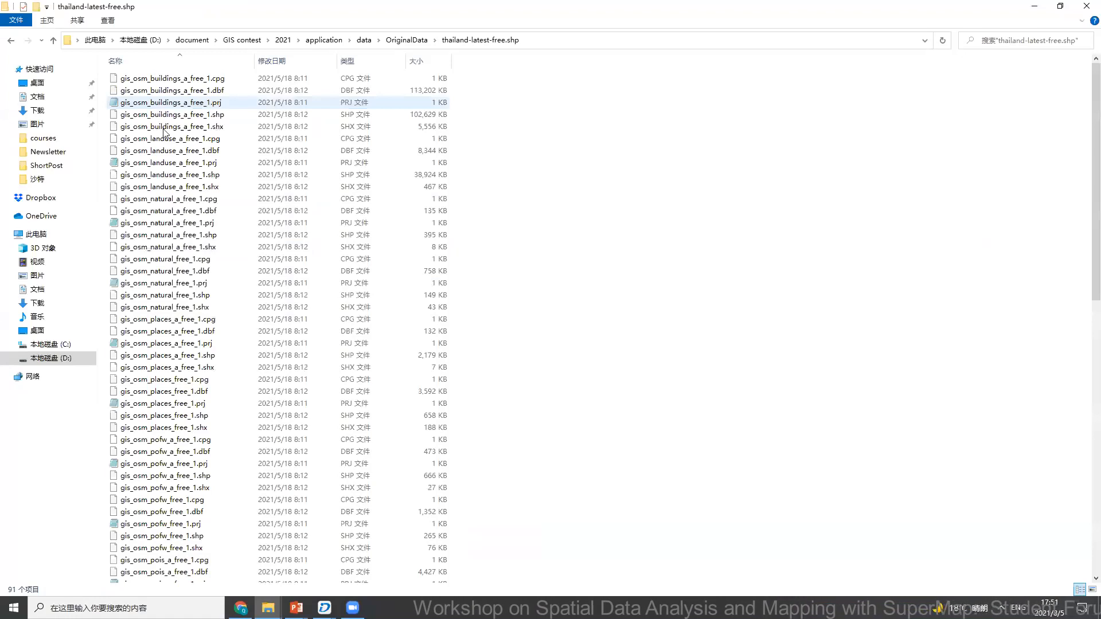
- Locate the gis_osm_pois_free_1.shp file in the thailand-latest-free.shp folder
{"action": "scroll", "coordinate": [172, 350], "scroll_direction": "down", "scroll_amount": 2}
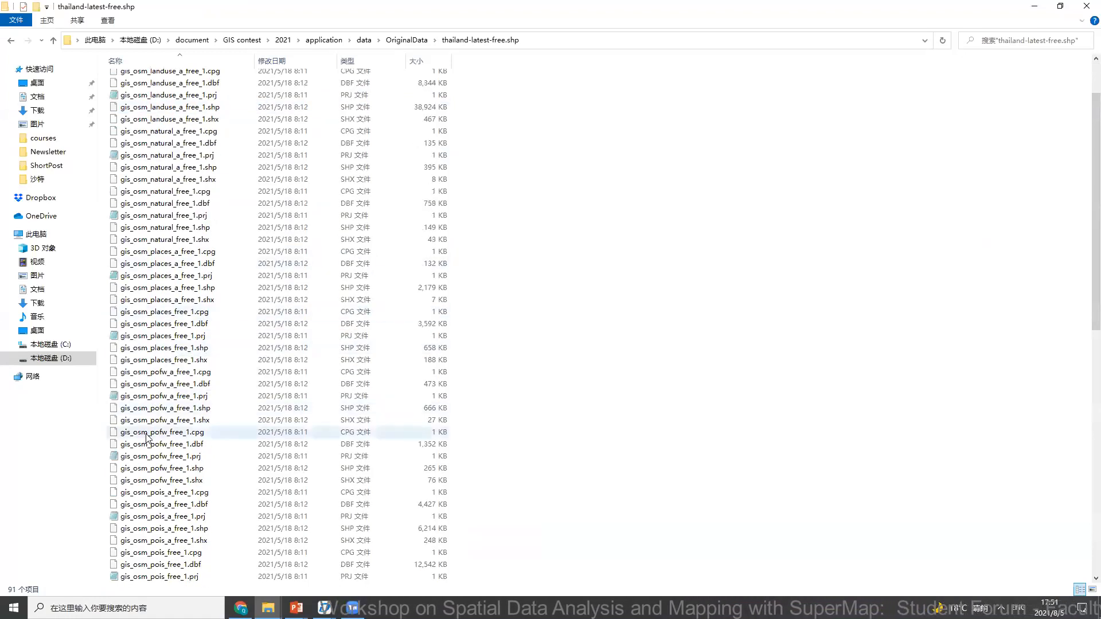
{"action": "scroll", "coordinate": [157, 402], "scroll_direction": "down", "scroll_amount": 5}
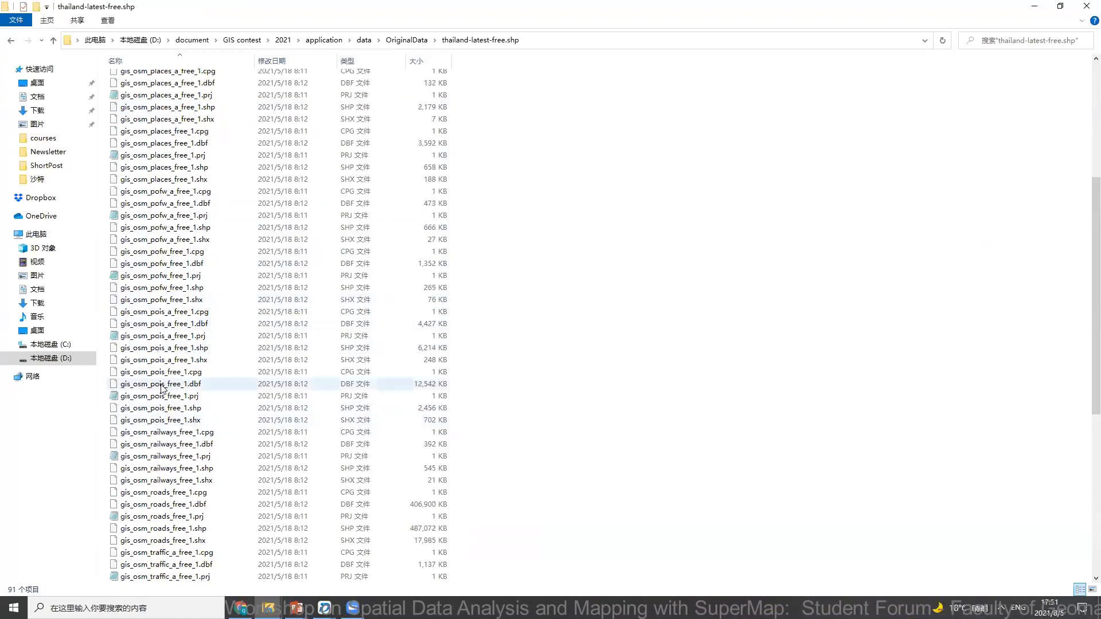
{"action": "left_click", "coordinate": [162, 374]}
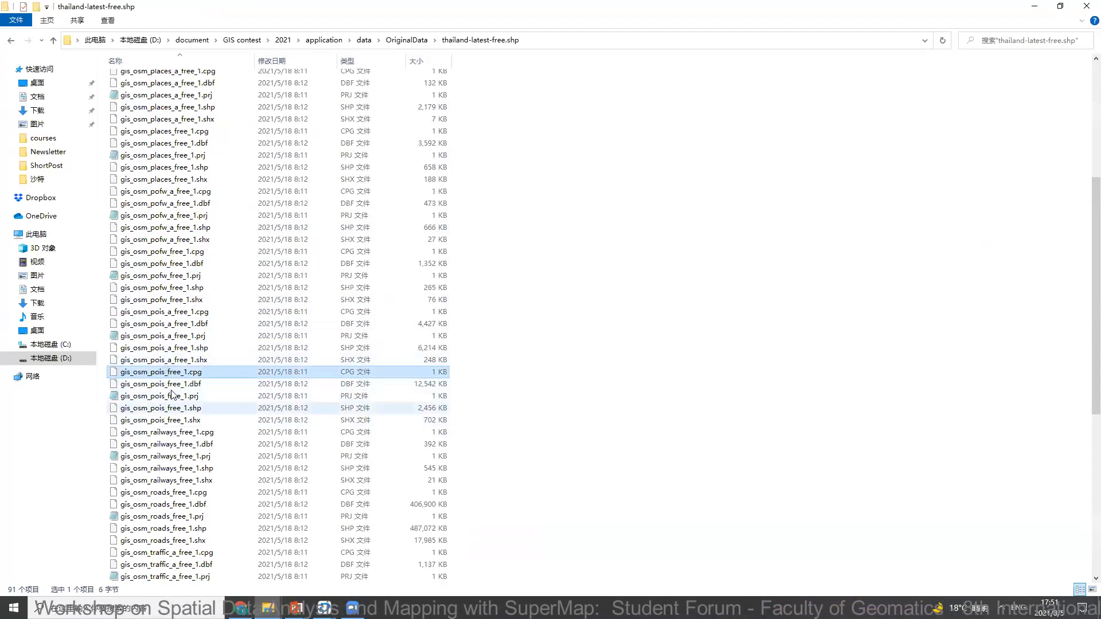
{"action": "left_click", "coordinate": [169, 409]}
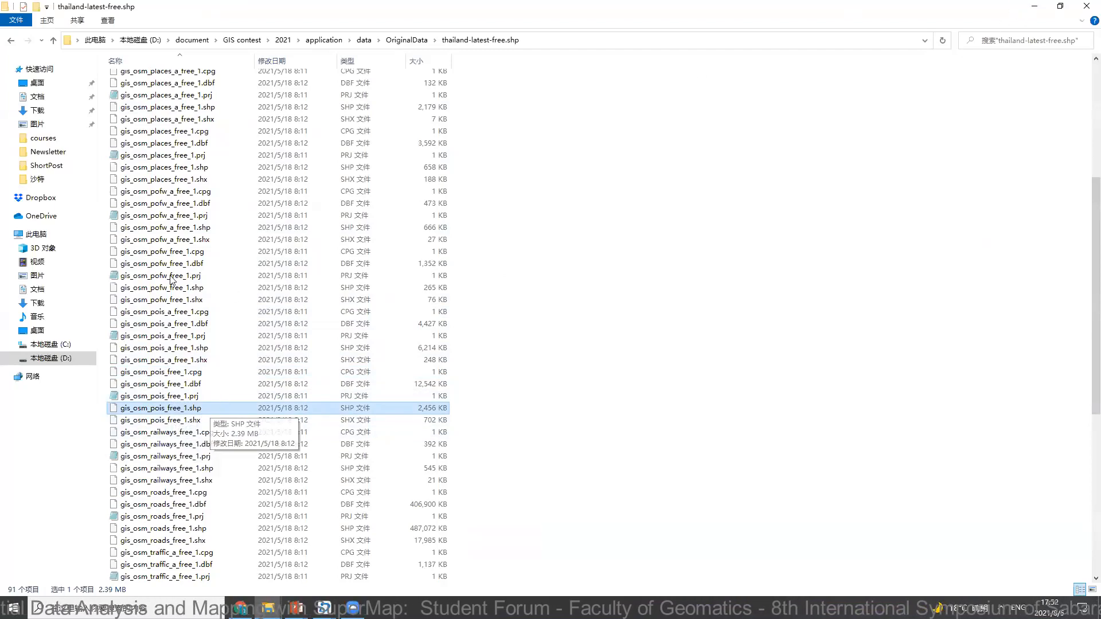
- Switch to SuperMap iDesktop and browse the attribute table of the gis_osm_pois_free_1 dataset, examining its fclass and name fields
{"action": "left_click", "coordinate": [1032, 7]}
{"action": "right_click", "coordinate": [115, 268]}
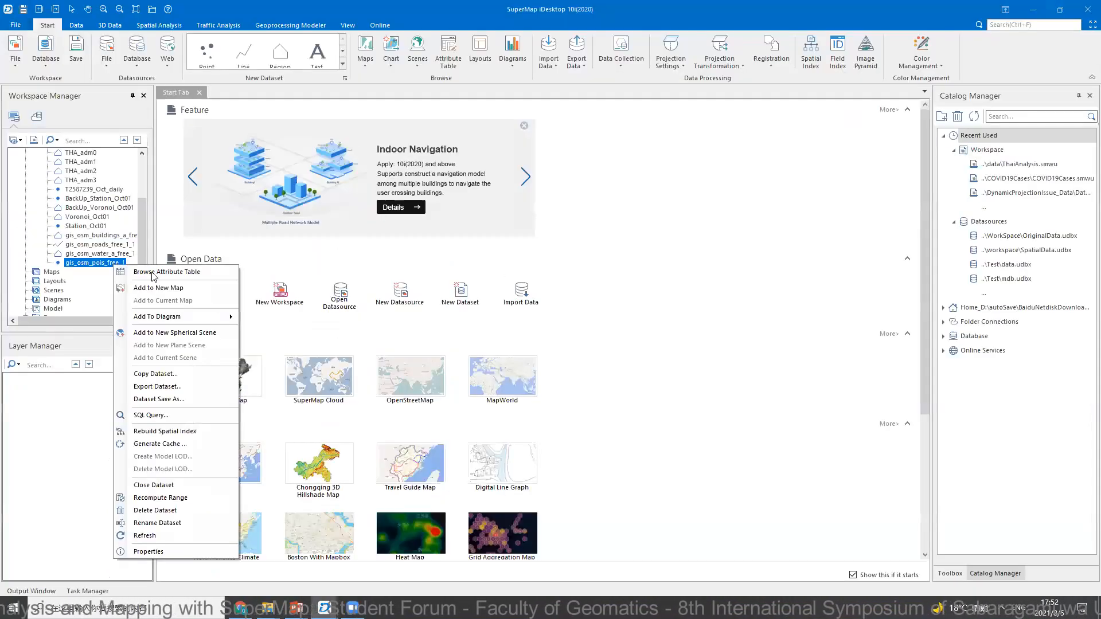
{"action": "left_click", "coordinate": [152, 271]}
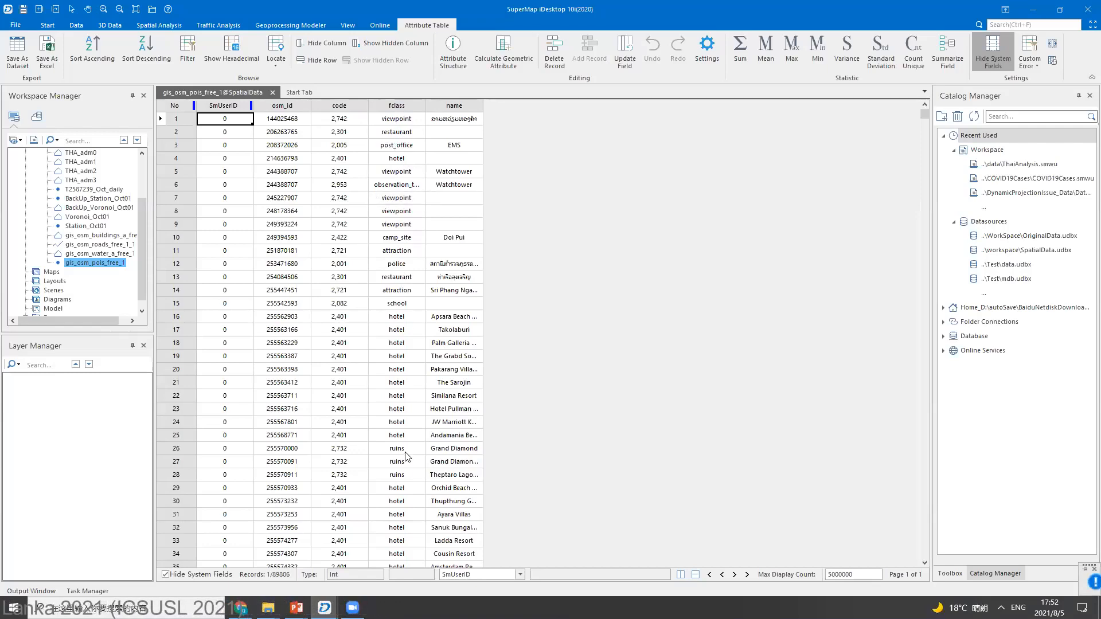
{"action": "scroll", "coordinate": [407, 456], "scroll_direction": "down", "scroll_amount": 15}
{"action": "scroll", "coordinate": [407, 434], "scroll_direction": "up", "scroll_amount": 10}
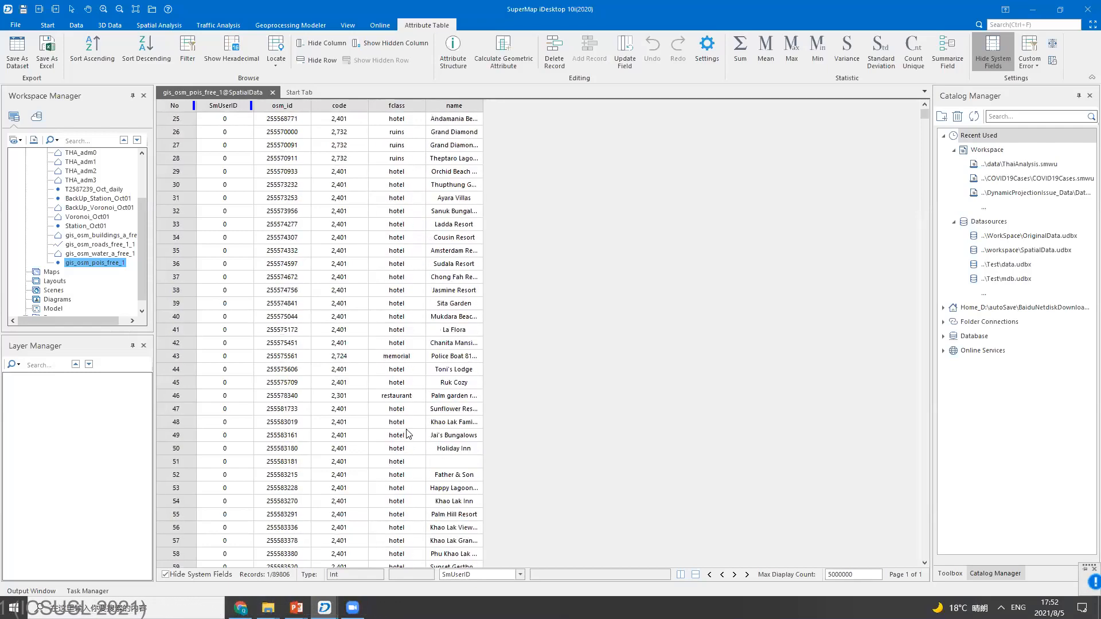
{"action": "scroll", "coordinate": [407, 434], "scroll_direction": "up", "scroll_amount": 8}
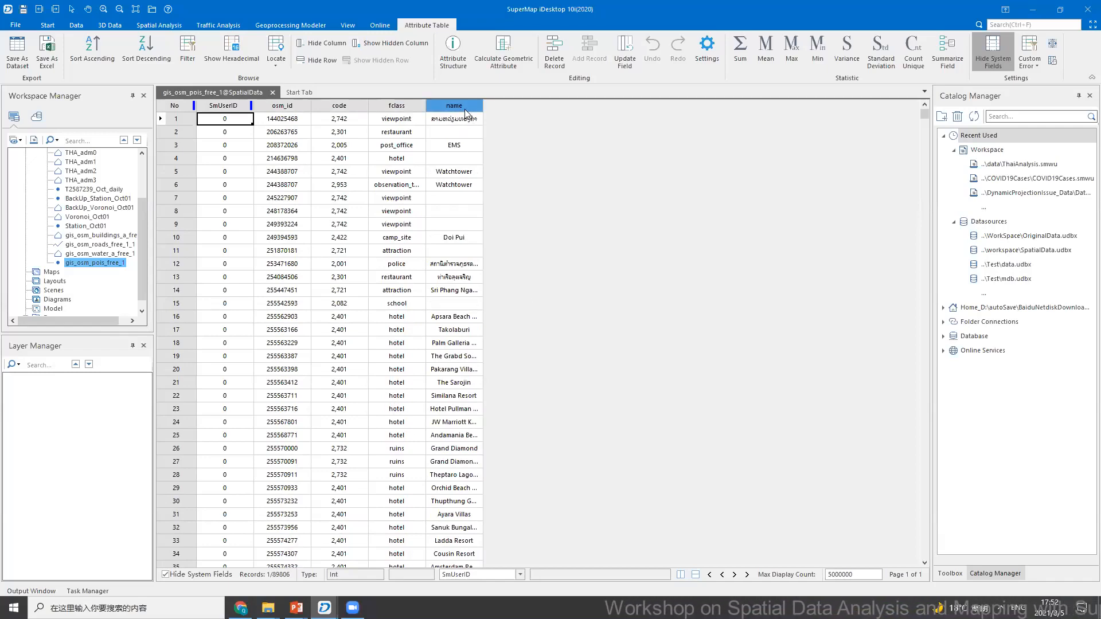
{"action": "scroll", "coordinate": [487, 384], "scroll_direction": "down", "scroll_amount": 1}
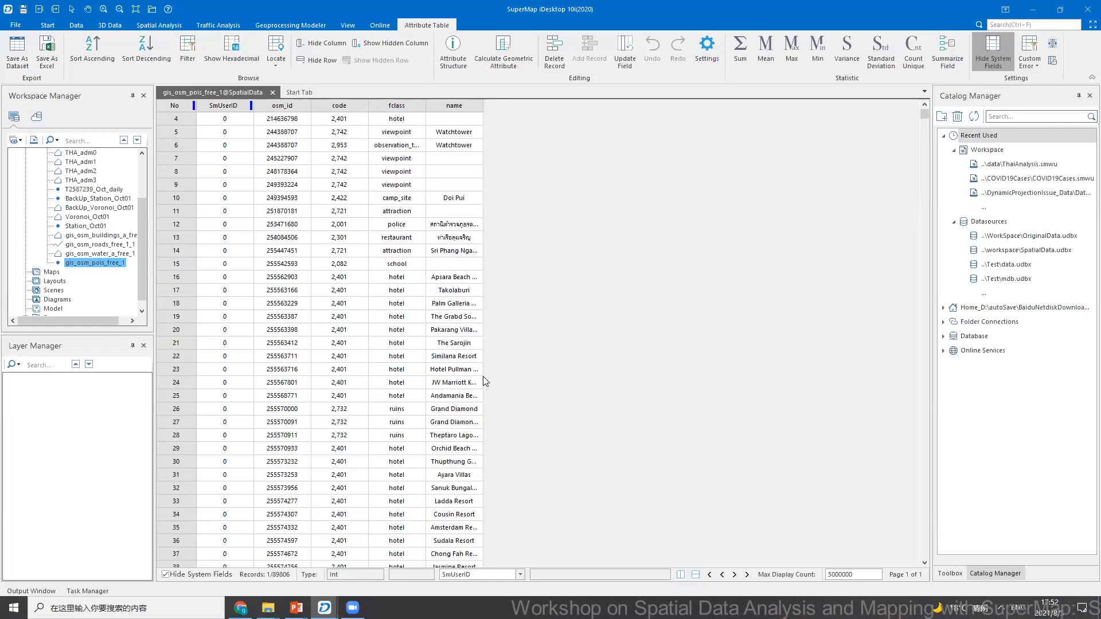
{"action": "scroll", "coordinate": [483, 381], "scroll_direction": "up", "scroll_amount": 1}
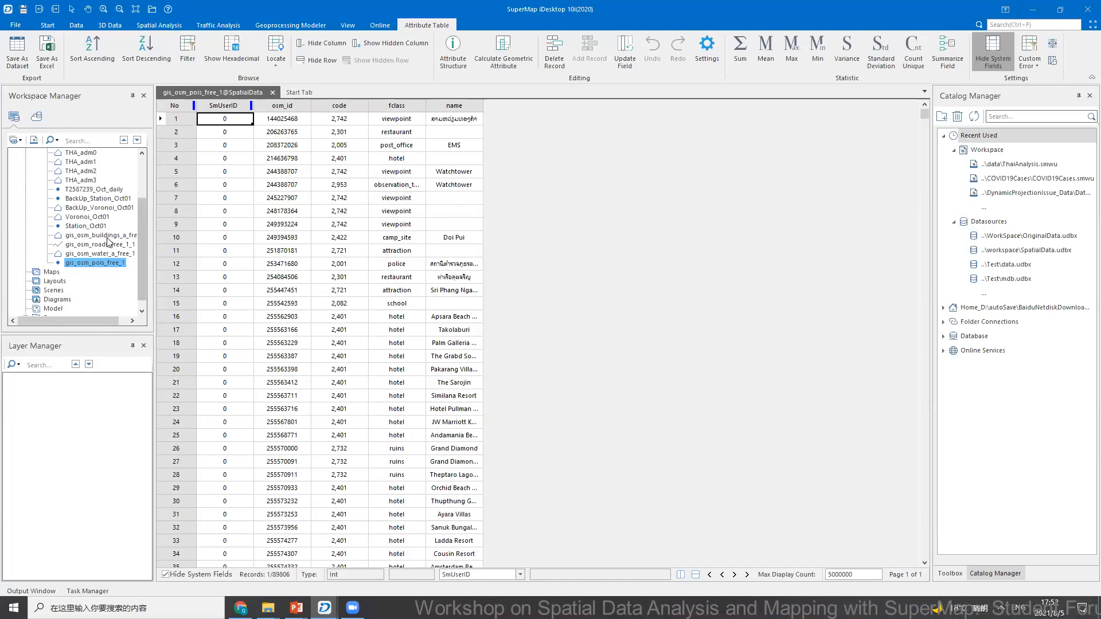
- Add the THA_adm1 dataset from the SpatialData datasource to a new map
{"action": "scroll", "coordinate": [109, 246], "scroll_direction": "up", "scroll_amount": 3}
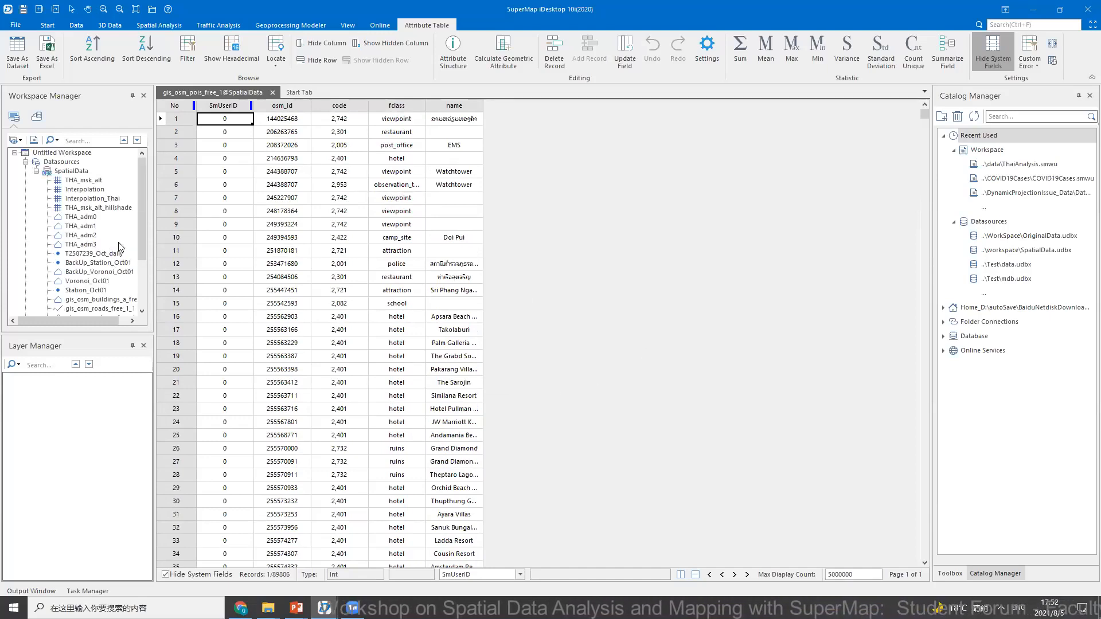
{"action": "left_click", "coordinate": [87, 227]}
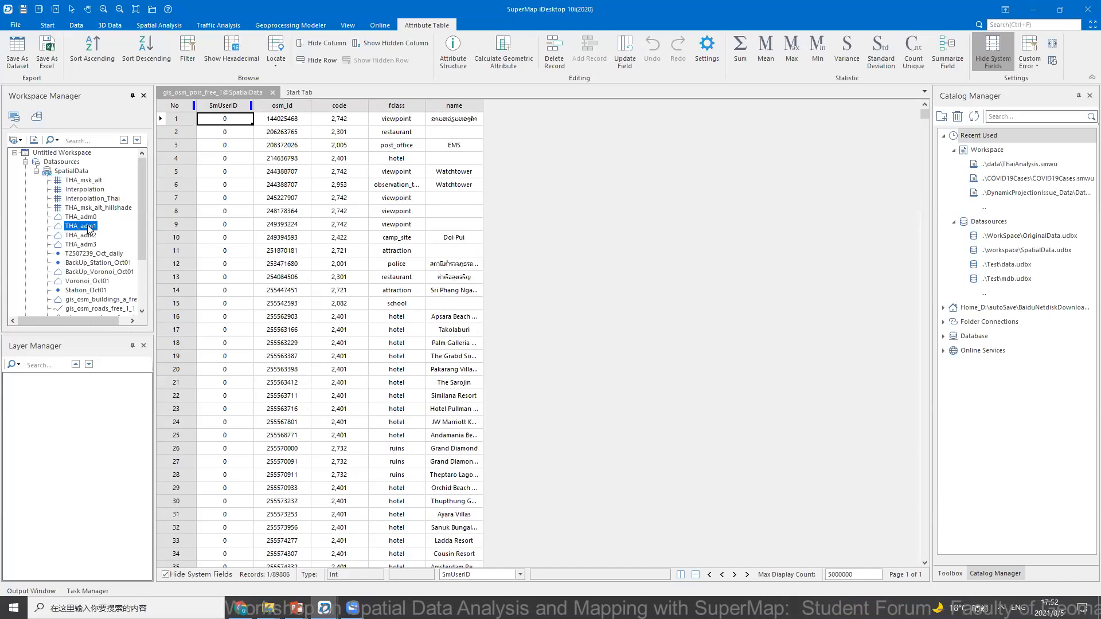
{"action": "right_click", "coordinate": [88, 227]}
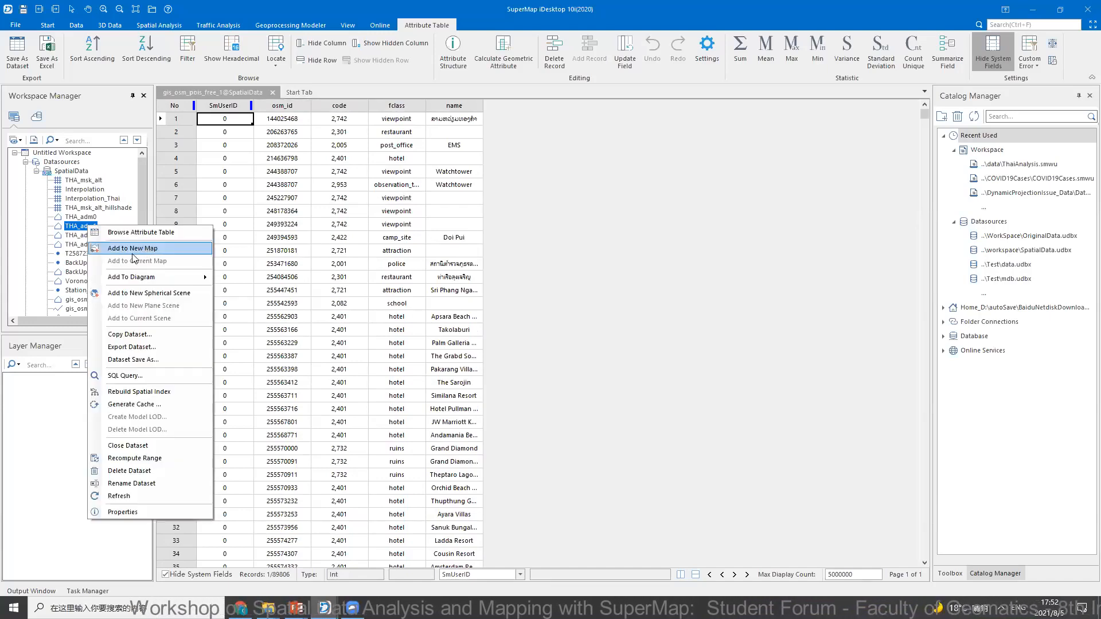
{"action": "left_click", "coordinate": [132, 249]}
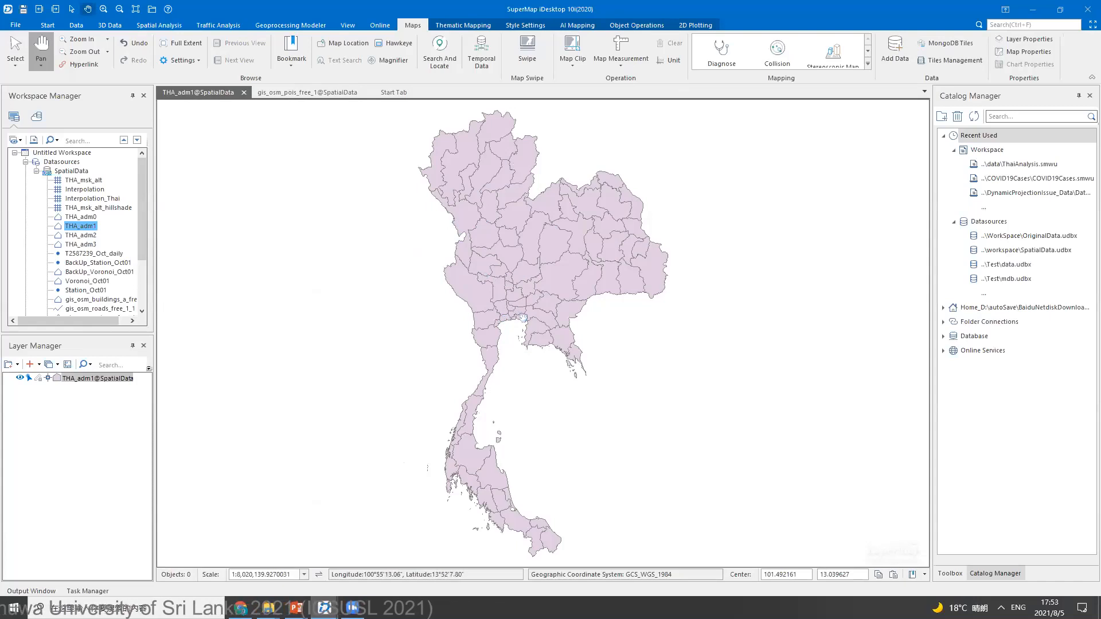
- Select the Bangkok province polygon at the northern end of the gulf on the THA_adm1 map
{"action": "scroll", "coordinate": [523, 317], "scroll_direction": "up", "scroll_amount": 4}
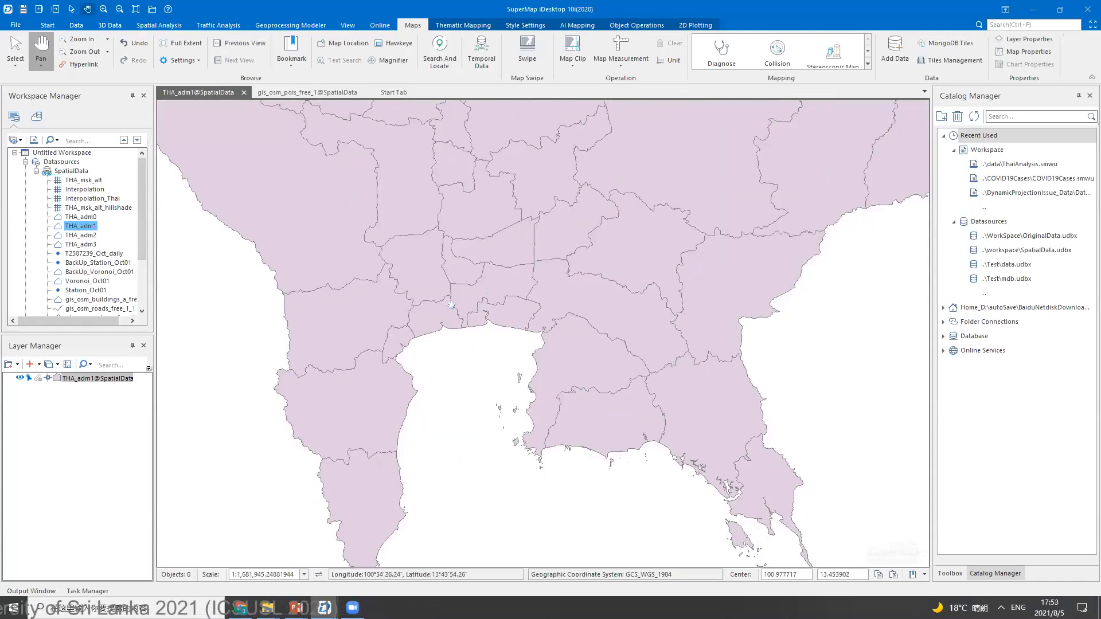
{"action": "scroll", "coordinate": [488, 344], "scroll_direction": "down", "scroll_amount": 2}
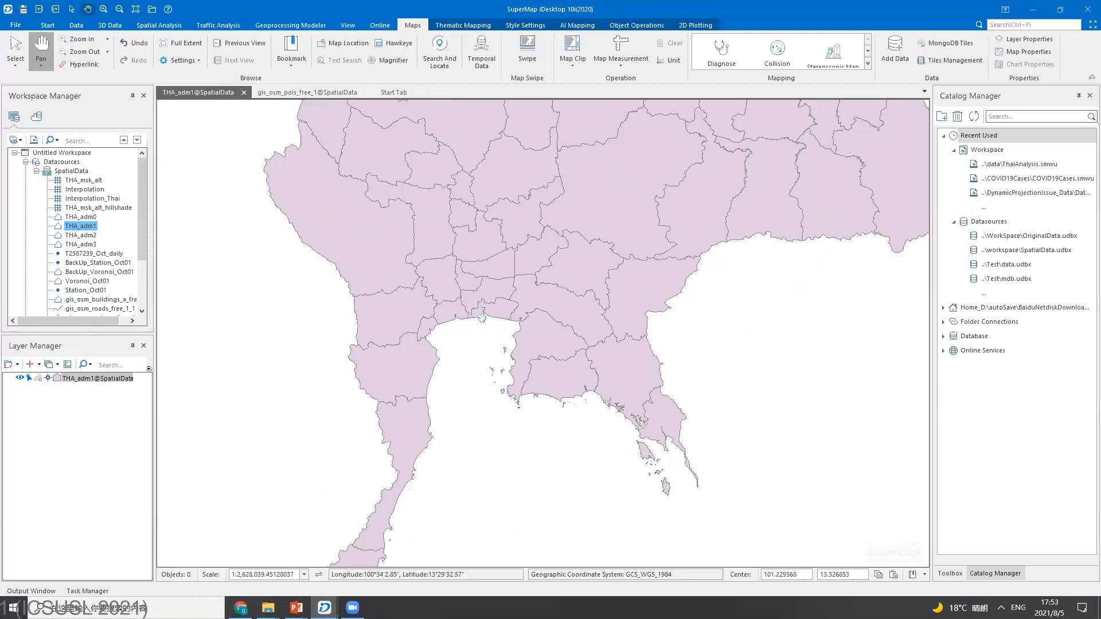
{"action": "scroll", "coordinate": [482, 317], "scroll_direction": "up", "scroll_amount": 2}
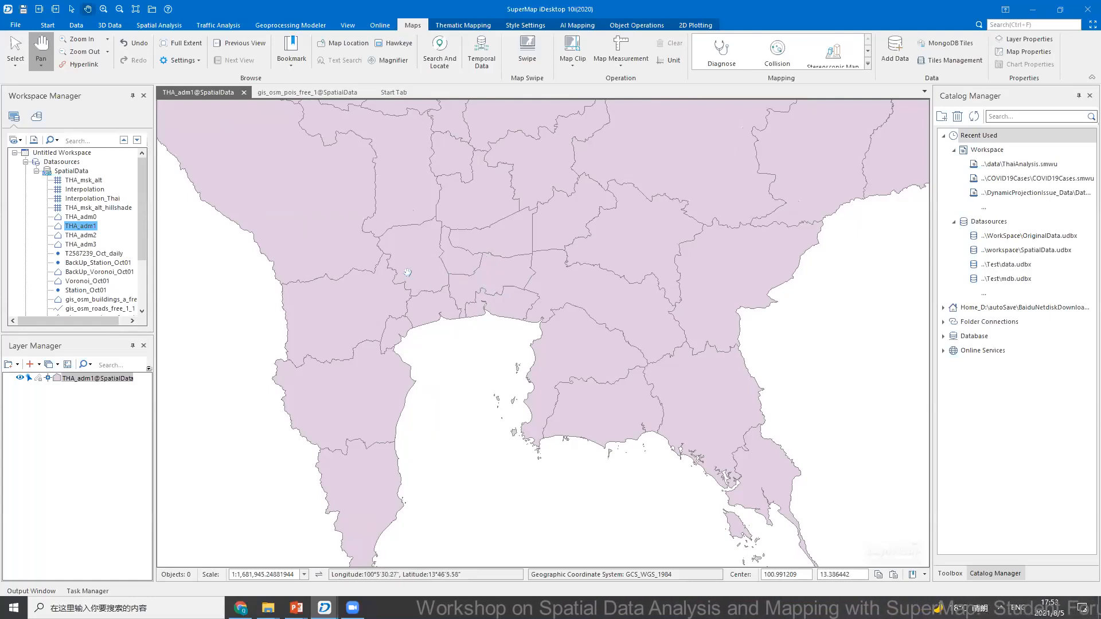
{"action": "right_click", "coordinate": [474, 345]}
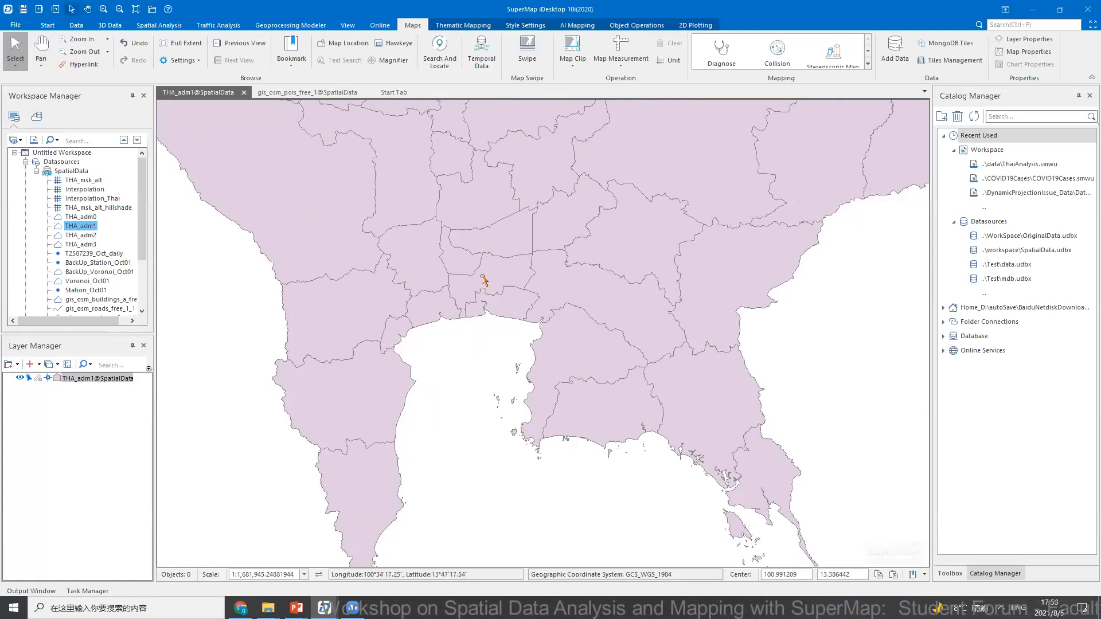
{"action": "left_click", "coordinate": [482, 277]}
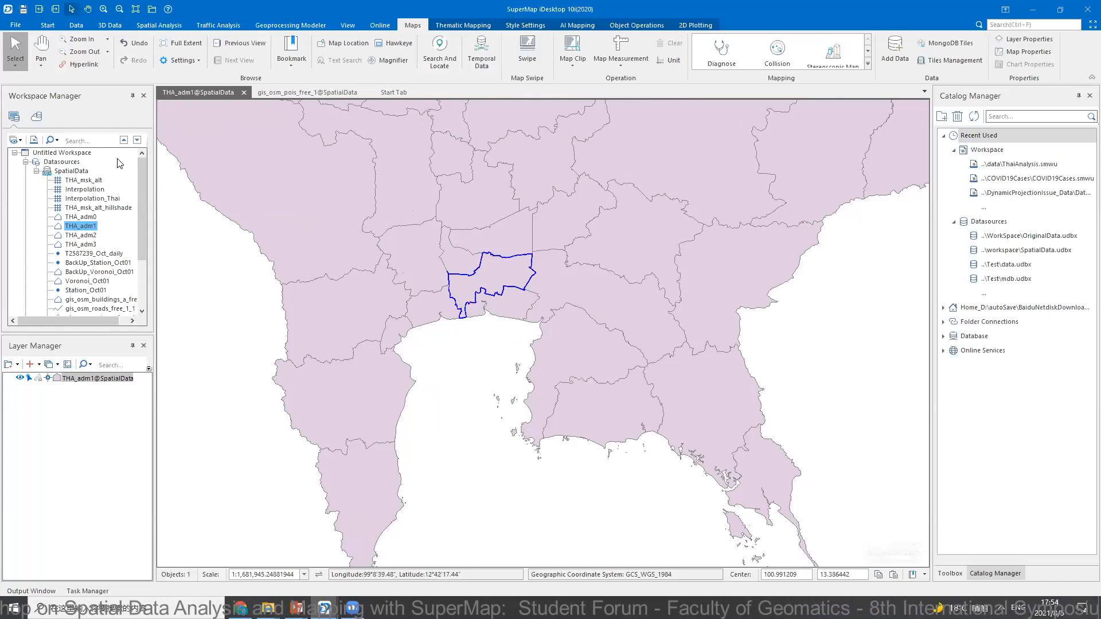
- Recheck the gis_osm_pois_free_1 attribute table, and examine the selected Bangkok polygon and its surroundings on the THA_adm1 map
{"action": "left_click", "coordinate": [307, 95]}
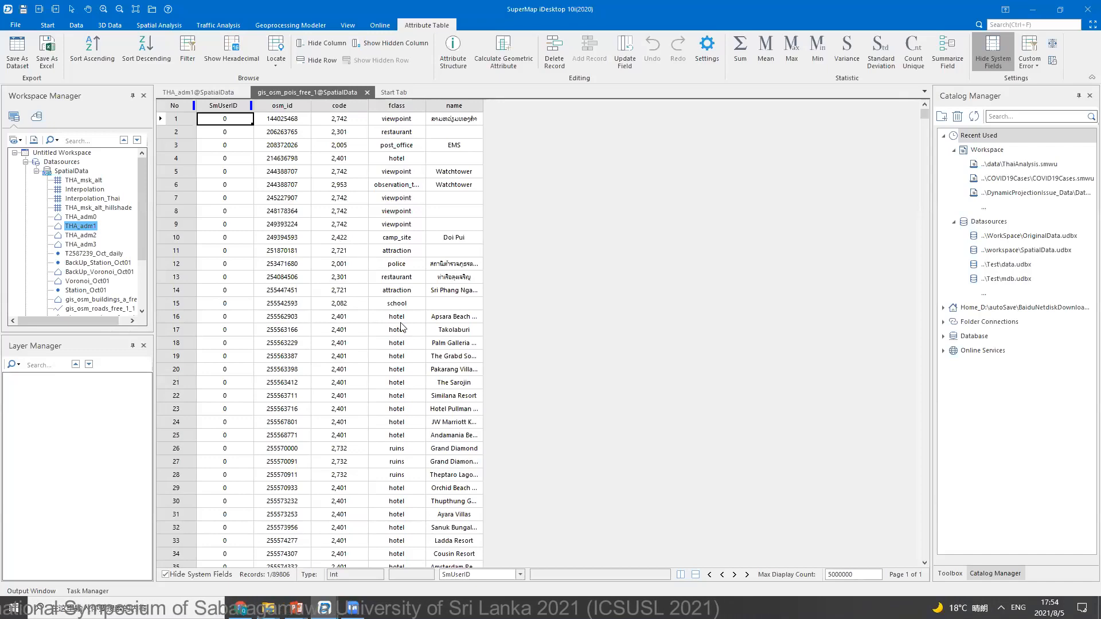
{"action": "left_click", "coordinate": [216, 90]}
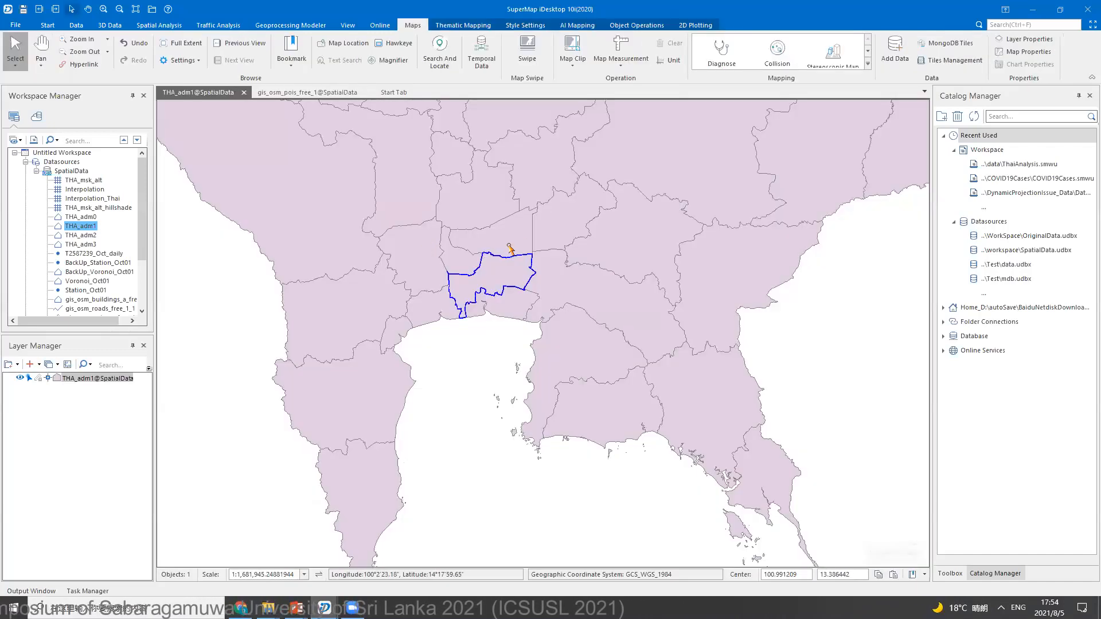
{"action": "scroll", "coordinate": [495, 286], "scroll_direction": "down", "scroll_amount": 4}
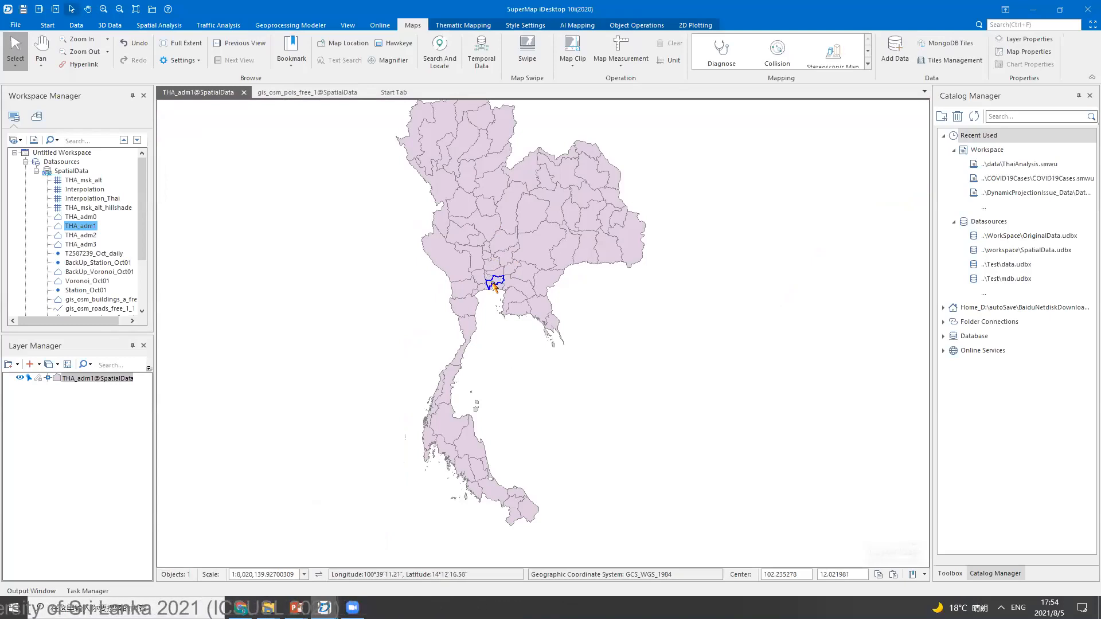
{"action": "scroll", "coordinate": [496, 286], "scroll_direction": "up", "scroll_amount": 3}
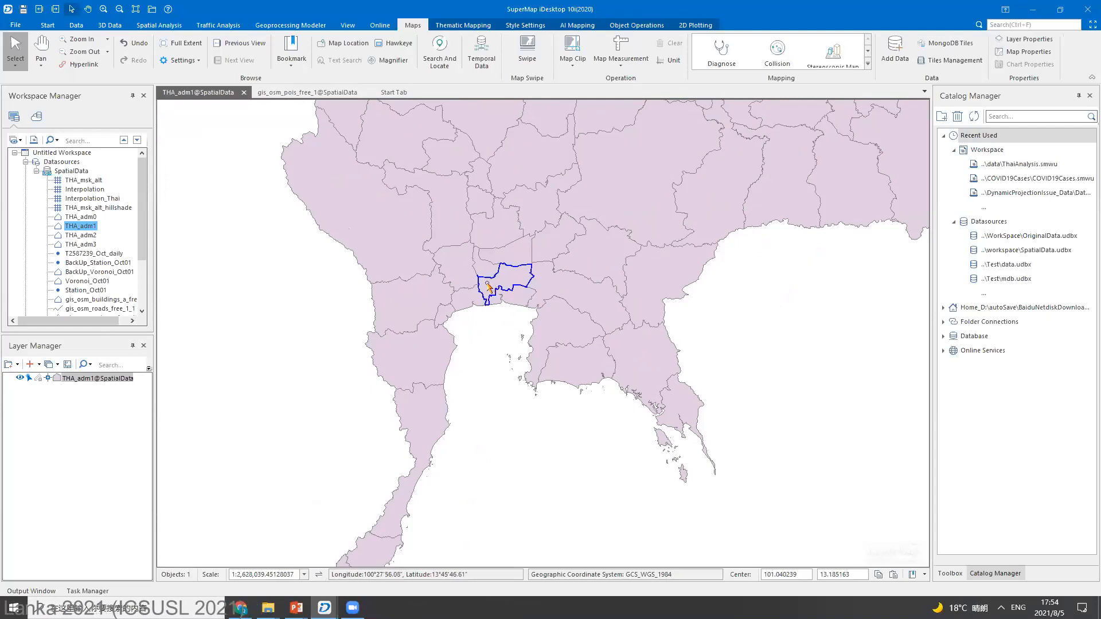
{"action": "scroll", "coordinate": [509, 322], "scroll_direction": "up", "scroll_amount": 2}
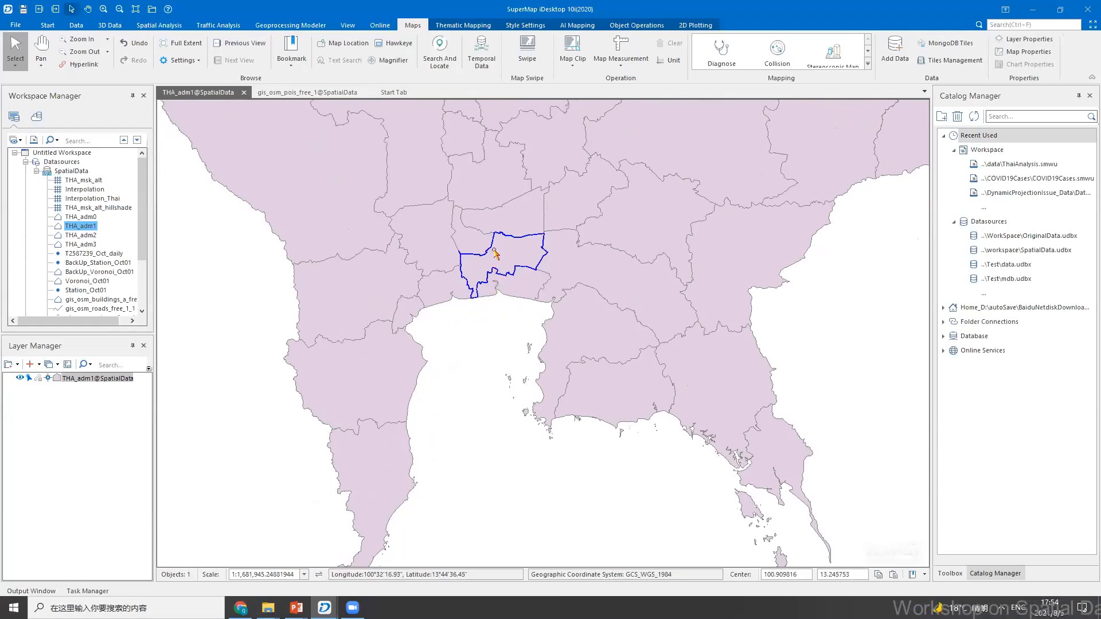
{"action": "scroll", "coordinate": [495, 254], "scroll_direction": "up", "scroll_amount": 2}
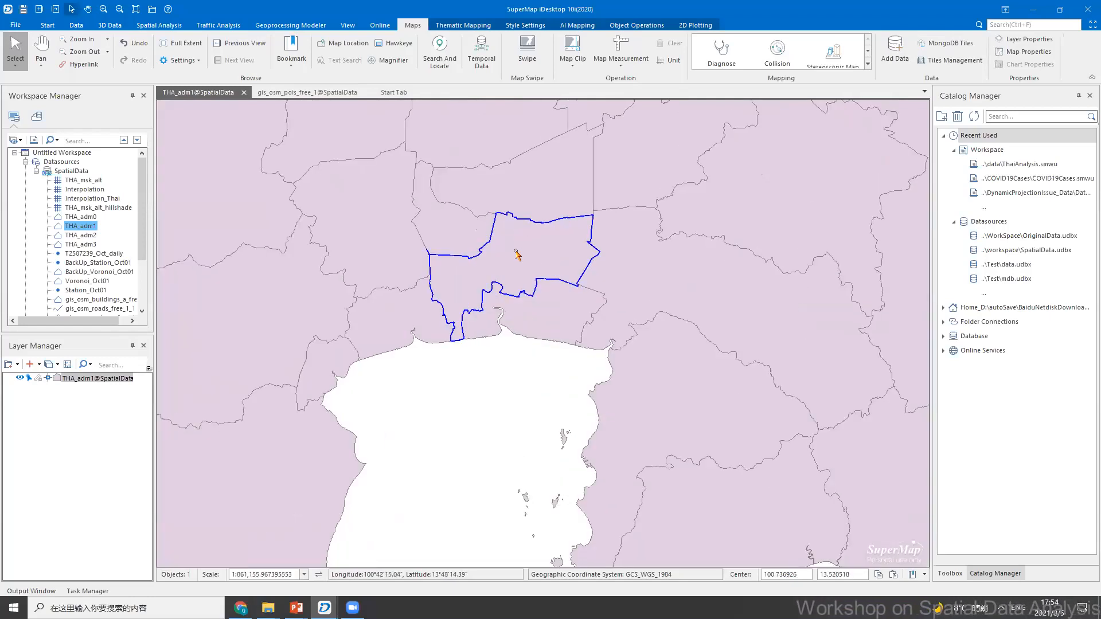
{"action": "scroll", "coordinate": [484, 367], "scroll_direction": "down", "scroll_amount": 1}
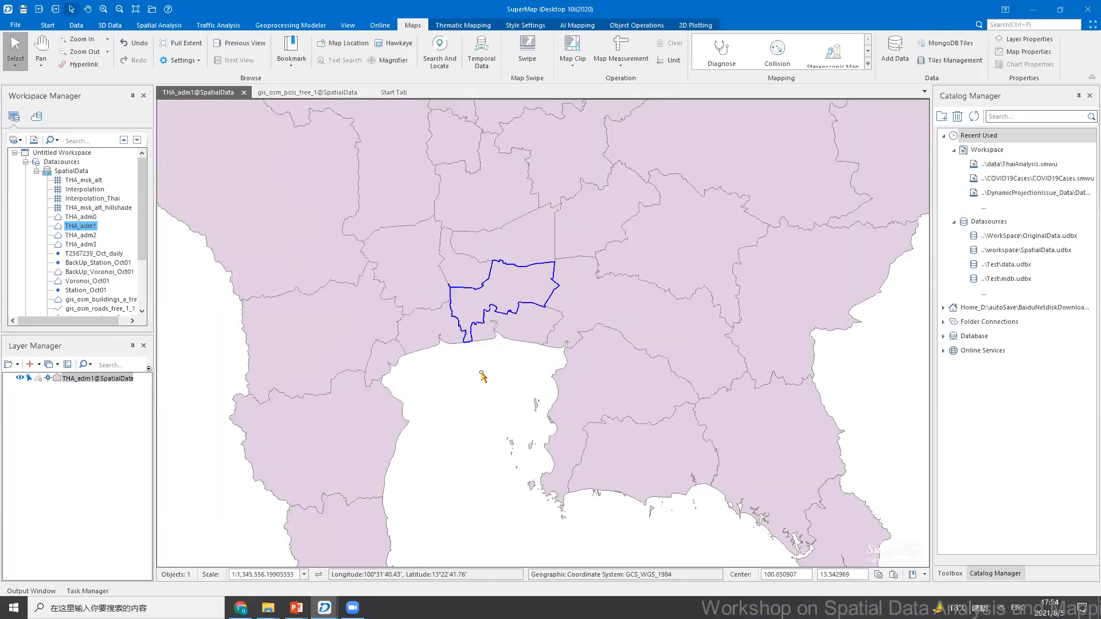
{"action": "left_click", "coordinate": [499, 293]}
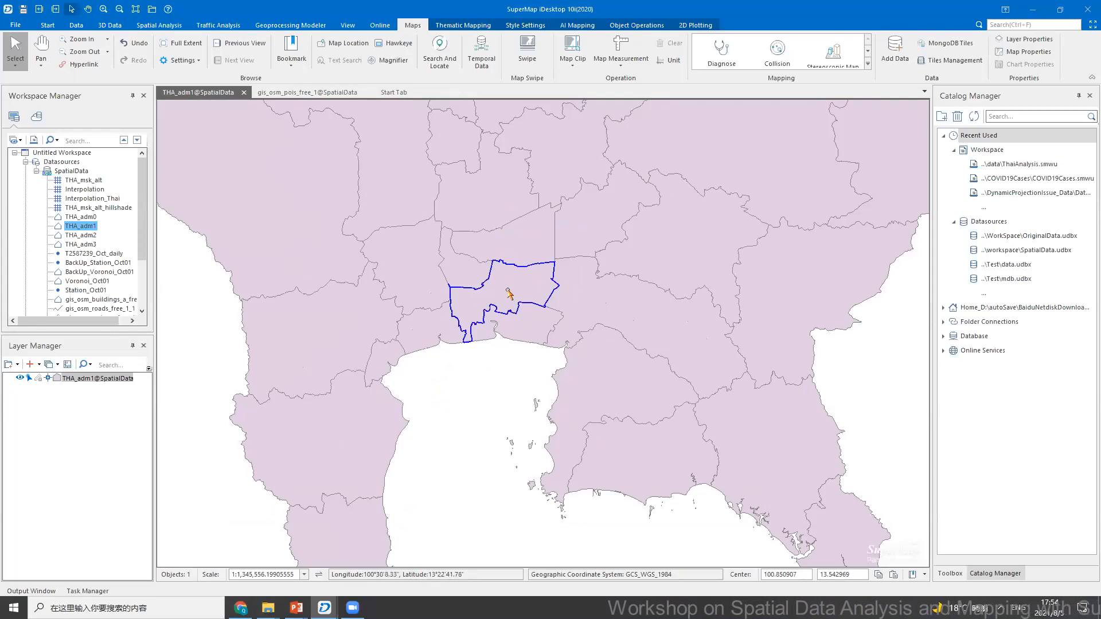
{"action": "left_click", "coordinate": [508, 284]}
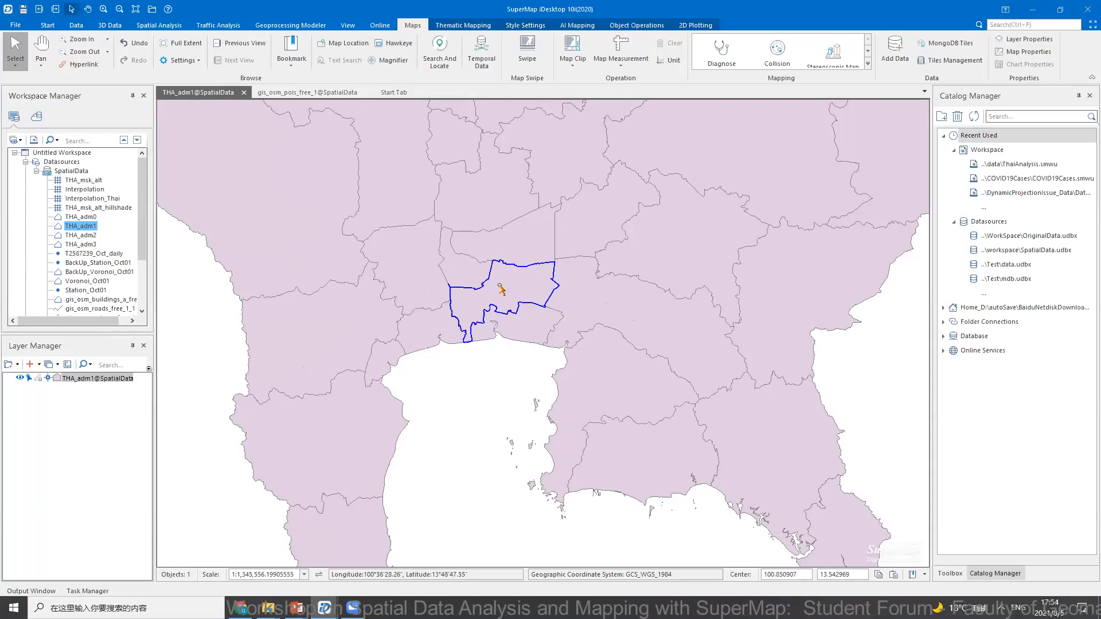
{"action": "right_click", "coordinate": [501, 283]}
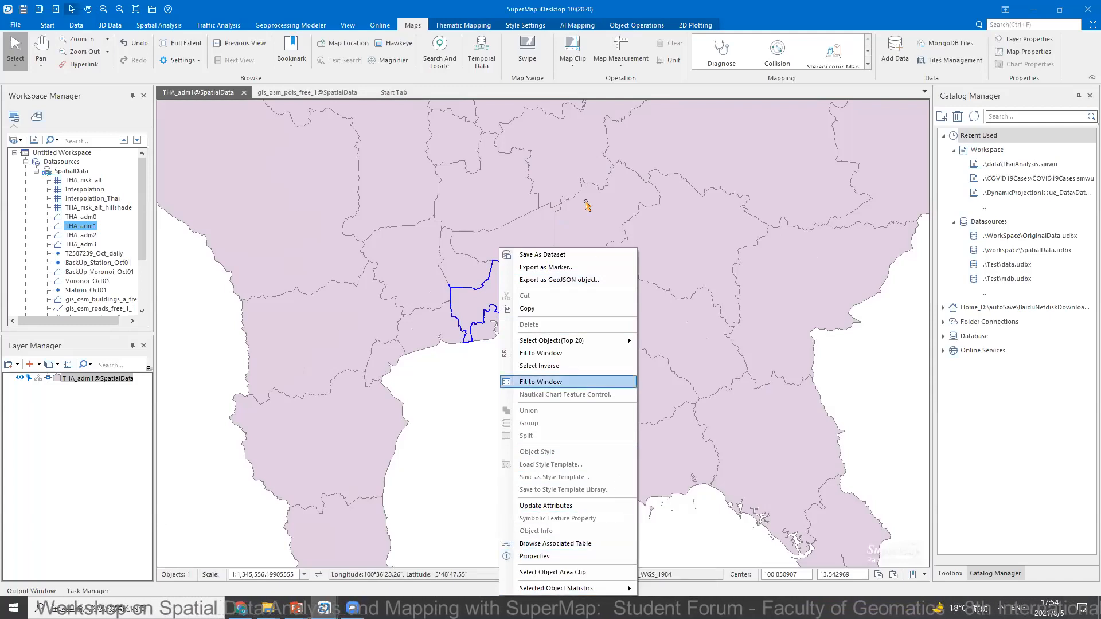
{"action": "right_click", "coordinate": [495, 269]}
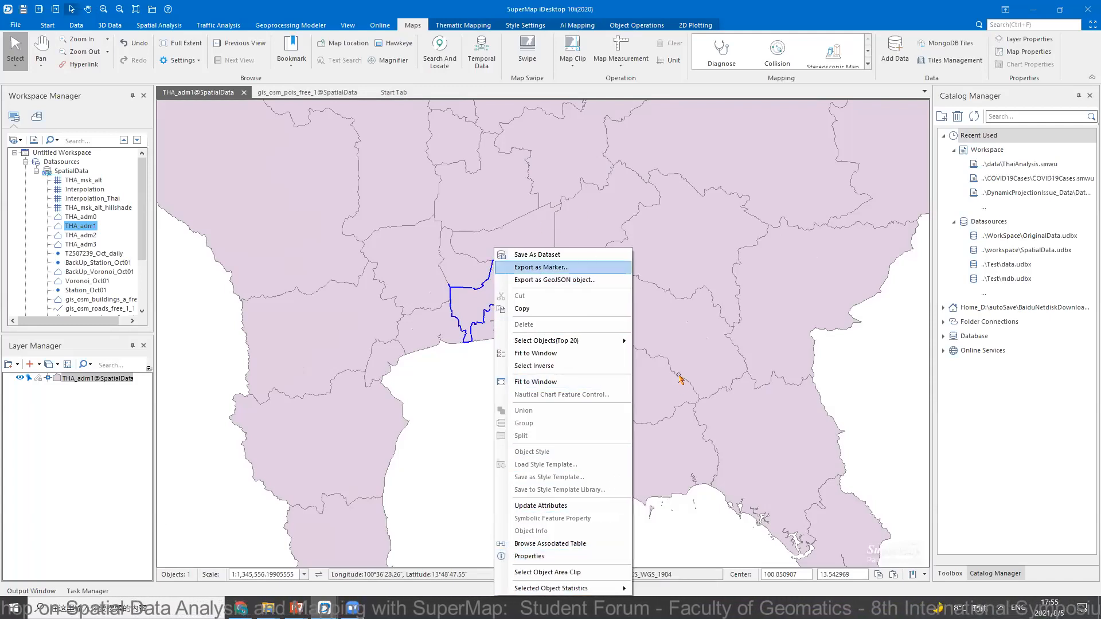
{"action": "left_click", "coordinate": [471, 385]}
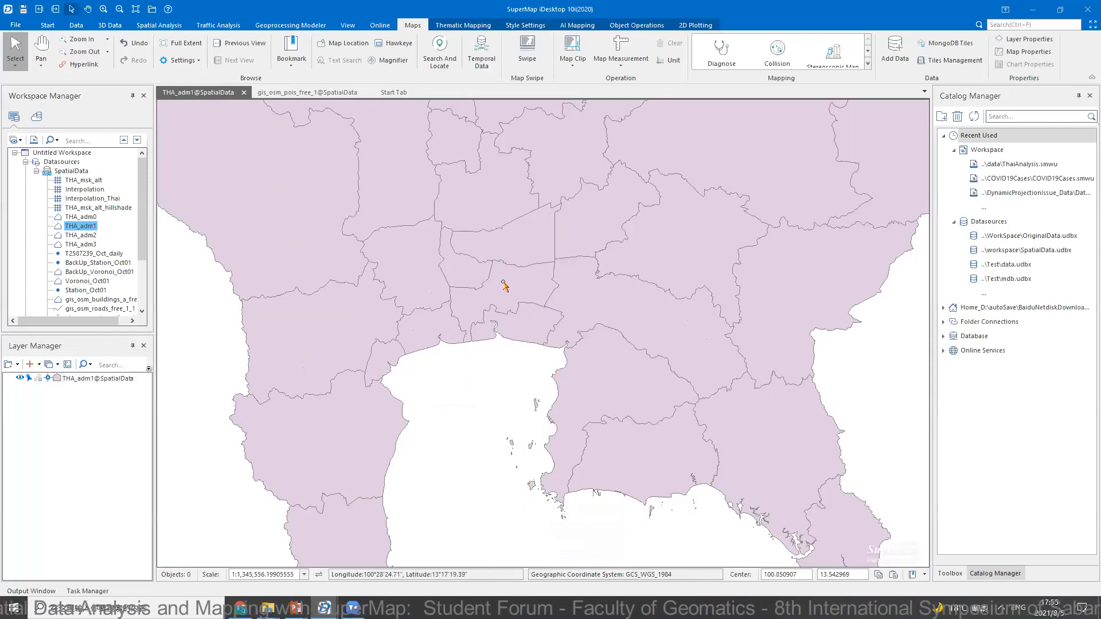
- Select the Bangkok polygon again, view its attribute properties, and clear the selection
{"action": "left_click", "coordinate": [516, 300]}
{"action": "scroll", "coordinate": [518, 353], "scroll_direction": "down", "scroll_amount": 1}
{"action": "left_click_drag", "start_coordinate": [508, 222], "coordinate": [508, 171]}
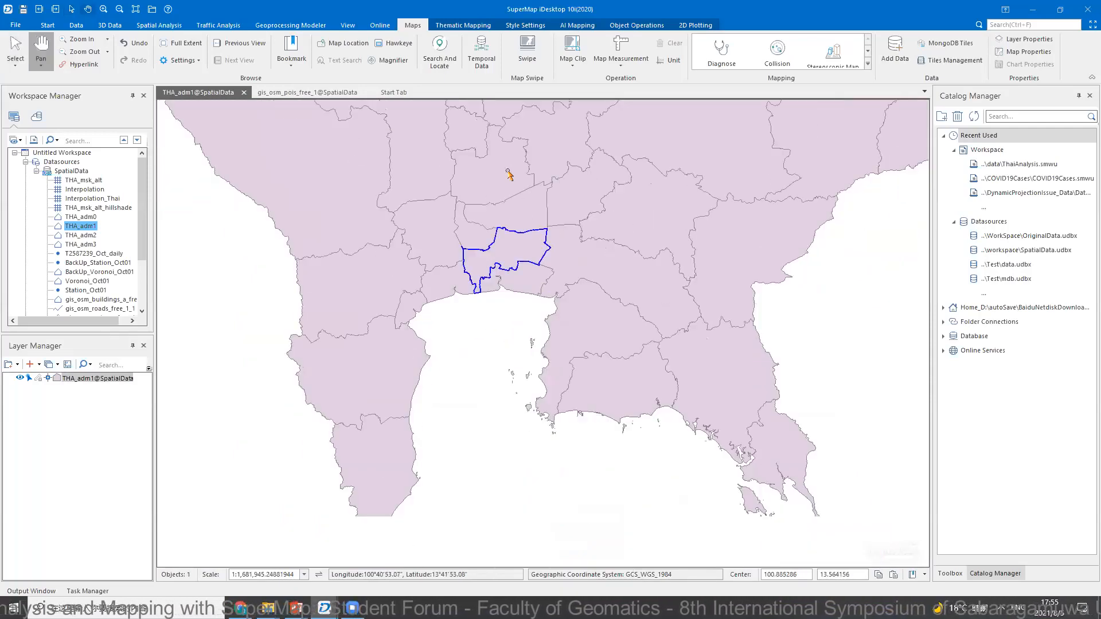
{"action": "right_click", "coordinate": [505, 167]}
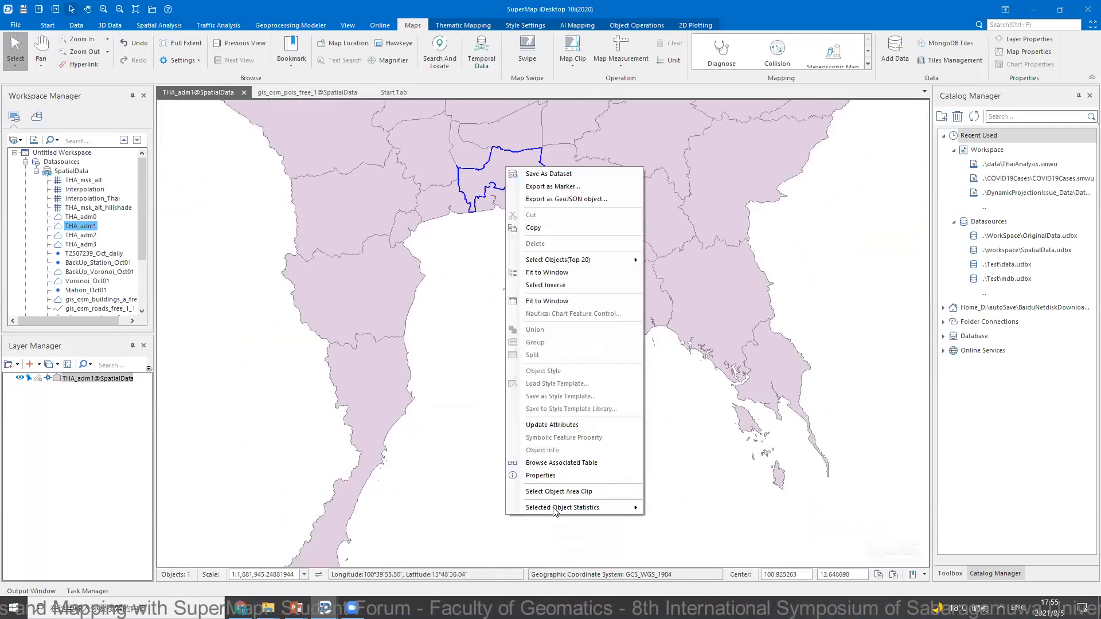
{"action": "left_click", "coordinate": [554, 474]}
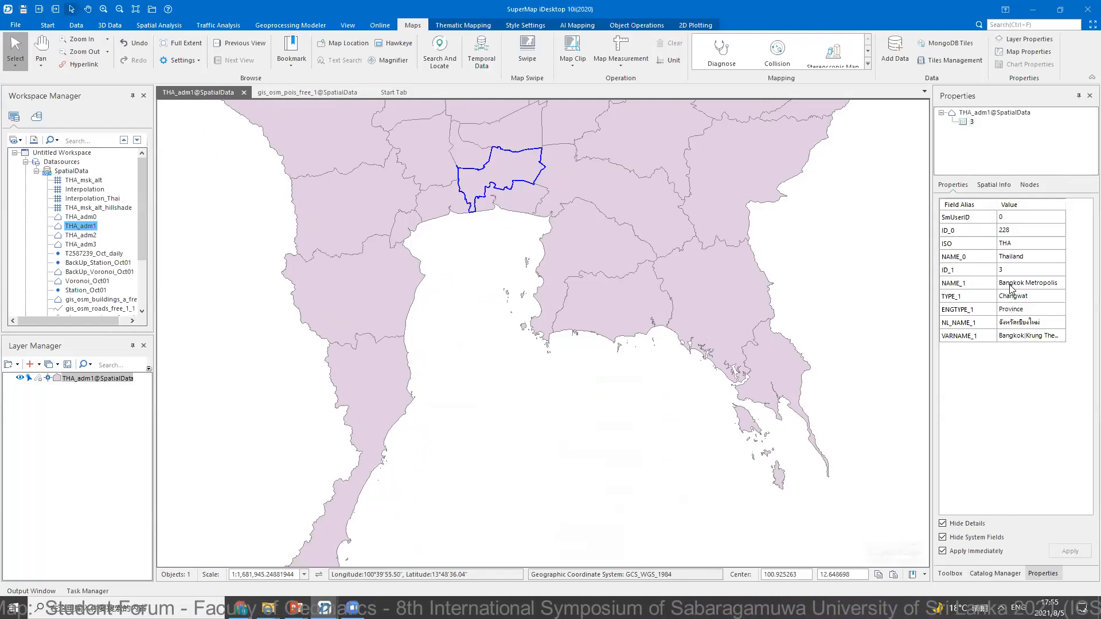
{"action": "left_click", "coordinate": [487, 250]}
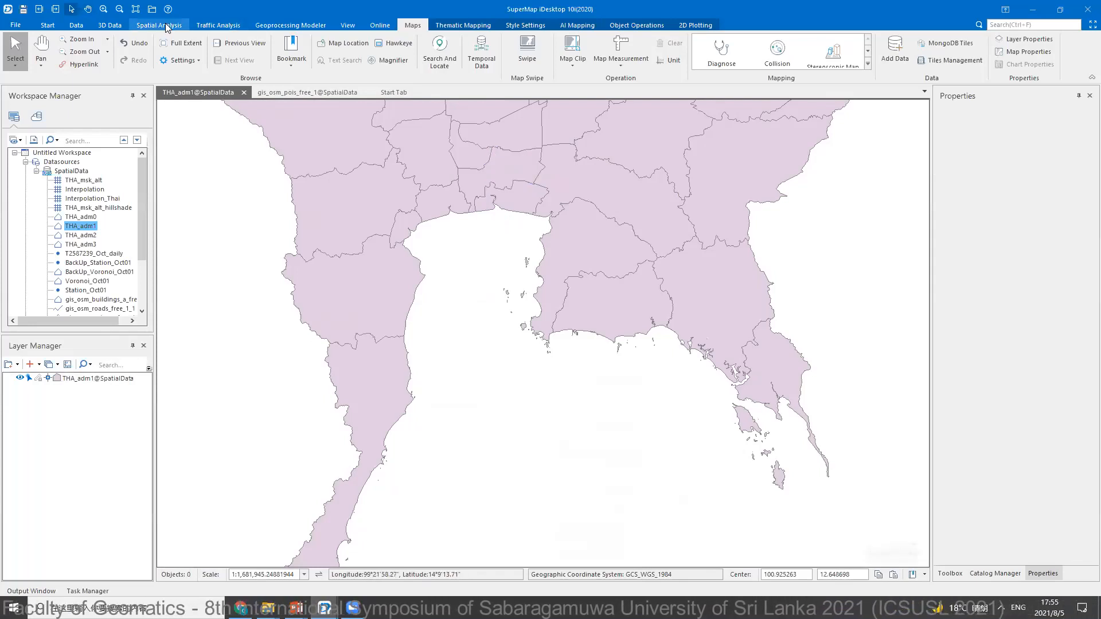
- Start an SQL query on THA_adm1, clear the old Select and Where expressions, and select all fields with THA_adm1.*
{"action": "left_click", "coordinate": [171, 27]}
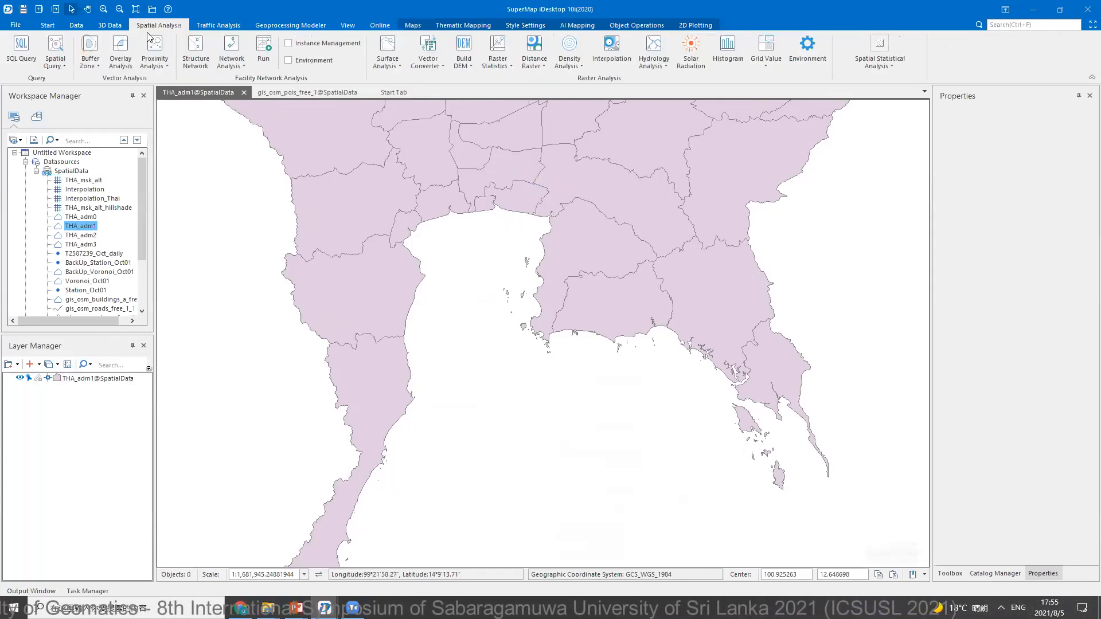
{"action": "left_click", "coordinate": [23, 50]}
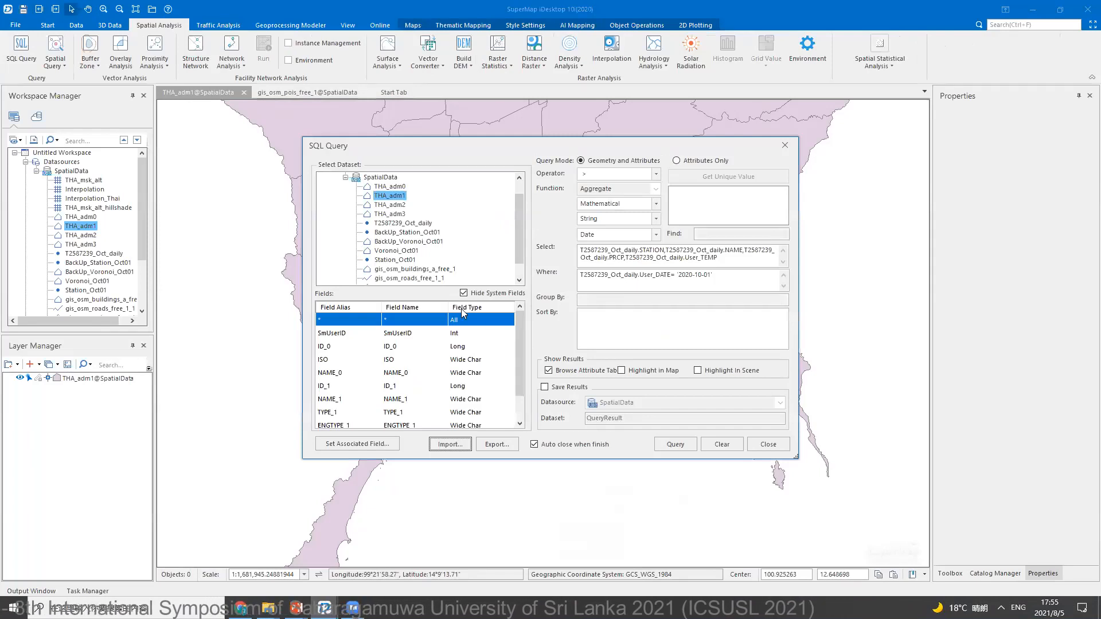
{"action": "left_click", "coordinate": [725, 261]}
{"action": "left_click_drag", "start_coordinate": [725, 260], "coordinate": [578, 250]}
{"action": "key", "text": "BackSpace"}
{"action": "left_click_drag", "start_coordinate": [704, 276], "coordinate": [563, 285]}
{"action": "key", "text": "BackSpace"}
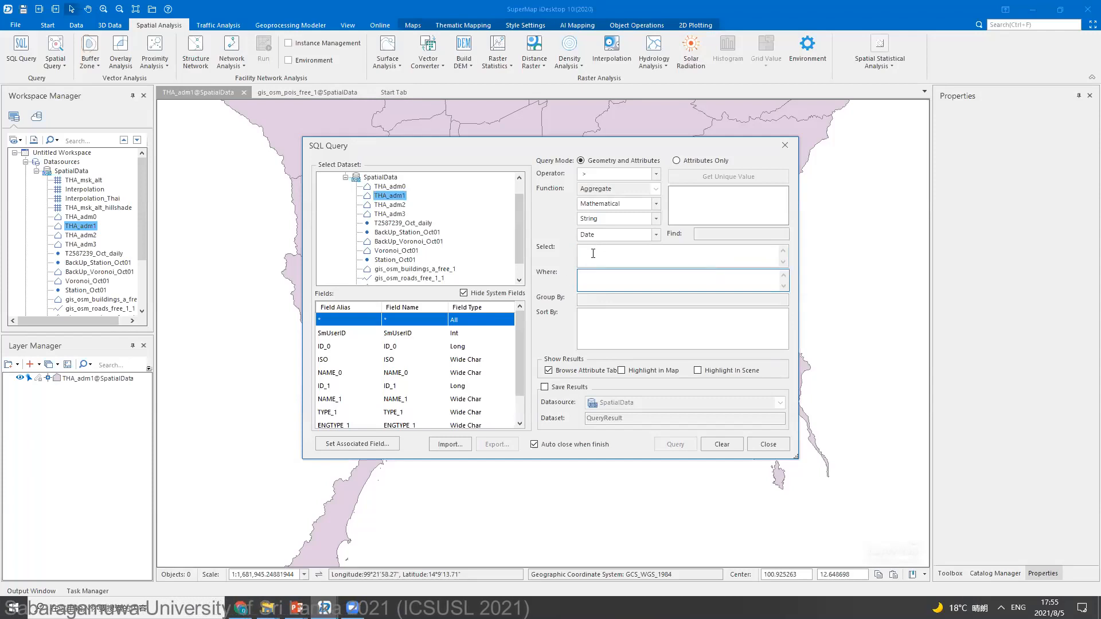
{"action": "left_click", "coordinate": [600, 248]}
{"action": "double_click", "coordinate": [348, 319]}
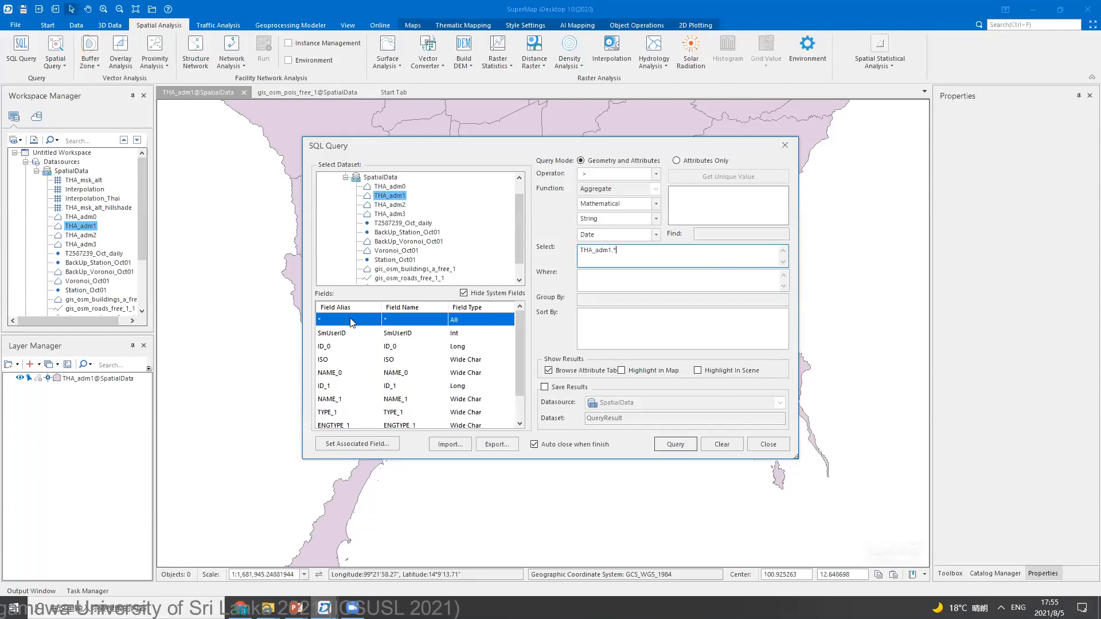
- Set the query condition to THA_adm1.NAME_1 = 'Bangkok Metropolis', taking the province name from the field's unique values
{"action": "left_click", "coordinate": [626, 284]}
{"action": "scroll", "coordinate": [332, 363], "scroll_direction": "down", "scroll_amount": 1}
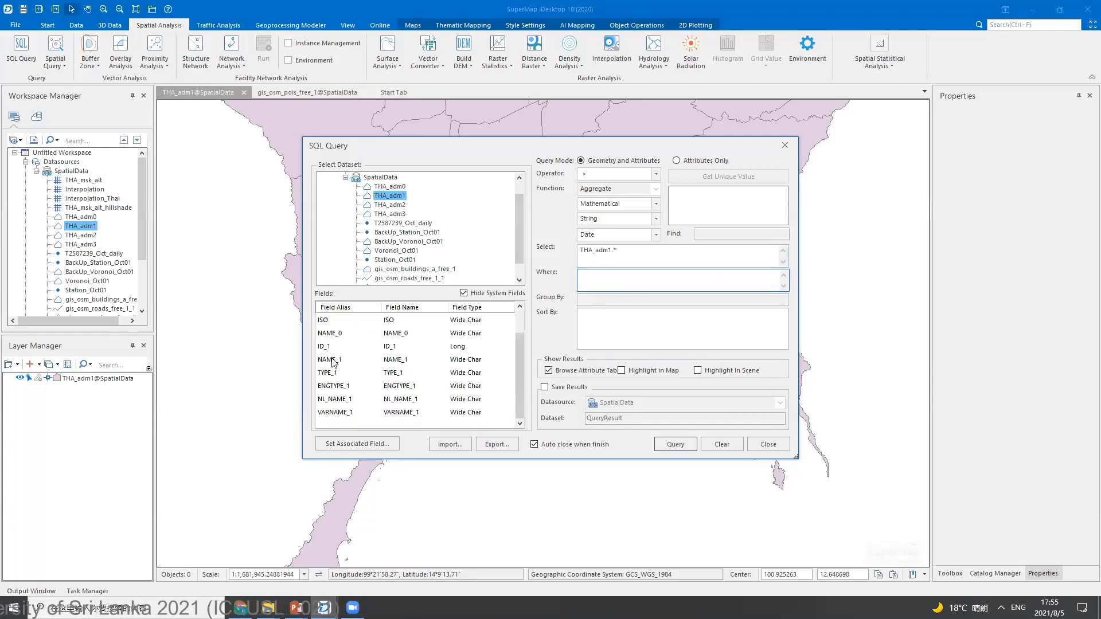
{"action": "double_click", "coordinate": [344, 360]}
{"action": "left_click", "coordinate": [724, 177]}
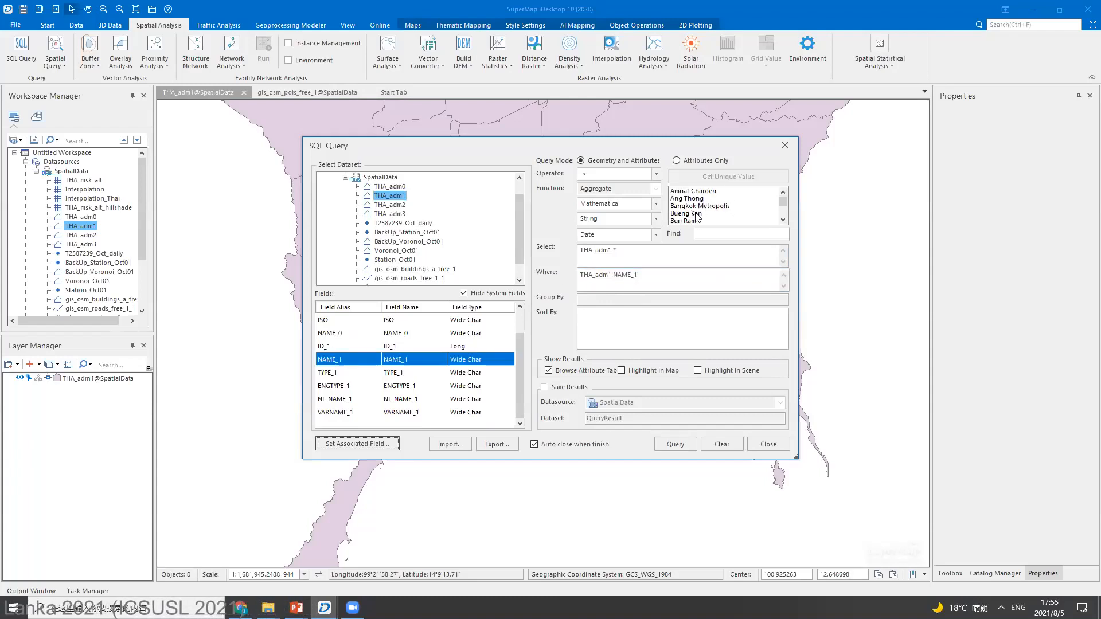
{"action": "left_click", "coordinate": [647, 278]}
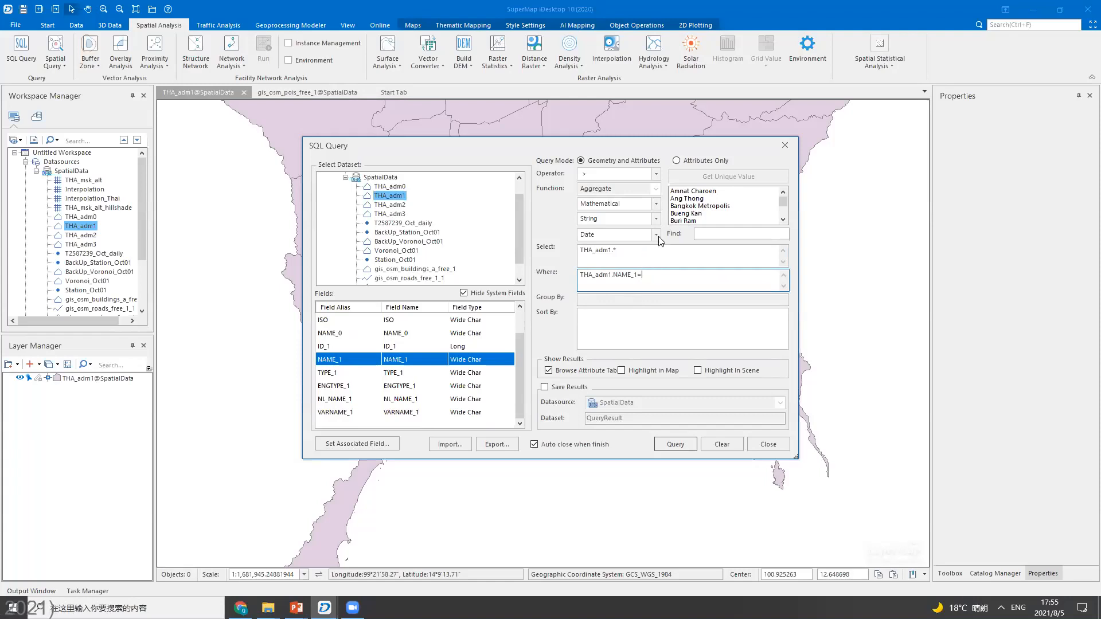
{"action": "left_click", "coordinate": [688, 207]}
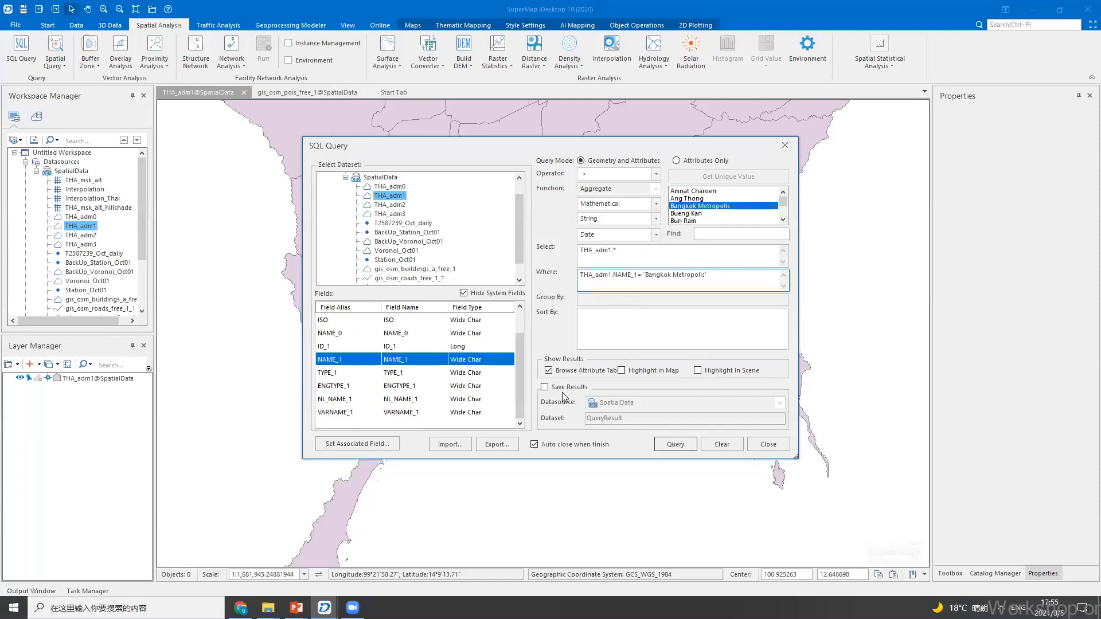
- Save the query results to SpatialData as "Bangkok city" without browsing the attribute table, and run the query
{"action": "left_click", "coordinate": [545, 388]}
{"action": "left_click", "coordinate": [548, 370]}
{"action": "left_click", "coordinate": [636, 418]}
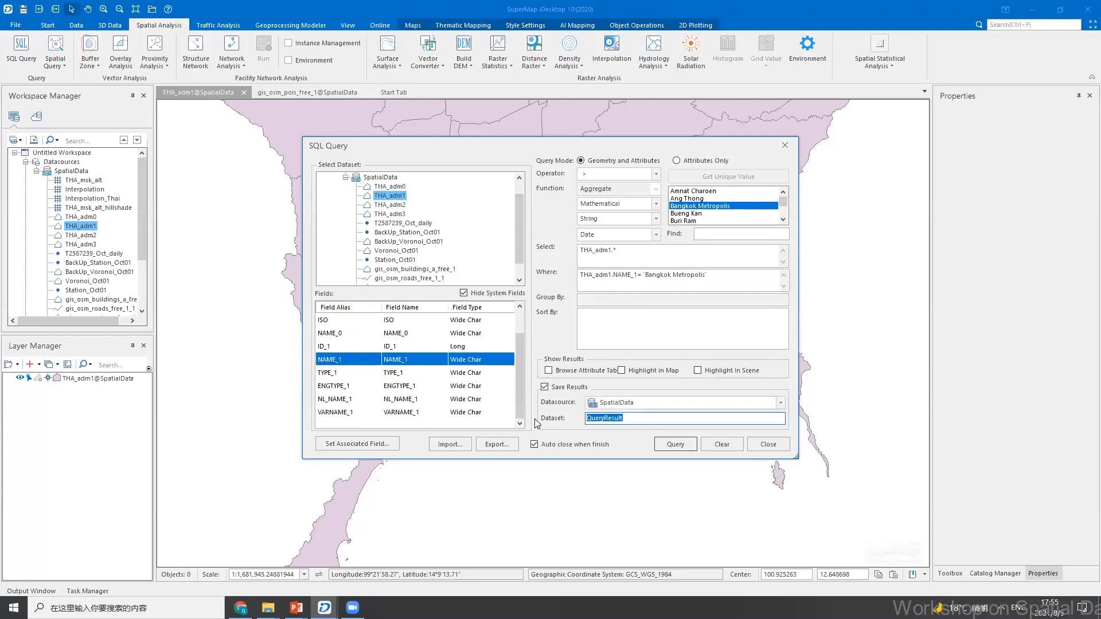
{"action": "type", "text": "Bangkok city"}
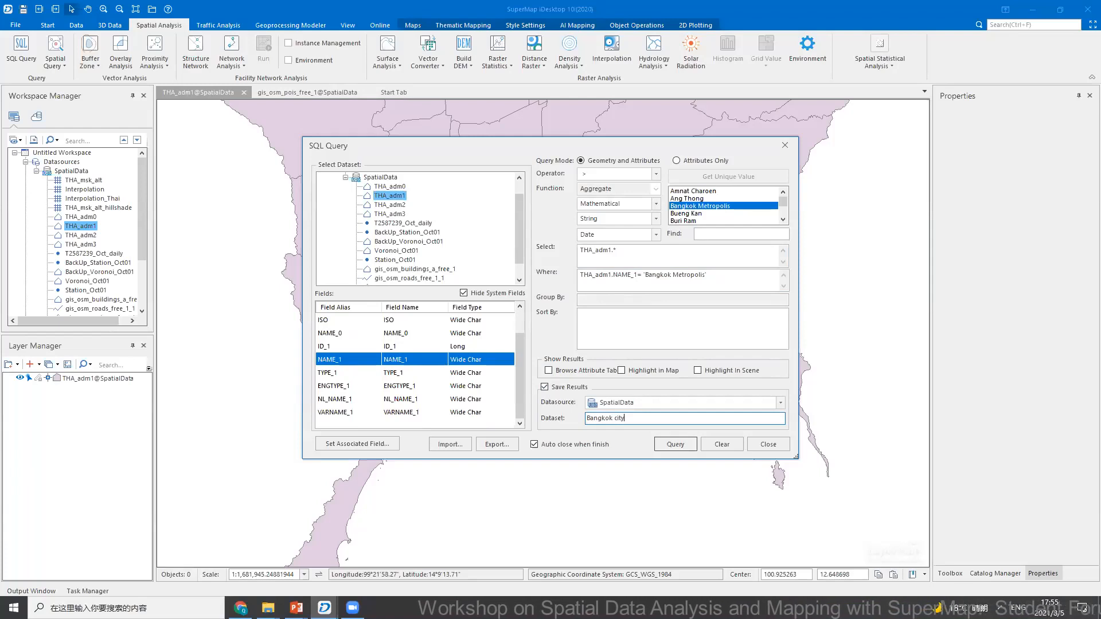
{"action": "left_click", "coordinate": [678, 444]}
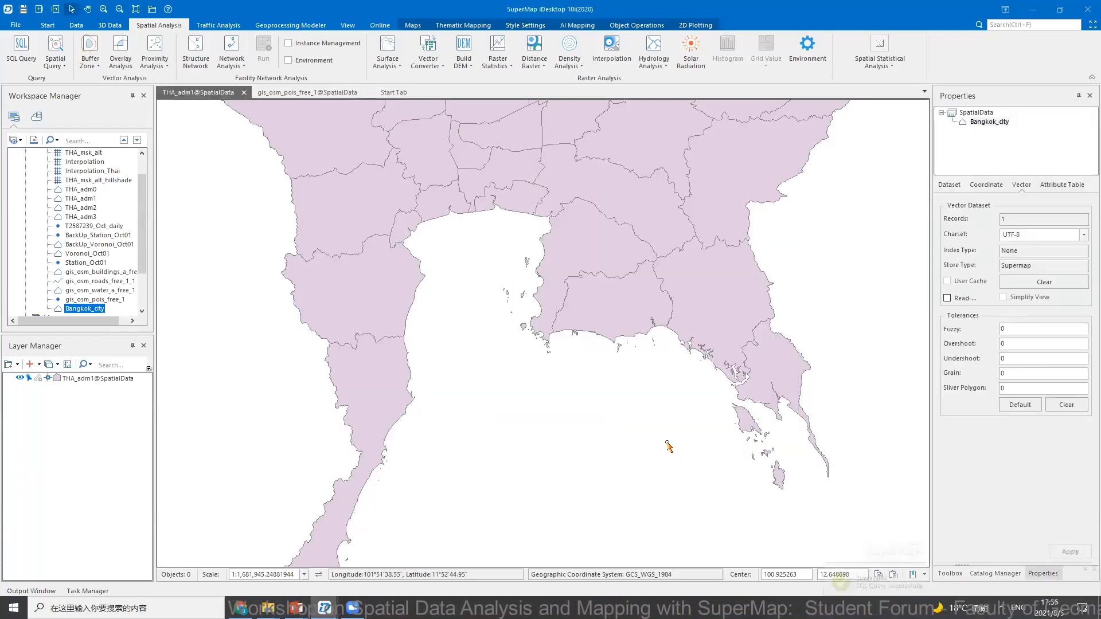
- Add the Bangkok_city dataset to the current map and hide the THA_adm1 layer to view the city outline alone
{"action": "right_click", "coordinate": [91, 307]}
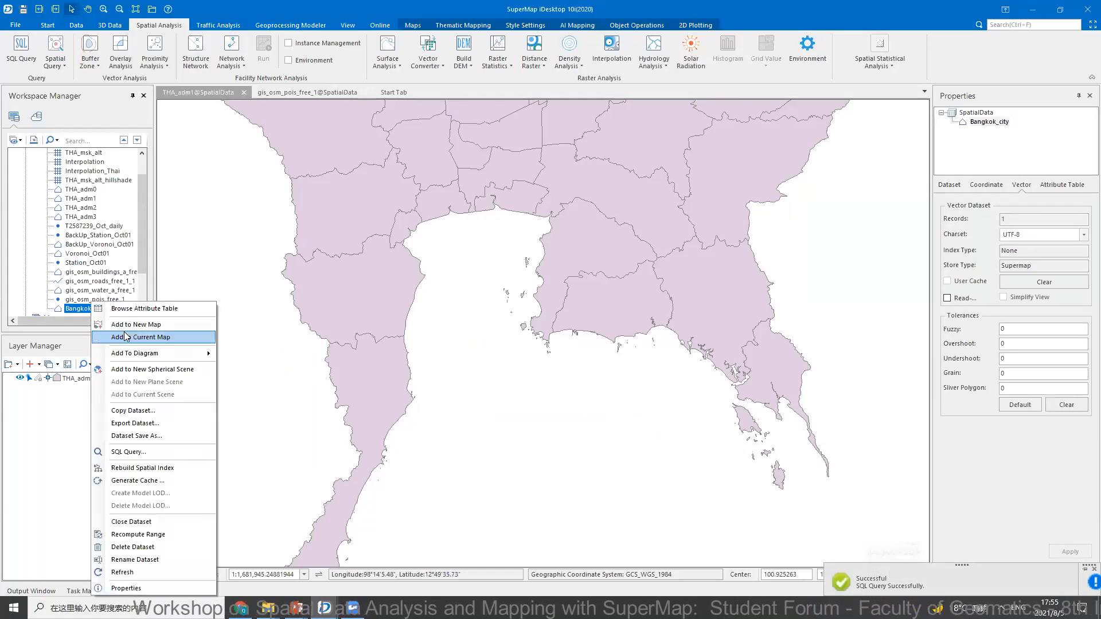
{"action": "left_click", "coordinate": [143, 334]}
{"action": "left_click", "coordinate": [20, 388]}
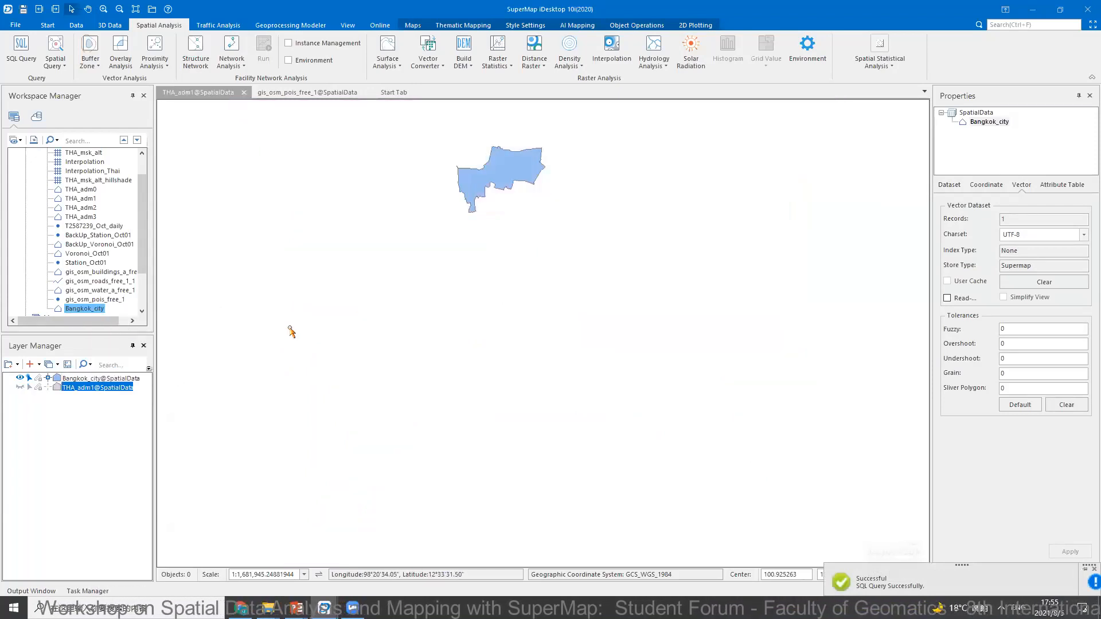
{"action": "left_click_drag", "start_coordinate": [467, 221], "coordinate": [462, 339]}
{"action": "scroll", "coordinate": [446, 298], "scroll_direction": "up", "scroll_amount": 2}
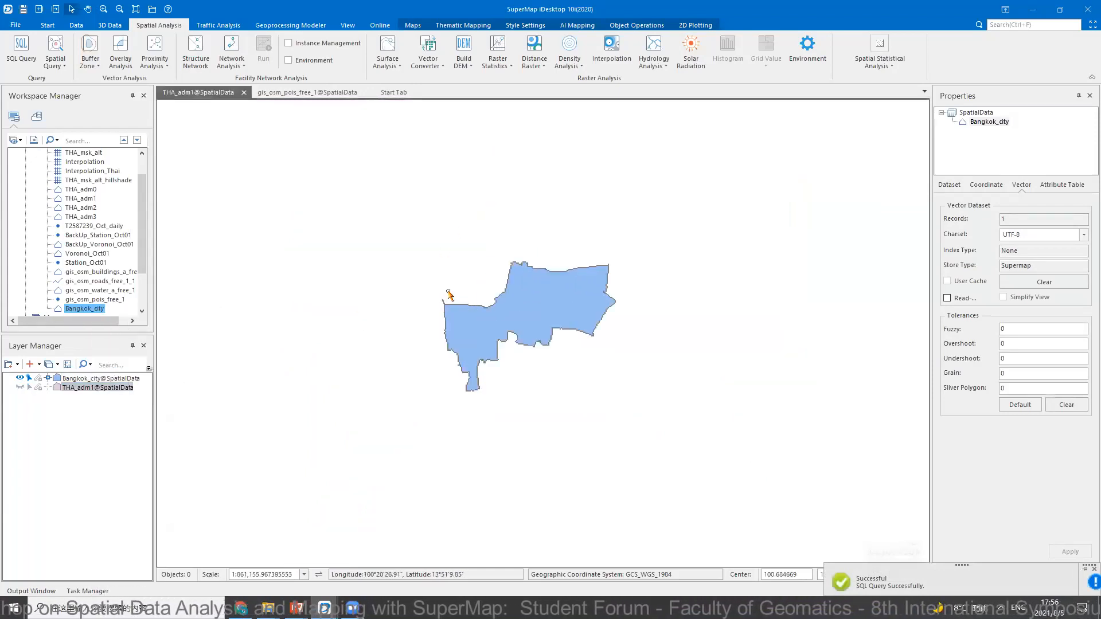
{"action": "scroll", "coordinate": [89, 217], "scroll_direction": "up", "scroll_amount": 1}
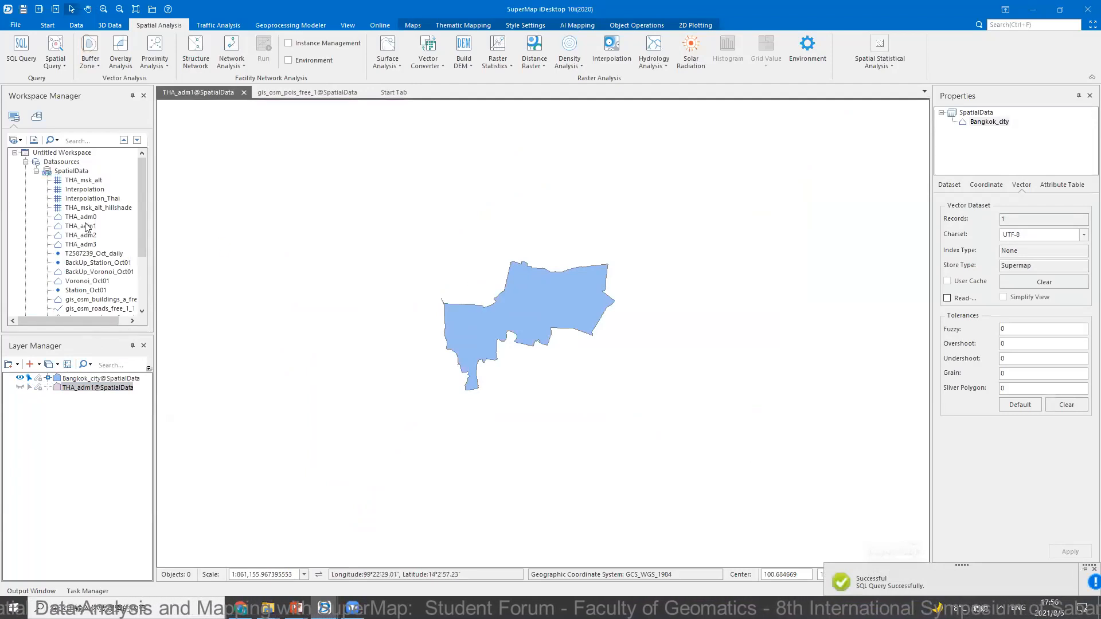
- Add the THA_adm2 dataset to the current map and move its layer beneath Bangkok_city
{"action": "left_click", "coordinate": [81, 227]}
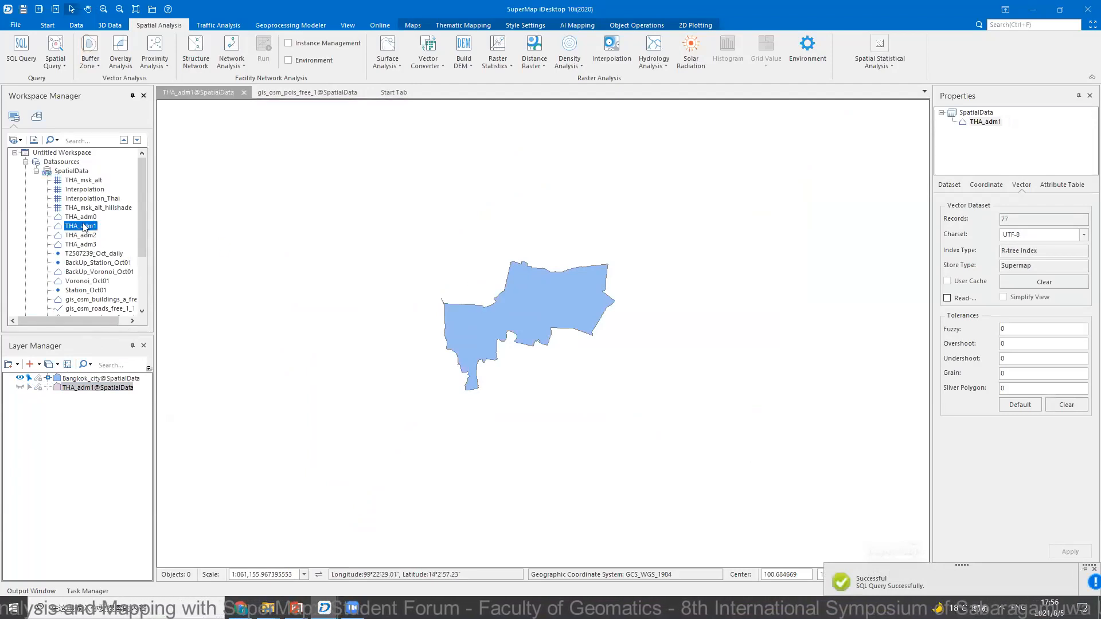
{"action": "left_click", "coordinate": [83, 235]}
{"action": "right_click", "coordinate": [84, 236]}
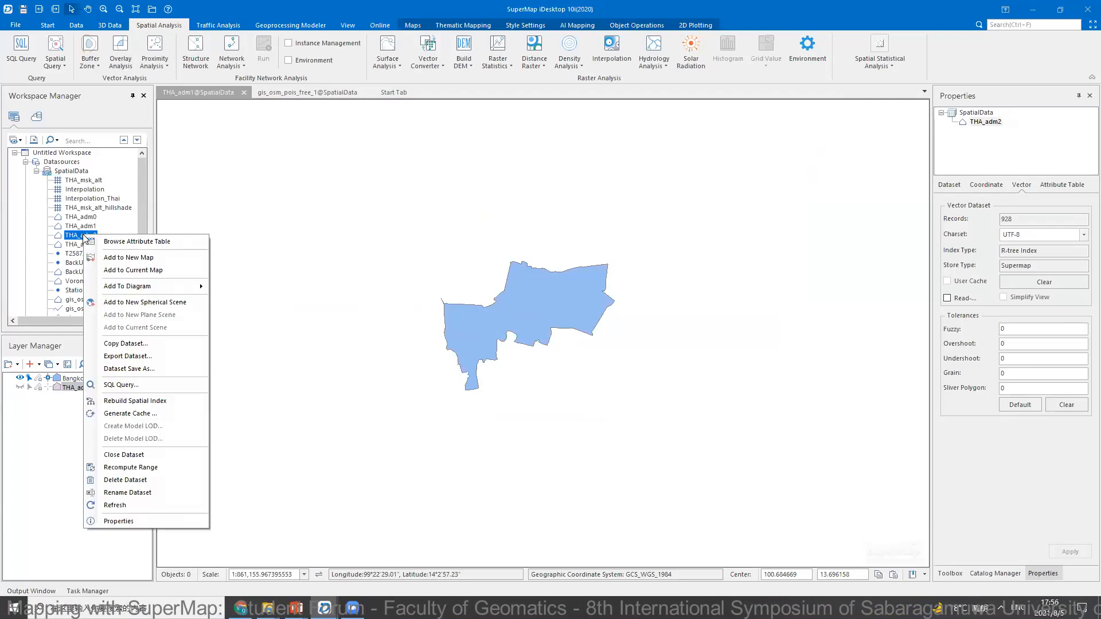
{"action": "left_click", "coordinate": [134, 269]}
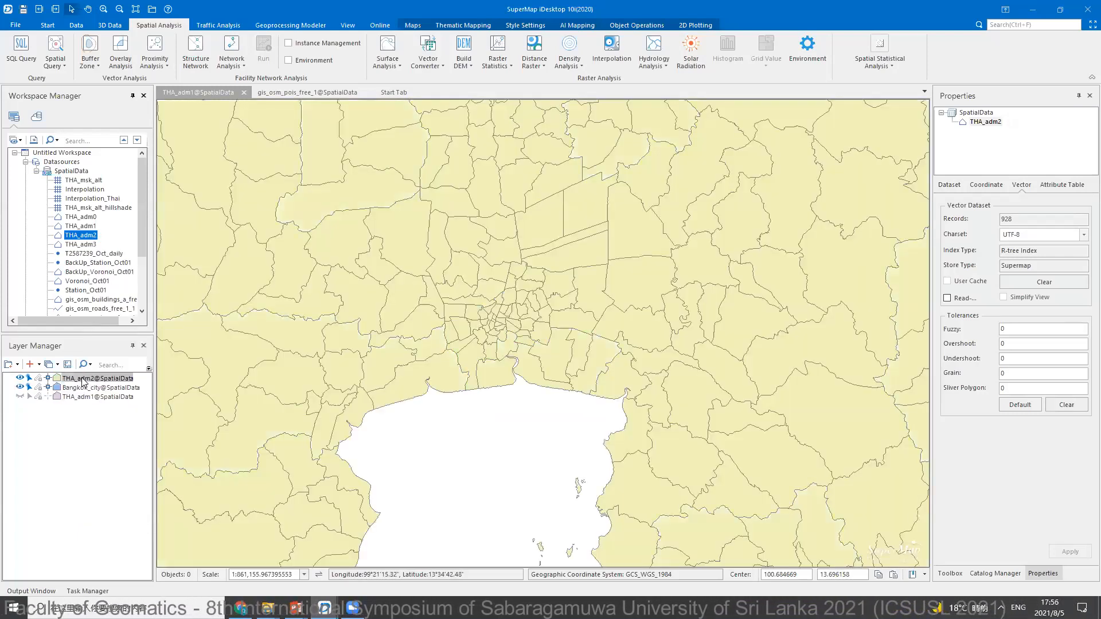
{"action": "left_click_drag", "start_coordinate": [83, 381], "coordinate": [83, 397]}
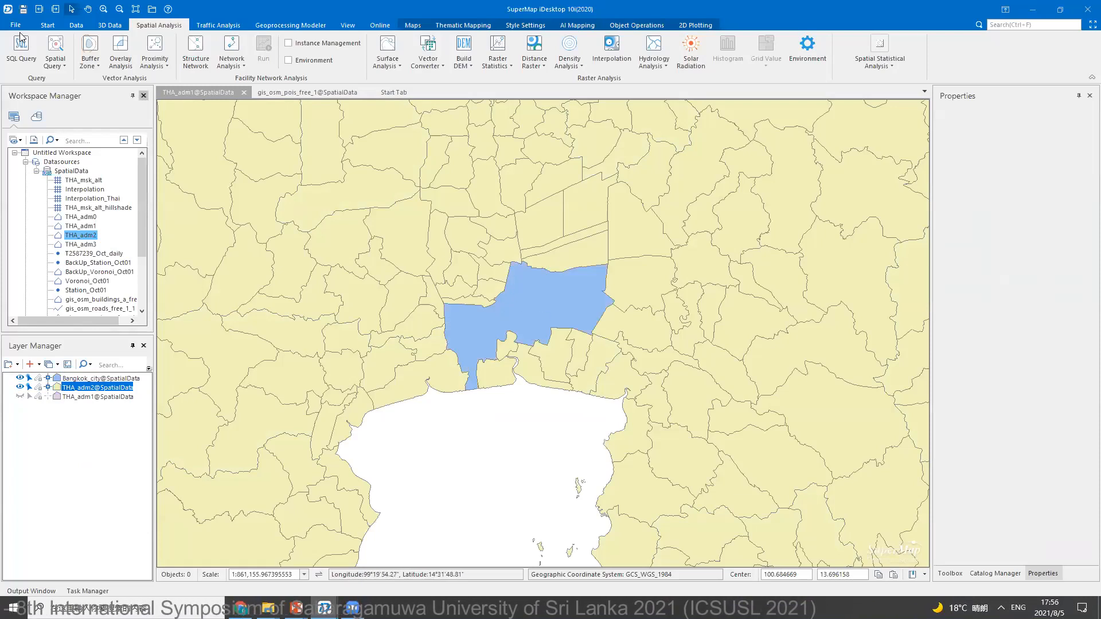
- Start an SQL query on THA_adm2, clear the old Where and Select expressions, and select all fields with THA_adm2.*
{"action": "left_click", "coordinate": [23, 57]}
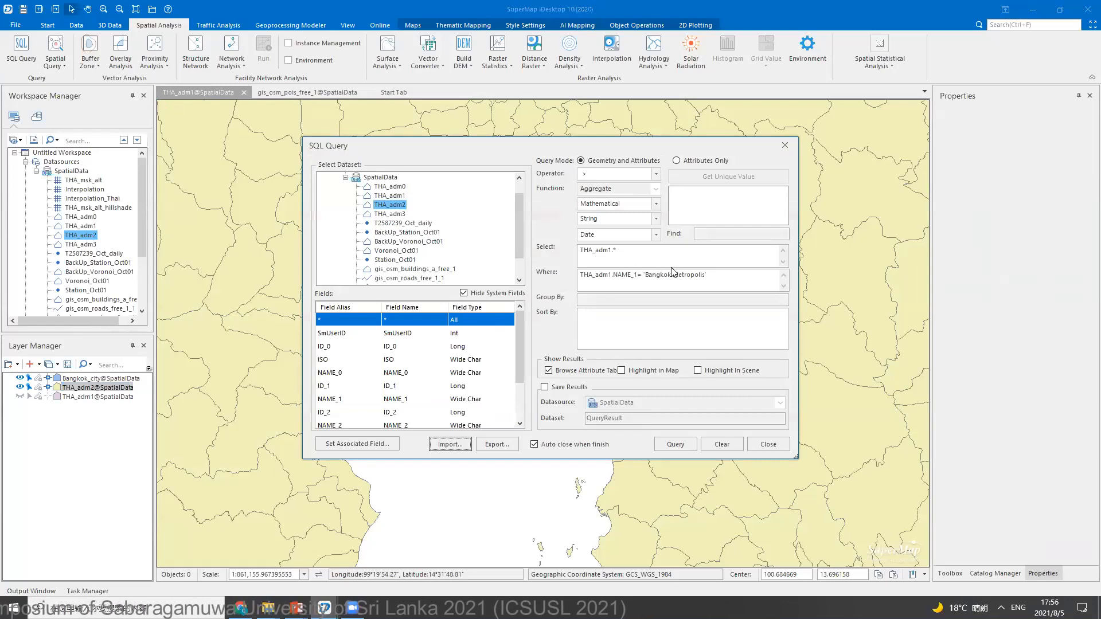
{"action": "left_click_drag", "start_coordinate": [709, 276], "coordinate": [562, 278]}
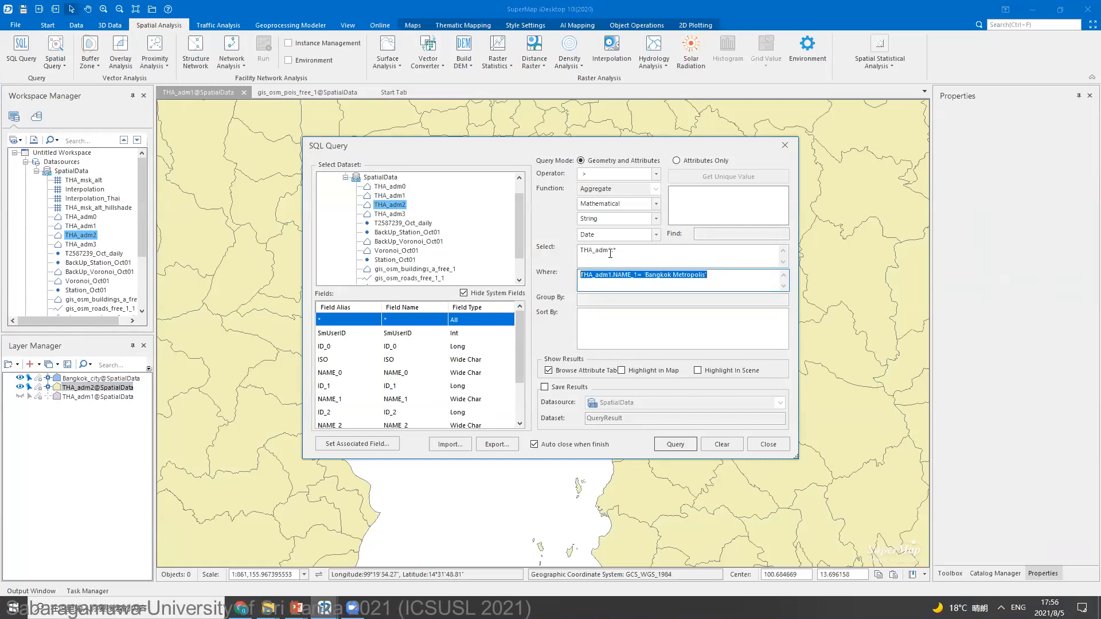
{"action": "key", "text": "BackSpace"}
{"action": "left_click_drag", "start_coordinate": [619, 251], "coordinate": [561, 258]}
{"action": "key", "text": "BackSpace"}
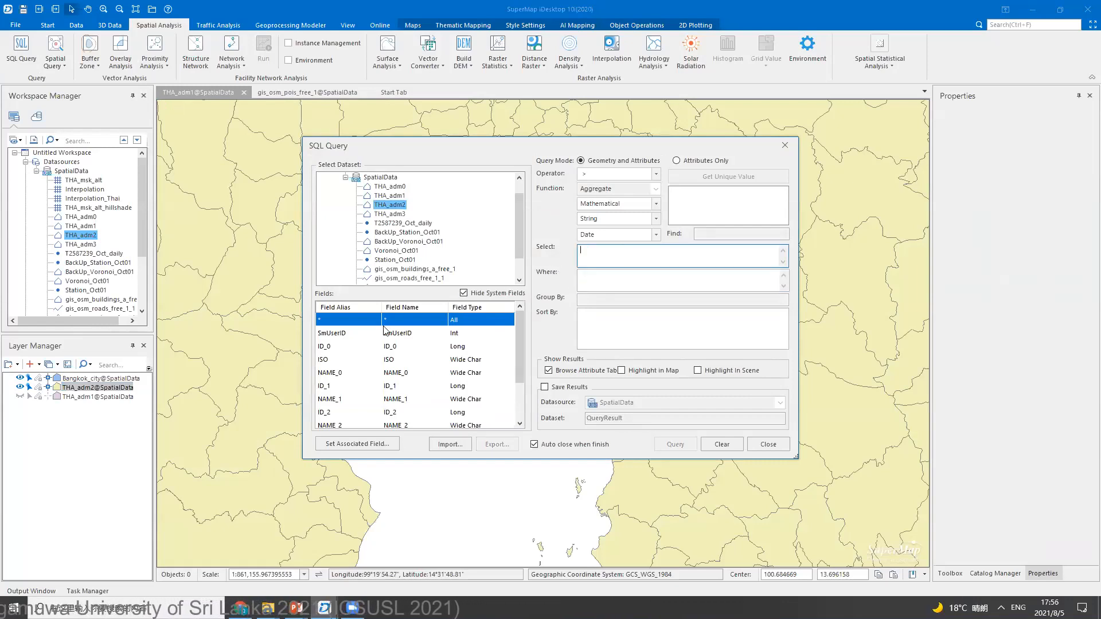
{"action": "double_click", "coordinate": [342, 322]}
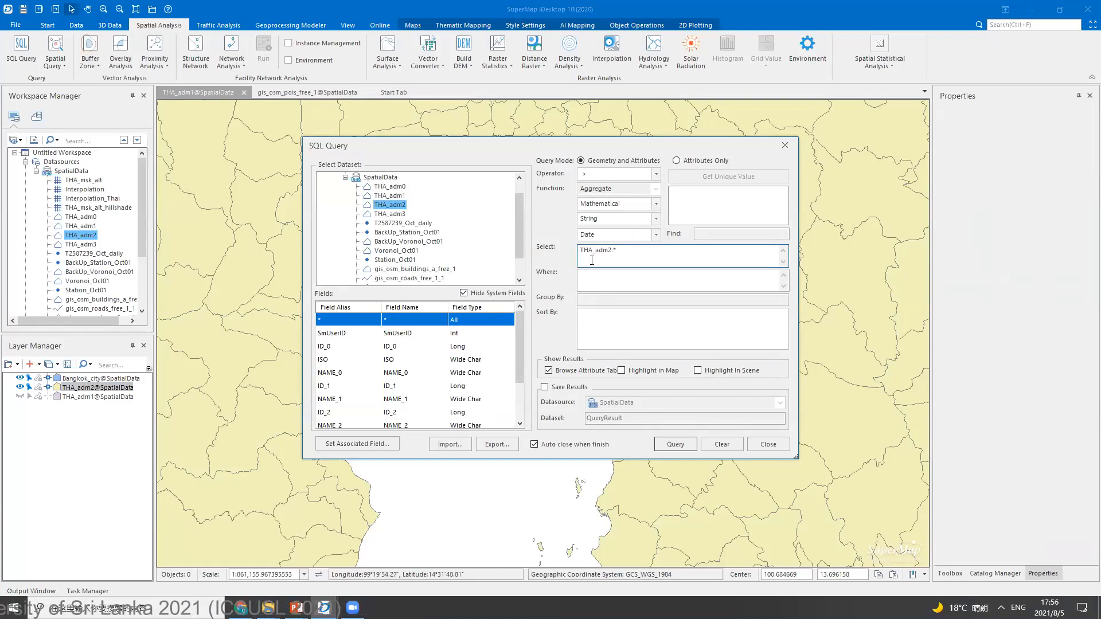
{"action": "left_click", "coordinate": [606, 277]}
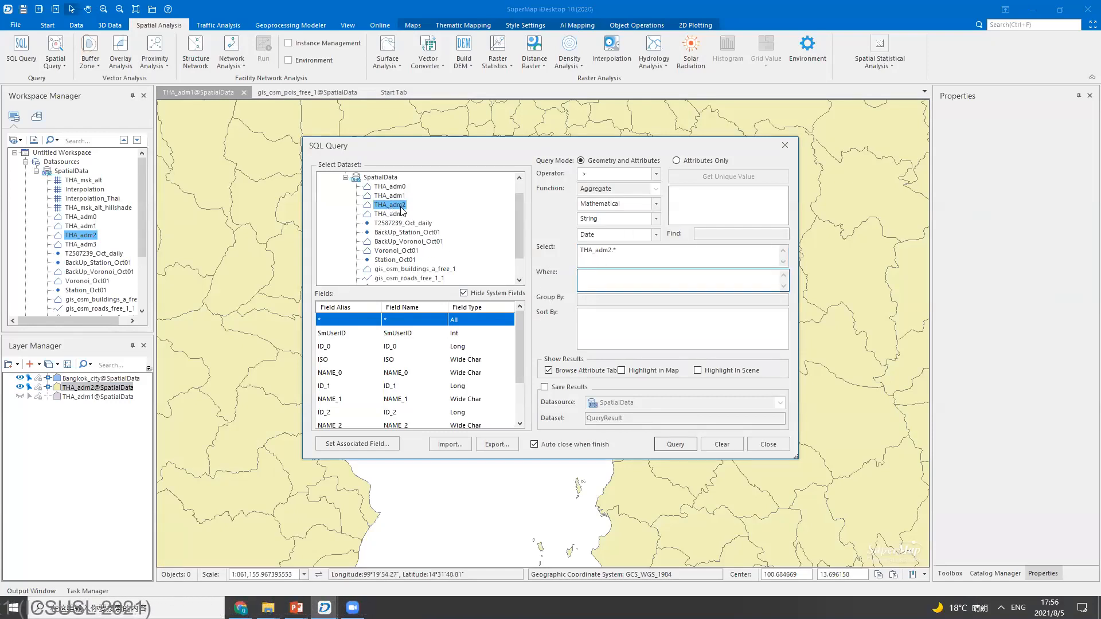
{"action": "scroll", "coordinate": [351, 367], "scroll_direction": "down", "scroll_amount": 2}
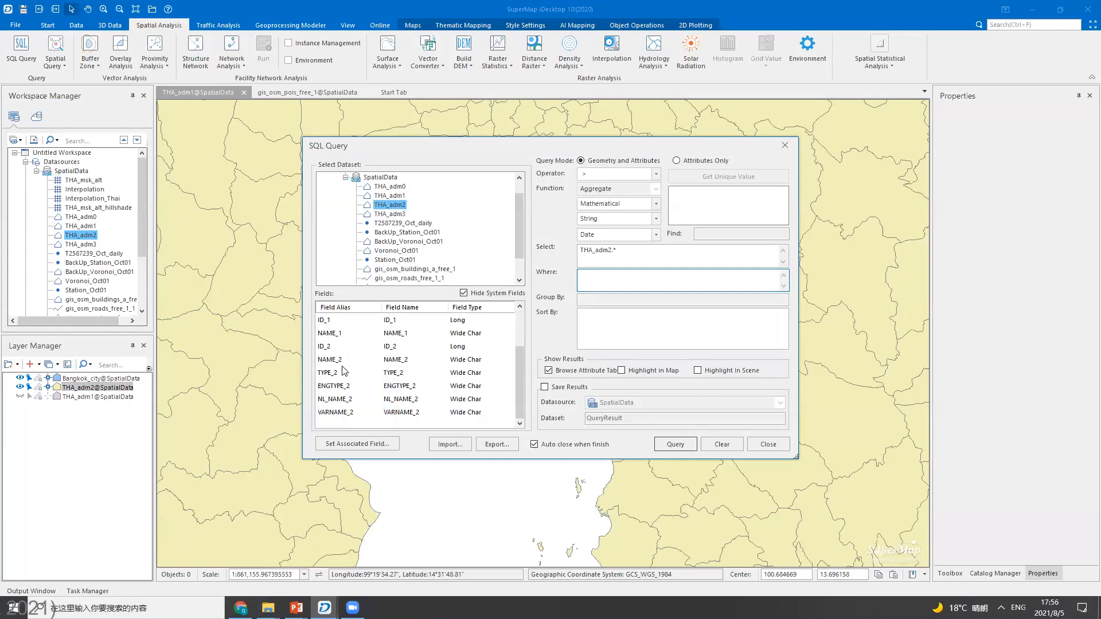
{"action": "double_click", "coordinate": [337, 365]}
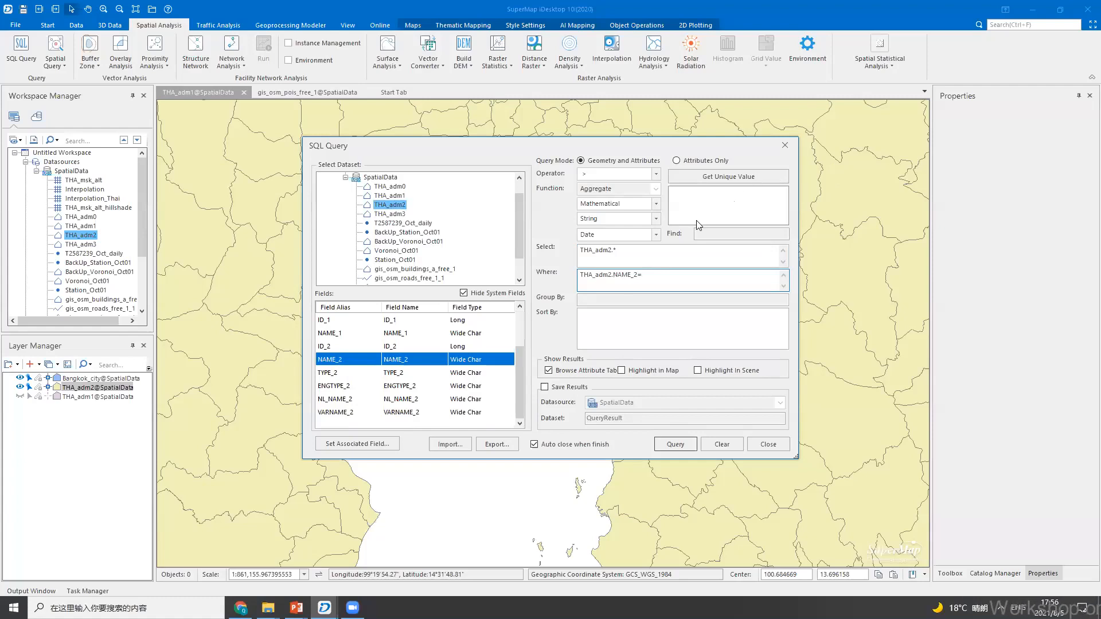
{"action": "key", "text": "BackSpace"}
{"action": "key", "text": "BackSpace"}
{"action": "key", "text": "BackSpace"}
{"action": "key", "text": "BackSpace"}
{"action": "key", "text": "BackSpace"}
{"action": "key", "text": "BackSpace"}
{"action": "key", "text": "BackSpace"}
{"action": "key", "text": "BackSpace"}
{"action": "key", "text": "BackSpace"}
{"action": "key", "text": "BackSpace"}
{"action": "key", "text": "BackSpace"}
{"action": "key", "text": "BackSpace"}
{"action": "key", "text": "BackSpace"}
{"action": "key", "text": "BackSpace"}
{"action": "key", "text": "BackSpace"}
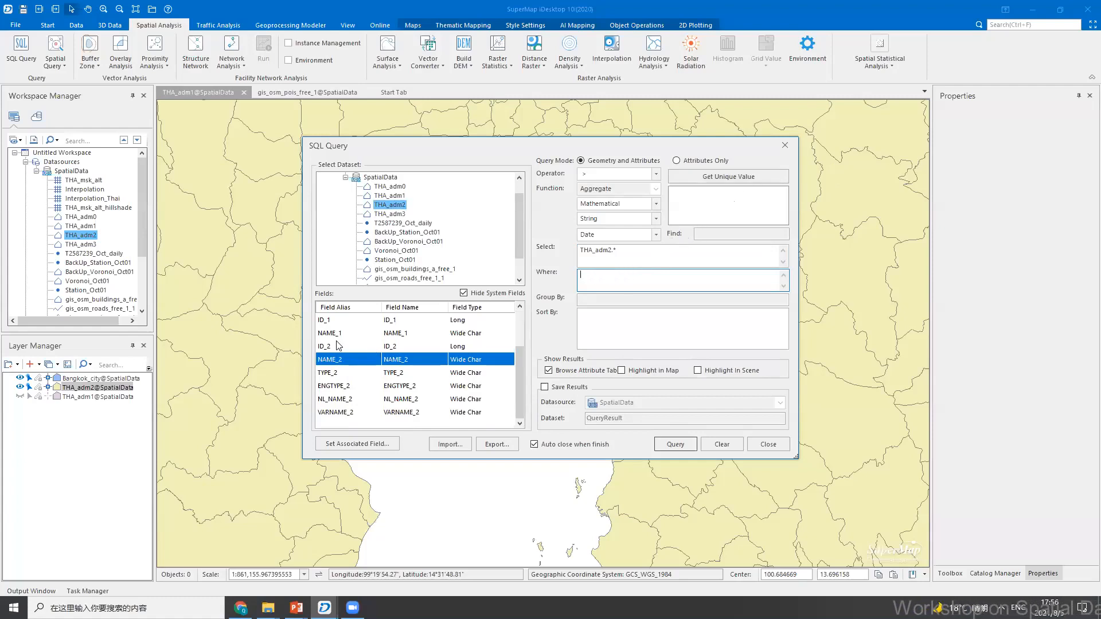
- Set the query condition to THA_adm2.NAME_1 = 'Bangkok Metropolis', using the unique values of NAME_1
{"action": "double_click", "coordinate": [338, 333]}
{"action": "left_click", "coordinate": [702, 179]}
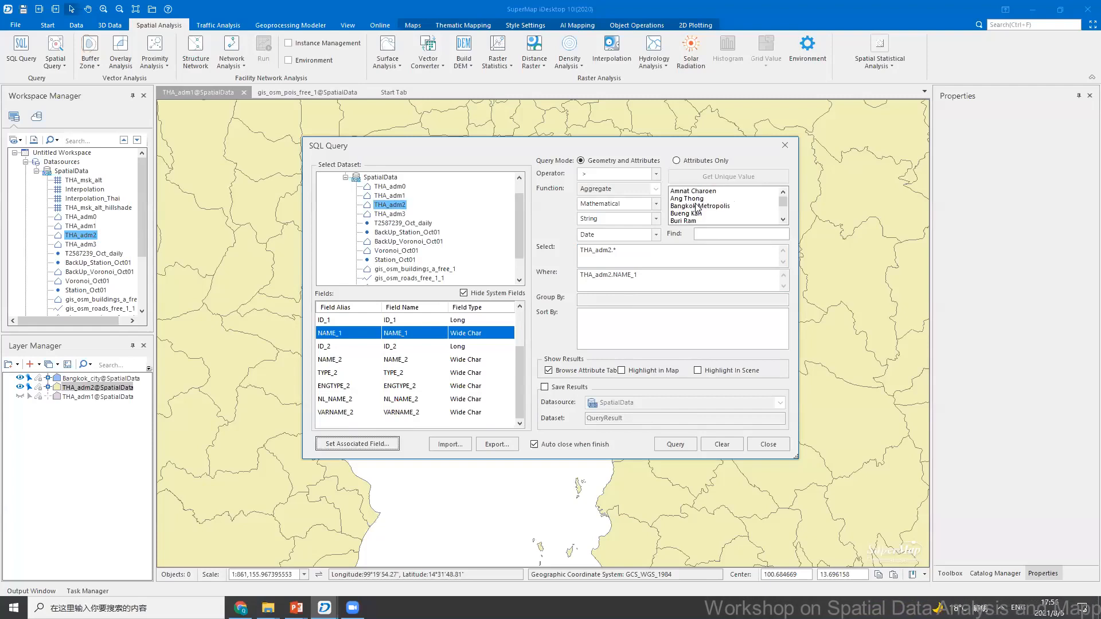
{"action": "left_click", "coordinate": [663, 279]}
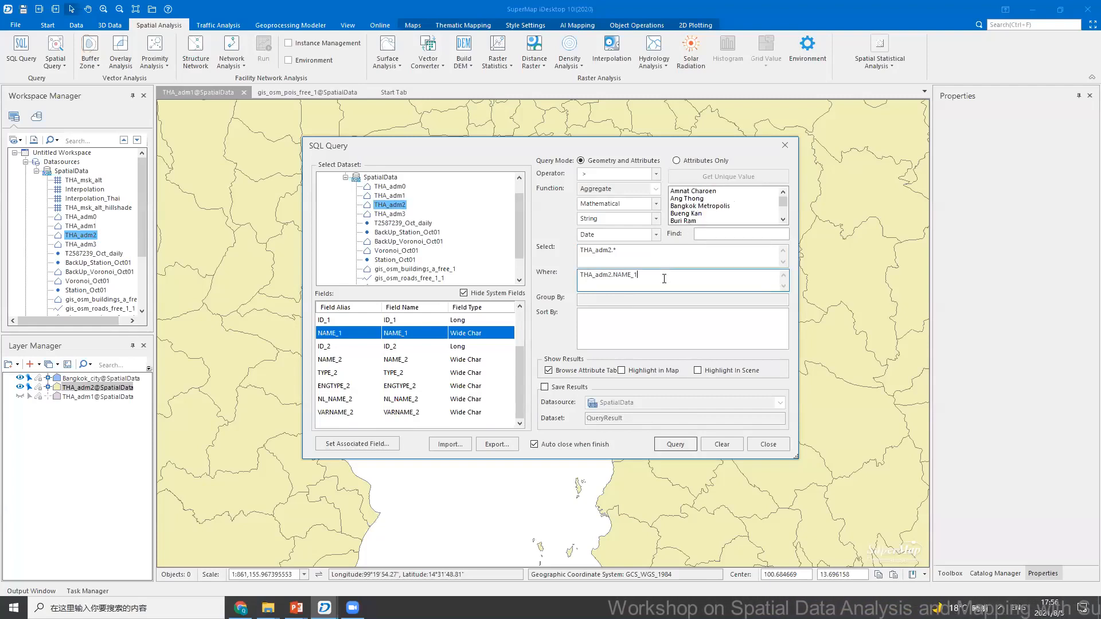
{"action": "double_click", "coordinate": [691, 207]}
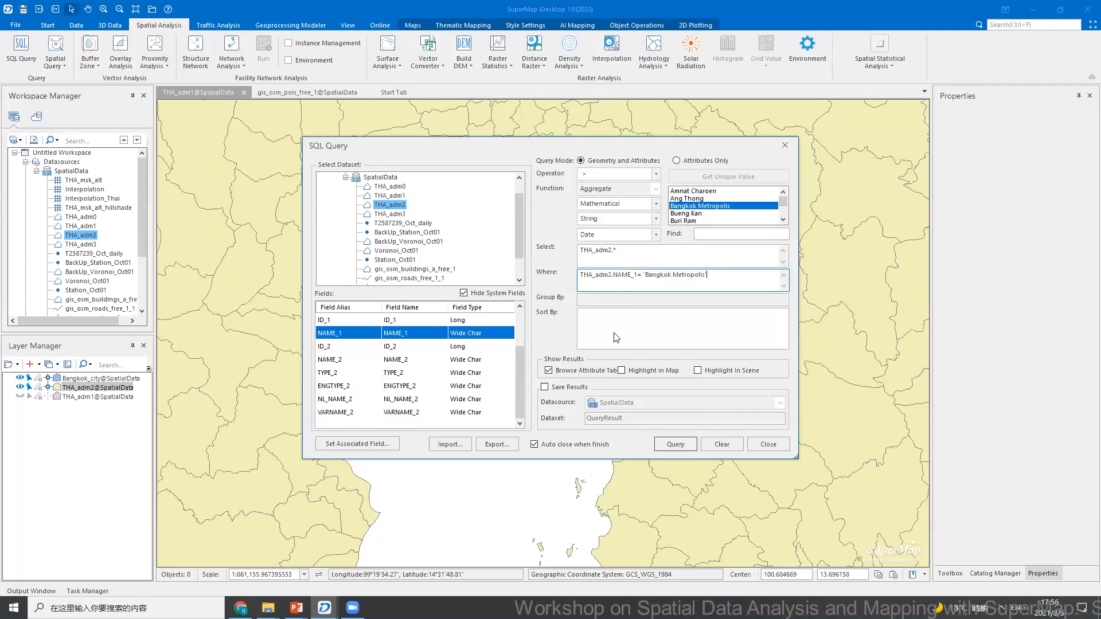
- Save the THA_adm2 query results to SpatialData as "Bangkok" without browsing the attribute table, and run the query
{"action": "left_click", "coordinate": [548, 370]}
{"action": "left_click", "coordinate": [545, 388]}
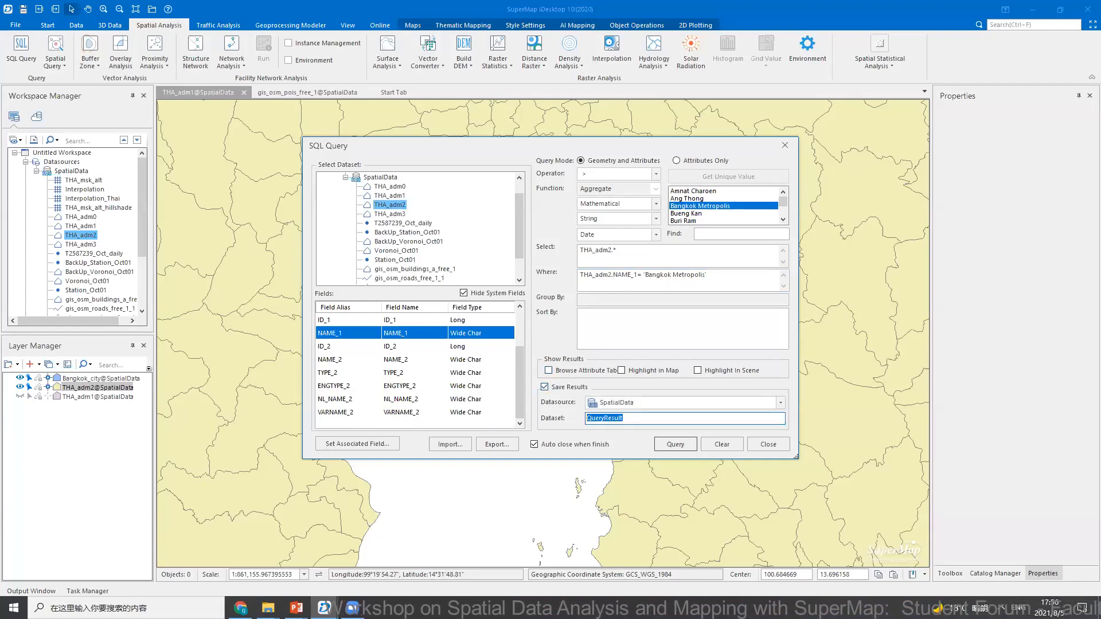
{"action": "type", "text": "Bangkok"}
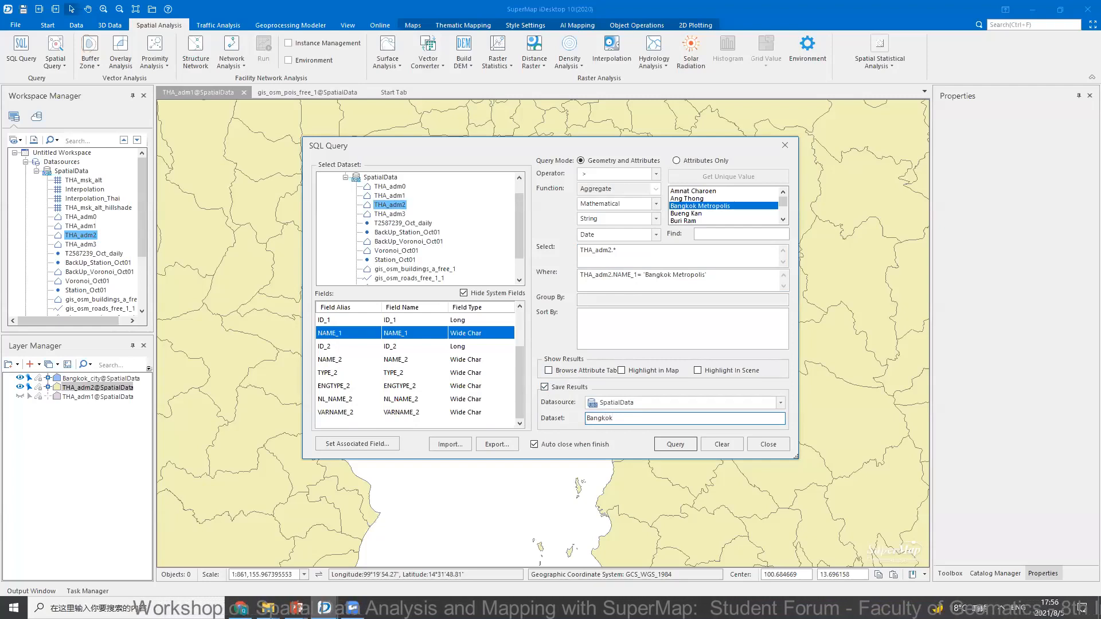
{"action": "left_click", "coordinate": [685, 442]}
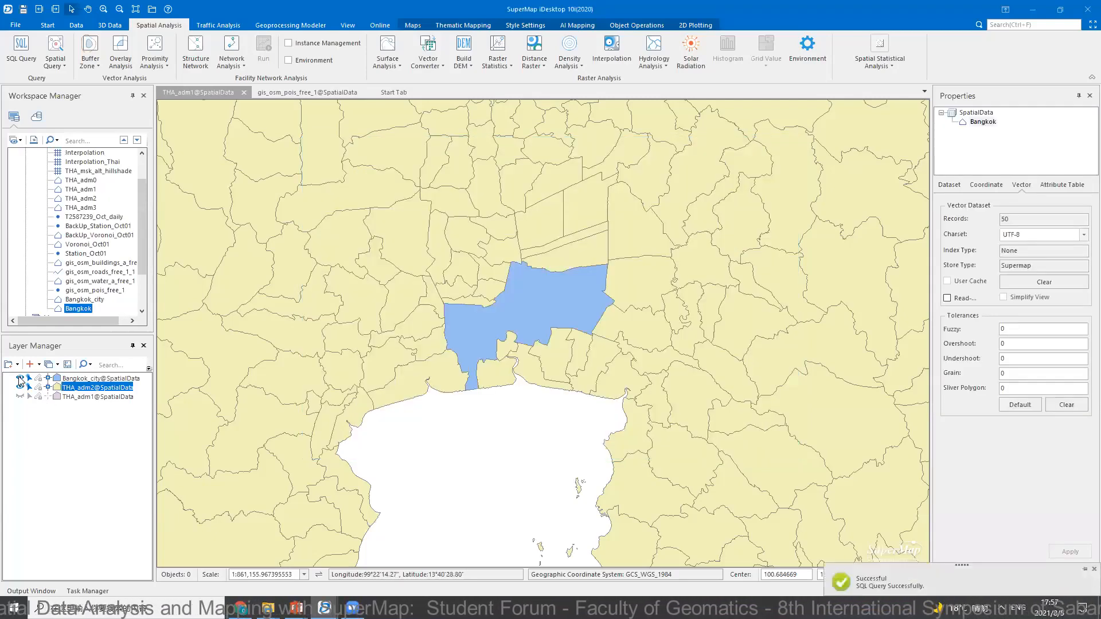
- Add the Bangkok dataset to the current map and remove the THA_adm2 and THA_adm1 layers
{"action": "right_click", "coordinate": [81, 308]}
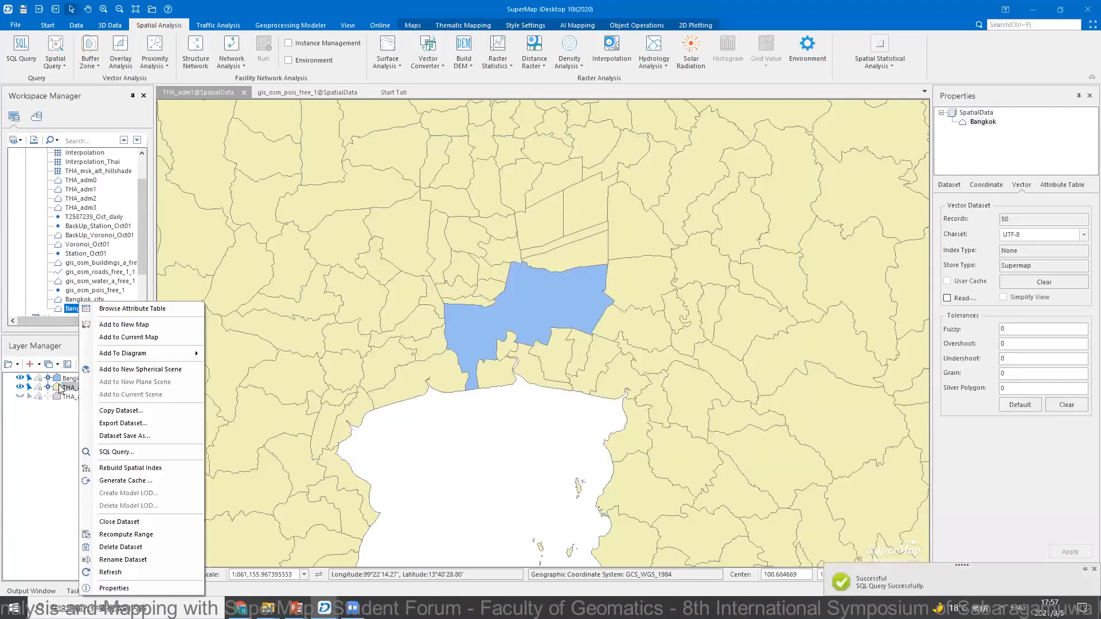
{"action": "left_click", "coordinate": [127, 337]}
{"action": "right_click", "coordinate": [86, 398]}
{"action": "left_click", "coordinate": [83, 406], "text": "ctrl"}
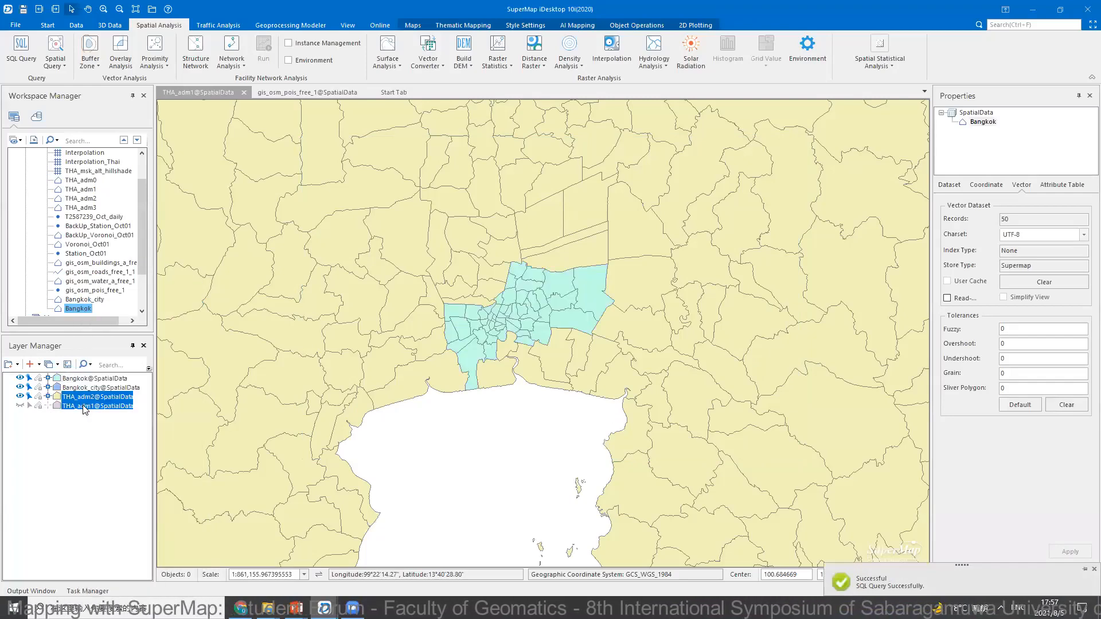
{"action": "right_click", "coordinate": [83, 408]}
{"action": "left_click", "coordinate": [117, 561]}
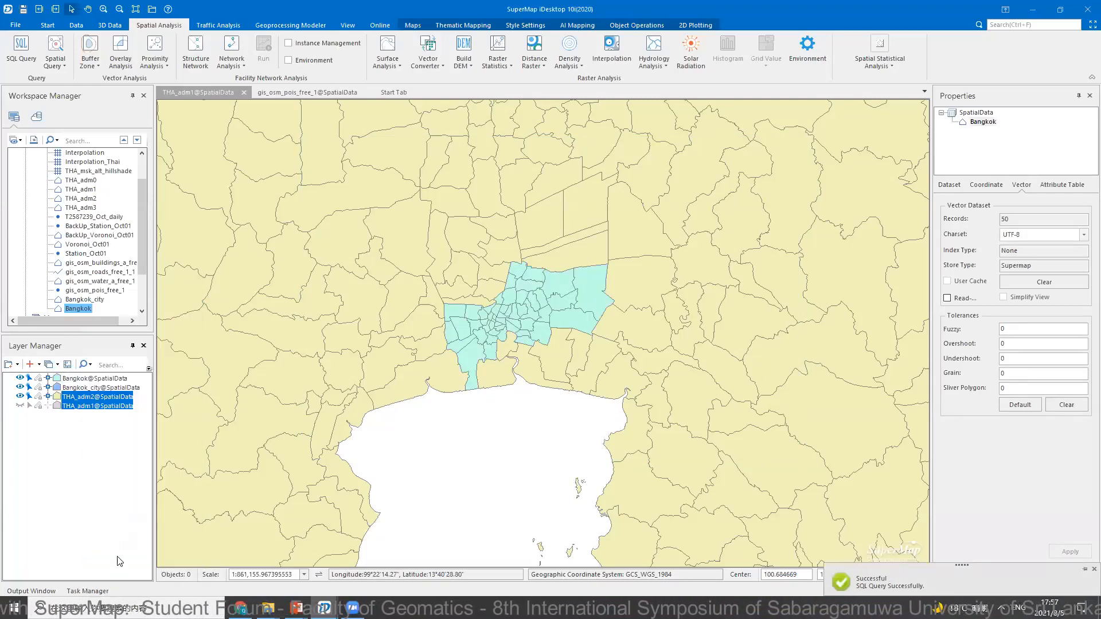
{"action": "key", "text": "Delete"}
{"action": "left_click", "coordinate": [536, 344]}
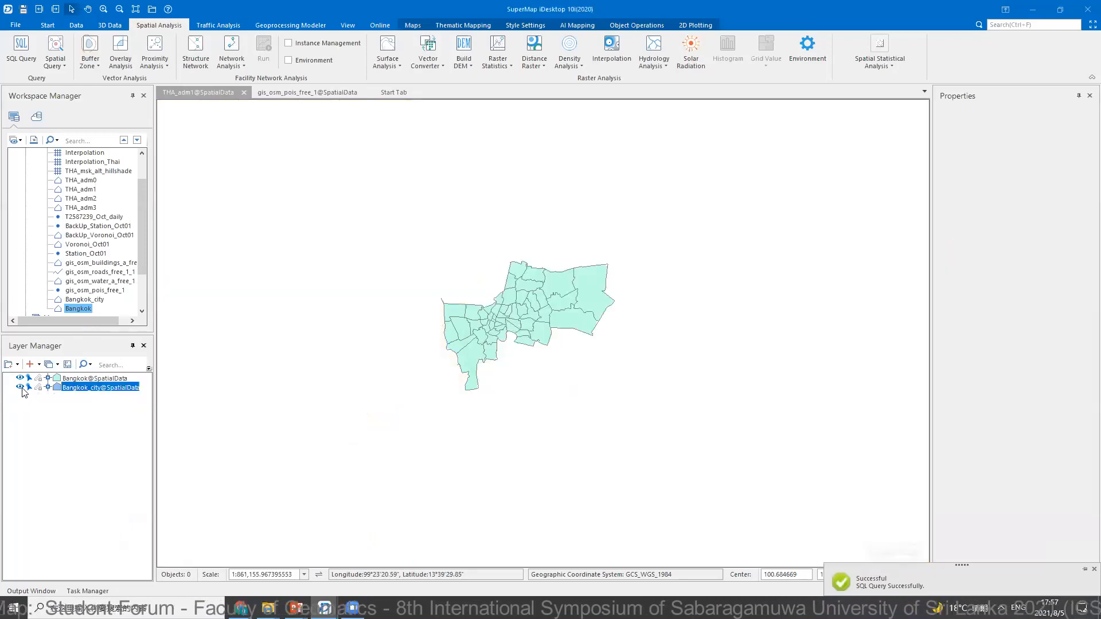
- Hide the Bangkok_city layer and create a label thematic map on the Bangkok layer using NAME_2 as the expression
{"action": "scroll", "coordinate": [491, 308], "scroll_direction": "up", "scroll_amount": 3}
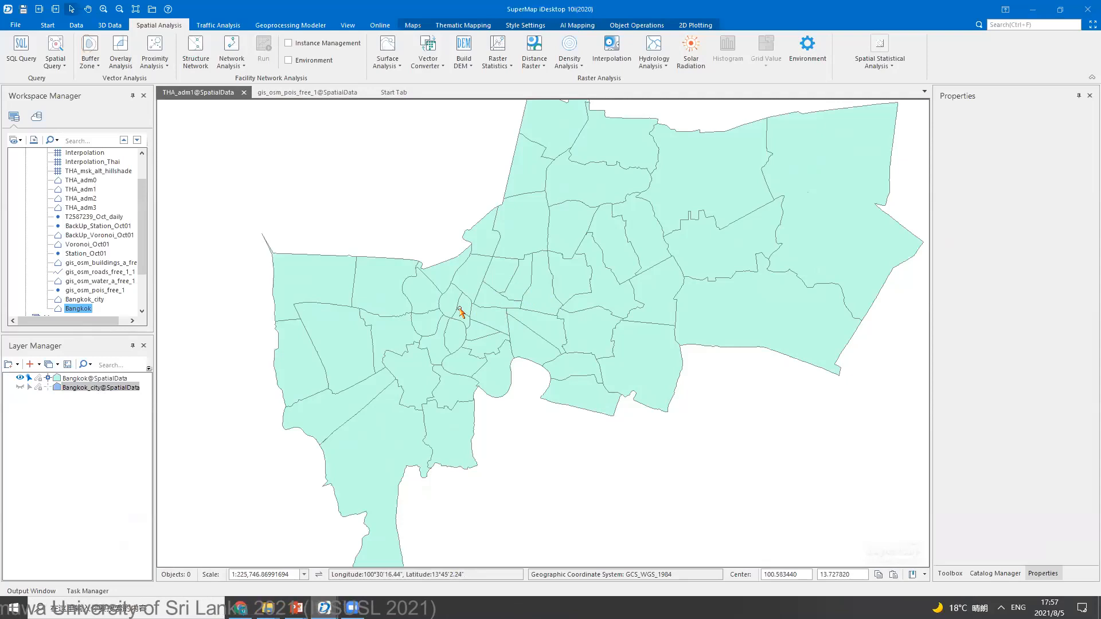
{"action": "right_click", "coordinate": [73, 378]}
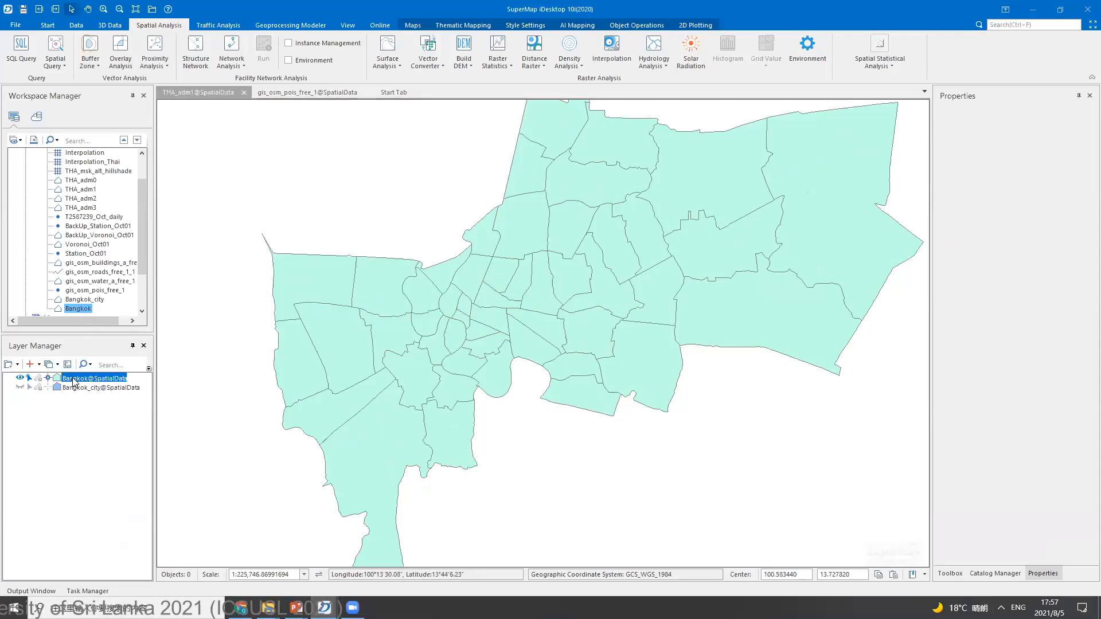
{"action": "mouse_move", "coordinate": [117, 497]}
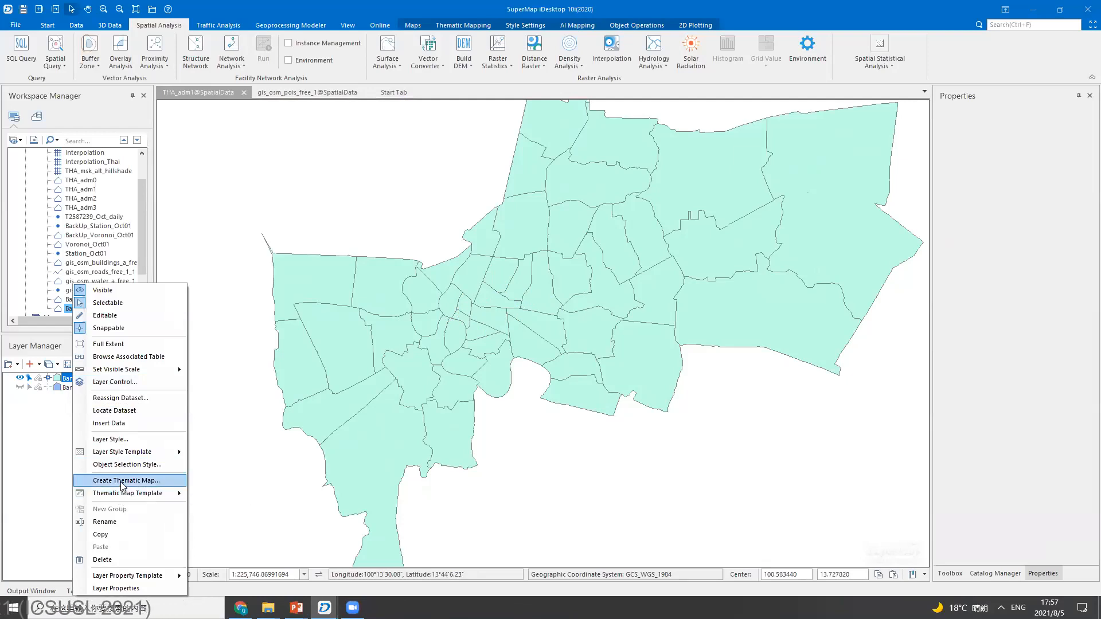
{"action": "left_click", "coordinate": [125, 480]}
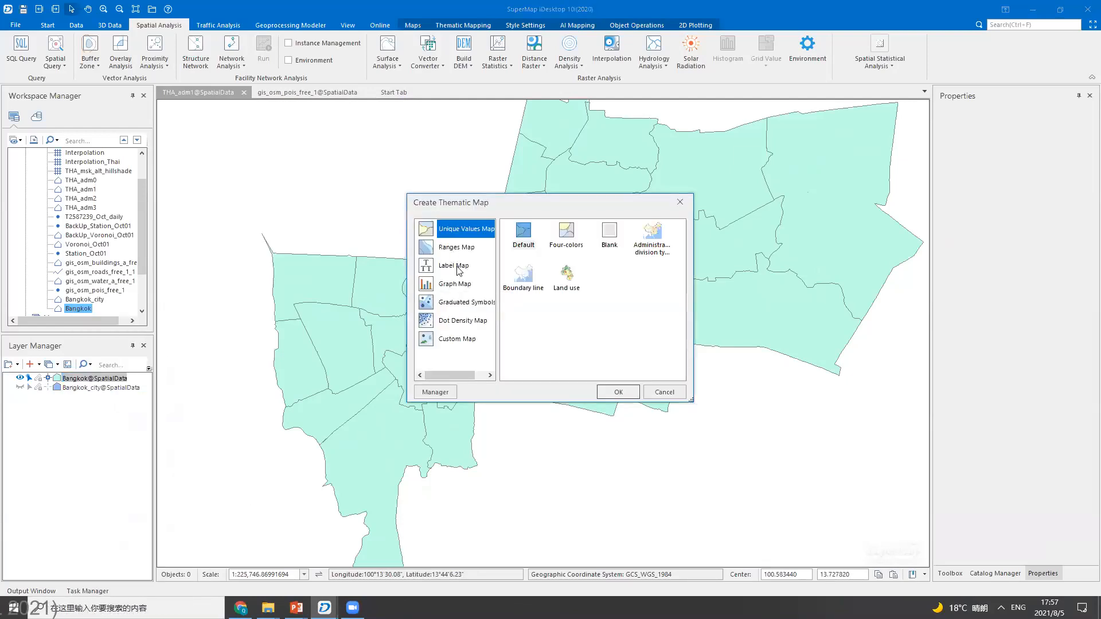
{"action": "left_click", "coordinate": [456, 264]}
{"action": "left_click", "coordinate": [618, 393]}
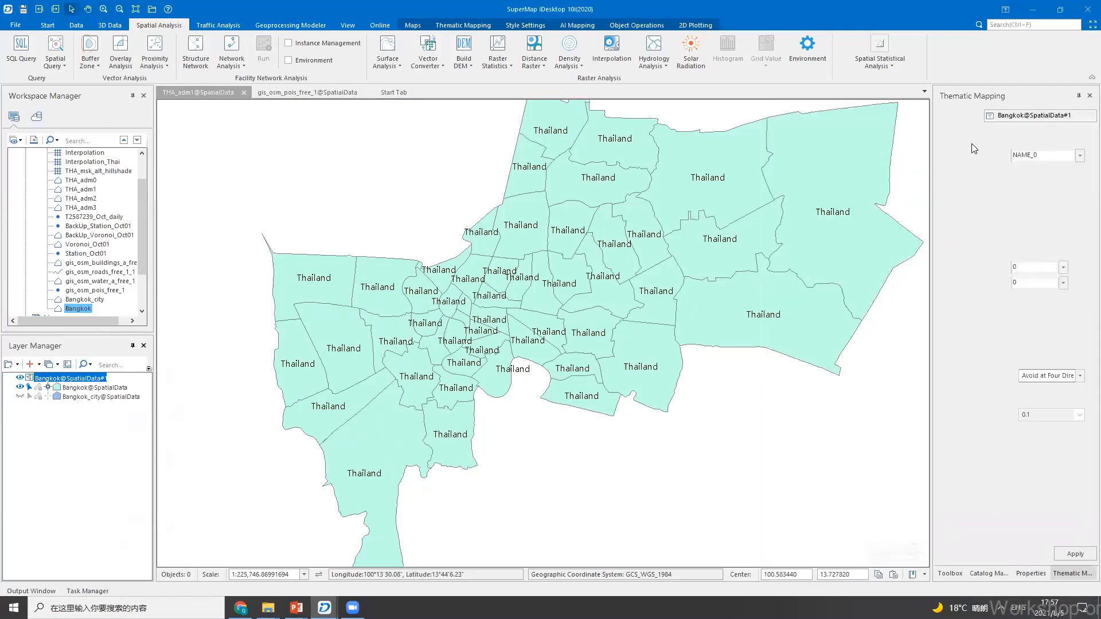
{"action": "left_click", "coordinate": [1080, 155]}
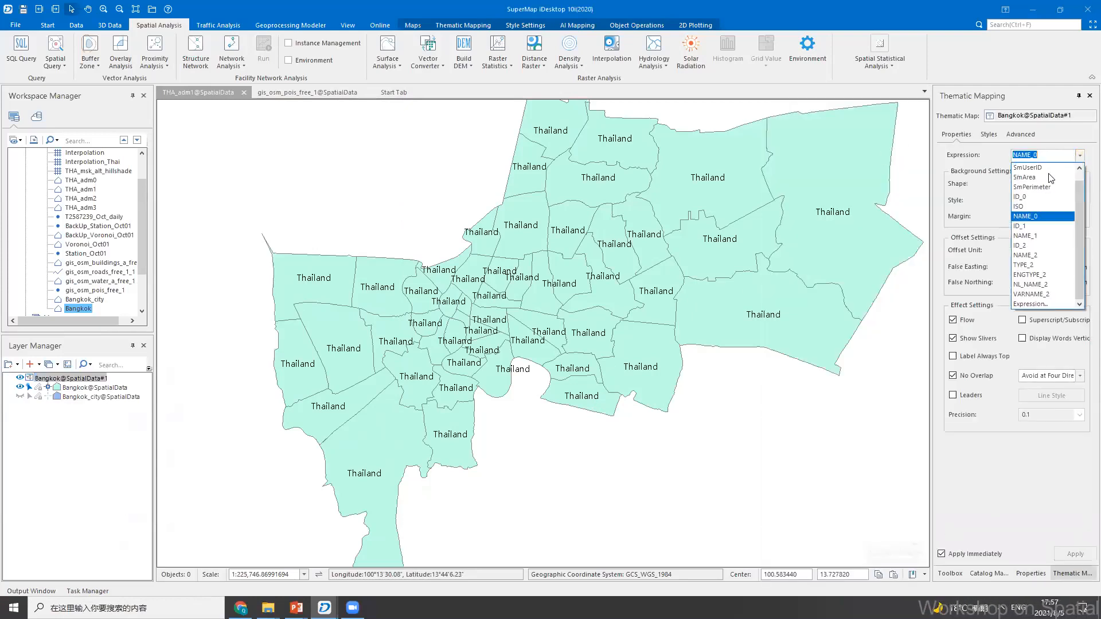
{"action": "left_click", "coordinate": [1041, 257]}
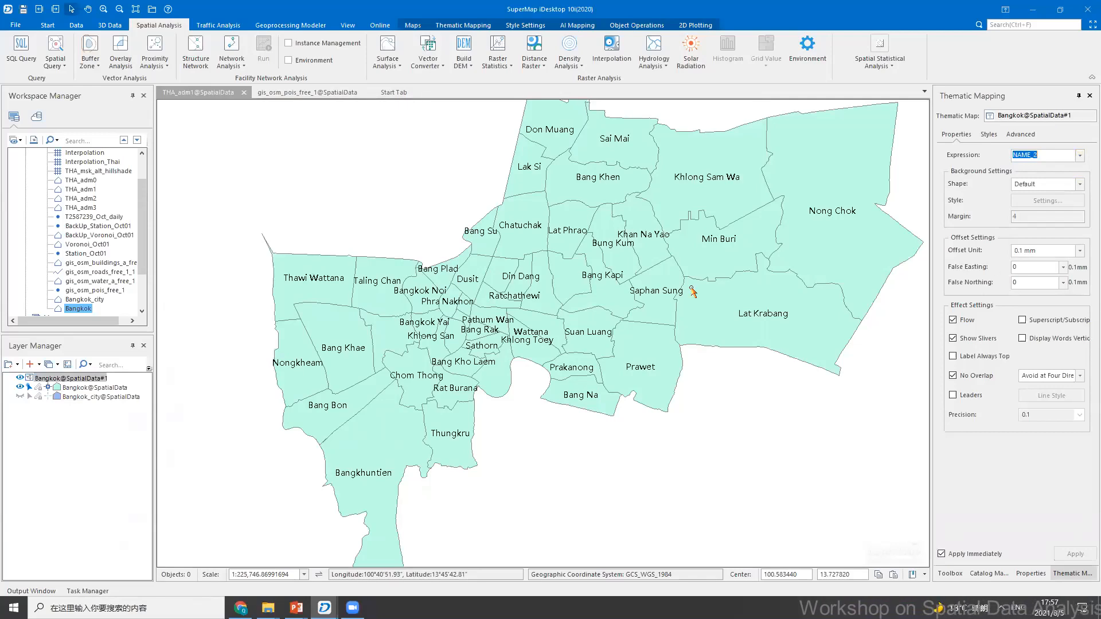
- Set the Bangkok layer's region style to the NULL fill, System 1
{"action": "scroll", "coordinate": [535, 340], "scroll_direction": "up", "scroll_amount": 1}
{"action": "scroll", "coordinate": [497, 316], "scroll_direction": "up", "scroll_amount": 1}
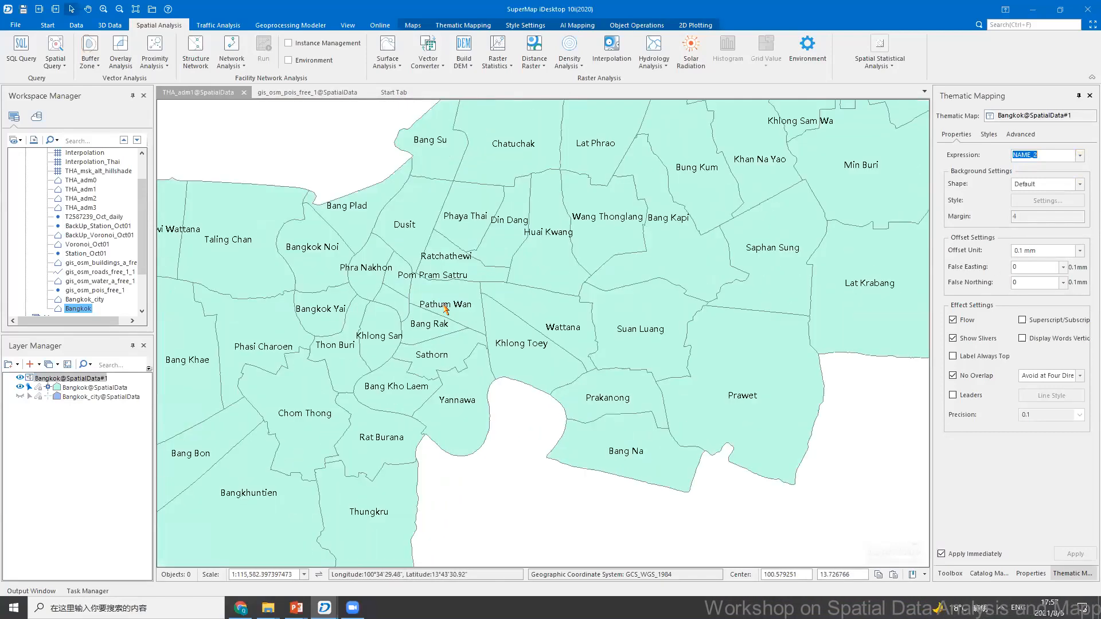
{"action": "scroll", "coordinate": [446, 306], "scroll_direction": "down", "scroll_amount": 4}
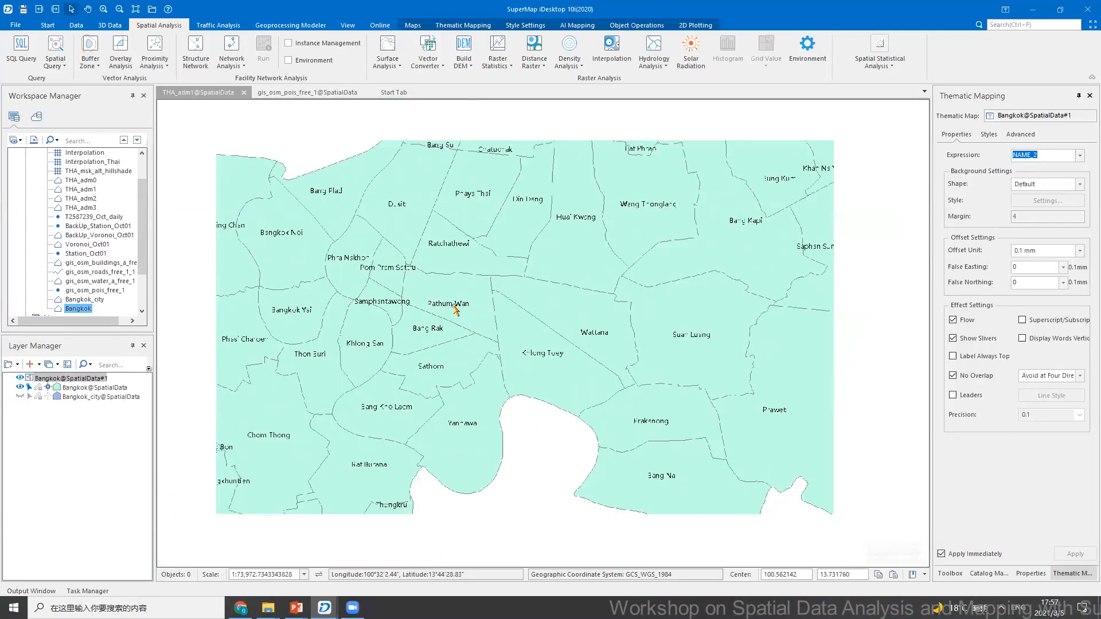
{"action": "double_click", "coordinate": [94, 387]}
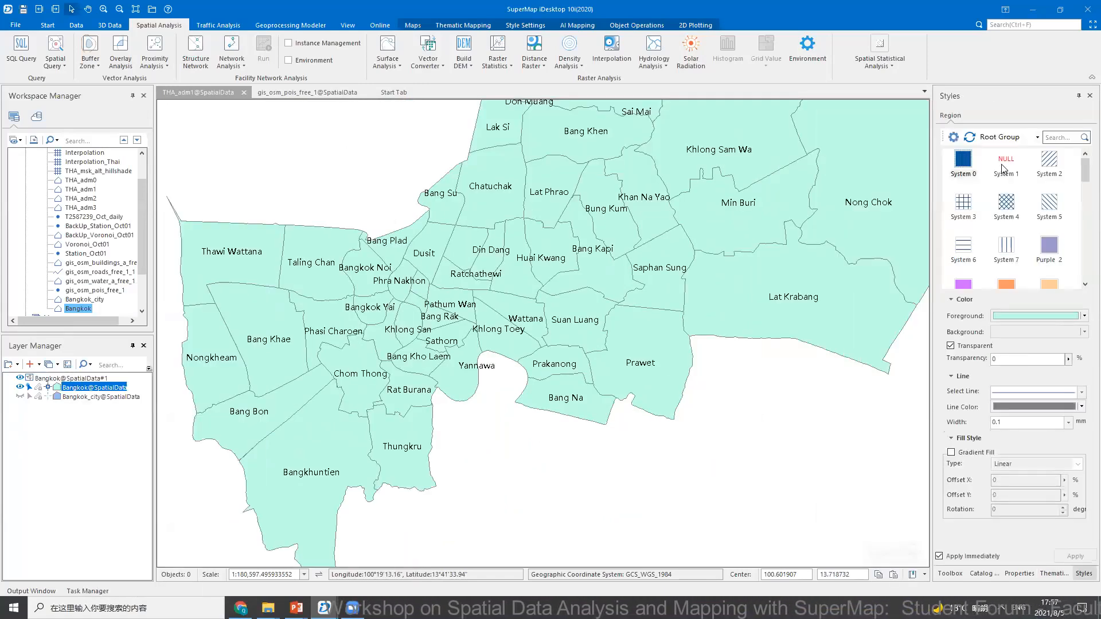
{"action": "left_click", "coordinate": [1003, 168]}
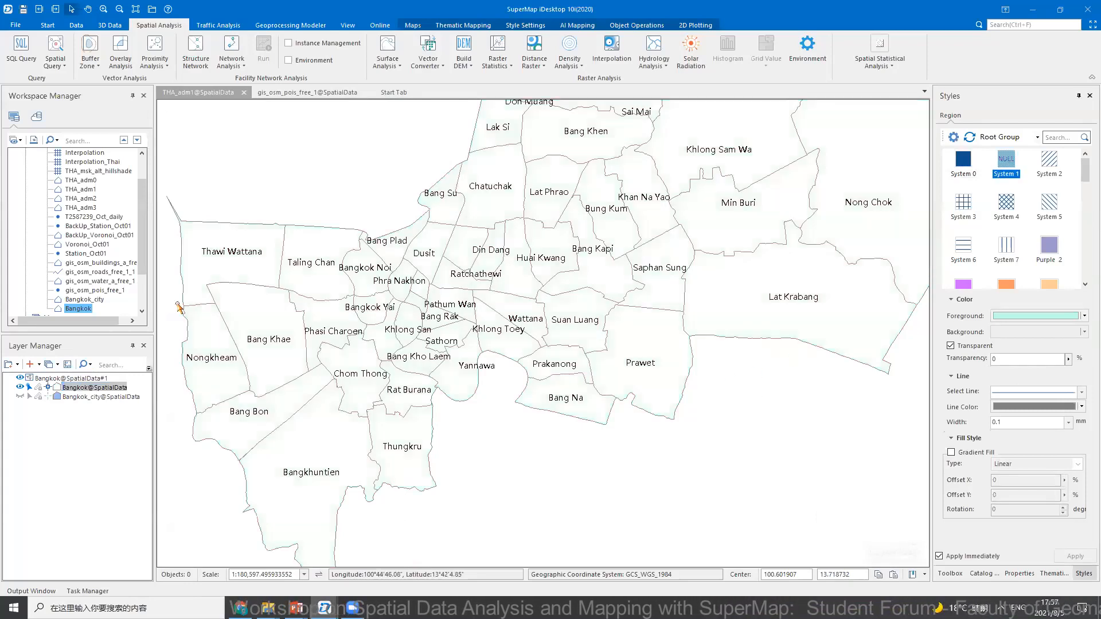
- Add the gis_osm_pois_free_1 dataset to the current map and create a spatial index for it
{"action": "left_click_drag", "start_coordinate": [141, 234], "coordinate": [146, 266]}
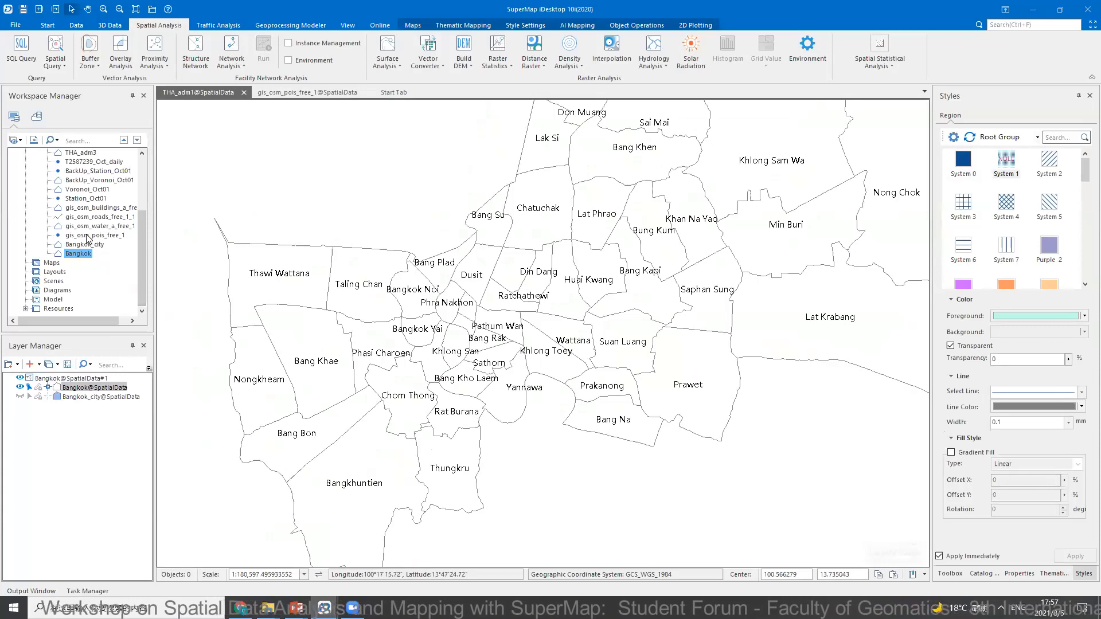
{"action": "left_click", "coordinate": [87, 236]}
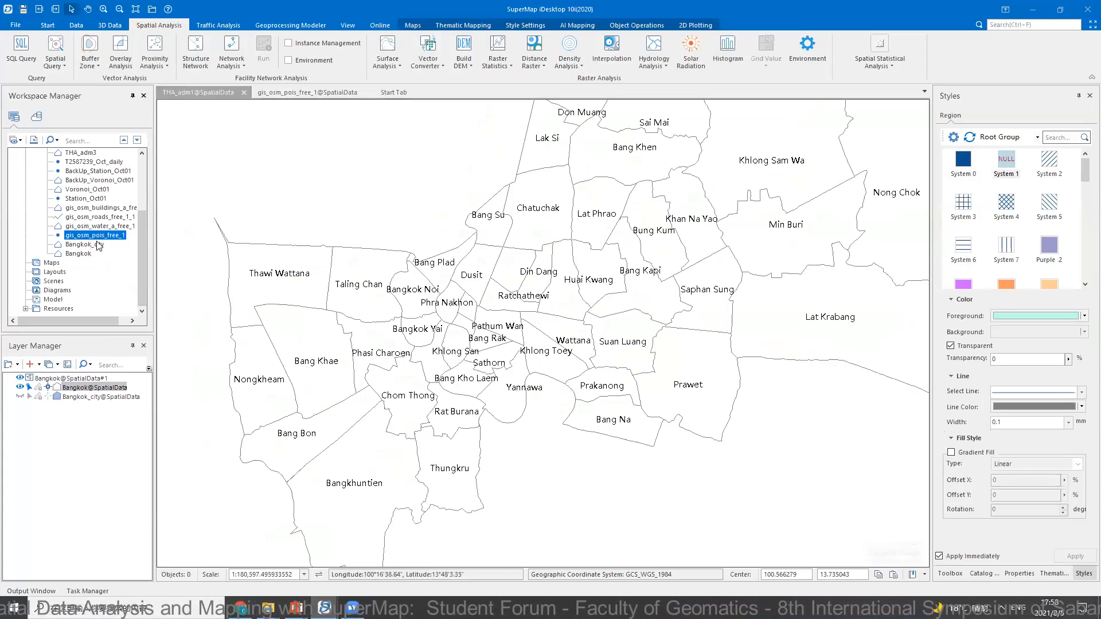
{"action": "right_click", "coordinate": [95, 237]}
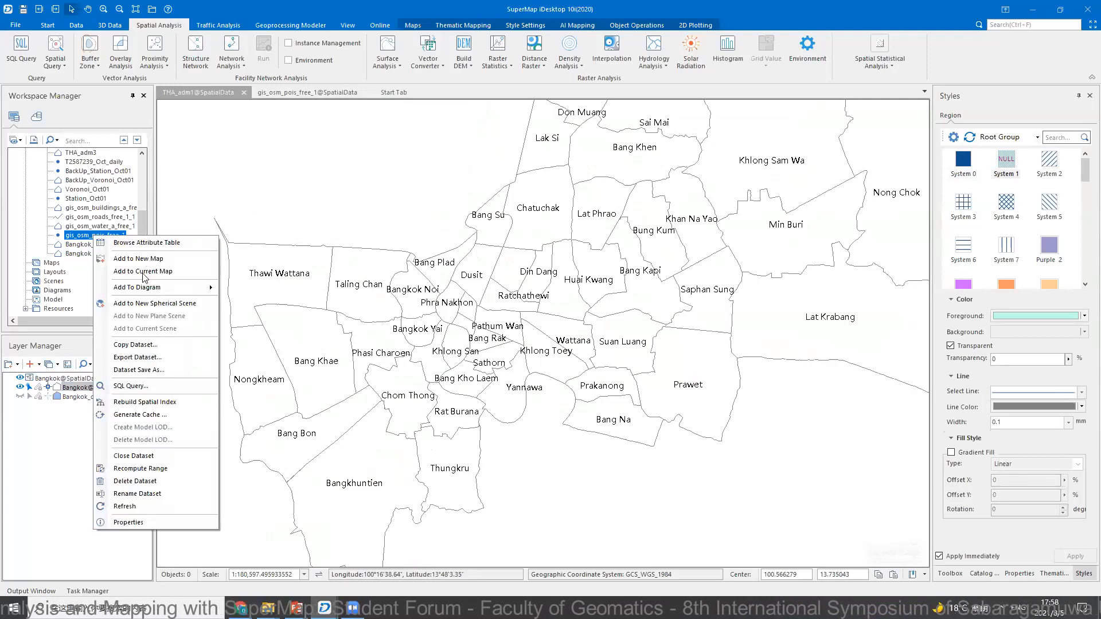
{"action": "left_click", "coordinate": [143, 273]}
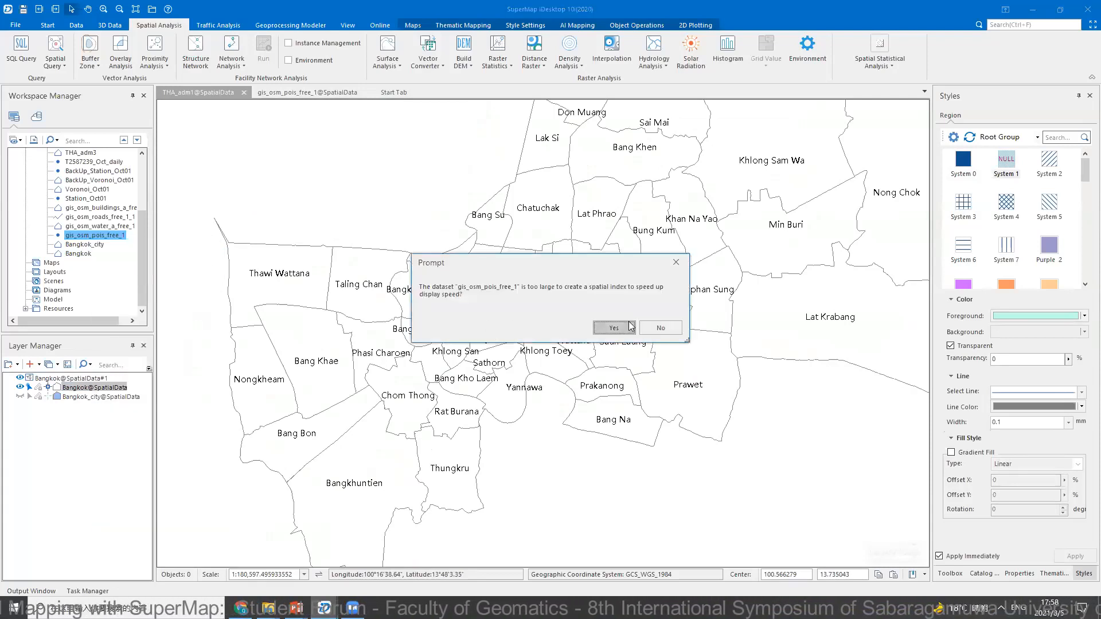
{"action": "left_click", "coordinate": [631, 327]}
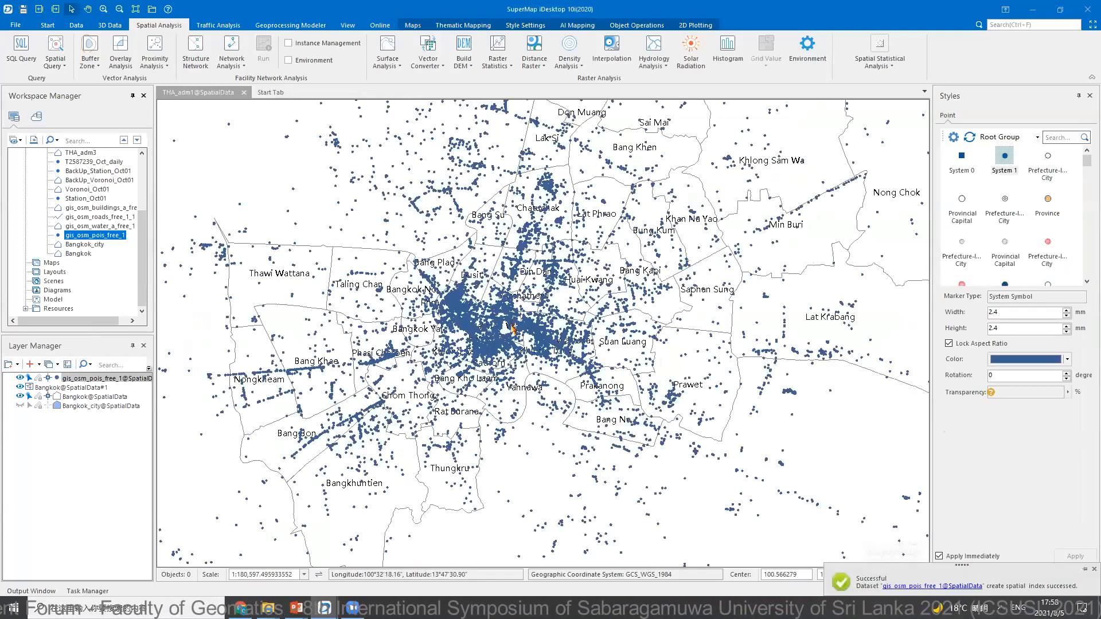
- Show the Bangkok_city layer and hide the Bangkok district layer
{"action": "scroll", "coordinate": [512, 328], "scroll_direction": "down", "scroll_amount": 2}
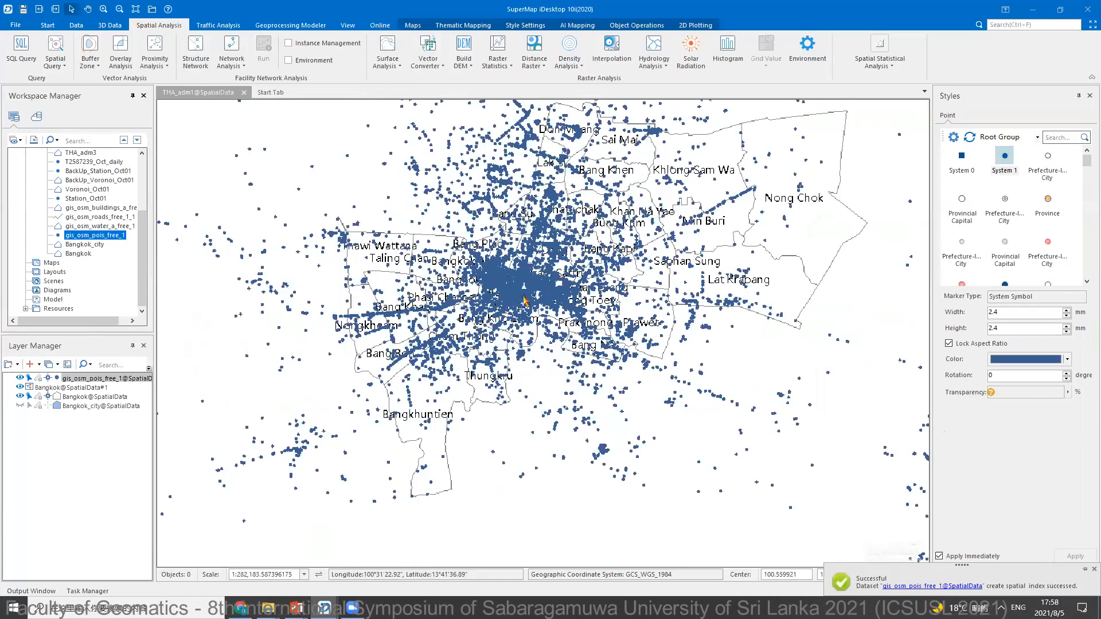
{"action": "scroll", "coordinate": [524, 300], "scroll_direction": "up", "scroll_amount": 2}
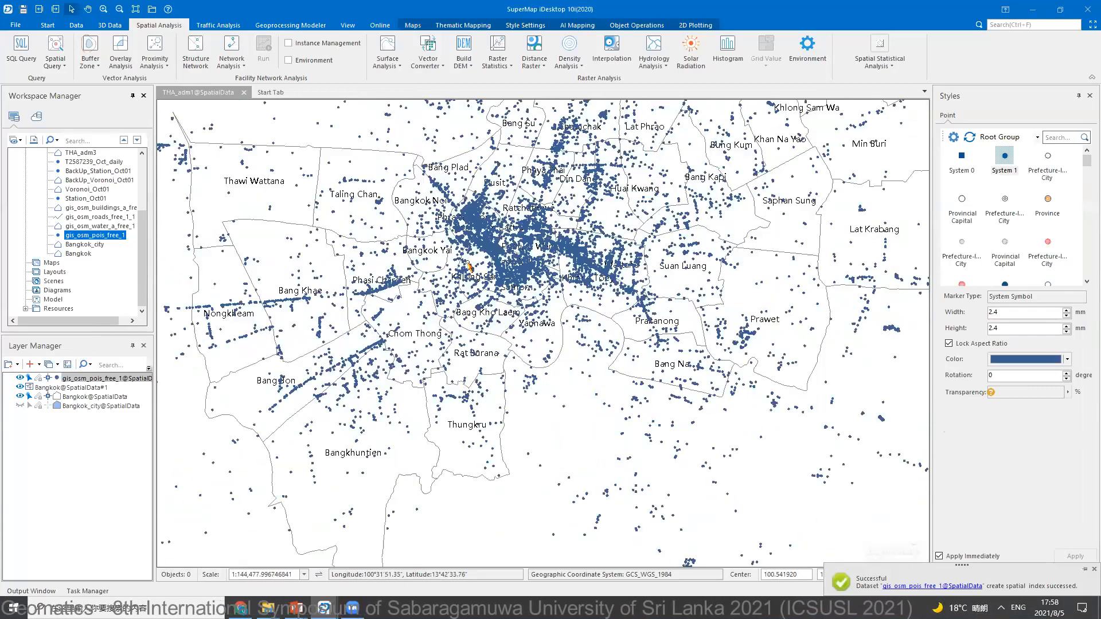
{"action": "scroll", "coordinate": [466, 241], "scroll_direction": "down", "scroll_amount": 2}
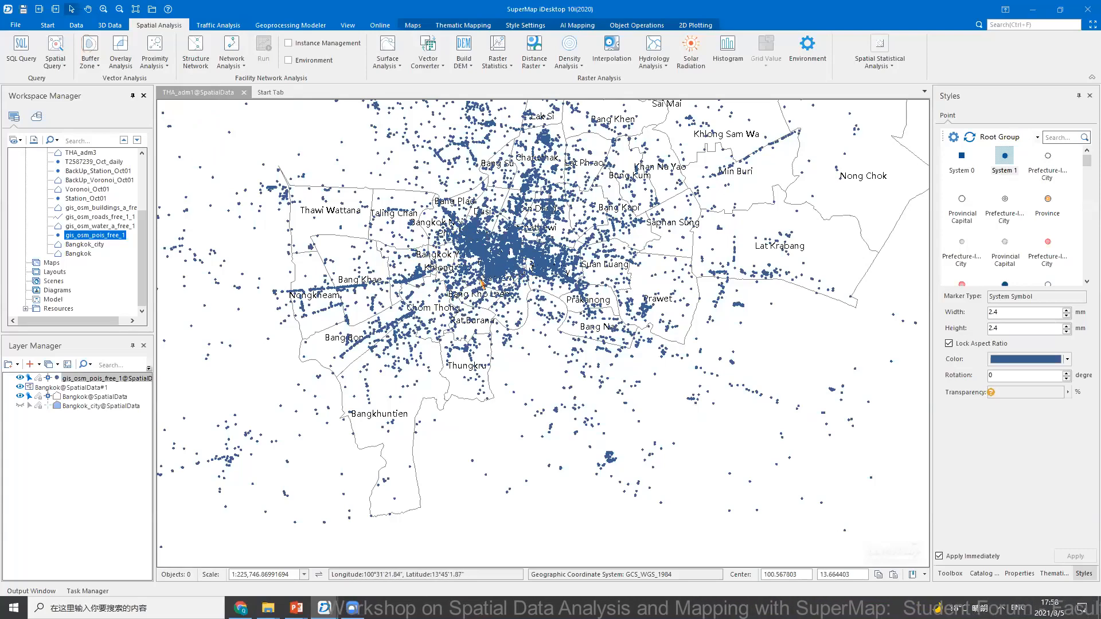
{"action": "left_click", "coordinate": [23, 405]}
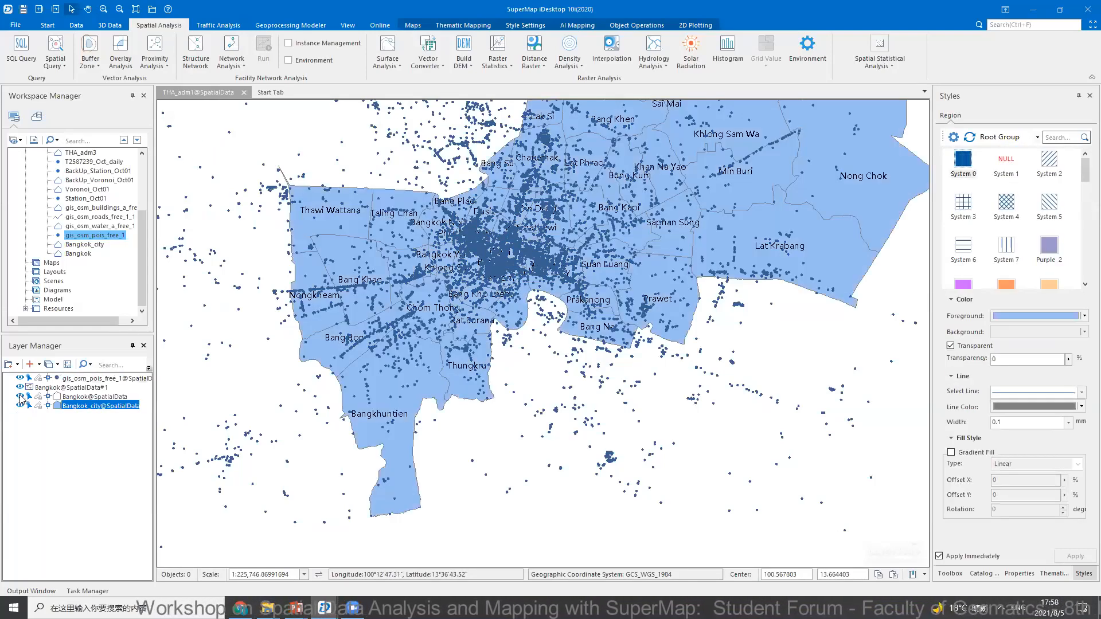
{"action": "left_click", "coordinate": [20, 397]}
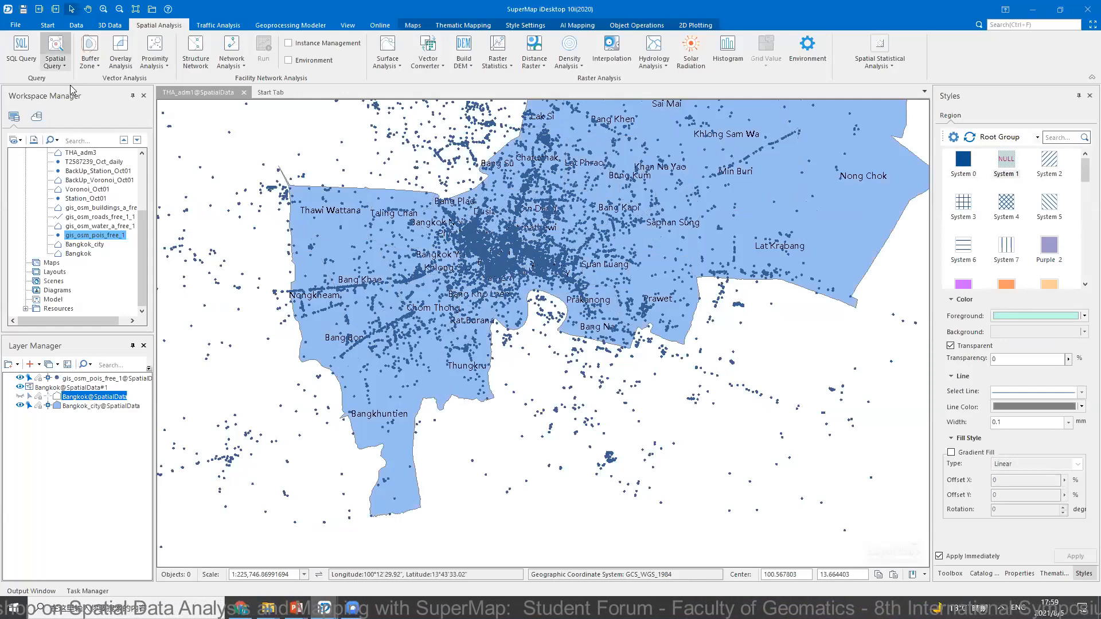
- Select the Bangkok_city polygon and set up a spatial query on gis_osm_pois_free_1 with the Contain_RegionPoint condition
{"action": "left_click", "coordinate": [58, 48]}
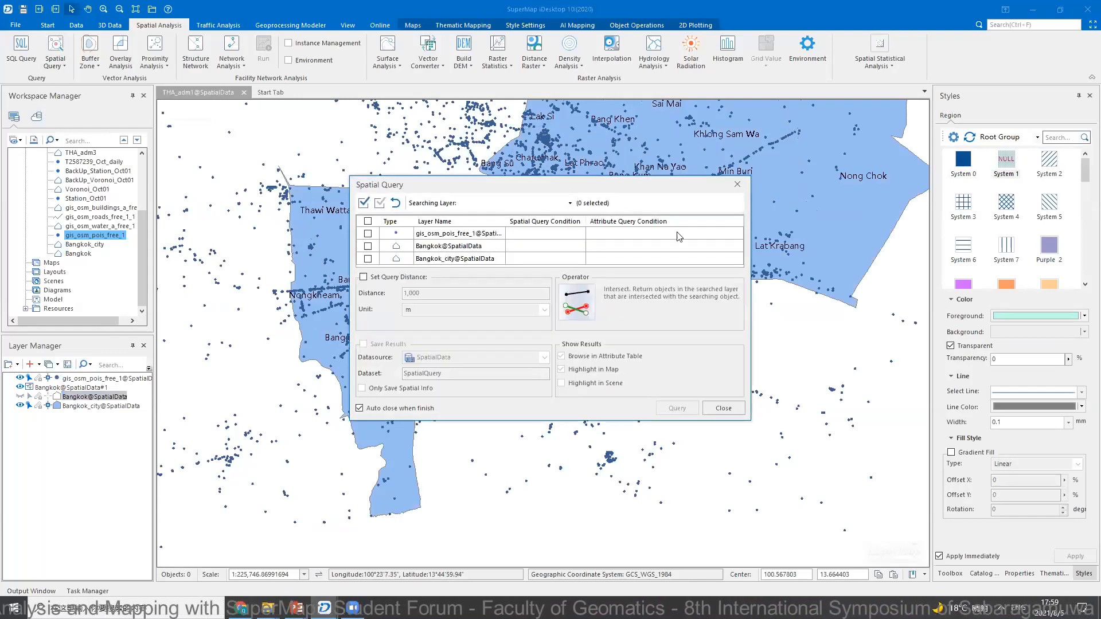
{"action": "left_click", "coordinate": [738, 184]}
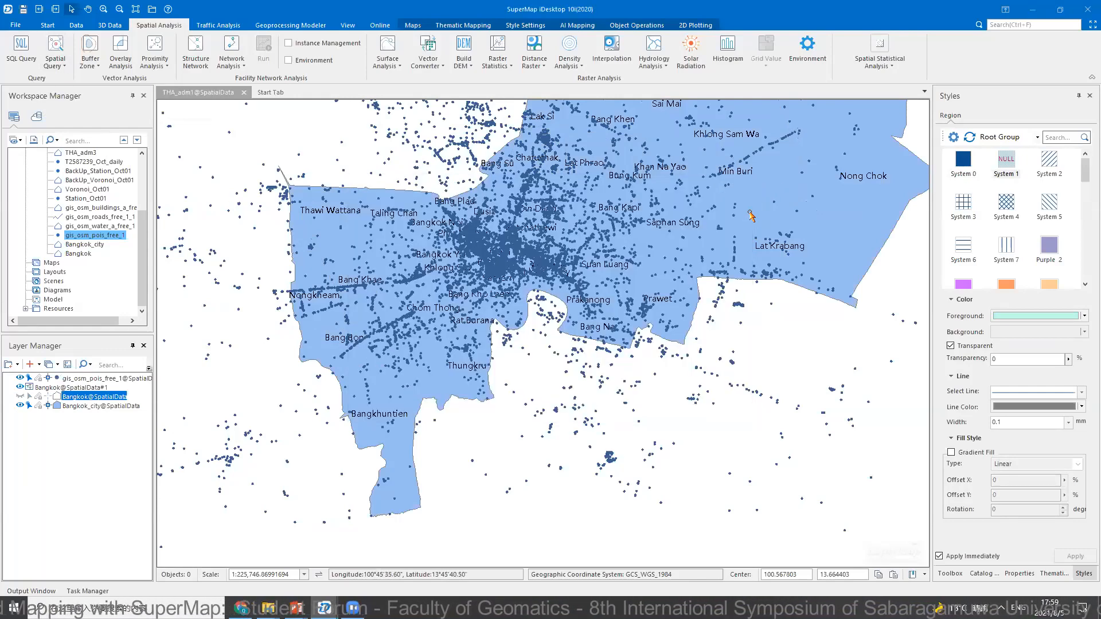
{"action": "left_click", "coordinate": [674, 226]}
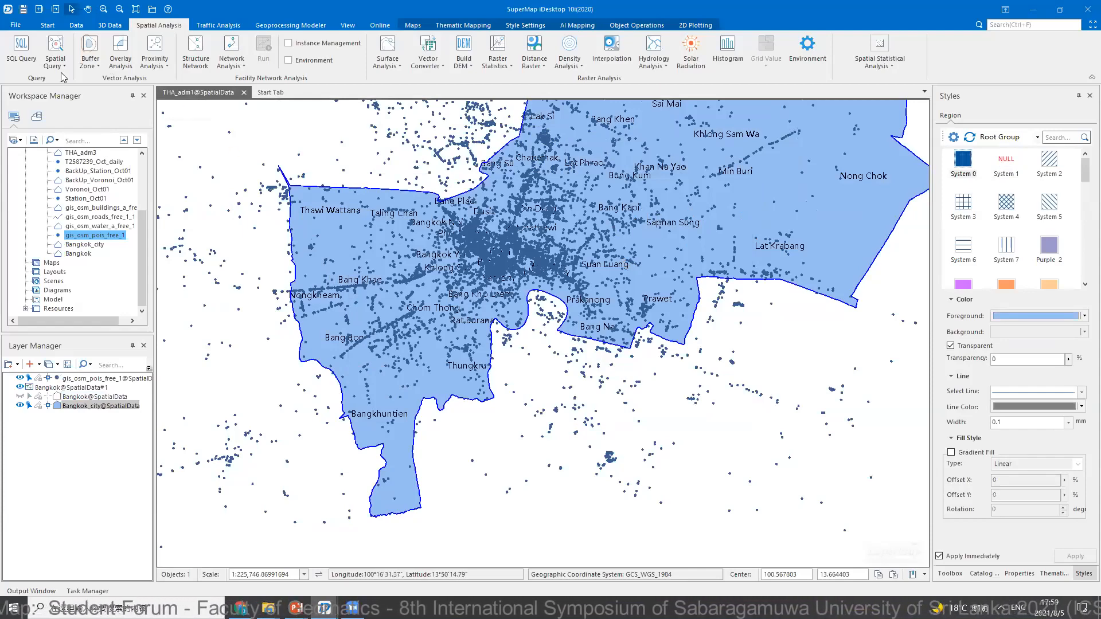
{"action": "left_click", "coordinate": [56, 54]}
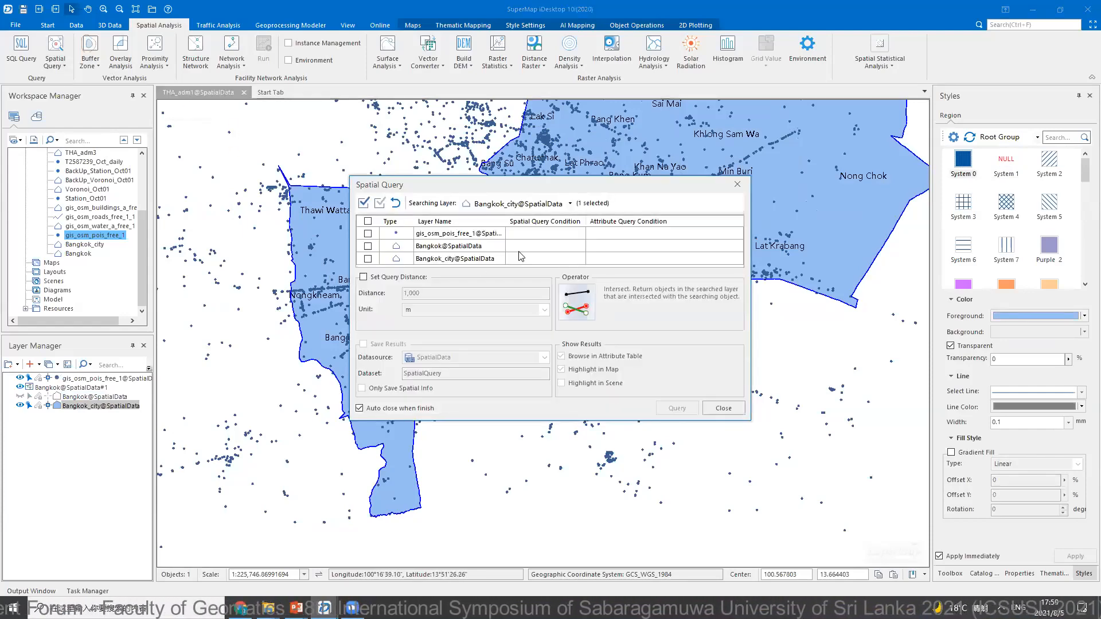
{"action": "left_click", "coordinate": [368, 234]}
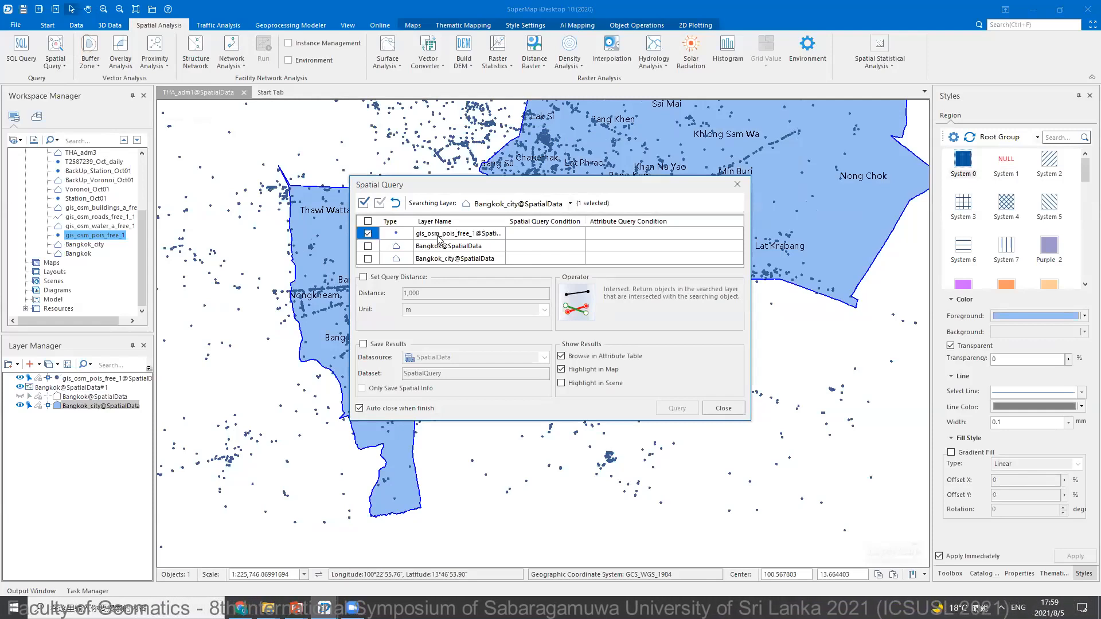
{"action": "left_click", "coordinate": [559, 236]}
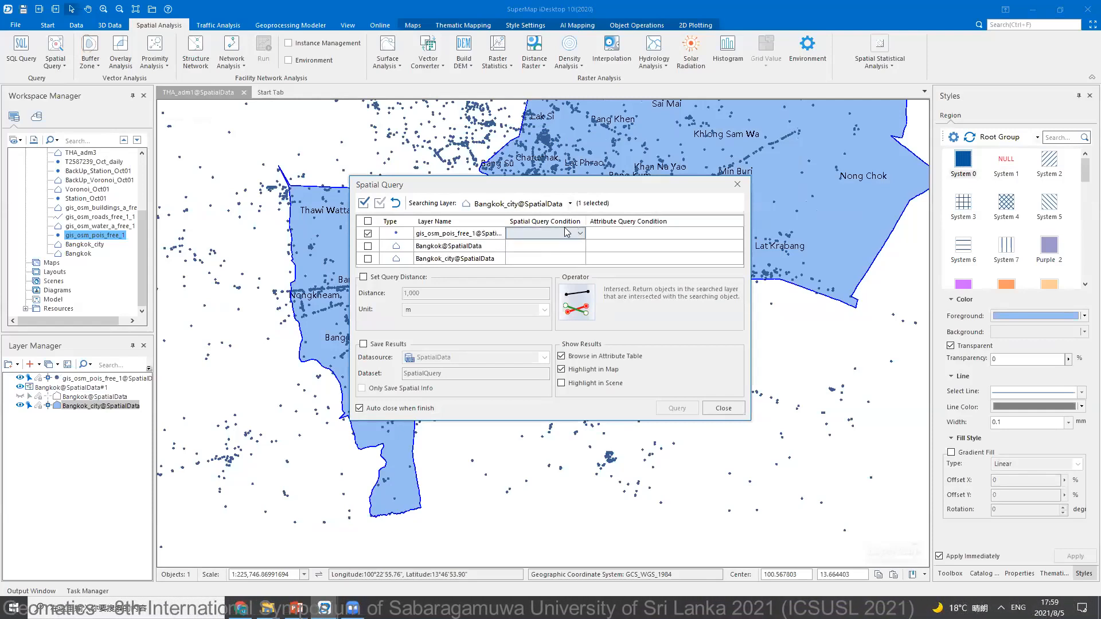
{"action": "left_click", "coordinate": [567, 232]}
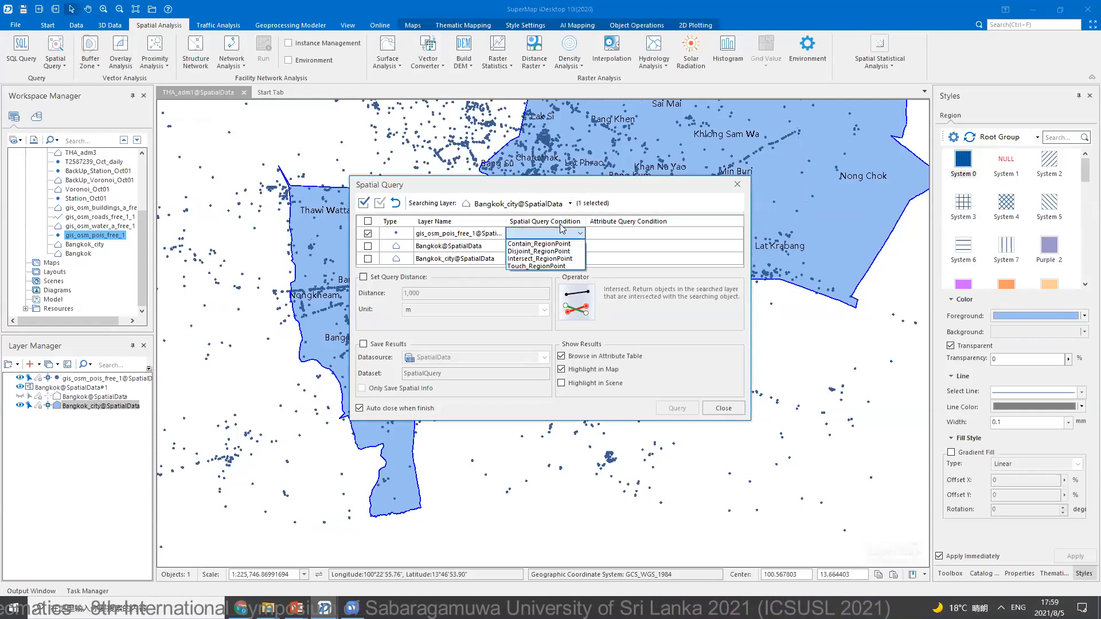
{"action": "left_click", "coordinate": [523, 245]}
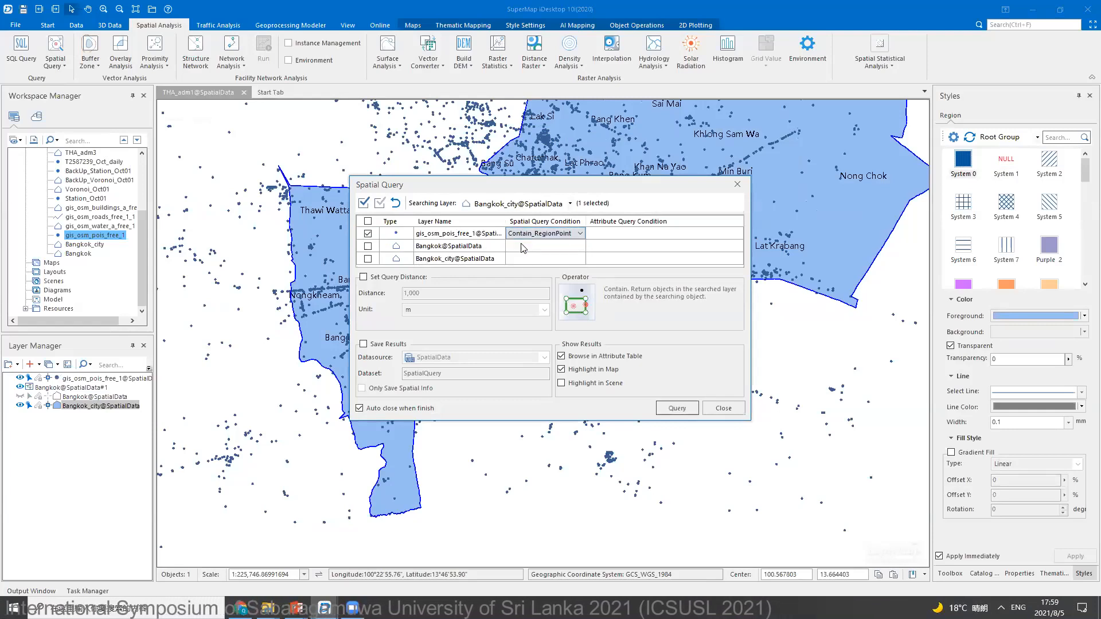
- Save the query results as a dataset named Poi_Bangkok, run the spatial query, and close the resulting attribute table
{"action": "left_click", "coordinate": [365, 345]}
{"action": "double_click", "coordinate": [455, 376]}
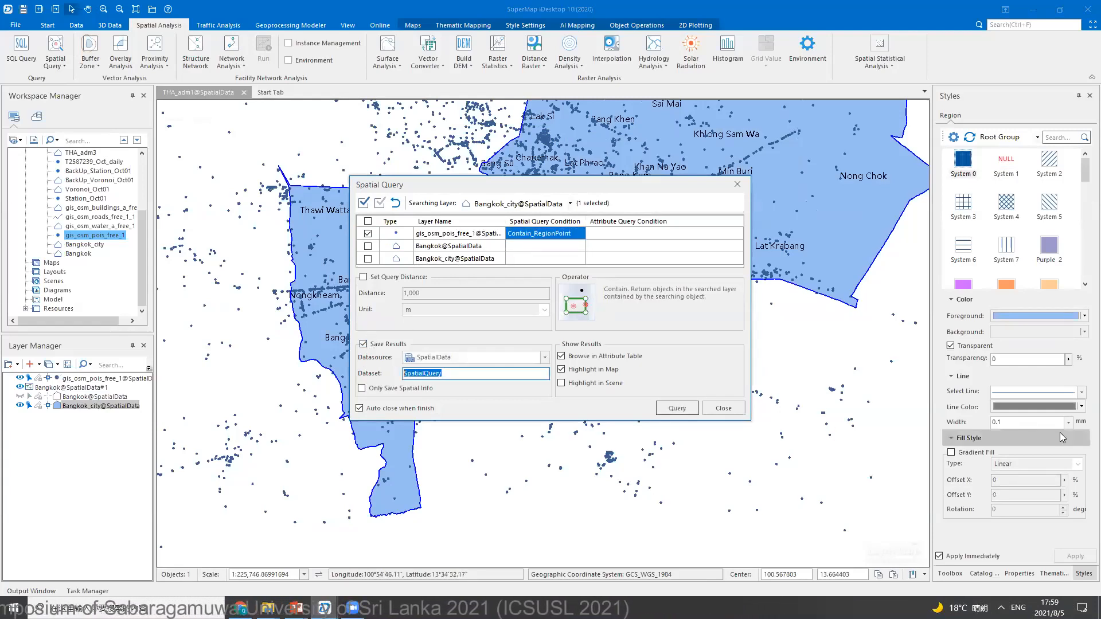
{"action": "type", "text": "P"}
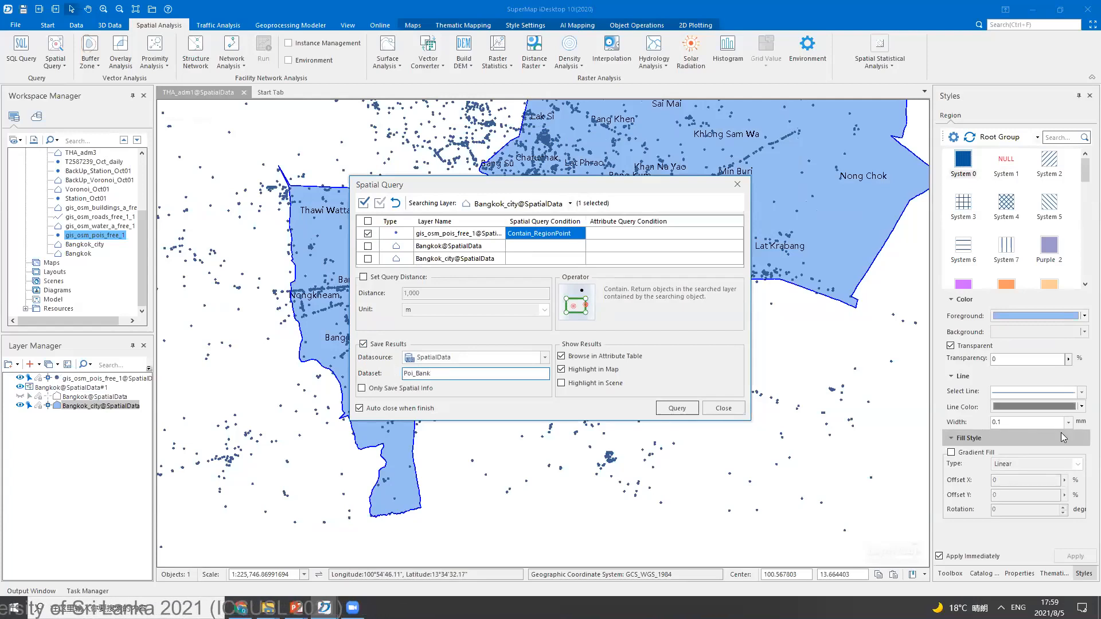
{"action": "type", "text": "oi_Bangkok"}
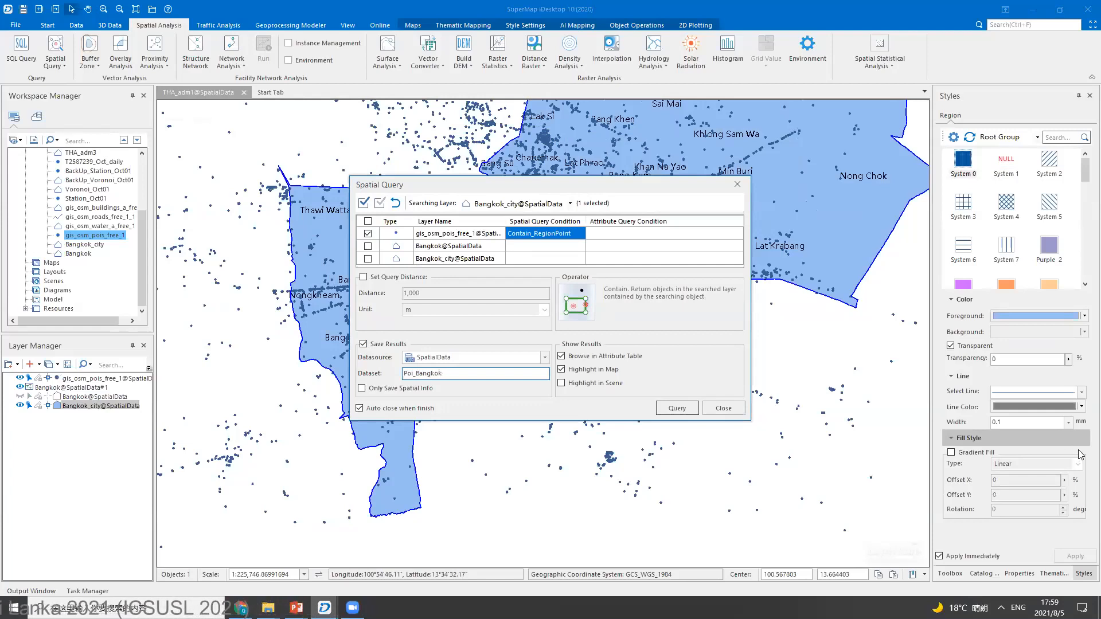
{"action": "left_click", "coordinate": [682, 407]}
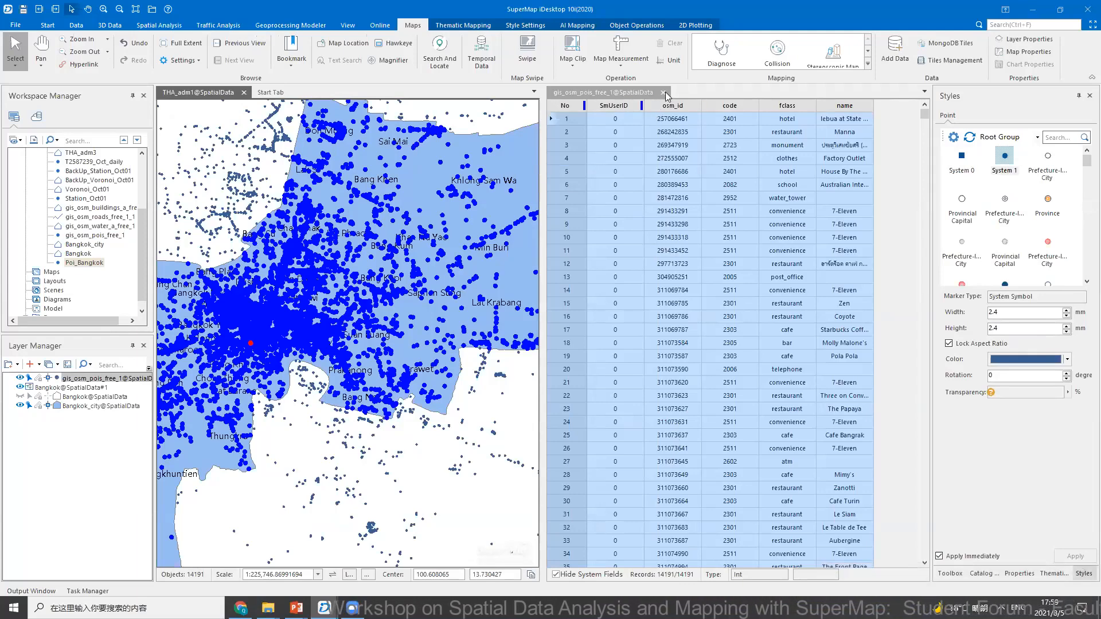
{"action": "left_click", "coordinate": [663, 92]}
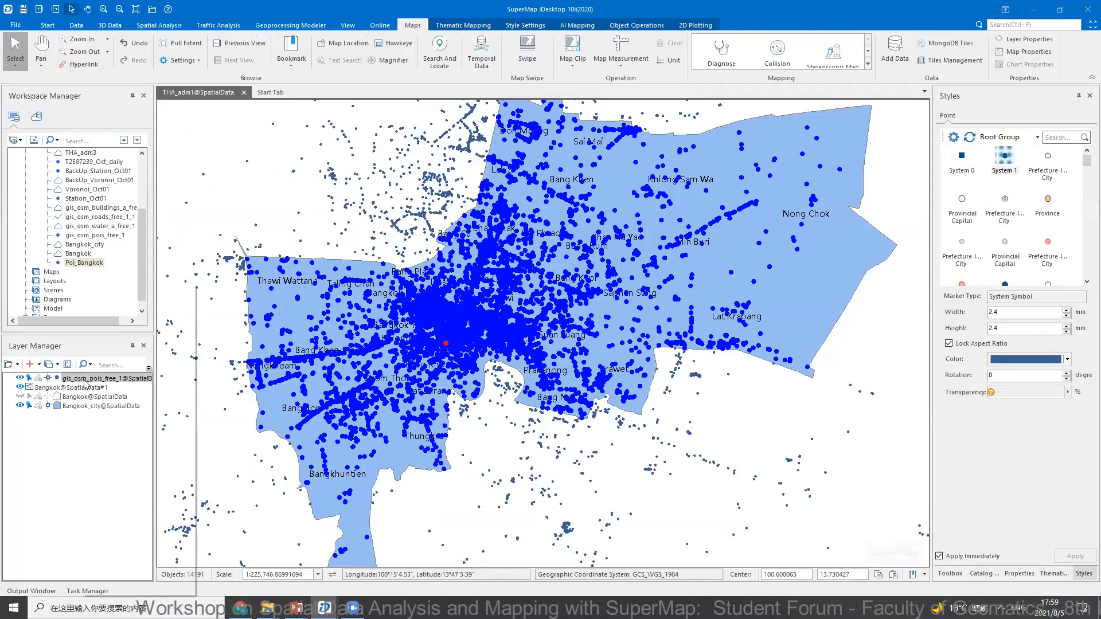
- Remove the gis_osm_pois_free_1 layer and add the Poi_Bangkok dataset to the current map with a spatial index
{"action": "right_click", "coordinate": [85, 384]}
{"action": "left_click", "coordinate": [109, 555]}
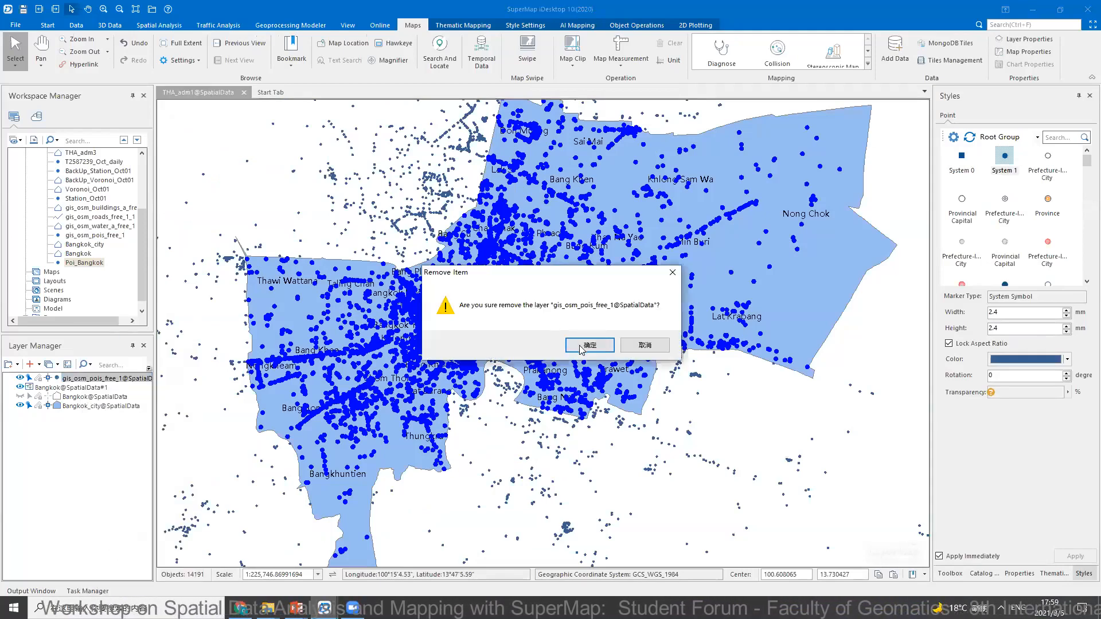
{"action": "left_click", "coordinate": [589, 345]}
{"action": "right_click", "coordinate": [89, 264]}
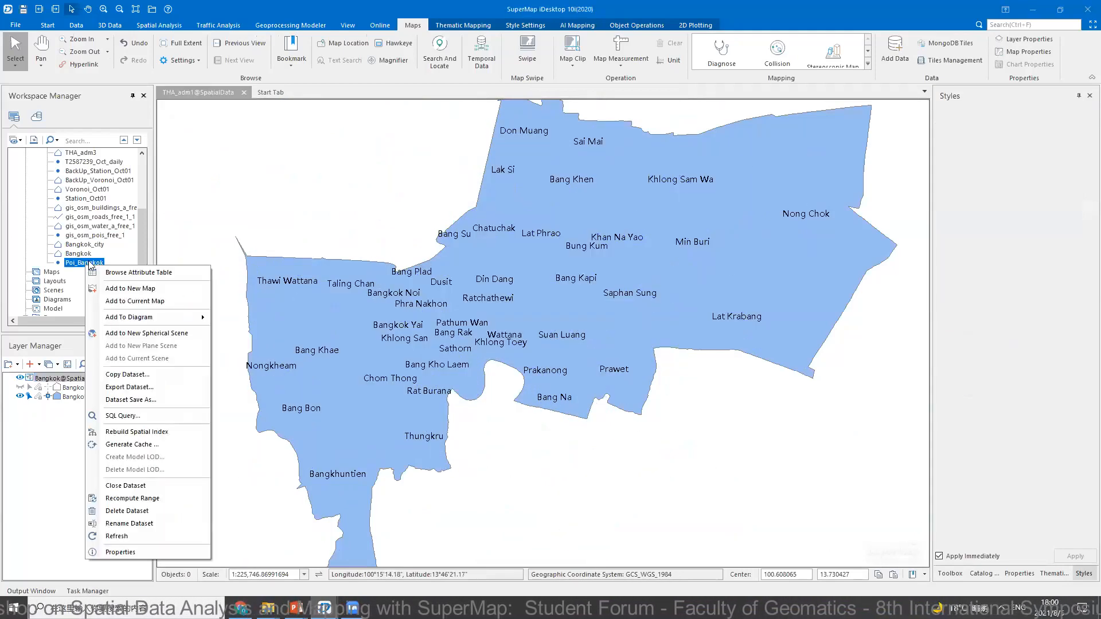
{"action": "left_click", "coordinate": [136, 302]}
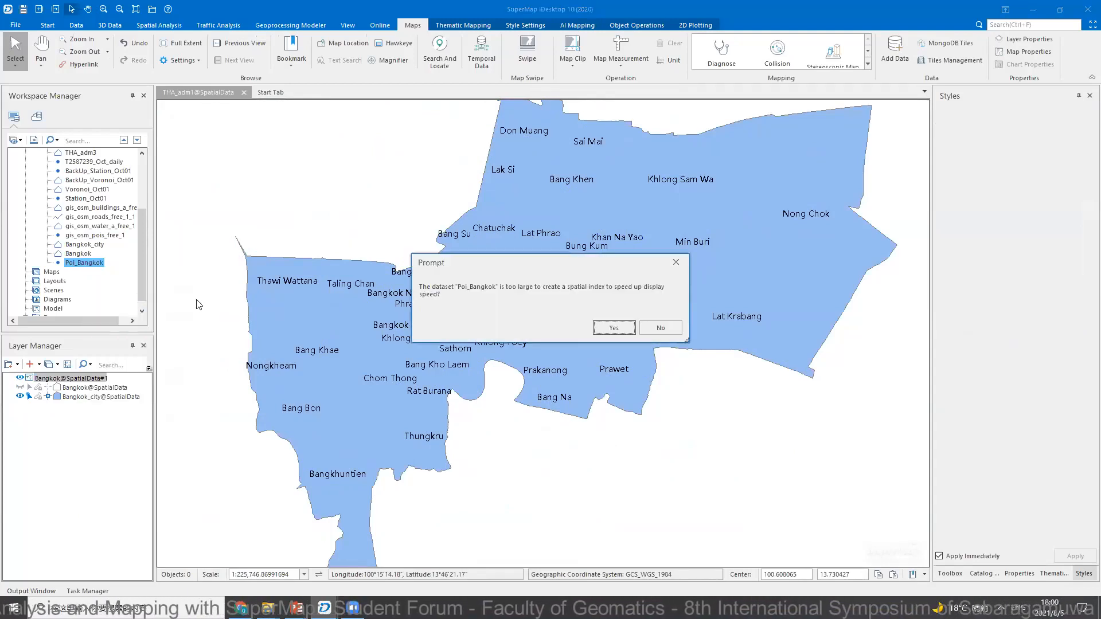
{"action": "left_click", "coordinate": [613, 327]}
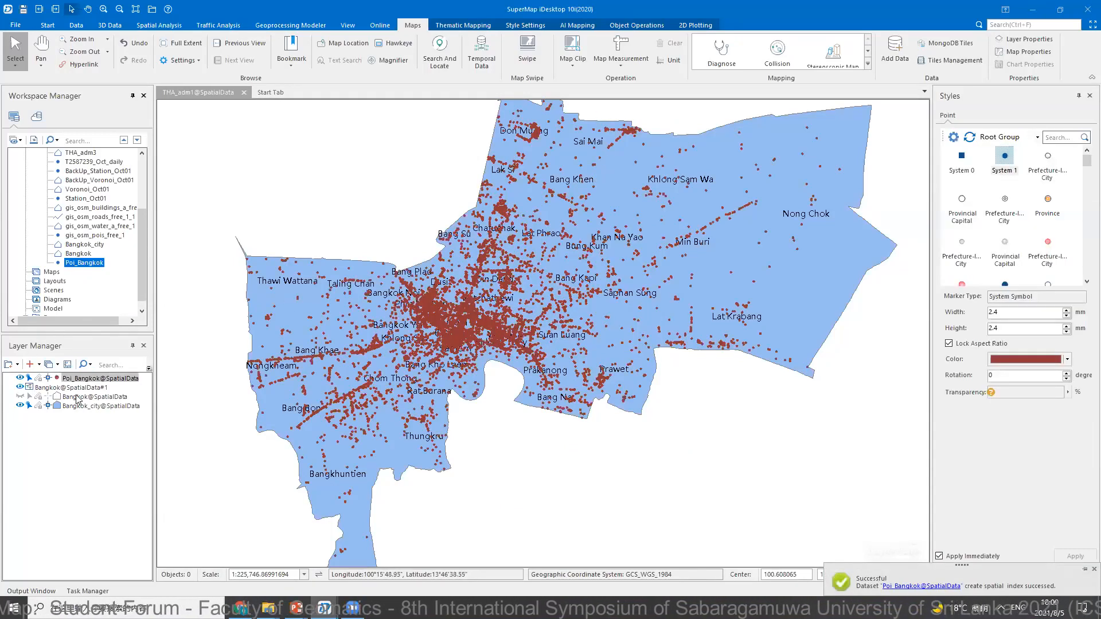
- Hide the Bangkok_city layer, show the Bangkok district layer, and examine how the POIs are spread over the districts
{"action": "left_click", "coordinate": [20, 405]}
{"action": "left_click", "coordinate": [20, 396]}
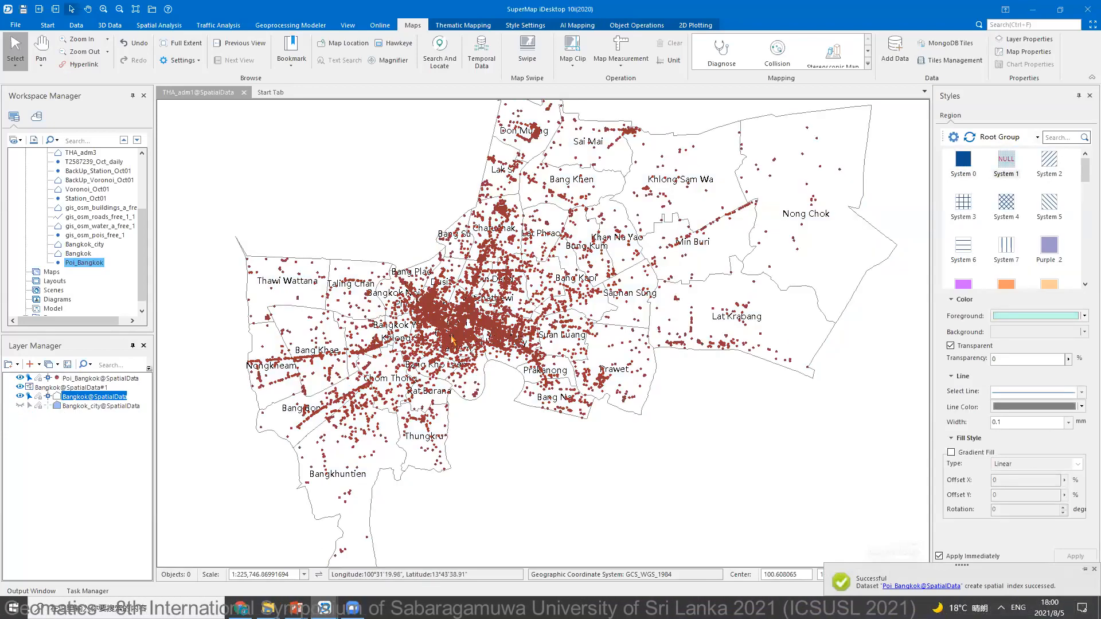
{"action": "scroll", "coordinate": [414, 314], "scroll_direction": "up", "scroll_amount": 1}
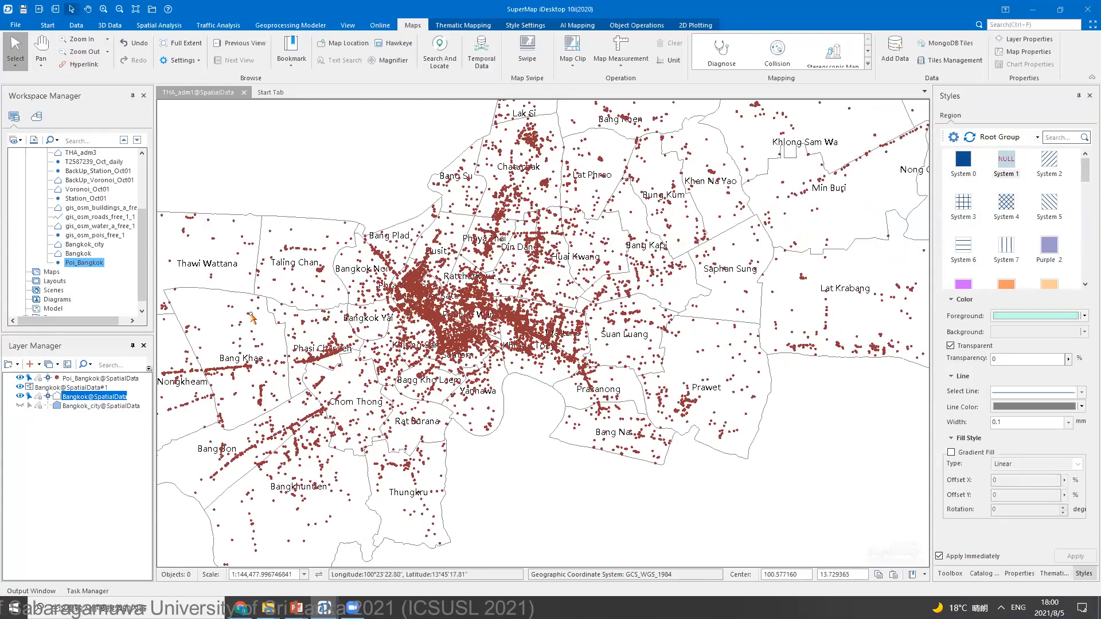
{"action": "left_click_drag", "start_coordinate": [212, 347], "coordinate": [359, 312]}
{"action": "scroll", "coordinate": [373, 319], "scroll_direction": "up", "scroll_amount": 2}
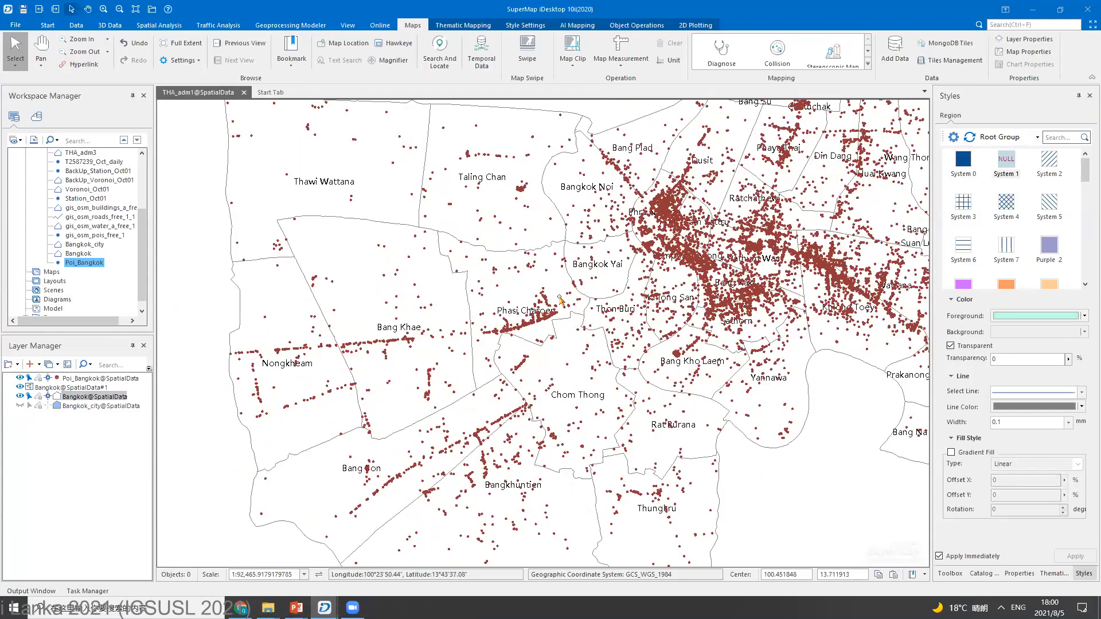
{"action": "left_click_drag", "start_coordinate": [594, 254], "coordinate": [498, 291]}
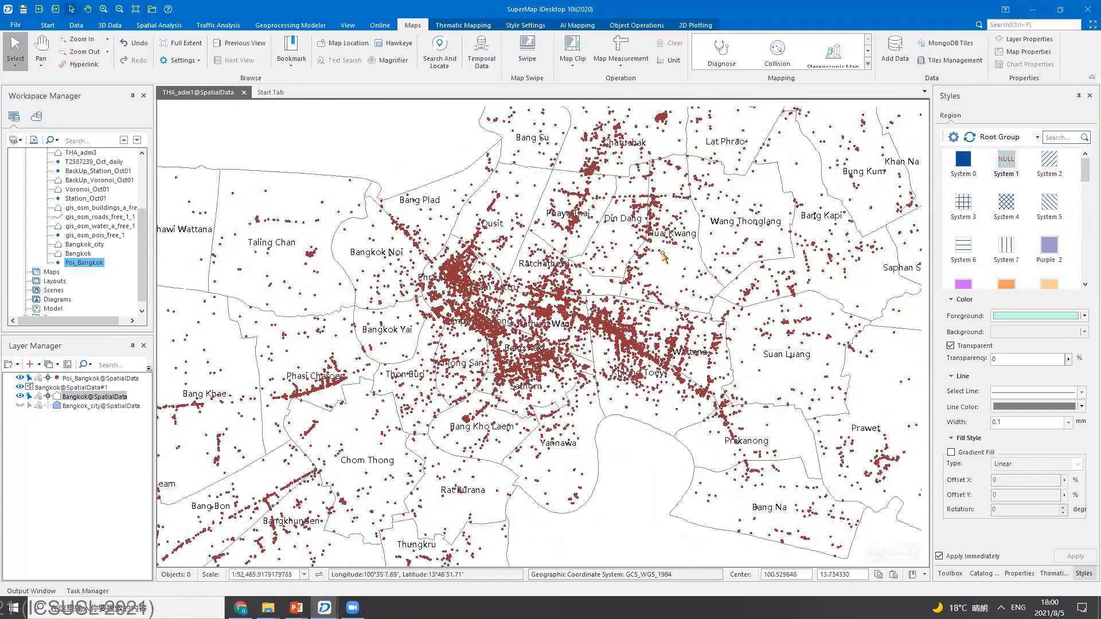
{"action": "left_click_drag", "start_coordinate": [656, 252], "coordinate": [612, 279]}
{"action": "scroll", "coordinate": [673, 248], "scroll_direction": "up", "scroll_amount": 3}
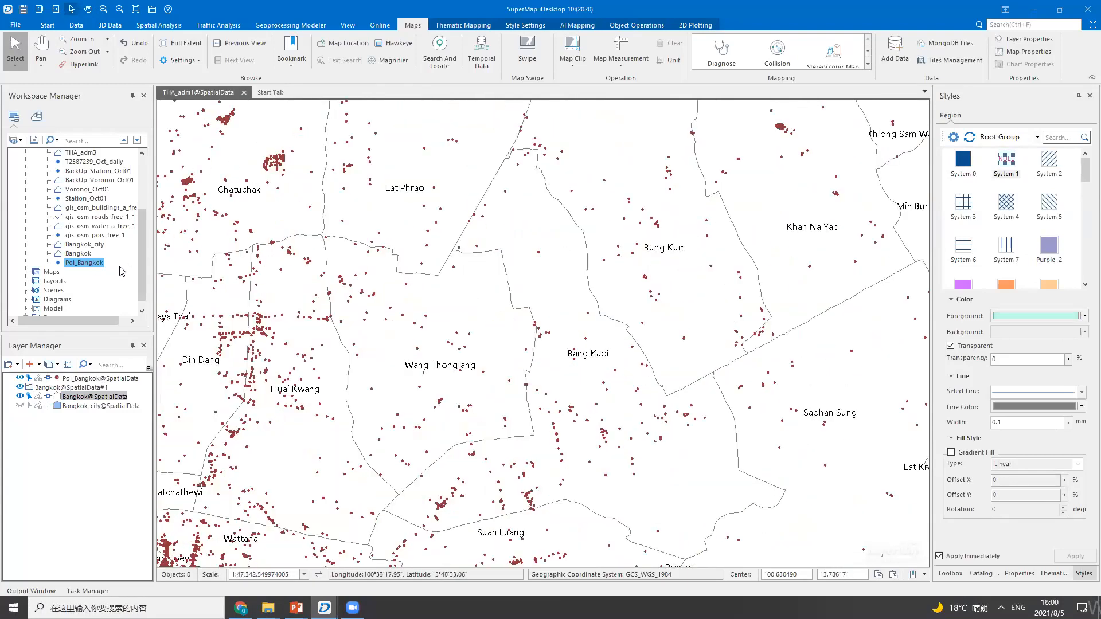
- Browse the attribute table of the Poi_Bangkok dataset and return to the district map
{"action": "right_click", "coordinate": [91, 267]}
{"action": "left_click", "coordinate": [132, 271]}
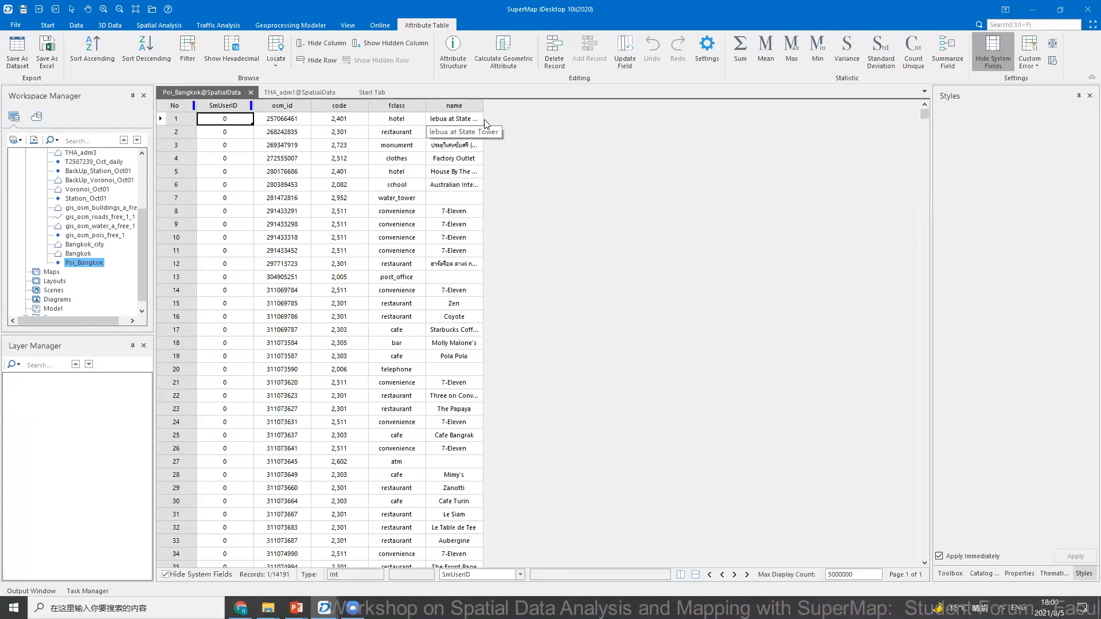
{"action": "left_click", "coordinate": [289, 91]}
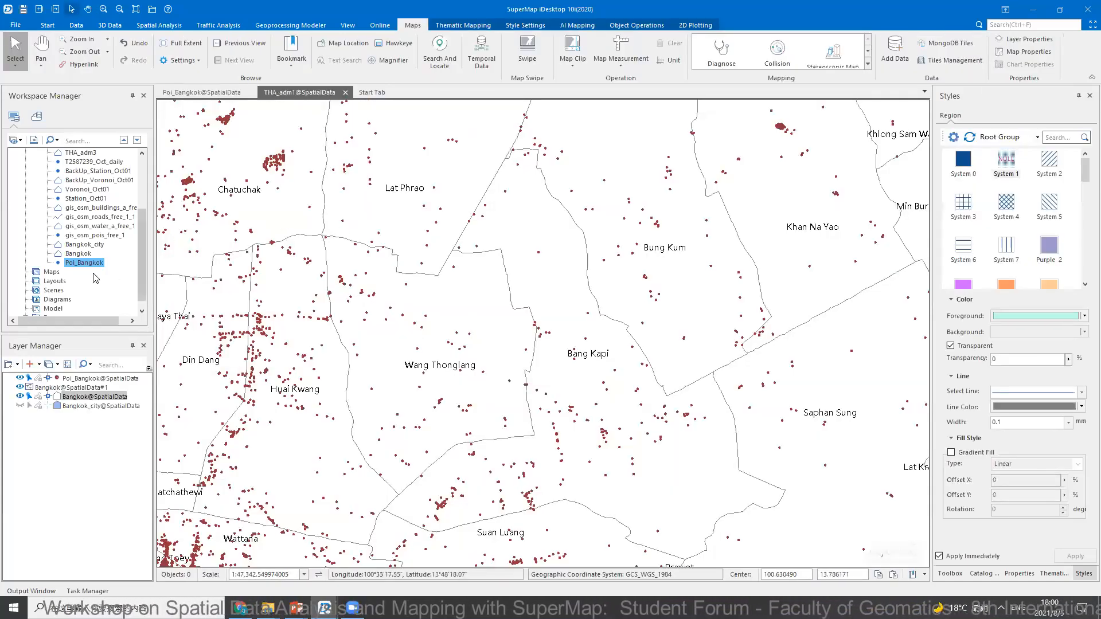
{"action": "left_click_drag", "start_coordinate": [442, 304], "coordinate": [525, 251]}
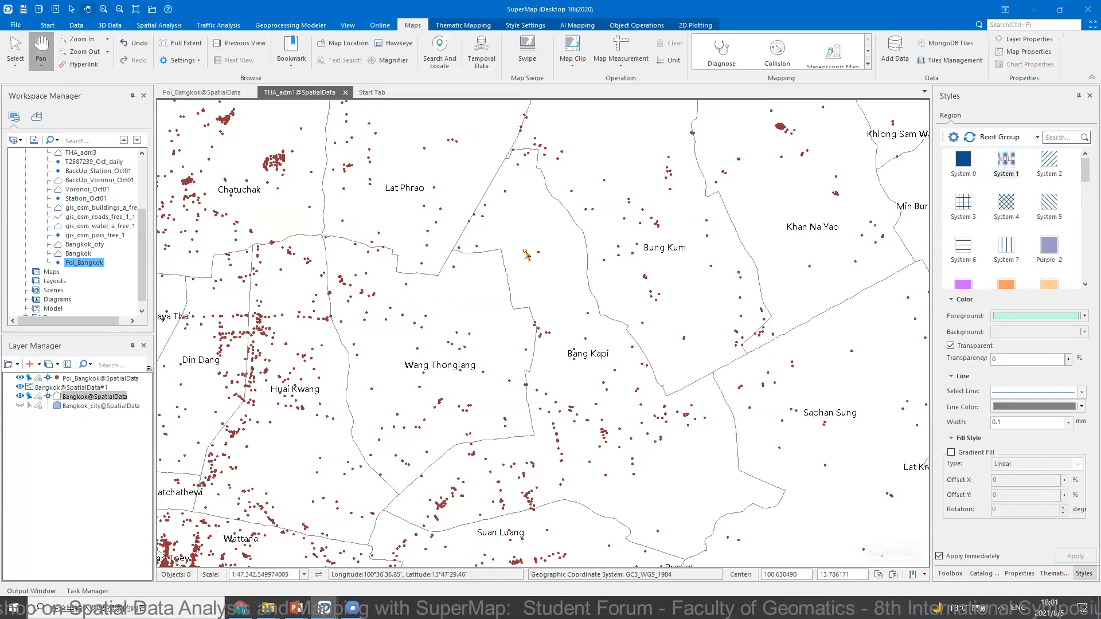
{"action": "scroll", "coordinate": [536, 270], "scroll_direction": "down", "scroll_amount": 2}
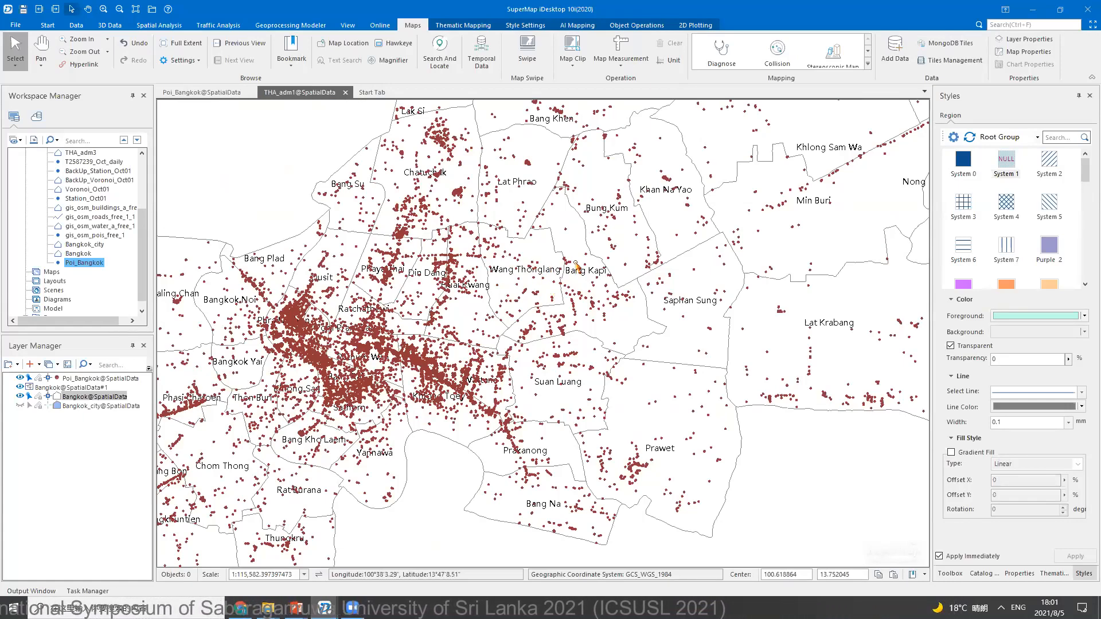
- Set up a Dataset Attributes Update from the Bangkok dataset to the target dataset Poi_Bangkok with the Contain spatial relation
{"action": "left_click", "coordinate": [76, 26]}
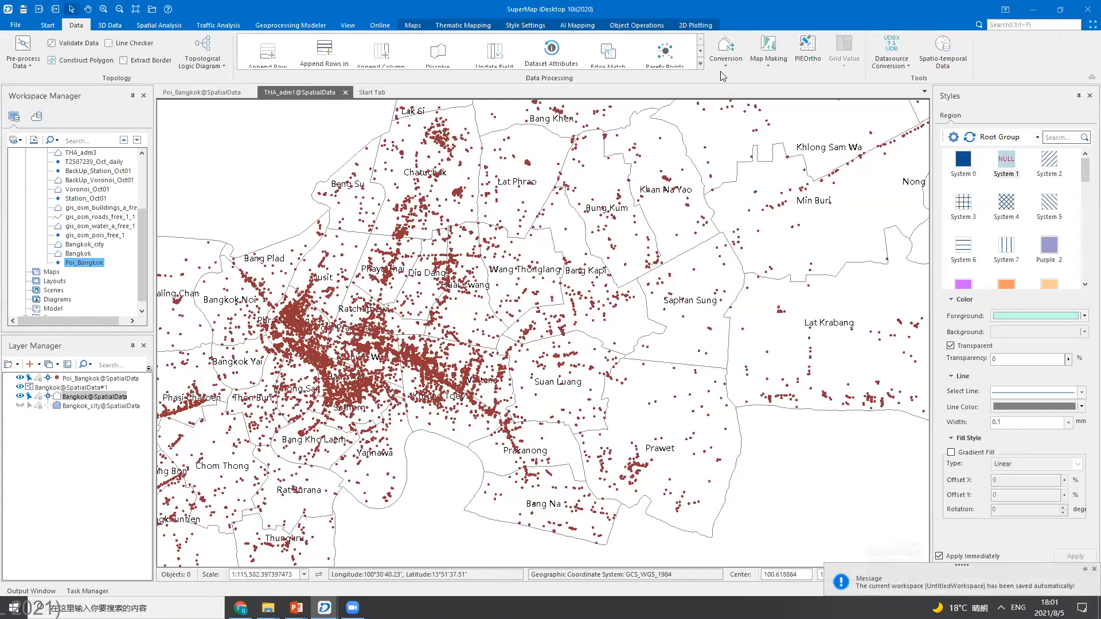
{"action": "left_click", "coordinate": [700, 65]}
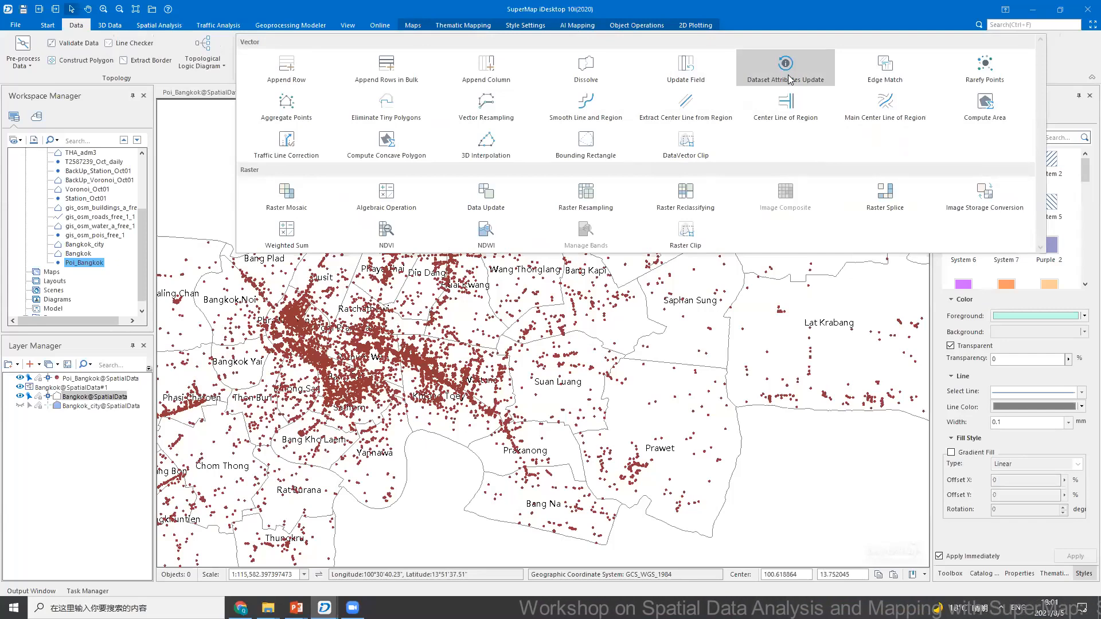
{"action": "left_click", "coordinate": [790, 79]}
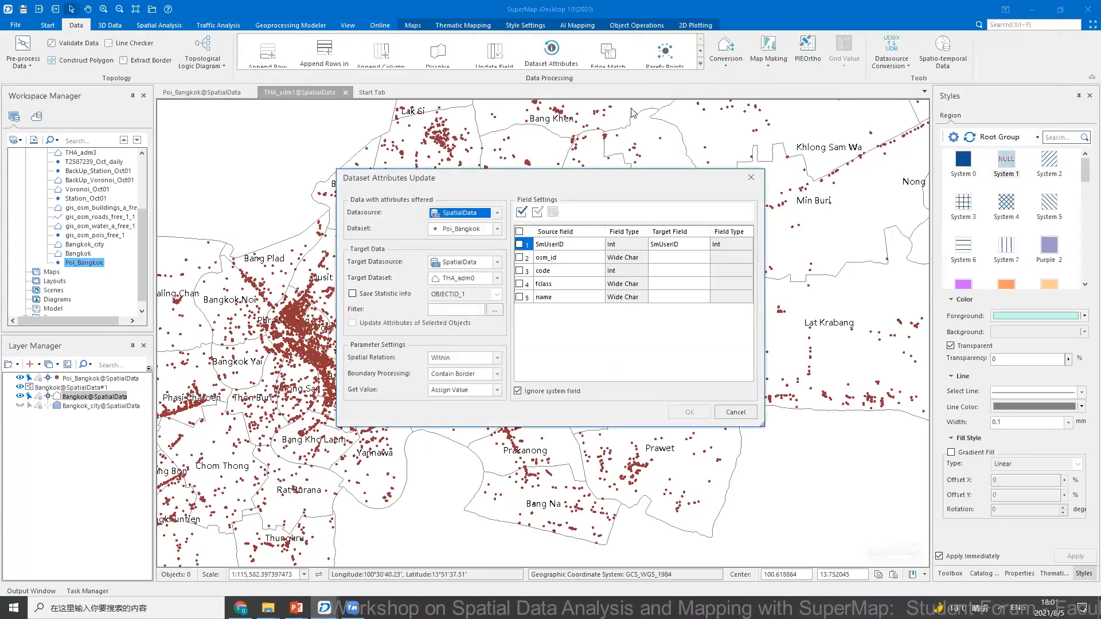
{"action": "left_click_drag", "start_coordinate": [609, 172], "coordinate": [627, 153]}
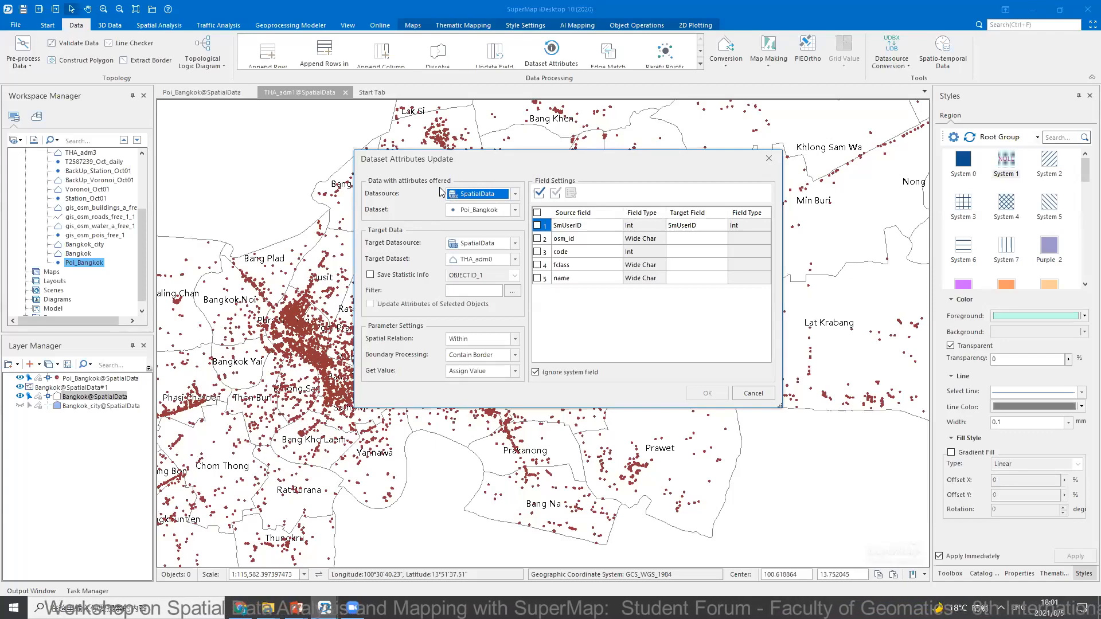
{"action": "left_click", "coordinate": [515, 211]}
{"action": "left_click", "coordinate": [473, 324]}
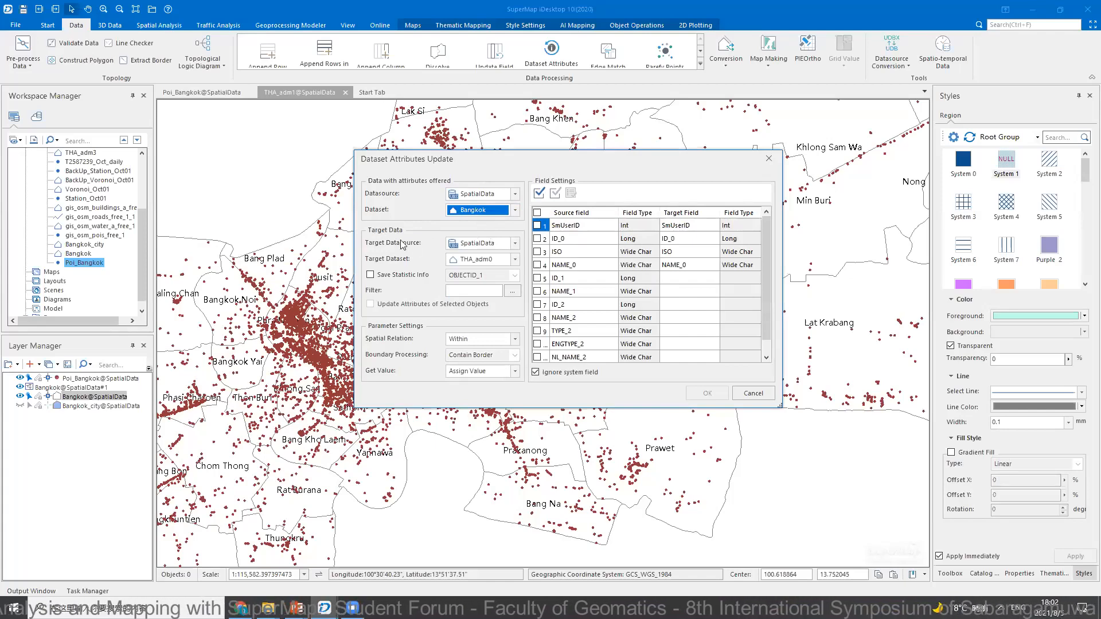
{"action": "left_click", "coordinate": [516, 260]}
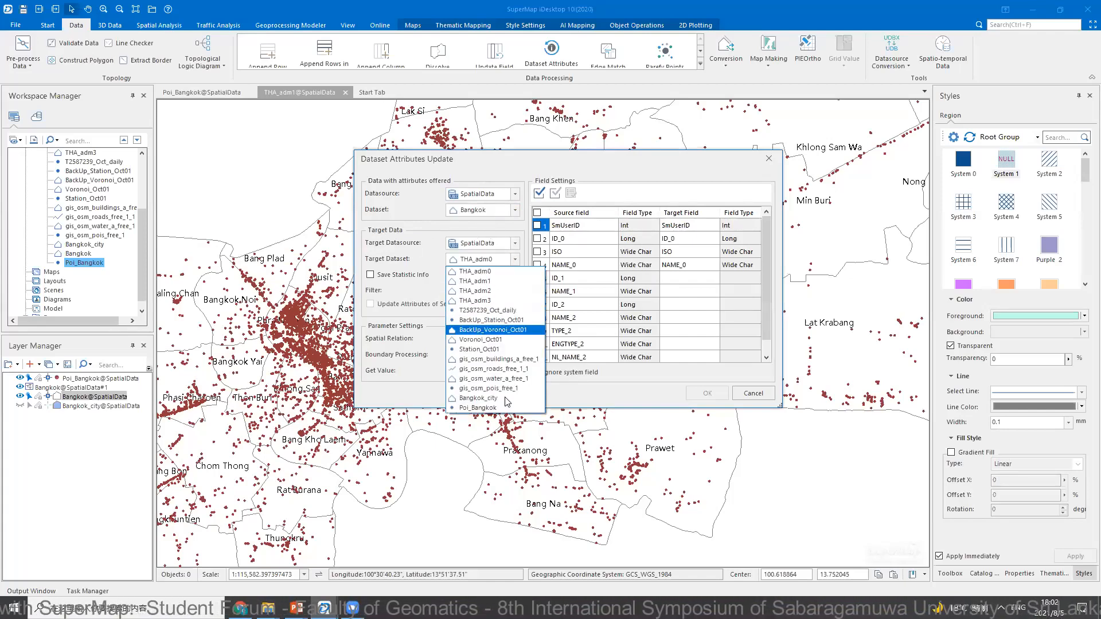
{"action": "left_click", "coordinate": [485, 408]}
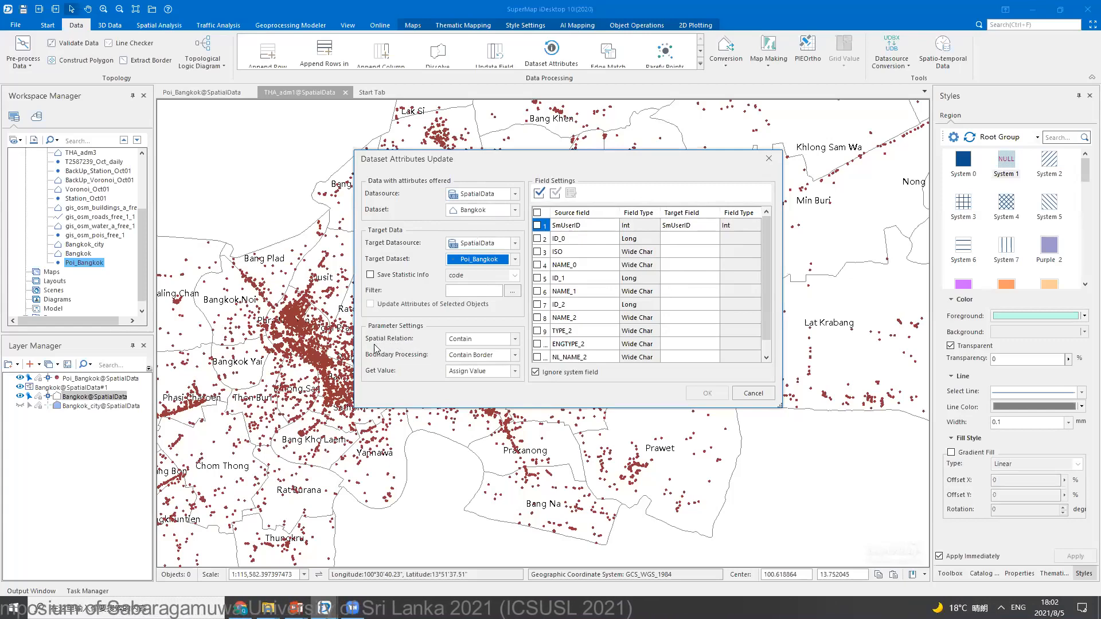
{"action": "left_click", "coordinate": [515, 339]}
{"action": "left_click", "coordinate": [463, 347]}
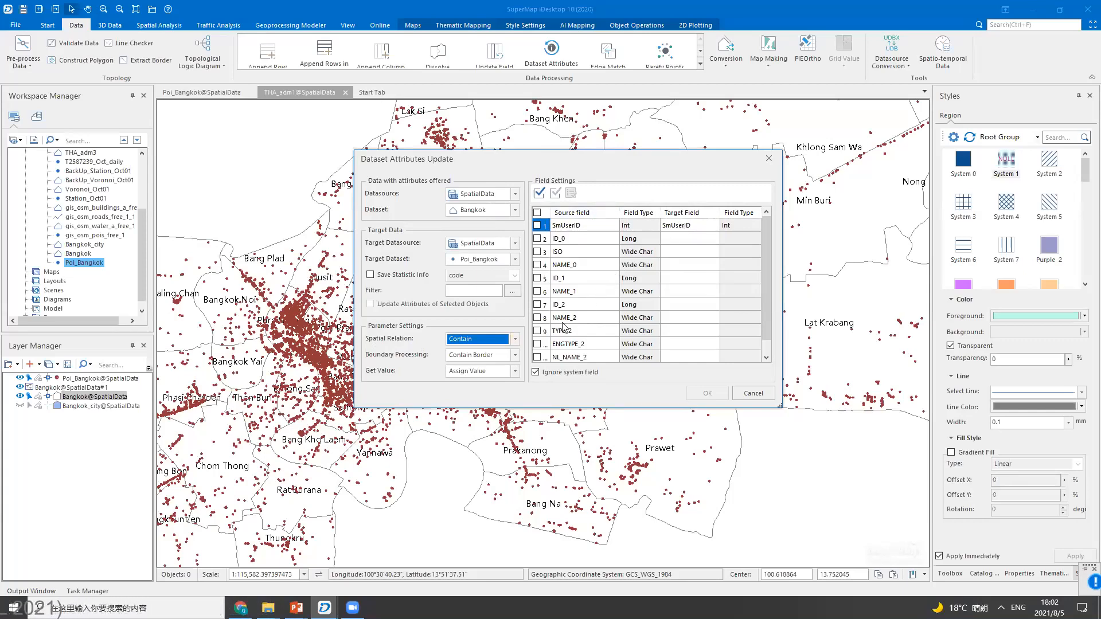
- Write the source fields ID_2 and NAME_2 to new fields of the same names in Poi_Bangkok and run the update
{"action": "left_click", "coordinate": [537, 318]}
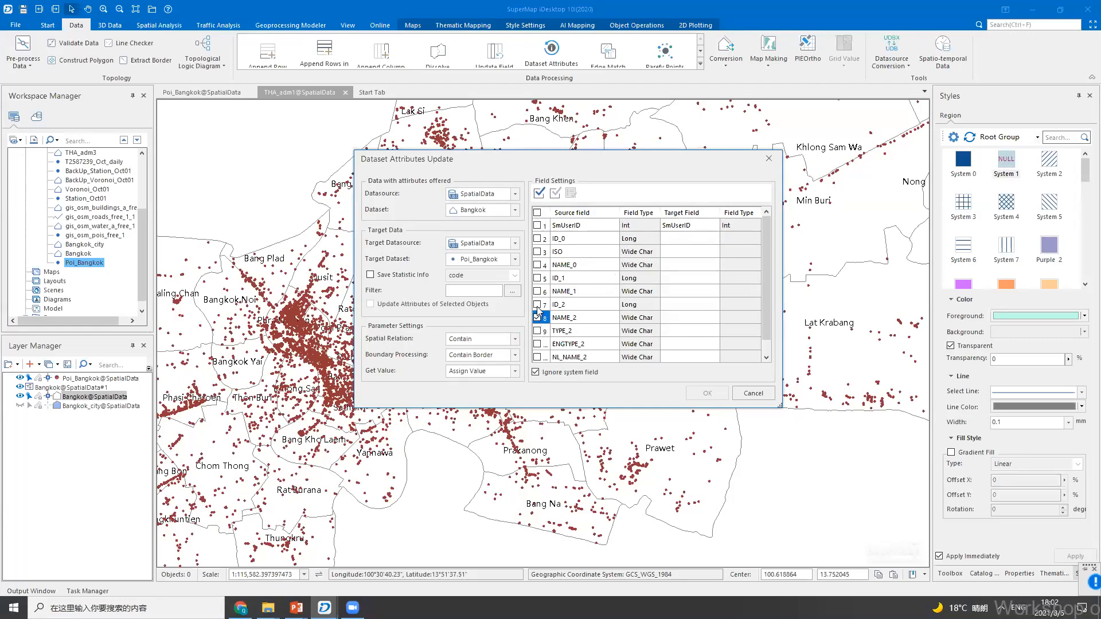
{"action": "left_click", "coordinate": [536, 303]}
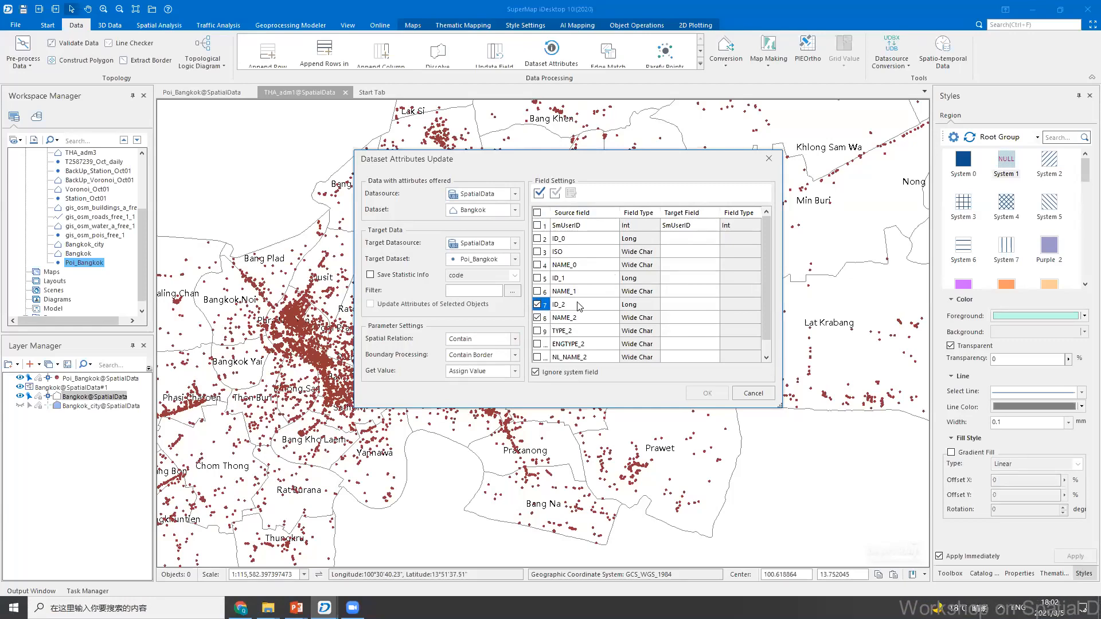
{"action": "left_click", "coordinate": [713, 305]}
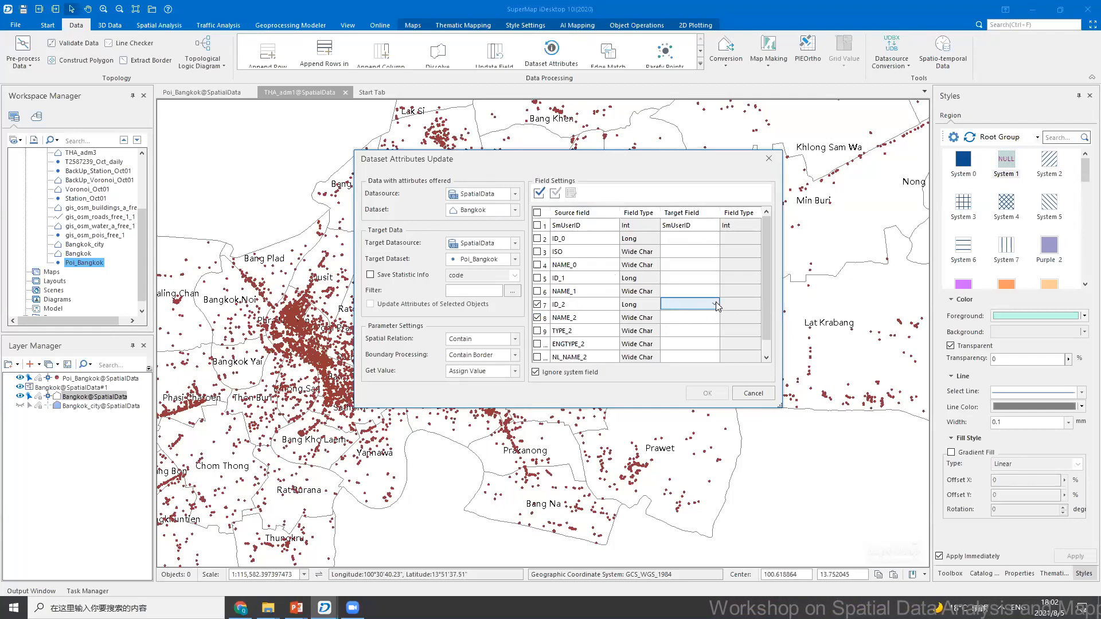
{"action": "left_click", "coordinate": [714, 303]}
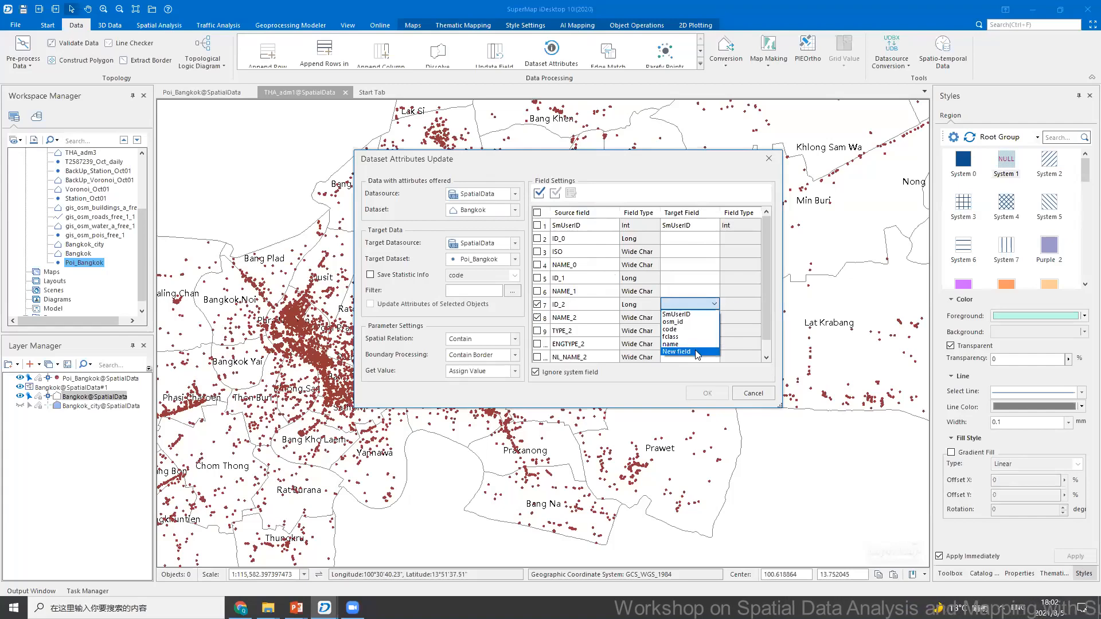
{"action": "left_click", "coordinate": [693, 352]}
{"action": "left_click", "coordinate": [715, 318]}
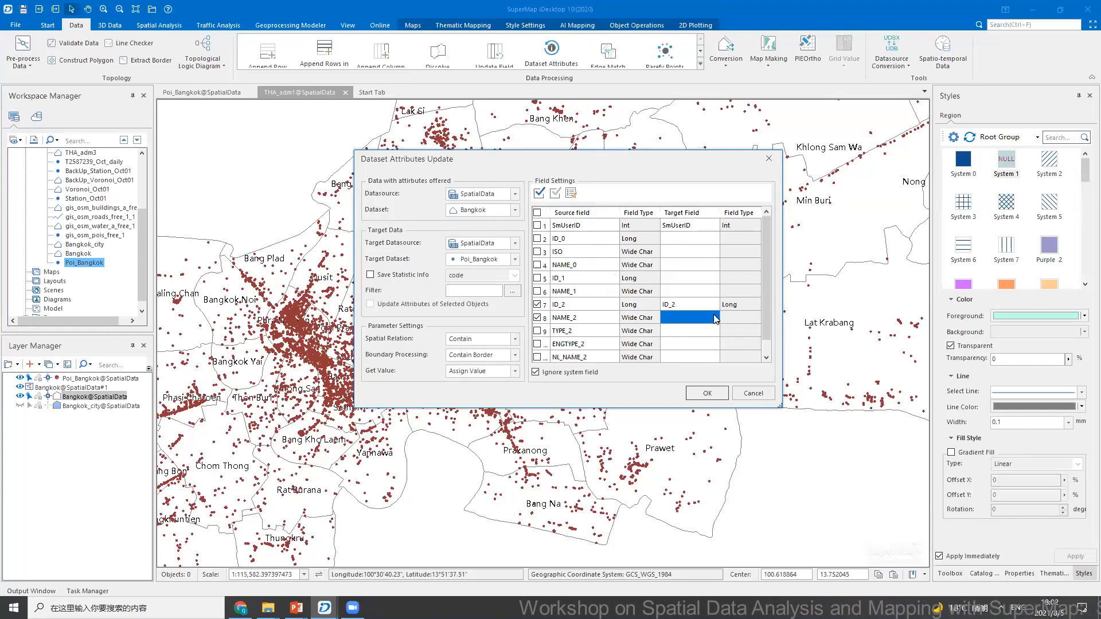
{"action": "left_click", "coordinate": [715, 318]}
{"action": "left_click", "coordinate": [679, 372]}
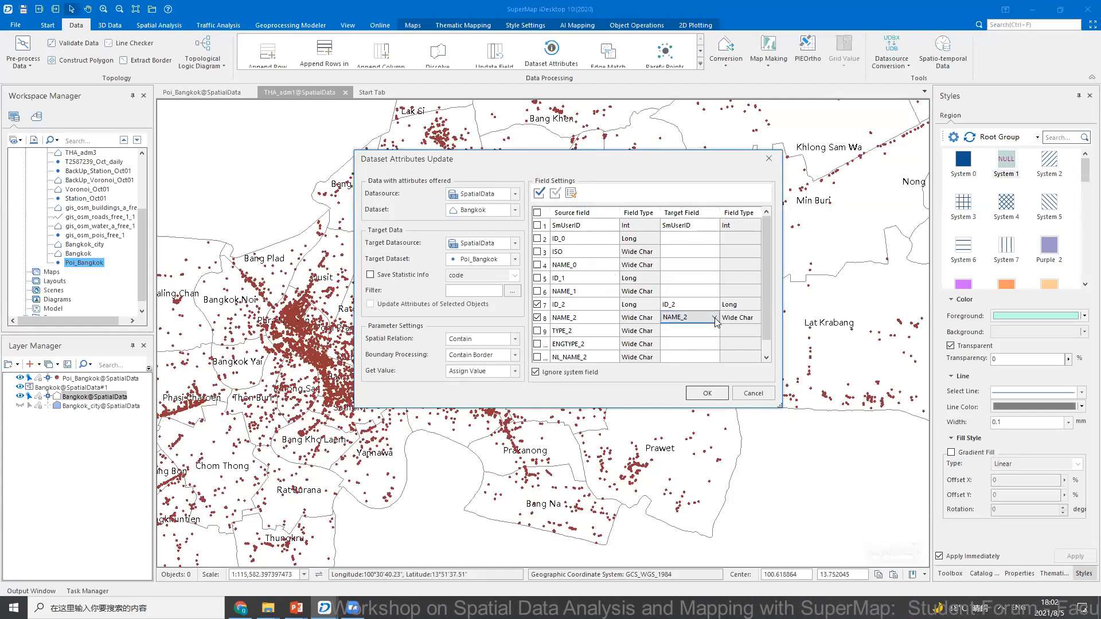
{"action": "left_click", "coordinate": [707, 394]}
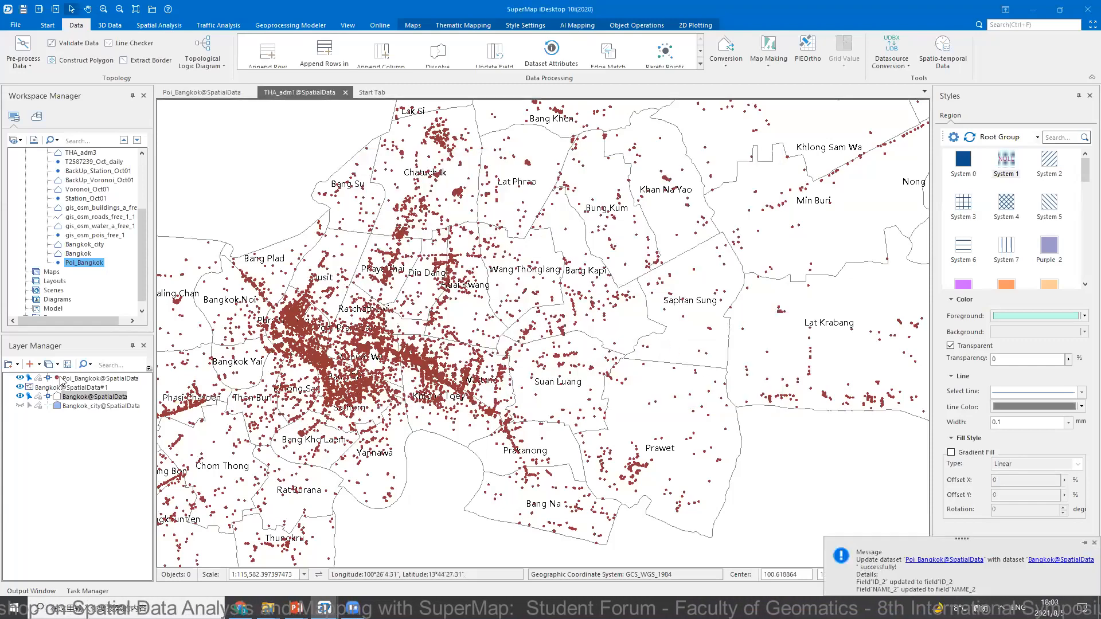
- Remove the Poi_Bangkok layer from the map
{"action": "right_click", "coordinate": [77, 378]}
{"action": "left_click", "coordinate": [107, 559]}
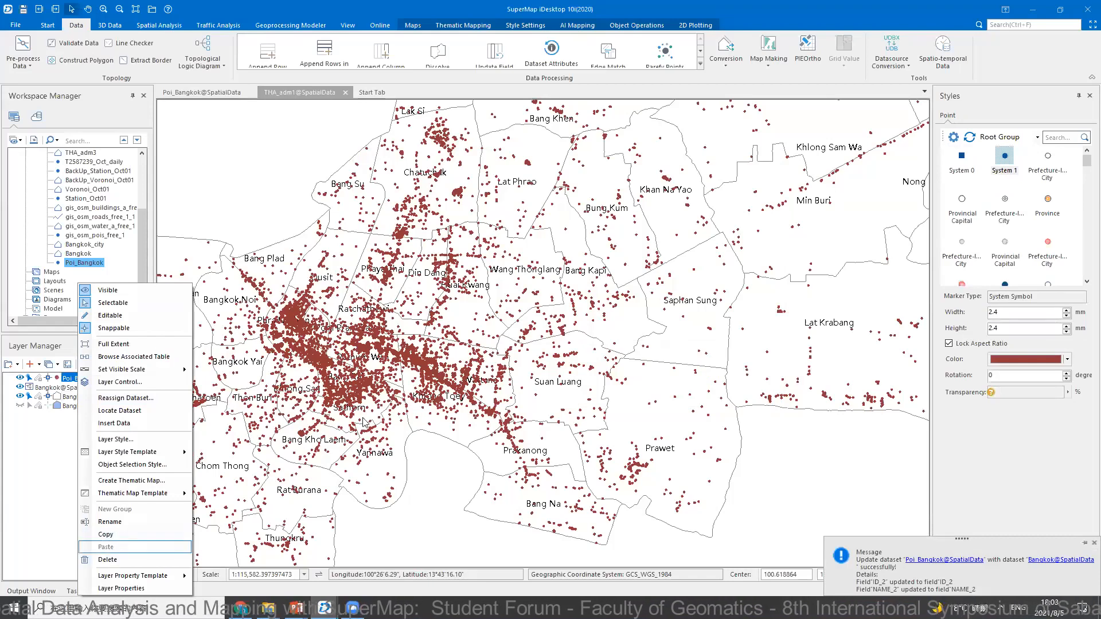
{"action": "left_click", "coordinate": [567, 346]}
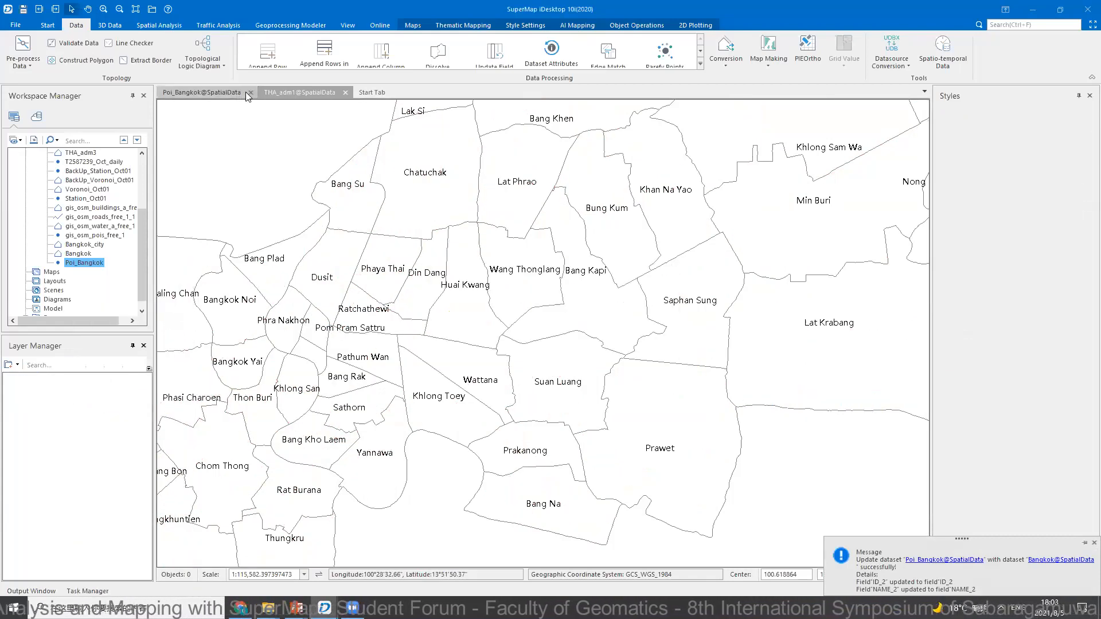
- Reopen the attribute table of the Poi_Bangkok dataset and check the ID_2 and NAME_2 fields of its records
{"action": "left_click", "coordinate": [250, 92]}
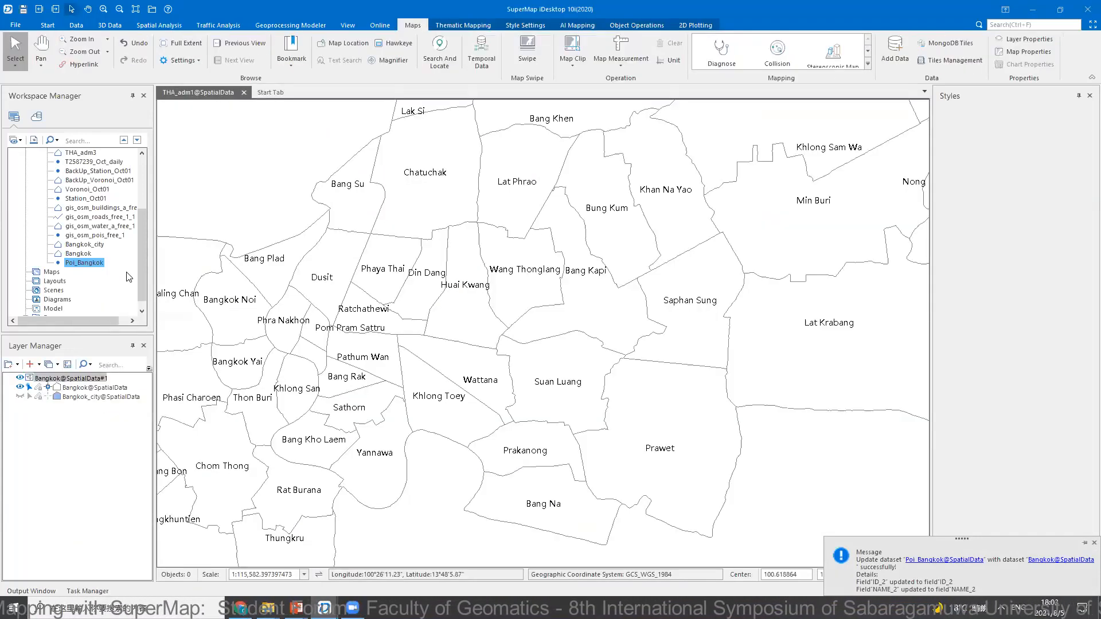
{"action": "right_click", "coordinate": [88, 262]}
{"action": "left_click", "coordinate": [129, 270]}
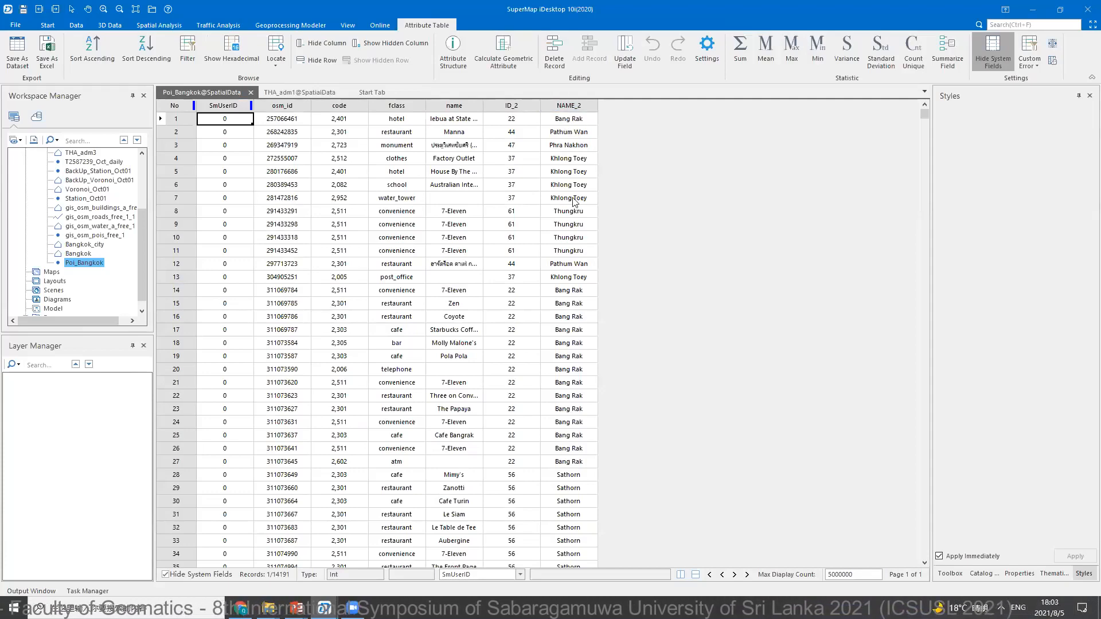
{"action": "scroll", "coordinate": [574, 235], "scroll_direction": "down", "scroll_amount": 9}
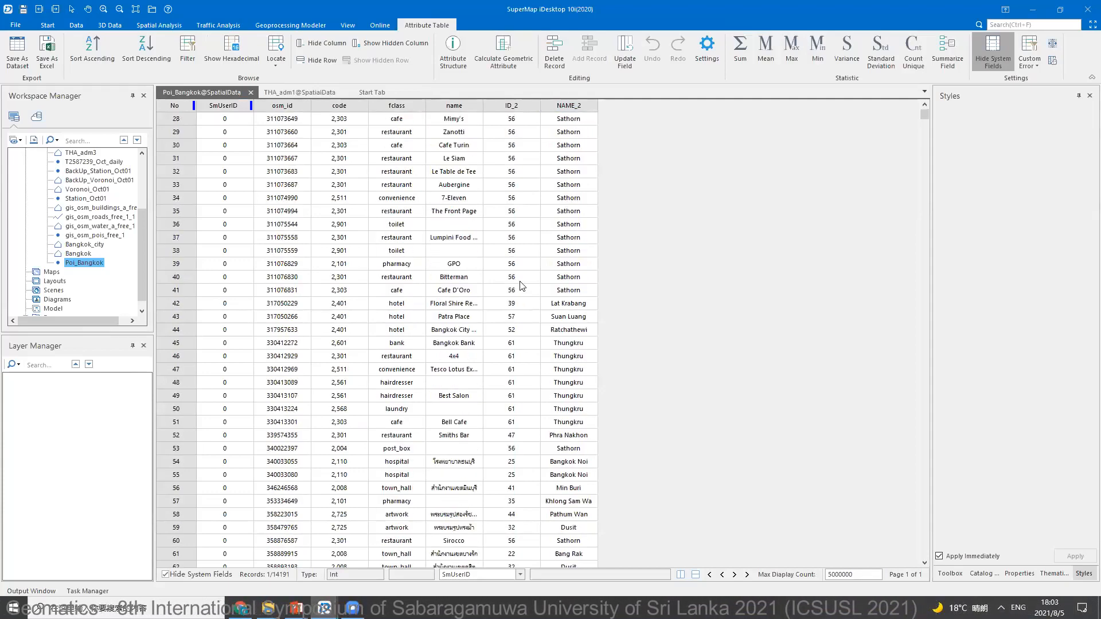
{"action": "scroll", "coordinate": [521, 285], "scroll_direction": "up", "scroll_amount": 6}
- Return to the district map and add the Poi_Bangkok dataset to it
{"action": "left_click", "coordinate": [294, 92]}
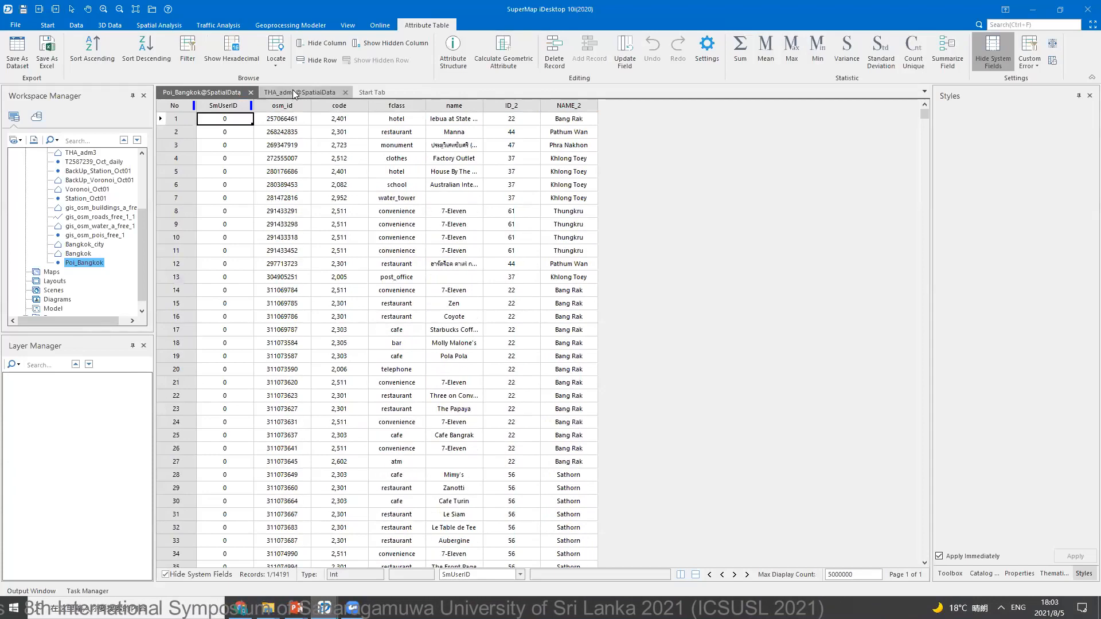
{"action": "right_click", "coordinate": [81, 264]}
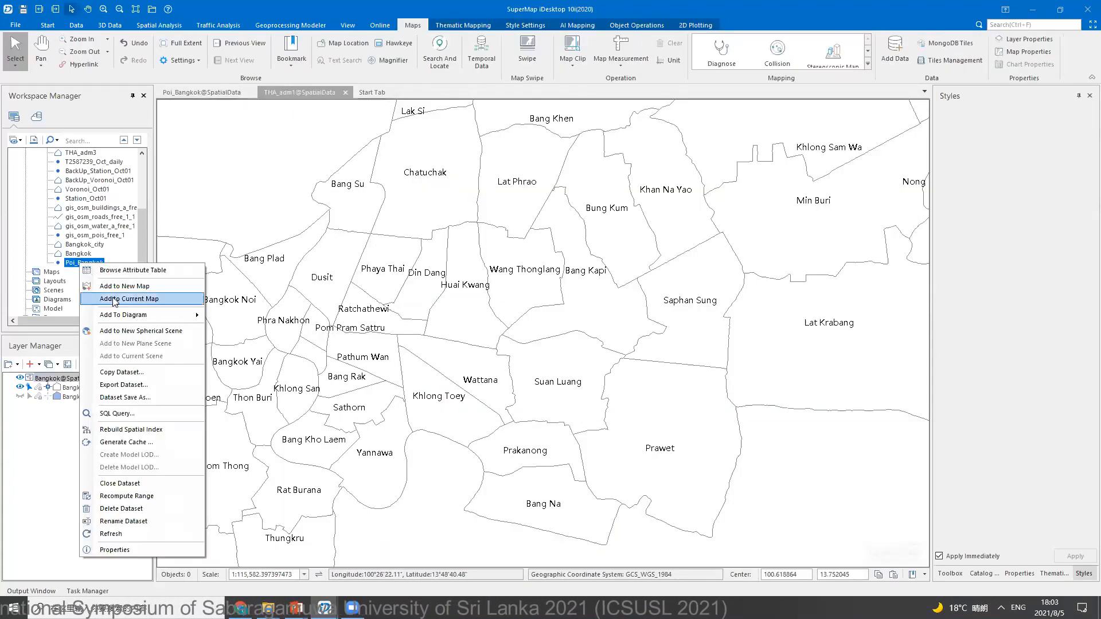
{"action": "left_click", "coordinate": [110, 297]}
{"action": "left_click_drag", "start_coordinate": [408, 325], "coordinate": [506, 284]}
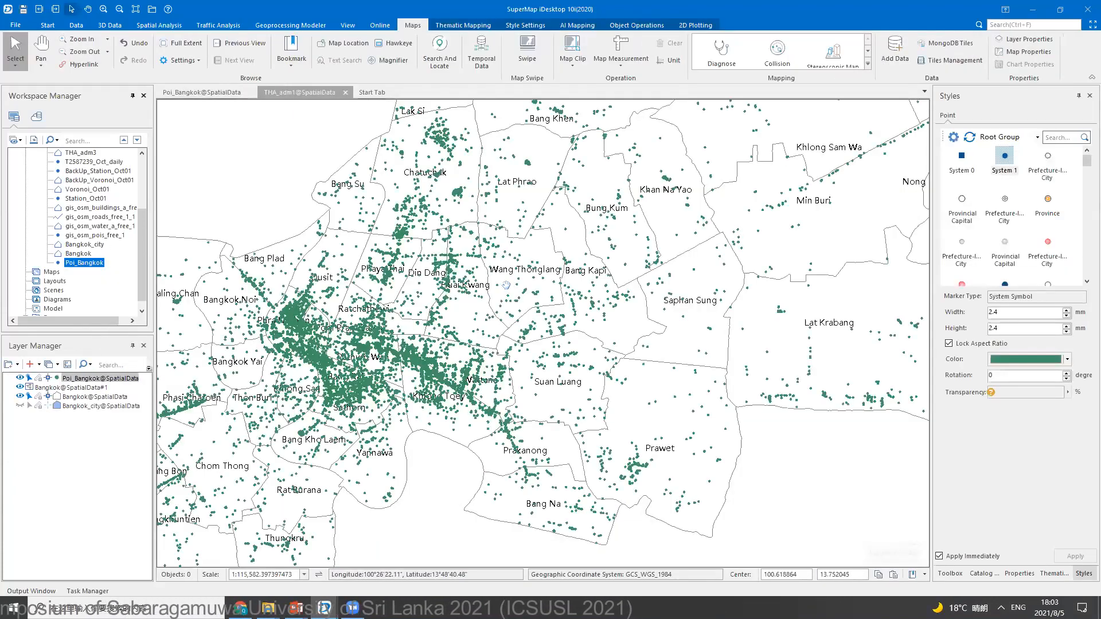
- Create a default unique values thematic map from the Poi_Bangkok layer, using NAME_2 as the expression
{"action": "right_click", "coordinate": [133, 454]}
{"action": "left_click", "coordinate": [140, 481]}
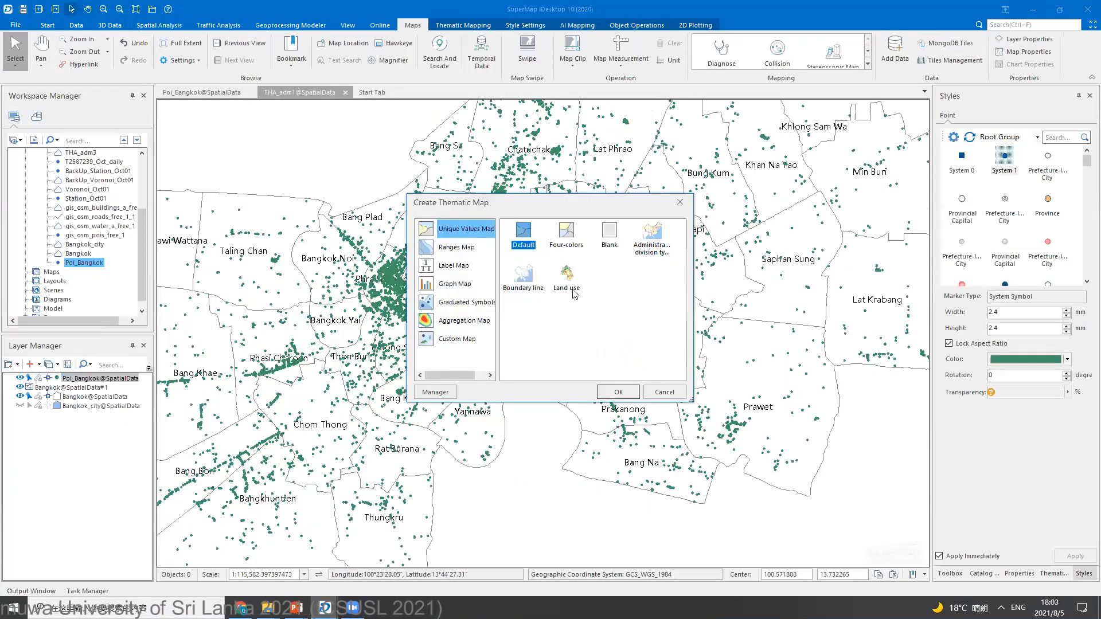
{"action": "left_click", "coordinate": [630, 396]}
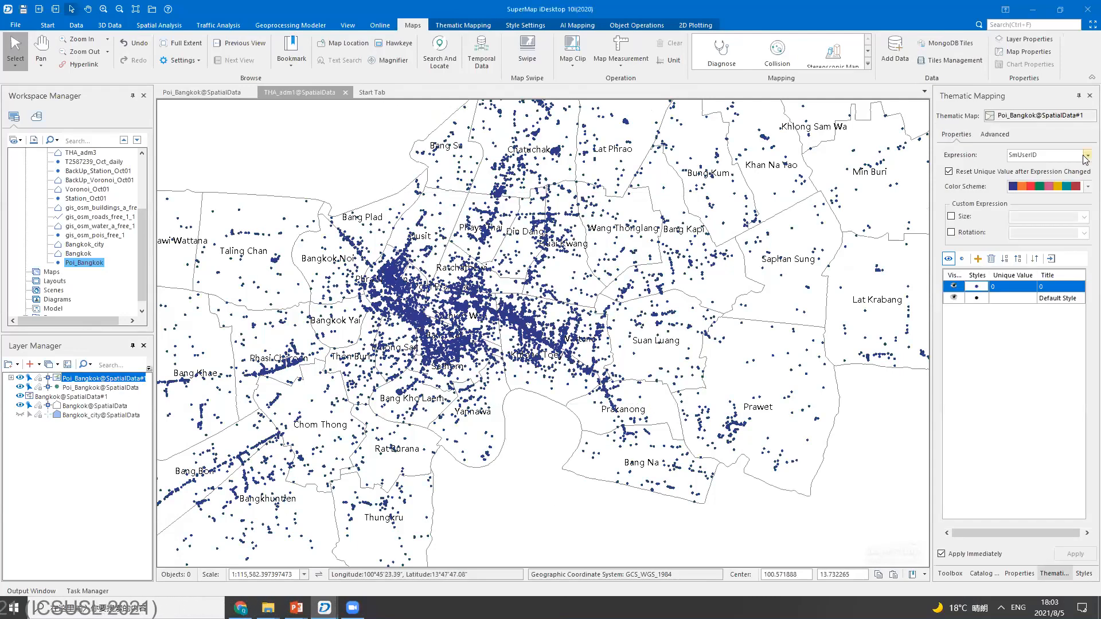
{"action": "left_click", "coordinate": [1085, 156]}
{"action": "left_click", "coordinate": [1025, 238]}
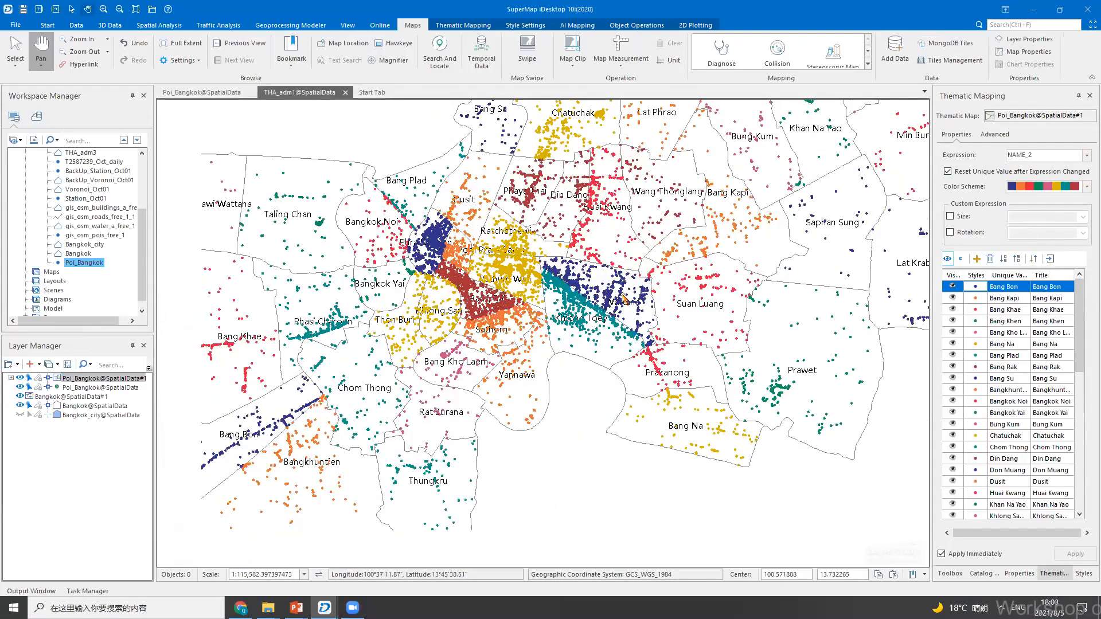
- Examine how the POI colours match the district boundaries around Khlong Toey, Wattana and the rest of Bangkok
{"action": "scroll", "coordinate": [608, 284], "scroll_direction": "up", "scroll_amount": 2}
{"action": "scroll", "coordinate": [453, 172], "scroll_direction": "up", "scroll_amount": 2}
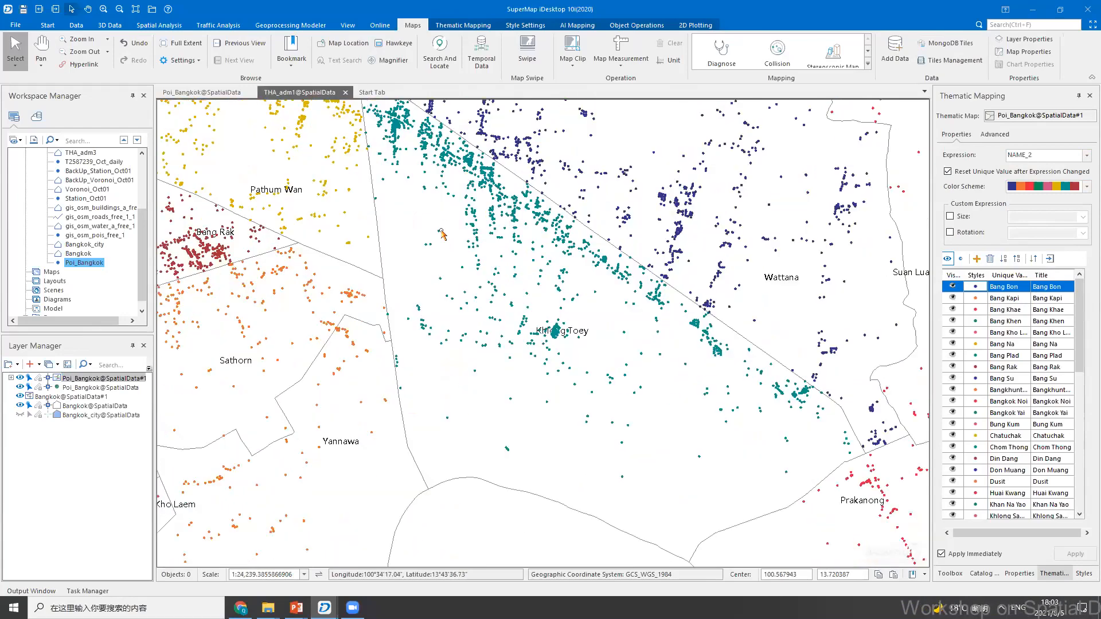
{"action": "scroll", "coordinate": [436, 241], "scroll_direction": "down", "scroll_amount": 1}
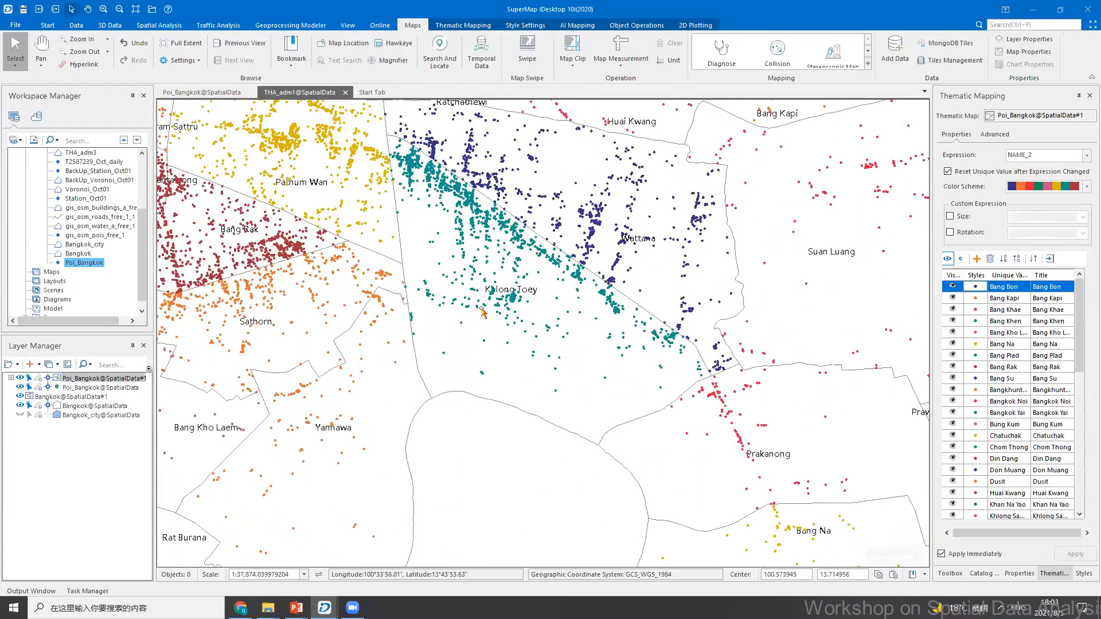
{"action": "scroll", "coordinate": [473, 309], "scroll_direction": "down", "scroll_amount": 1}
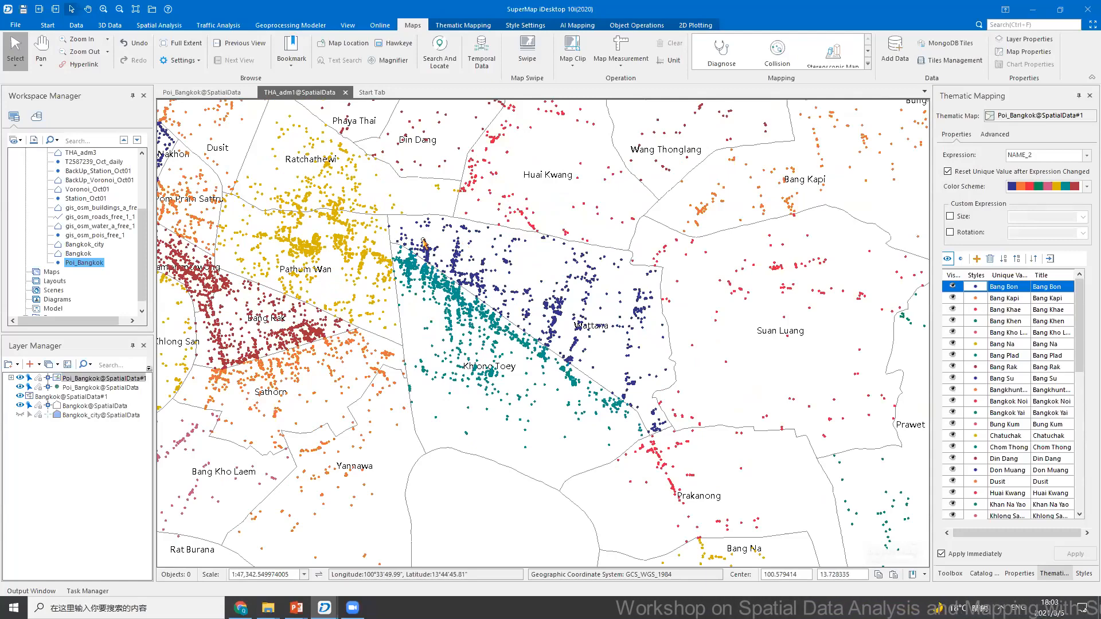
{"action": "scroll", "coordinate": [470, 368], "scroll_direction": "up", "scroll_amount": 4}
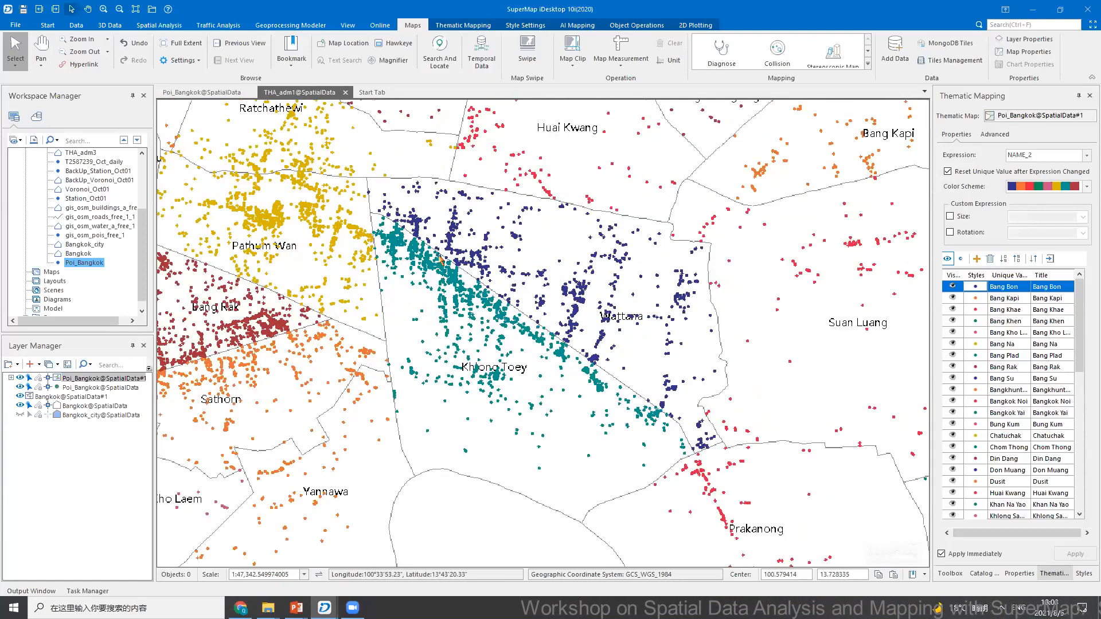
{"action": "scroll", "coordinate": [570, 341], "scroll_direction": "down", "scroll_amount": 6}
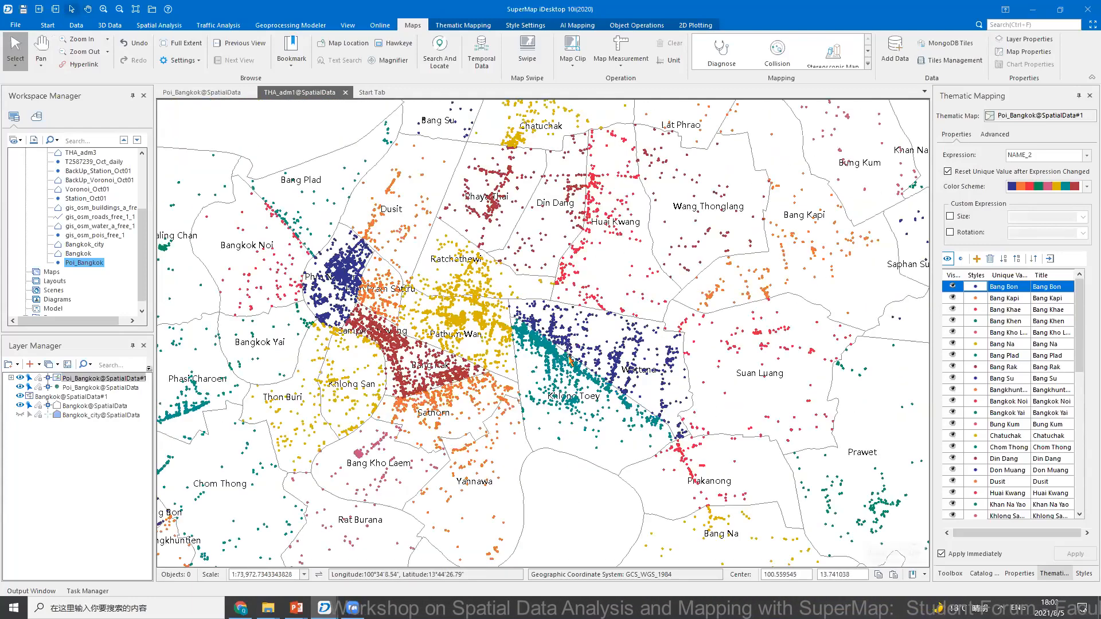
{"action": "scroll", "coordinate": [640, 256], "scroll_direction": "down", "scroll_amount": 2}
{"action": "left_click_drag", "start_coordinate": [574, 375], "coordinate": [674, 249]}
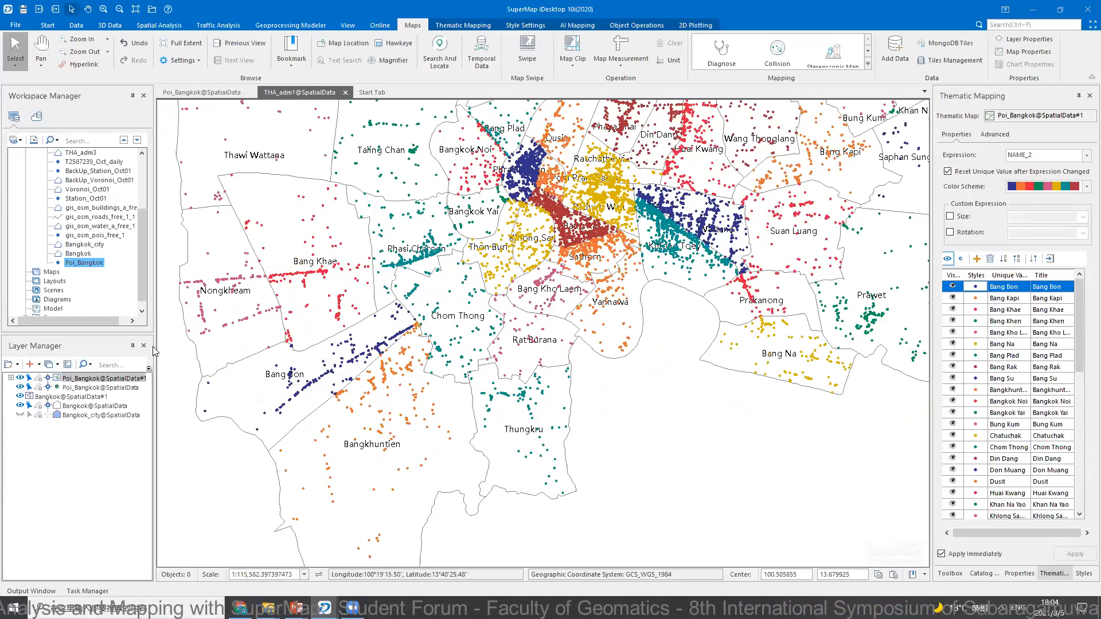
- Sort the Poi_Bangkok attribute table in ascending order by the NAME_2 field
{"action": "left_click", "coordinate": [192, 91]}
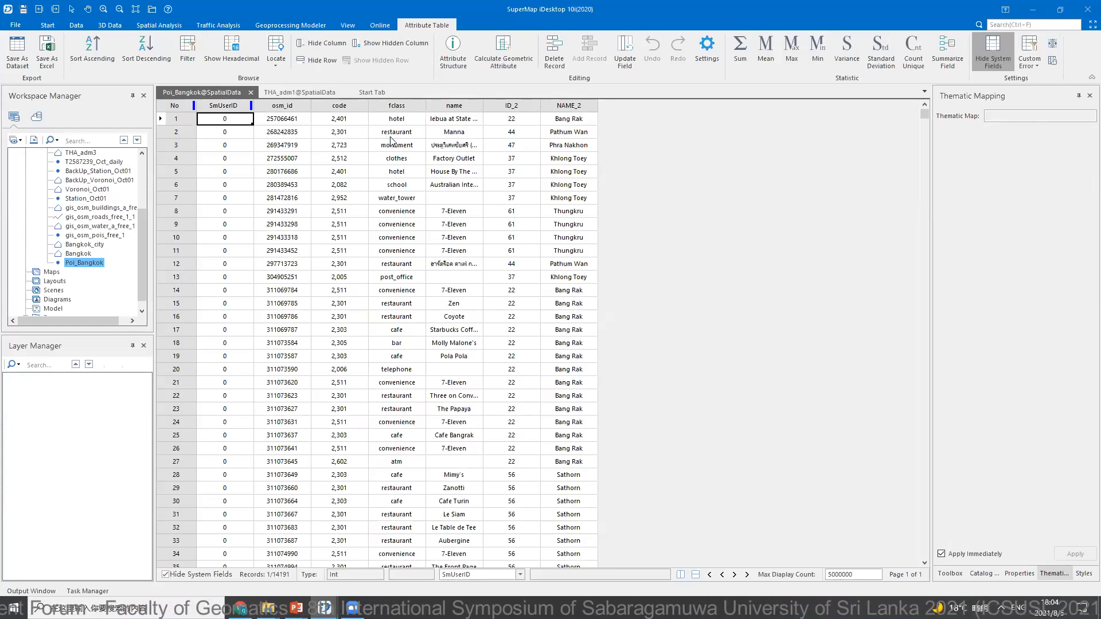
{"action": "left_click", "coordinate": [569, 106]}
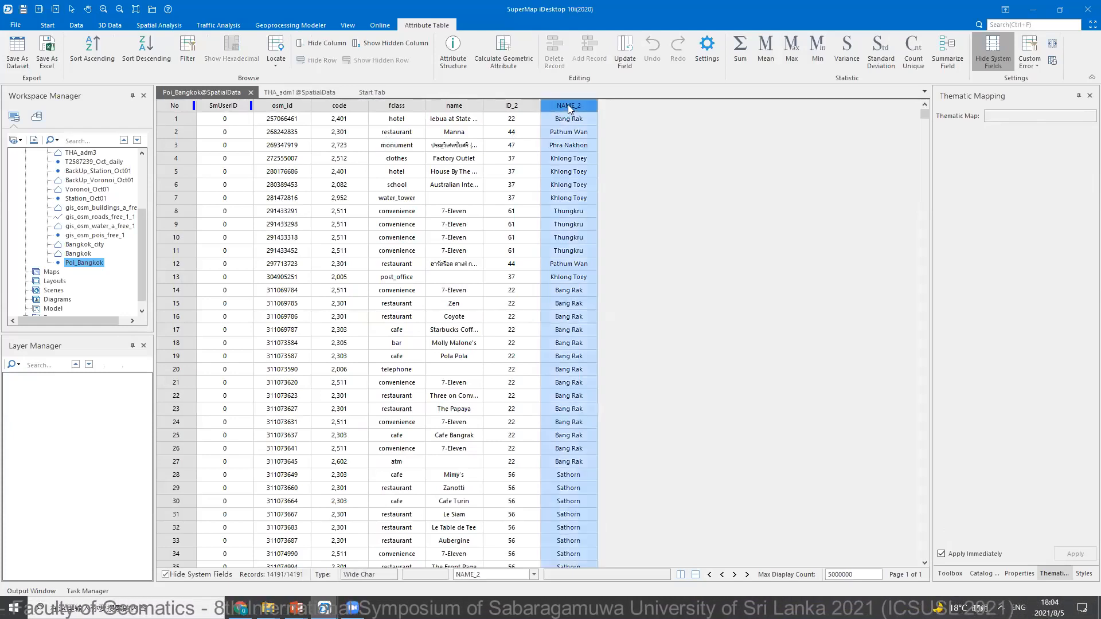
{"action": "right_click", "coordinate": [567, 104]}
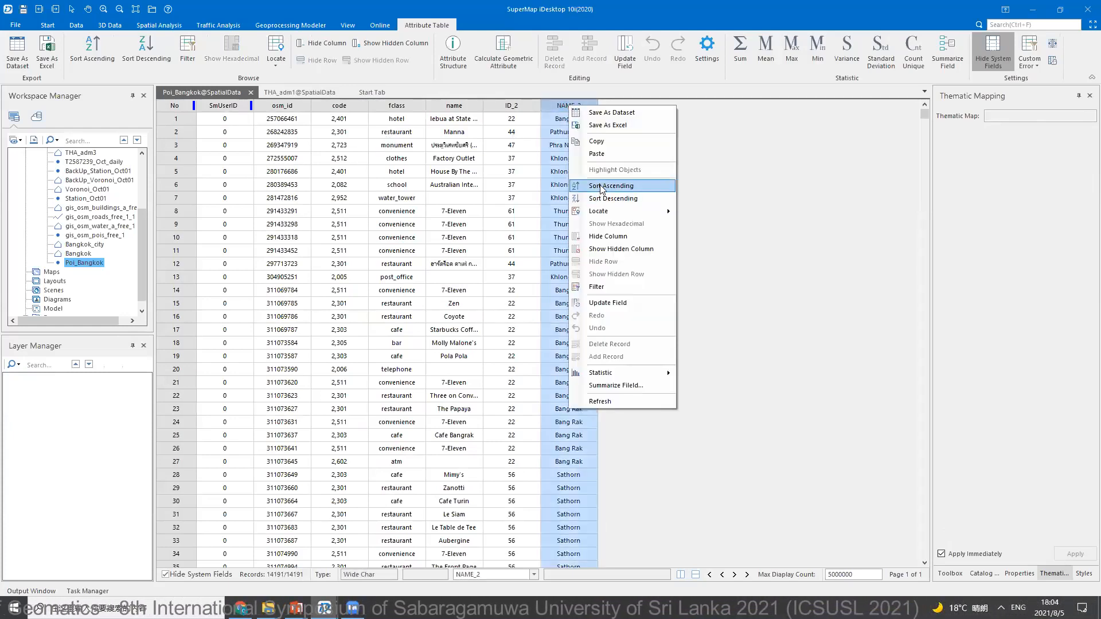
{"action": "left_click", "coordinate": [600, 185]}
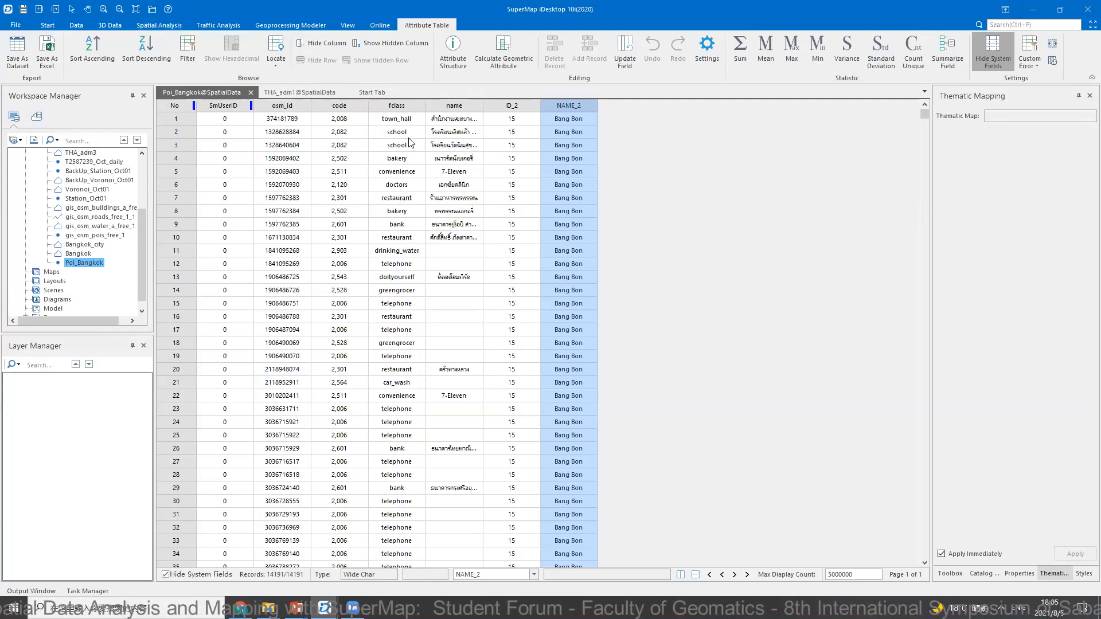
{"action": "left_click", "coordinate": [402, 105]}
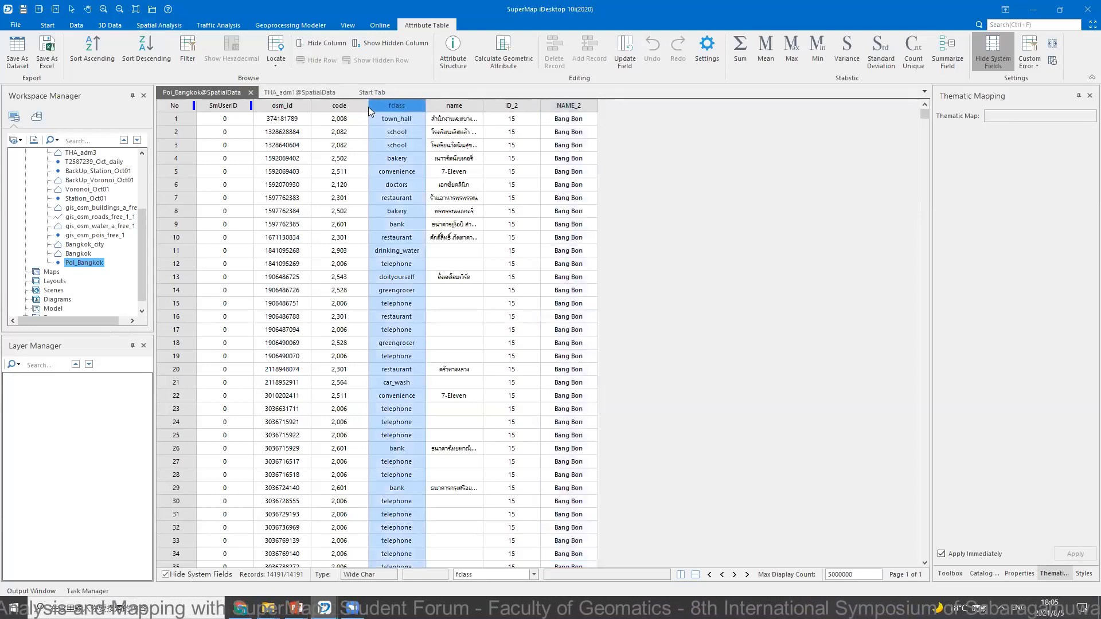
{"action": "left_click", "coordinate": [77, 25]}
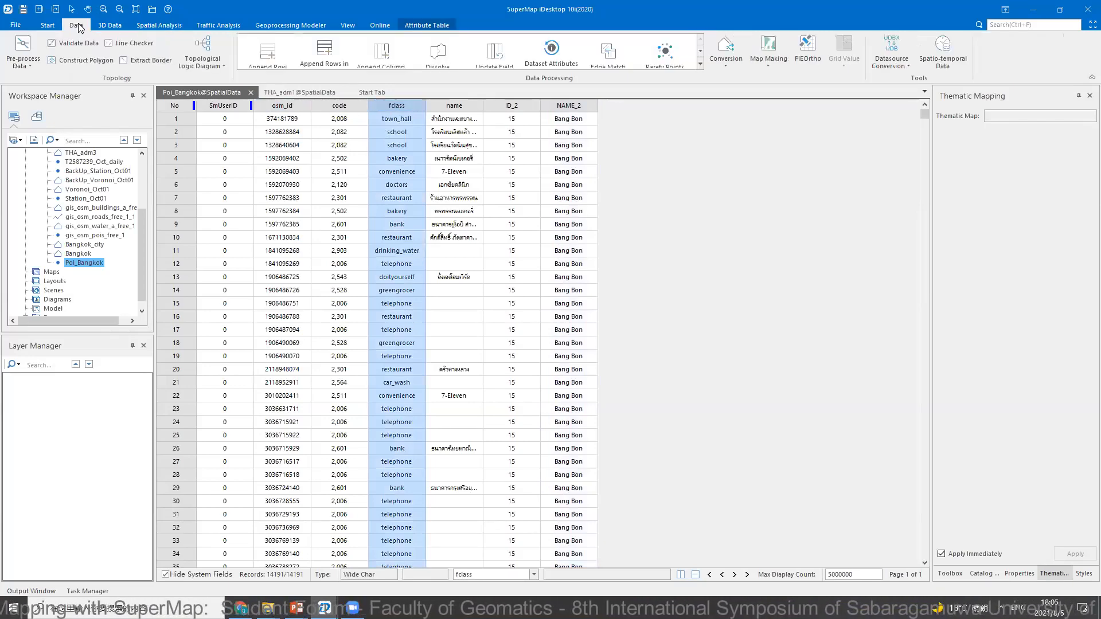
{"action": "left_click", "coordinate": [700, 64]}
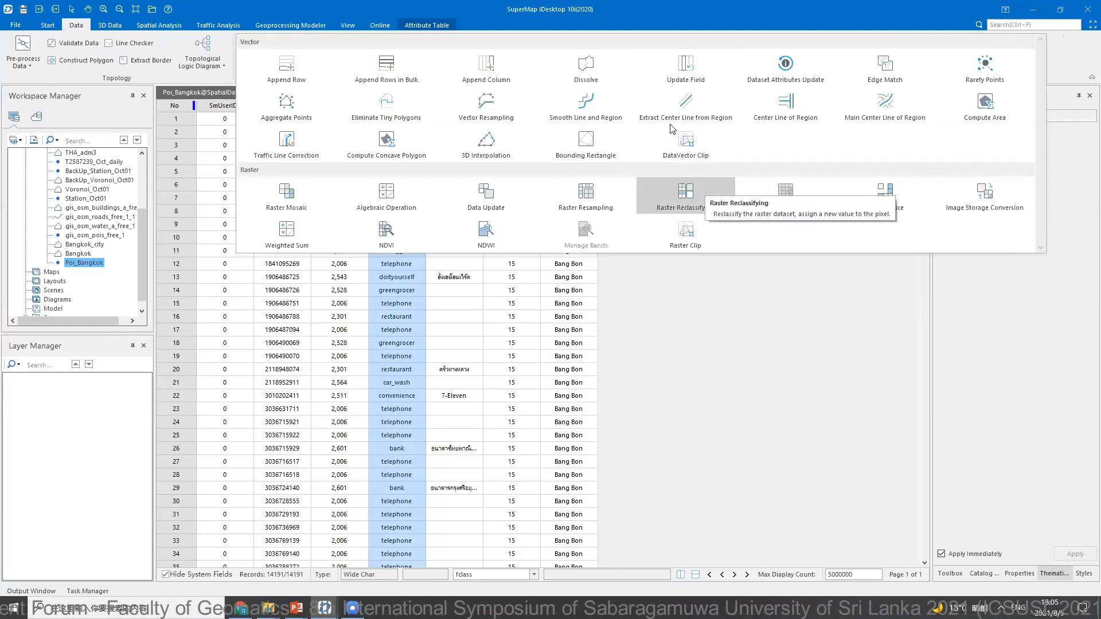
{"action": "left_click", "coordinate": [690, 73]}
{"action": "left_click", "coordinate": [622, 346]}
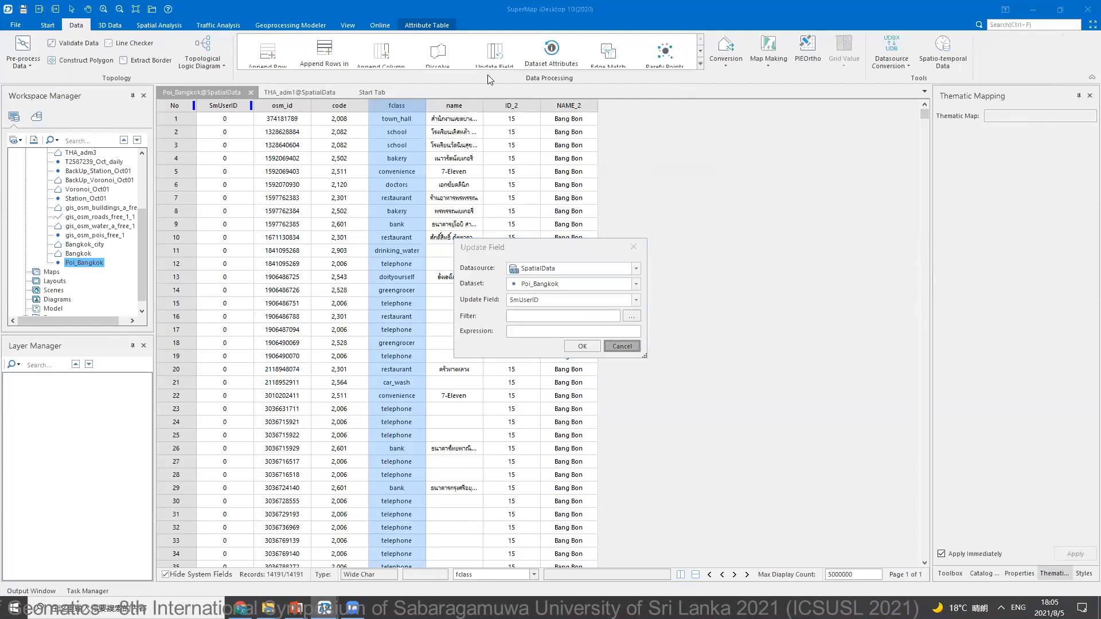
{"action": "left_click", "coordinate": [701, 66]}
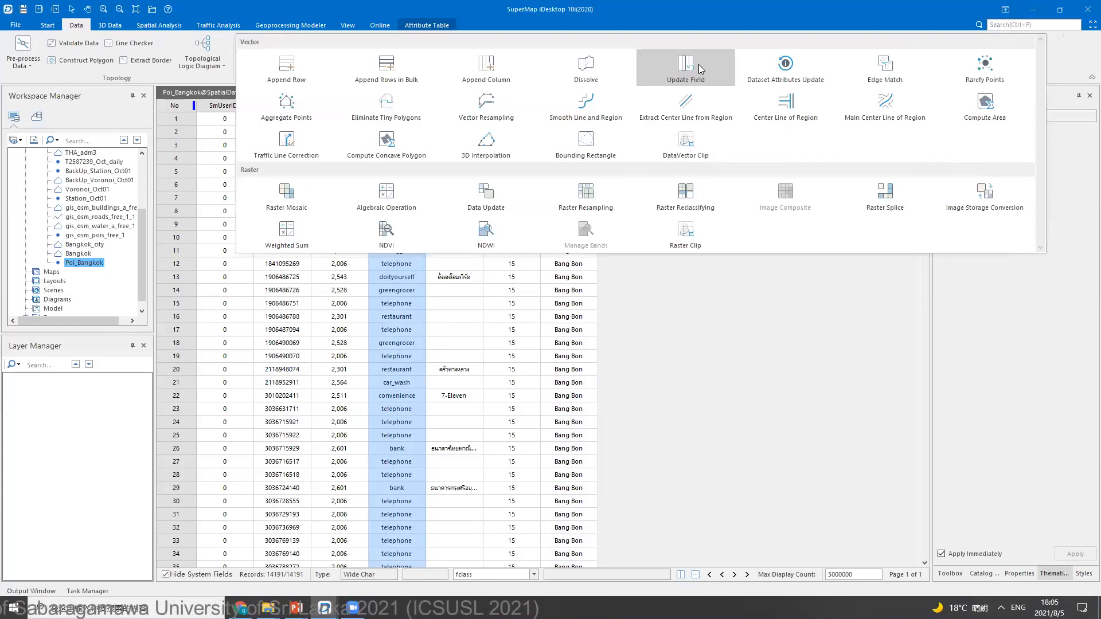
{"action": "left_click", "coordinate": [497, 73]}
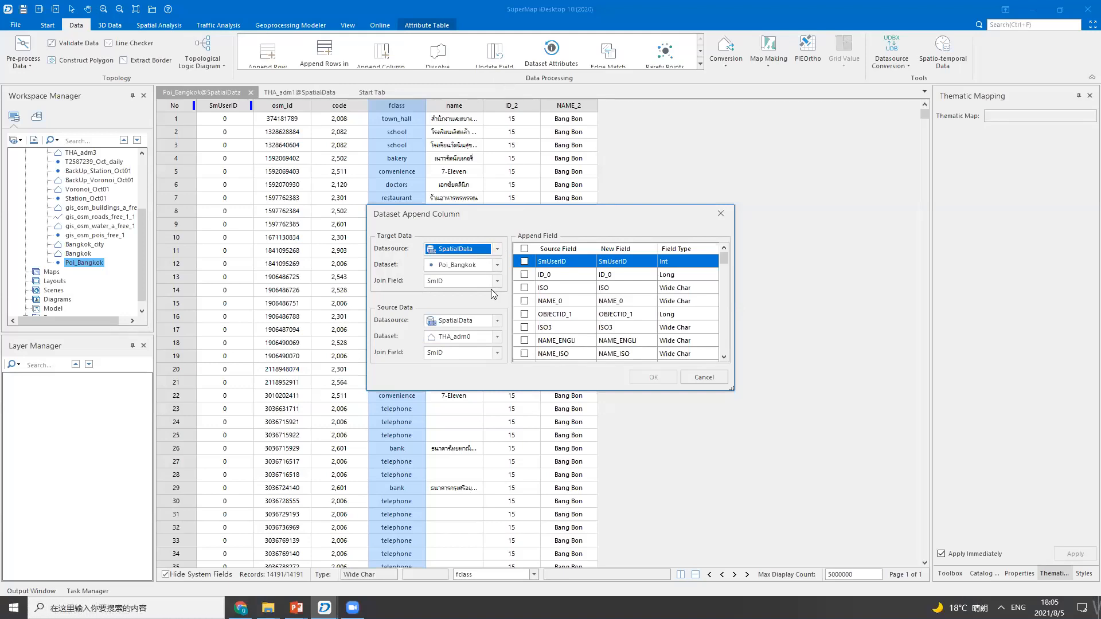
{"action": "left_click", "coordinate": [704, 381]}
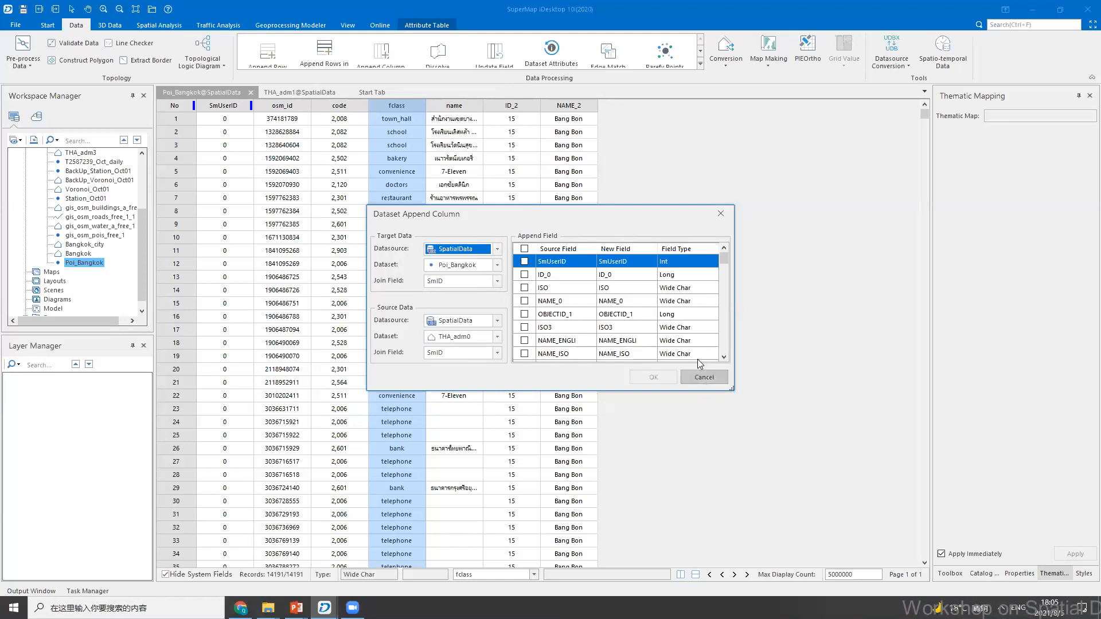
{"action": "left_click", "coordinate": [406, 303]}
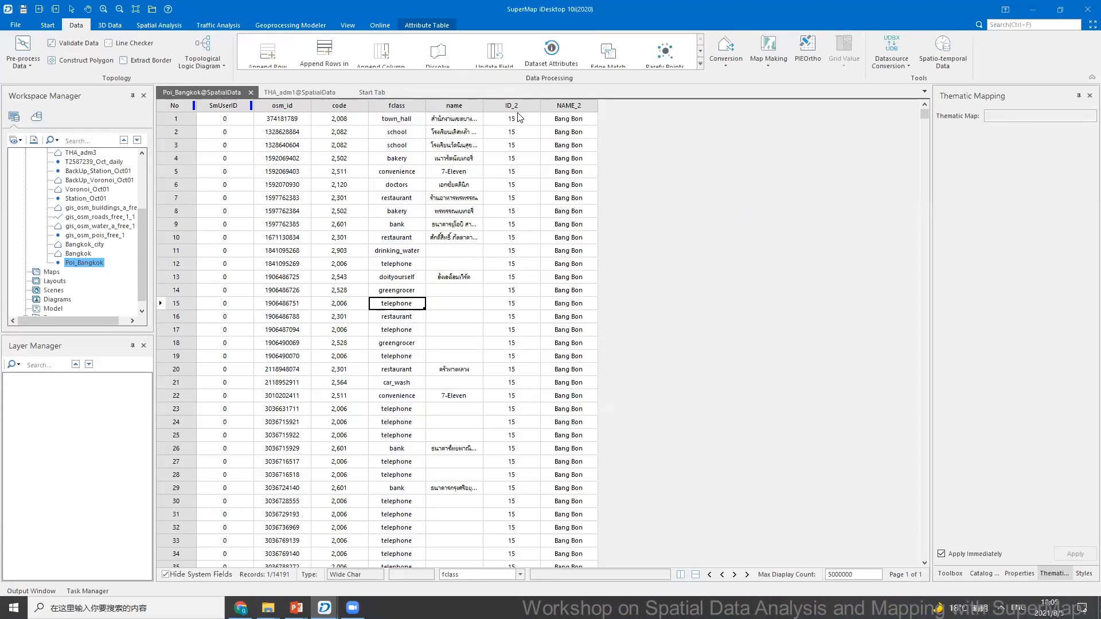
{"action": "left_click", "coordinate": [404, 105]}
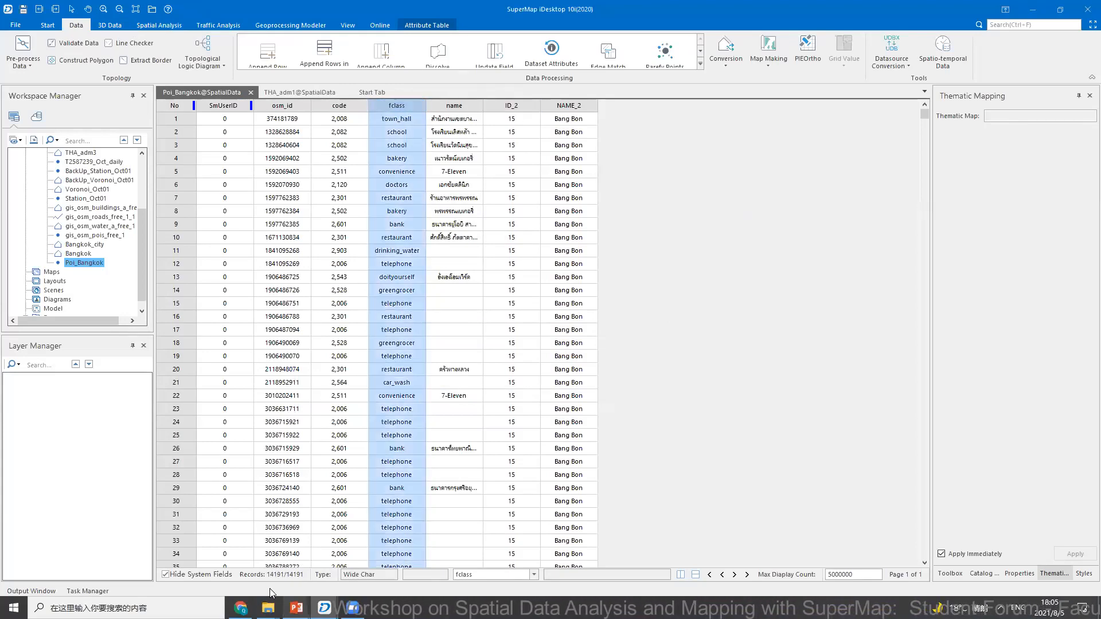
- Switch to File Explorer and open "02-Application Analysis Instruction Manual - Spatial Statistic Analysis.pdf" from the courses folder
{"action": "mouse_move", "coordinate": [268, 607]}
{"action": "left_click", "coordinate": [328, 566]}
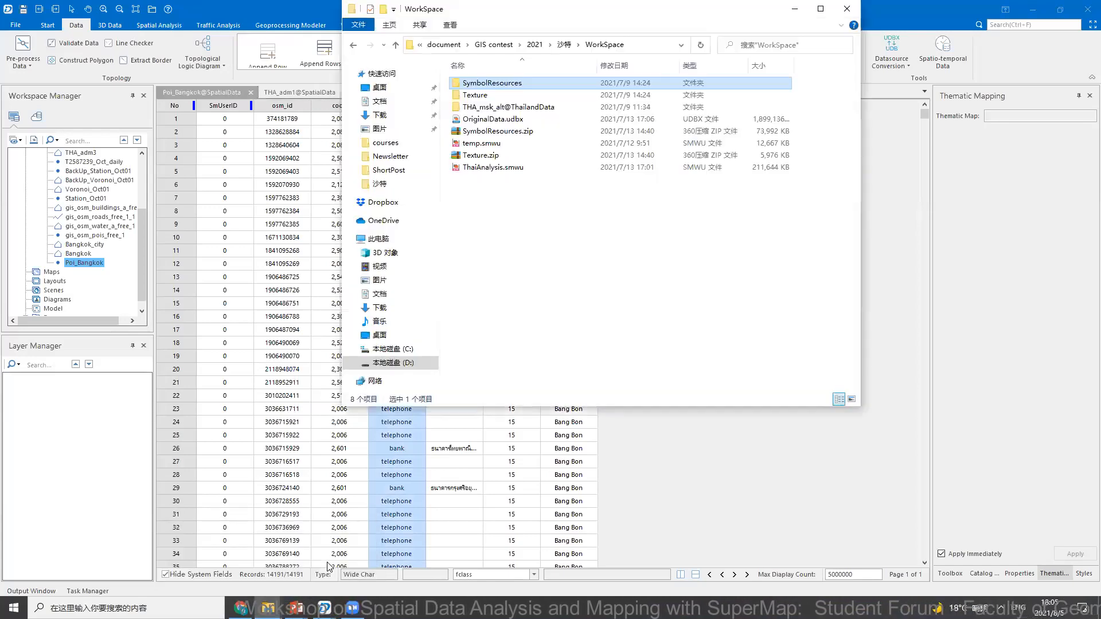
{"action": "left_click", "coordinate": [563, 44]}
{"action": "double_click", "coordinate": [478, 84]}
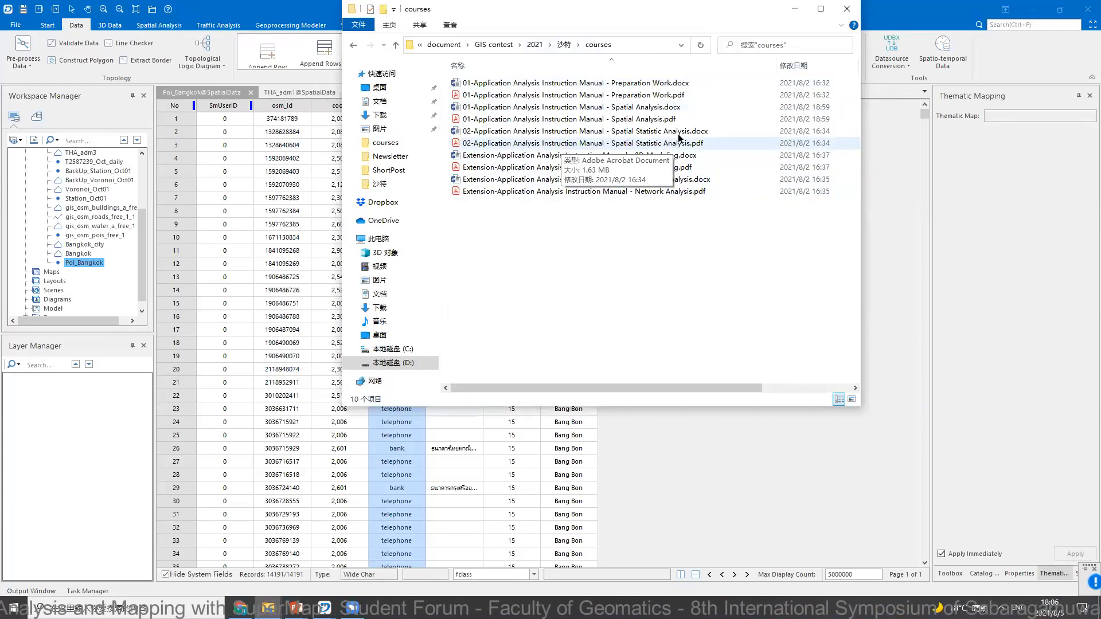
- Find section 4.1, Count the number of each POI, in the manual and read its Summarize Field settings
{"action": "scroll", "coordinate": [705, 359], "scroll_direction": "down", "scroll_amount": 15}
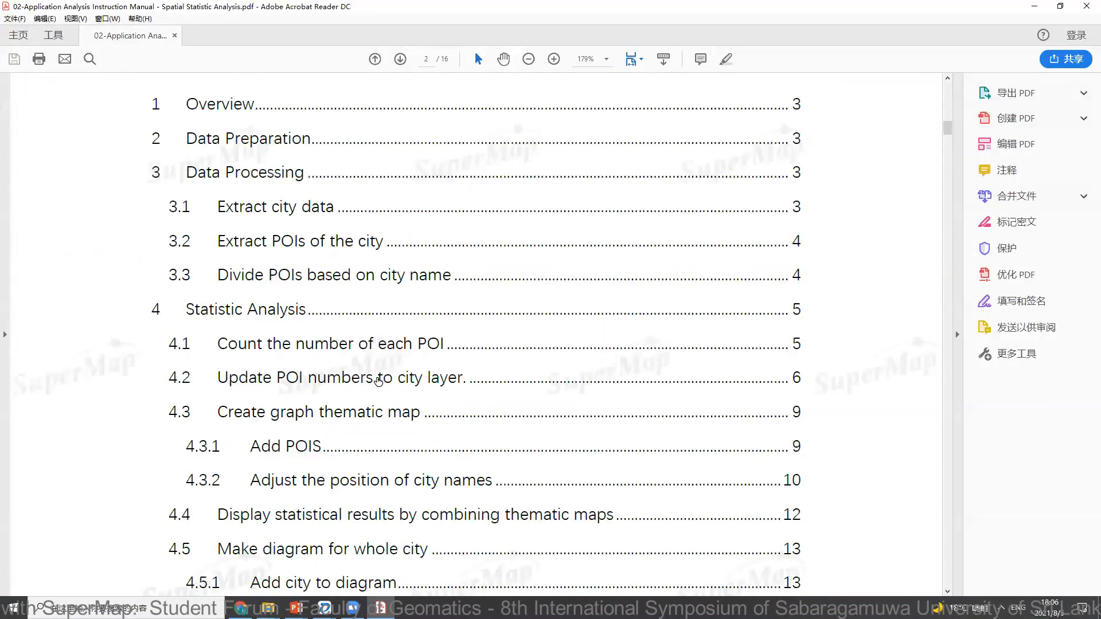
{"action": "left_click", "coordinate": [373, 344]}
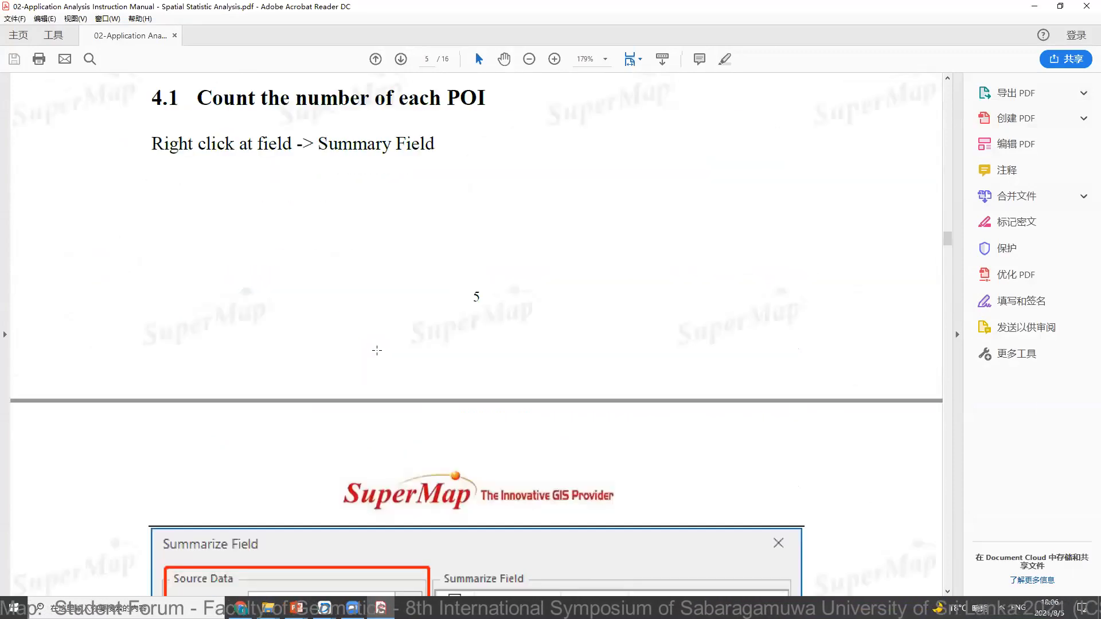
{"action": "scroll", "coordinate": [378, 349], "scroll_direction": "down", "scroll_amount": 3}
{"action": "scroll", "coordinate": [379, 352], "scroll_direction": "up", "scroll_amount": 5}
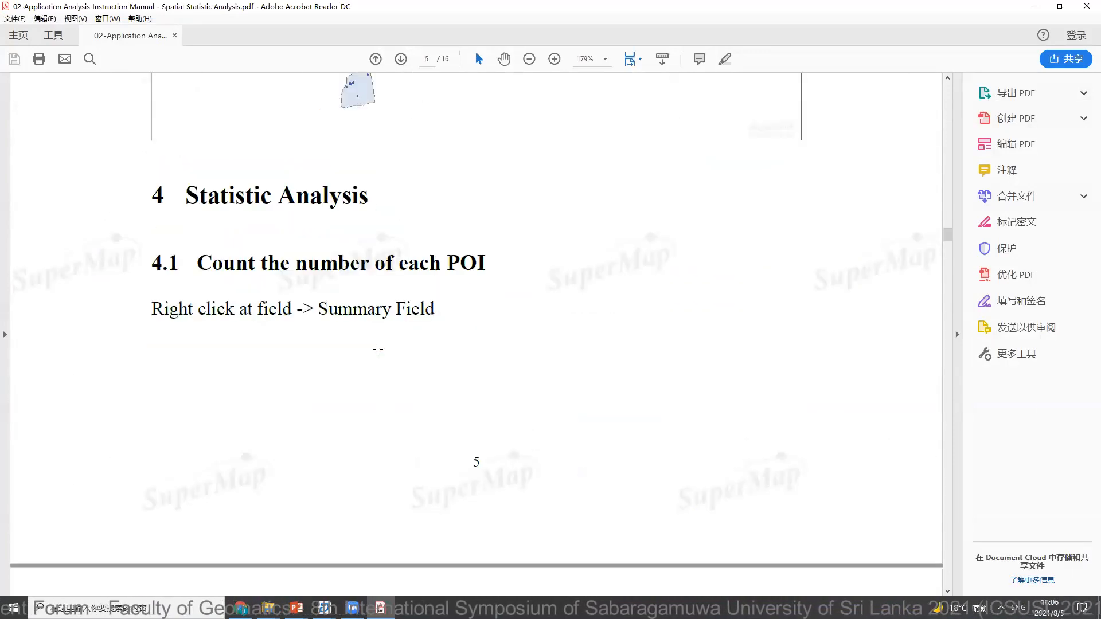
{"action": "scroll", "coordinate": [378, 347], "scroll_direction": "down", "scroll_amount": 5}
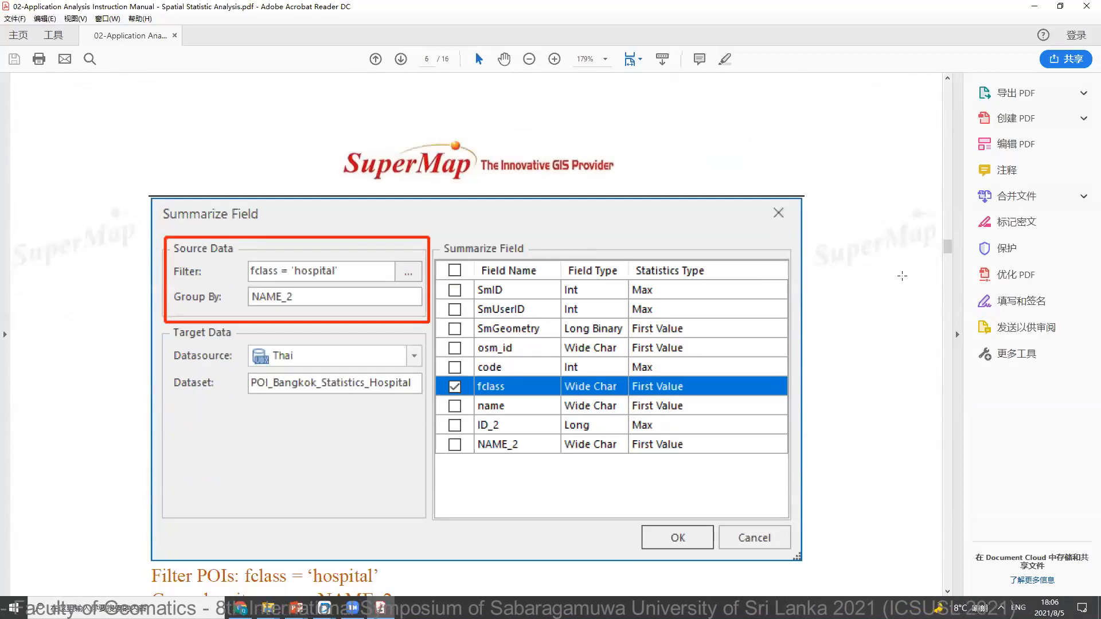
{"action": "scroll", "coordinate": [900, 280], "scroll_direction": "down", "scroll_amount": 5}
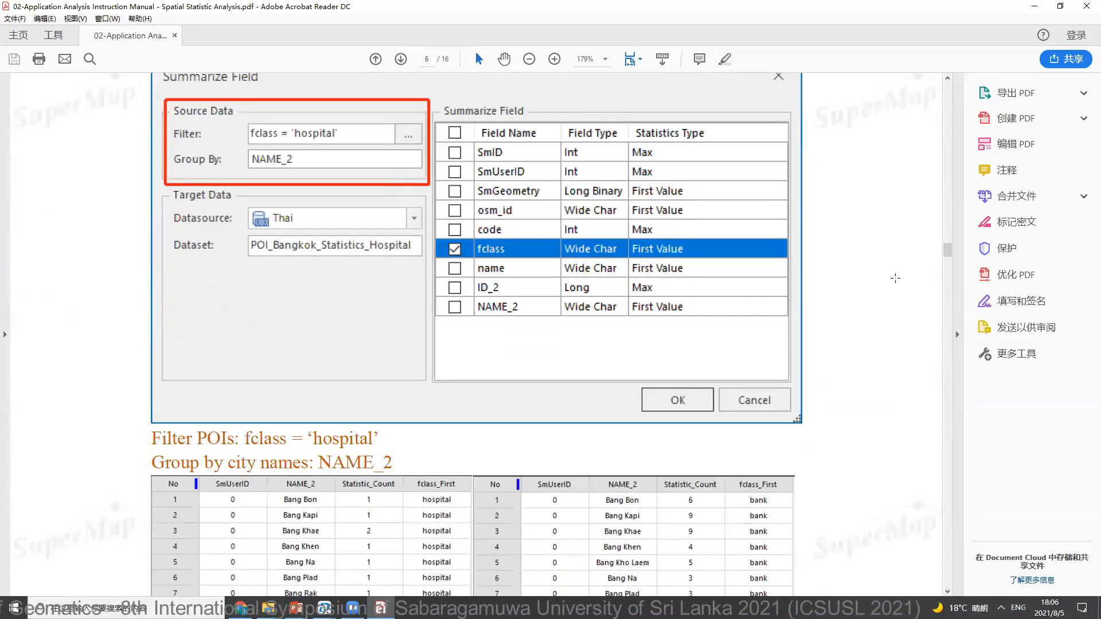
- Switch from the manual to the Poi_Bangkok table in SuperMap iDesktop and open Summarize Field for the fclass column
{"action": "scroll", "coordinate": [895, 278], "scroll_direction": "down", "scroll_amount": 6}
{"action": "scroll", "coordinate": [758, 351], "scroll_direction": "up", "scroll_amount": 7}
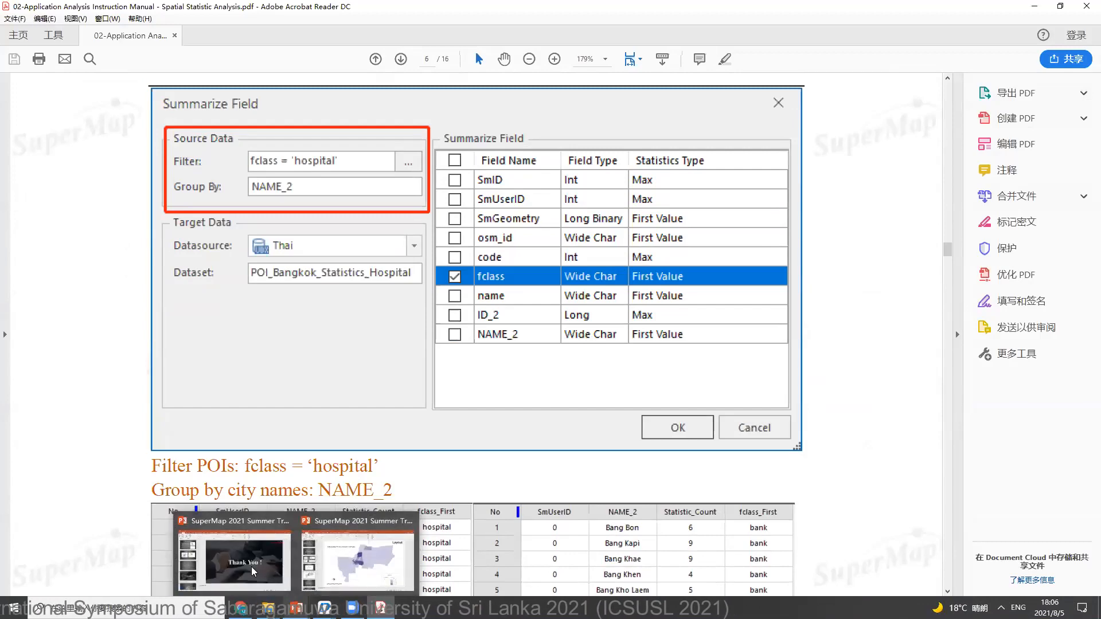
{"action": "mouse_move", "coordinate": [324, 606]}
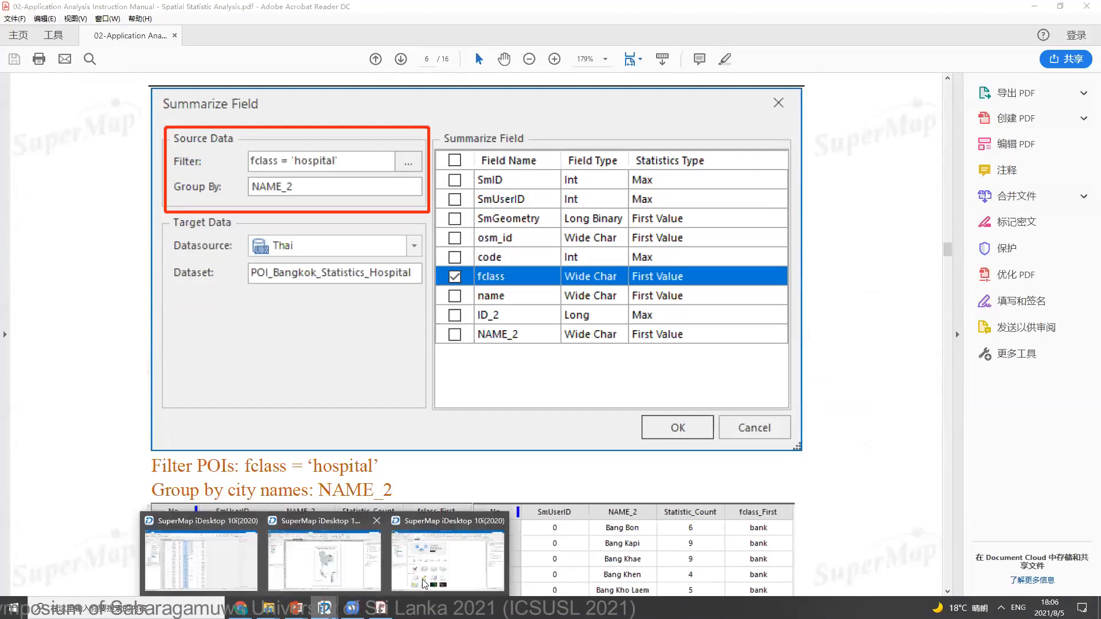
{"action": "left_click", "coordinate": [201, 561]}
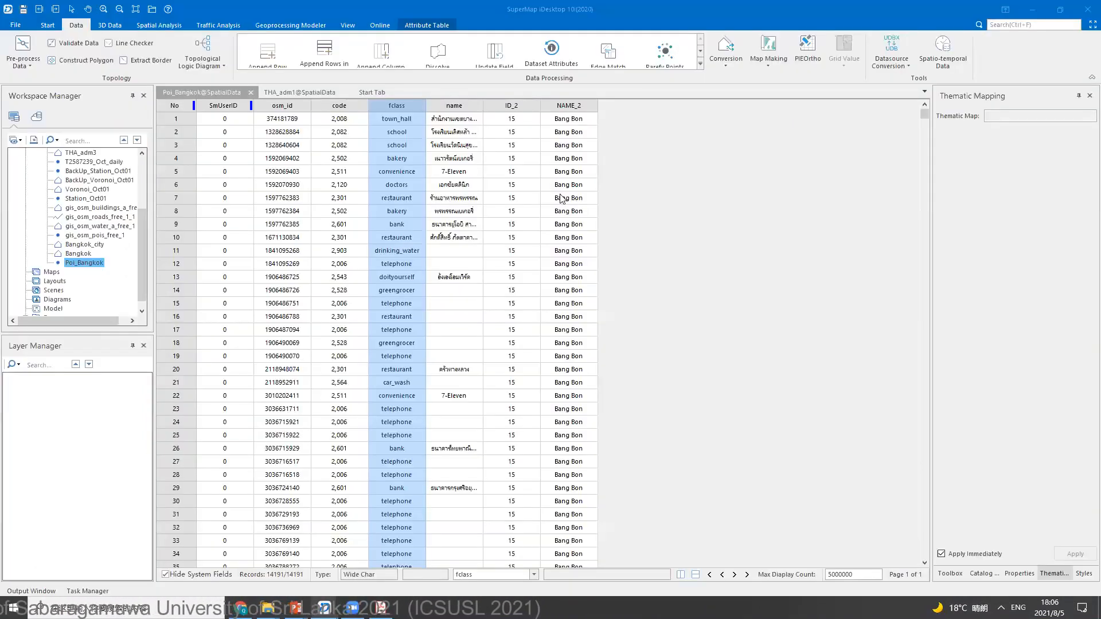
{"action": "right_click", "coordinate": [401, 107]}
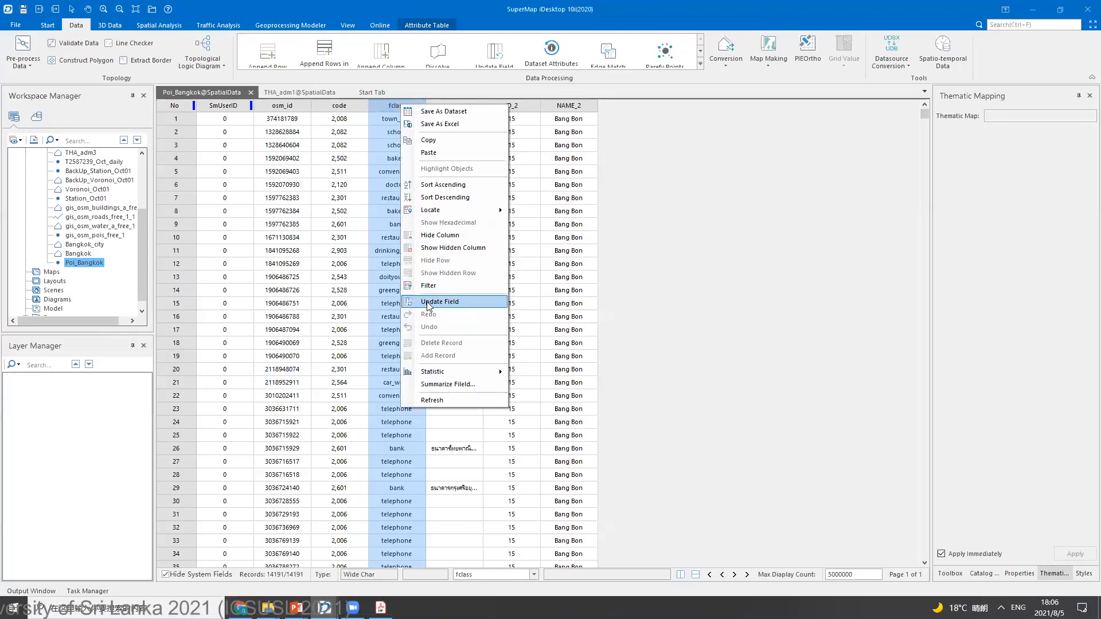
{"action": "left_click", "coordinate": [400, 105]}
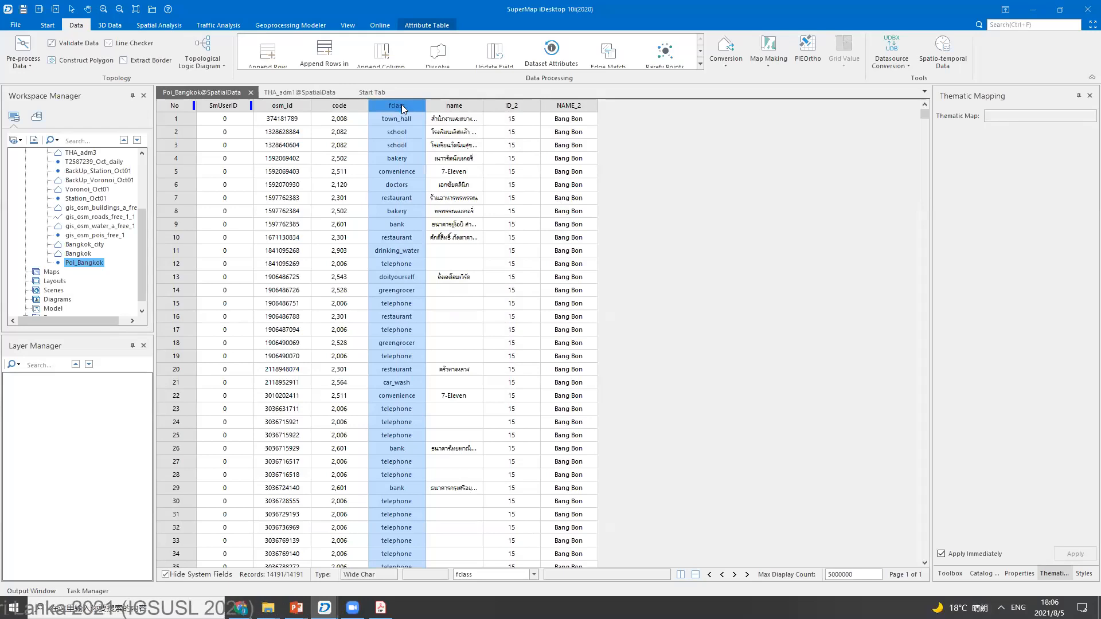
{"action": "right_click", "coordinate": [404, 105]}
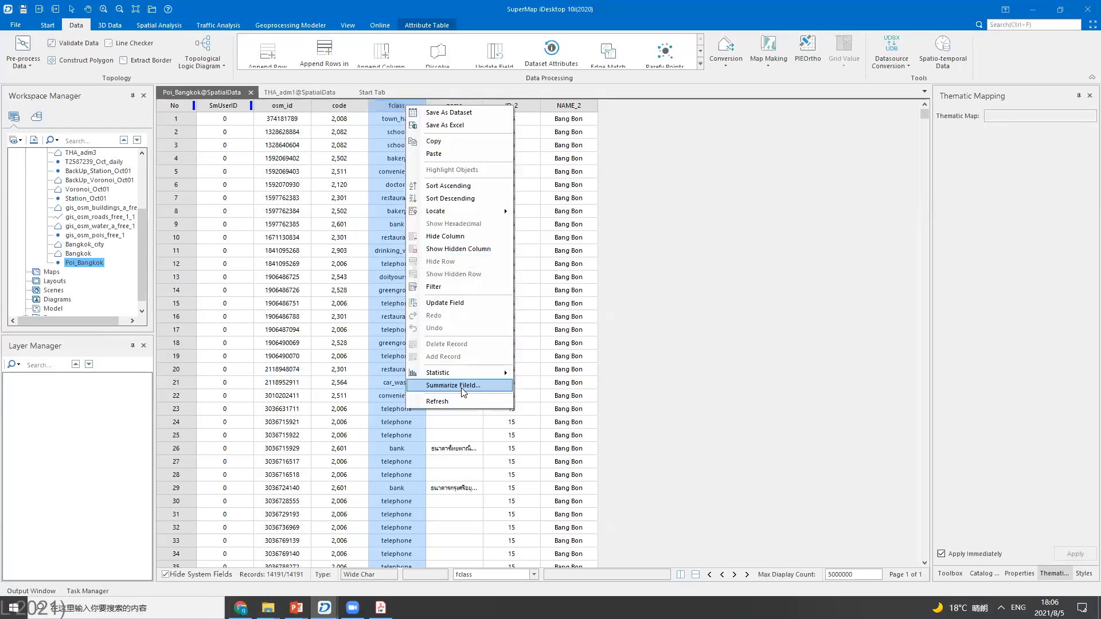
{"action": "left_click", "coordinate": [461, 385]}
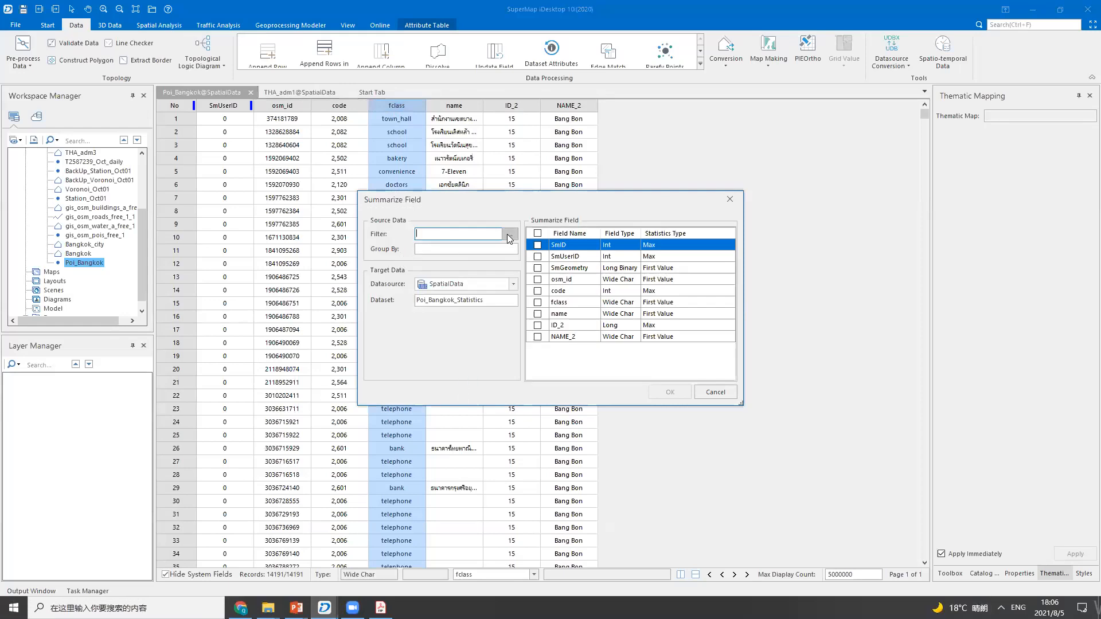
{"action": "left_click", "coordinate": [508, 234]}
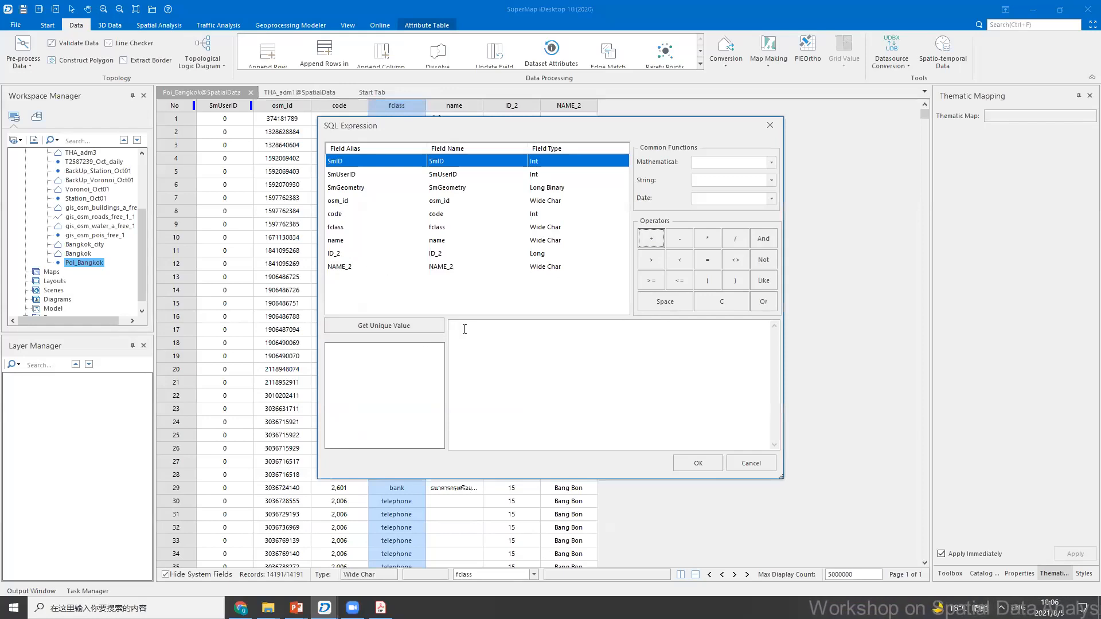
{"action": "double_click", "coordinate": [346, 268]}
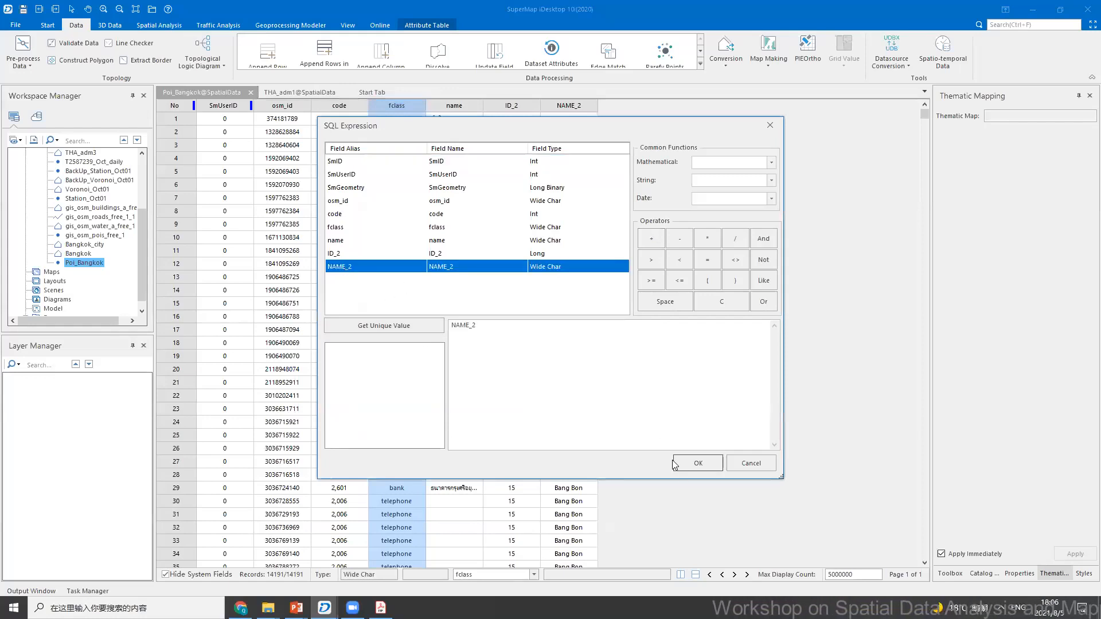
{"action": "left_click", "coordinate": [692, 462]}
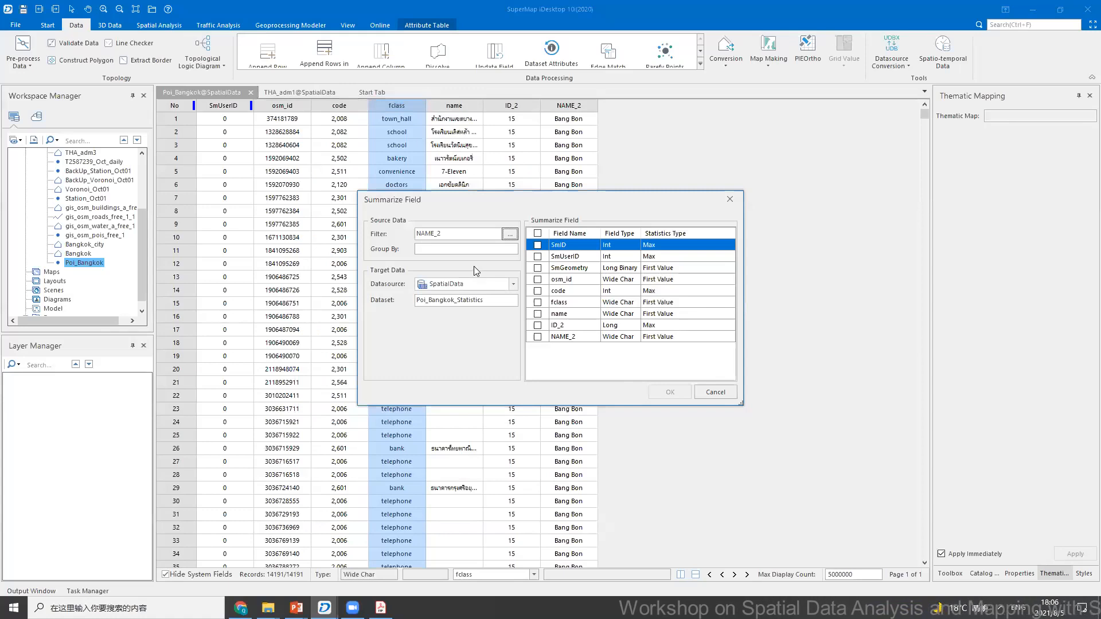
- Replace the Summarize Field filter expression with fclass= 'bank', picking bank from the field's unique values
{"action": "left_click", "coordinate": [510, 234]}
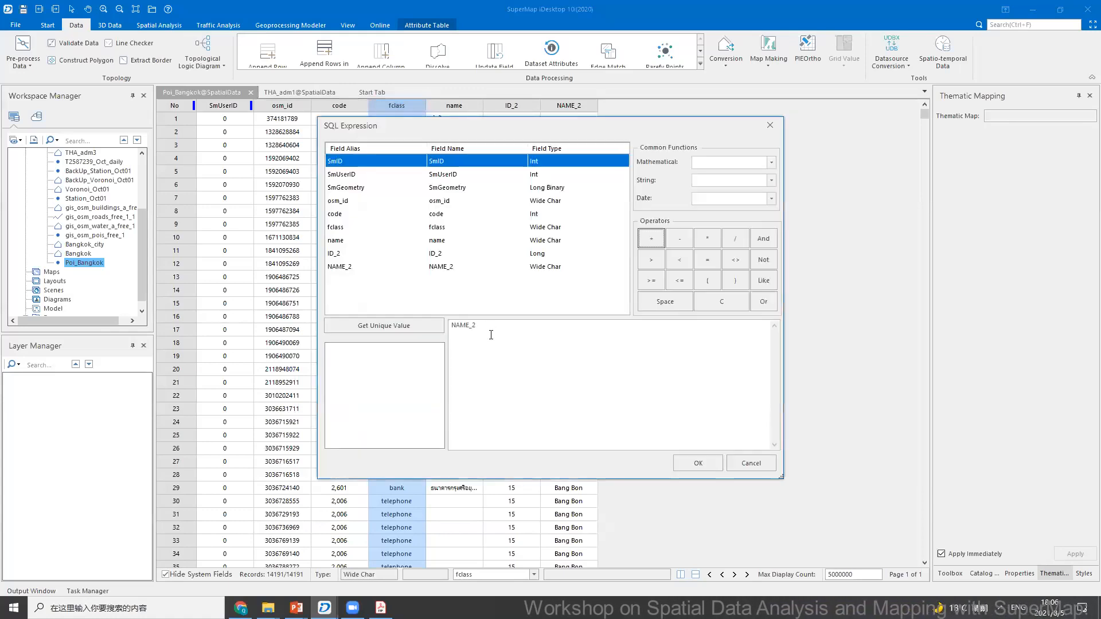
{"action": "left_click_drag", "start_coordinate": [488, 326], "coordinate": [454, 326]}
{"action": "key", "text": "Delete"}
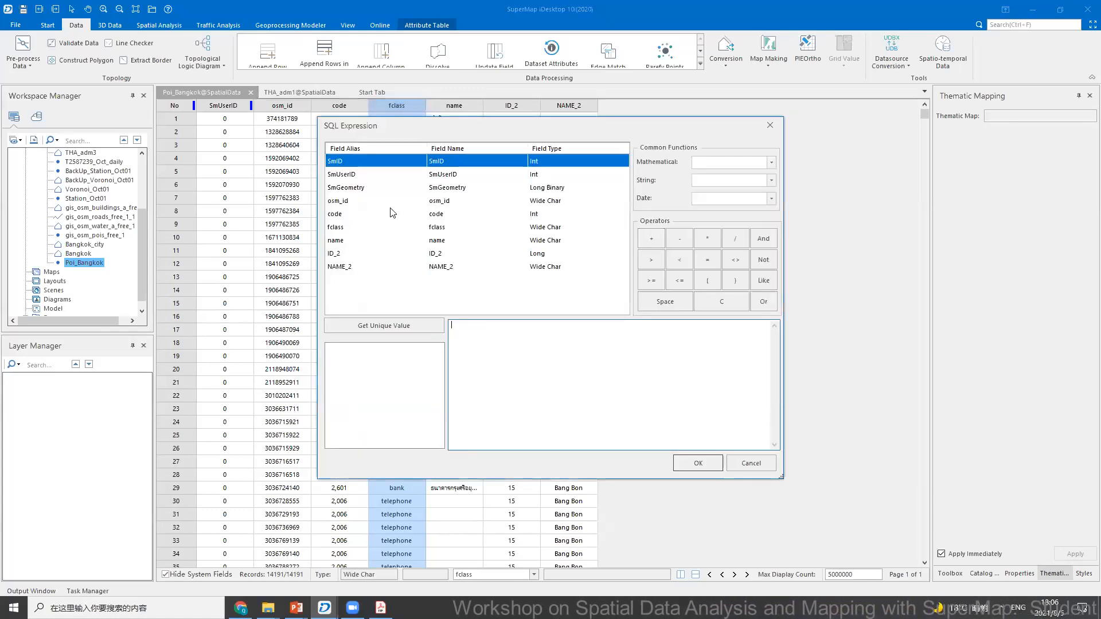
{"action": "left_click", "coordinate": [337, 228]}
{"action": "double_click", "coordinate": [337, 228]}
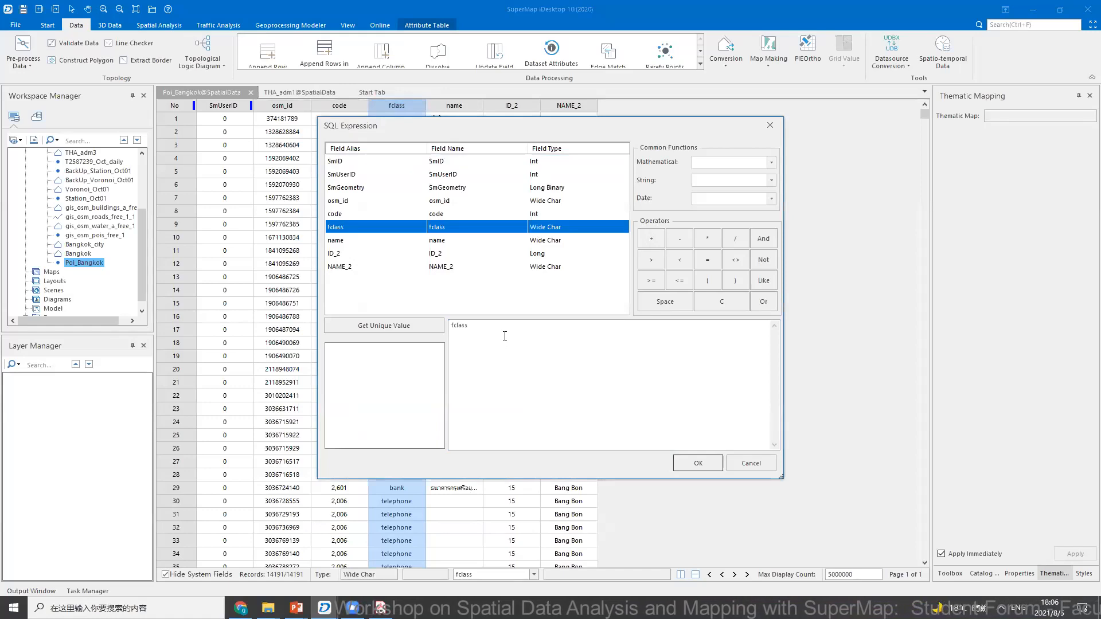
{"action": "left_click", "coordinate": [384, 324]}
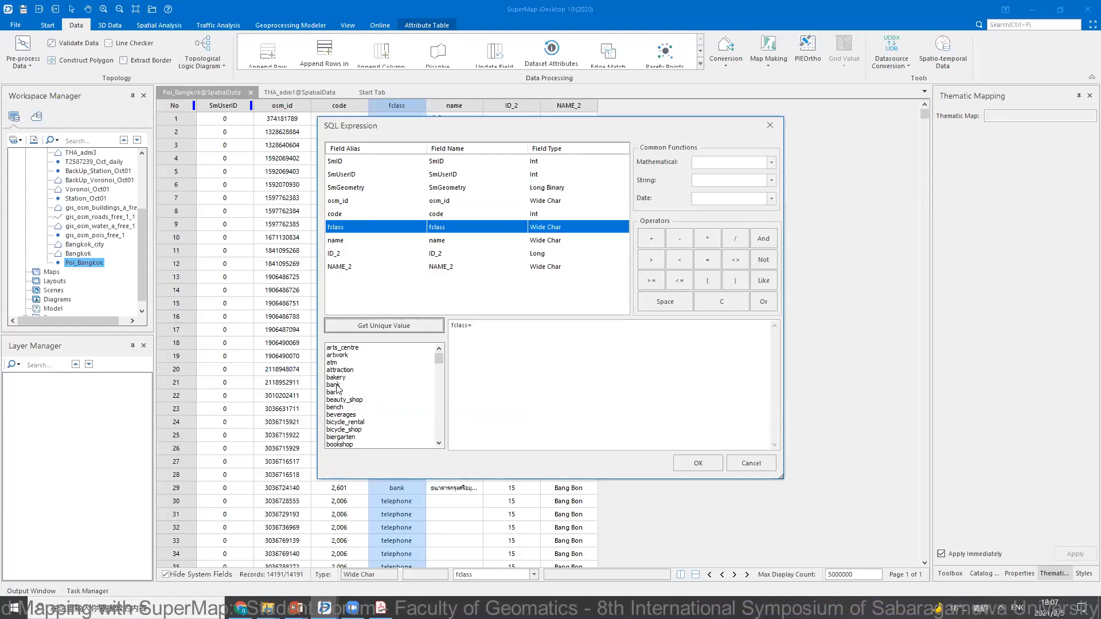
{"action": "double_click", "coordinate": [335, 385]}
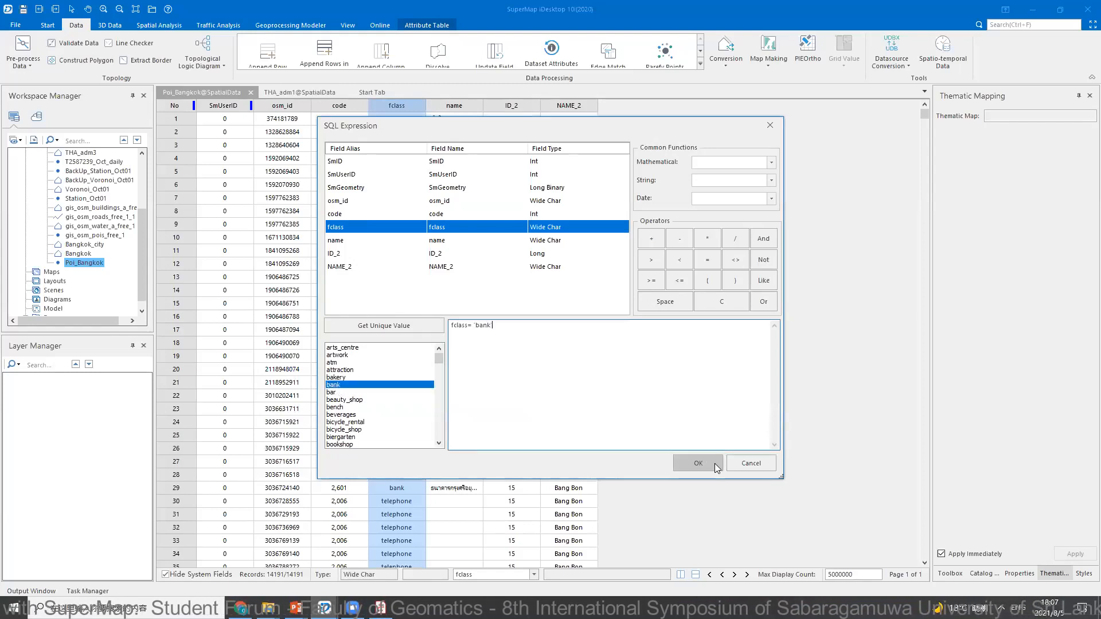
{"action": "left_click", "coordinate": [716, 463]}
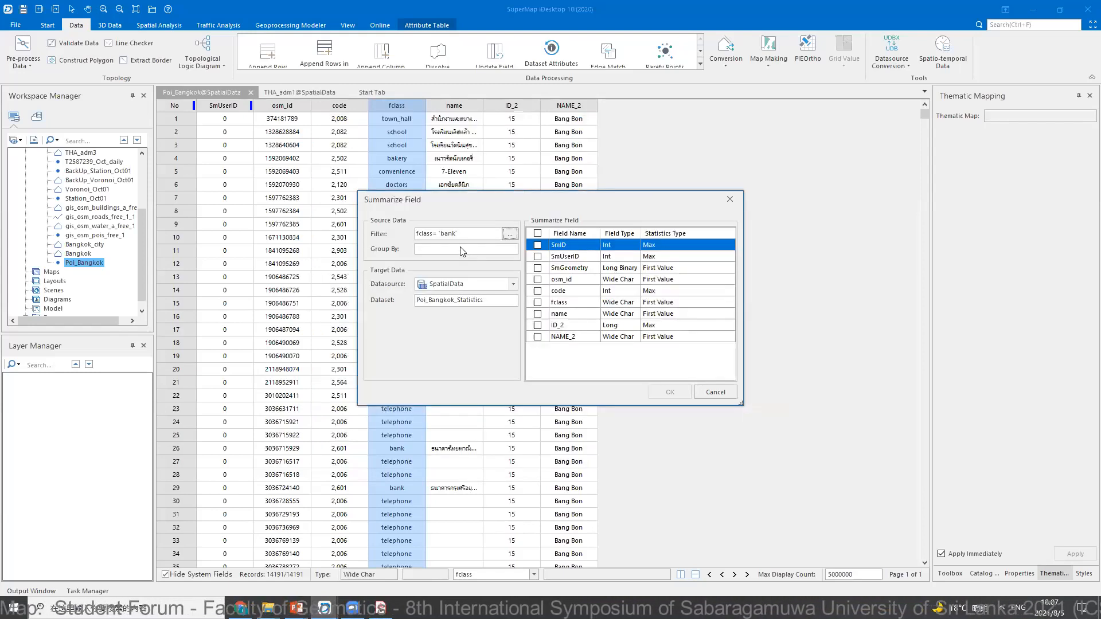
- Group the bank summary by the NAME_2 field
{"action": "left_click", "coordinate": [512, 251]}
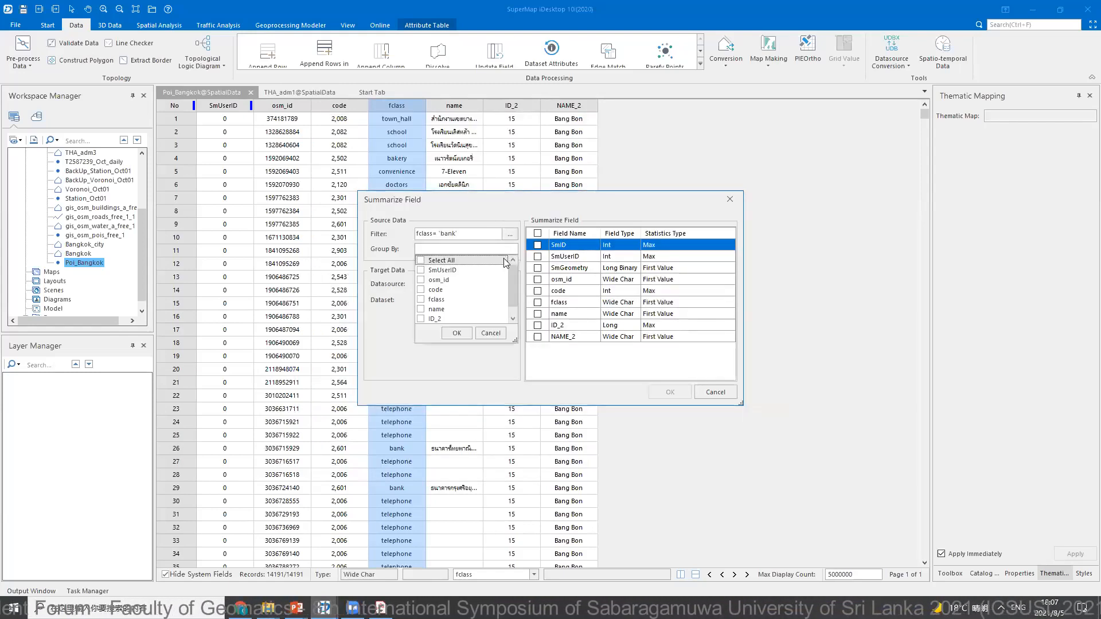
{"action": "left_click_drag", "start_coordinate": [511, 285], "coordinate": [513, 296]}
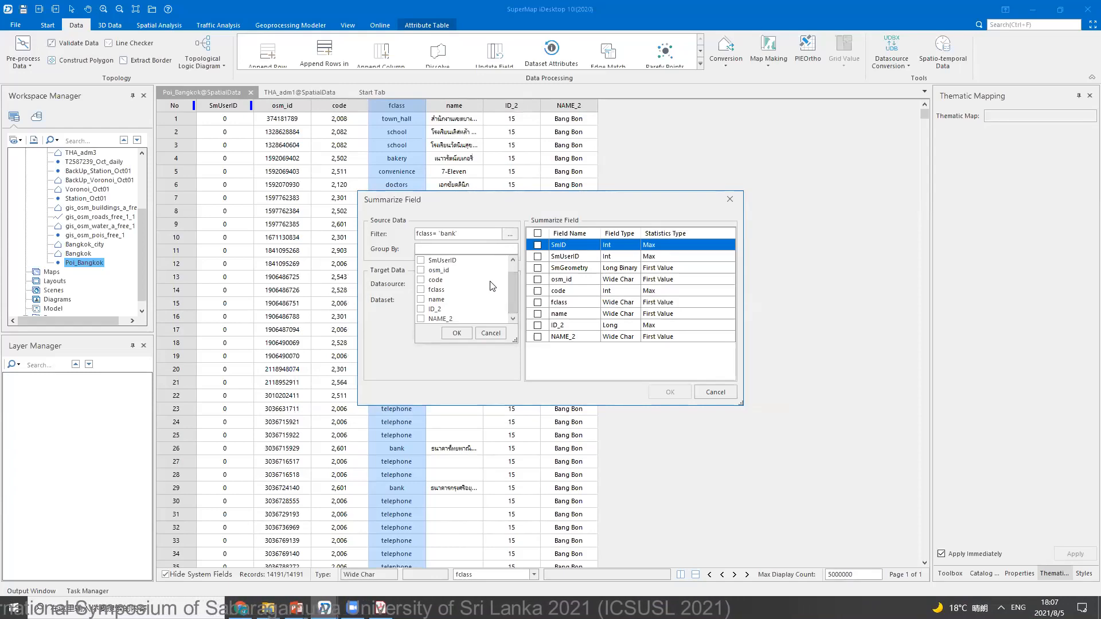
{"action": "left_click", "coordinate": [421, 319]}
{"action": "left_click", "coordinate": [457, 333]}
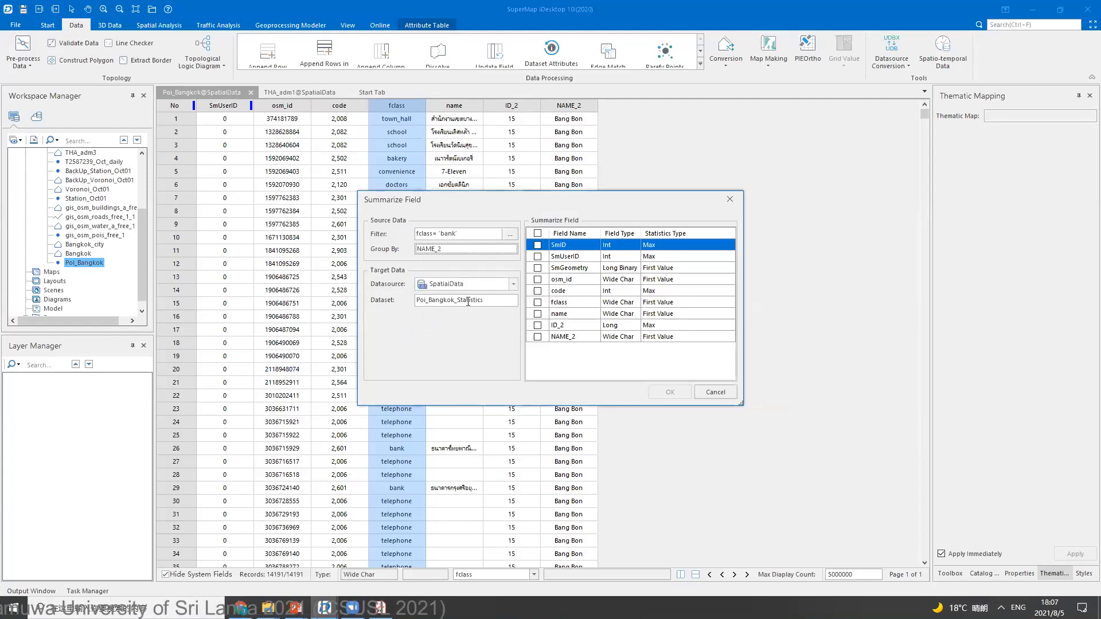
- Name the result dataset Poi_Bangkok_Statistics_bank, include fclass with First Value as the summarized field, and run the summary
{"action": "left_click", "coordinate": [495, 299]}
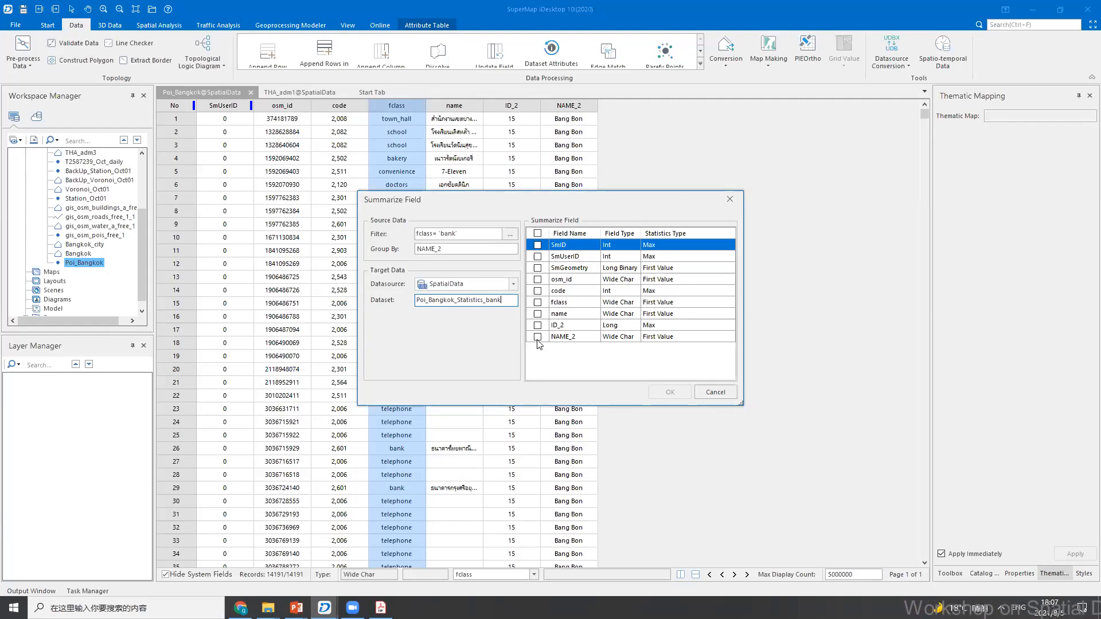
{"action": "left_click", "coordinate": [557, 304]}
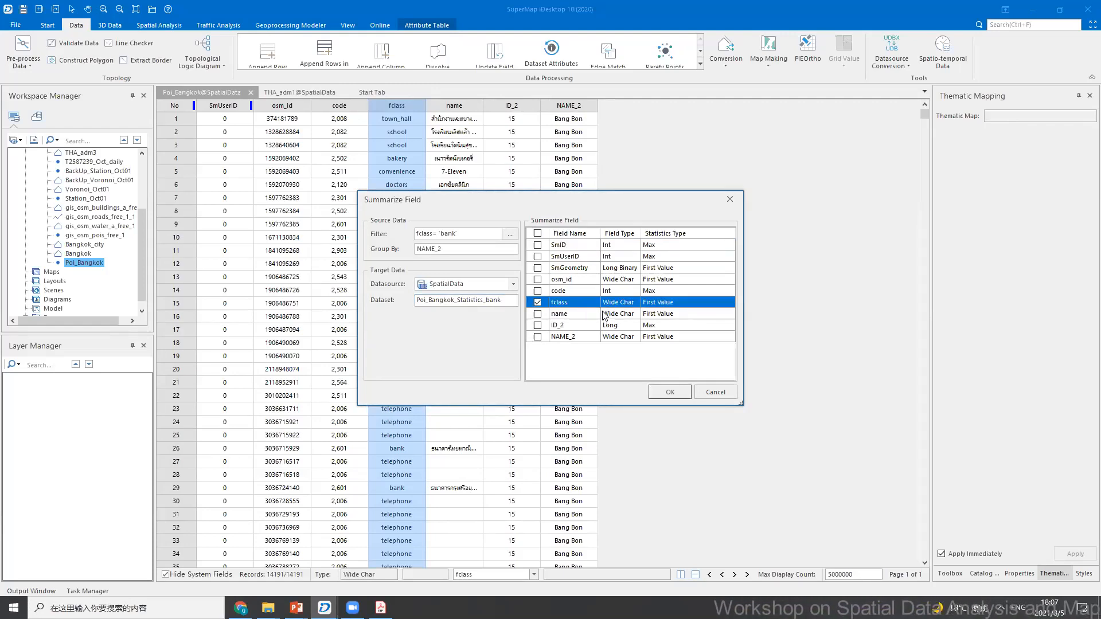
{"action": "left_click", "coordinate": [669, 393]}
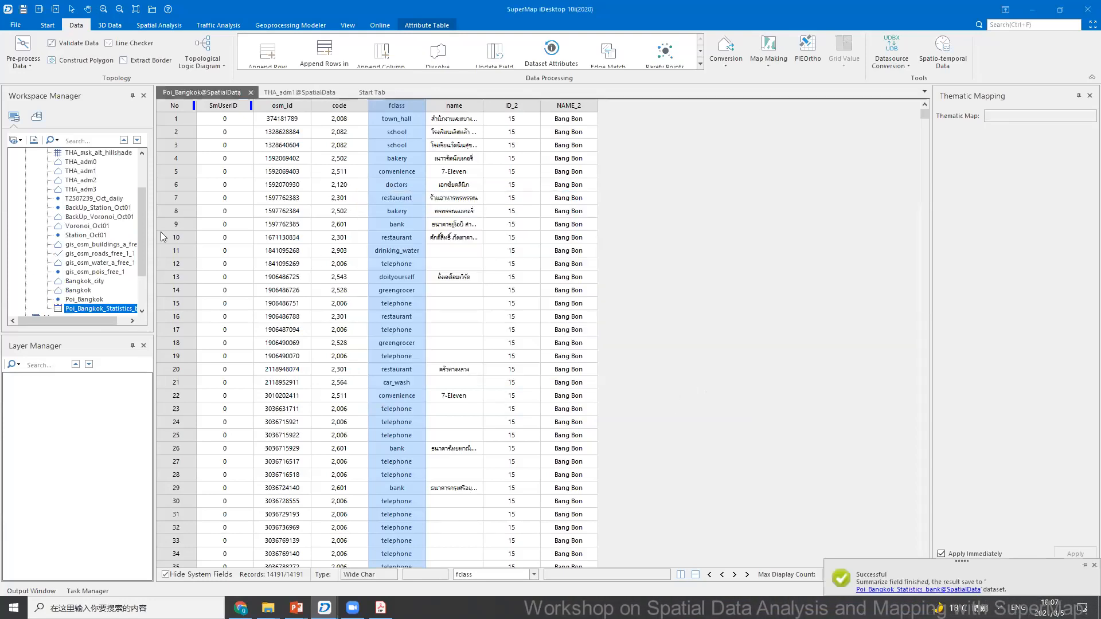
- Open the attribute table of Poi_Bangkok_Statistics_bank and review the bank count of each district
{"action": "scroll", "coordinate": [141, 229], "scroll_direction": "down", "scroll_amount": 2}
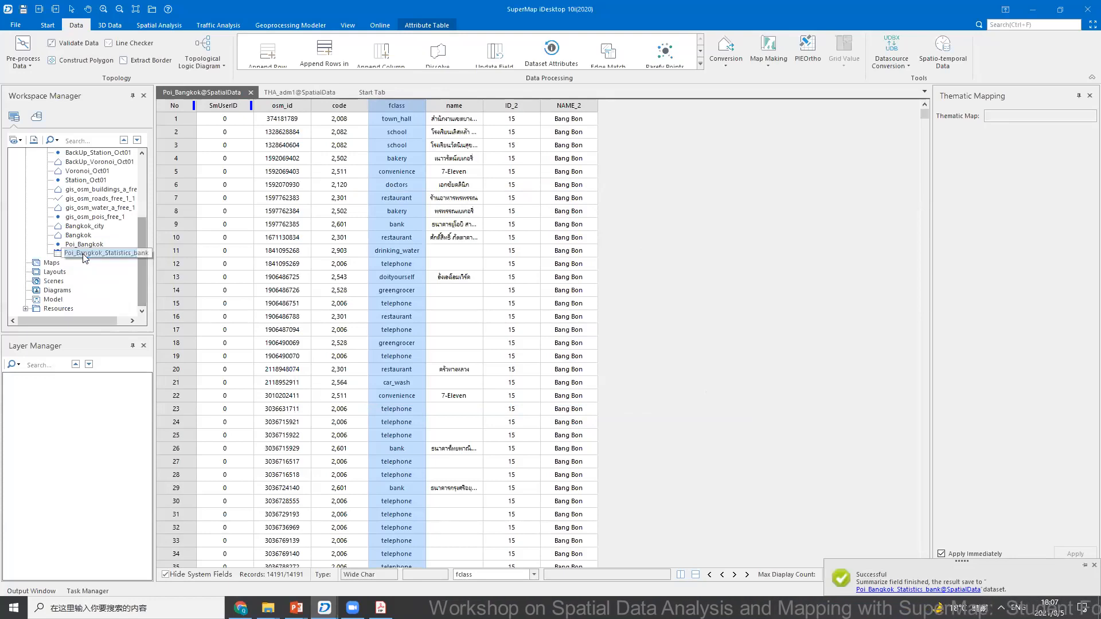
{"action": "right_click", "coordinate": [83, 258]}
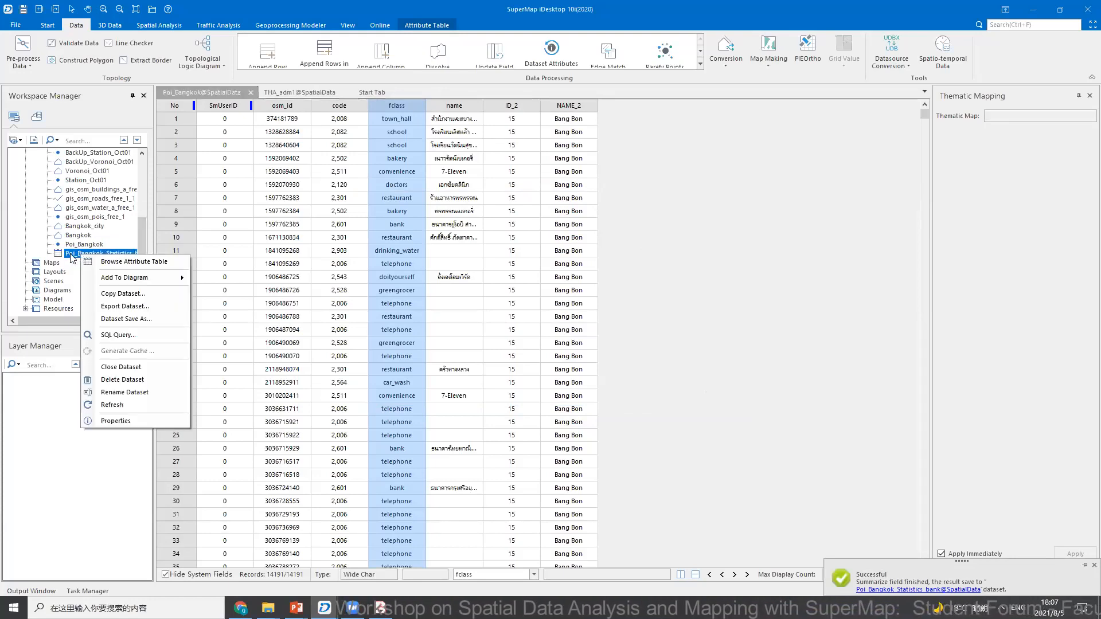
{"action": "left_click", "coordinate": [122, 263]}
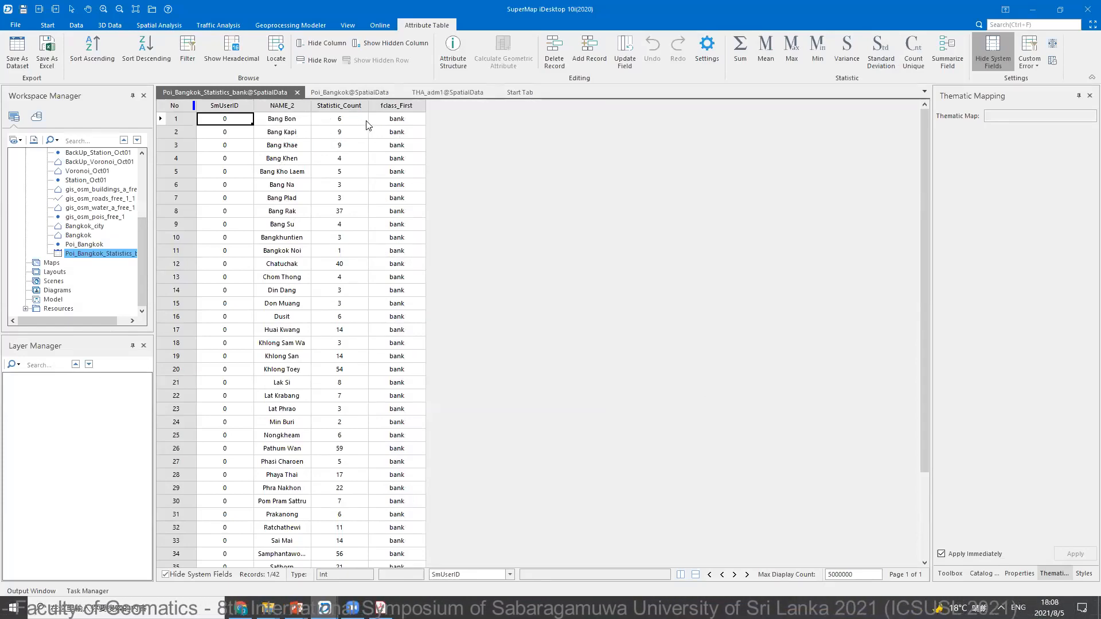
{"action": "scroll", "coordinate": [317, 392], "scroll_direction": "down", "scroll_amount": 3}
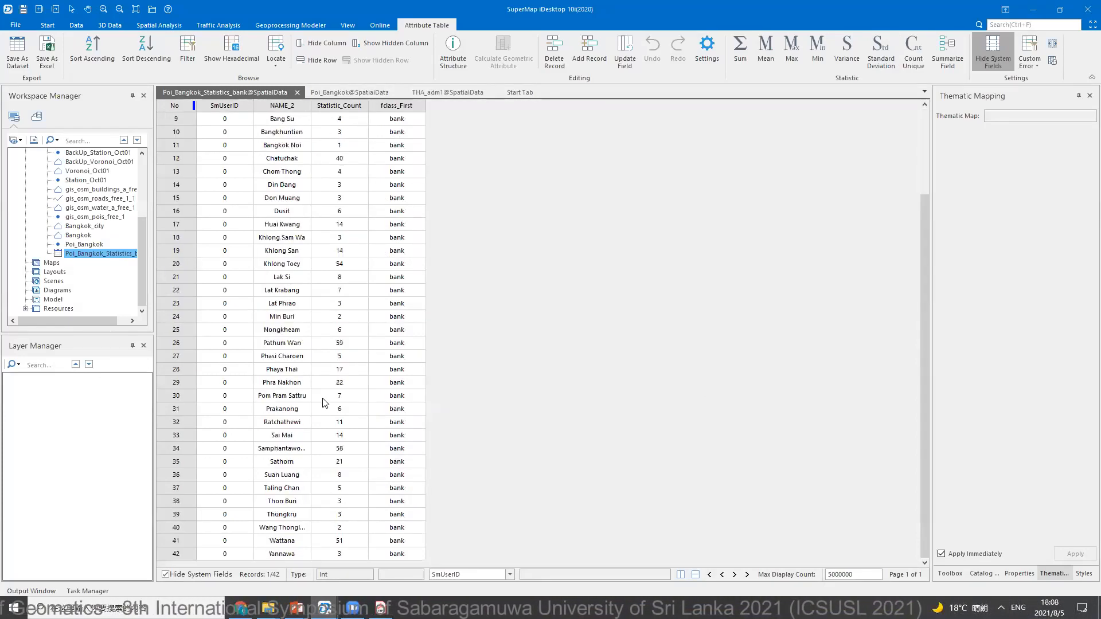
{"action": "scroll", "coordinate": [324, 402], "scroll_direction": "up", "scroll_amount": 3}
- Return to the Poi_Bangkok attribute table and open Summarize Field again for the fclass column
{"action": "left_click", "coordinate": [355, 91]}
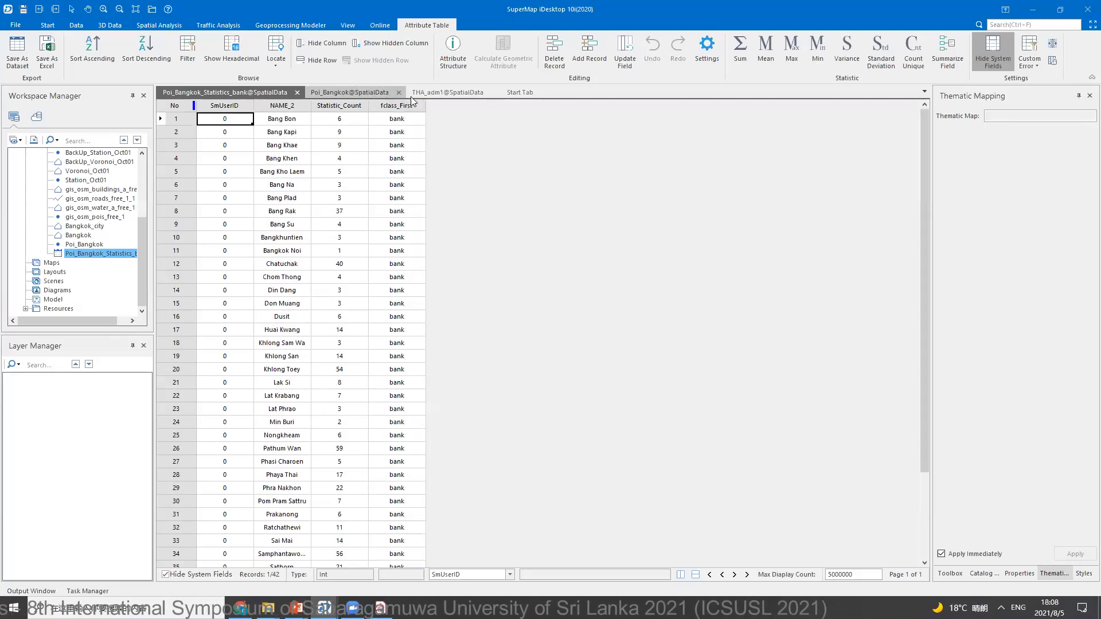
{"action": "left_click", "coordinate": [390, 106]}
{"action": "right_click", "coordinate": [390, 104]}
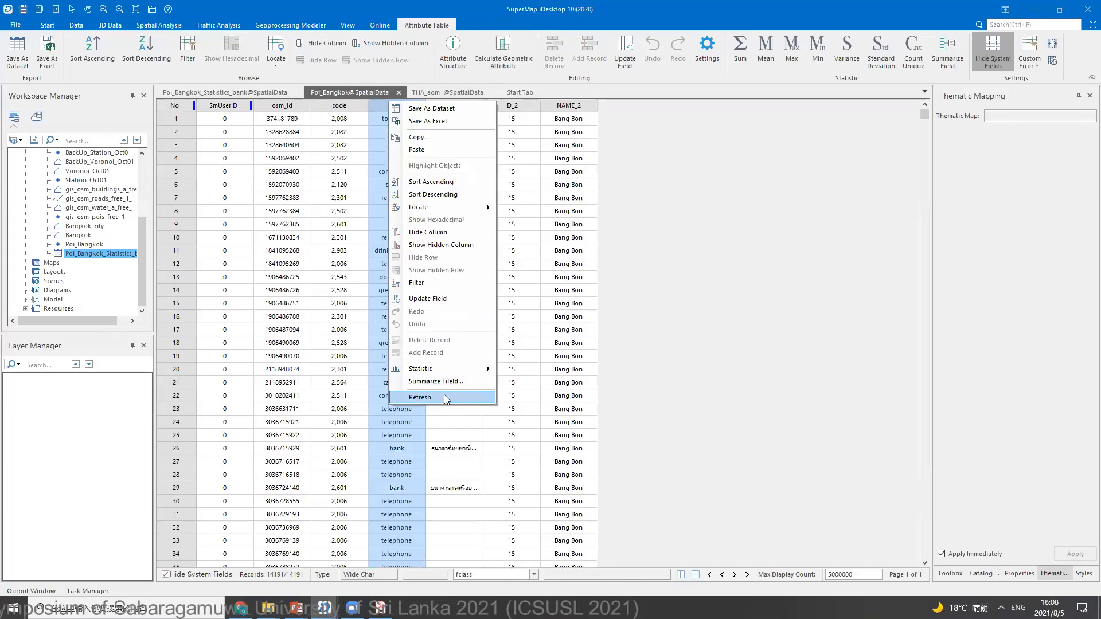
{"action": "left_click", "coordinate": [435, 382]}
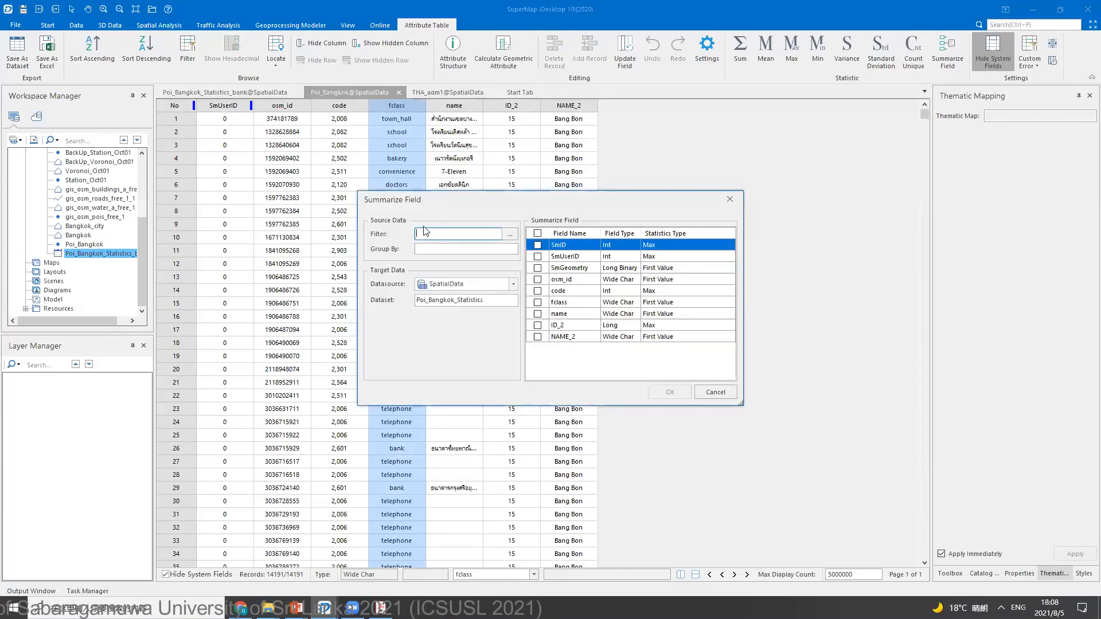
- Set the summary filter to the SQL expression fclass= 'hospital', taking hospital from the field's unique values
{"action": "left_click", "coordinate": [509, 235]}
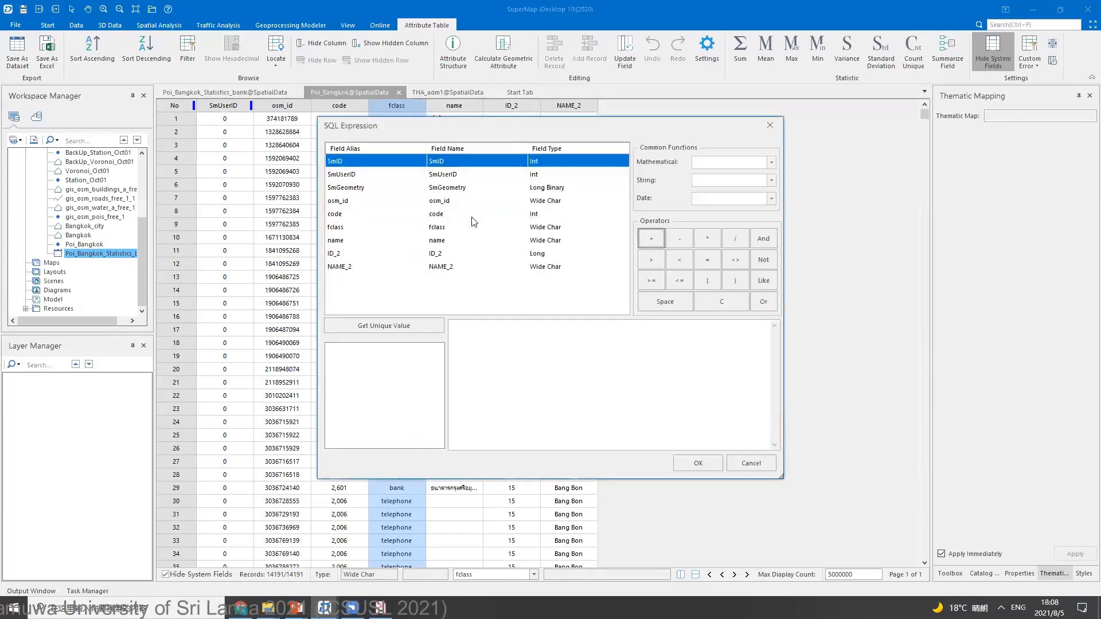
{"action": "double_click", "coordinate": [340, 229]}
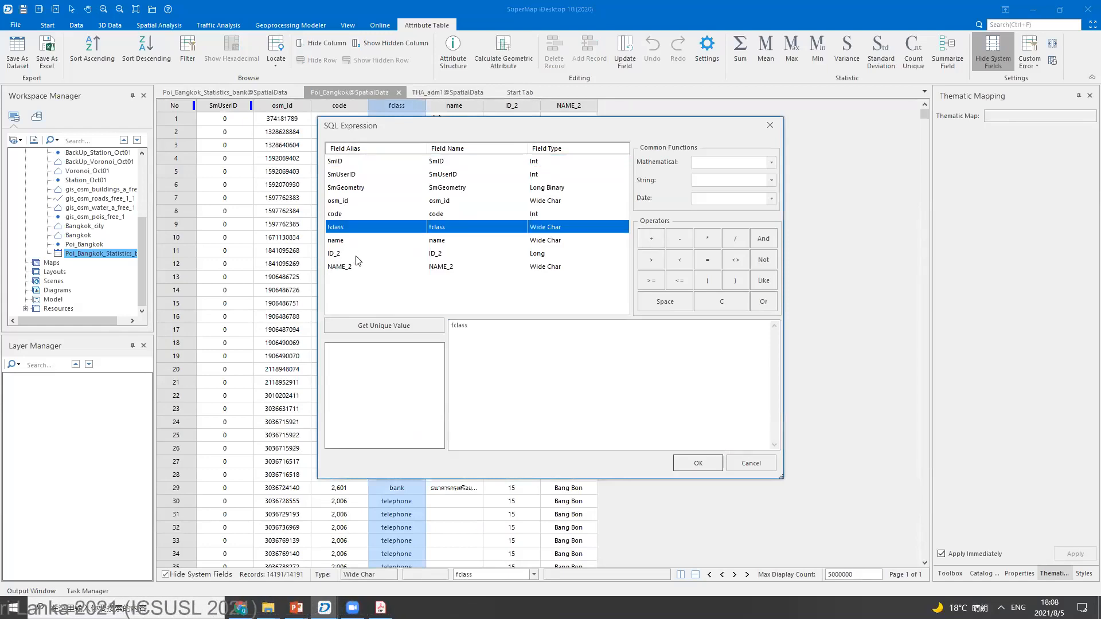
{"action": "left_click", "coordinate": [479, 328]}
{"action": "type", "text": "="}
{"action": "left_click", "coordinate": [405, 325]}
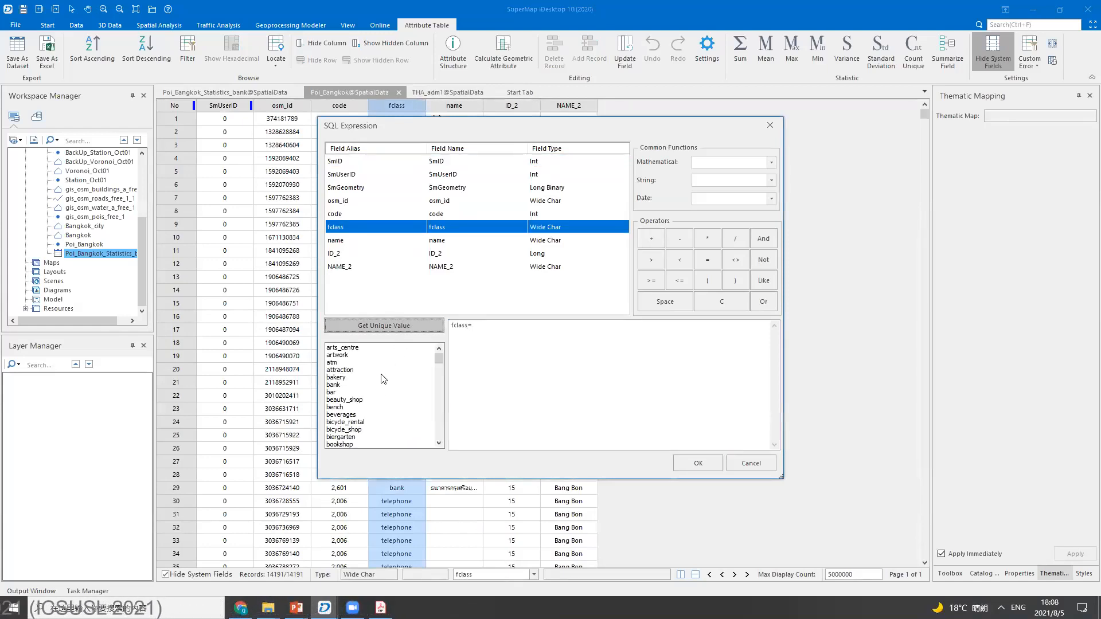
{"action": "scroll", "coordinate": [370, 414], "scroll_direction": "down", "scroll_amount": 6}
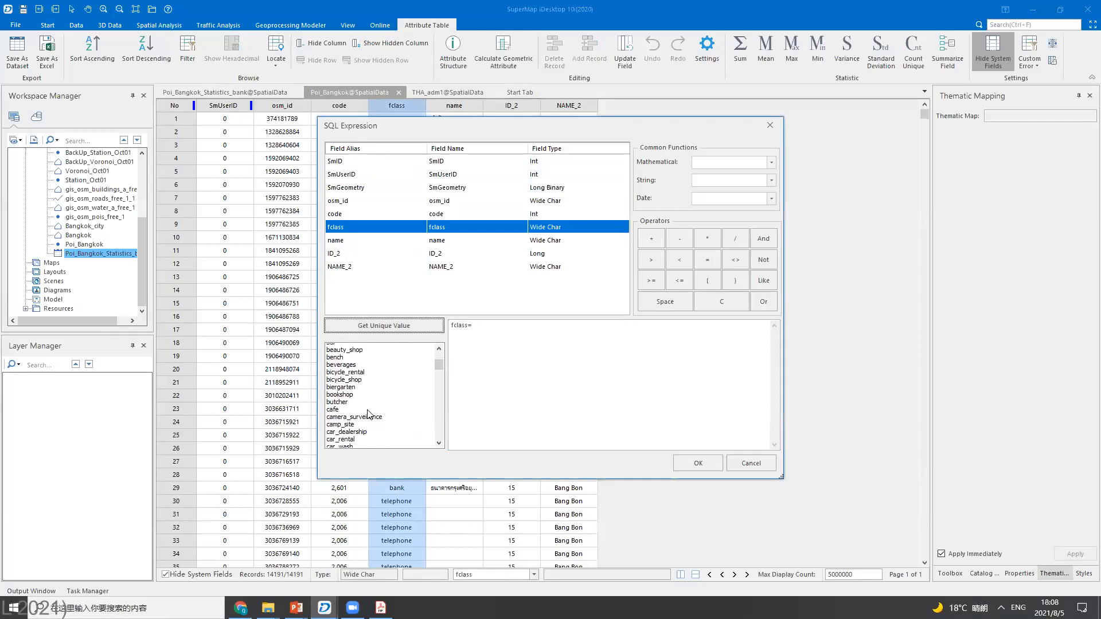
{"action": "scroll", "coordinate": [369, 415], "scroll_direction": "down", "scroll_amount": 6}
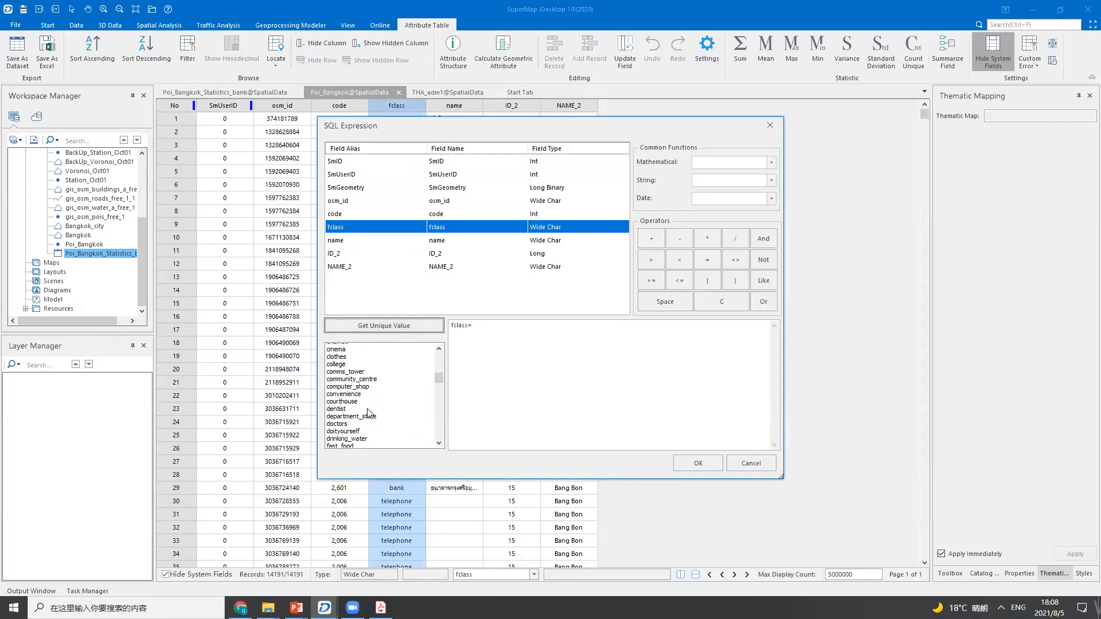
{"action": "scroll", "coordinate": [369, 413], "scroll_direction": "down", "scroll_amount": 1}
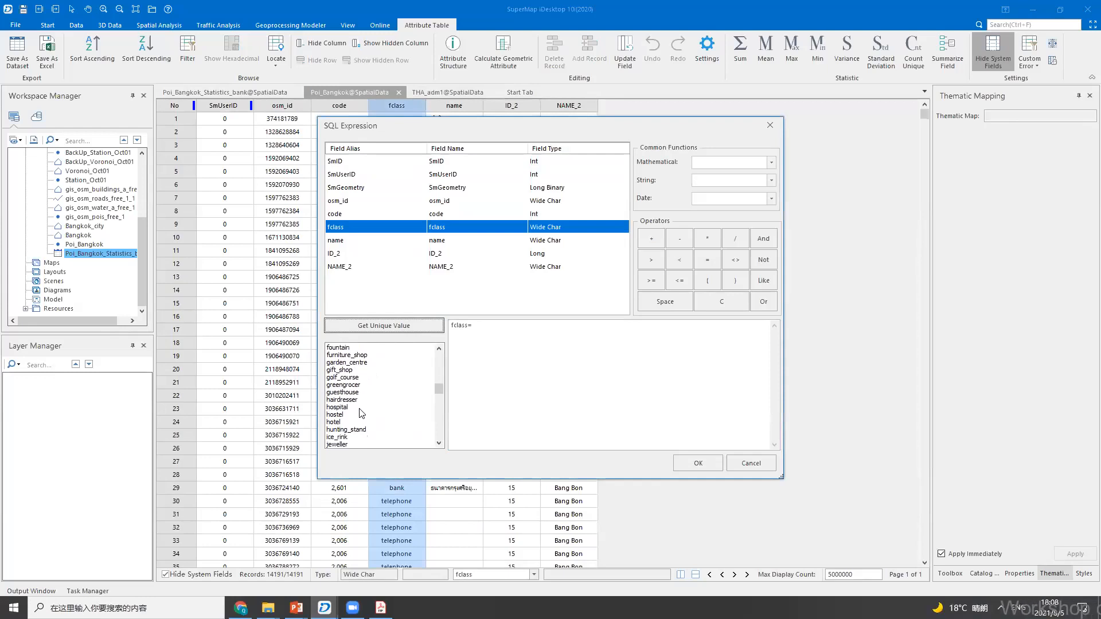
{"action": "double_click", "coordinate": [341, 407]}
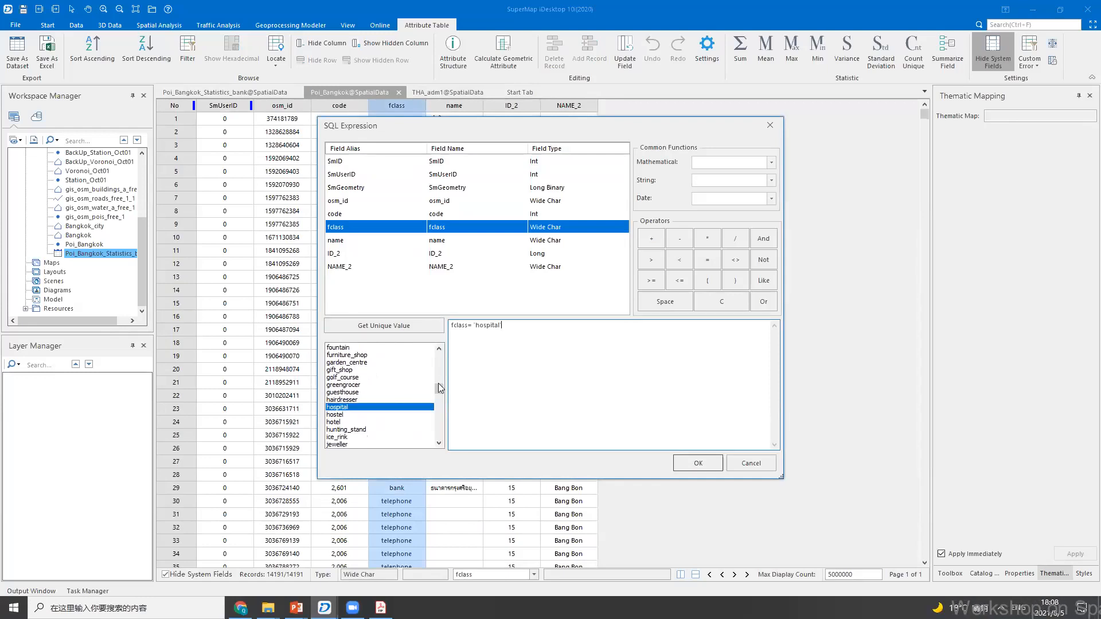
{"action": "left_click", "coordinate": [698, 463]}
- Group the hospital summary by the NAME_2 field
{"action": "left_click", "coordinate": [445, 250]}
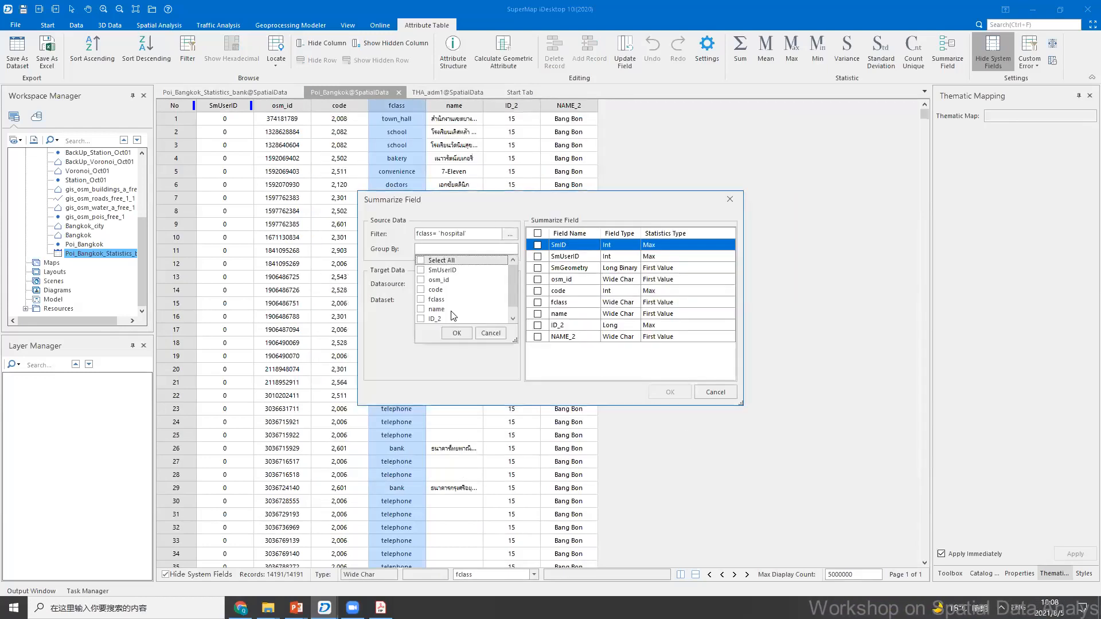
{"action": "scroll", "coordinate": [453, 315], "scroll_direction": "down", "scroll_amount": 1}
{"action": "left_click", "coordinate": [421, 319]}
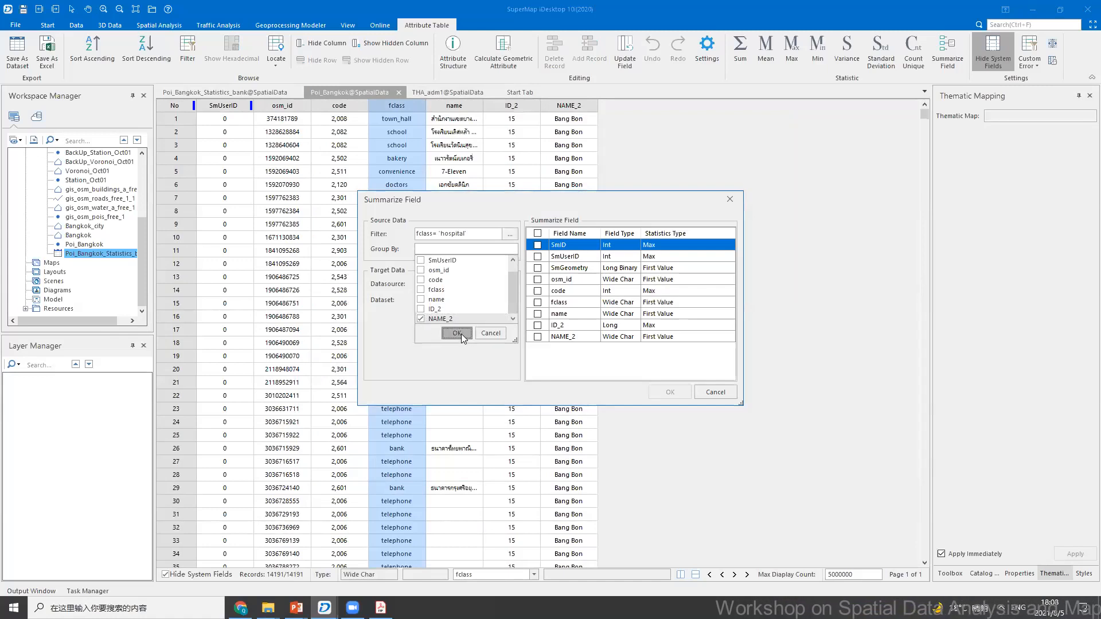
{"action": "left_click", "coordinate": [457, 333]}
- Name the result dataset Poi_Bangkok_Statistics_hospital, include fclass with First Value as the summarized field, and run the summary
{"action": "left_click", "coordinate": [494, 299]}
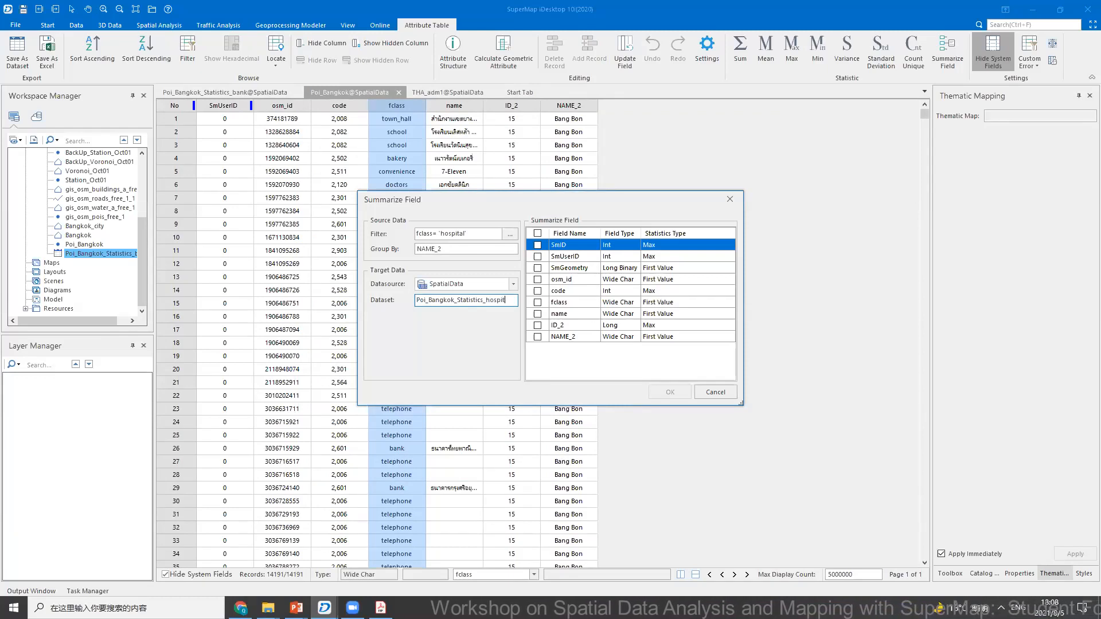
{"action": "left_click", "coordinate": [537, 303]}
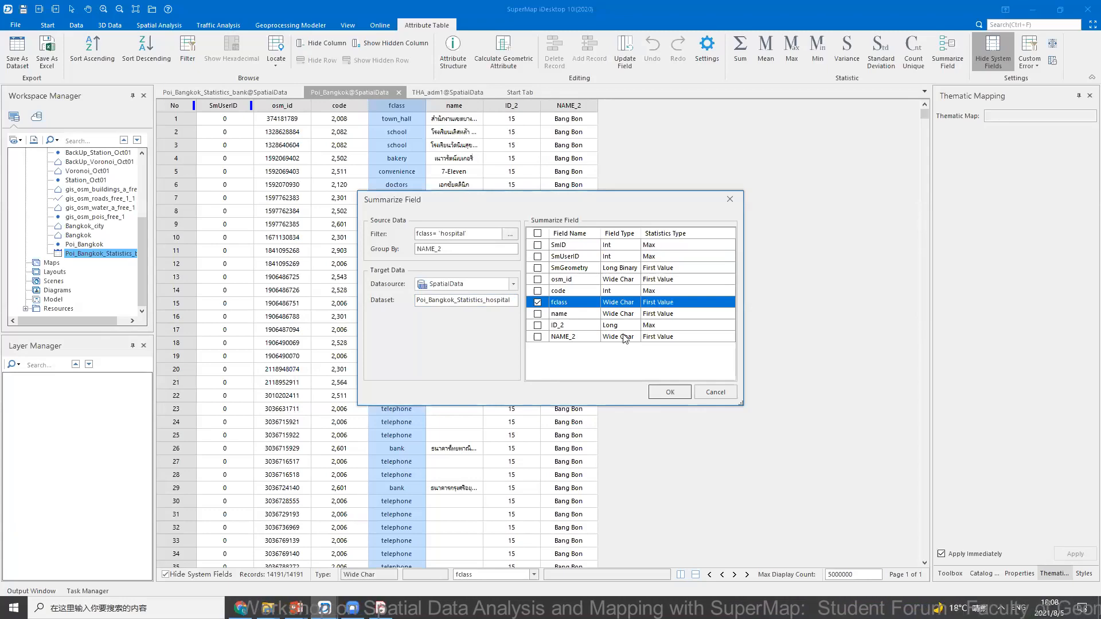
{"action": "left_click", "coordinate": [669, 393]}
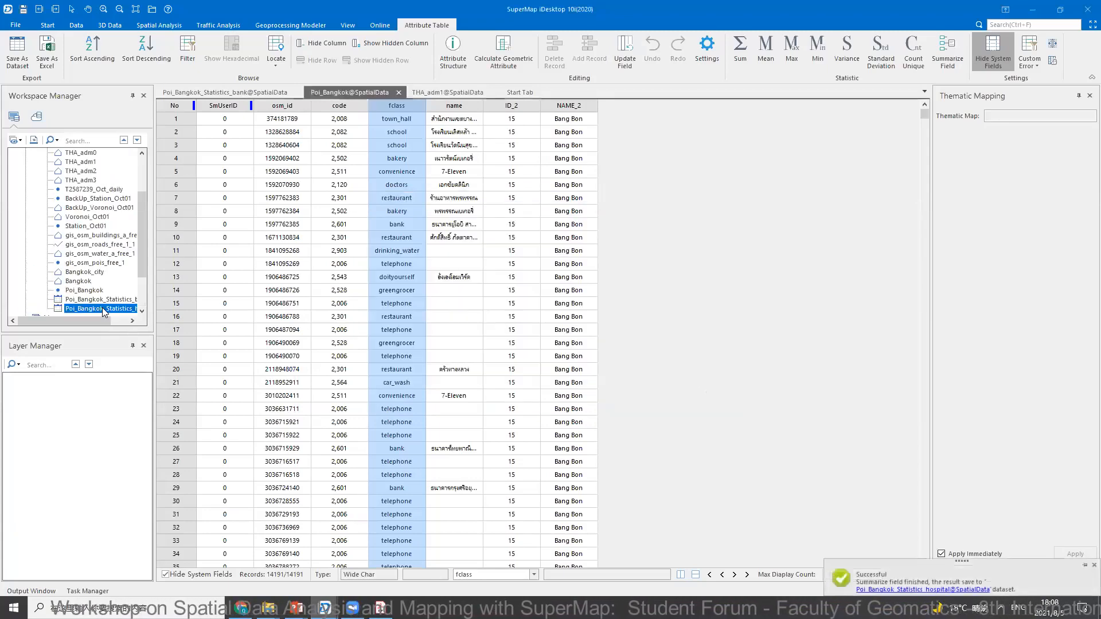
- Start another Summarize Field on the fclass column and filter it with the SQL expression fclass= 'restaurant'
{"action": "right_click", "coordinate": [396, 106]}
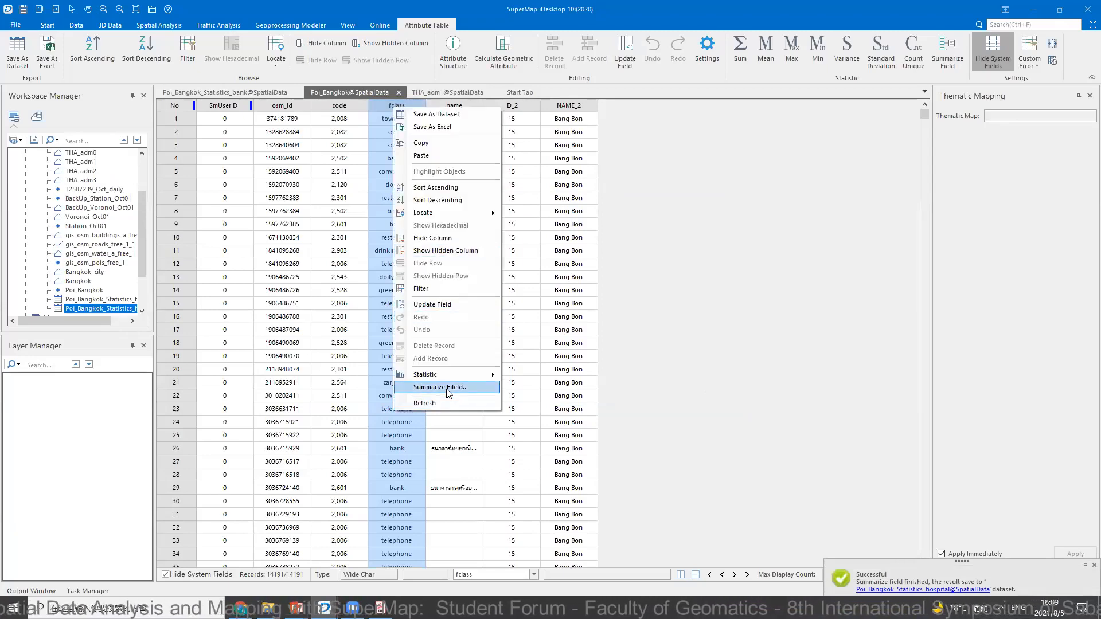
{"action": "left_click", "coordinate": [446, 388]}
{"action": "left_click", "coordinate": [514, 231]}
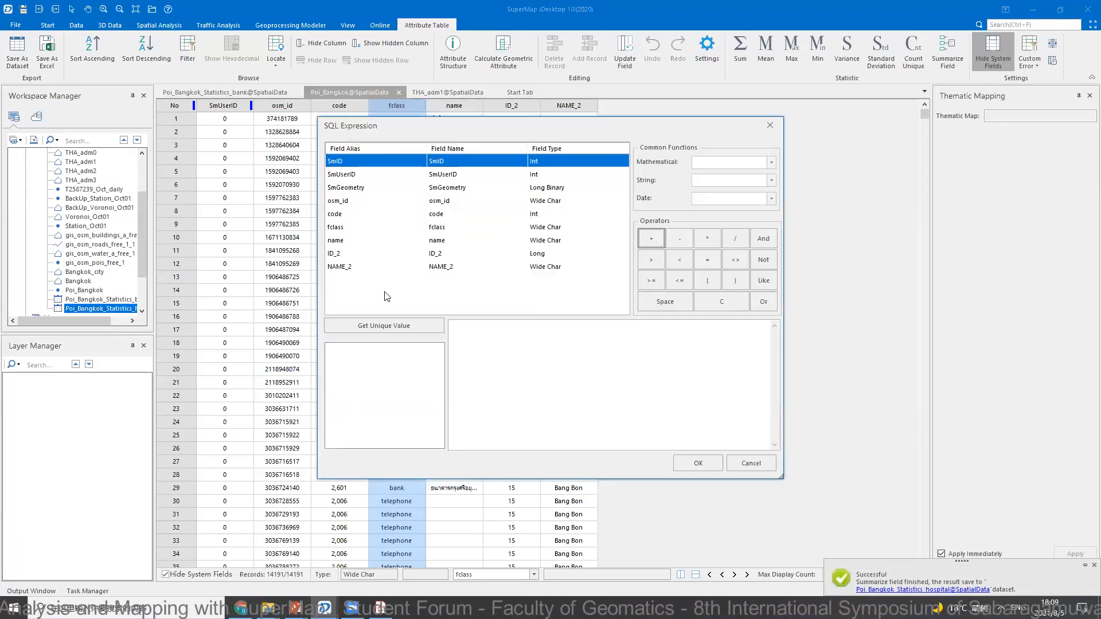
{"action": "left_click", "coordinate": [465, 336]}
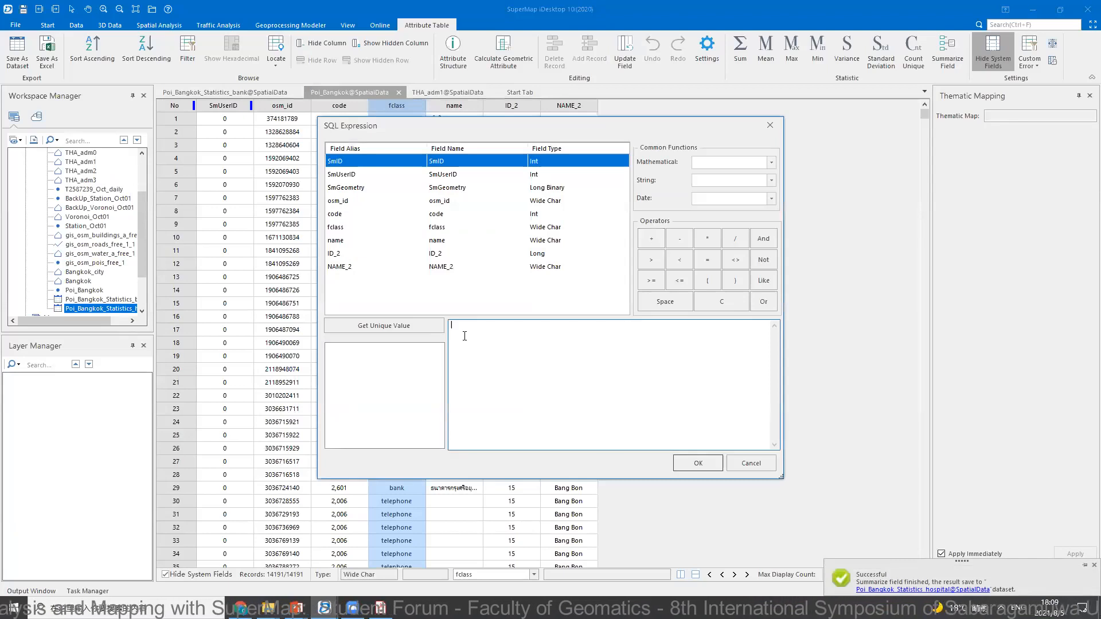
{"action": "double_click", "coordinate": [337, 229]}
{"action": "left_click", "coordinate": [352, 326]}
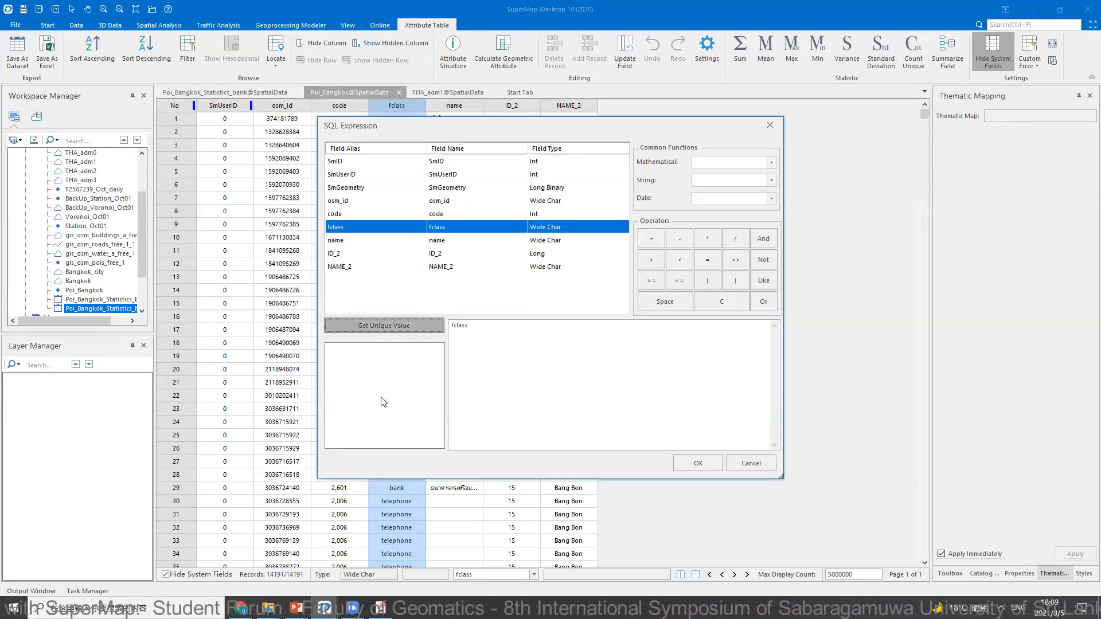
{"action": "scroll", "coordinate": [383, 405], "scroll_direction": "down", "scroll_amount": 20}
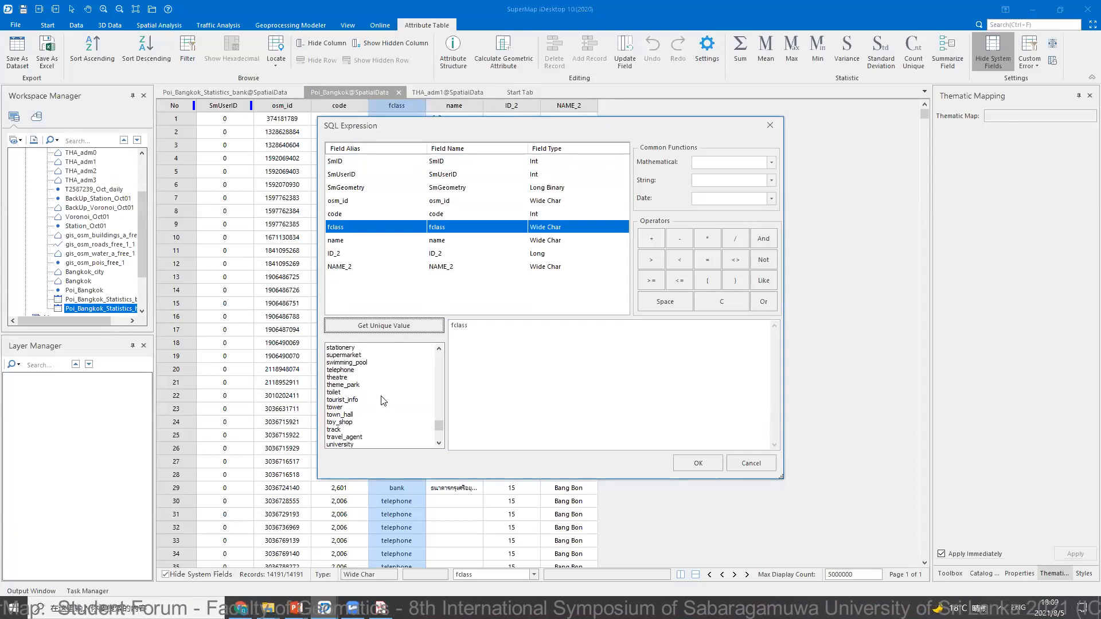
{"action": "scroll", "coordinate": [384, 401], "scroll_direction": "down", "scroll_amount": 1}
{"action": "scroll", "coordinate": [373, 404], "scroll_direction": "up", "scroll_amount": 5}
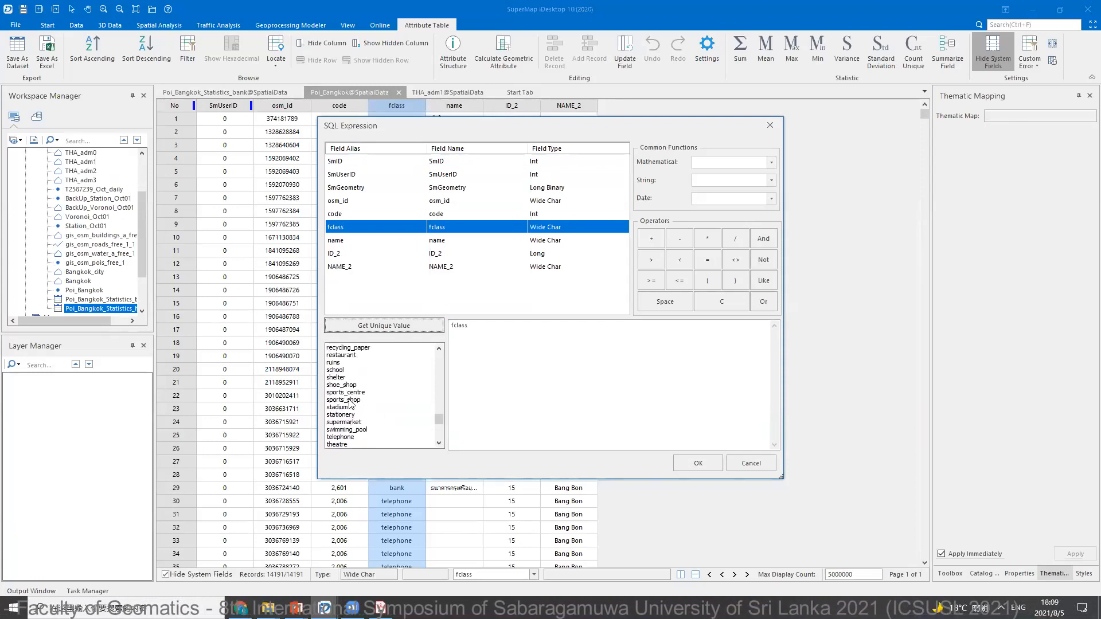
{"action": "scroll", "coordinate": [355, 401], "scroll_direction": "up", "scroll_amount": 3}
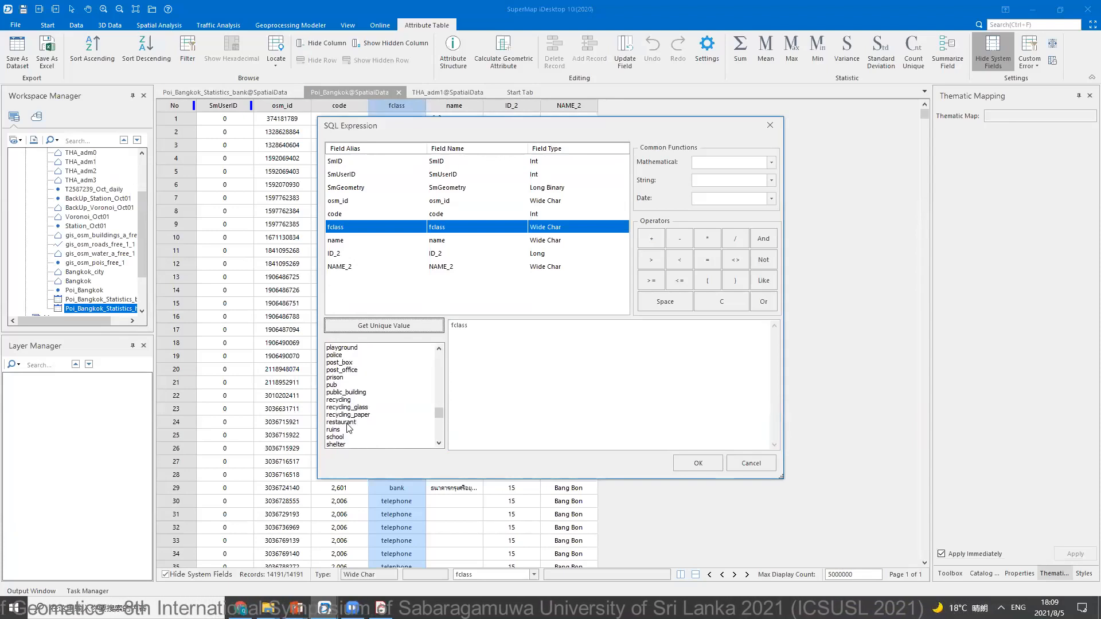
{"action": "left_click", "coordinate": [498, 337]}
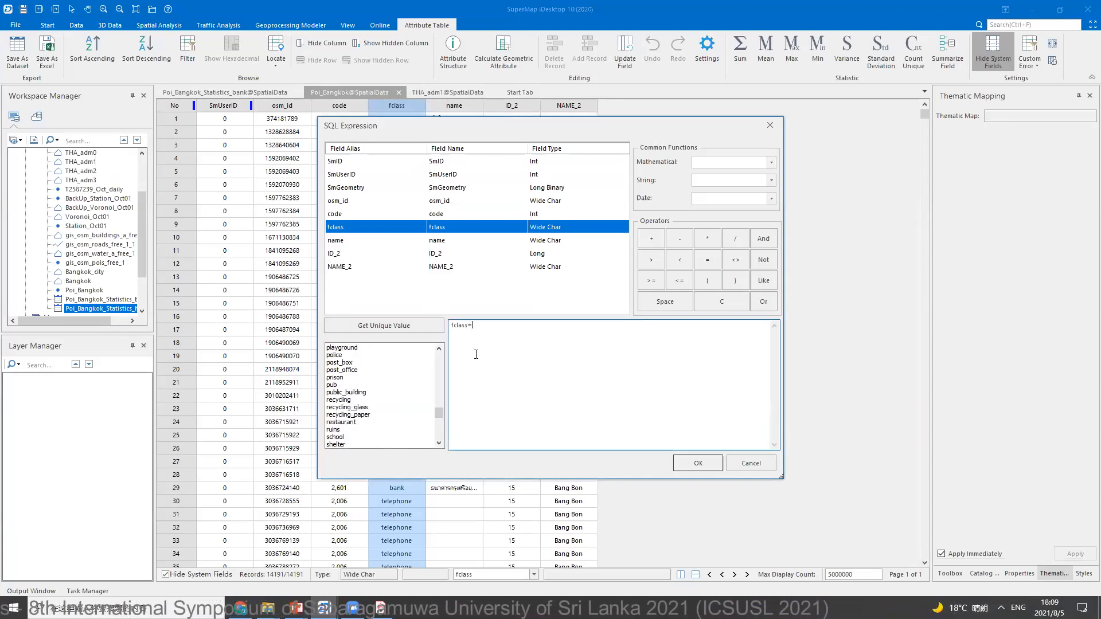
{"action": "double_click", "coordinate": [340, 423]}
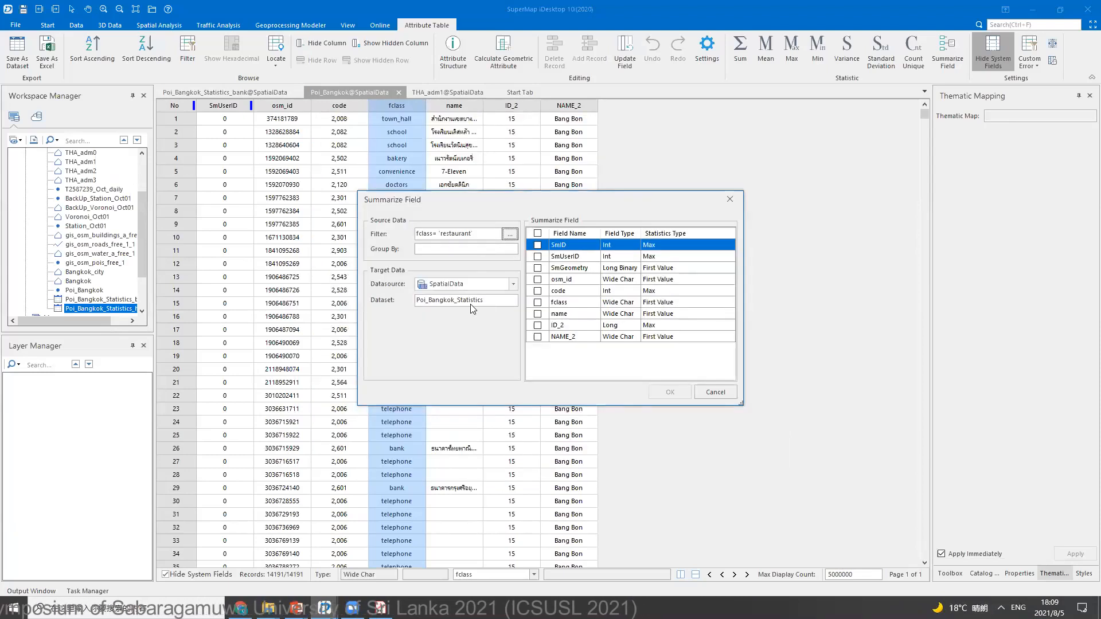
- Group the restaurant summary by the NAME_2 field
{"action": "left_click", "coordinate": [447, 248]}
{"action": "left_click", "coordinate": [424, 319]}
{"action": "left_click", "coordinate": [461, 334]}
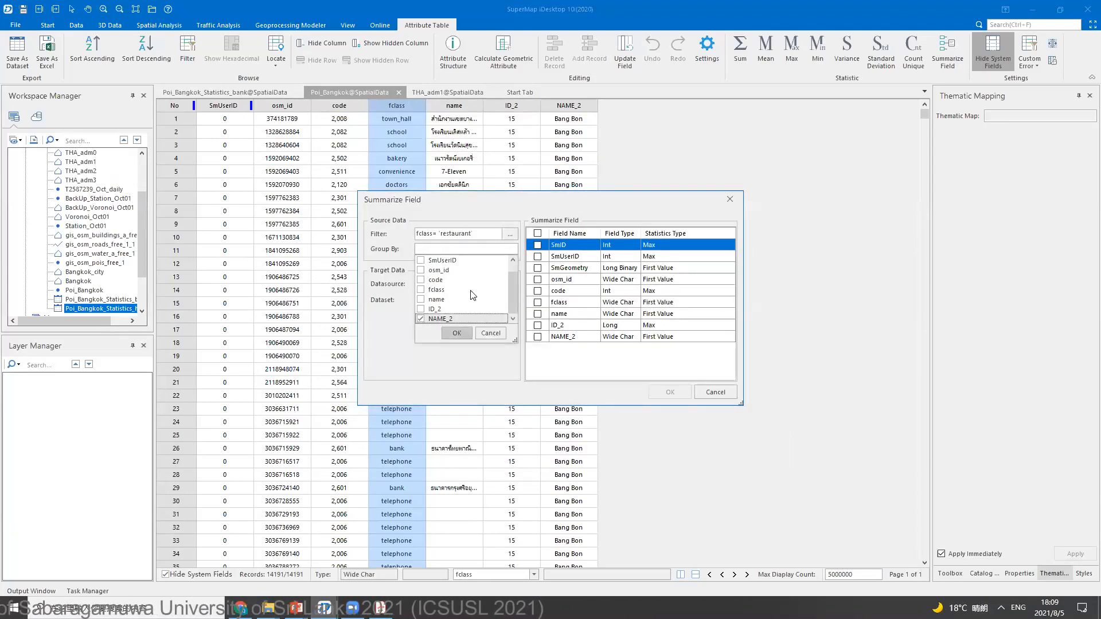
- Name the result dataset Poi_Bangkok_Statistics_restaurant, include fclass with First Value as the summarized field, and run the summary
{"action": "left_click", "coordinate": [493, 303]}
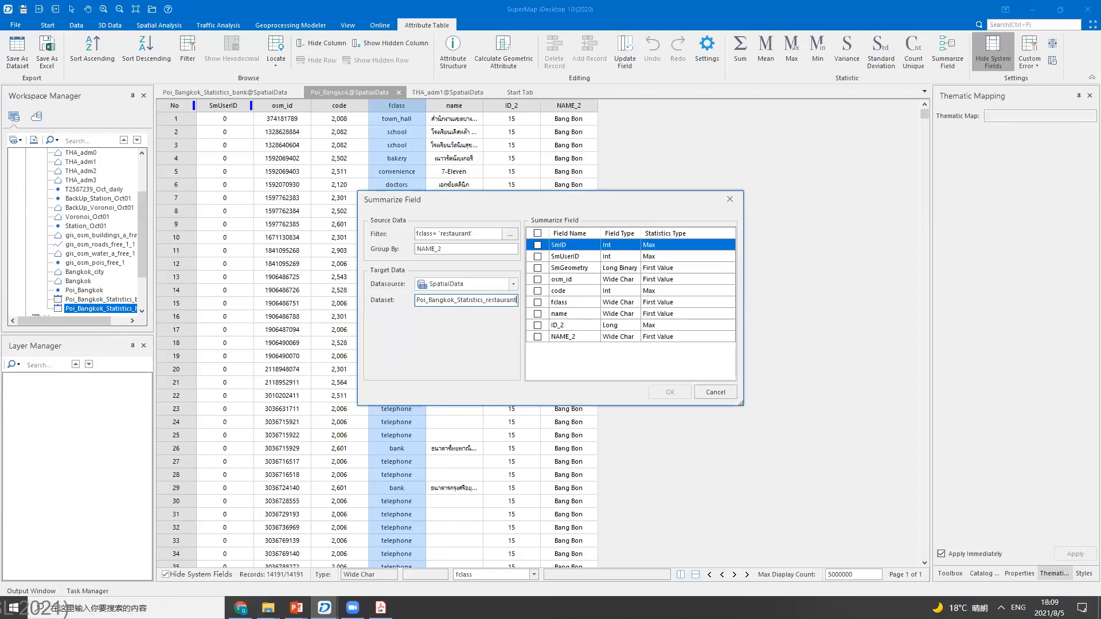
{"action": "left_click", "coordinate": [538, 303]}
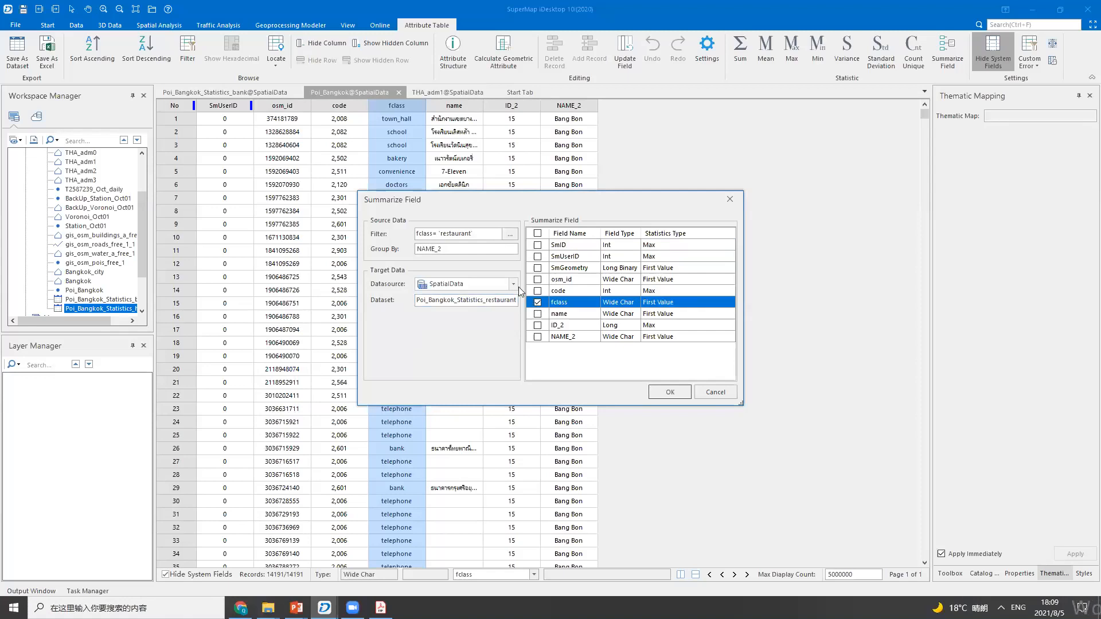
{"action": "left_click", "coordinate": [670, 394]}
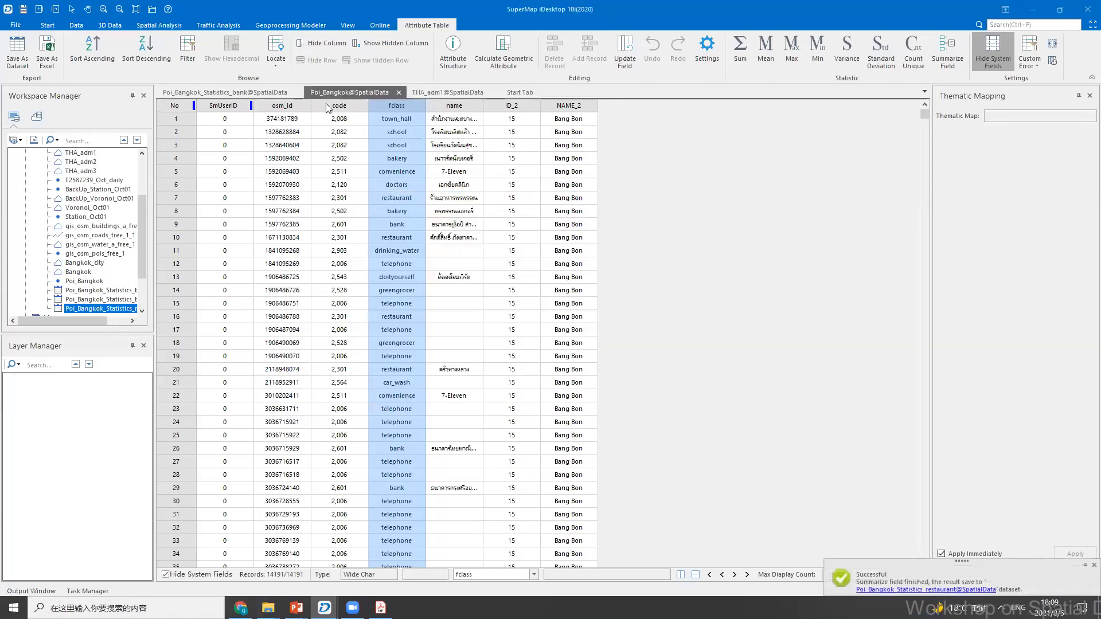
- Open Summarize Field once more for the fclass column of Poi_Bangkok and bring up its SQL filter expression editor
{"action": "right_click", "coordinate": [388, 111]}
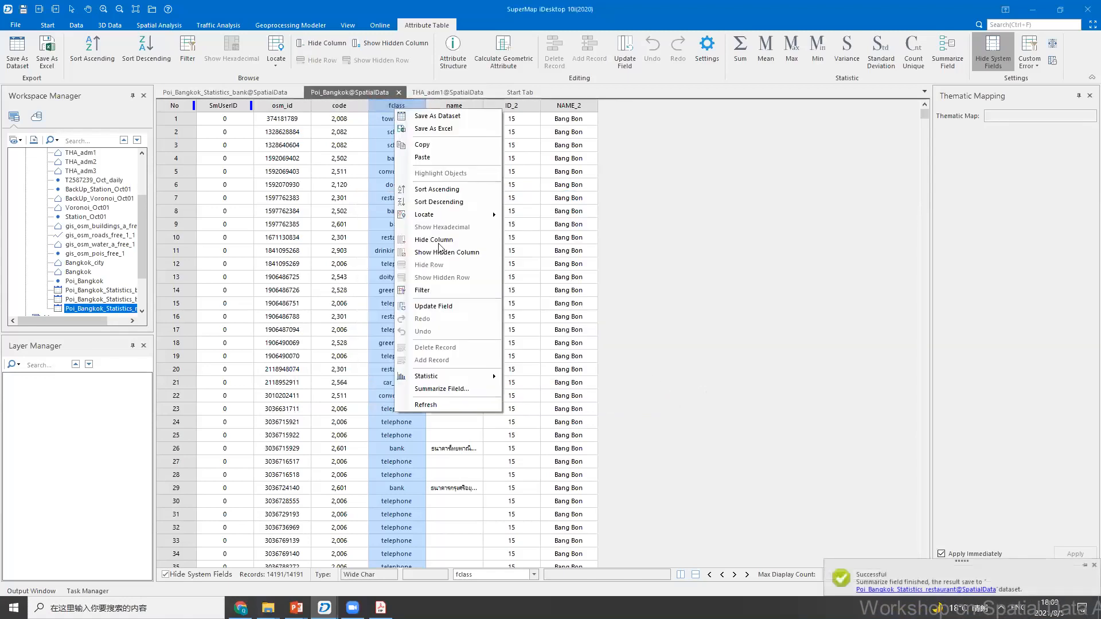
{"action": "left_click", "coordinate": [446, 395]}
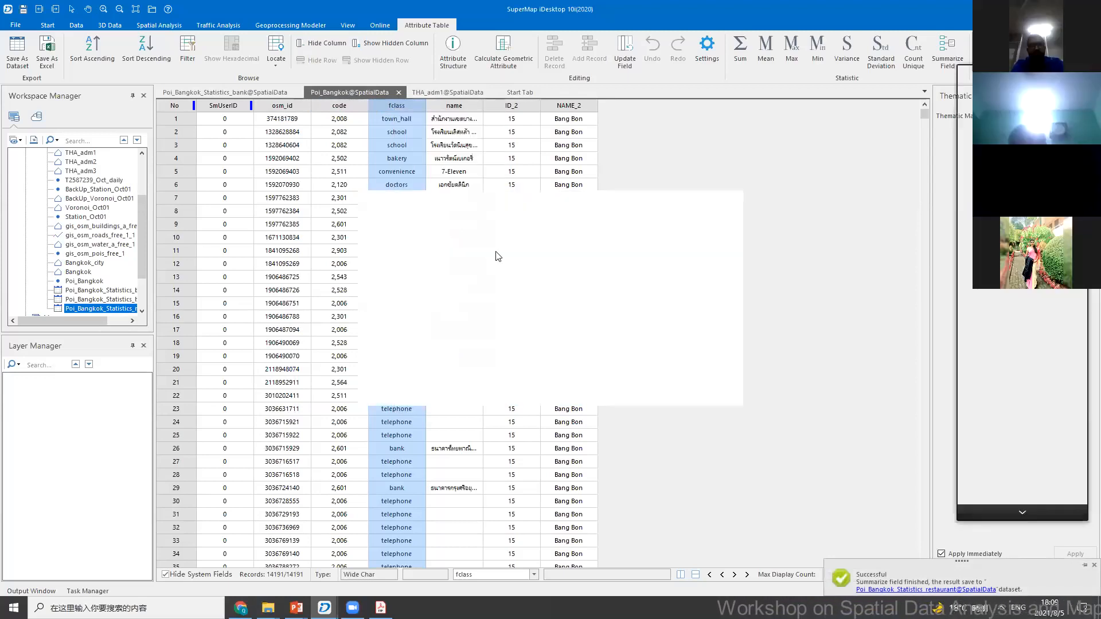
{"action": "left_click", "coordinate": [508, 235]}
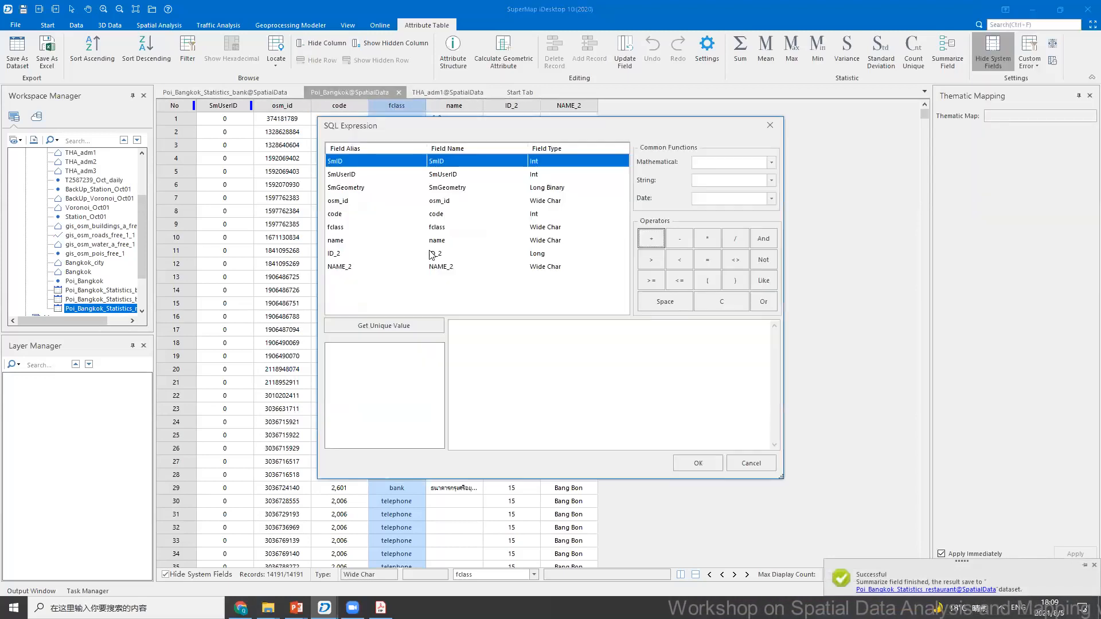
{"action": "left_click", "coordinate": [474, 336]}
{"action": "double_click", "coordinate": [339, 228]}
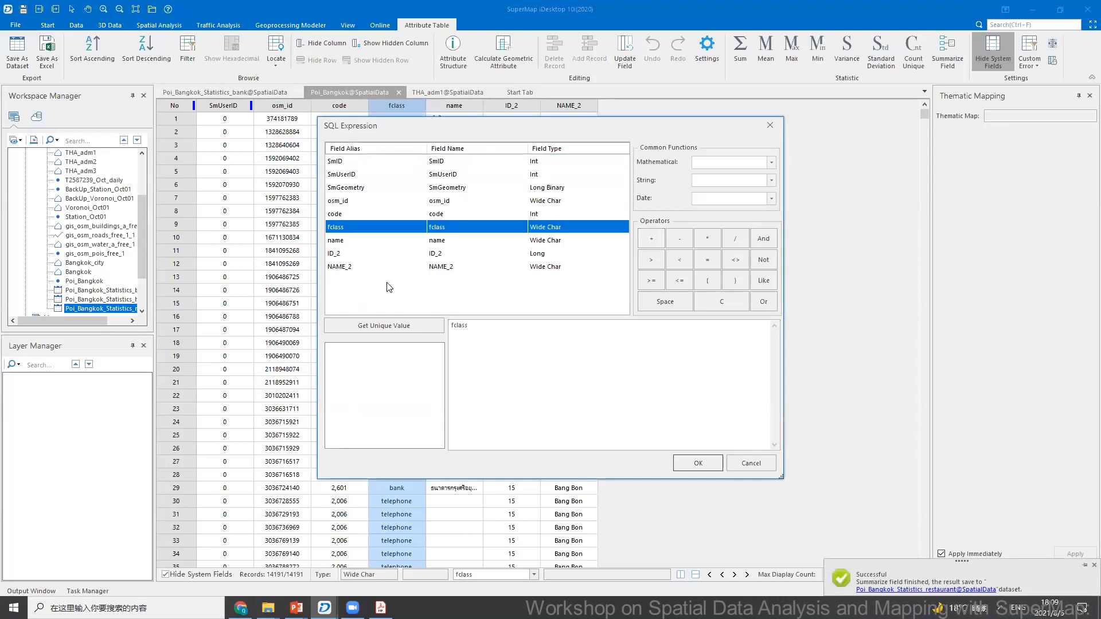
{"action": "key", "text": "BackSpace"}
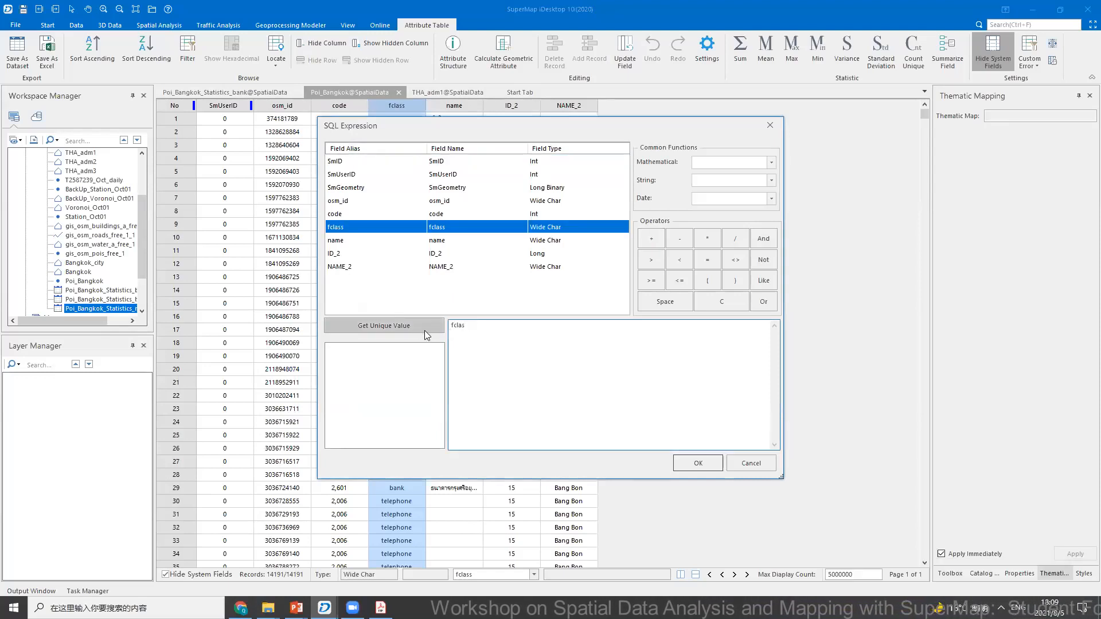
{"action": "key", "text": "BackSpace"}
{"action": "key", "text": "BackSpace"}
{"action": "key", "text": "BackSpace"}
{"action": "key", "text": "BackSpace"}
{"action": "key", "text": "BackSpace"}
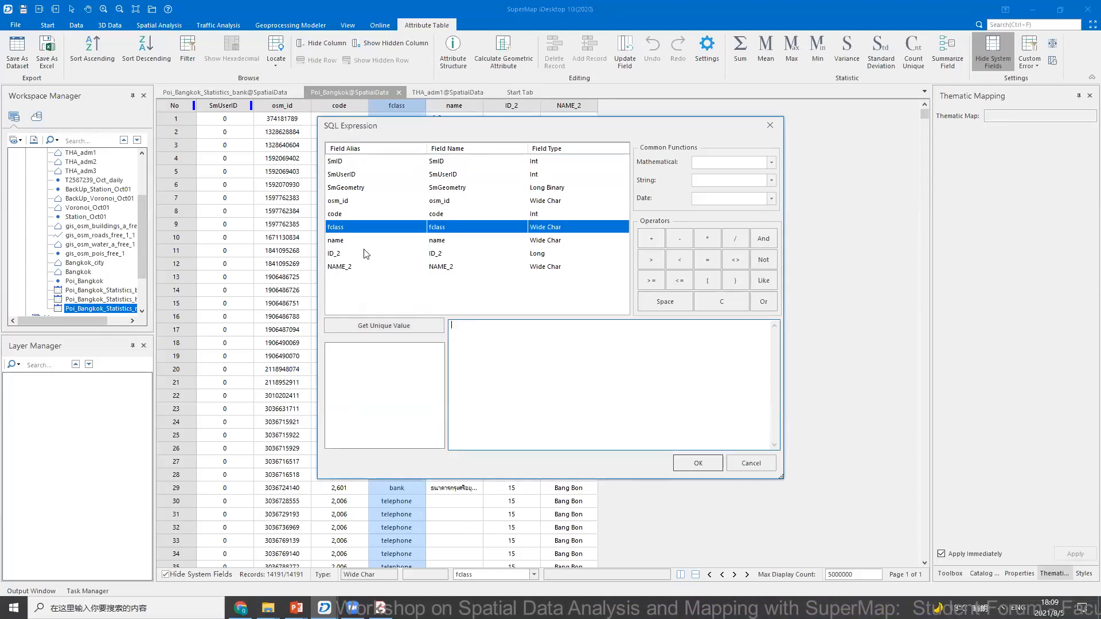
- Build the SQL filter fclass= 'school' from the field's unique values and apply it to the summary
{"action": "left_click", "coordinate": [345, 228]}
{"action": "double_click", "coordinate": [345, 228]}
{"action": "left_click", "coordinate": [502, 330]}
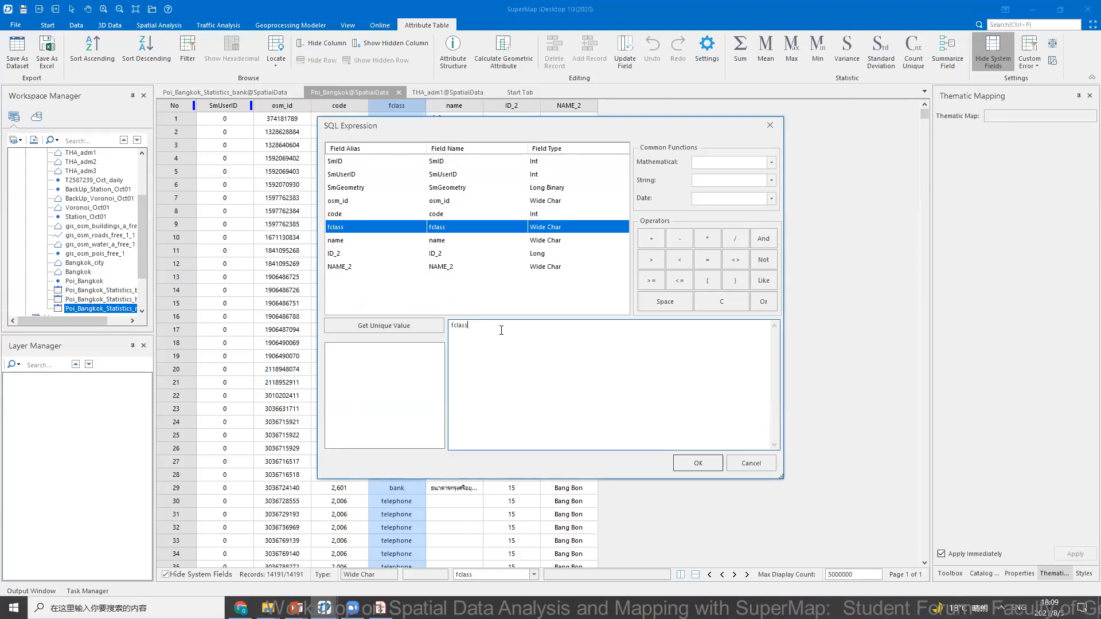
{"action": "type", "text": "="}
{"action": "left_click", "coordinate": [430, 330]}
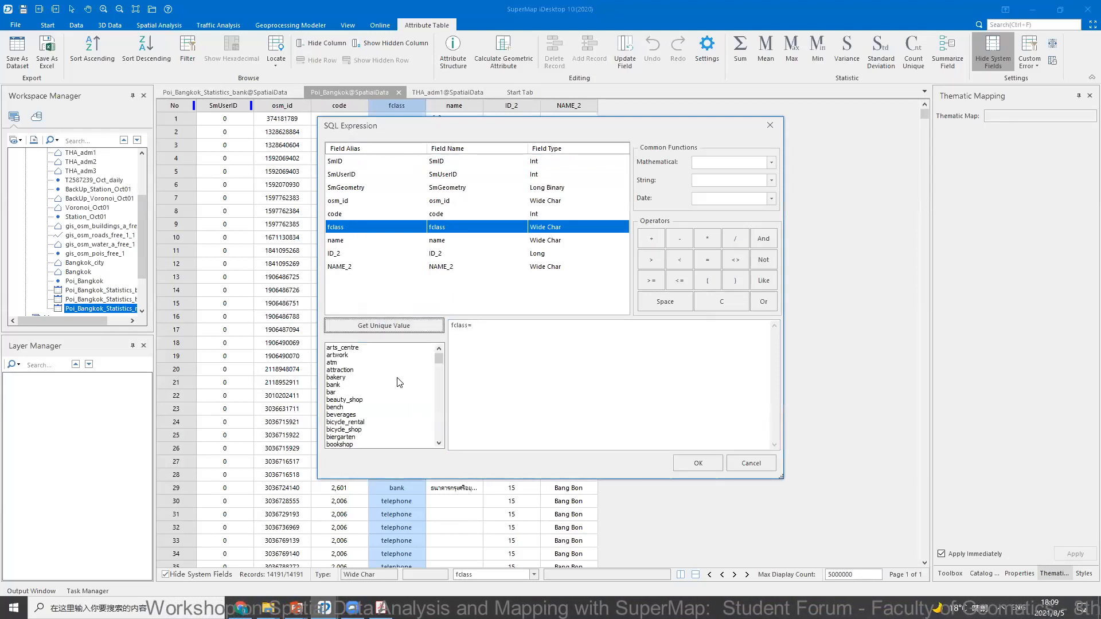
{"action": "scroll", "coordinate": [398, 383], "scroll_direction": "down", "scroll_amount": 10}
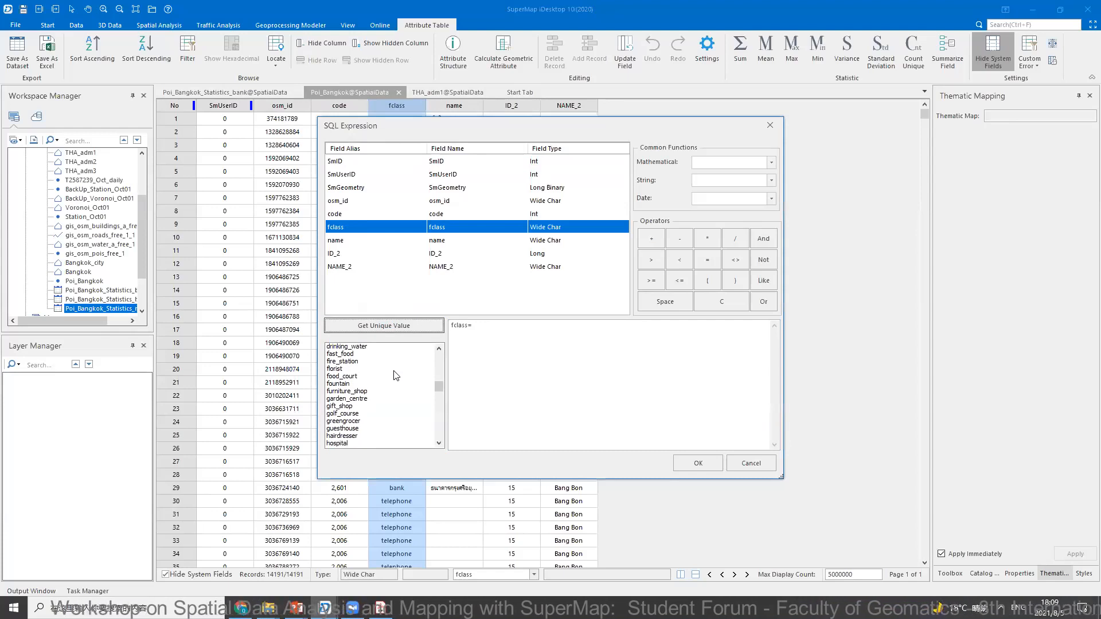
{"action": "scroll", "coordinate": [395, 376], "scroll_direction": "down", "scroll_amount": 5}
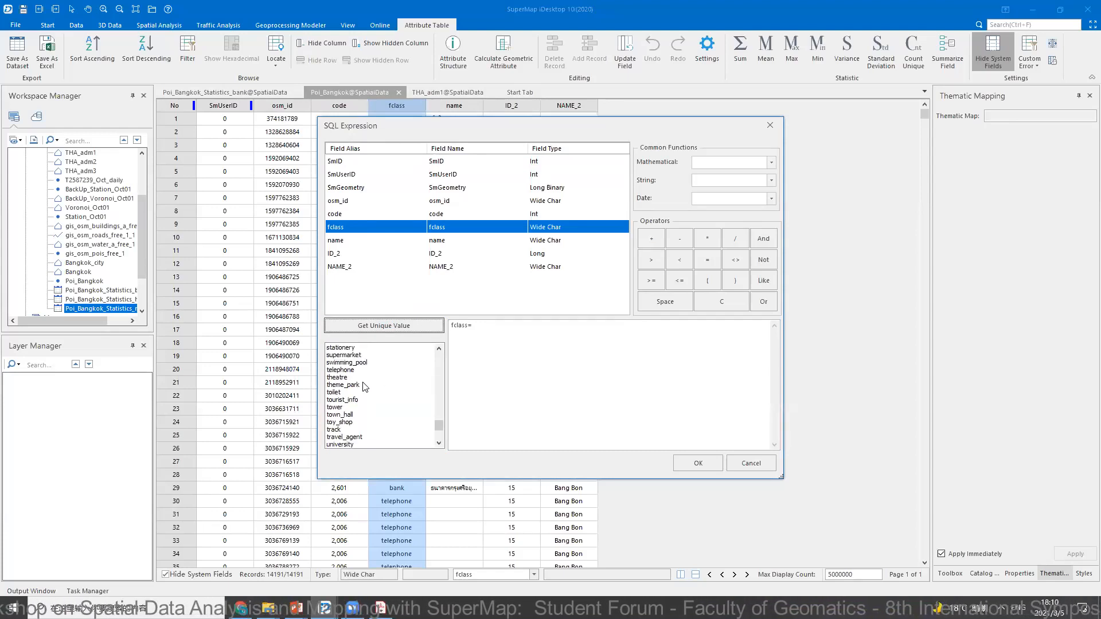
{"action": "scroll", "coordinate": [365, 388], "scroll_direction": "down", "scroll_amount": 5}
{"action": "scroll", "coordinate": [366, 388], "scroll_direction": "up", "scroll_amount": 9}
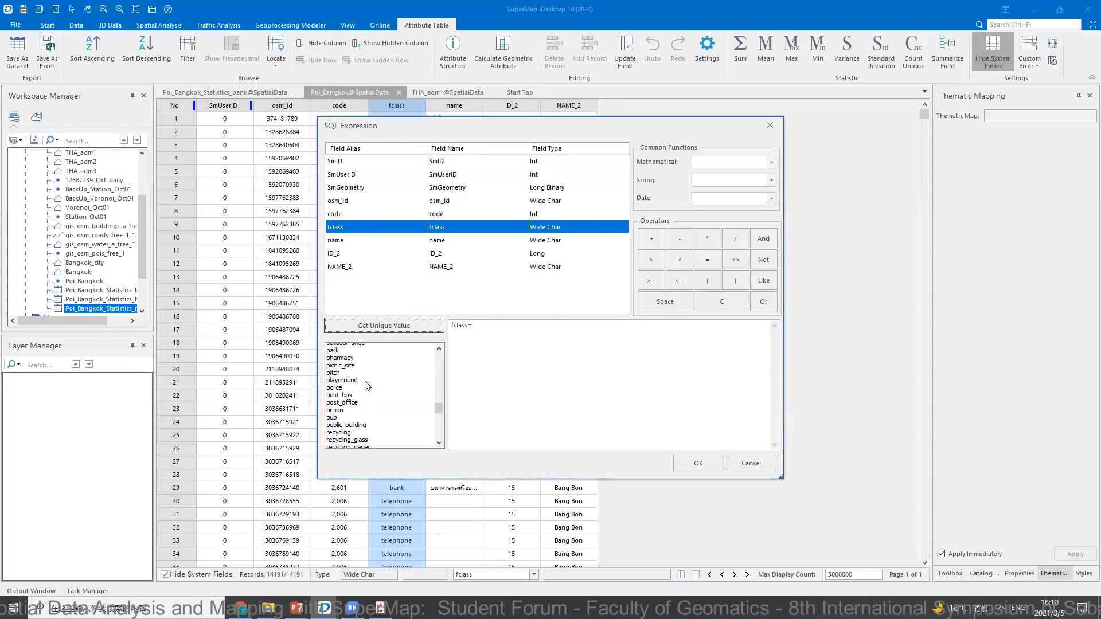
{"action": "scroll", "coordinate": [367, 384], "scroll_direction": "up", "scroll_amount": 3}
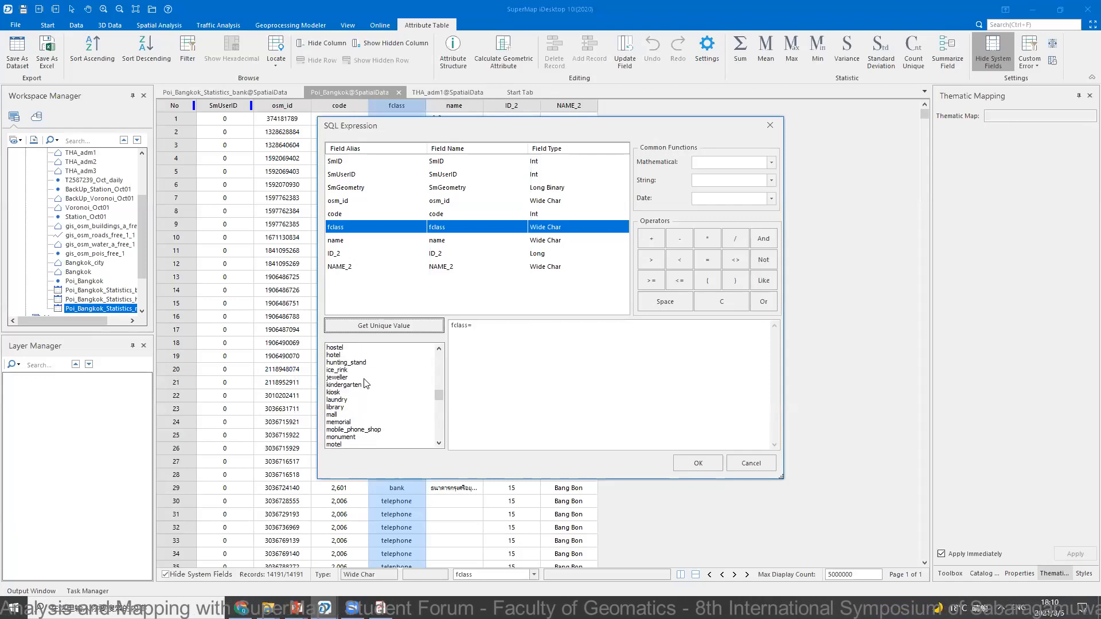
{"action": "scroll", "coordinate": [365, 381], "scroll_direction": "down", "scroll_amount": 7}
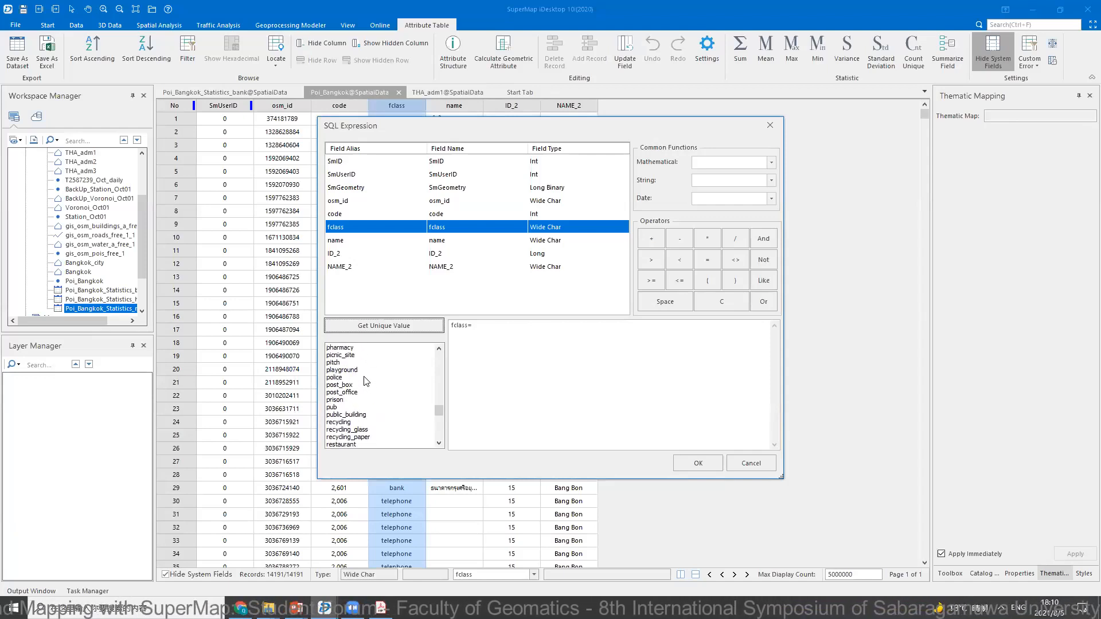
{"action": "scroll", "coordinate": [366, 381], "scroll_direction": "down", "scroll_amount": 3}
{"action": "left_click", "coordinate": [338, 392]}
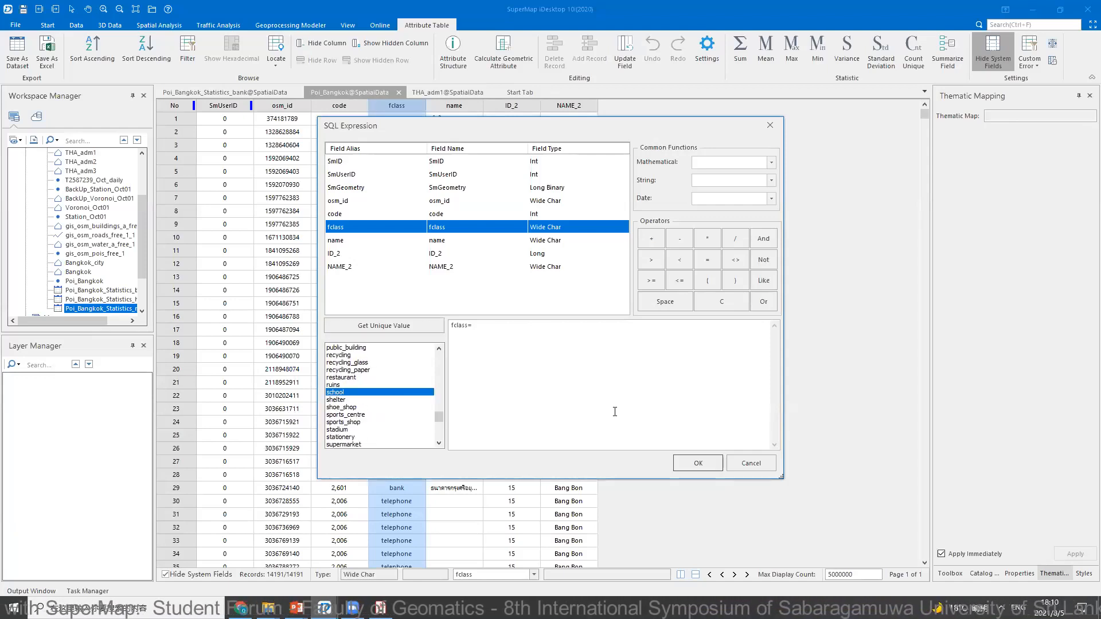
{"action": "left_click", "coordinate": [705, 462]}
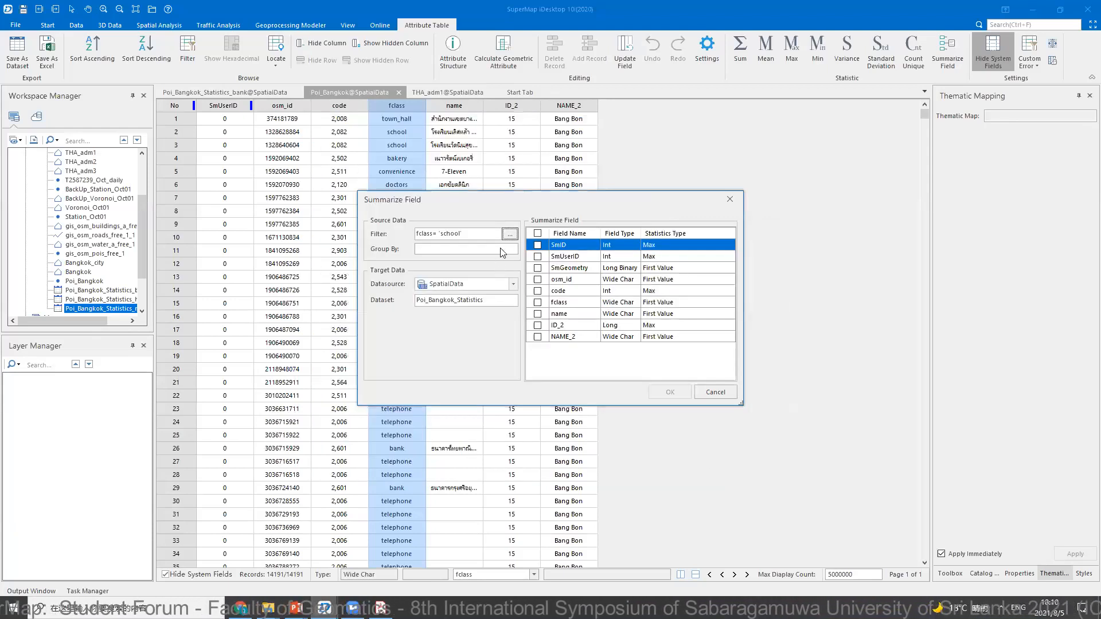
- Group the school summary by NAME_2, include fclass with First Value, and run it into the Poi_Bangkok_Statistics dataset
{"action": "left_click", "coordinate": [513, 252]}
{"action": "scroll", "coordinate": [459, 287], "scroll_direction": "down", "scroll_amount": 1}
{"action": "left_click", "coordinate": [421, 319]}
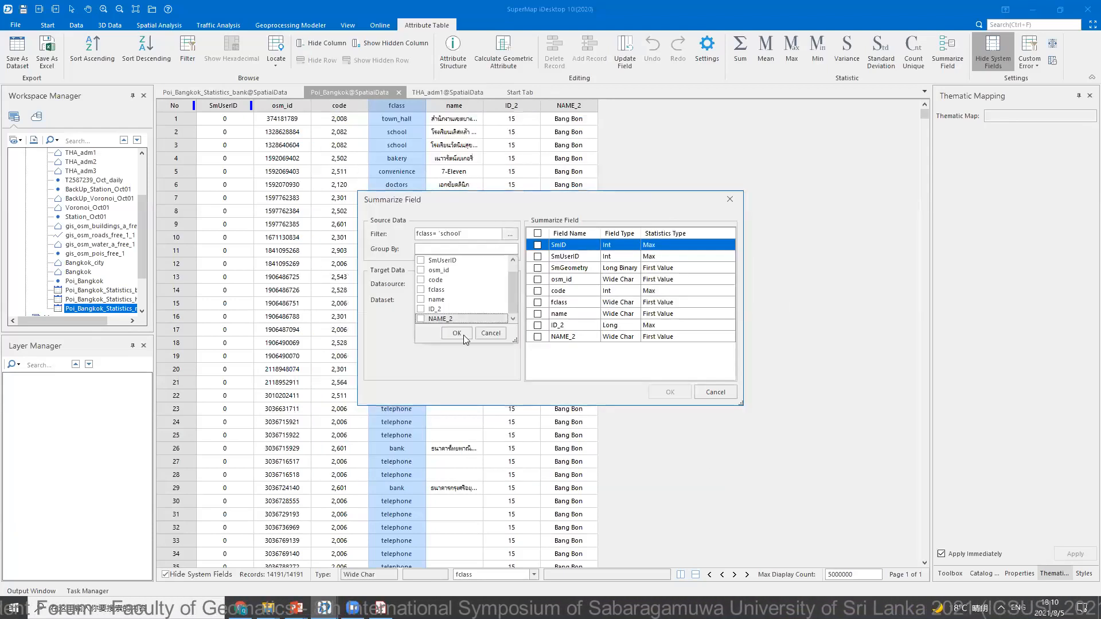
{"action": "left_click", "coordinate": [462, 335]}
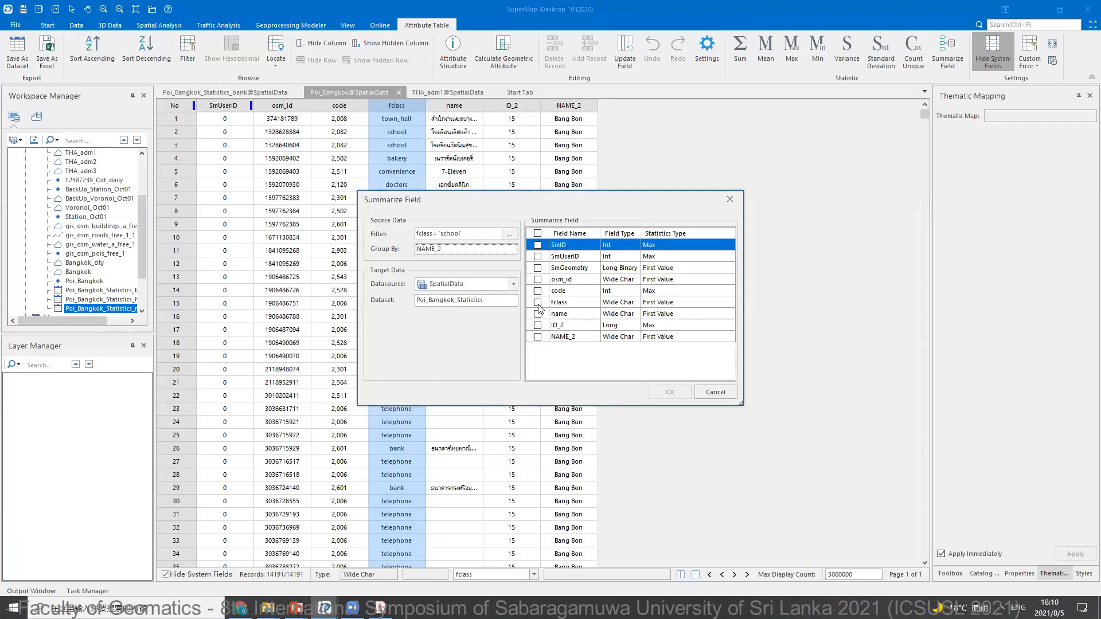
{"action": "left_click", "coordinate": [537, 302]}
{"action": "left_click", "coordinate": [665, 392]}
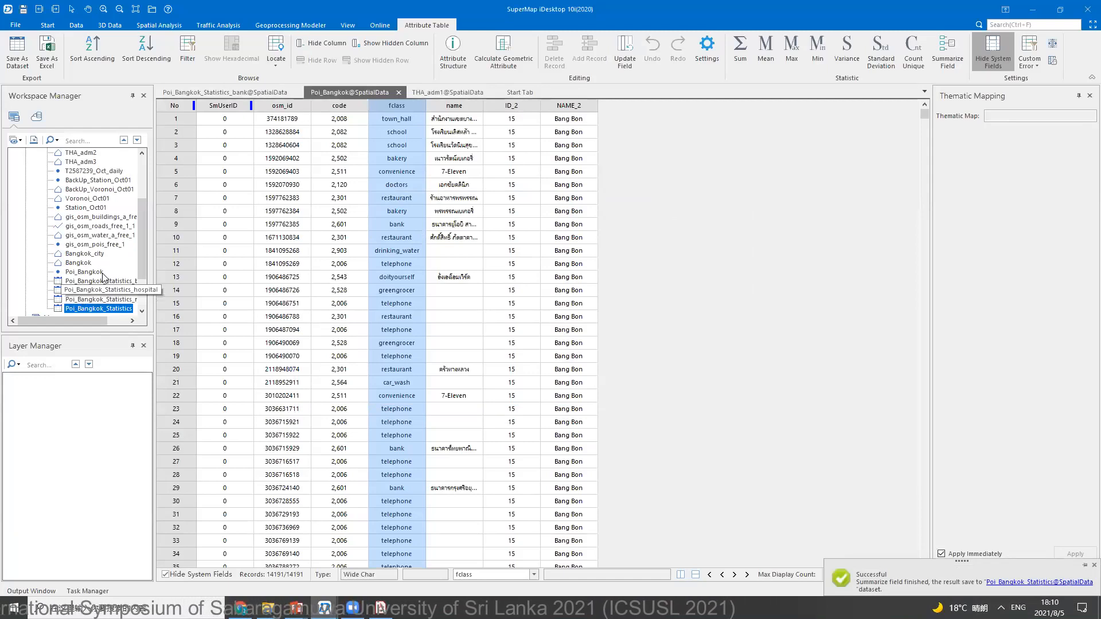
- Open the attribute tables of Poi_Bangkok_Statistics_hospital and Poi_Bangkok_Statistics_restaurant and review the counts per district
{"action": "scroll", "coordinate": [141, 244], "scroll_direction": "down", "scroll_amount": 1}
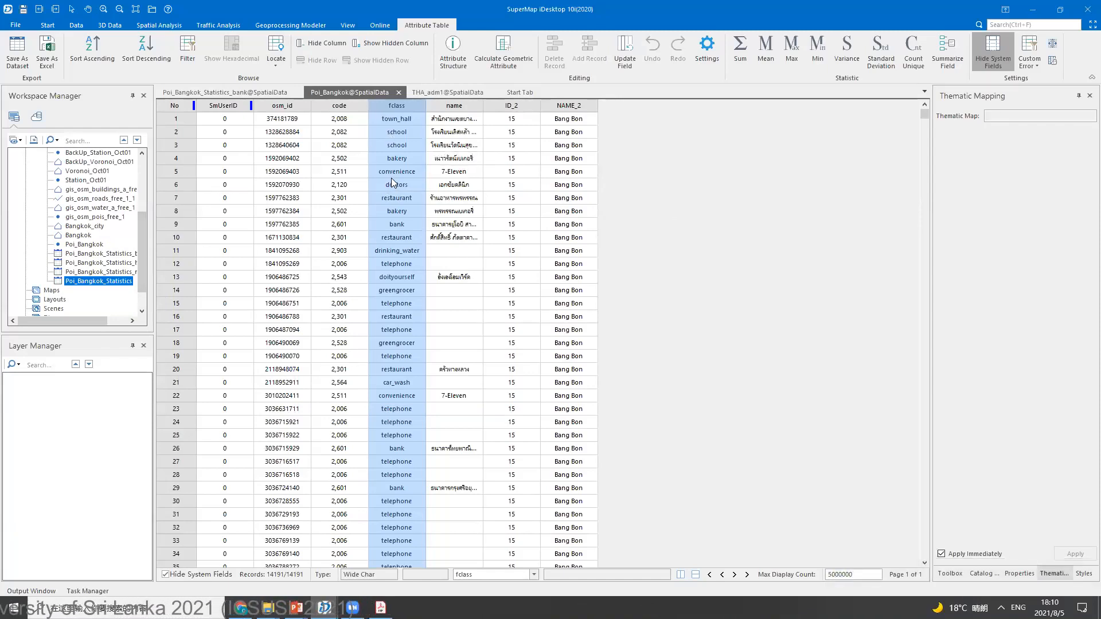
{"action": "right_click", "coordinate": [110, 263]}
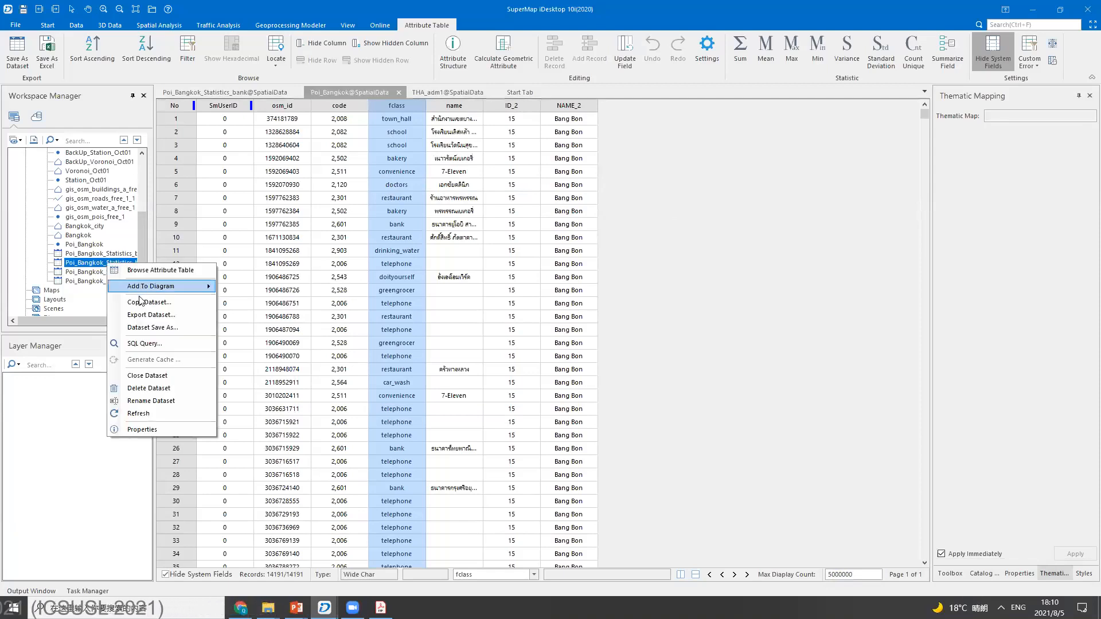
{"action": "left_click", "coordinate": [142, 270]}
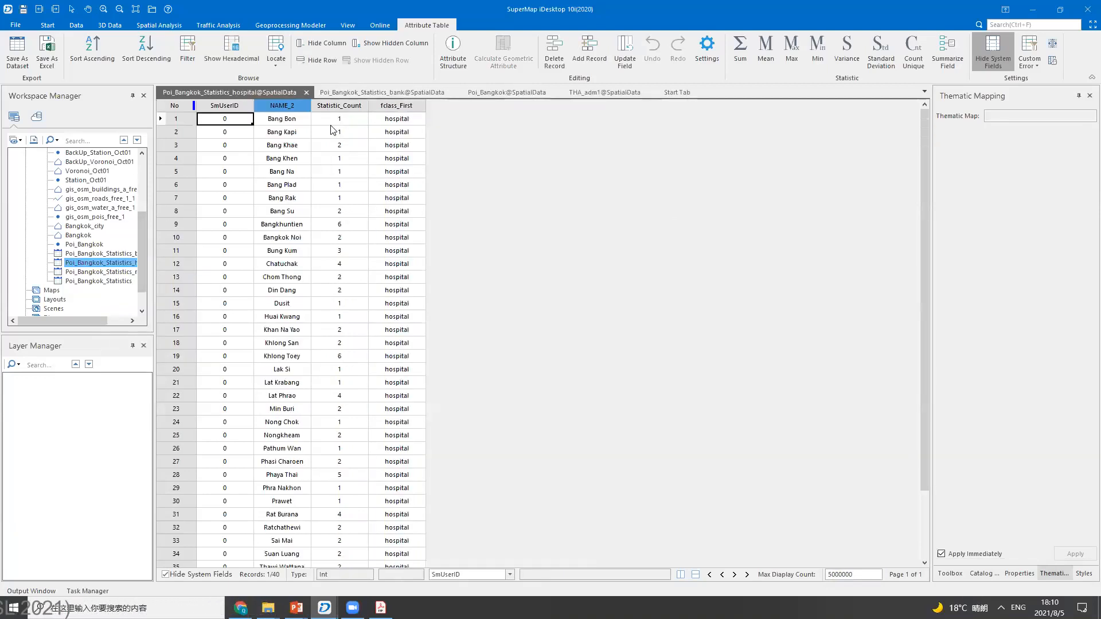
{"action": "left_click", "coordinate": [103, 273]}
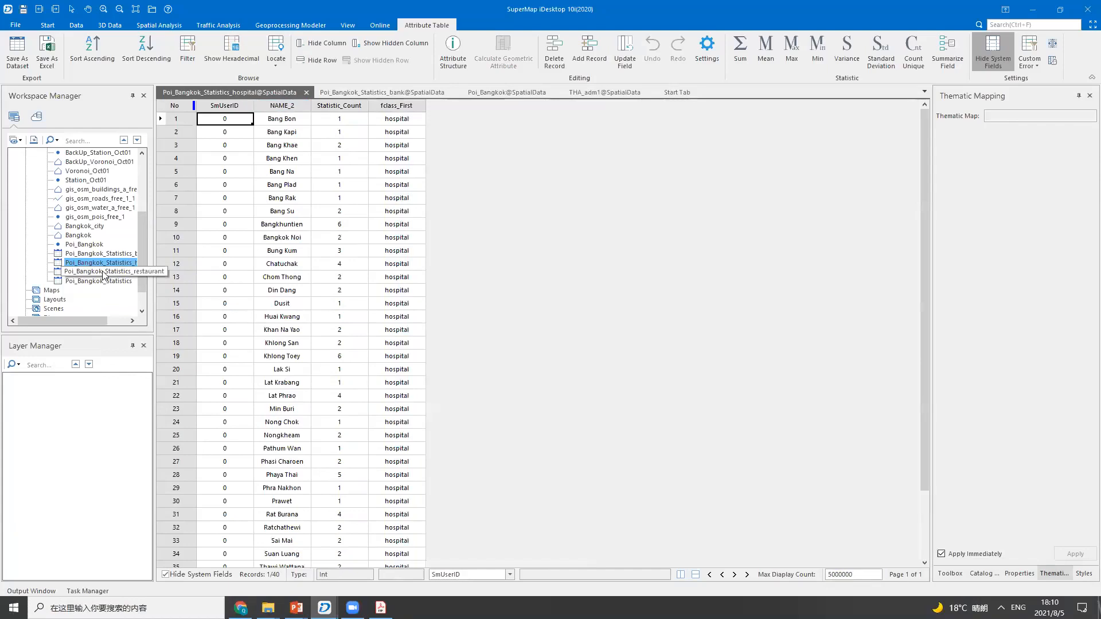
{"action": "right_click", "coordinate": [104, 273]}
{"action": "left_click", "coordinate": [144, 281]}
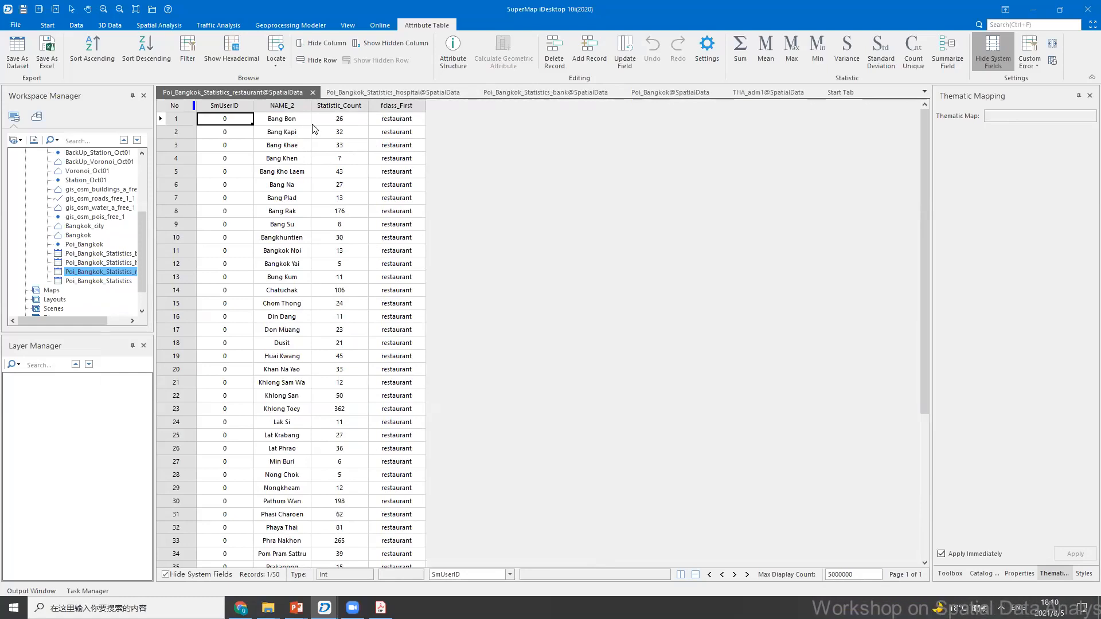
{"action": "scroll", "coordinate": [315, 167], "scroll_direction": "down", "scroll_amount": 5}
{"action": "scroll", "coordinate": [320, 184], "scroll_direction": "up", "scroll_amount": 5}
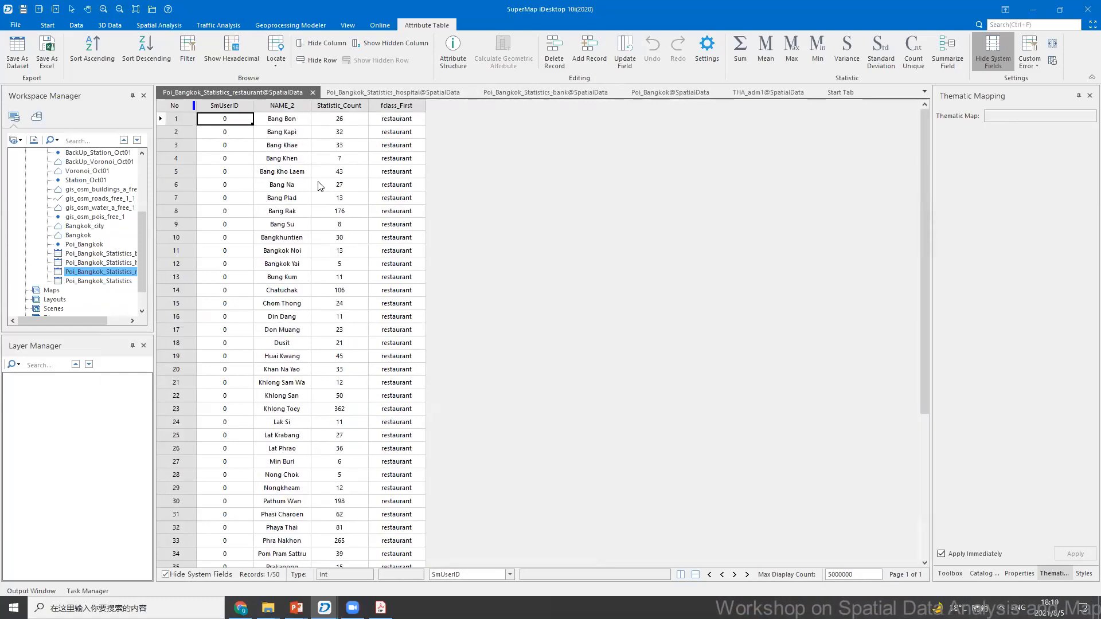
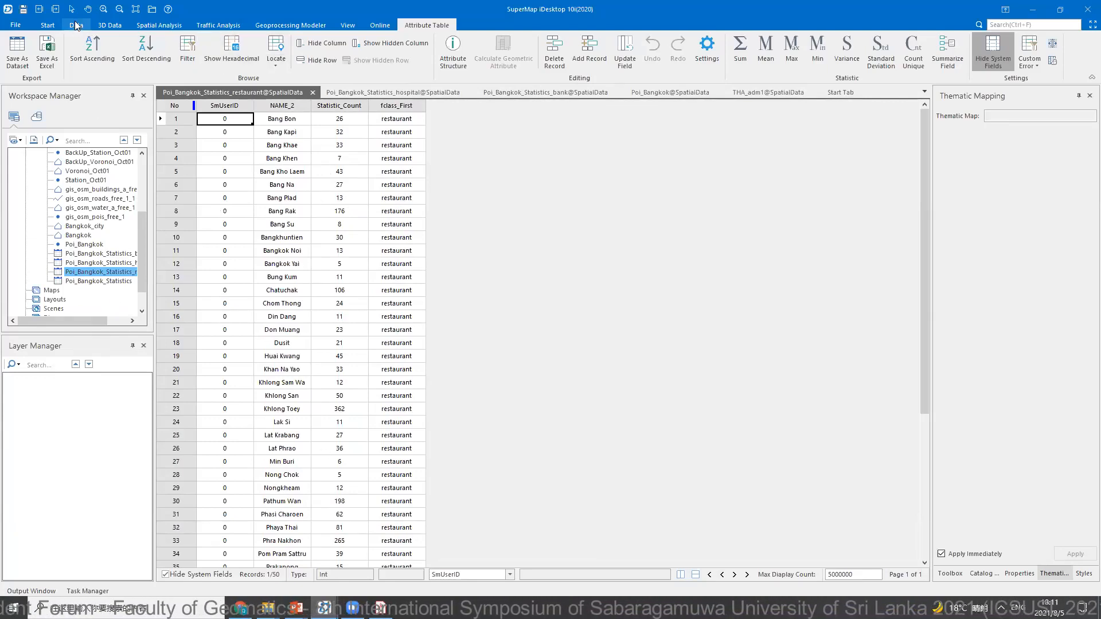
- Start Append Column with the Bangkok dataset as the target and NAME_2 as its join field
{"action": "left_click", "coordinate": [76, 25]}
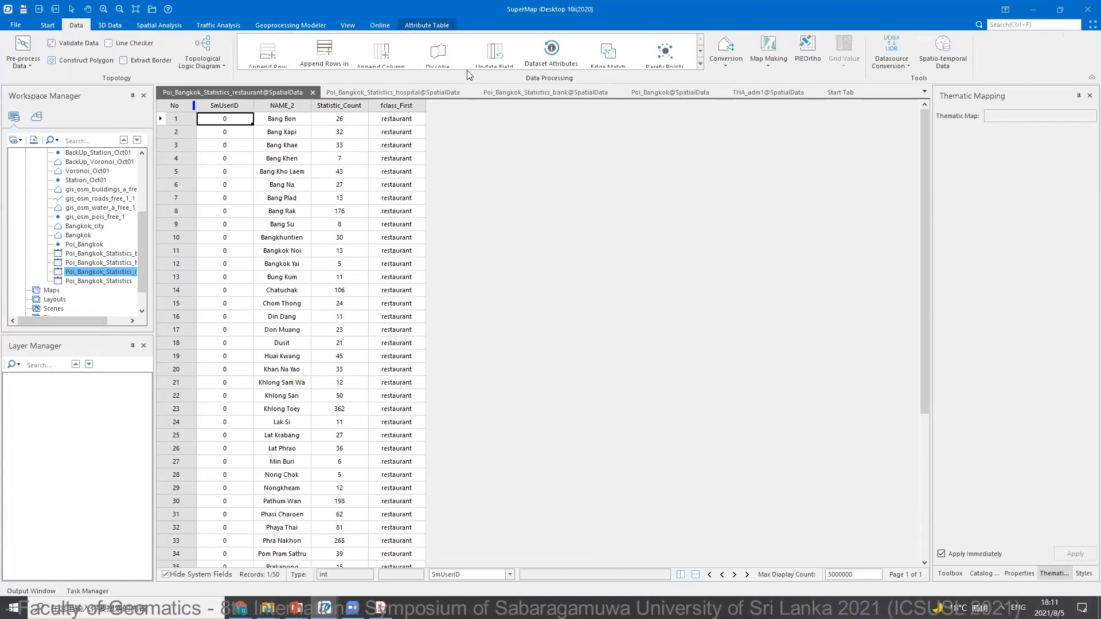
{"action": "left_click", "coordinate": [700, 63]}
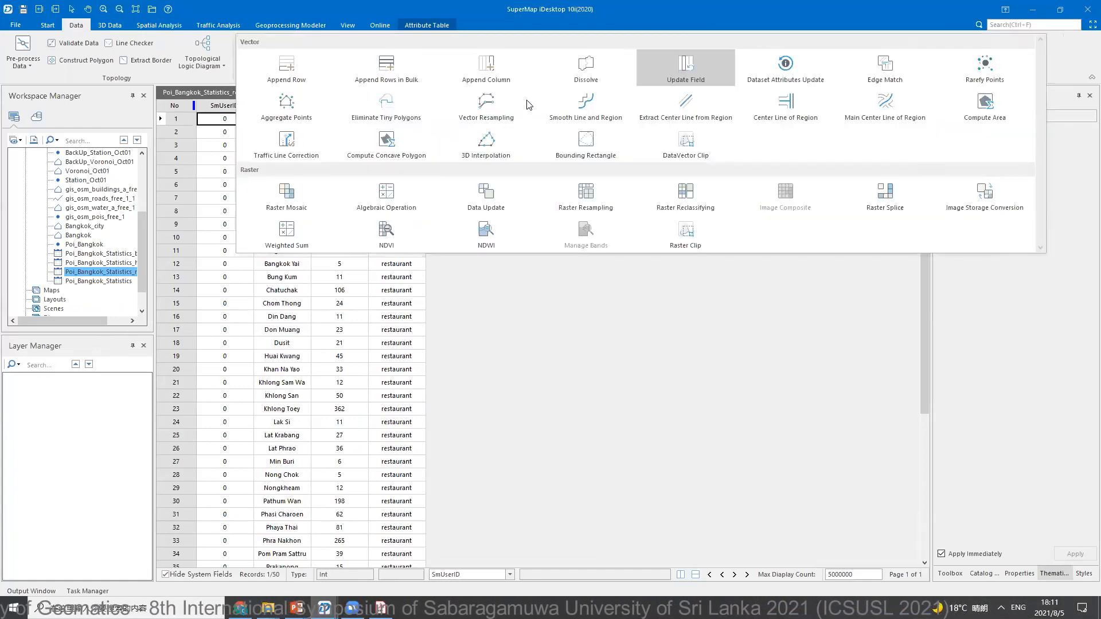
{"action": "left_click", "coordinate": [502, 79]}
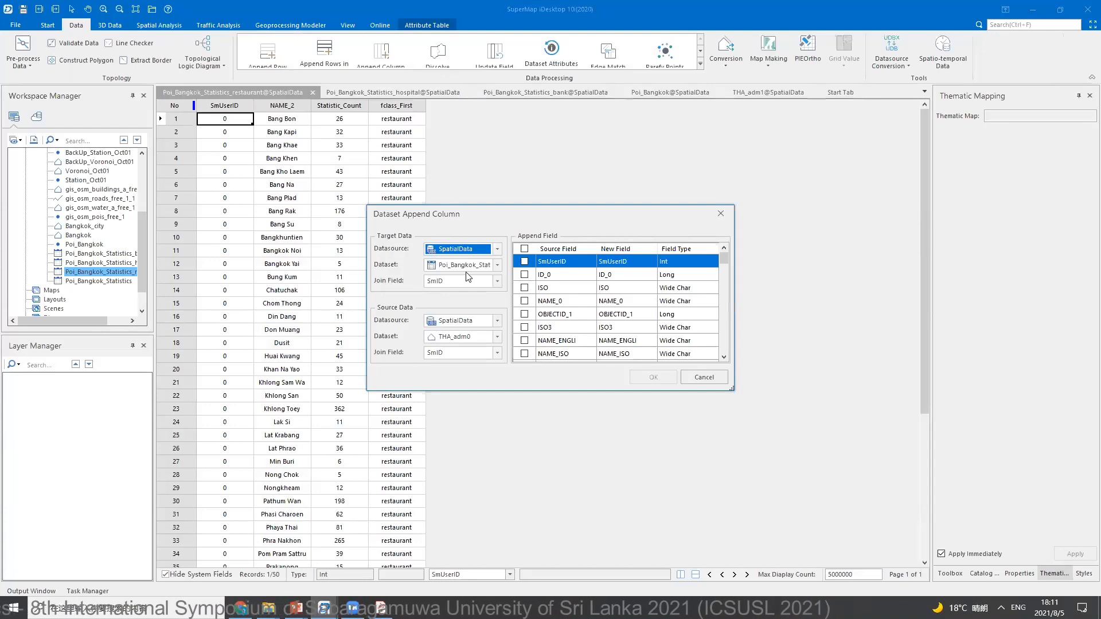
{"action": "left_click", "coordinate": [497, 265]}
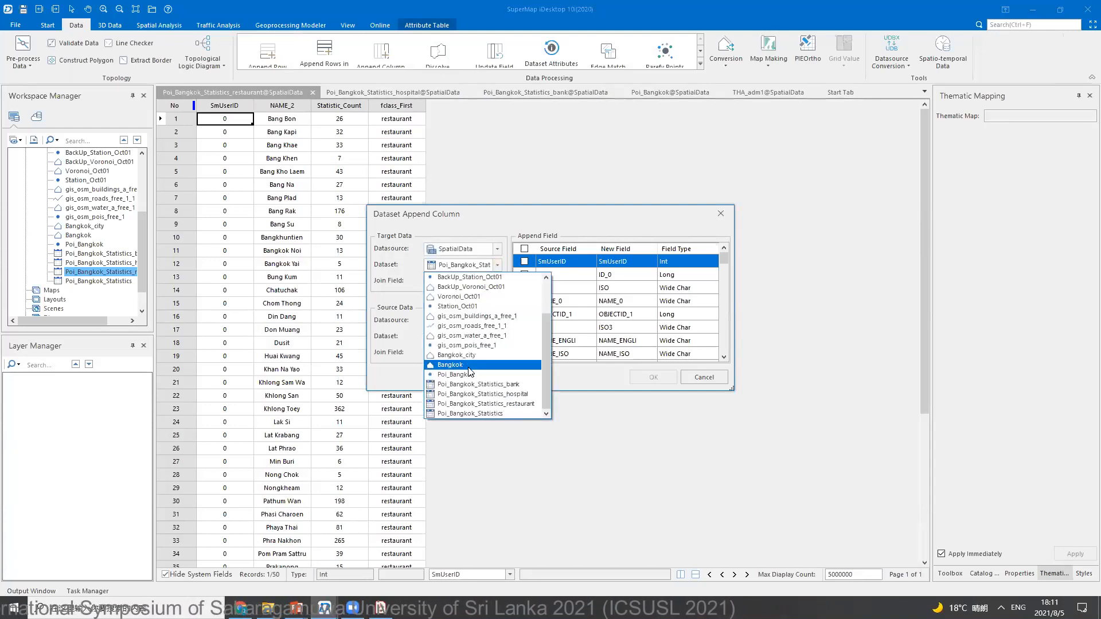
{"action": "left_click", "coordinate": [459, 365]}
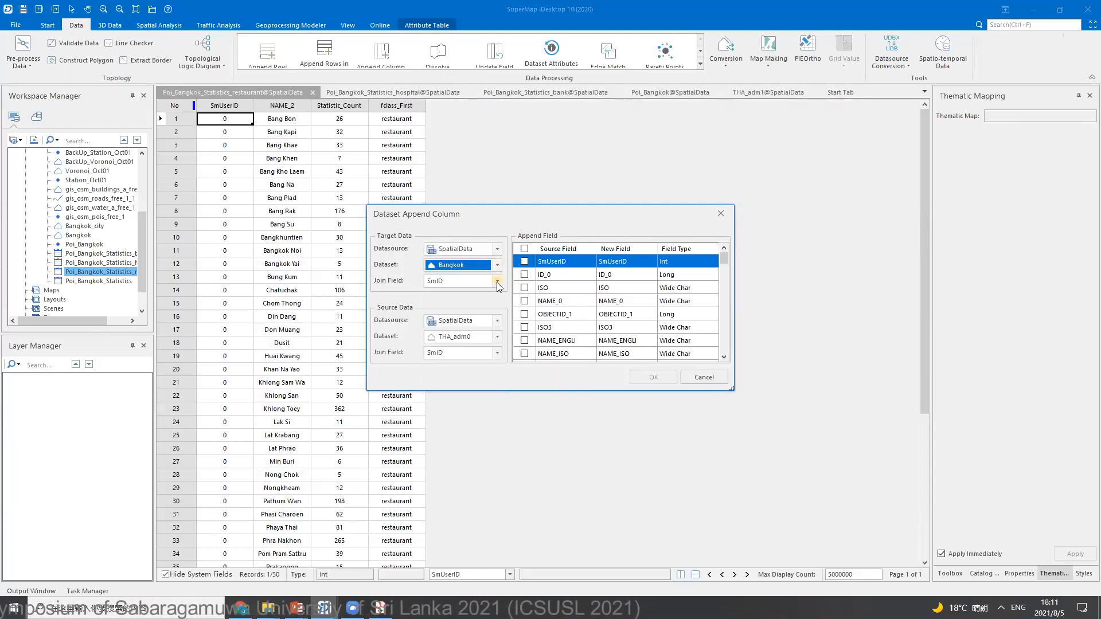
{"action": "left_click", "coordinate": [497, 281]}
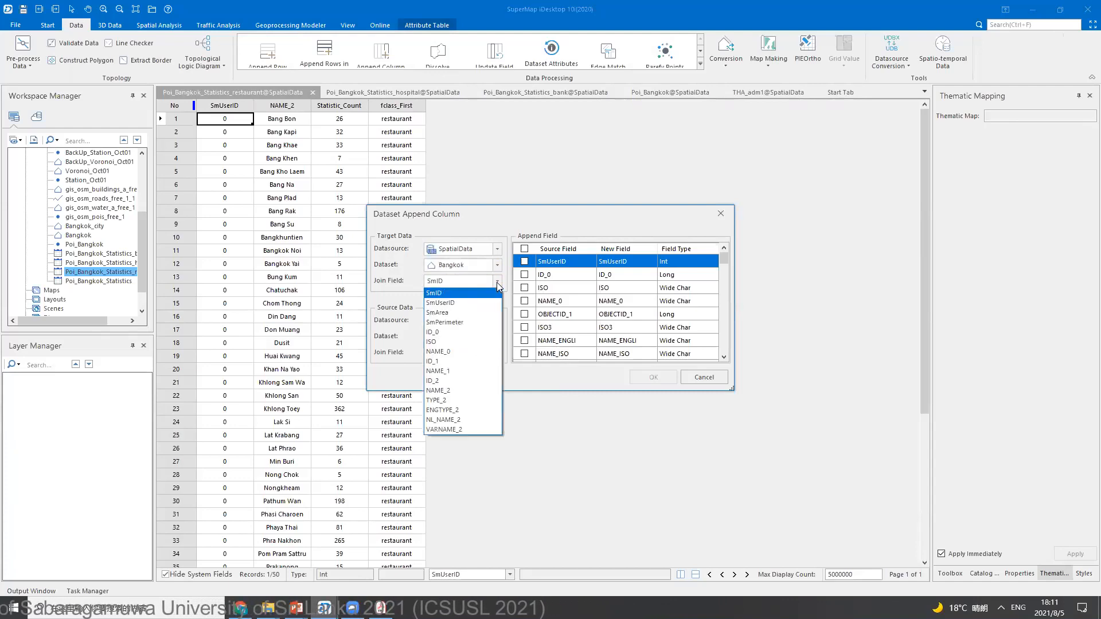
{"action": "left_click", "coordinate": [447, 390]}
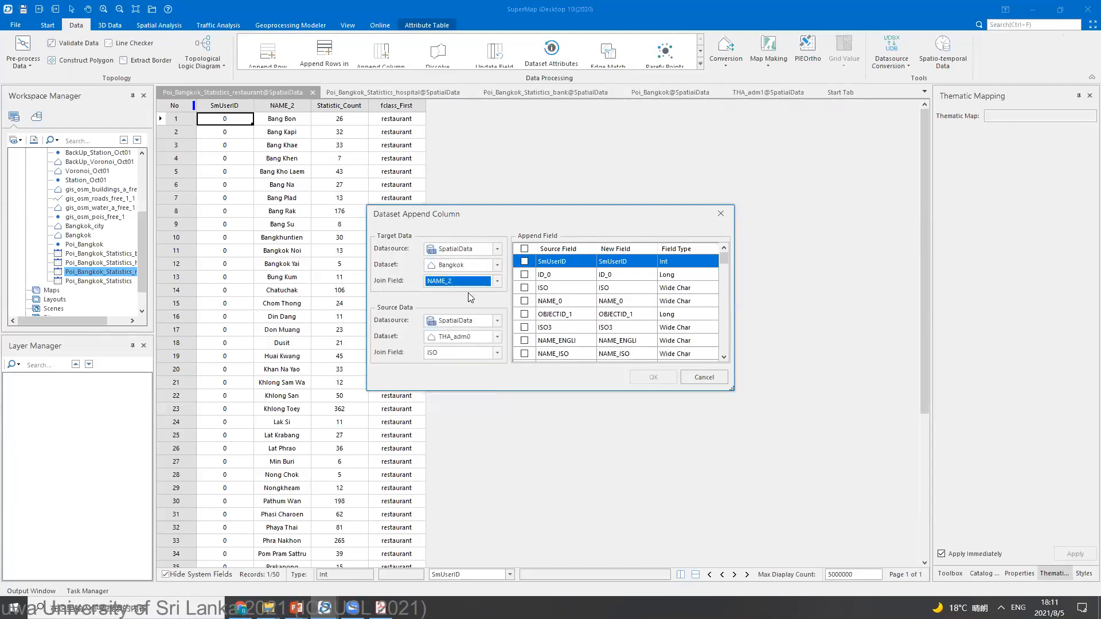
- Use Poi_Bangkok_Statistics_bank as the source dataset and append its Statistic_Count and fclass_First fields to Bangkok
{"action": "left_click", "coordinate": [497, 338]}
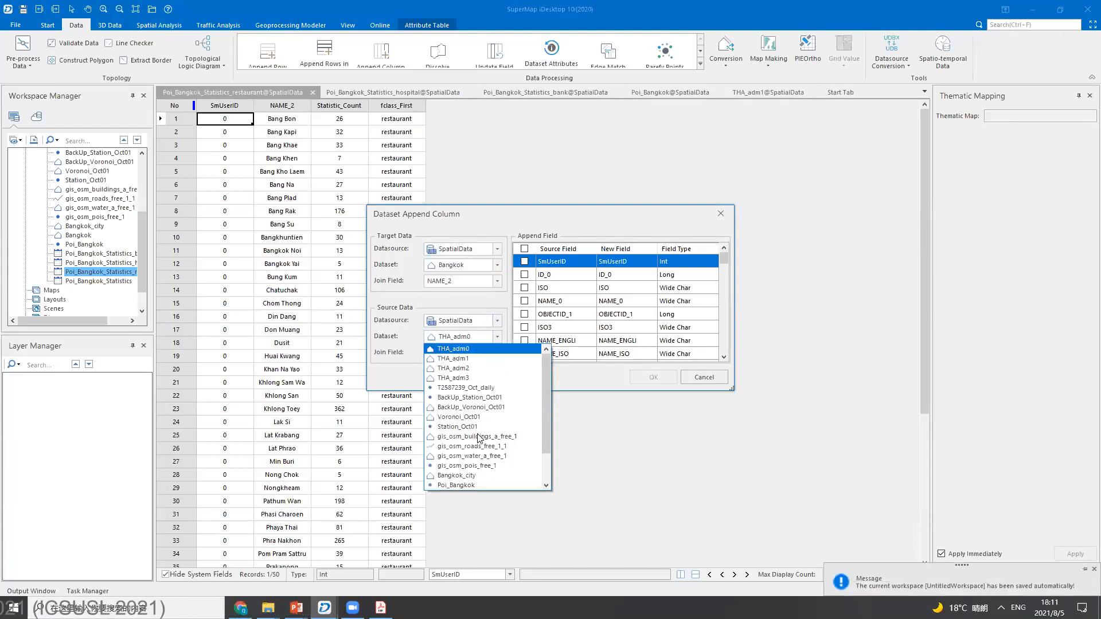
{"action": "scroll", "coordinate": [483, 440], "scroll_direction": "down", "scroll_amount": 1}
{"action": "scroll", "coordinate": [487, 444], "scroll_direction": "down", "scroll_amount": 2}
{"action": "left_click", "coordinate": [487, 459]}
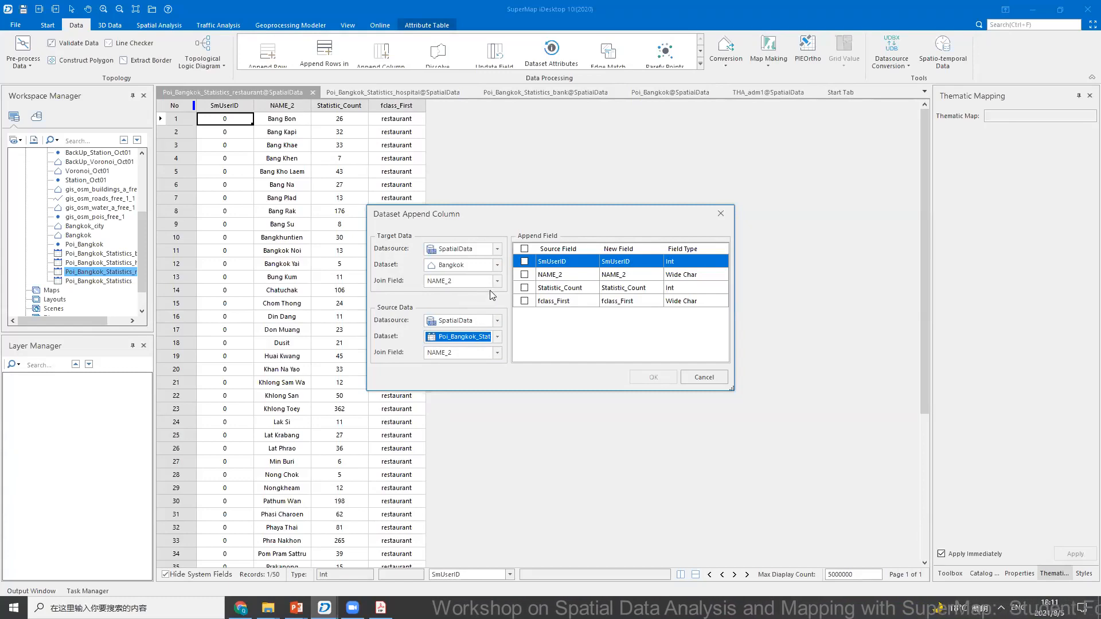
{"action": "left_click", "coordinate": [524, 288]}
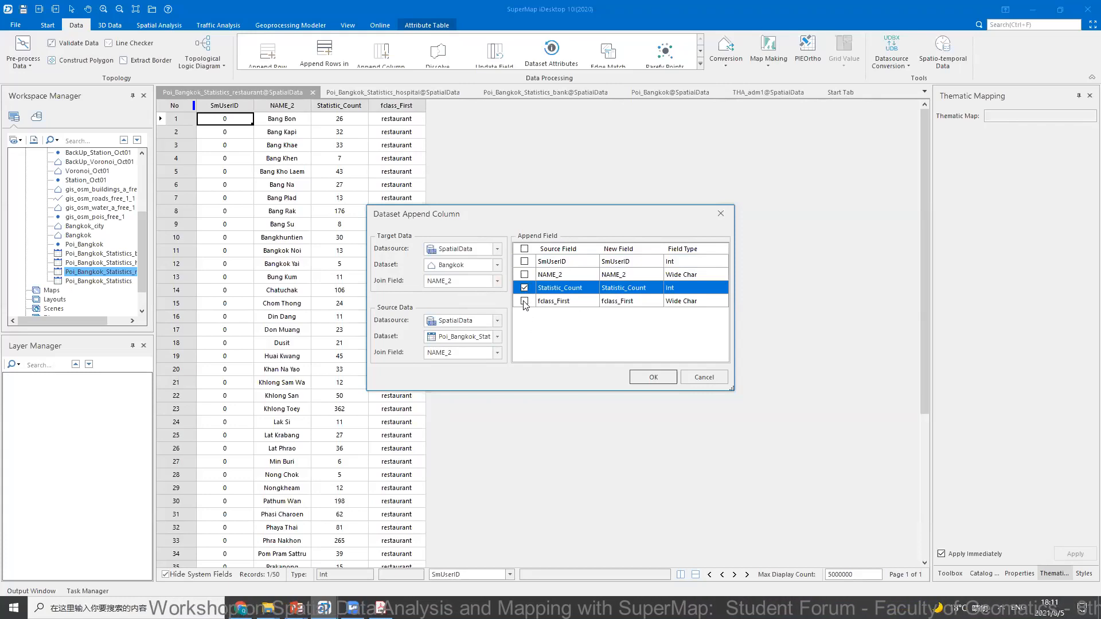
{"action": "left_click", "coordinate": [524, 301]}
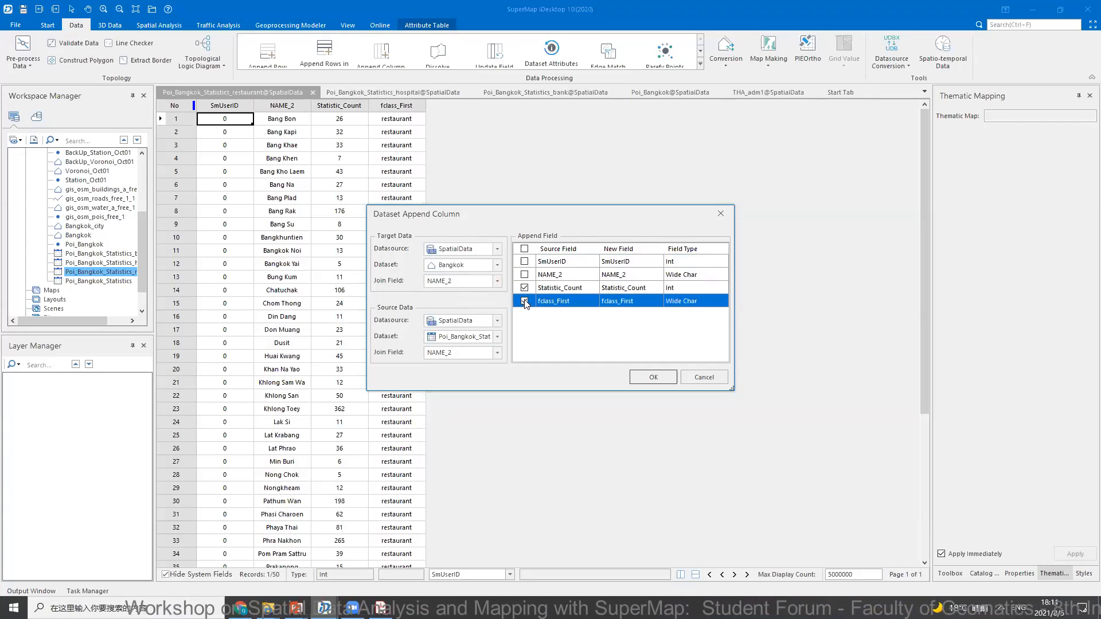
{"action": "left_click", "coordinate": [659, 372]}
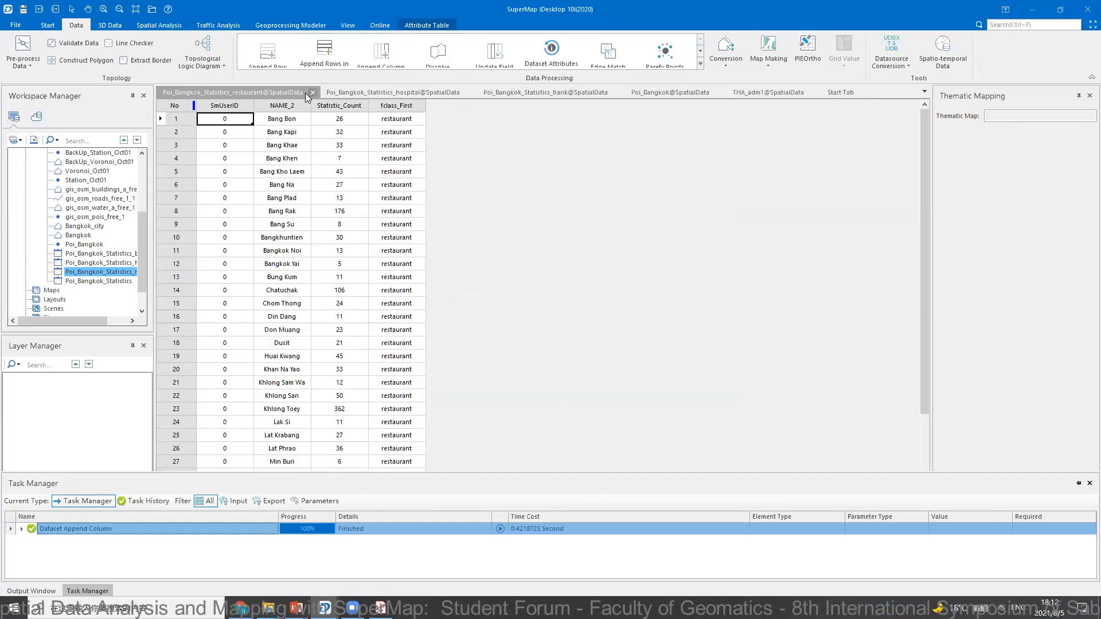
- Open the Bangkok attribute table and inspect the appended bank count and class columns
{"action": "right_click", "coordinate": [80, 236]}
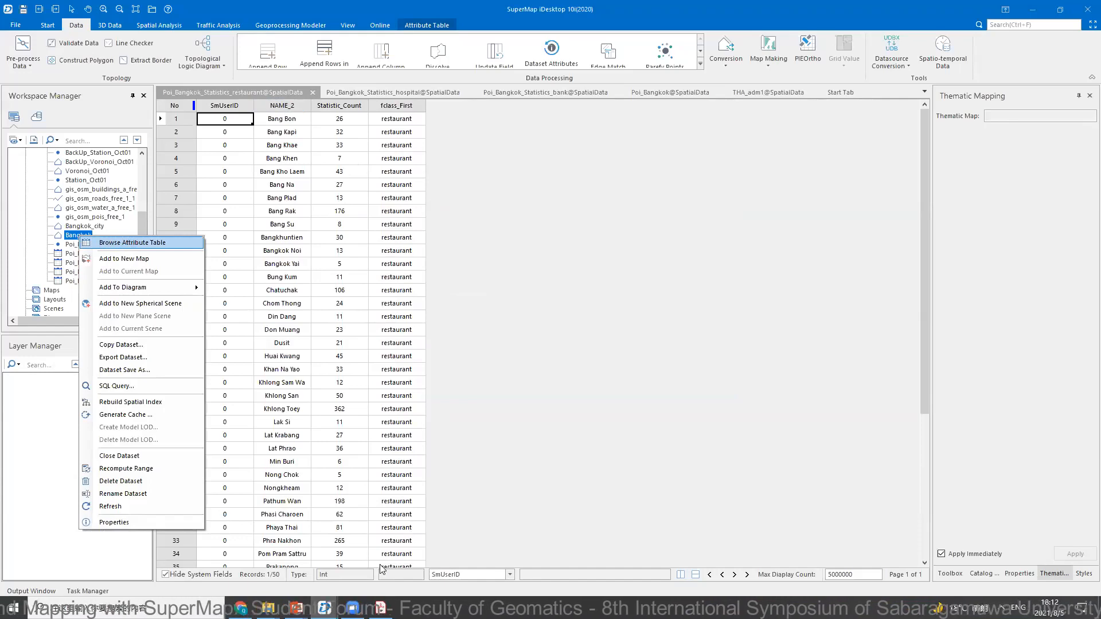
{"action": "left_click", "coordinate": [132, 242]}
{"action": "left_click_drag", "start_coordinate": [422, 564], "coordinate": [659, 564]}
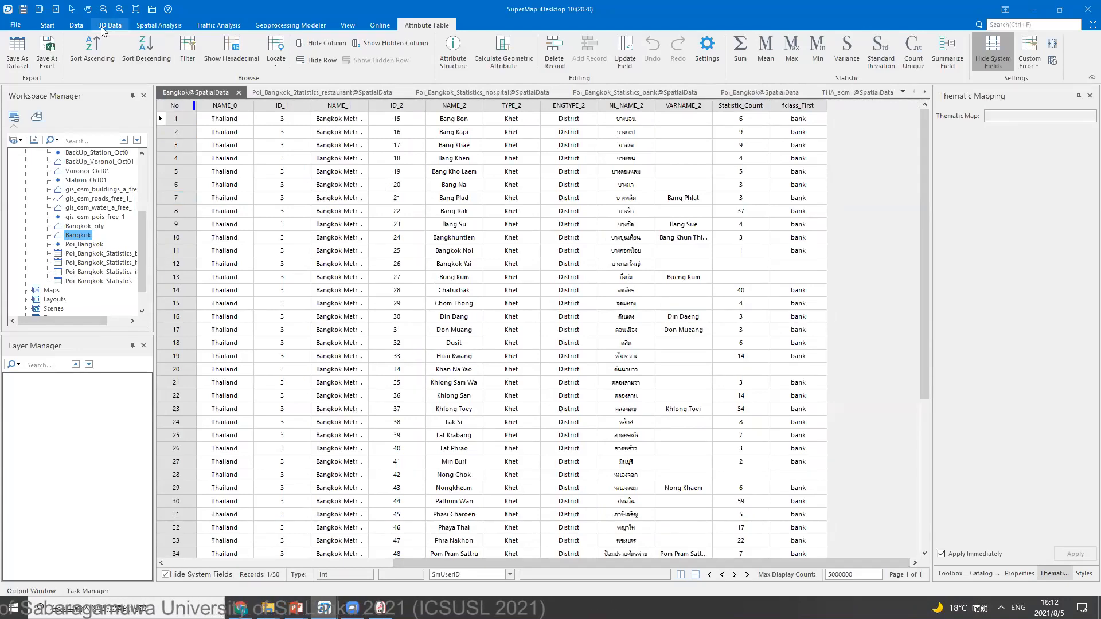
- Start another Append Column operation on the Bangkok dataset with NAME_2 as the target join field
{"action": "left_click", "coordinate": [76, 25]}
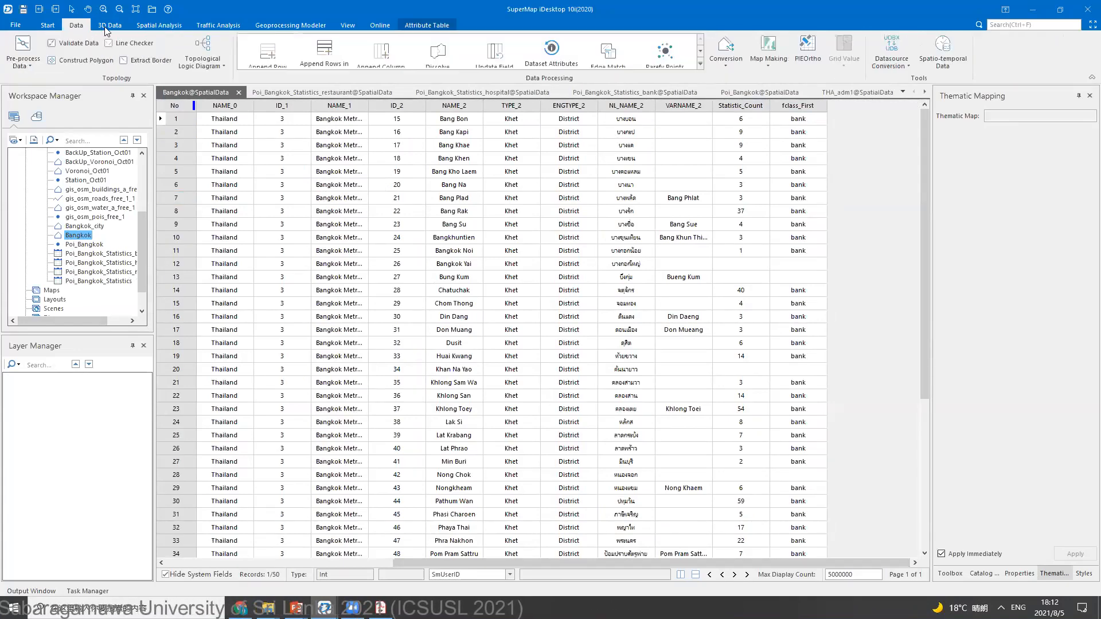
{"action": "left_click", "coordinate": [700, 64]}
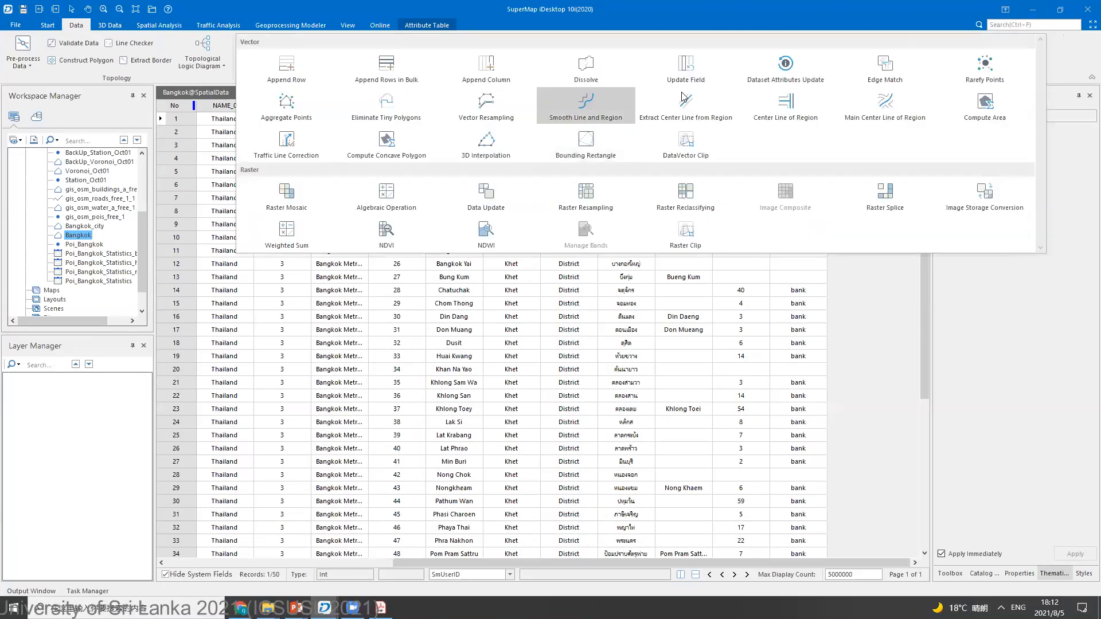
{"action": "left_click", "coordinate": [494, 73]}
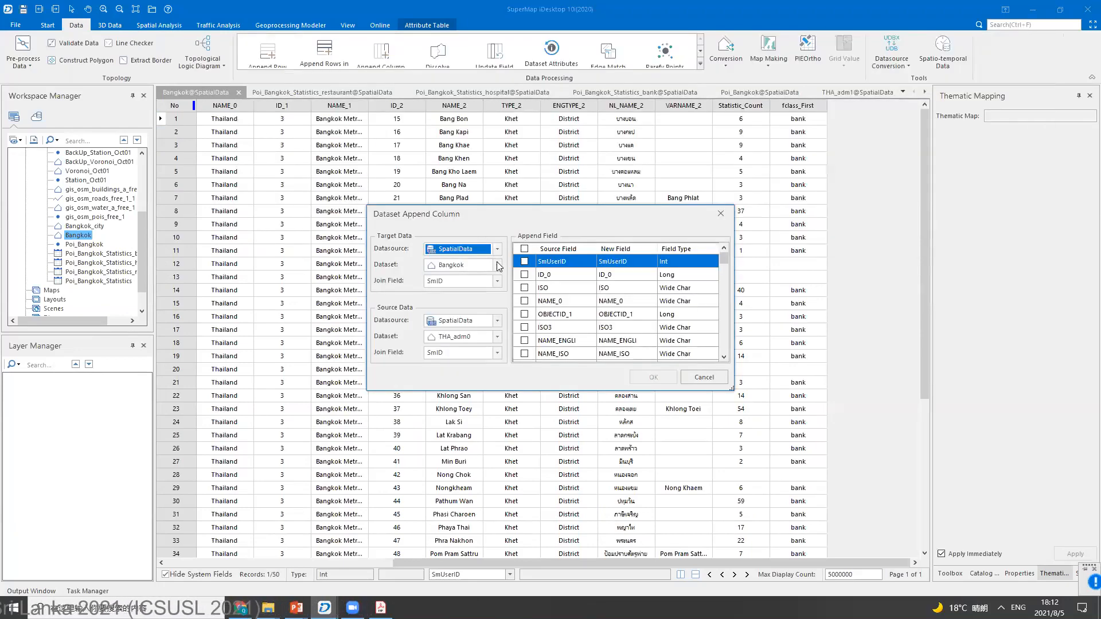
{"action": "left_click", "coordinate": [498, 281]}
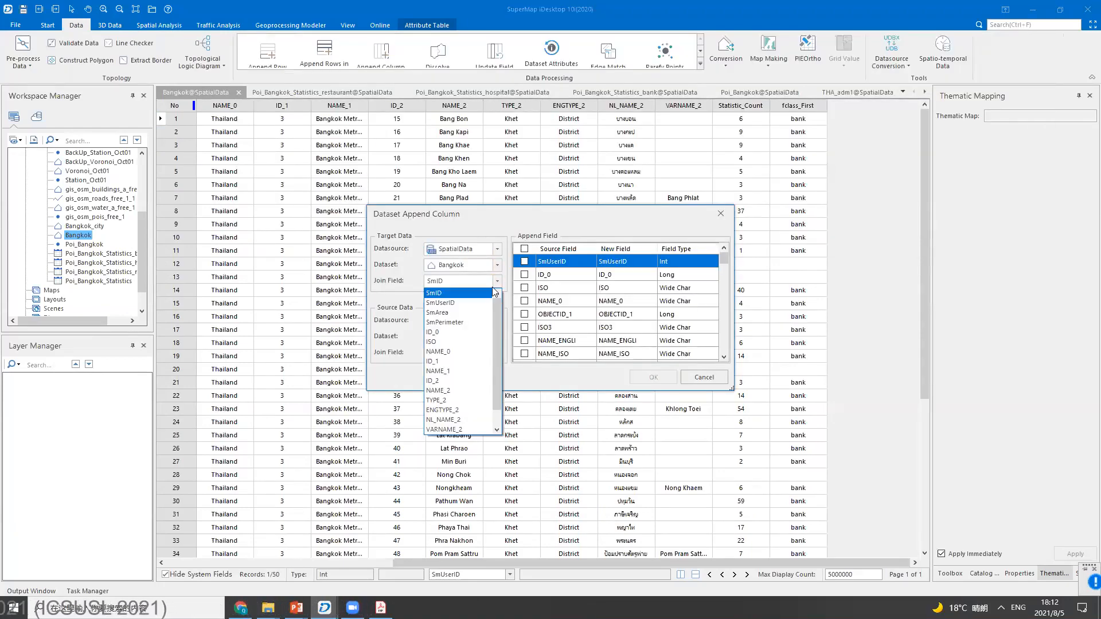
{"action": "left_click", "coordinate": [450, 391]}
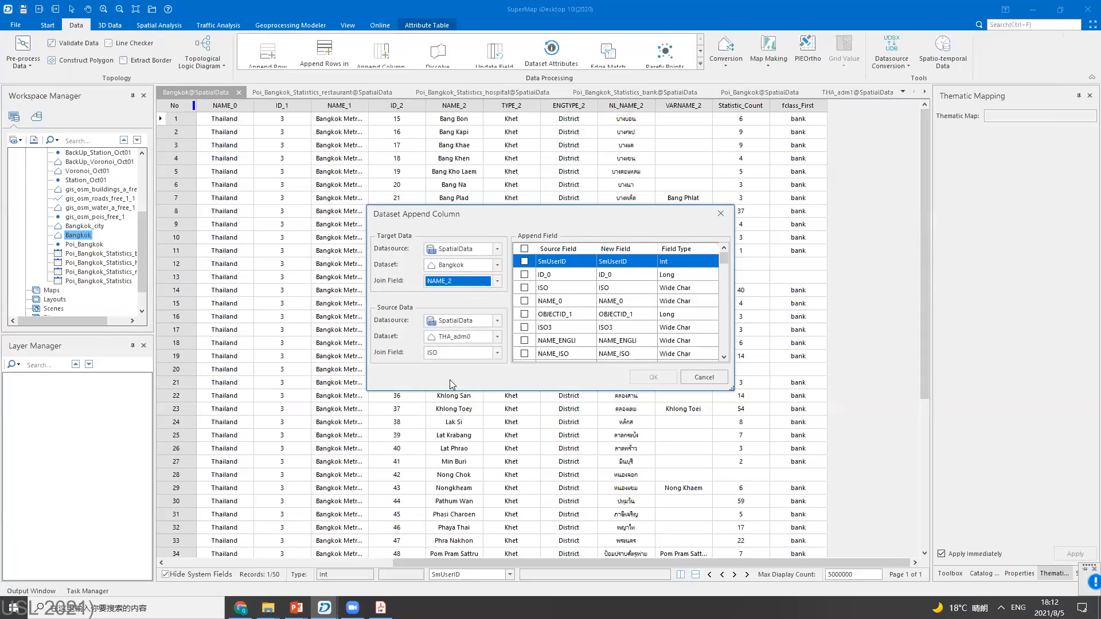
- Append the Statistic_Count and fclass_First columns from Poi_Bangkok_Statistics_hospital to the Bangkok dataset, joined on NAME_2
{"action": "left_click", "coordinate": [497, 338]}
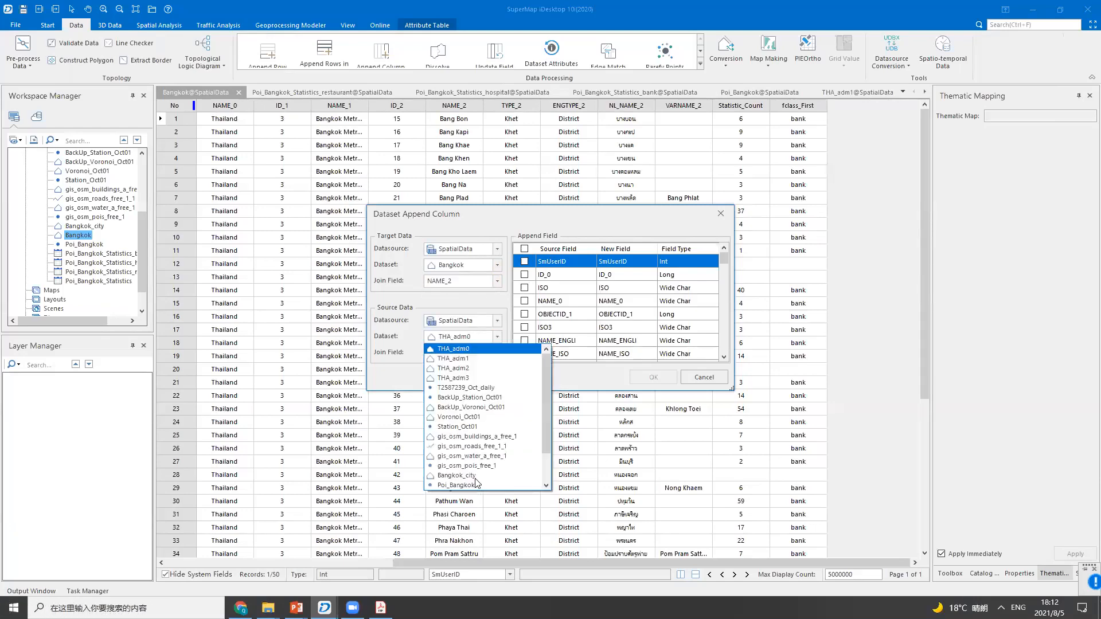
{"action": "scroll", "coordinate": [476, 469], "scroll_direction": "down", "scroll_amount": 5}
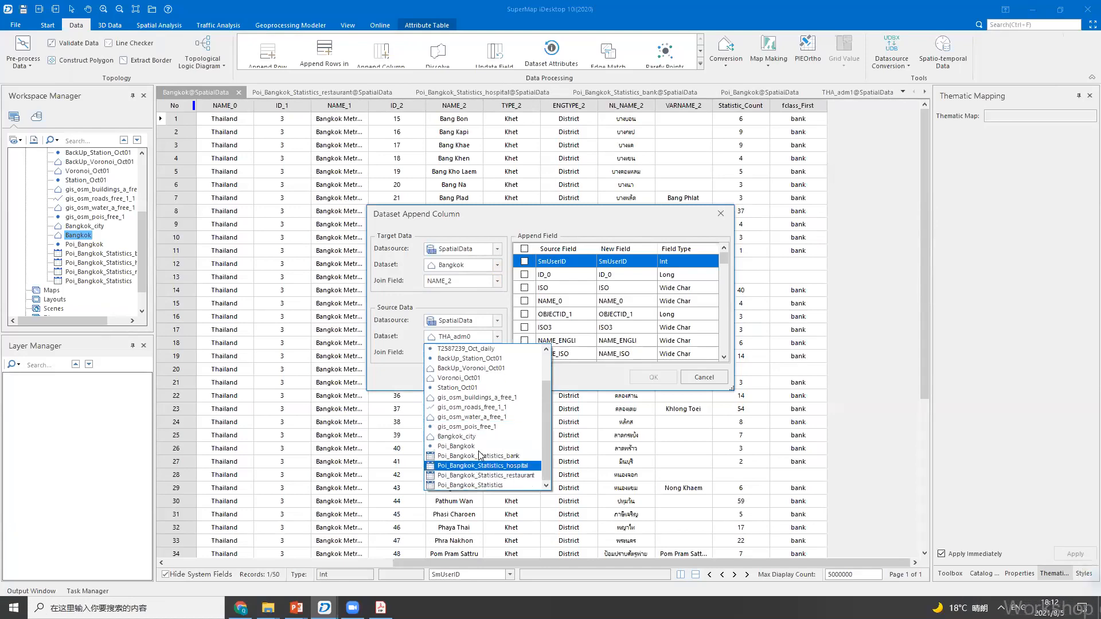
{"action": "left_click", "coordinate": [483, 396]}
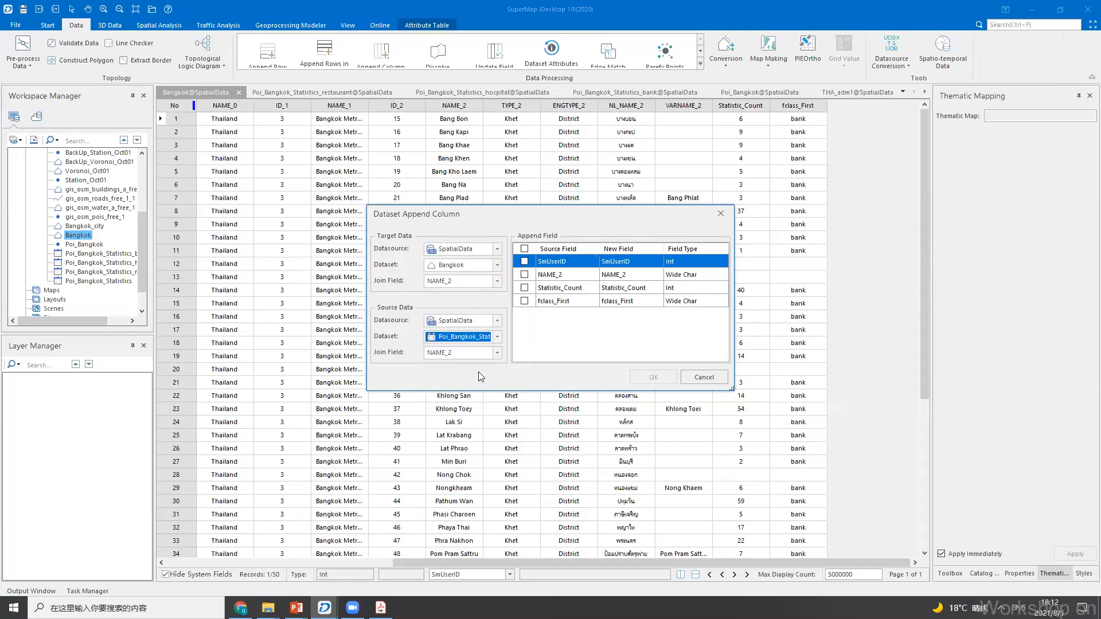
{"action": "left_click", "coordinate": [524, 287]}
{"action": "left_click", "coordinate": [524, 301]}
{"action": "left_click", "coordinate": [653, 377]}
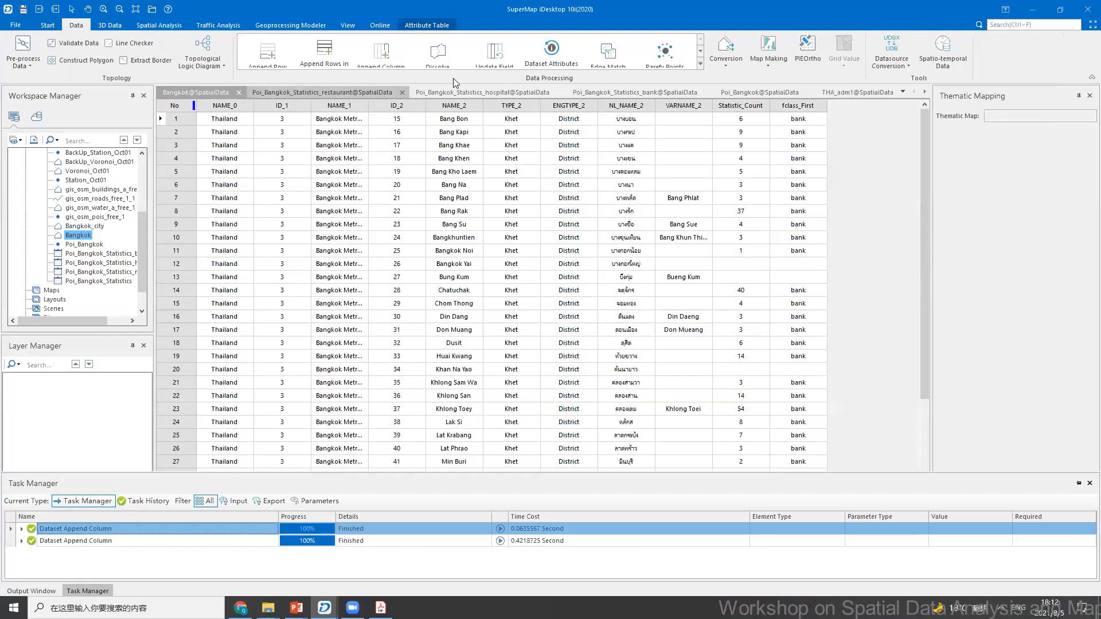
- Append Statistic_Count and fclass_First from Poi_Bangkok_Statistics_restaurant to the Bangkok dataset, using NAME_2 as the join field
{"action": "left_click", "coordinate": [389, 57]}
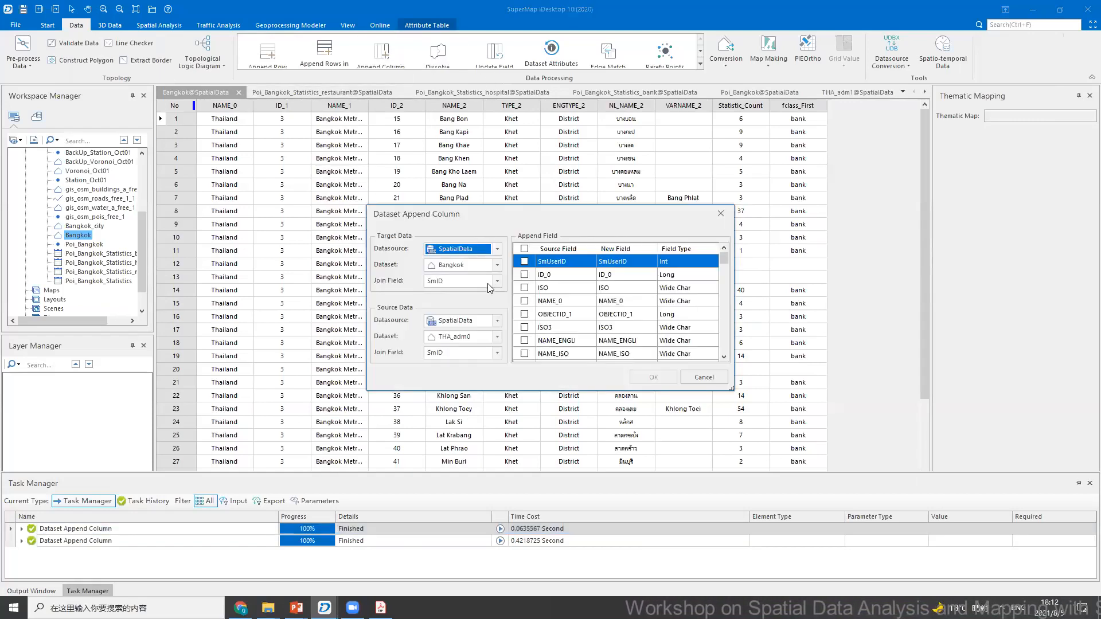
{"action": "left_click", "coordinate": [497, 281]}
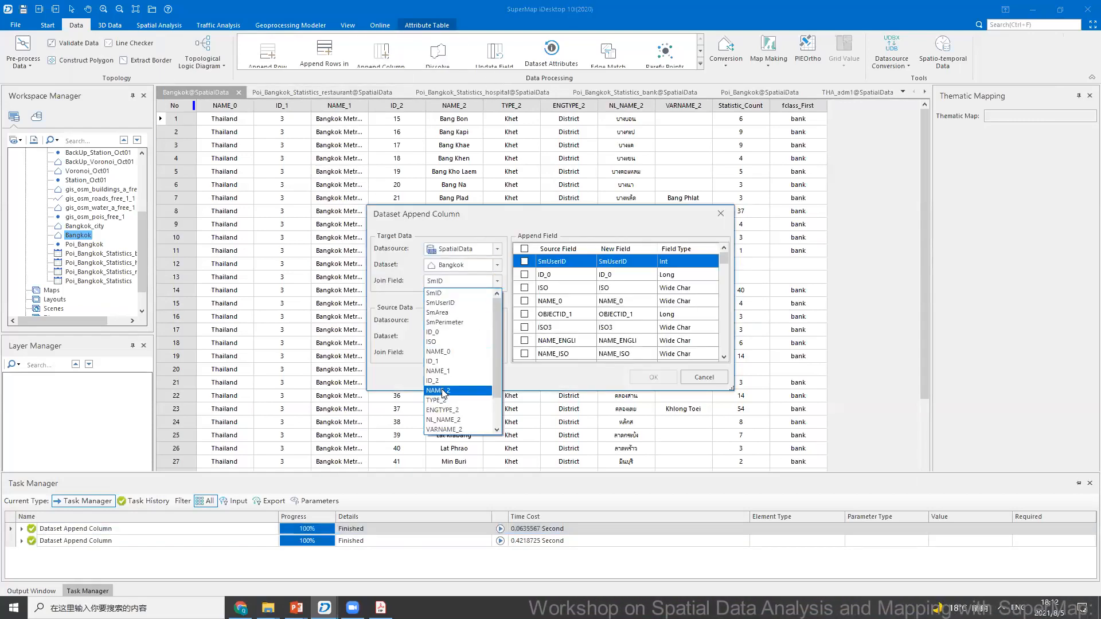
{"action": "left_click", "coordinate": [441, 391]}
{"action": "left_click", "coordinate": [497, 337]}
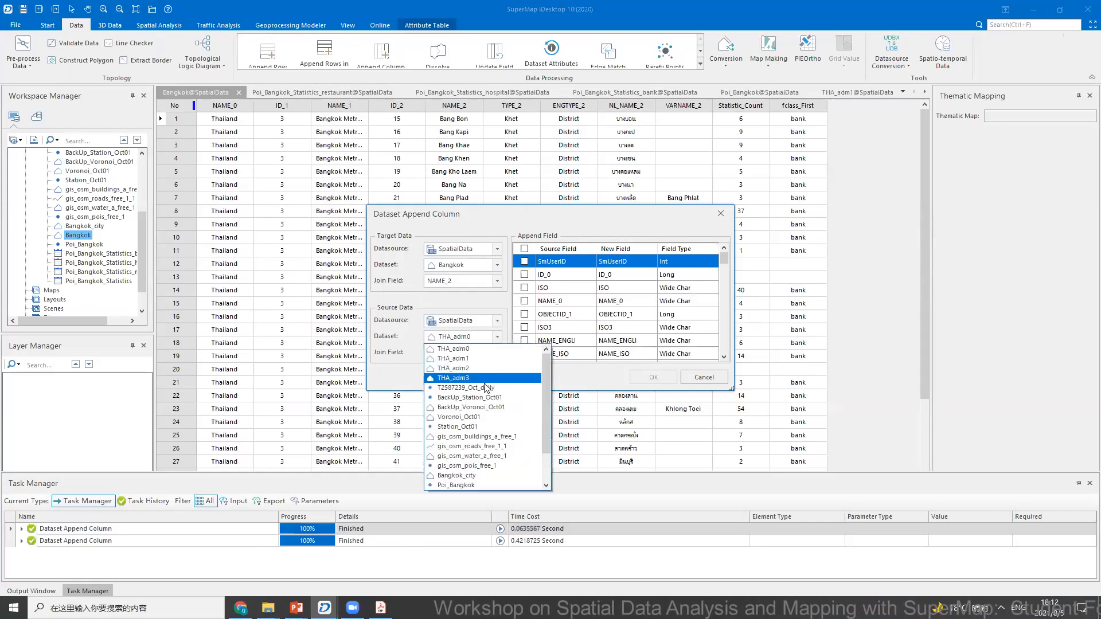
{"action": "left_click", "coordinate": [459, 471]}
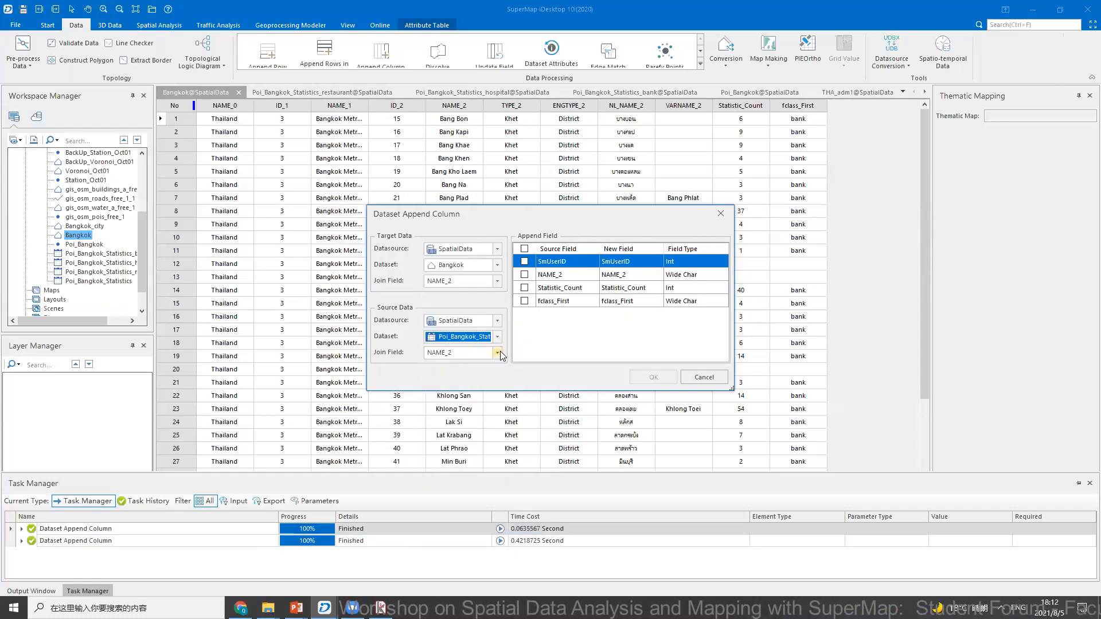
{"action": "left_click", "coordinate": [529, 287]}
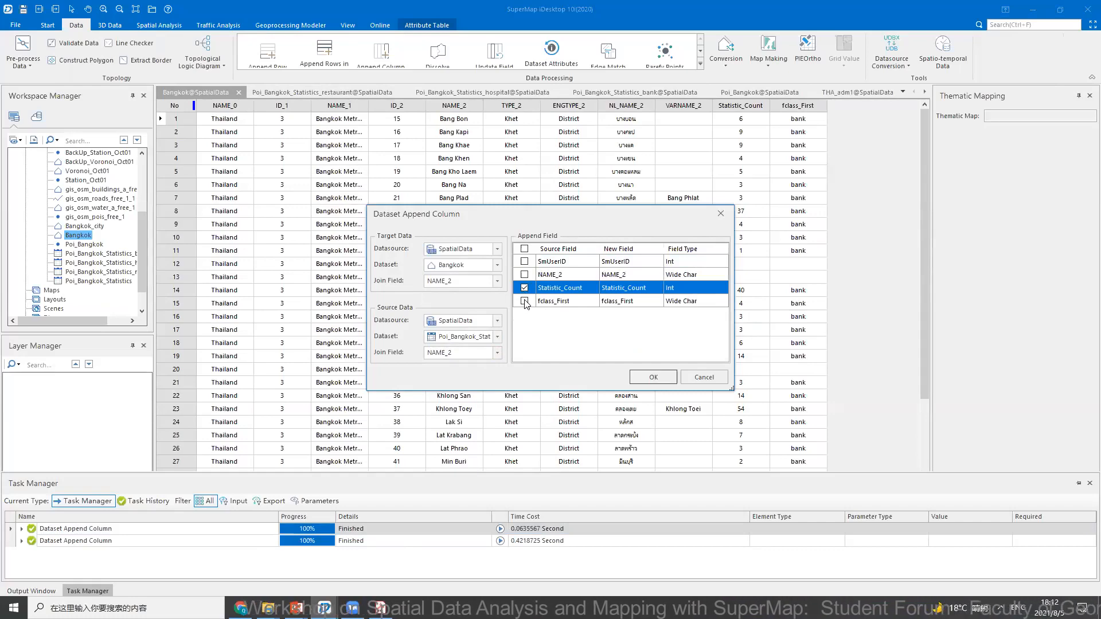
{"action": "left_click", "coordinate": [524, 301]}
{"action": "left_click", "coordinate": [657, 380]}
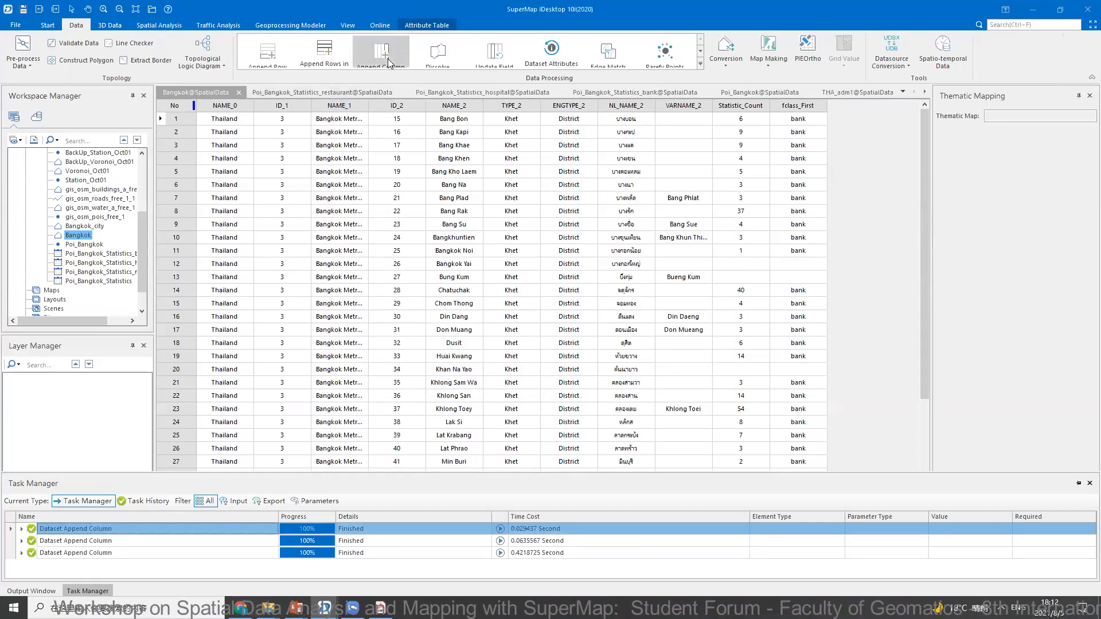
- Append Statistic_Count and fclass_First from the Poi_Bangkok_Statistics table to the Bangkok dataset, matching on NAME_2
{"action": "left_click", "coordinate": [496, 282]}
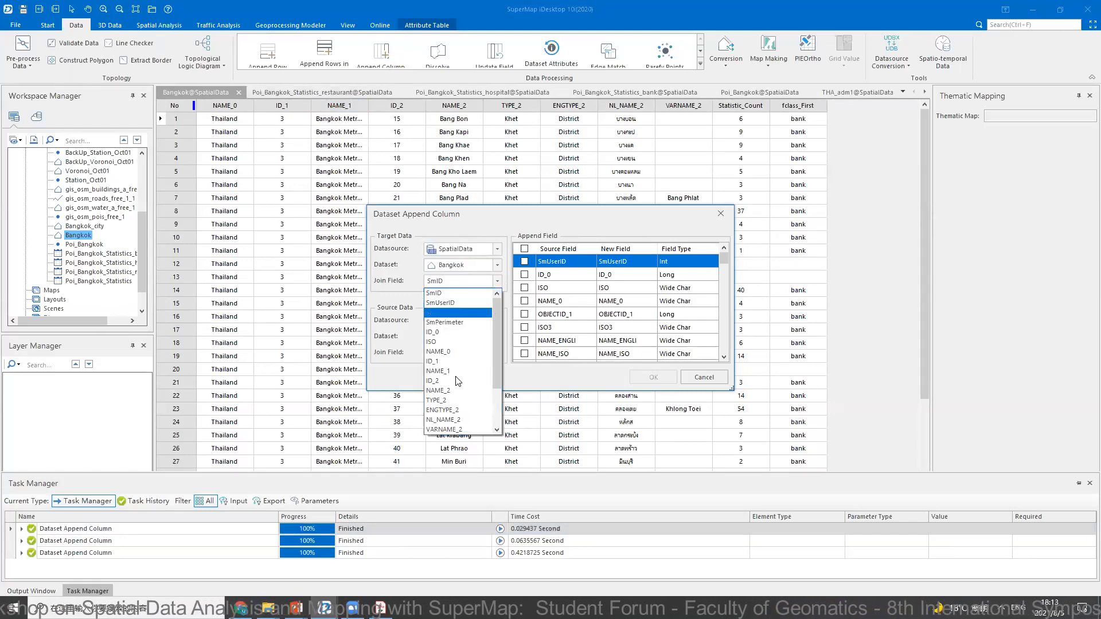
{"action": "left_click", "coordinate": [442, 332]}
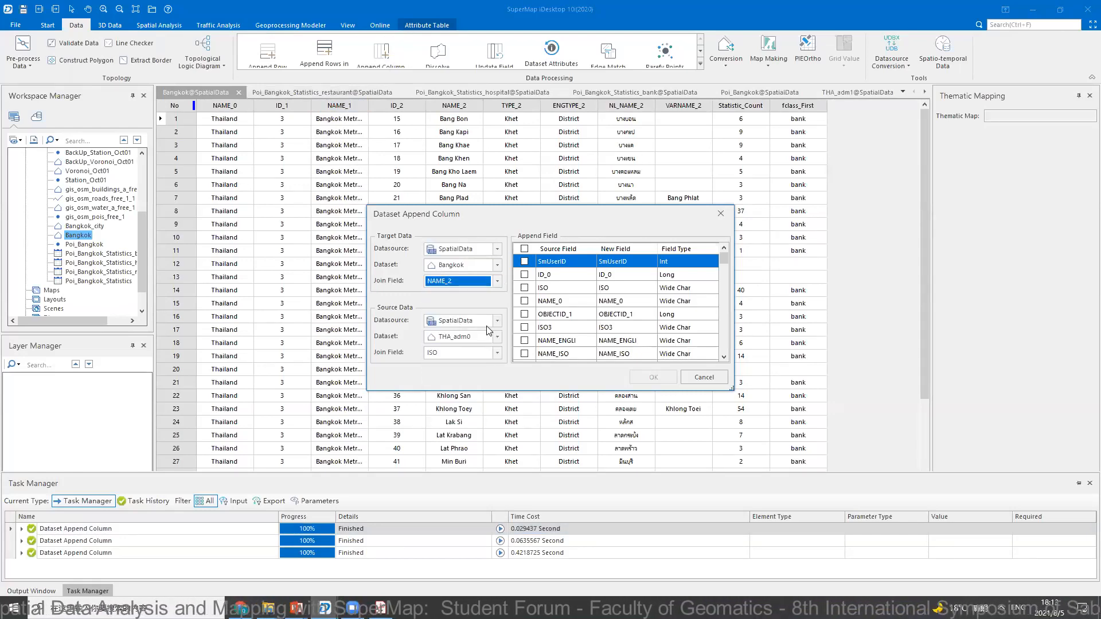
{"action": "left_click", "coordinate": [496, 336]}
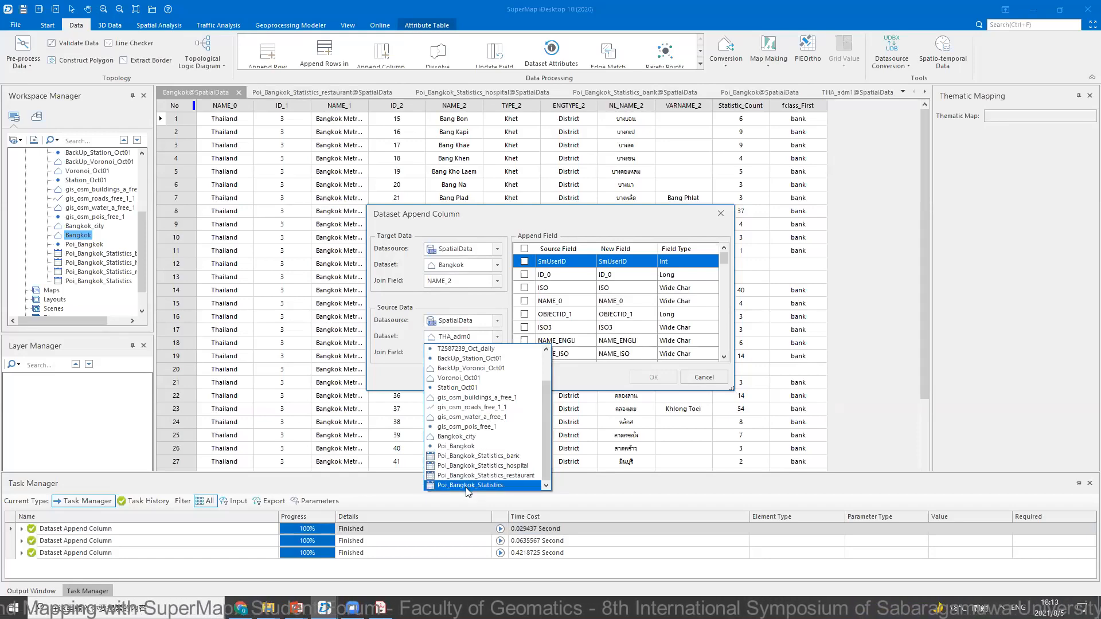
{"action": "left_click", "coordinate": [467, 486]}
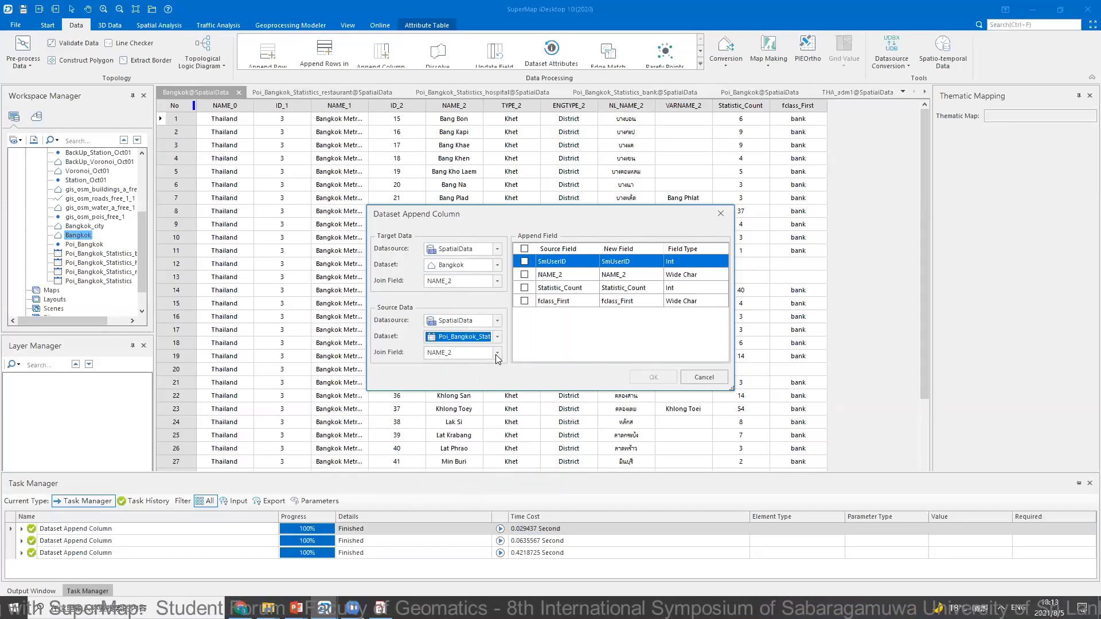
{"action": "left_click", "coordinate": [526, 291]}
{"action": "left_click", "coordinate": [525, 289]}
{"action": "left_click", "coordinate": [524, 301]}
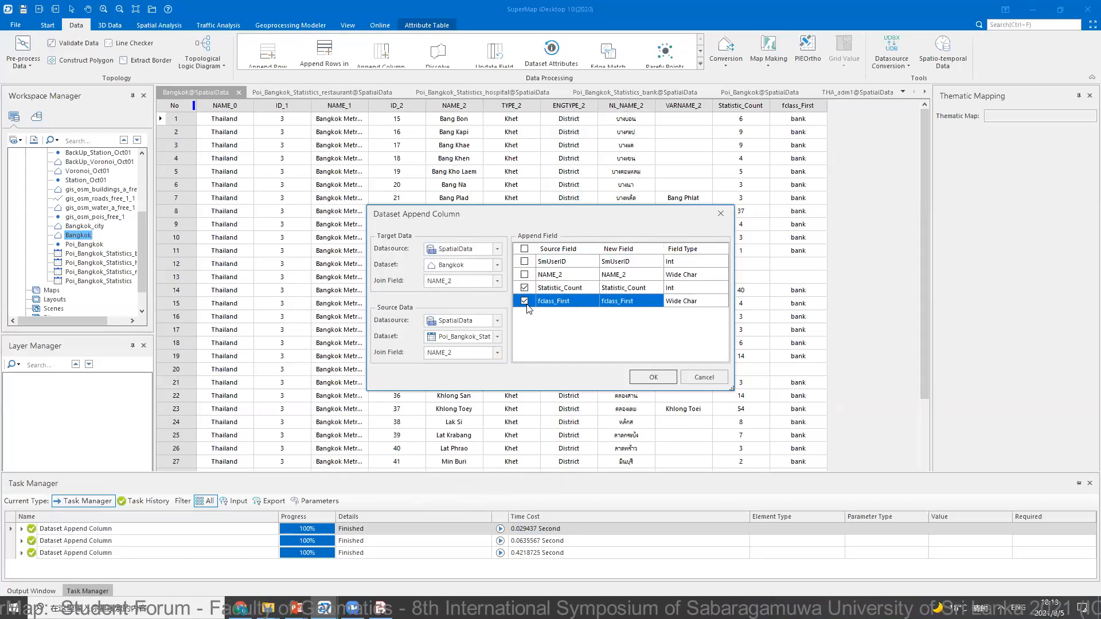
{"action": "left_click", "coordinate": [653, 377]}
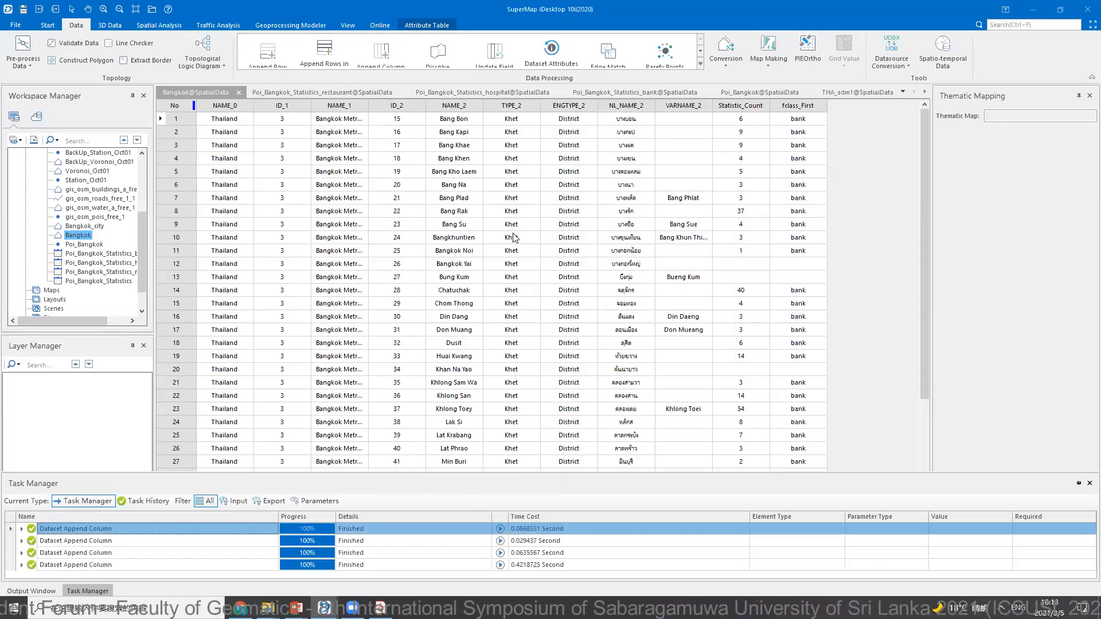
- Close and reopen the Bangkok dataset's attribute table to load and check the appended columns
{"action": "left_click", "coordinate": [238, 92]}
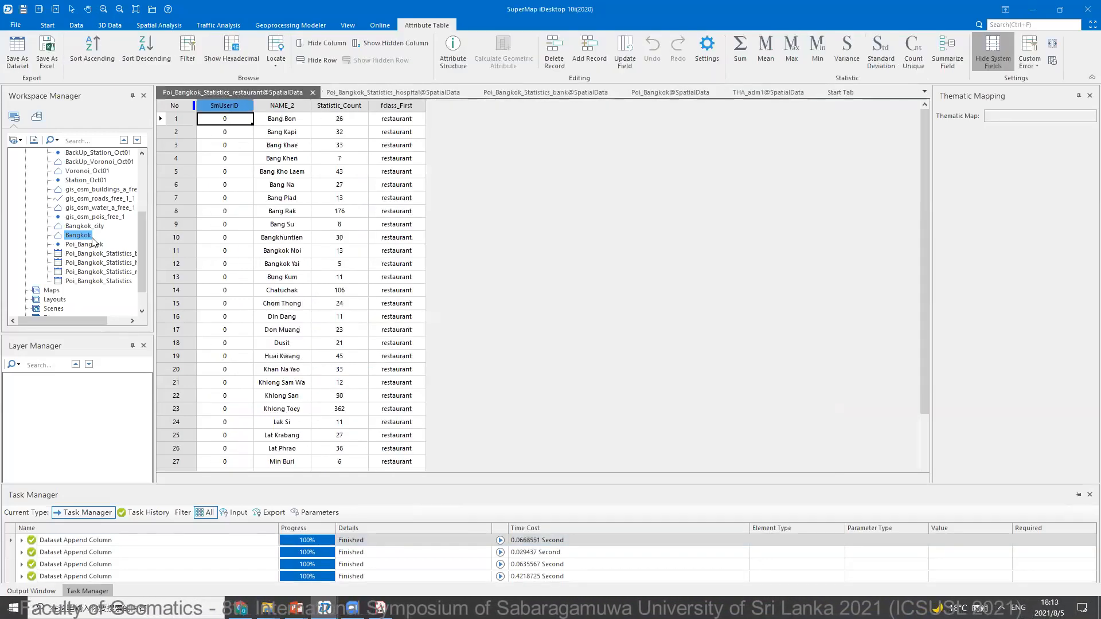
{"action": "right_click", "coordinate": [86, 235]}
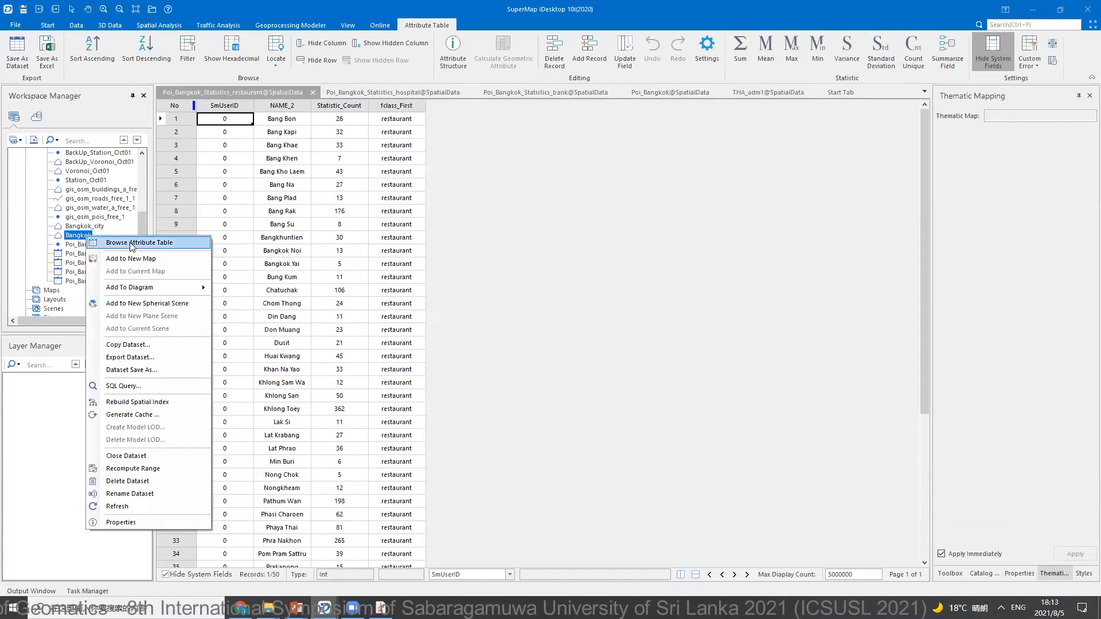
{"action": "left_click", "coordinate": [131, 244]}
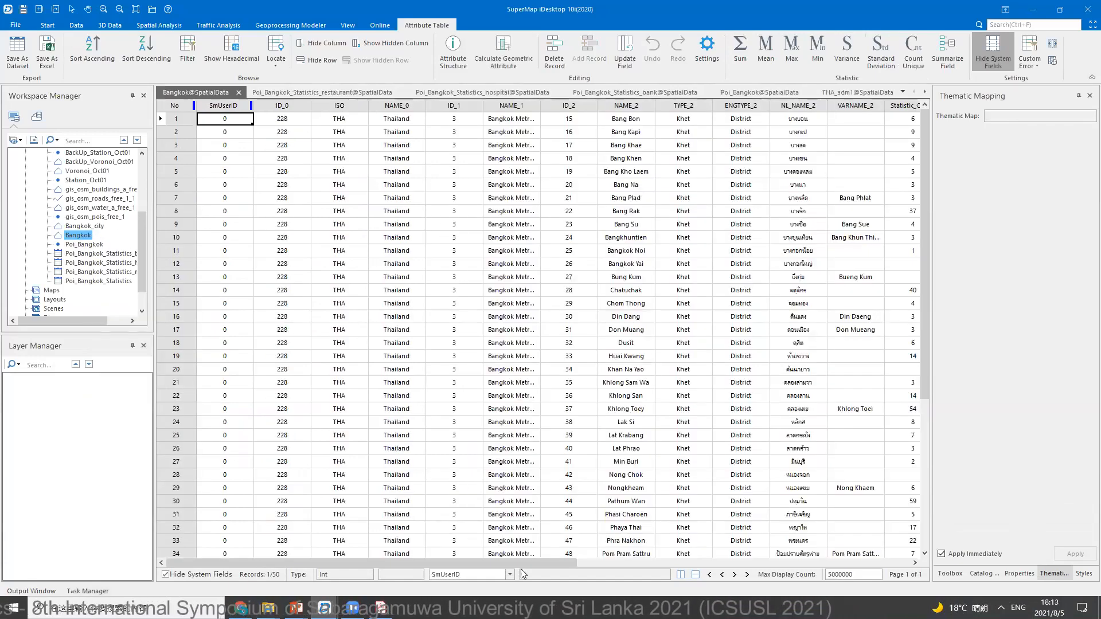
{"action": "scroll", "coordinate": [755, 274], "scroll_direction": "right", "scroll_amount": 10}
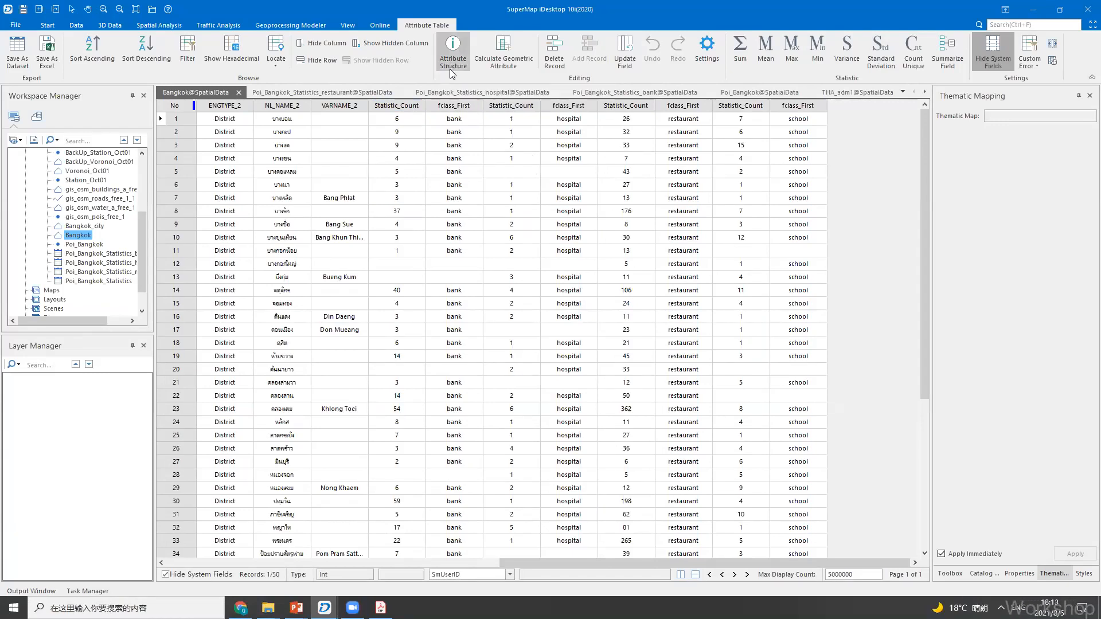
- Add a new field named Bank to the Bangkok attribute structure and set its type to Int
{"action": "left_click", "coordinate": [1088, 97]}
{"action": "left_click", "coordinate": [1088, 96]}
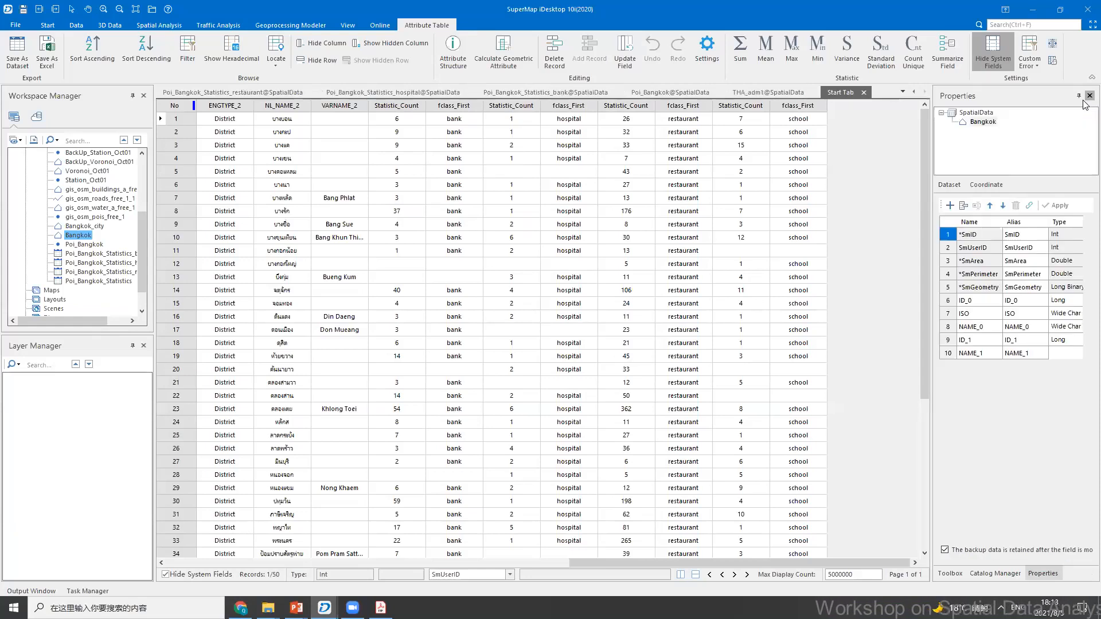
{"action": "scroll", "coordinate": [1041, 331], "scroll_direction": "down", "scroll_amount": 1}
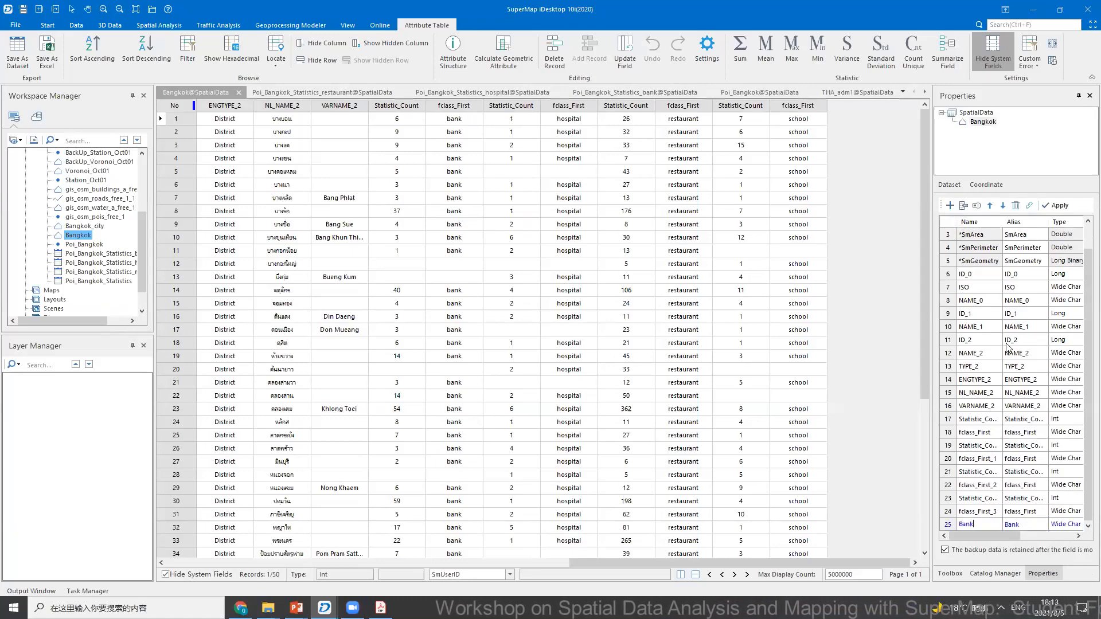
{"action": "double_click", "coordinate": [990, 524]}
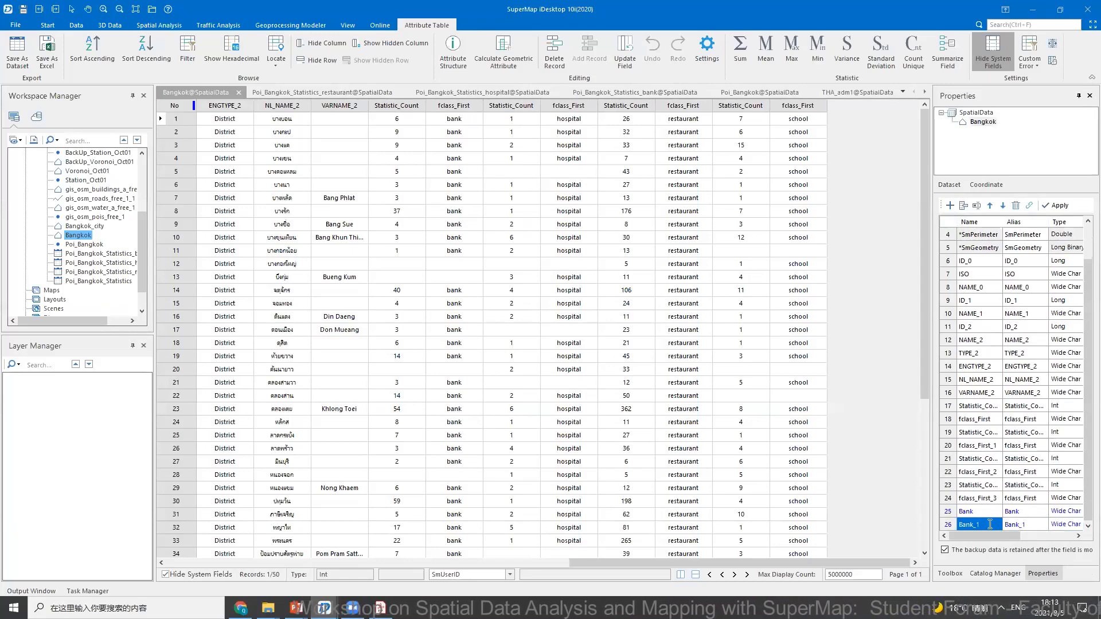
{"action": "left_click", "coordinate": [1079, 510]}
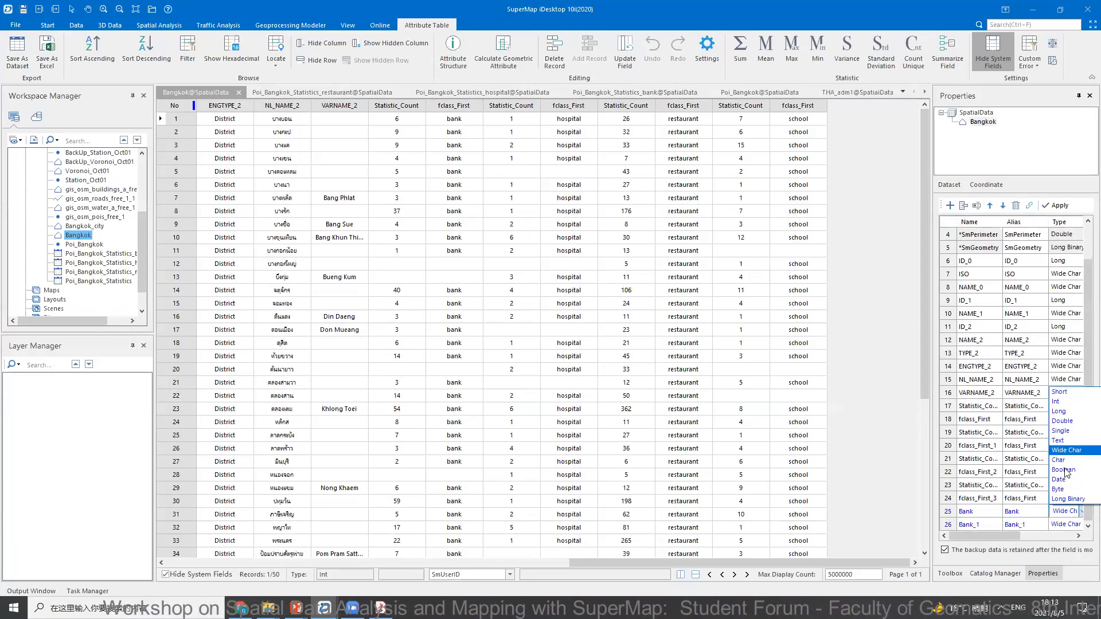
{"action": "left_click", "coordinate": [1065, 404]}
- Add two more Int fields named Hopital and Restaurant to the Bangkok attribute structure
{"action": "left_click", "coordinate": [989, 526]}
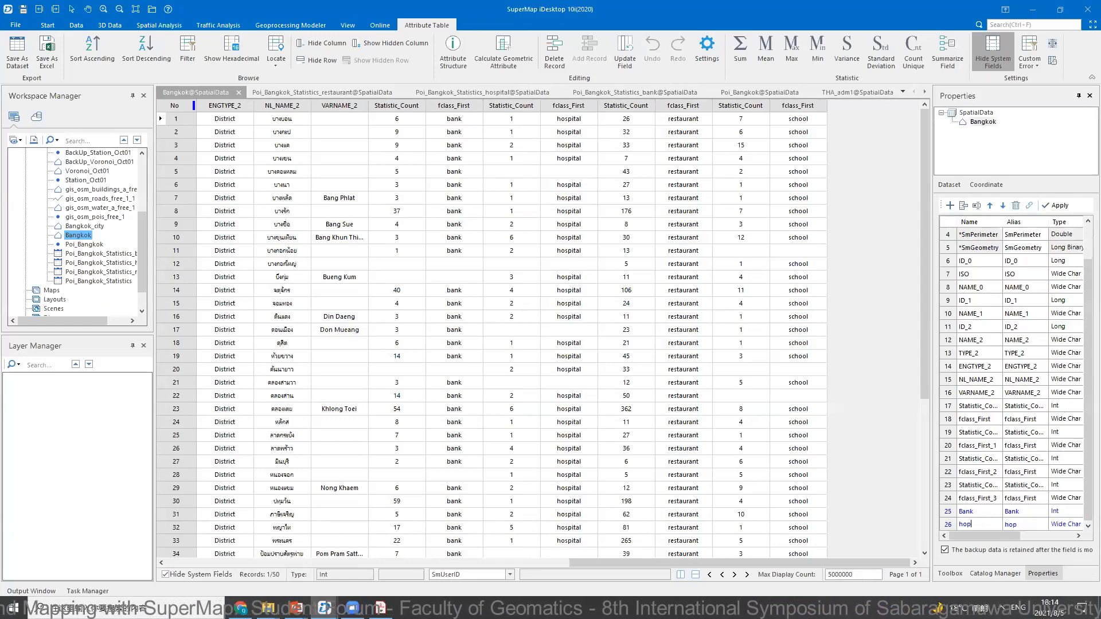
{"action": "left_click", "coordinate": [1080, 526]}
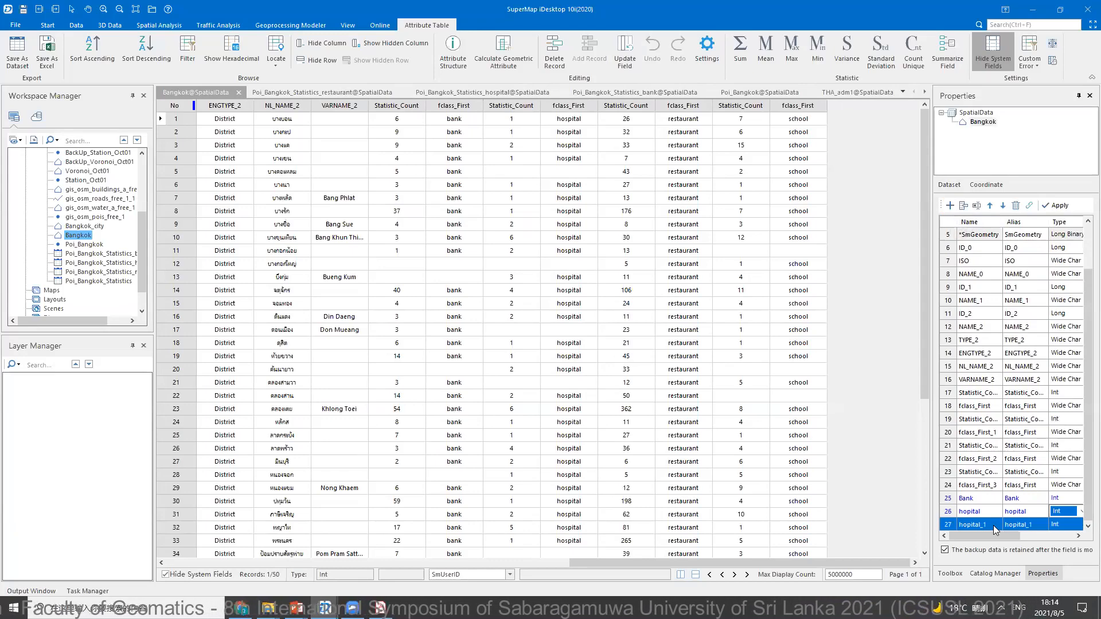
{"action": "left_click", "coordinate": [995, 526]}
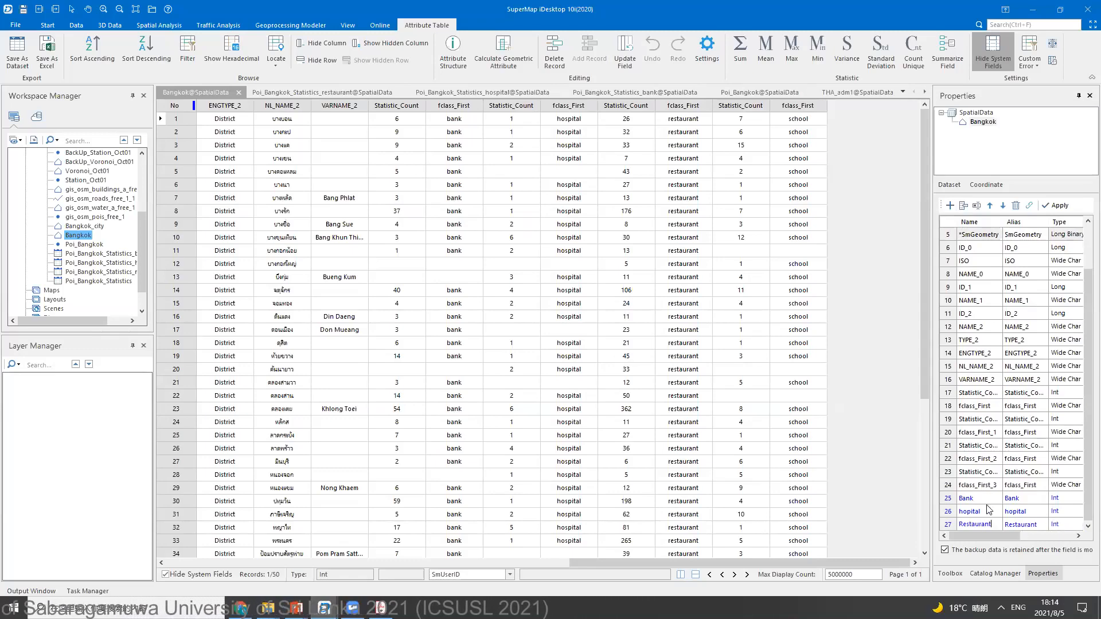
{"action": "left_click", "coordinate": [966, 511]}
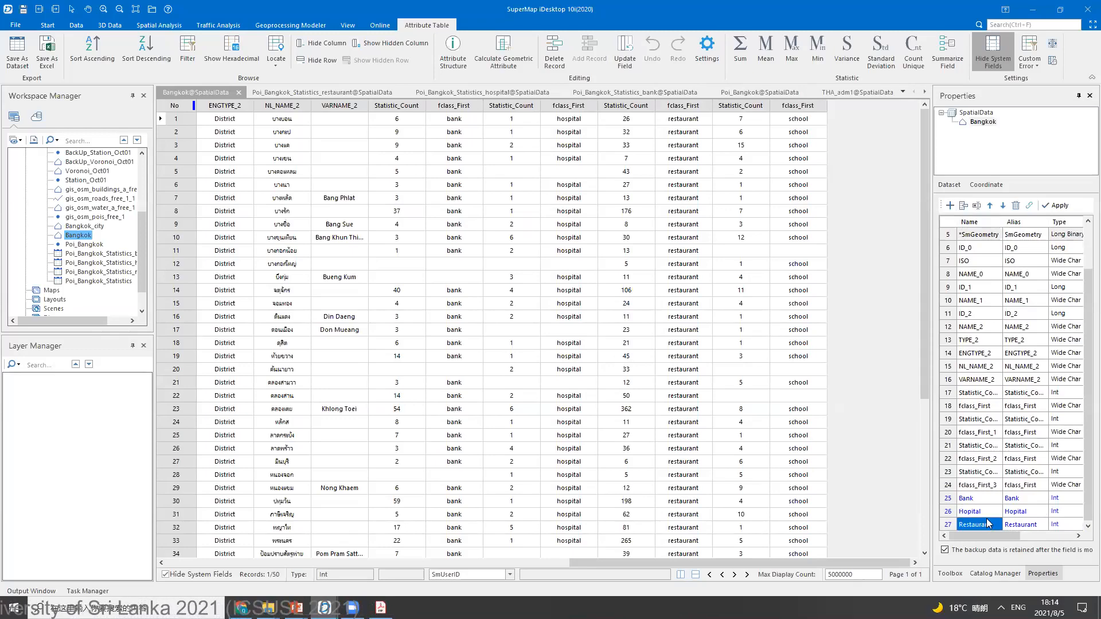
- Add an Int field named School and apply the new fields to the Bangkok dataset
{"action": "left_click", "coordinate": [950, 206]}
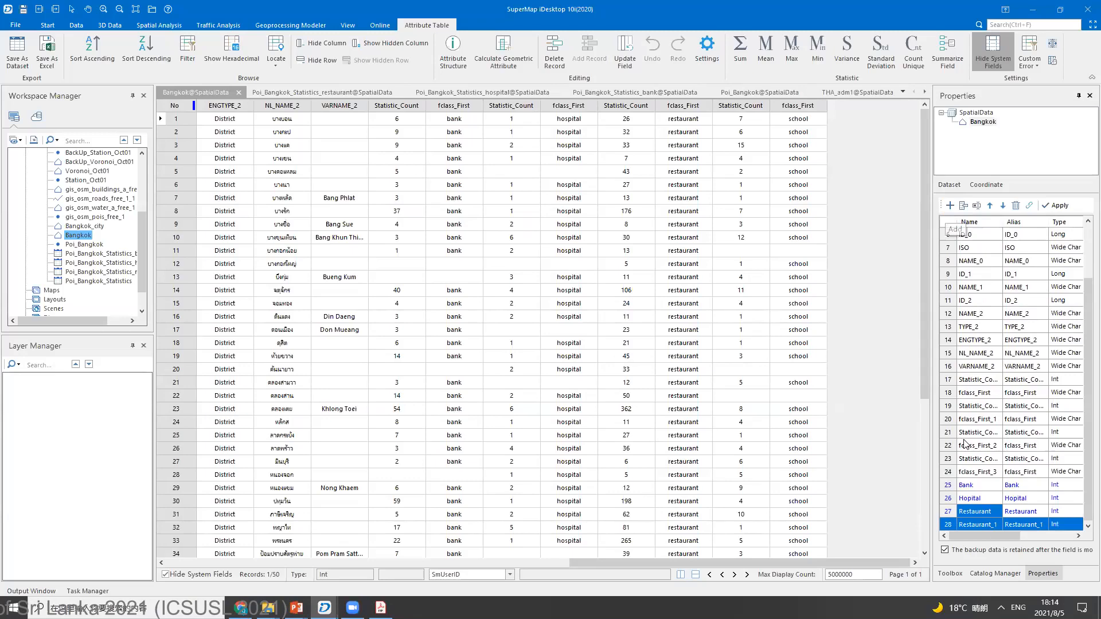
{"action": "left_click", "coordinate": [982, 525]}
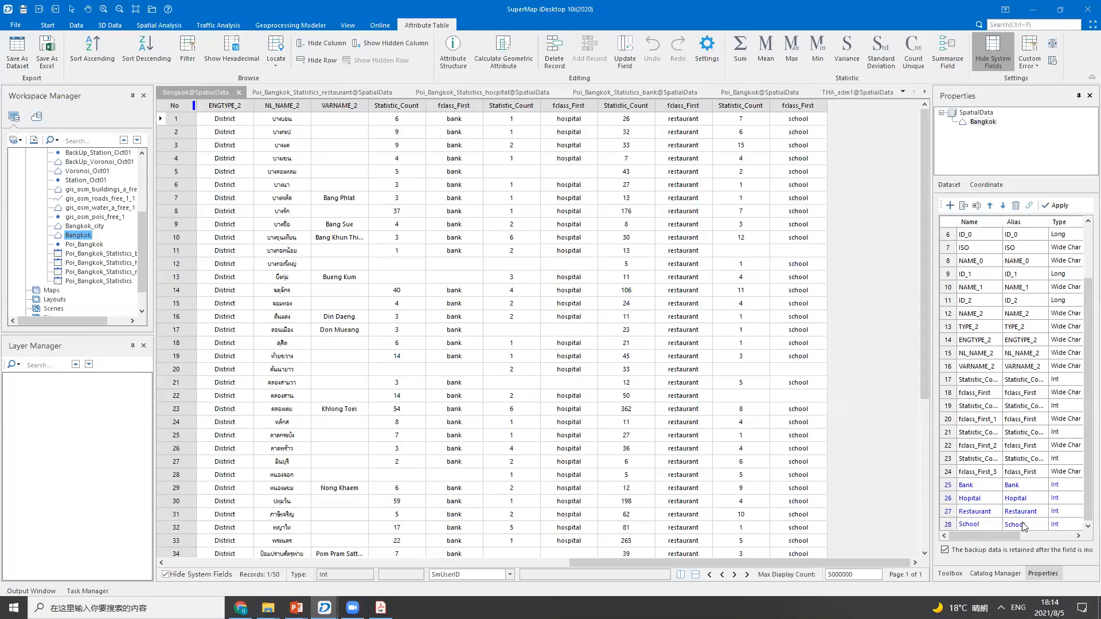
{"action": "left_click", "coordinate": [1060, 204]}
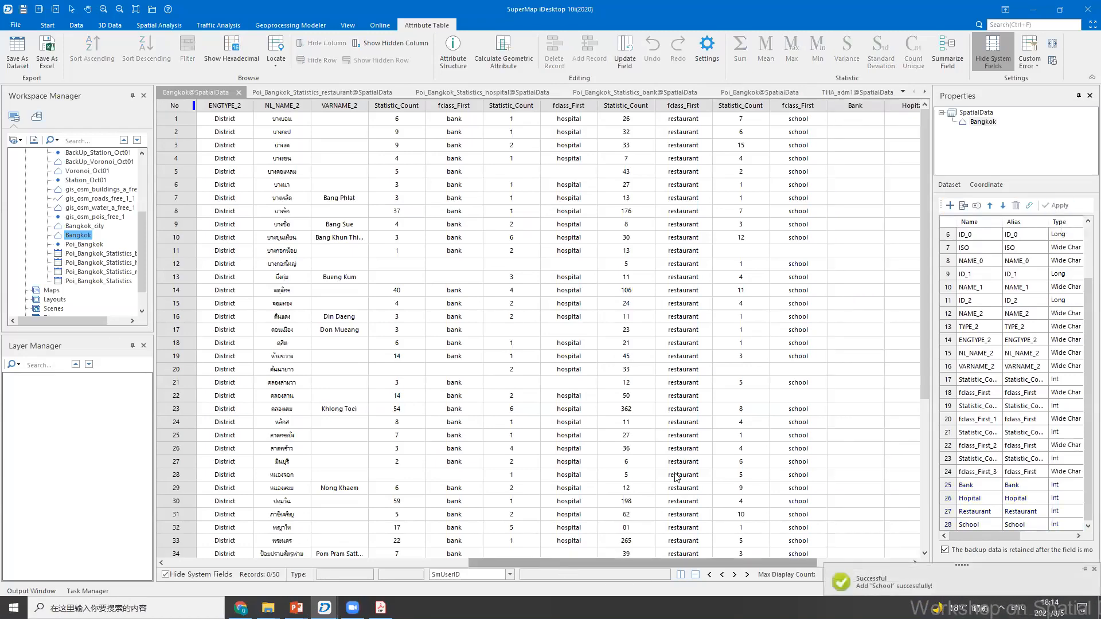
- Update the whole Bank field of the Bangkok table with the expression Statistic_Count
{"action": "scroll", "coordinate": [676, 477], "scroll_direction": "right", "scroll_amount": 4}
{"action": "left_click", "coordinate": [619, 105]}
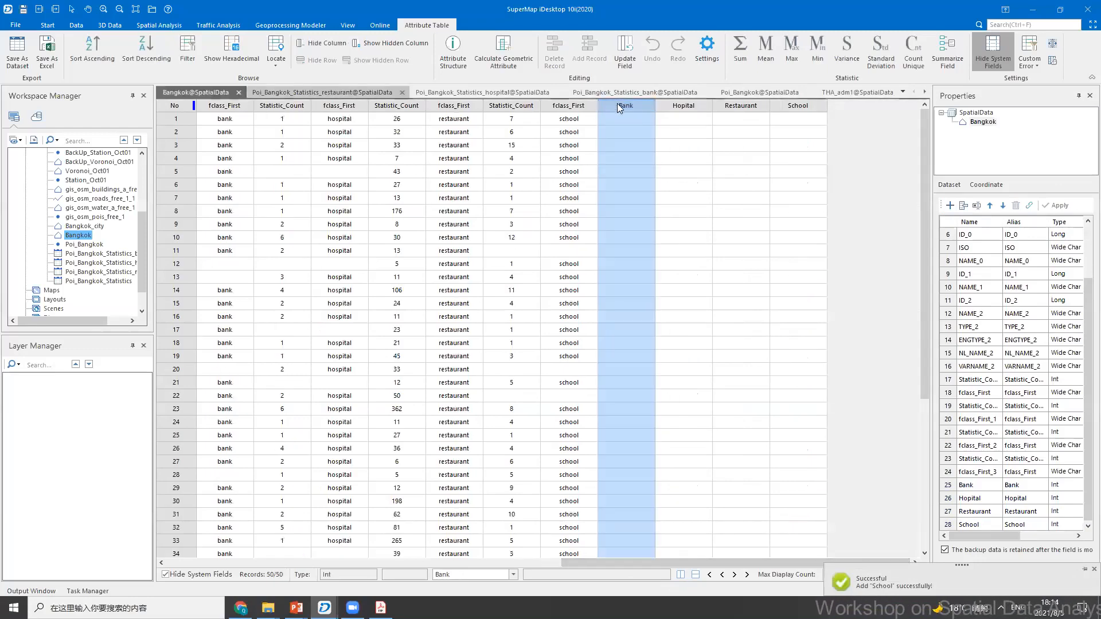
{"action": "left_click_drag", "start_coordinate": [583, 566], "coordinate": [559, 562]}
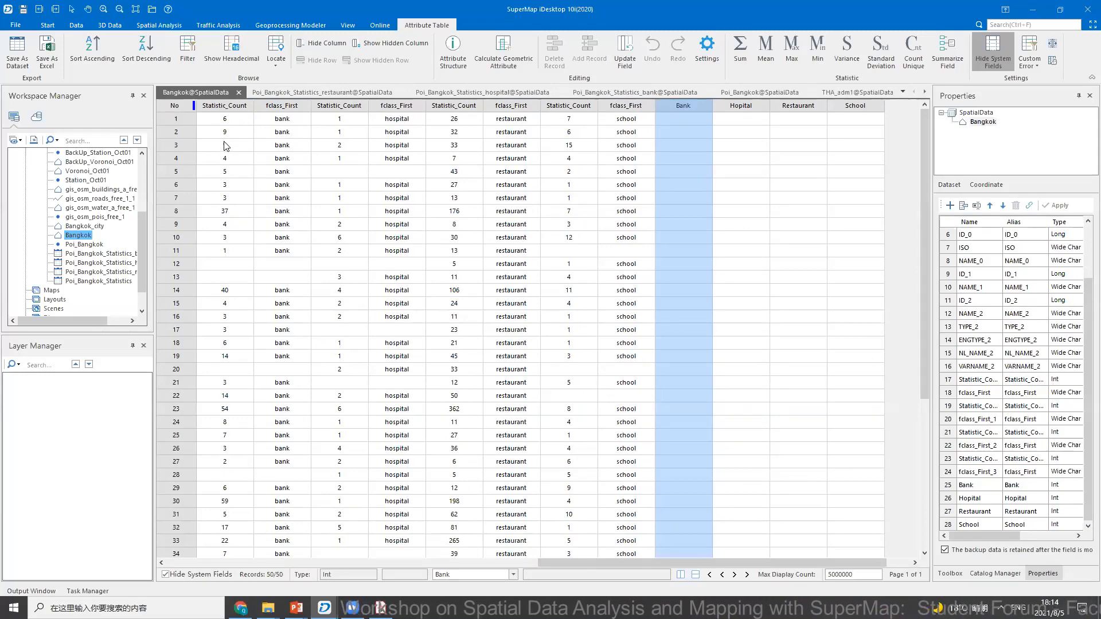
{"action": "right_click", "coordinate": [687, 105]}
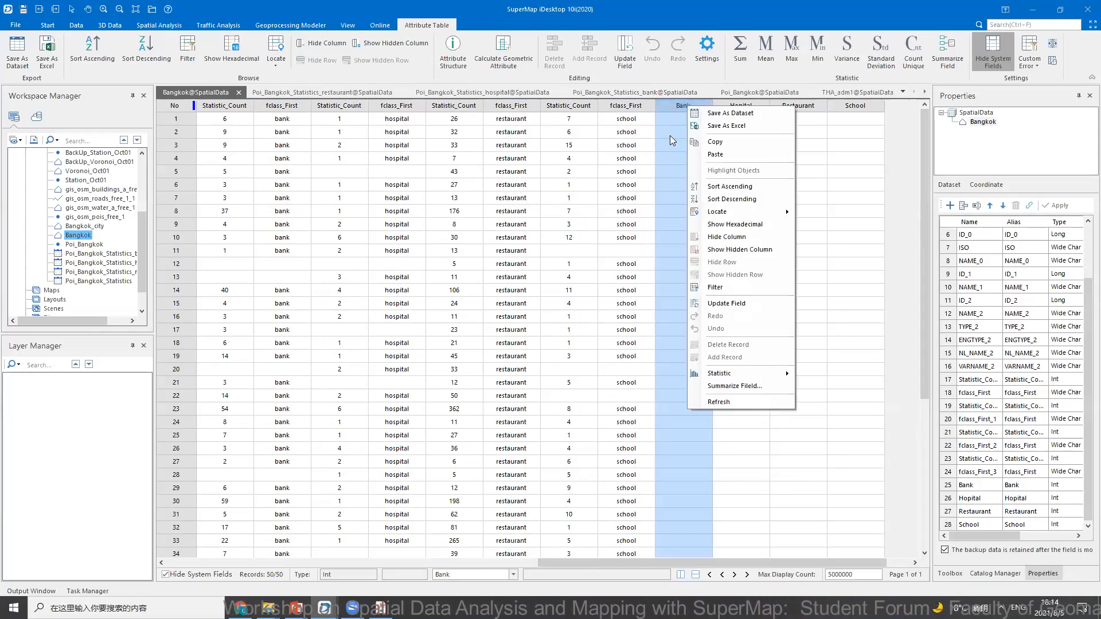
{"action": "left_click", "coordinate": [729, 306]}
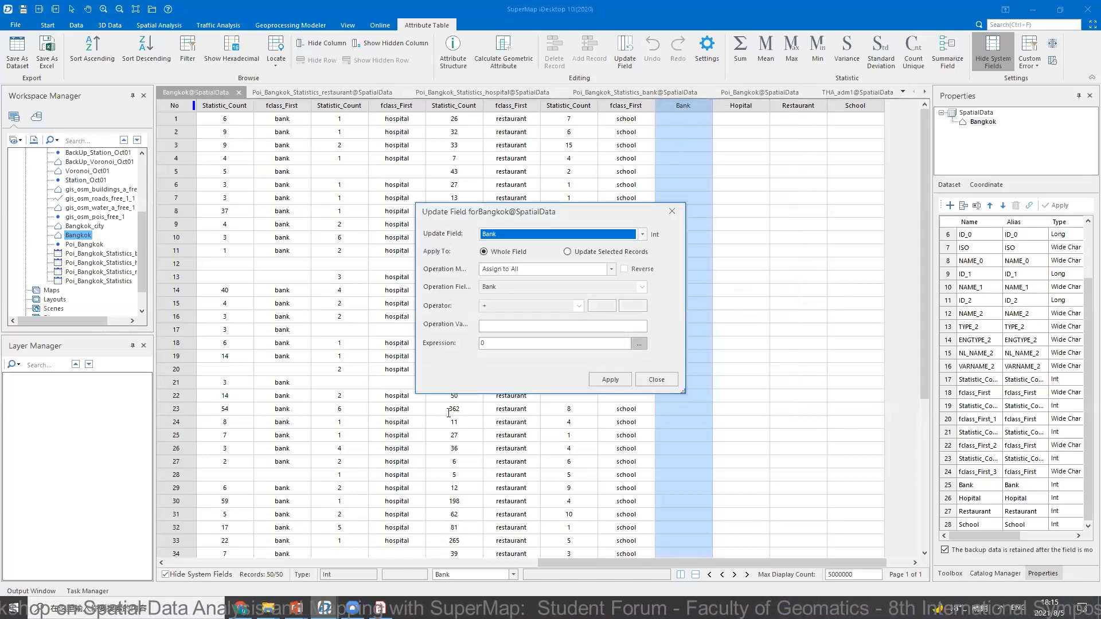
{"action": "left_click", "coordinate": [639, 344]}
{"action": "scroll", "coordinate": [578, 332], "scroll_direction": "down", "scroll_amount": 3}
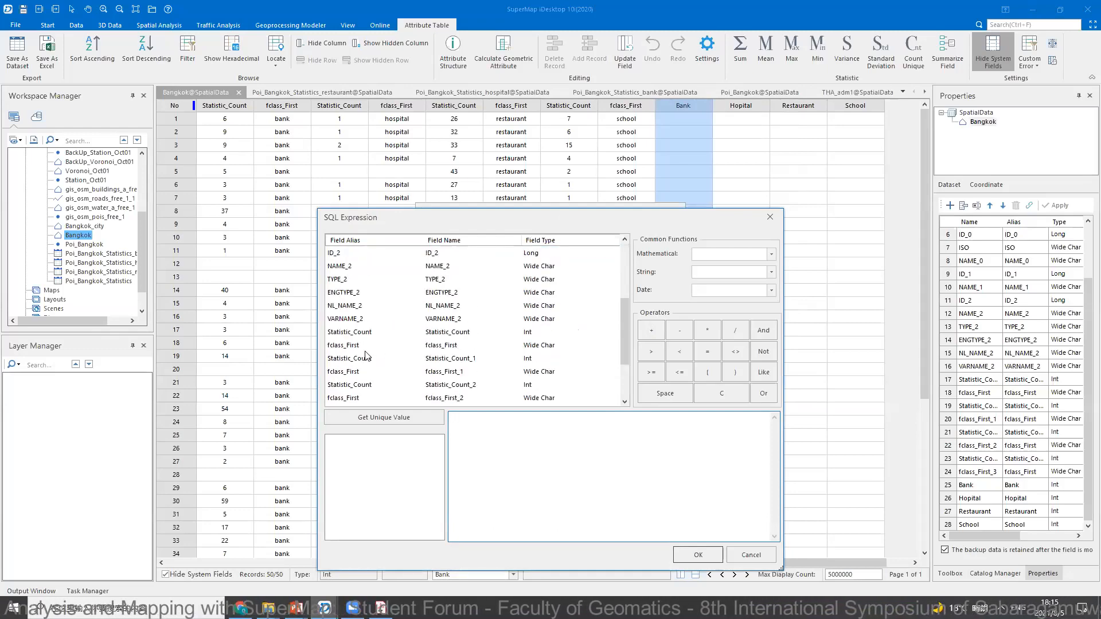
{"action": "left_click", "coordinate": [349, 334]}
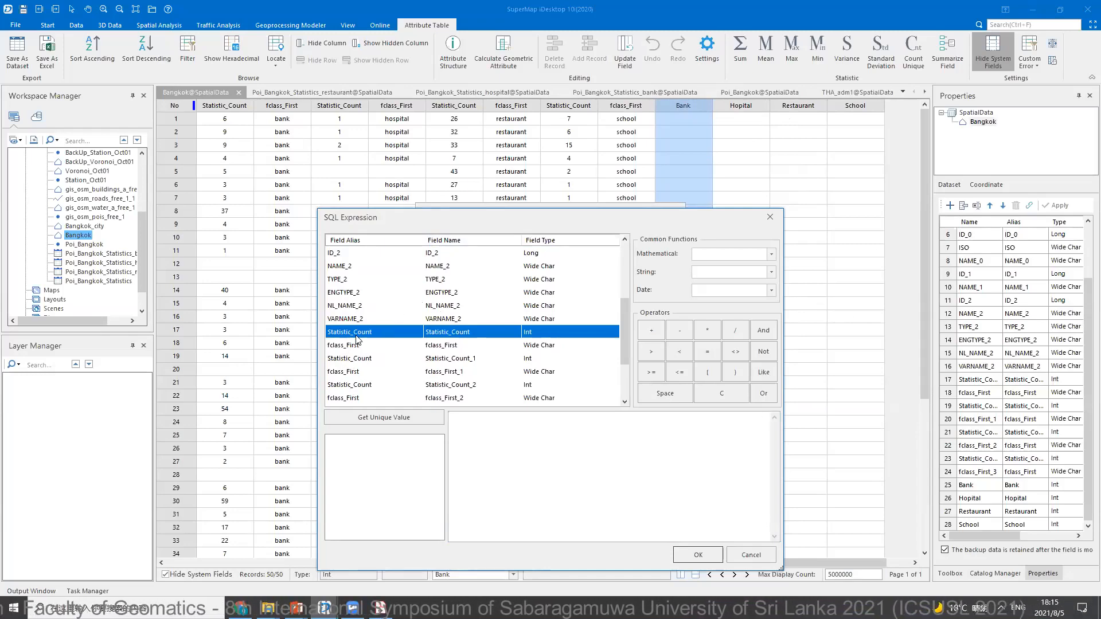
{"action": "double_click", "coordinate": [390, 332]}
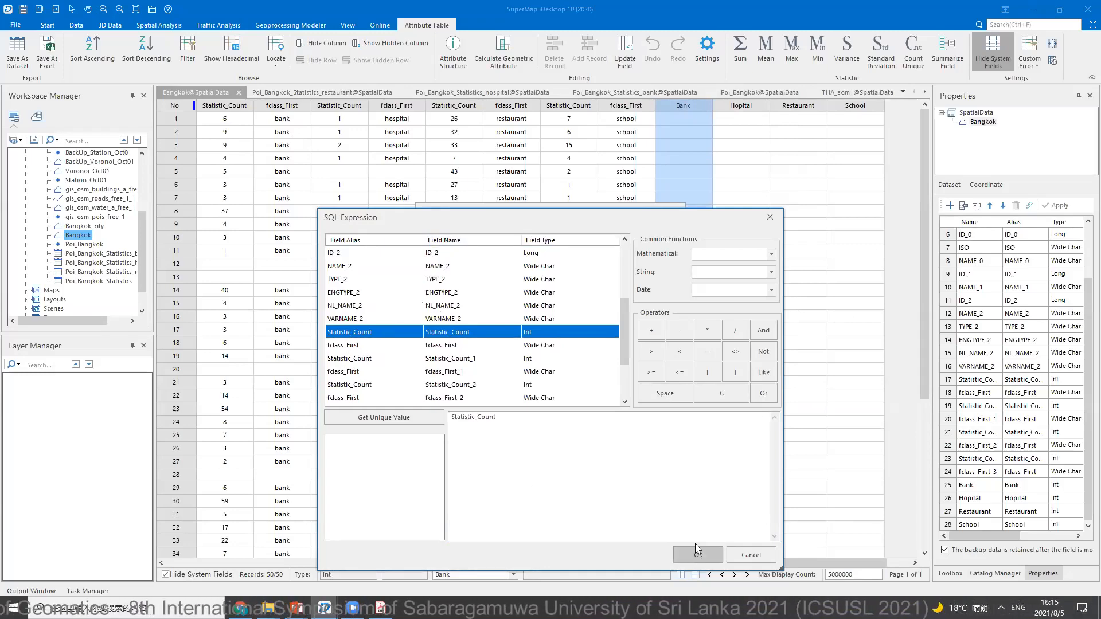
{"action": "left_click", "coordinate": [697, 555]}
{"action": "left_click", "coordinate": [610, 380]}
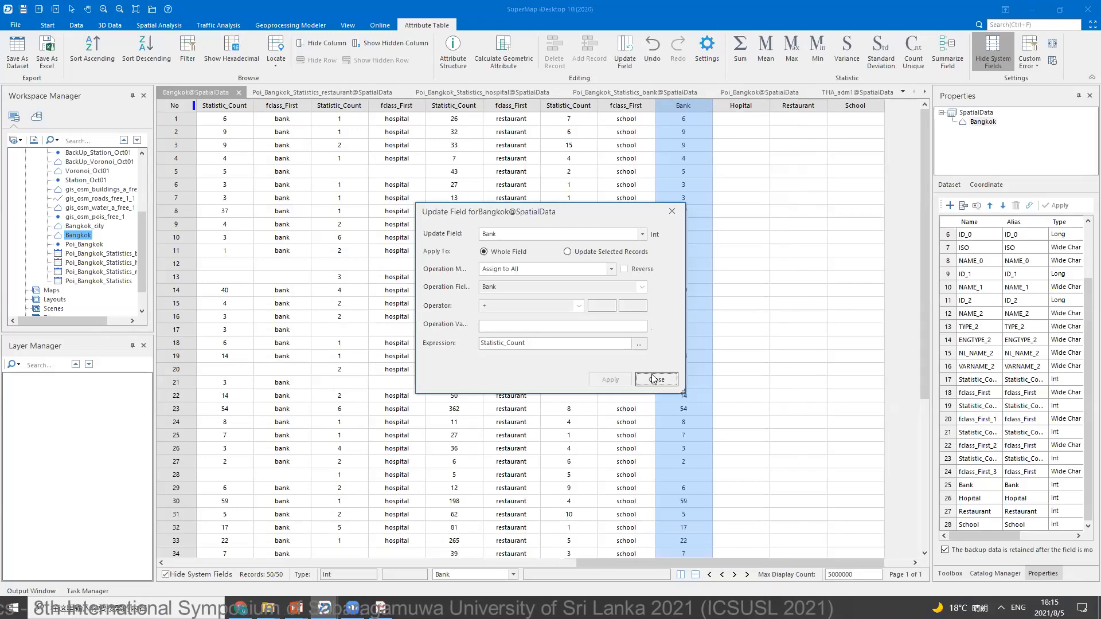
- Try updating the whole Hopital field with the expression Statistic_Count_2
{"action": "left_click", "coordinate": [632, 241]}
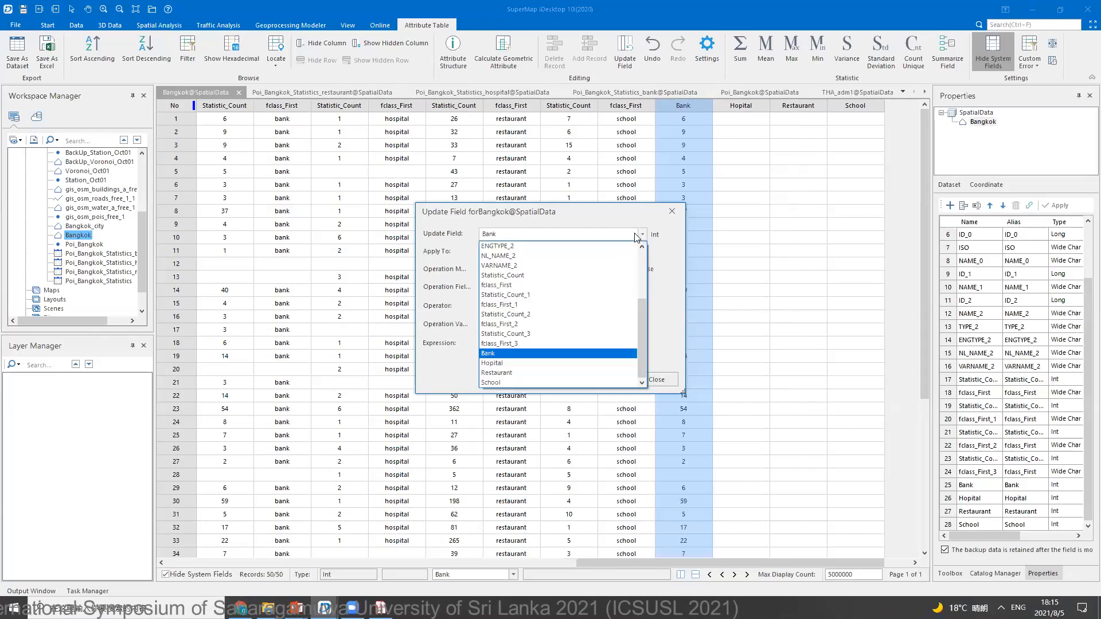
{"action": "left_click", "coordinate": [501, 363]}
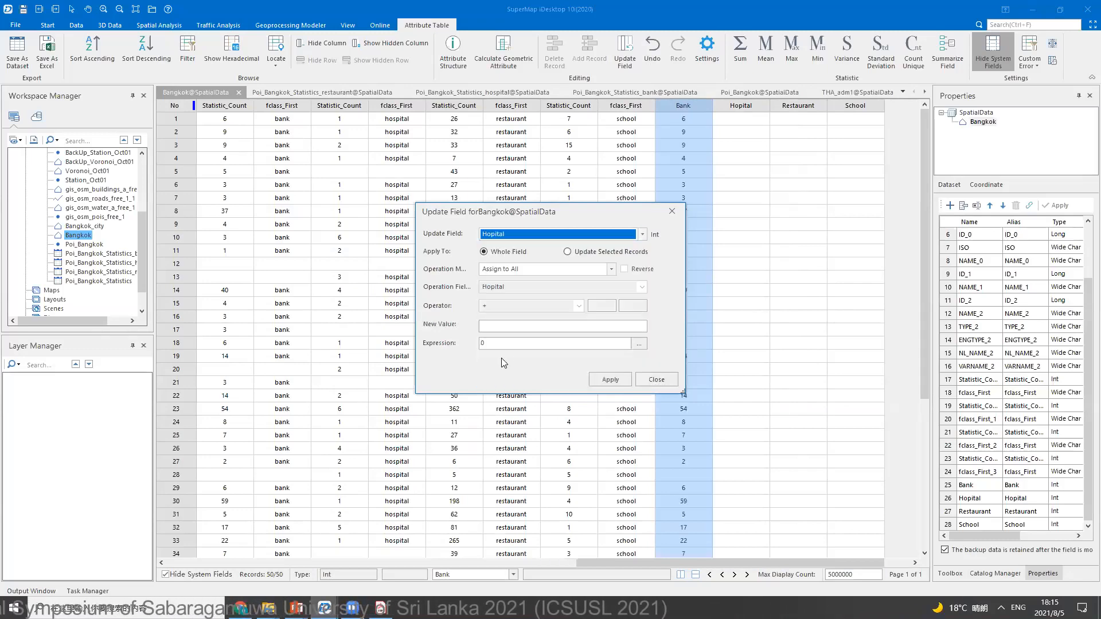
{"action": "left_click", "coordinate": [638, 344]}
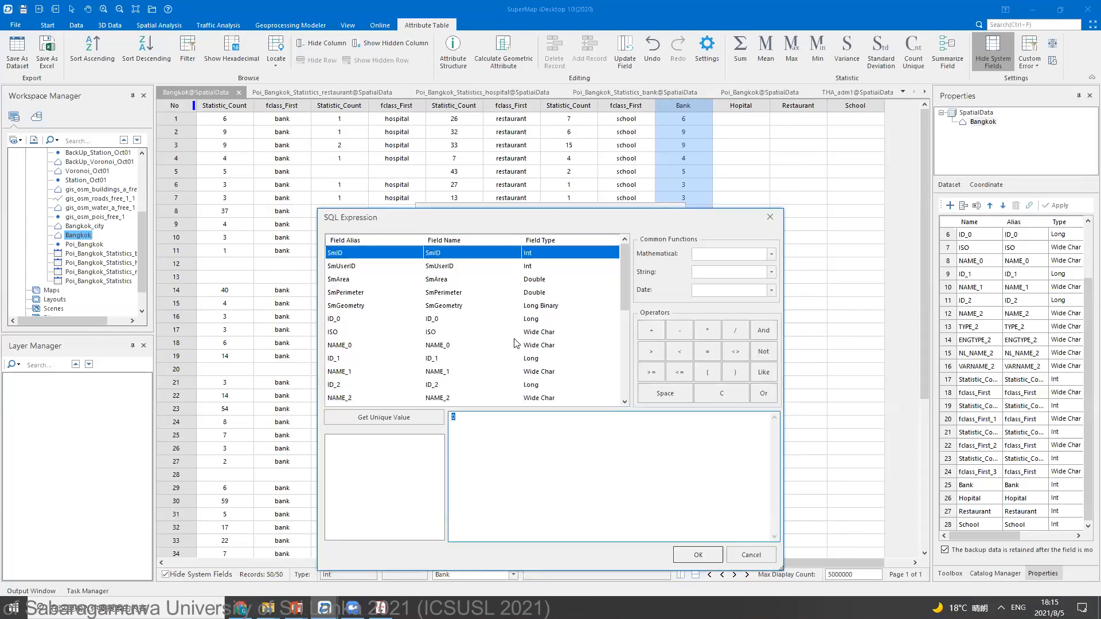
{"action": "scroll", "coordinate": [430, 277], "scroll_direction": "down", "scroll_amount": 2}
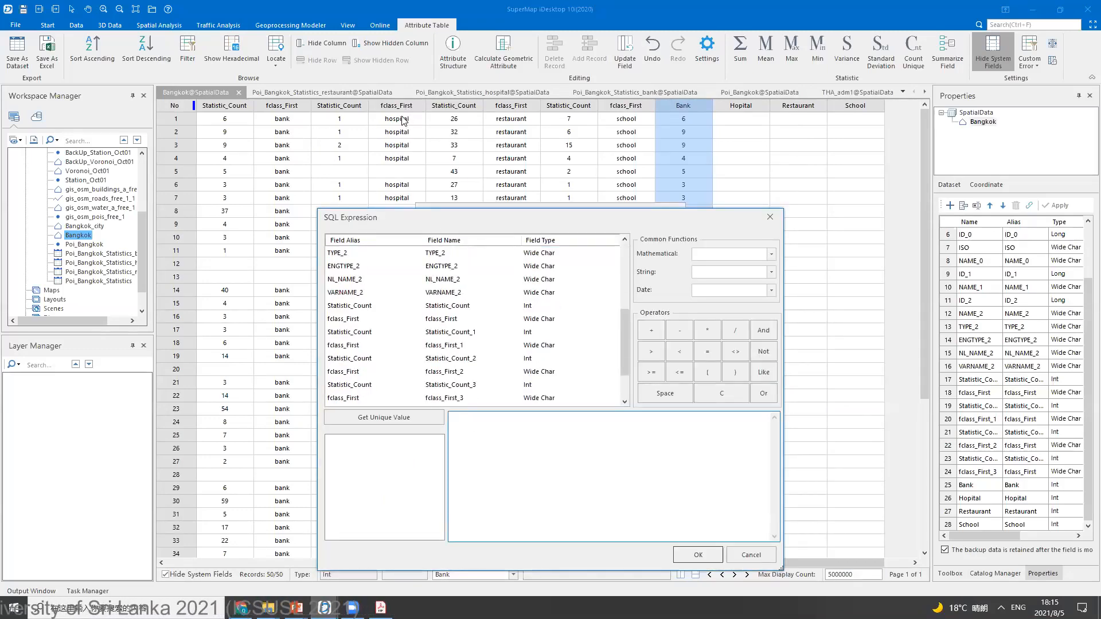
{"action": "double_click", "coordinate": [355, 360]}
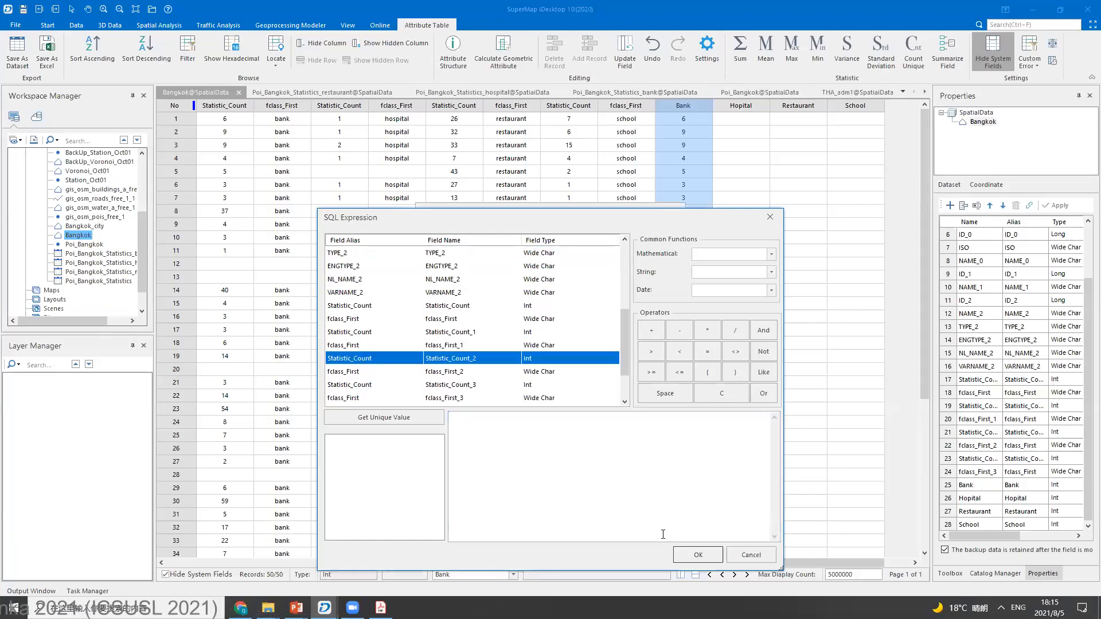
{"action": "left_click", "coordinate": [698, 554]}
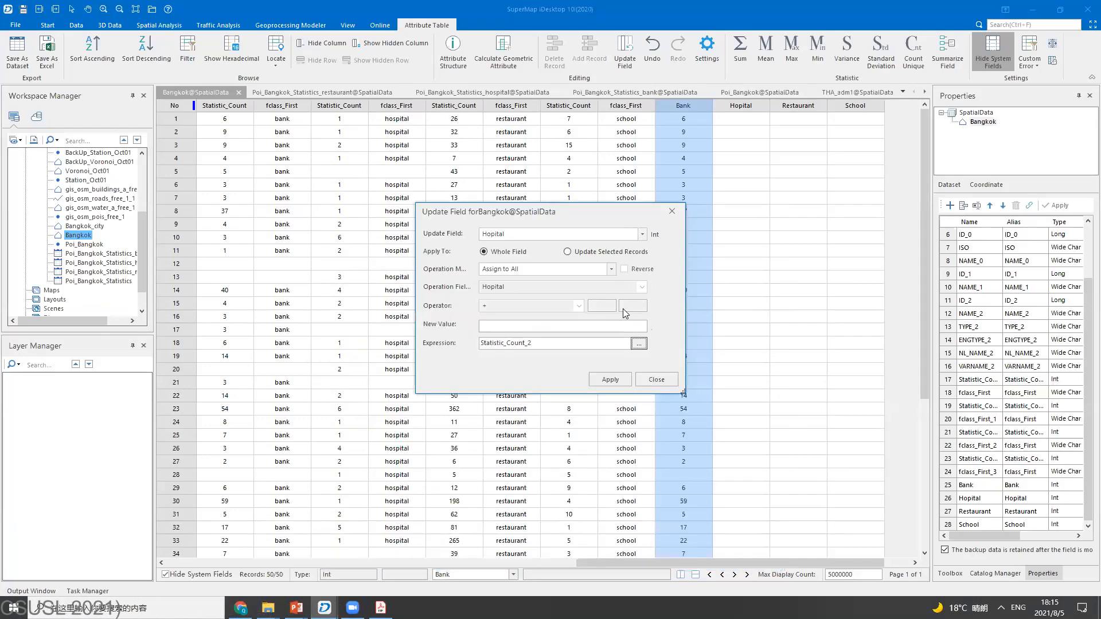
{"action": "left_click", "coordinate": [625, 377]}
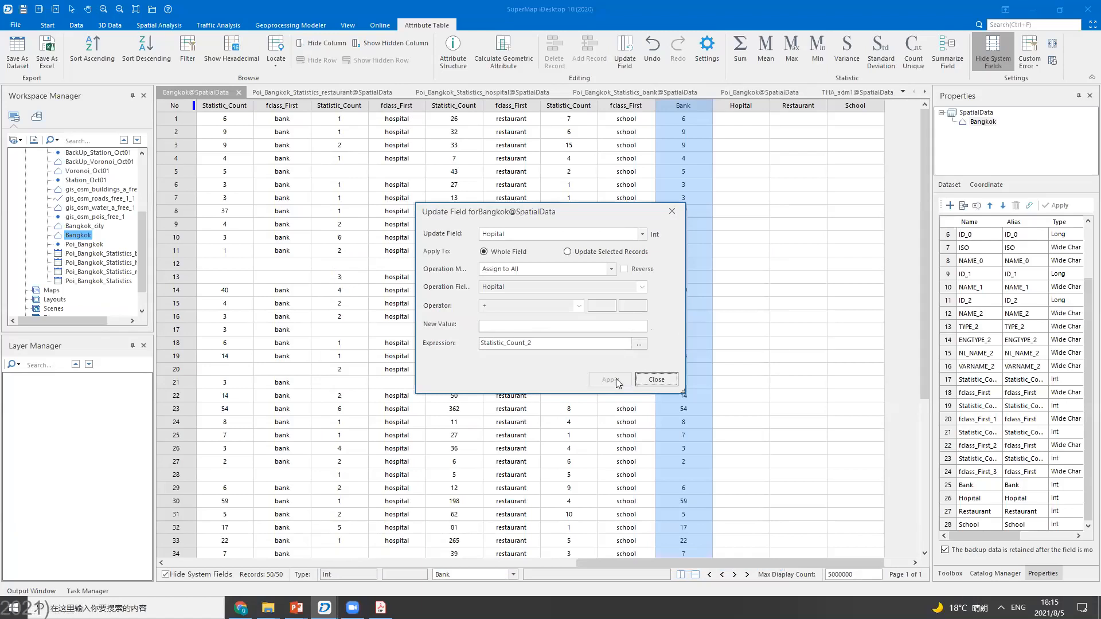
- Update the whole Restaurant field with the expression Statistic_Count_2
{"action": "left_click", "coordinate": [643, 234]}
{"action": "left_click", "coordinate": [494, 372]}
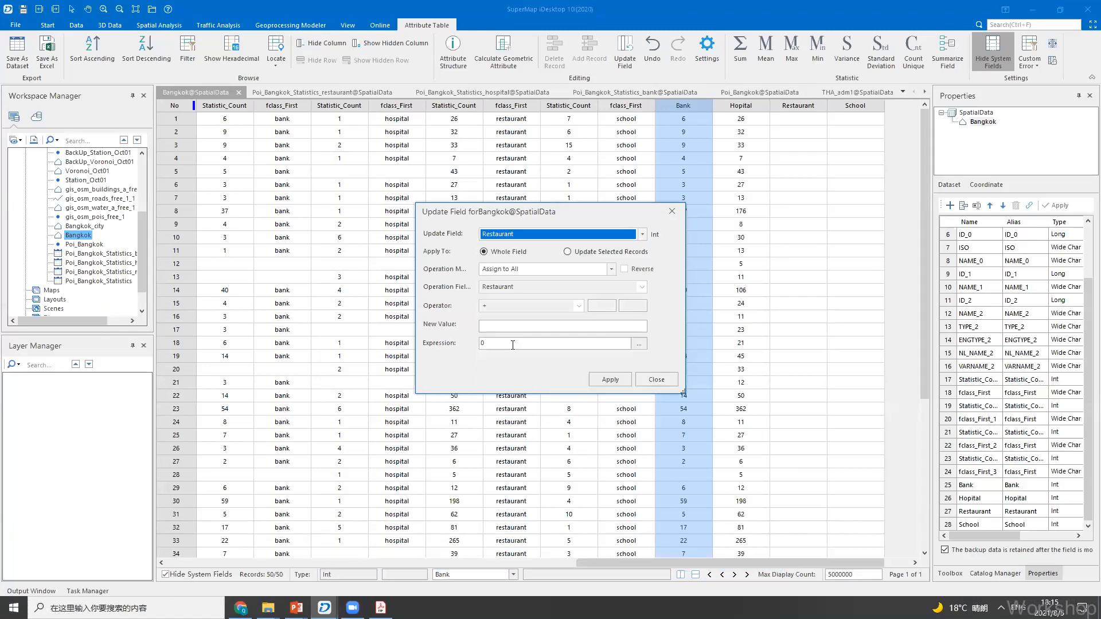
{"action": "left_click", "coordinate": [636, 344]}
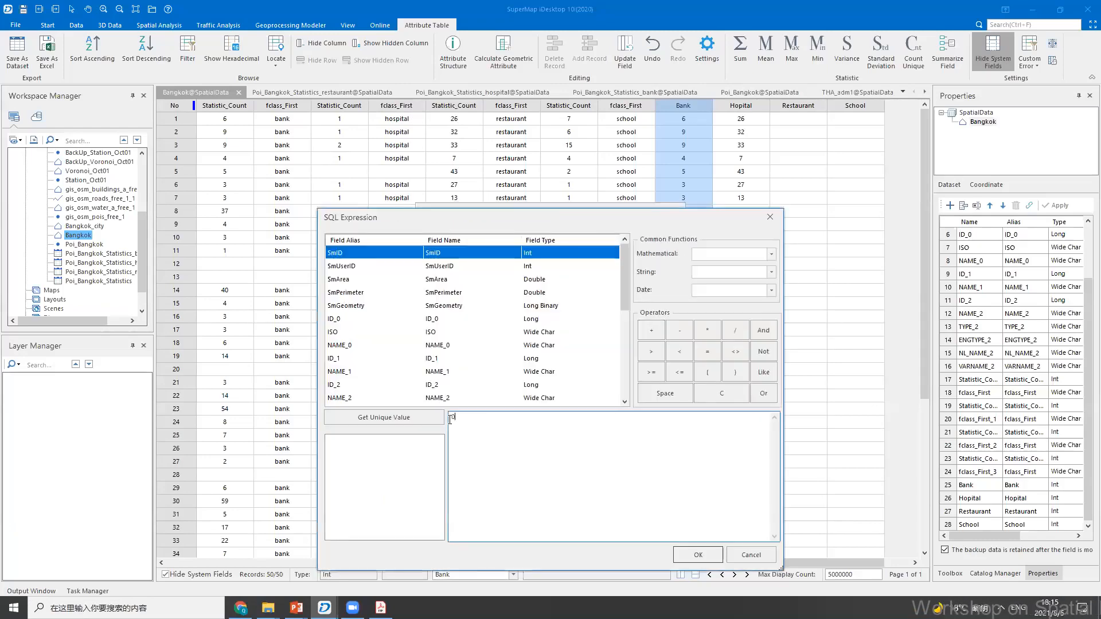
{"action": "scroll", "coordinate": [393, 345], "scroll_direction": "down", "scroll_amount": 4}
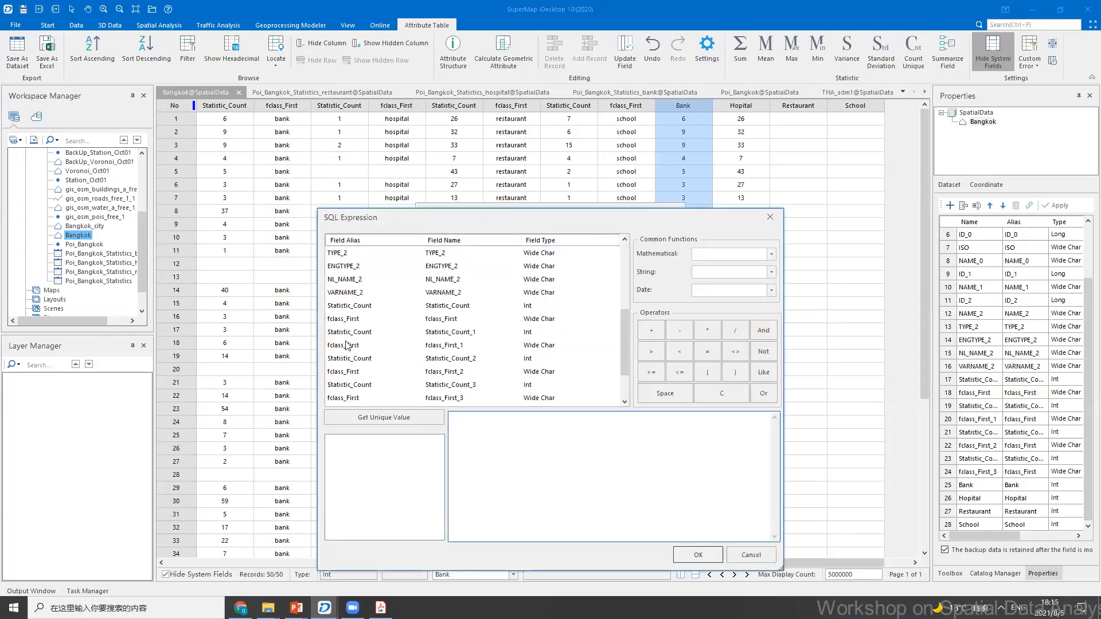
{"action": "left_click", "coordinate": [348, 360]}
{"action": "double_click", "coordinate": [348, 359]}
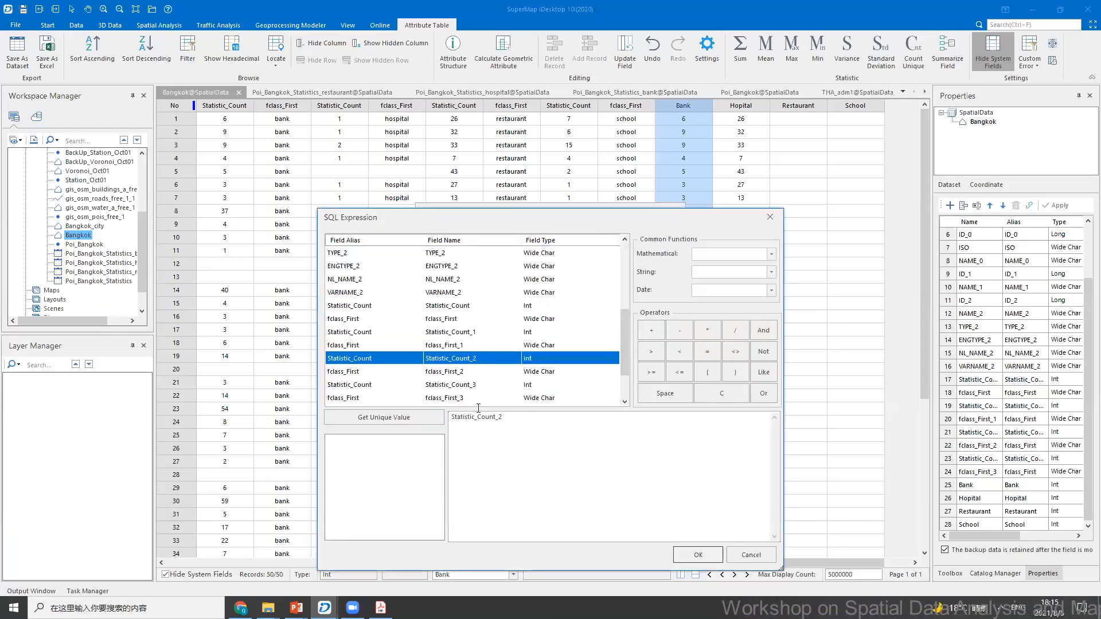
{"action": "left_click", "coordinate": [689, 555]}
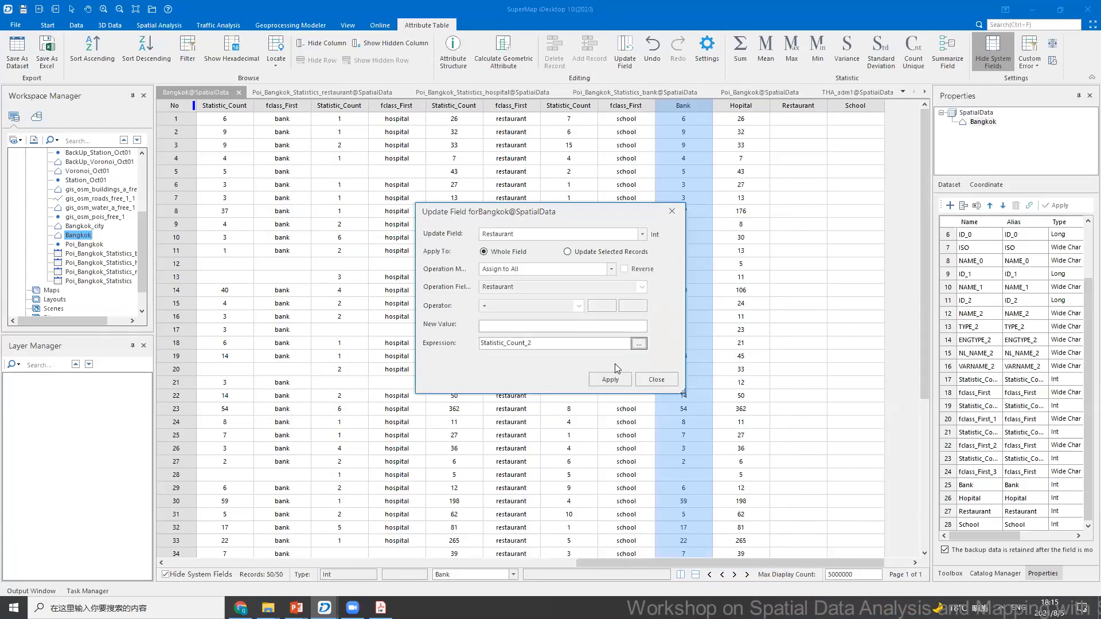
{"action": "left_click", "coordinate": [615, 380]}
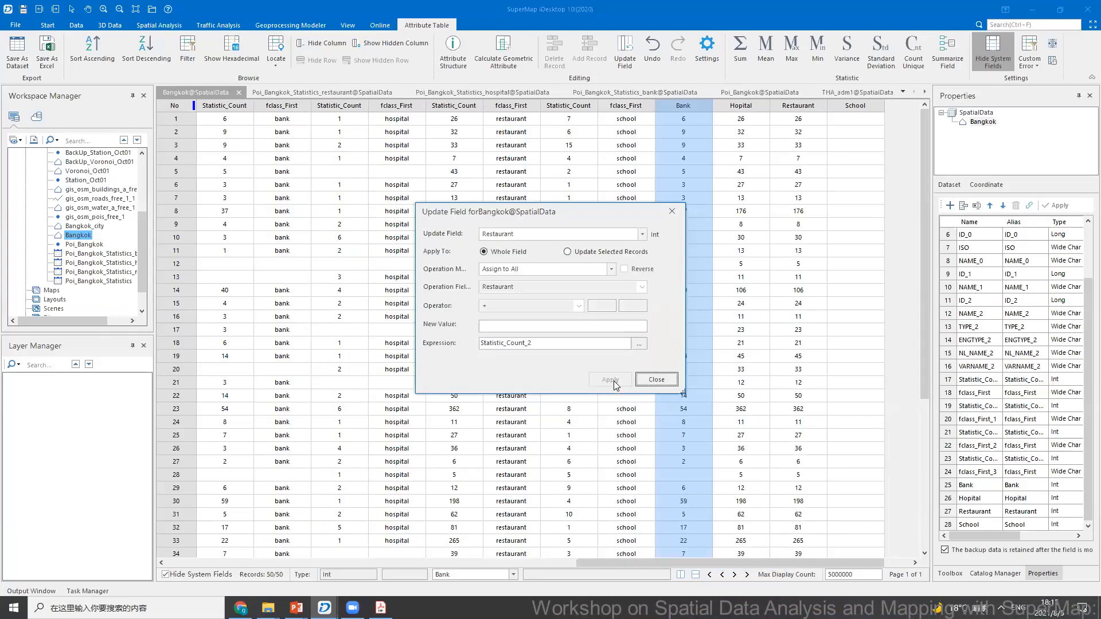
{"action": "left_click", "coordinate": [639, 343]}
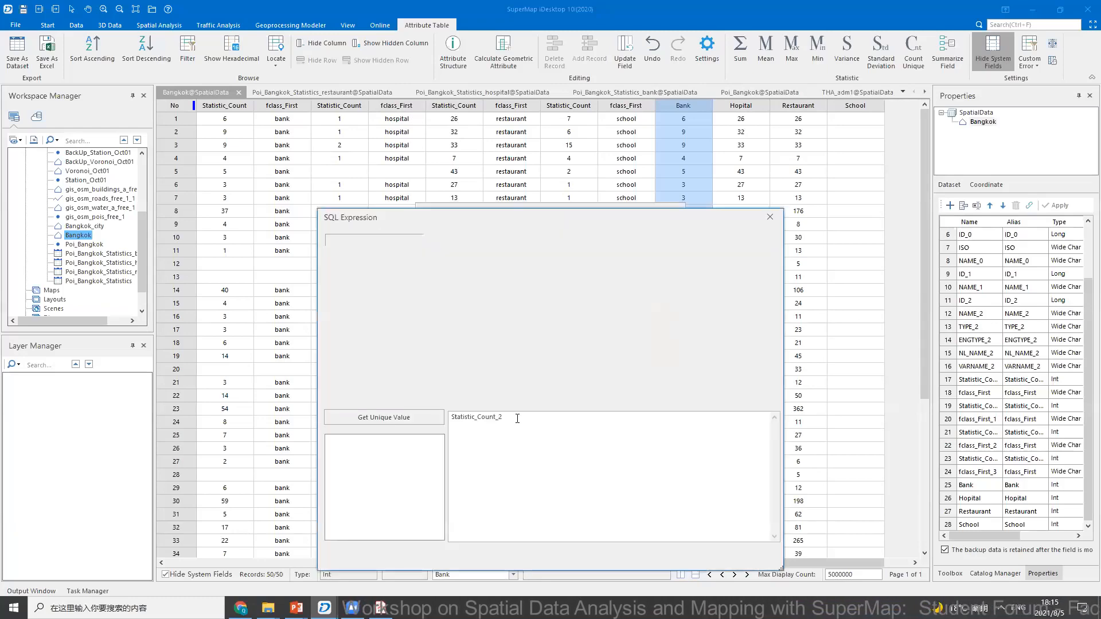
{"action": "double_click", "coordinate": [515, 418]}
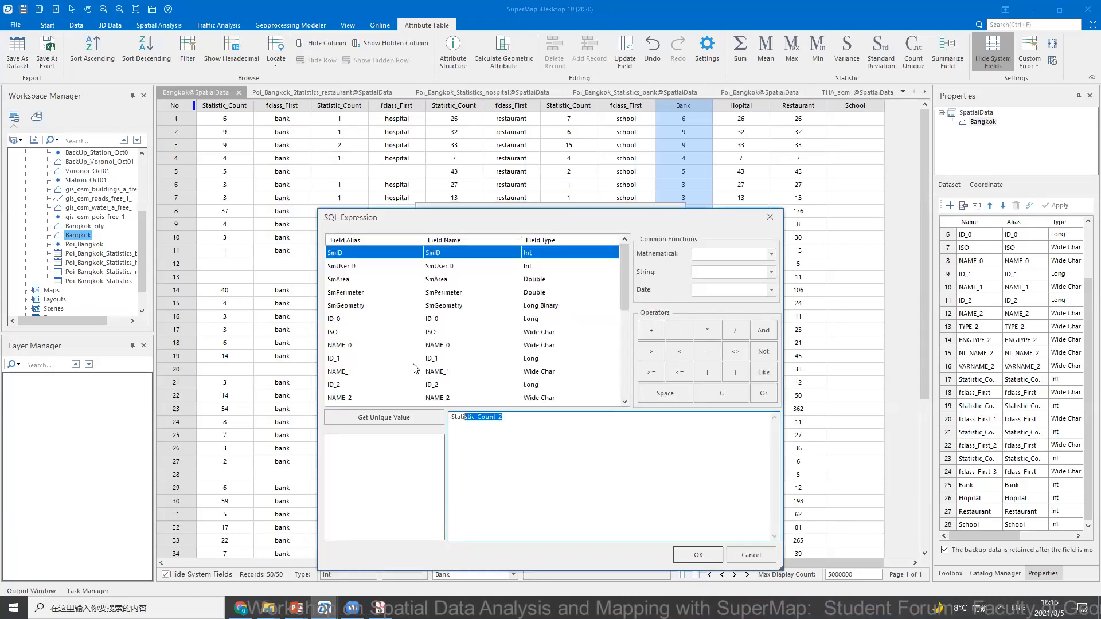
{"action": "scroll", "coordinate": [389, 348], "scroll_direction": "down", "scroll_amount": 3}
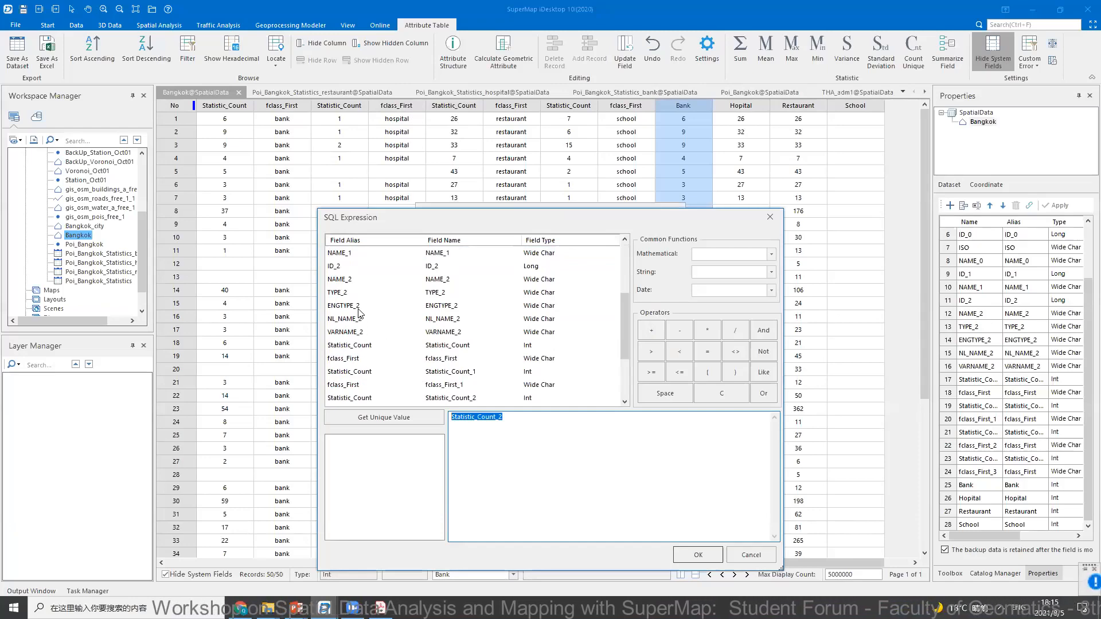
{"action": "scroll", "coordinate": [362, 354], "scroll_direction": "down", "scroll_amount": 1}
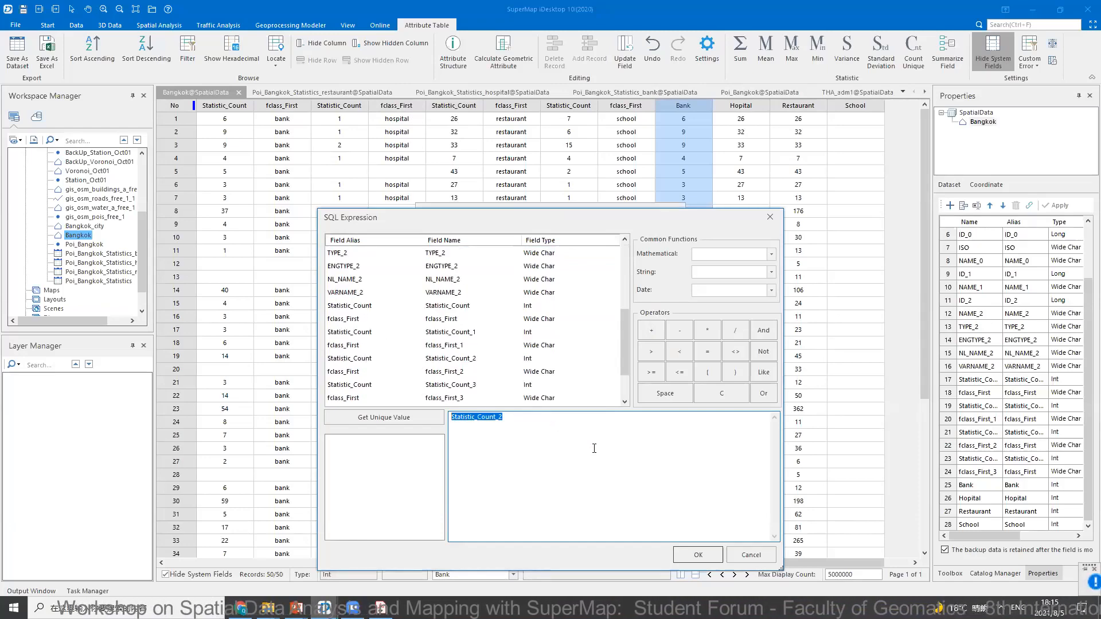
{"action": "left_click", "coordinate": [745, 543]}
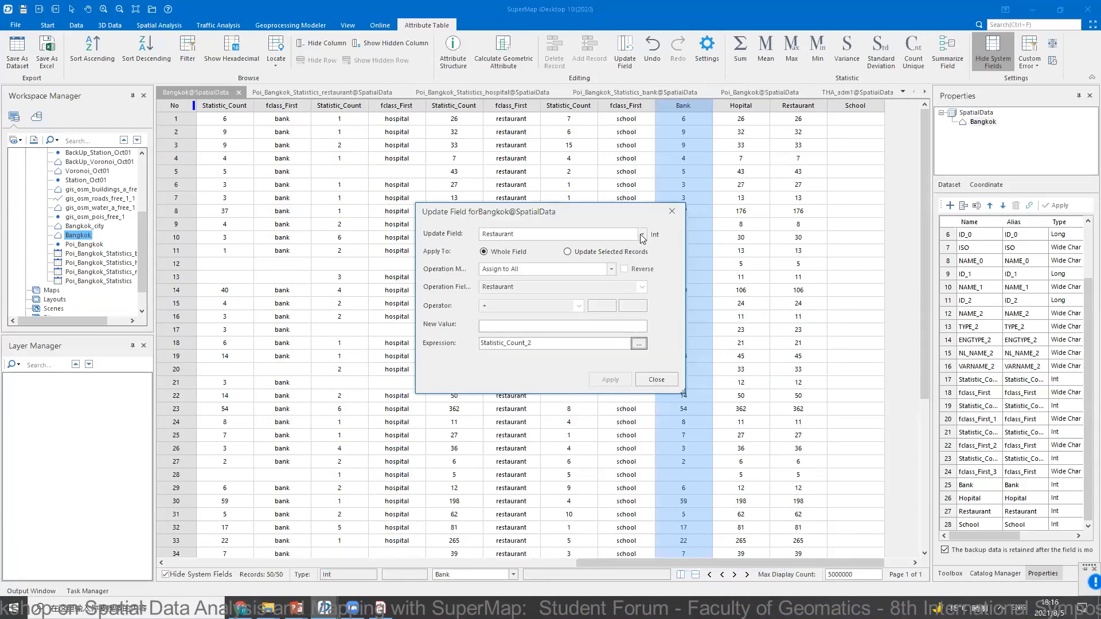
- Correct the Hopital field by assigning it the expression Statistic_Count_1 for all records
{"action": "left_click", "coordinate": [642, 234]}
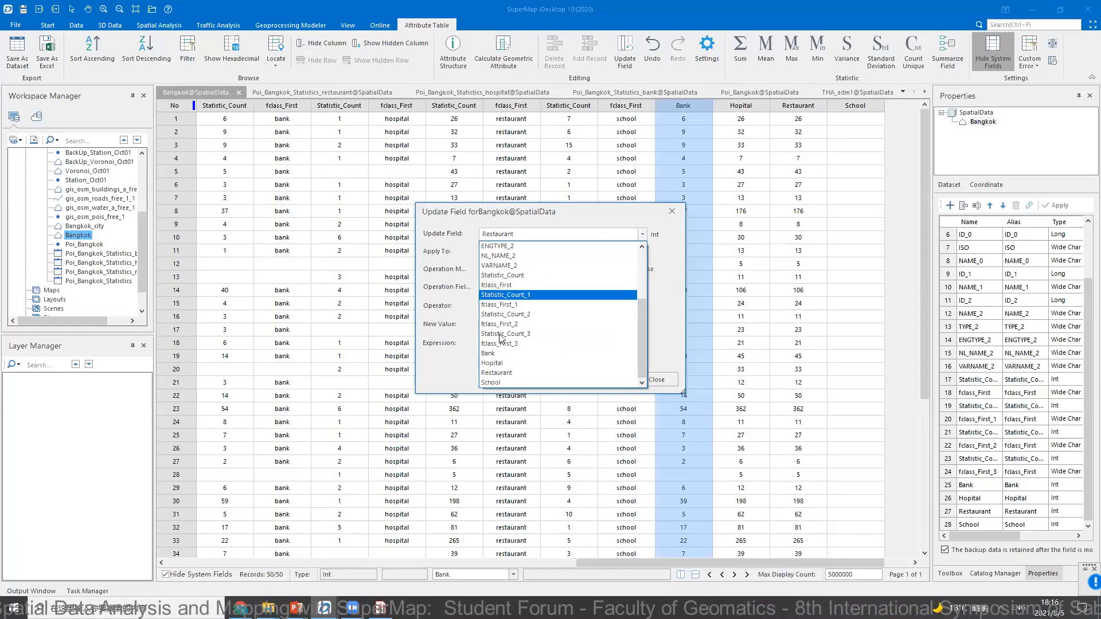
{"action": "left_click", "coordinate": [492, 363]}
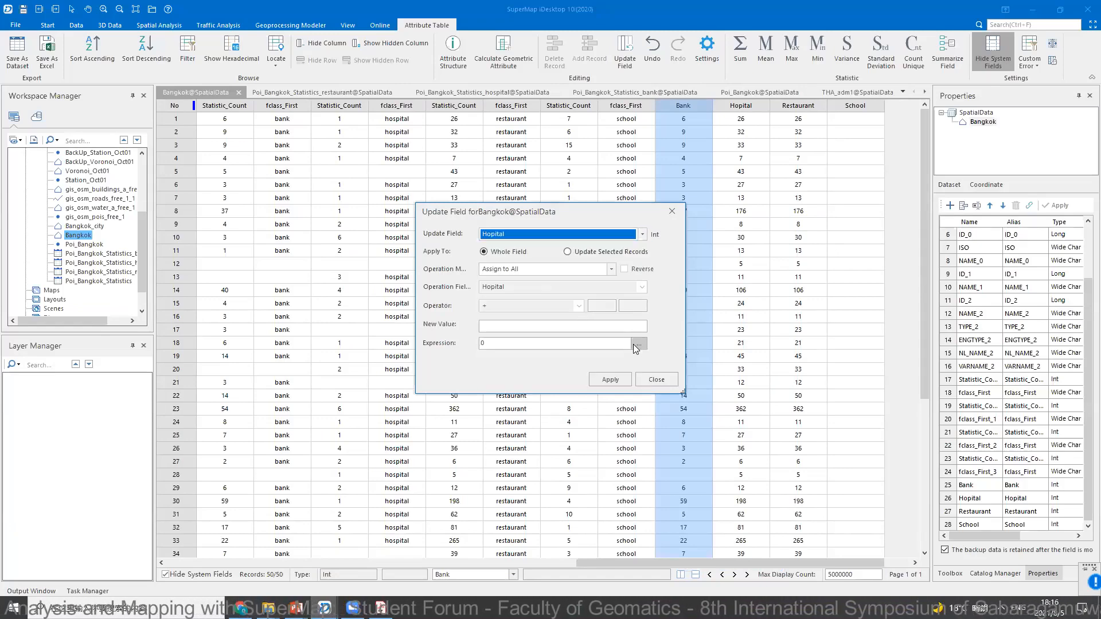
{"action": "left_click", "coordinate": [633, 344]}
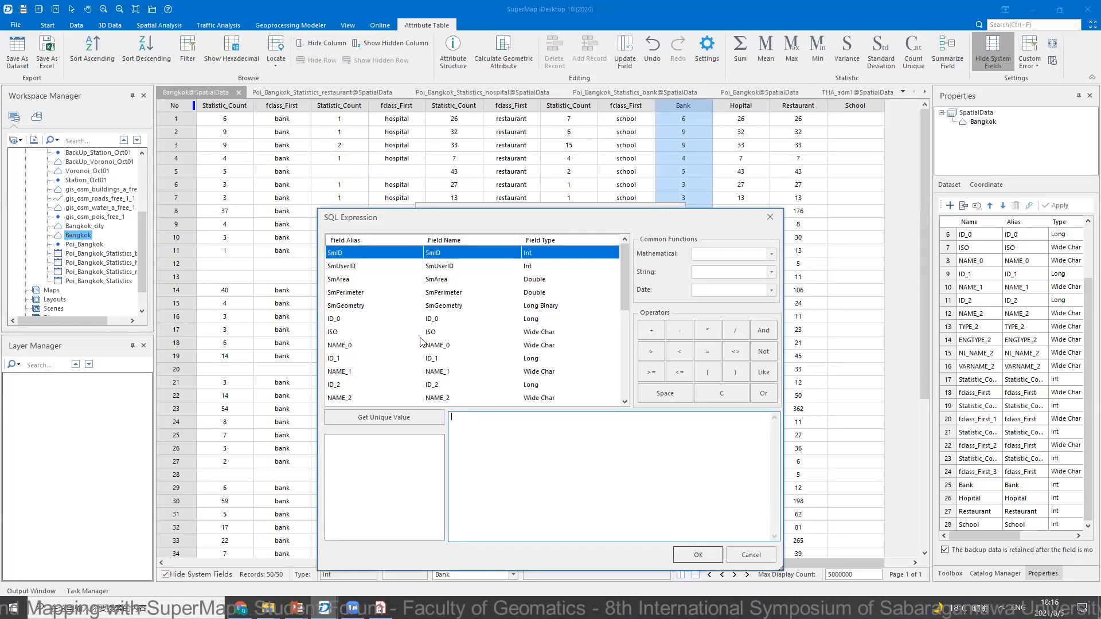
{"action": "scroll", "coordinate": [404, 346], "scroll_direction": "down", "scroll_amount": 3}
{"action": "scroll", "coordinate": [404, 346], "scroll_direction": "down", "scroll_amount": 1}
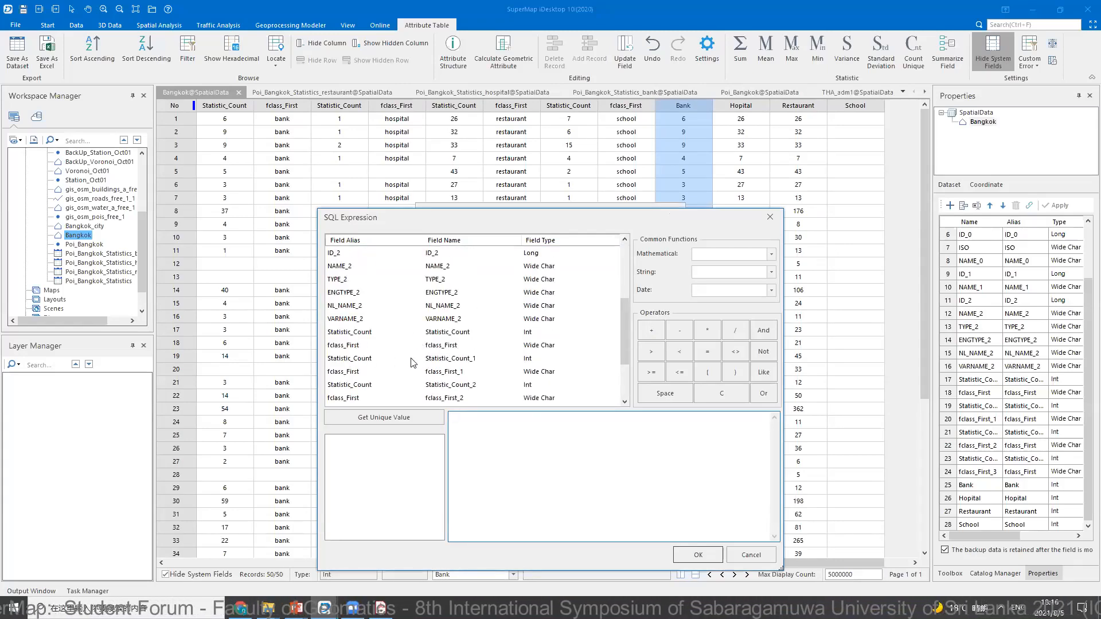
{"action": "double_click", "coordinate": [465, 360]}
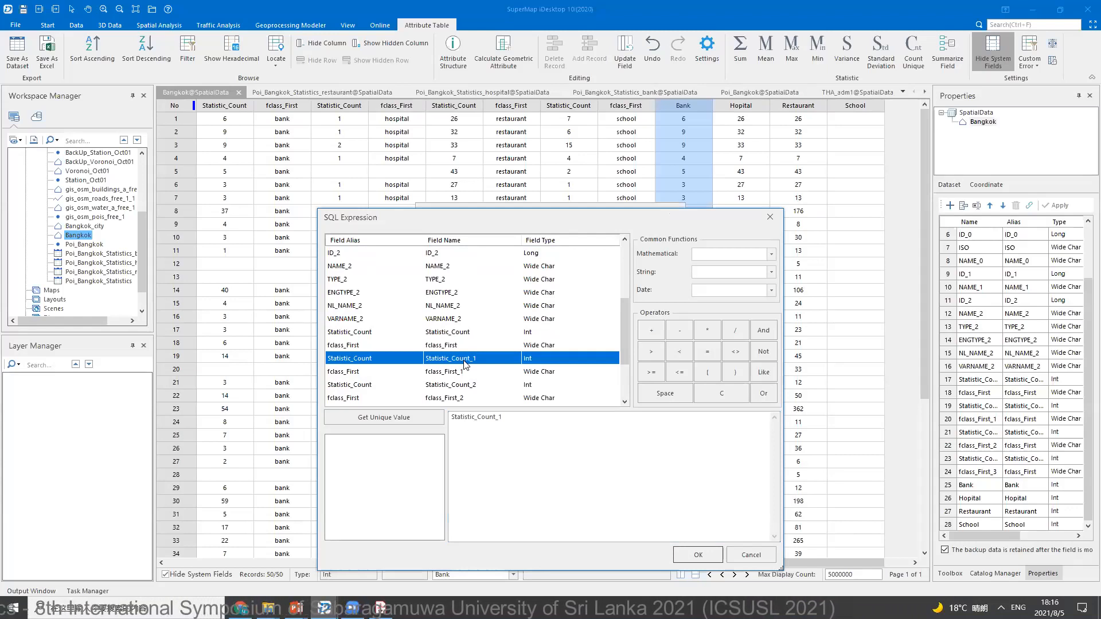
{"action": "left_click", "coordinate": [701, 552]}
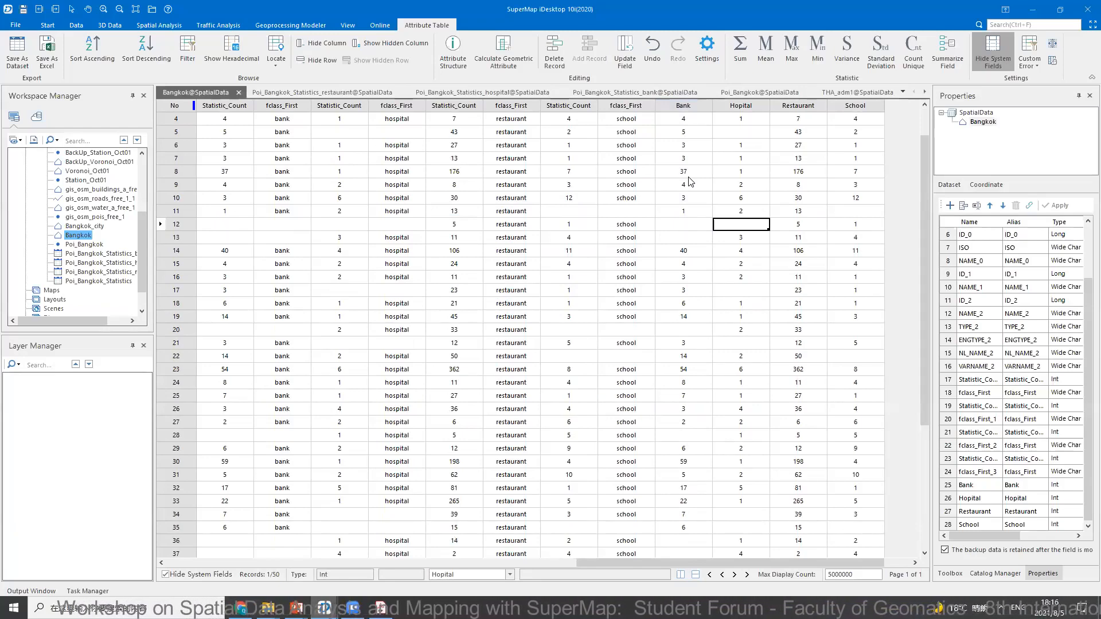
- Set the empty Bank cells to 0 and sort the Bangkok table in ascending order by the Hopital field
{"action": "left_click_drag", "start_coordinate": [684, 119], "coordinate": [686, 211]}
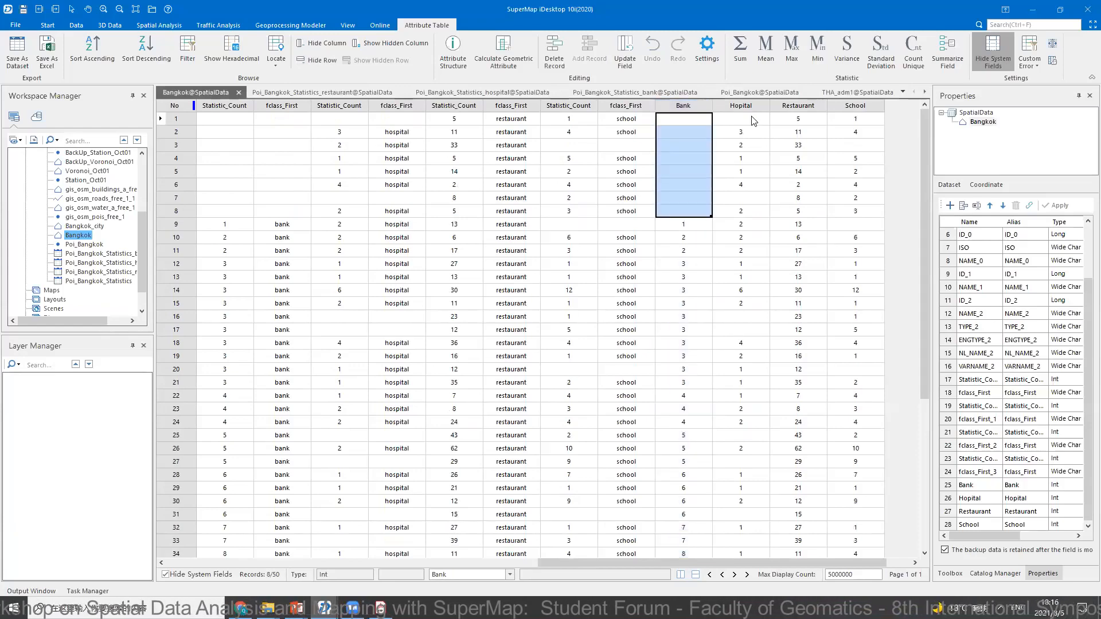
{"action": "right_click", "coordinate": [740, 126]}
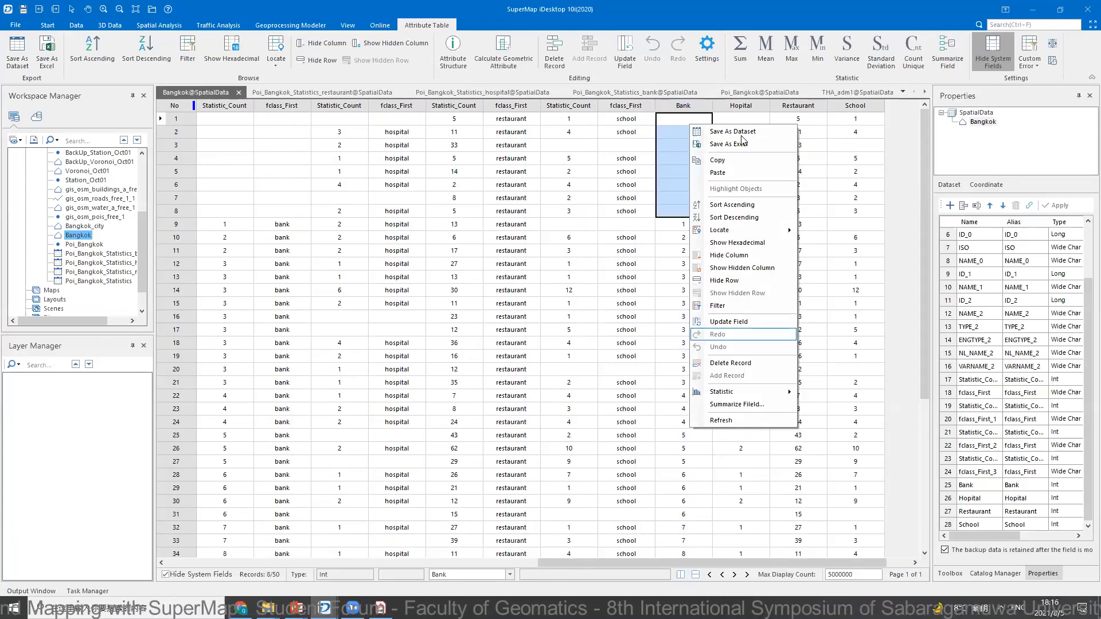
{"action": "left_click", "coordinate": [742, 204]}
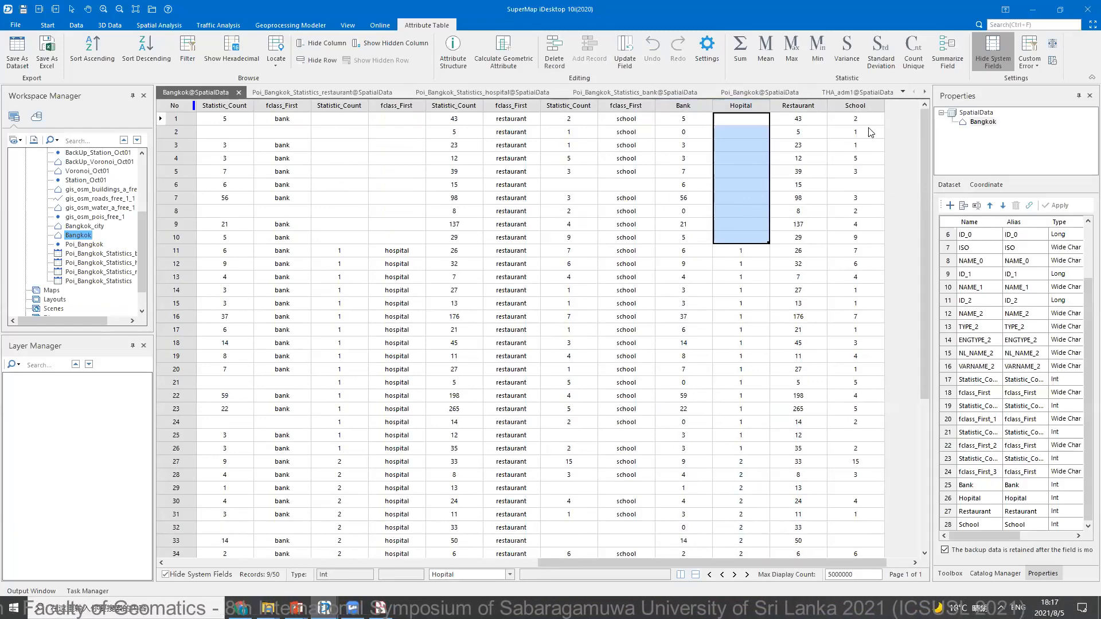
- Sort the Bangkok table in ascending order by School and set the empty School cells to 0
{"action": "left_click", "coordinate": [860, 105]}
{"action": "left_click_drag", "start_coordinate": [860, 119], "coordinate": [866, 185]}
{"action": "right_click", "coordinate": [864, 165]}
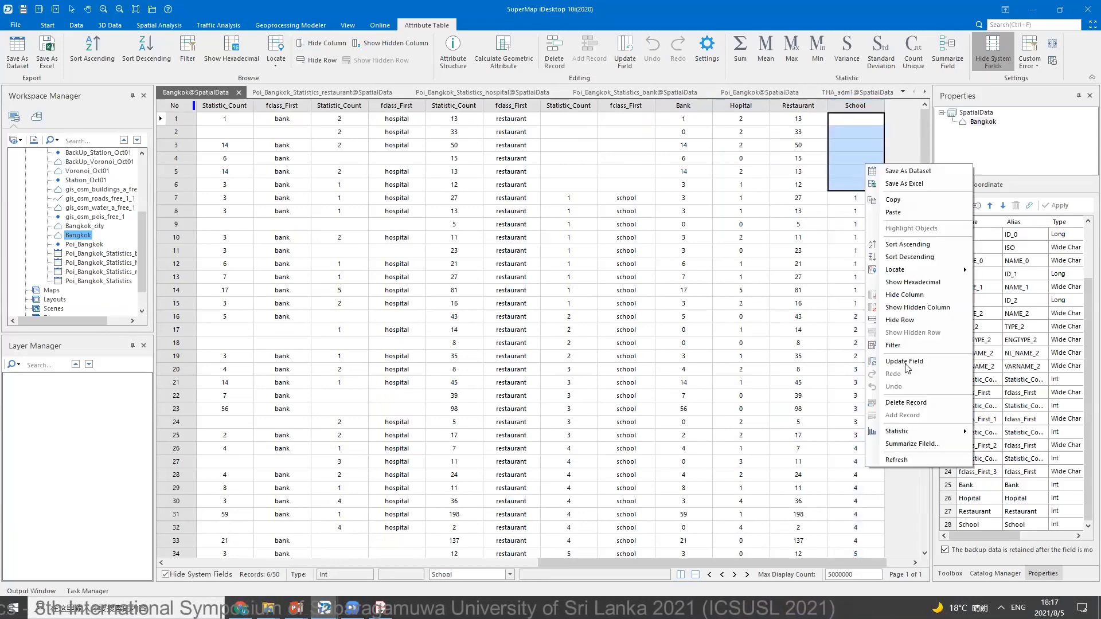
{"action": "left_click", "coordinate": [900, 365]}
{"action": "left_click", "coordinate": [619, 378]}
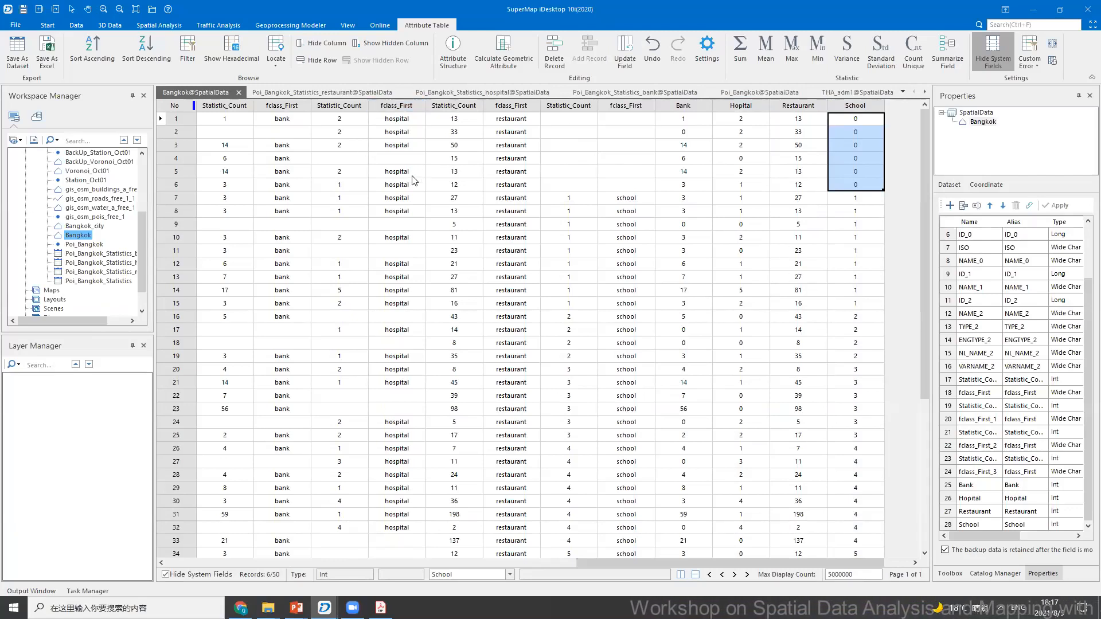
- Switch to the THA_adm1 map and hide both the Poi_Bangkok point layer and its thematic layer
{"action": "left_click", "coordinate": [850, 92]}
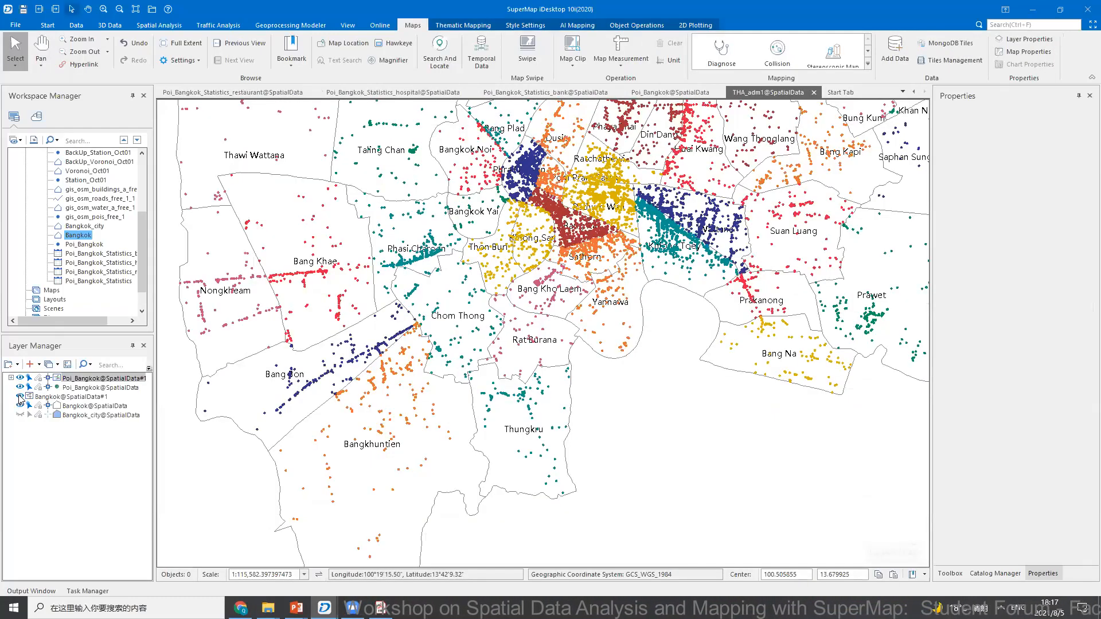
{"action": "left_click", "coordinate": [20, 387]}
{"action": "left_click", "coordinate": [20, 387]}
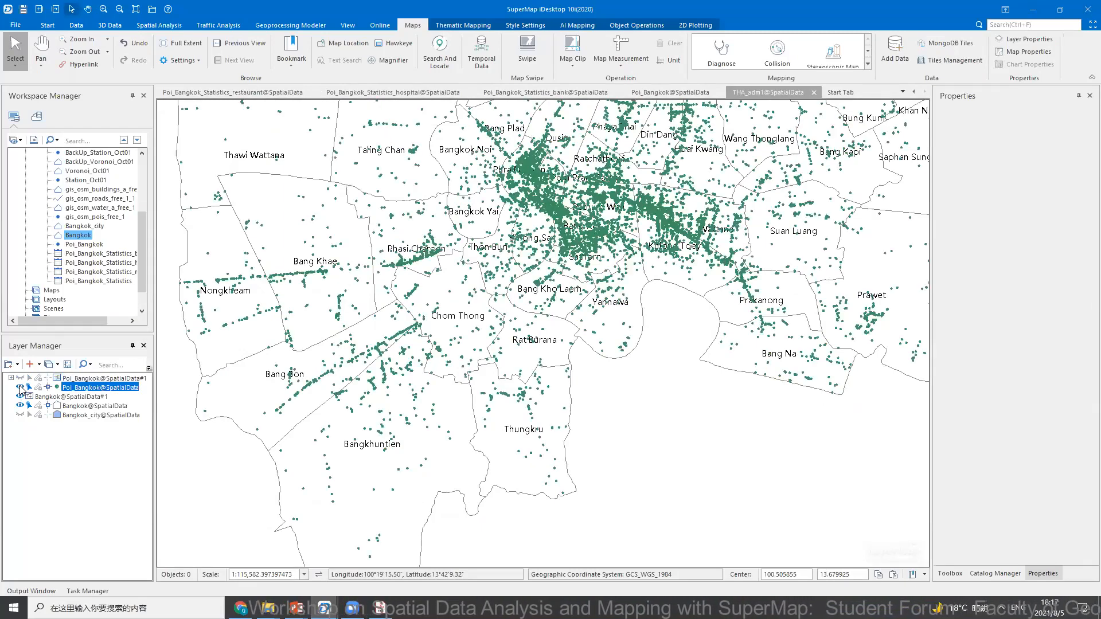
{"action": "left_click", "coordinate": [21, 388]}
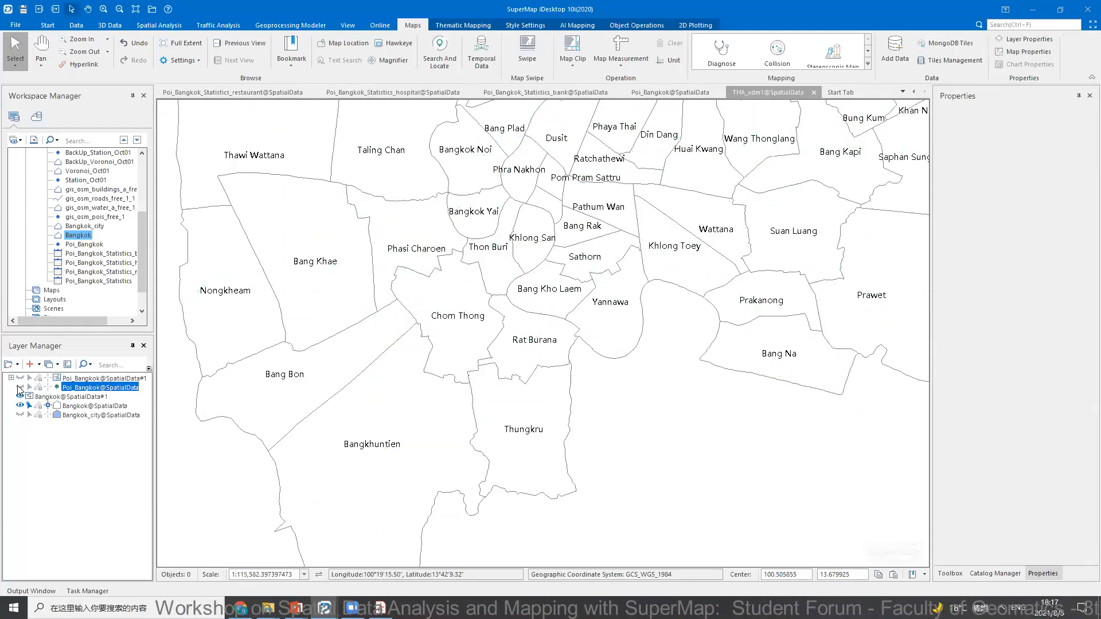
{"action": "left_click", "coordinate": [20, 387]}
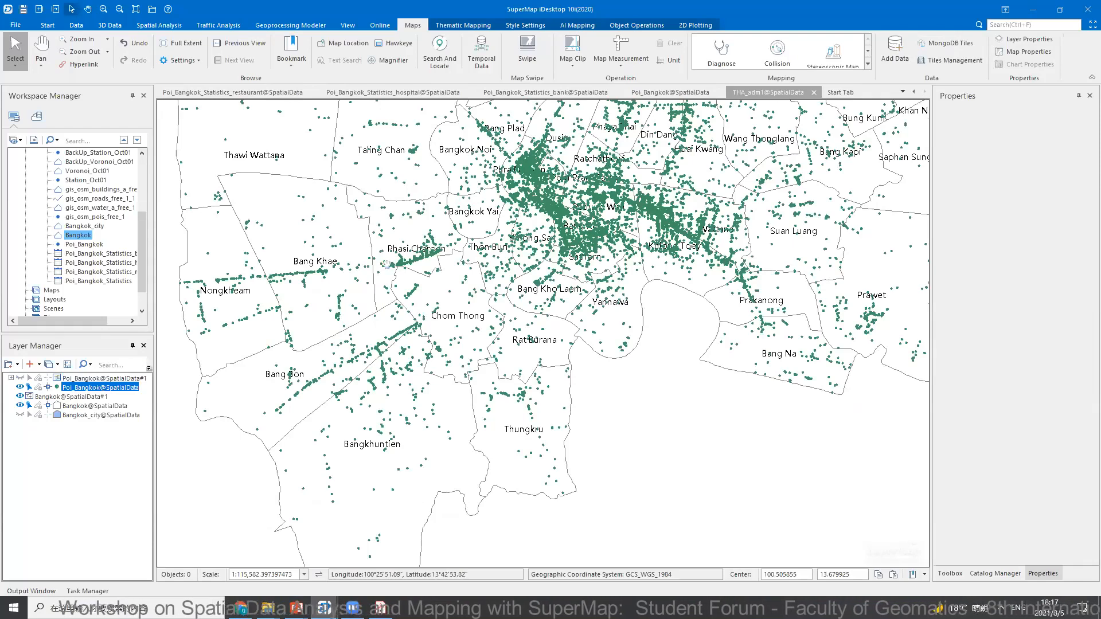
{"action": "scroll", "coordinate": [376, 305], "scroll_direction": "down", "scroll_amount": 3}
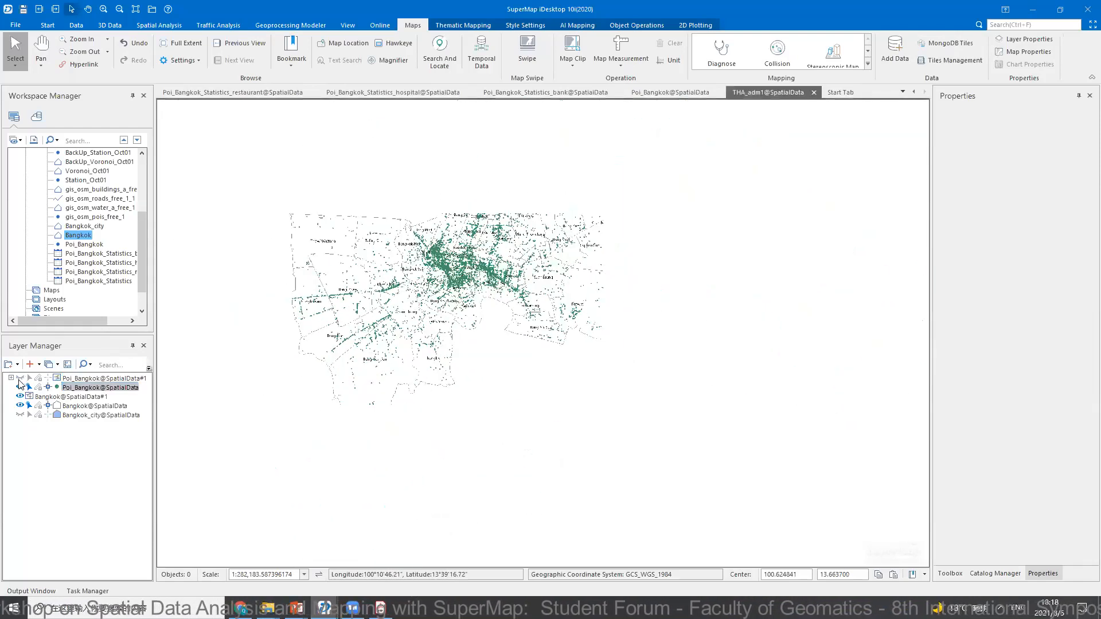
{"action": "left_click", "coordinate": [20, 388]}
{"action": "left_click", "coordinate": [20, 378]}
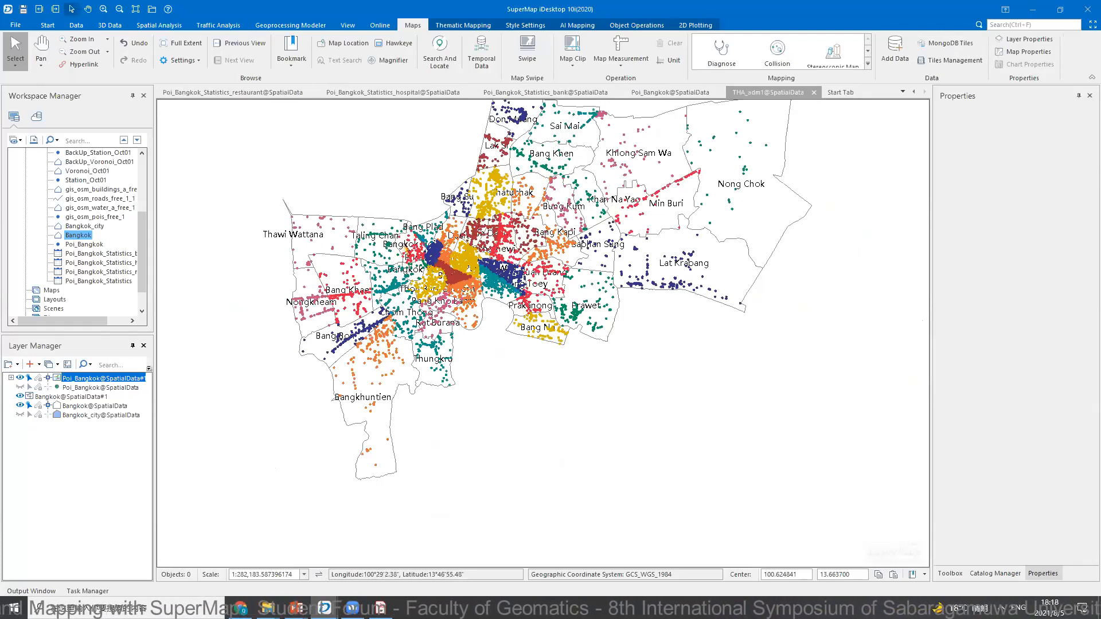
{"action": "scroll", "coordinate": [329, 225], "scroll_direction": "up", "scroll_amount": 2}
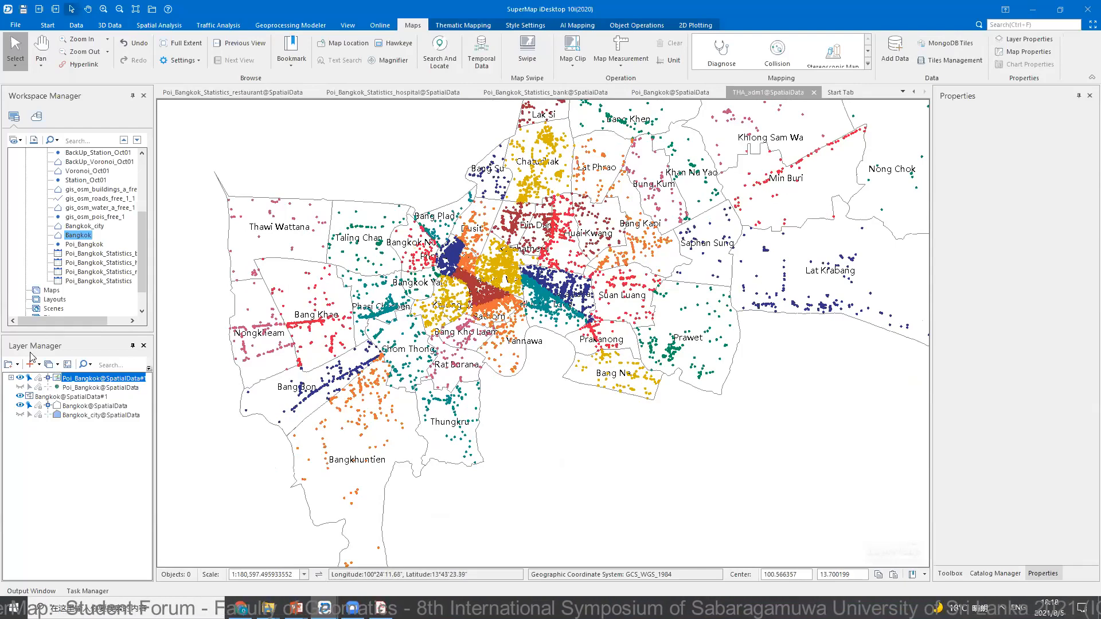
{"action": "left_click", "coordinate": [20, 378]}
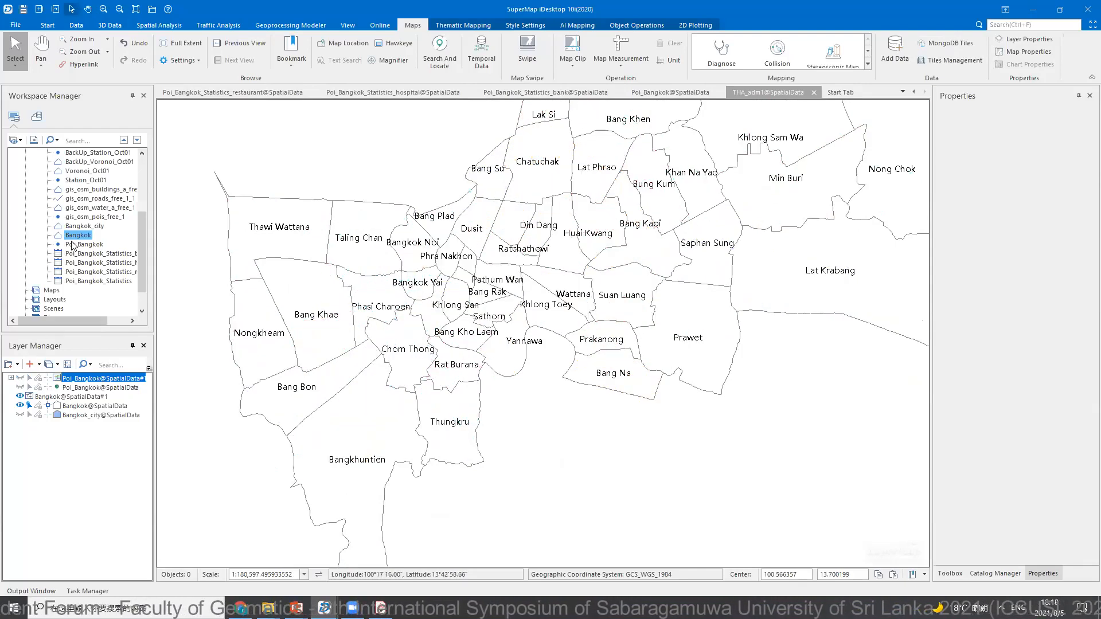
- Remove the Bangkok district layer from the map and add the updated Bangkok dataset to the current map again
{"action": "right_click", "coordinate": [85, 407]}
{"action": "left_click", "coordinate": [110, 547]}
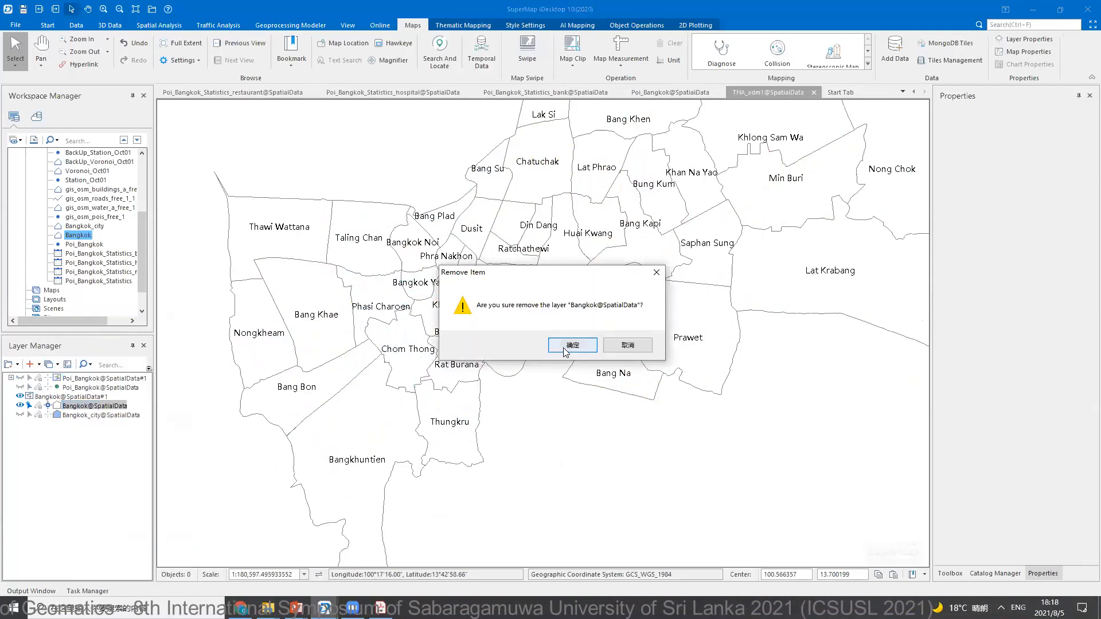
{"action": "left_click", "coordinate": [572, 345]}
{"action": "left_click", "coordinate": [69, 235]}
{"action": "right_click", "coordinate": [66, 234]}
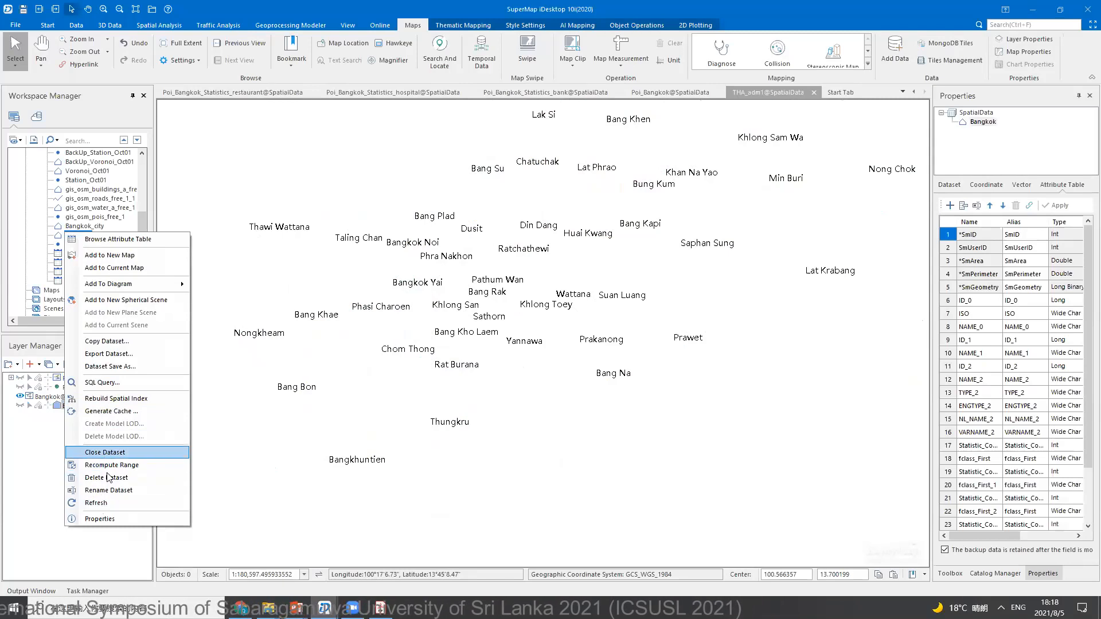
{"action": "left_click", "coordinate": [110, 270]}
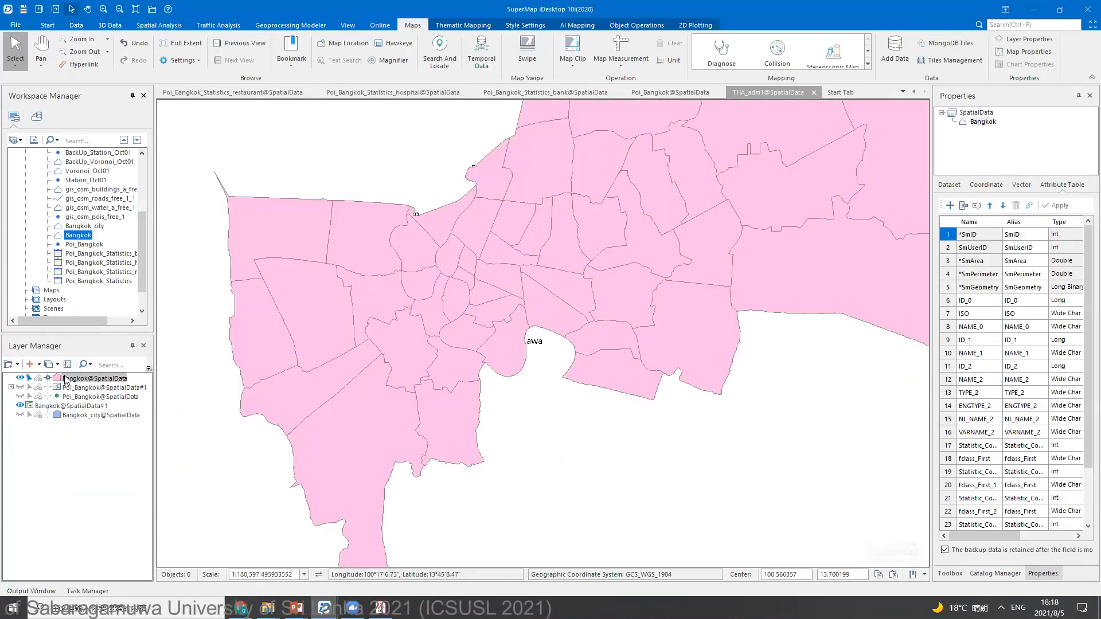
- Create a thematic Graph Map of the Ring type from the Bangkok layer
{"action": "right_click", "coordinate": [128, 470]}
{"action": "left_click", "coordinate": [123, 483]}
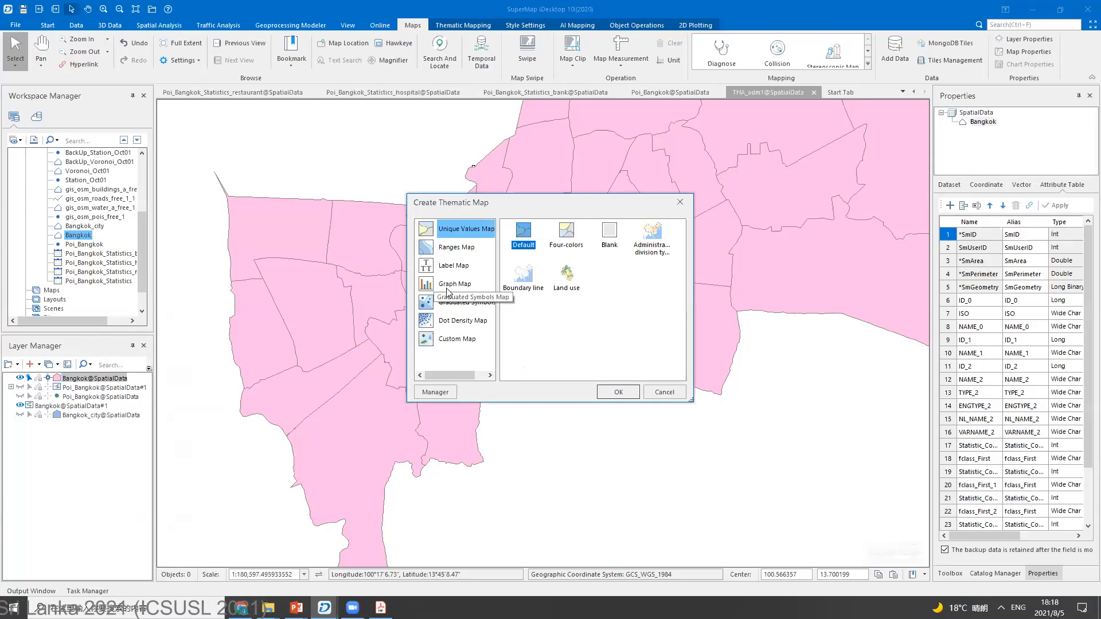
{"action": "left_click", "coordinate": [445, 287]}
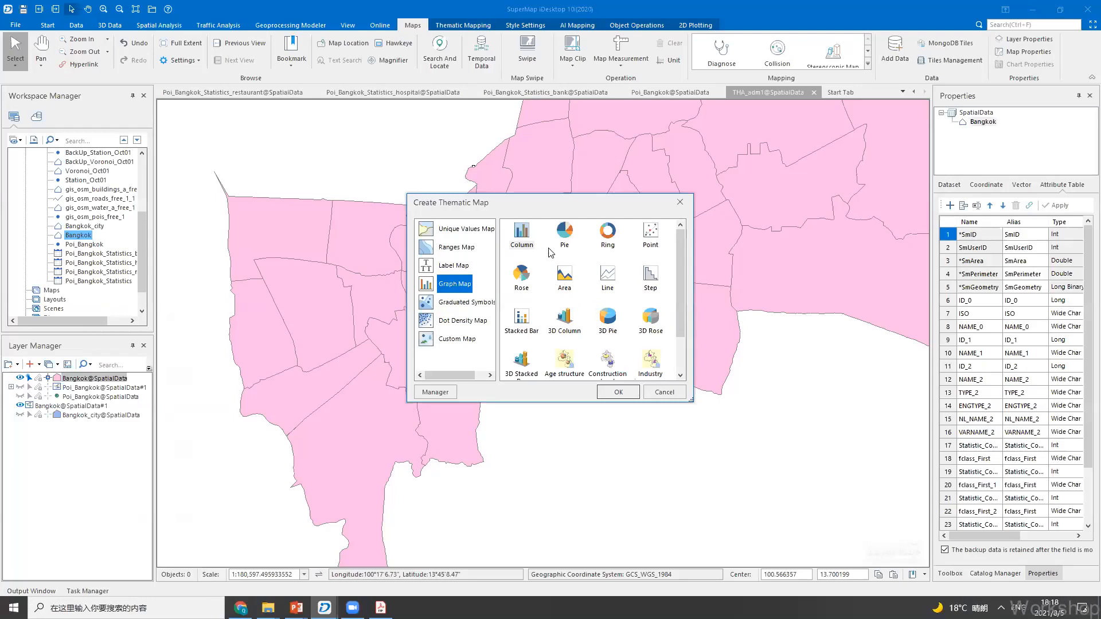
{"action": "left_click", "coordinate": [618, 392]}
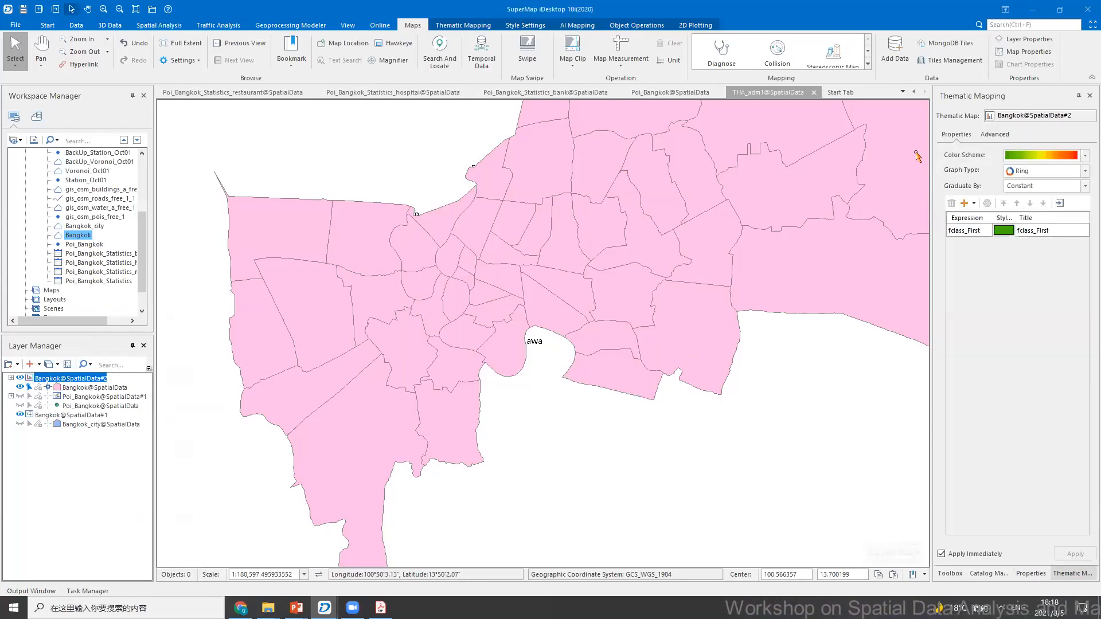
- Add the Bank, Hopital, Restaurant and School fields as expressions of the ring graph map
{"action": "left_click", "coordinate": [965, 203]}
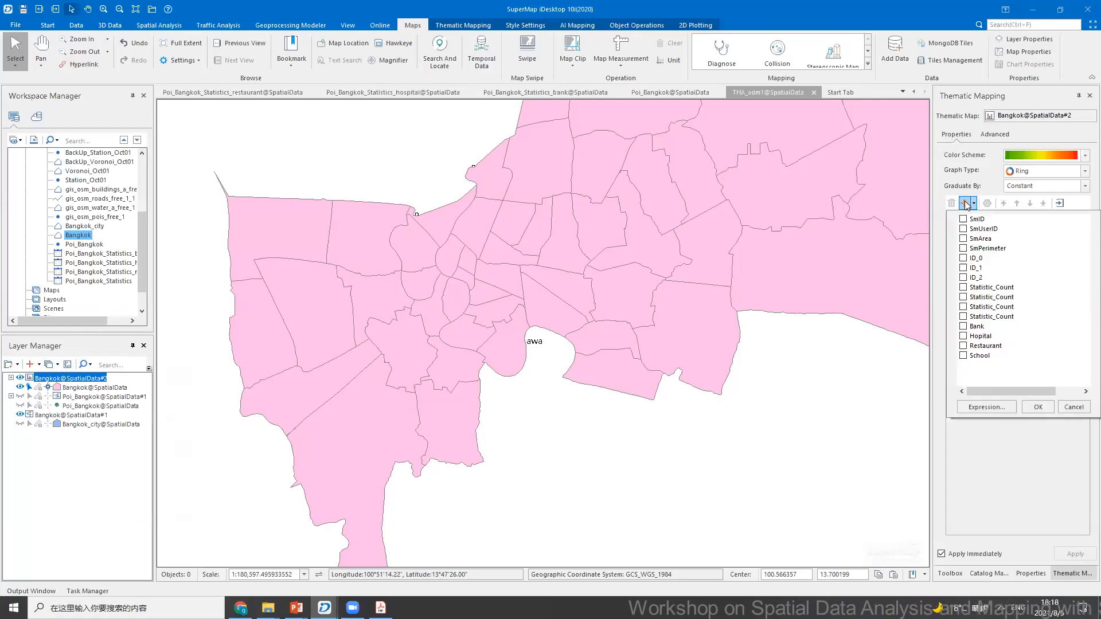
{"action": "left_click", "coordinate": [963, 326]}
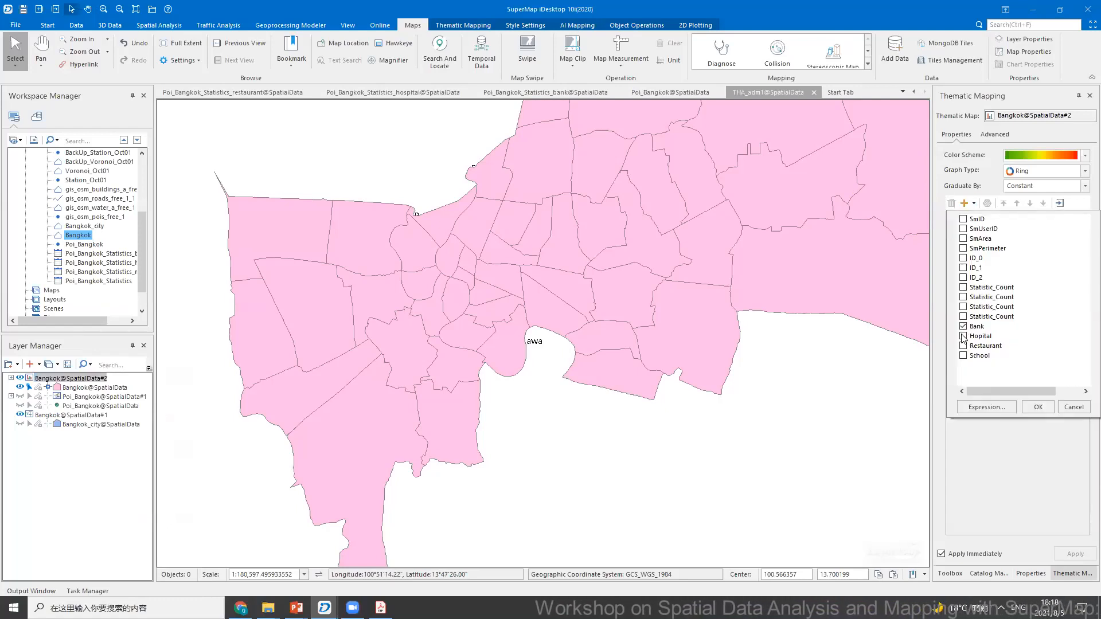
{"action": "left_click", "coordinate": [964, 356]}
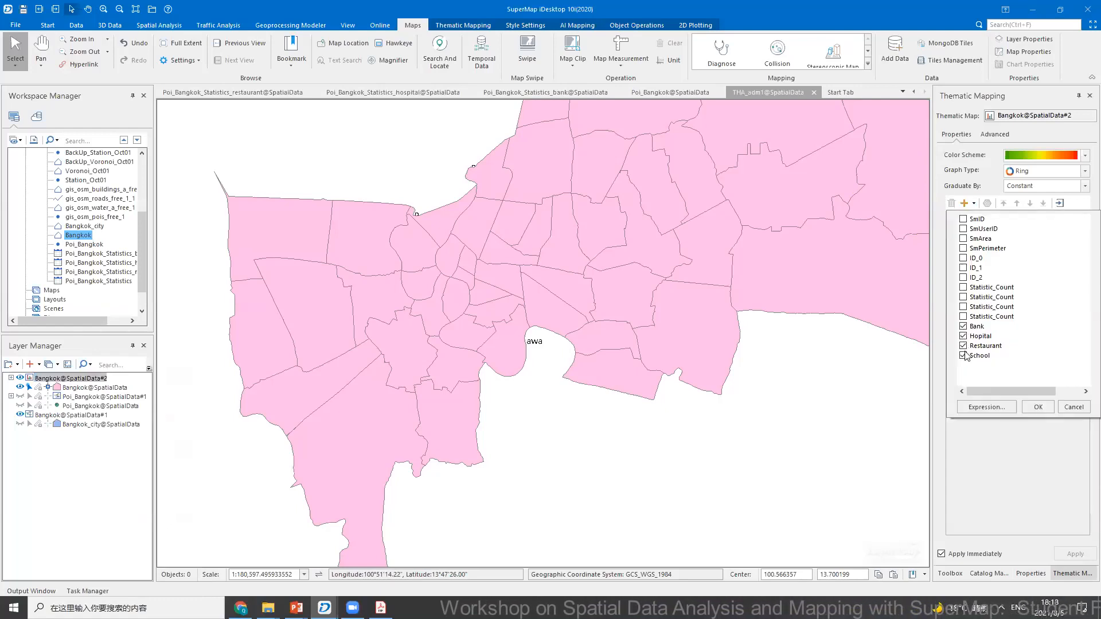
{"action": "left_click", "coordinate": [1042, 407]}
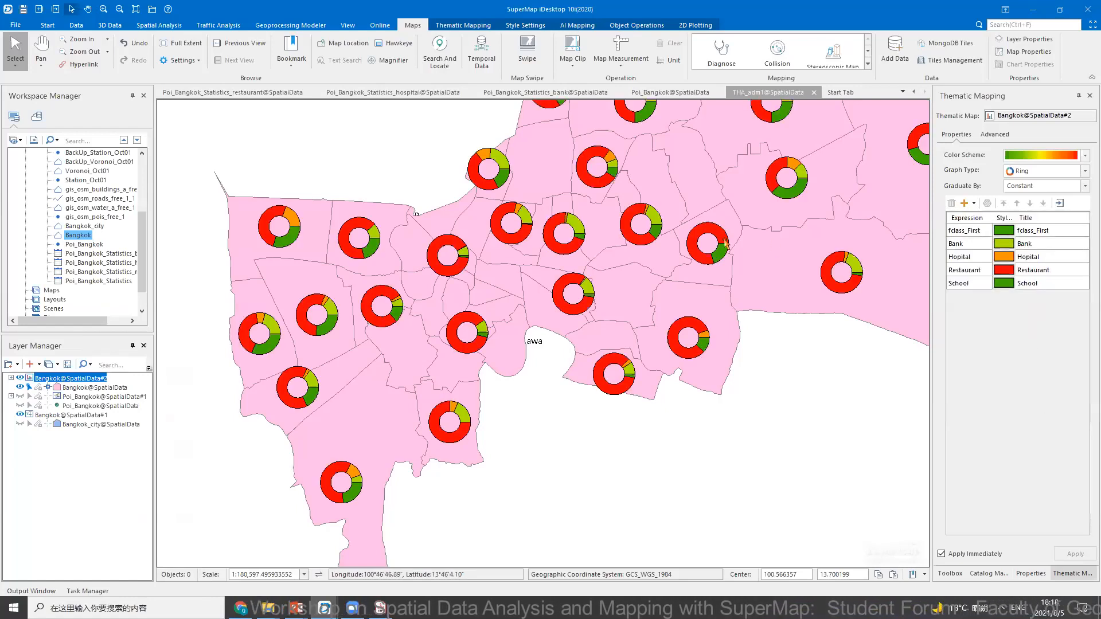
- Remove the Bangkok layer's pink fill by applying the System 1 (NULL) region style
{"action": "left_click", "coordinate": [687, 276]}
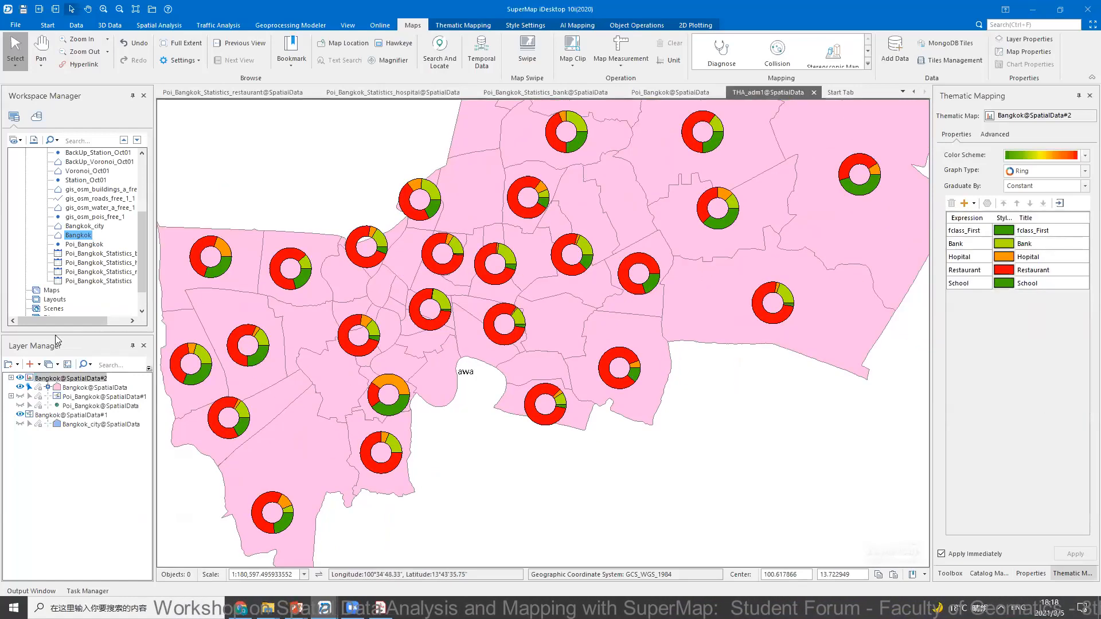
{"action": "left_click", "coordinate": [83, 388]}
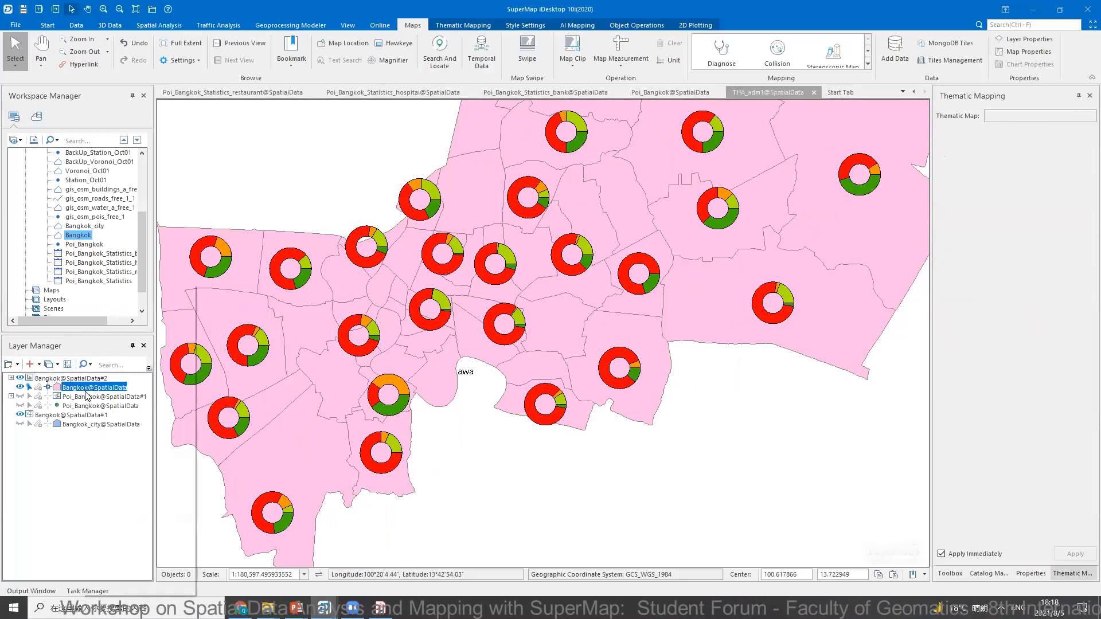
{"action": "right_click", "coordinate": [83, 388]}
{"action": "left_click", "coordinate": [109, 437]}
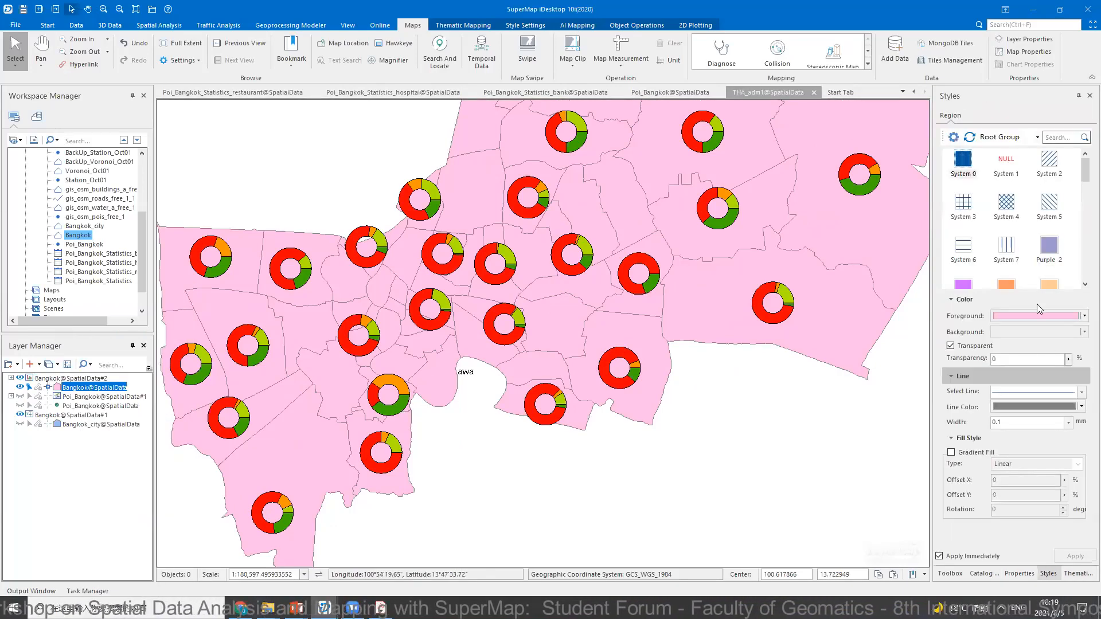
{"action": "left_click", "coordinate": [1006, 161]}
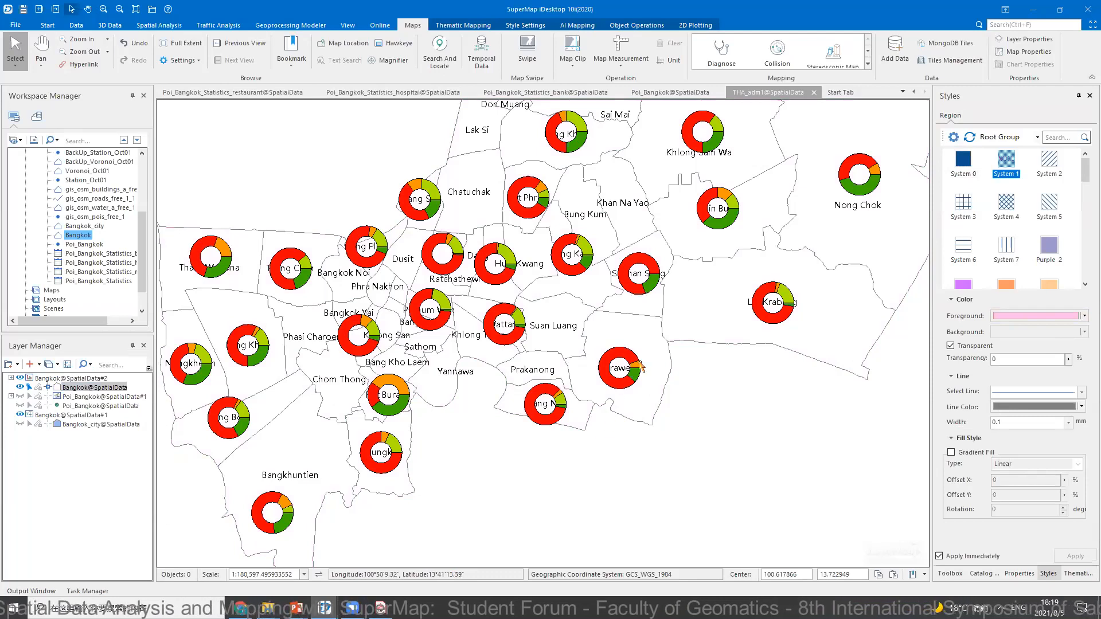
{"action": "left_click", "coordinate": [1088, 96]}
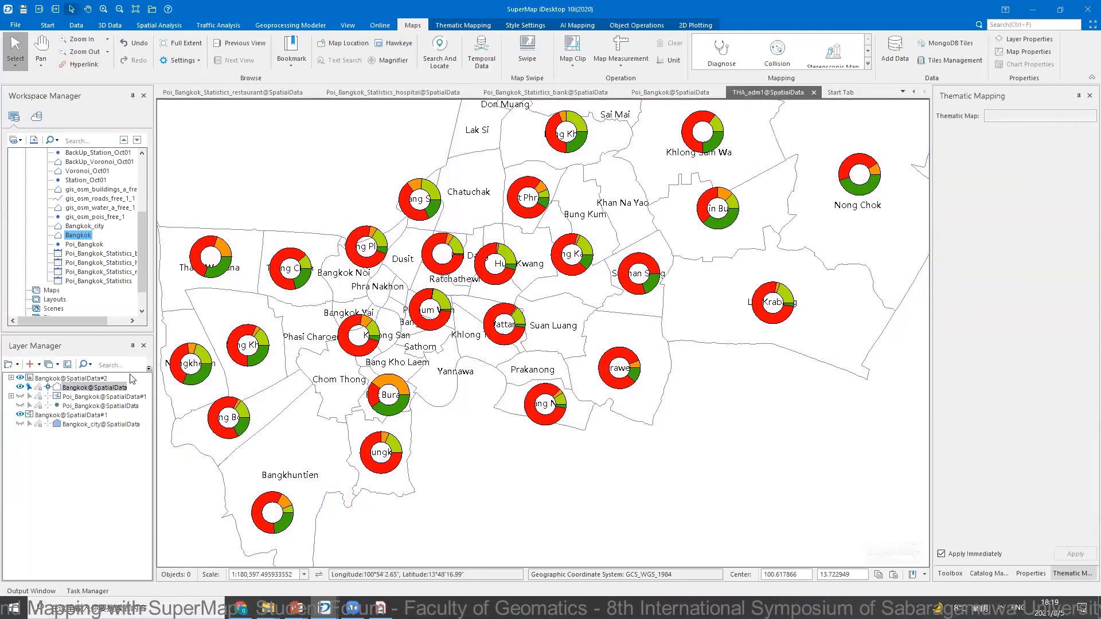
- Apply the HA_Calm color scheme to the ring graph thematic layer
{"action": "left_click", "coordinate": [96, 380]}
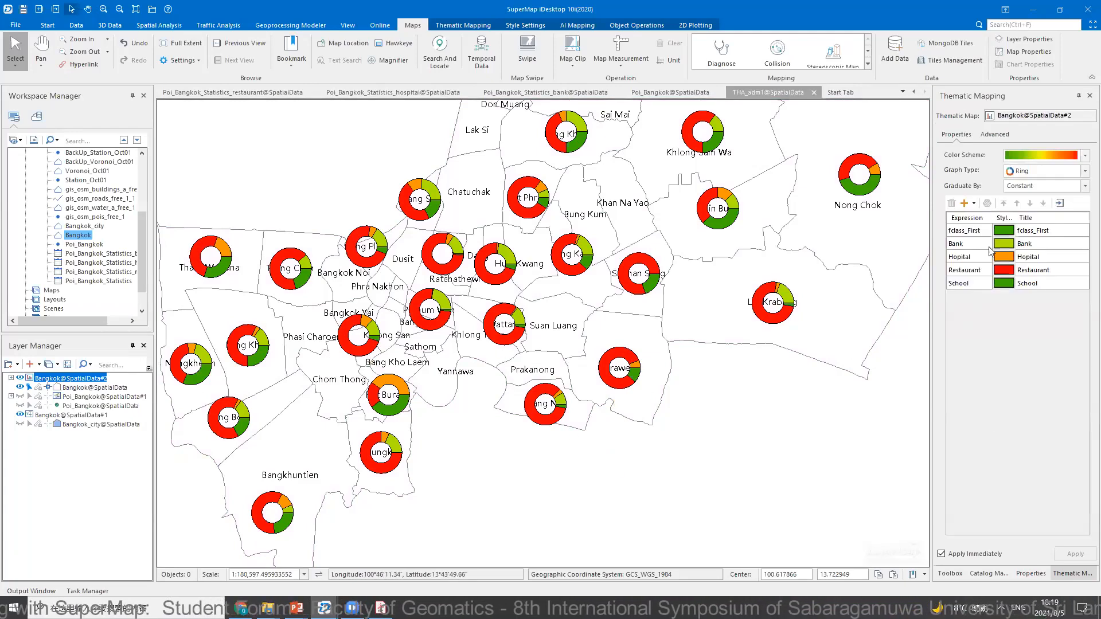
{"action": "left_click", "coordinate": [1076, 155]}
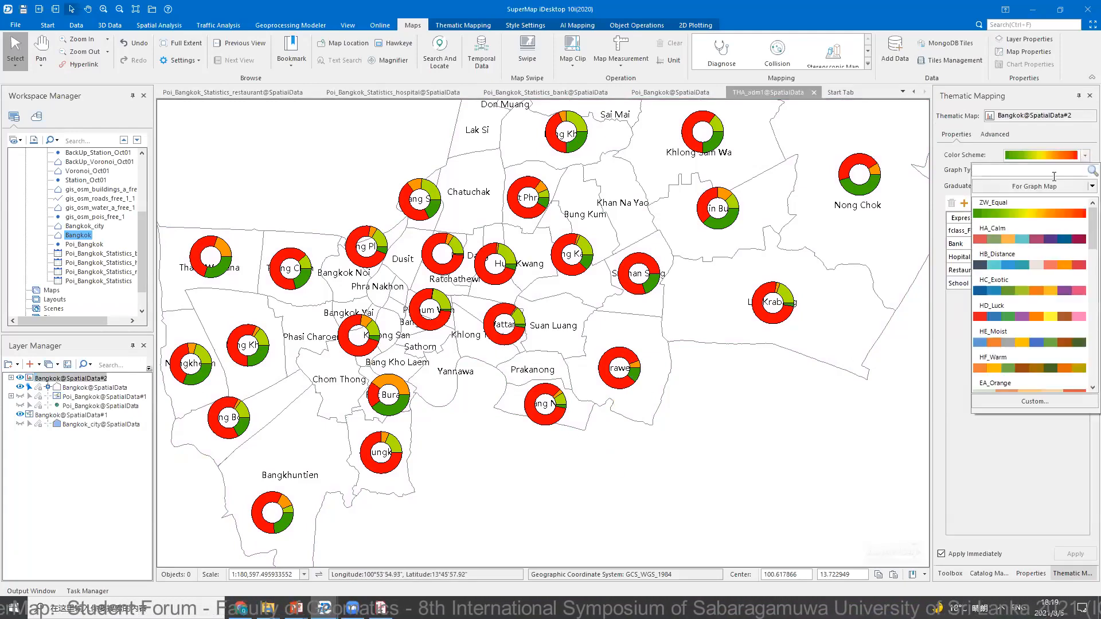
{"action": "left_click", "coordinate": [1040, 240]}
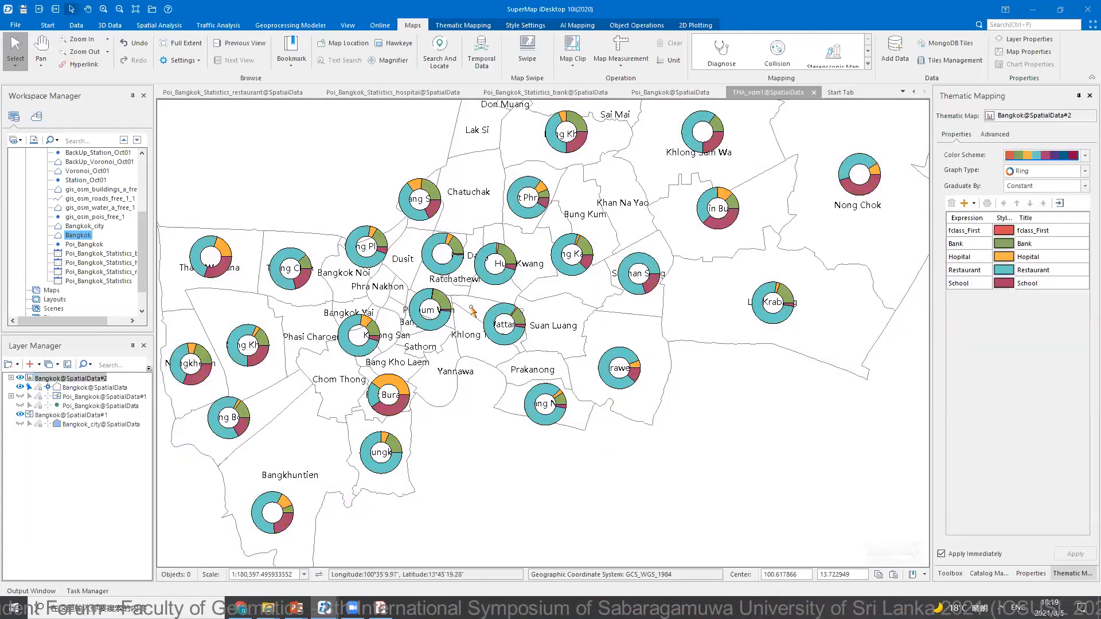
- Turn on graph labels for the ring charts and set their label format to Value
{"action": "left_click", "coordinate": [992, 135]}
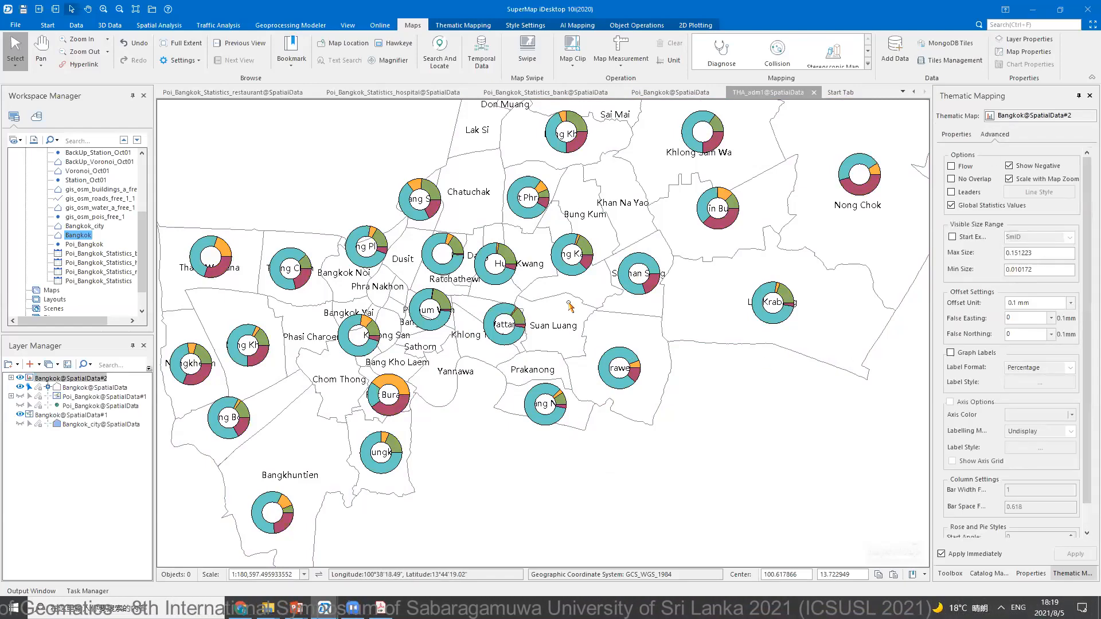
{"action": "scroll", "coordinate": [574, 260], "scroll_direction": "up", "scroll_amount": 3}
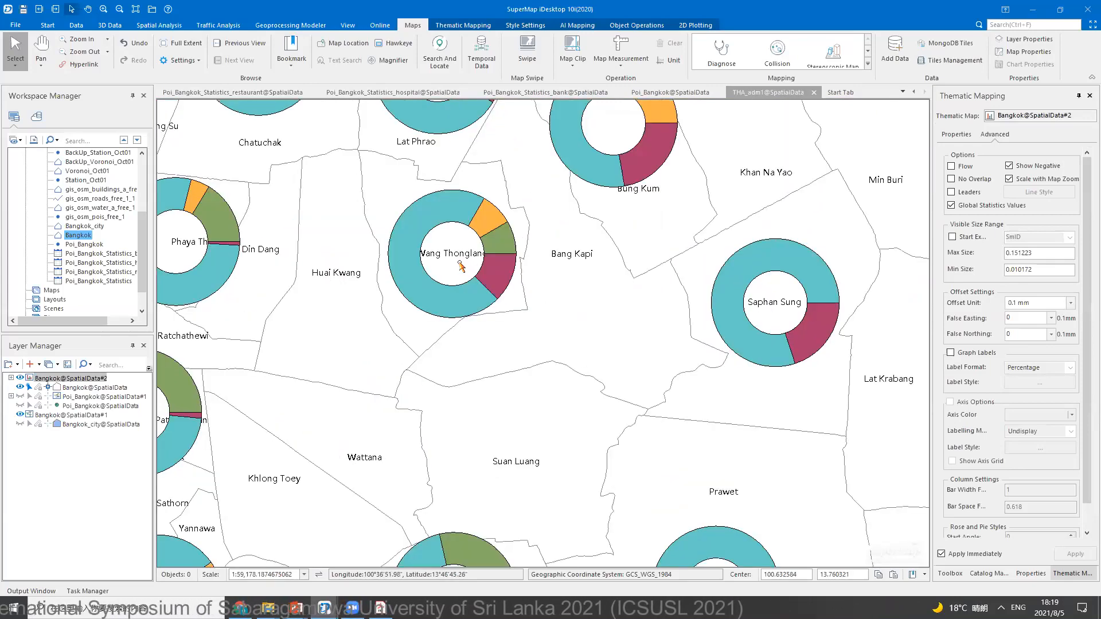
{"action": "left_click", "coordinate": [950, 353]}
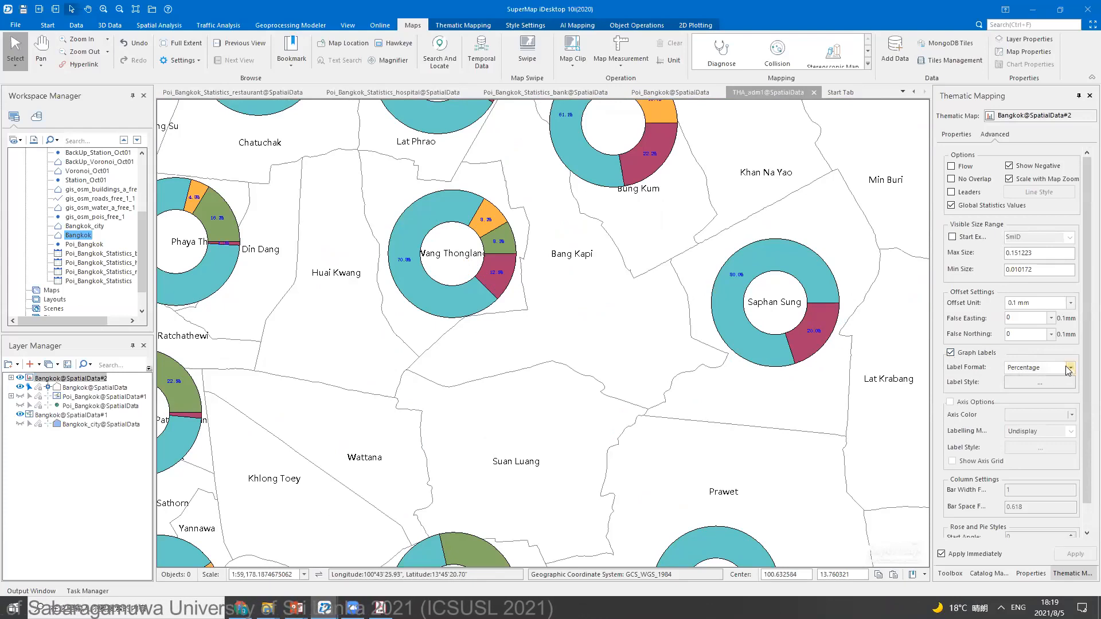
{"action": "left_click", "coordinate": [1032, 368]}
{"action": "left_click", "coordinate": [1028, 393]}
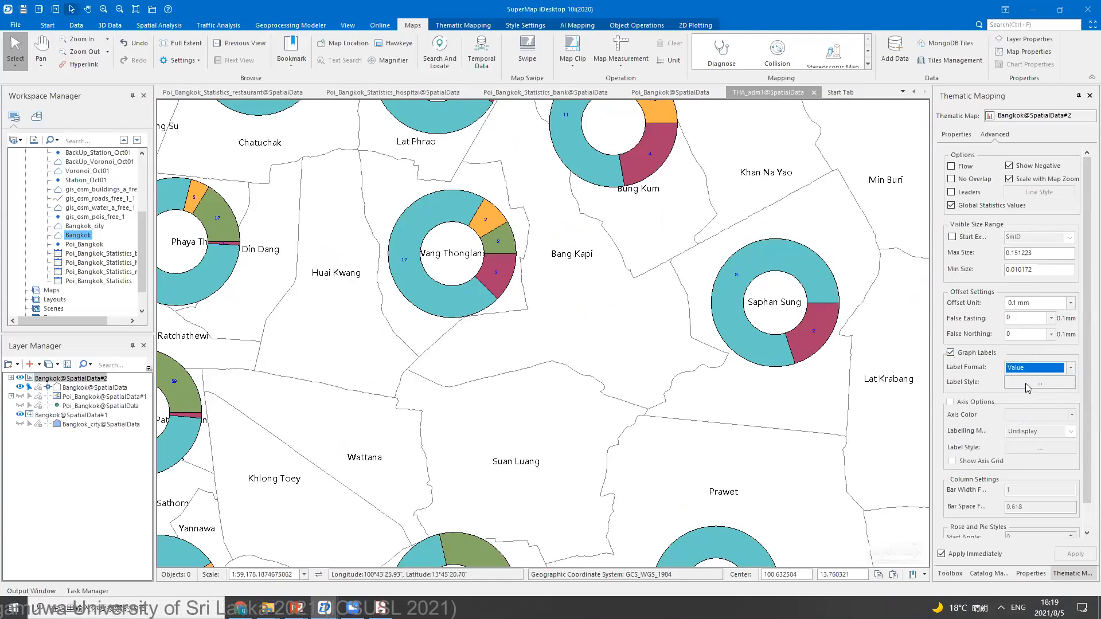
- Set the font of the ring chart labels to Arial
{"action": "left_click", "coordinate": [1027, 382]}
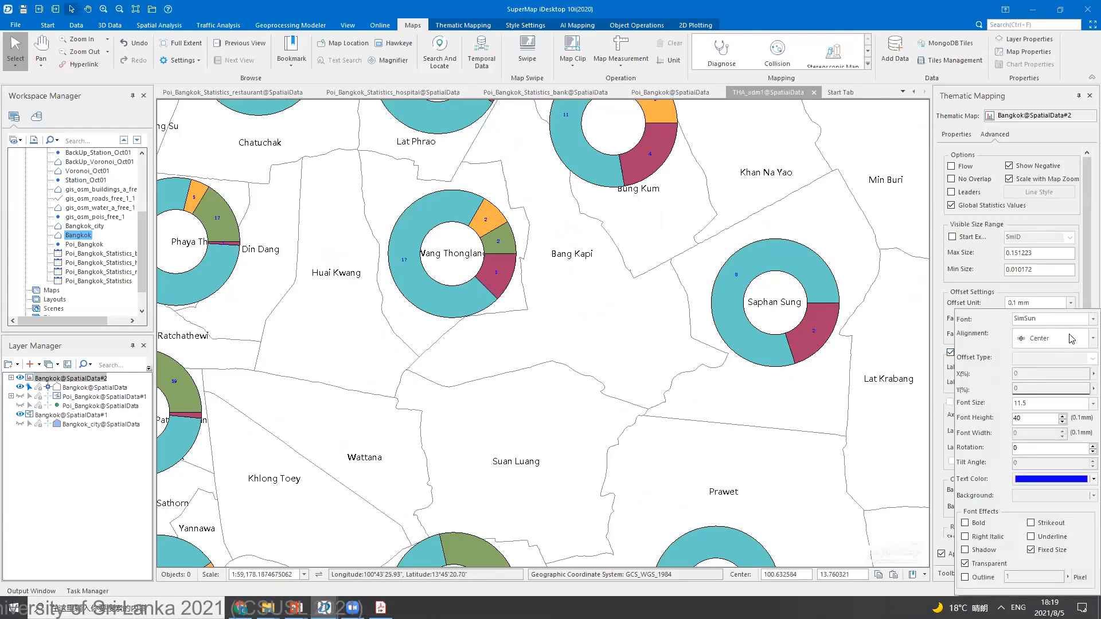
{"action": "left_click", "coordinate": [1085, 319]}
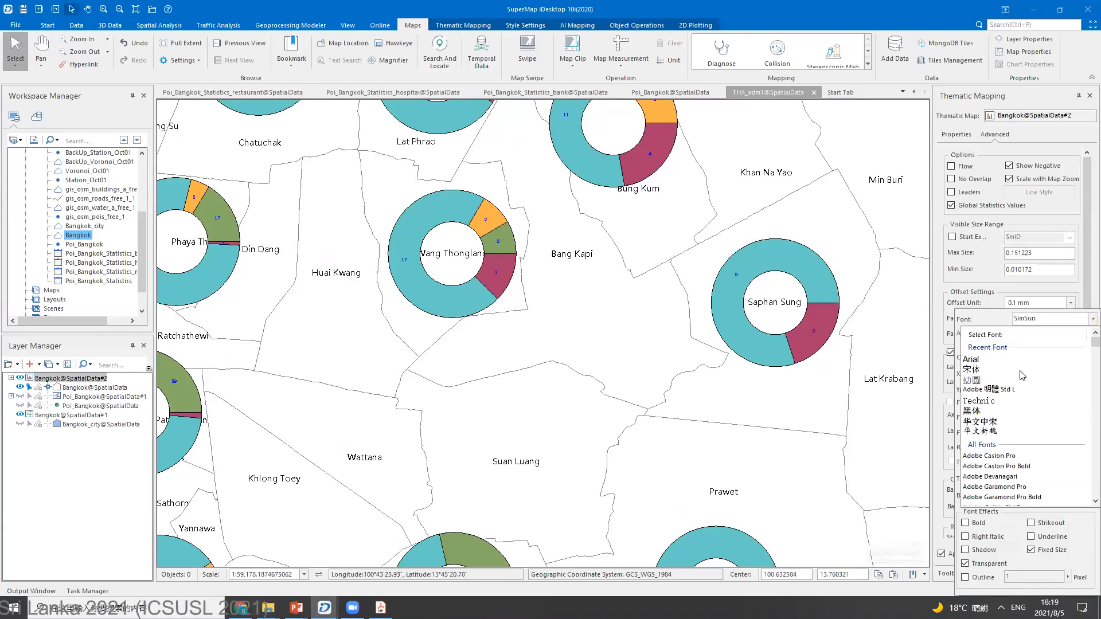
{"action": "left_click", "coordinate": [977, 361]}
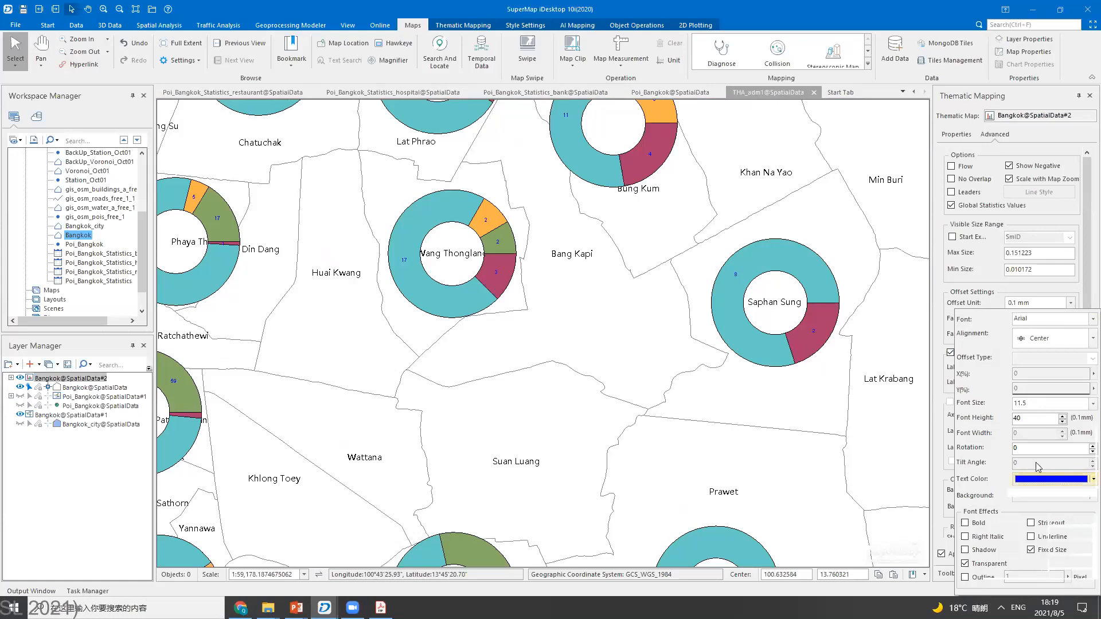
- Set the ring chart labels' text color to black and their font size to 20
{"action": "left_click", "coordinate": [1085, 479]}
{"action": "left_click", "coordinate": [998, 433]}
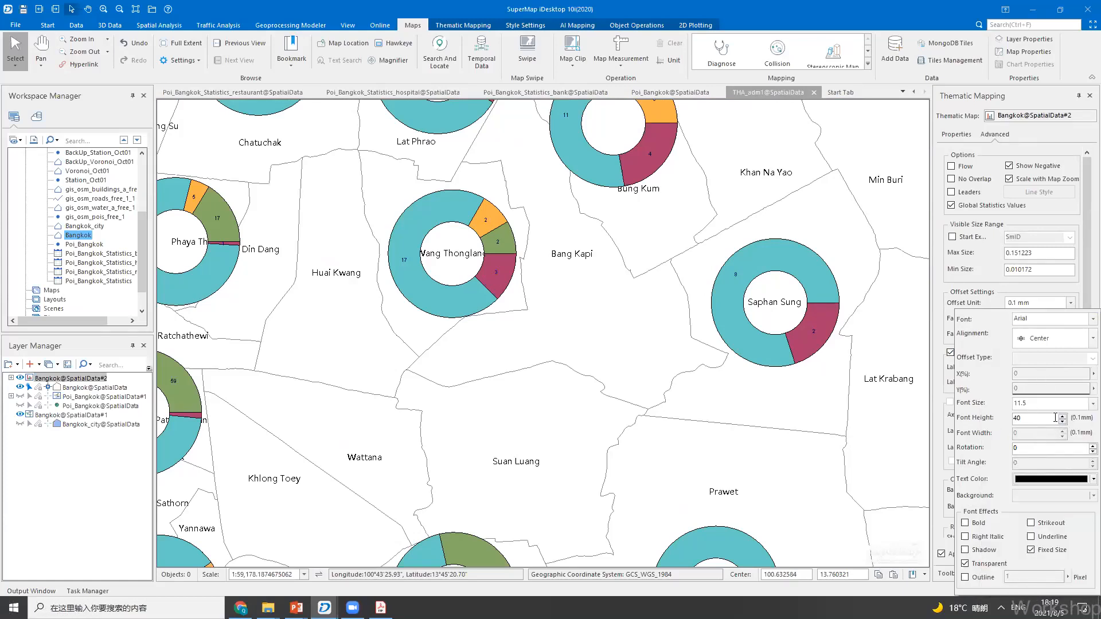
{"action": "left_click", "coordinate": [1091, 404]}
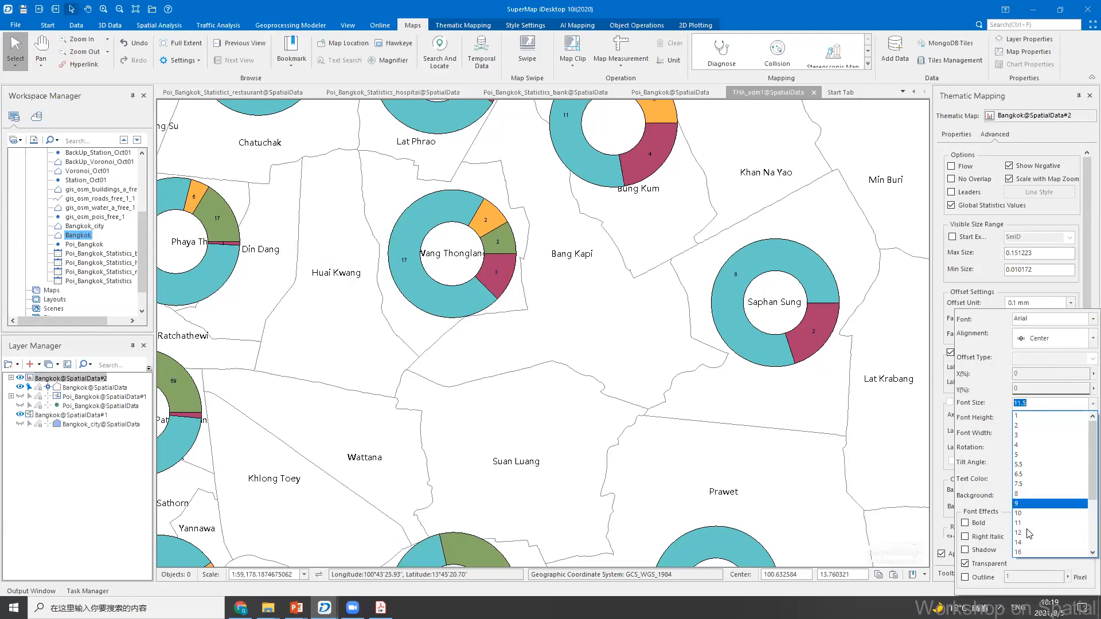
{"action": "left_click", "coordinate": [1021, 550]}
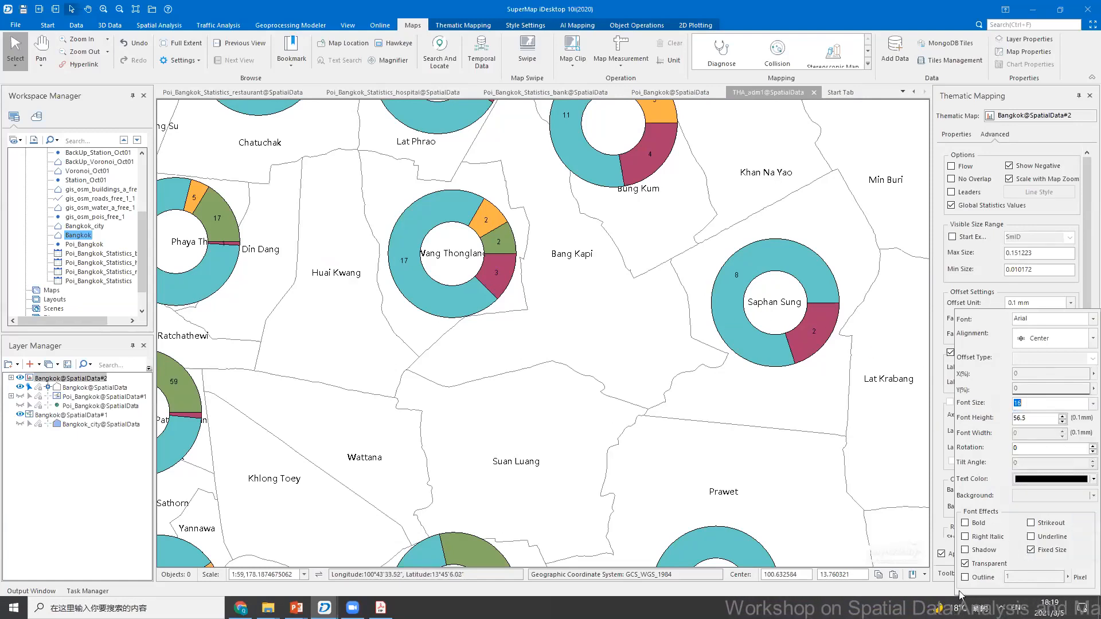
{"action": "type", "text": "20"}
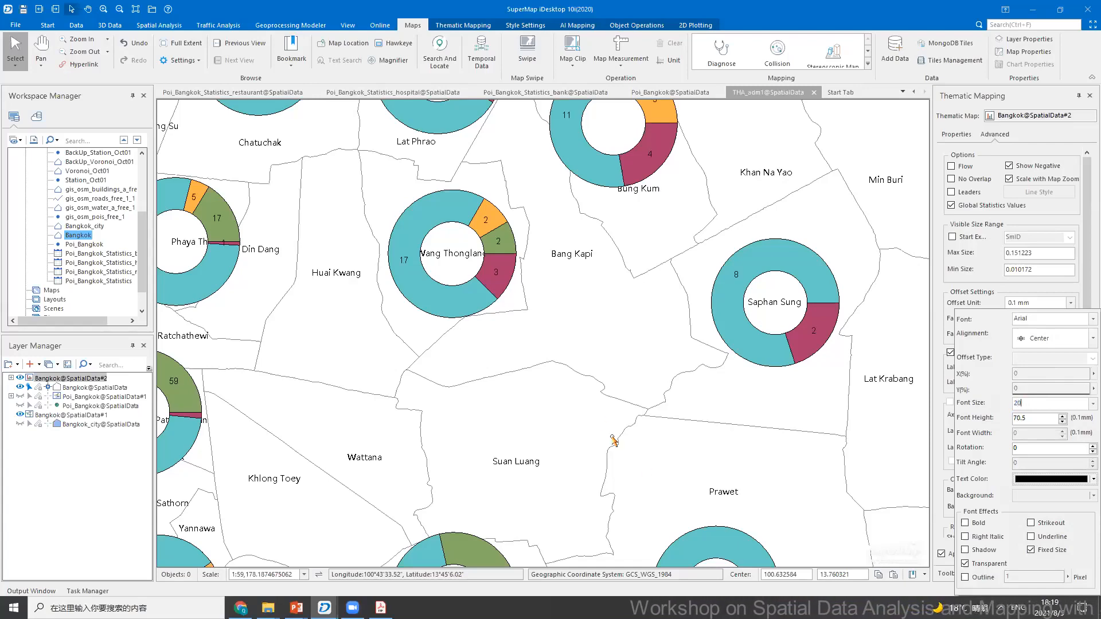
- Examine the labelled ring charts across the Bangkok districts at several map scales
{"action": "left_click_drag", "start_coordinate": [582, 346], "coordinate": [524, 258]}
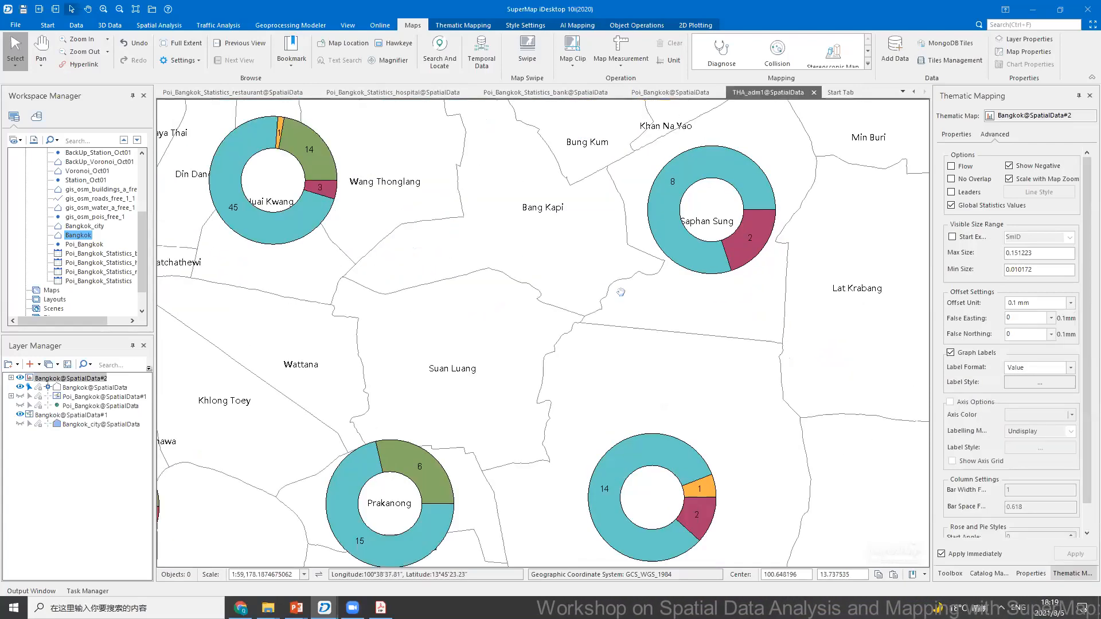
{"action": "left_click_drag", "start_coordinate": [622, 285], "coordinate": [590, 281]}
{"action": "scroll", "coordinate": [590, 280], "scroll_direction": "down", "scroll_amount": 4}
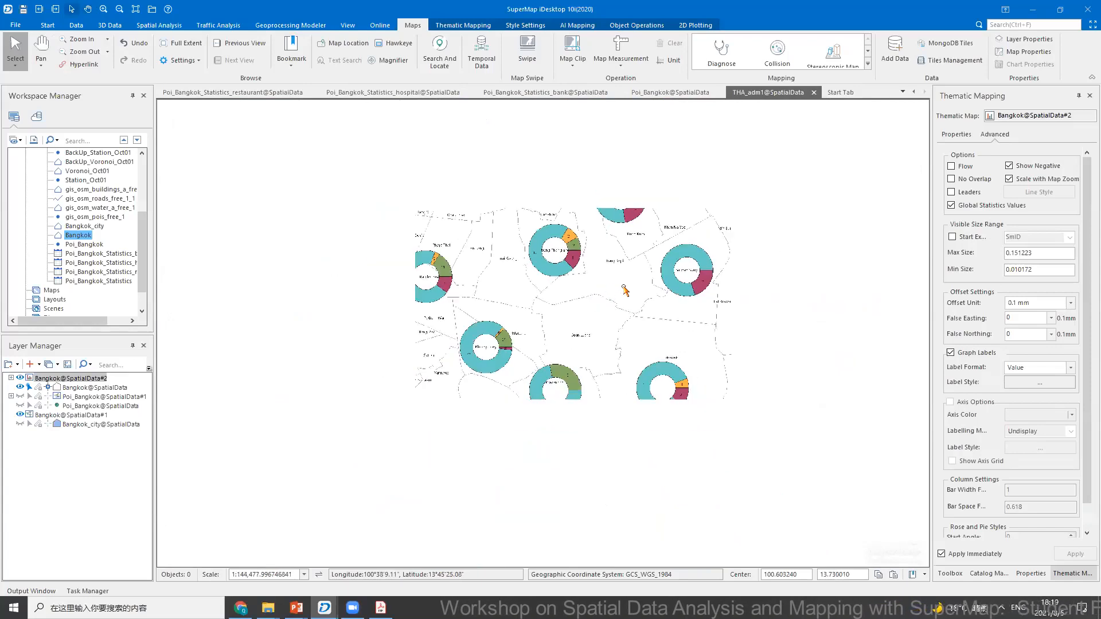
{"action": "scroll", "coordinate": [644, 297], "scroll_direction": "down", "scroll_amount": 2}
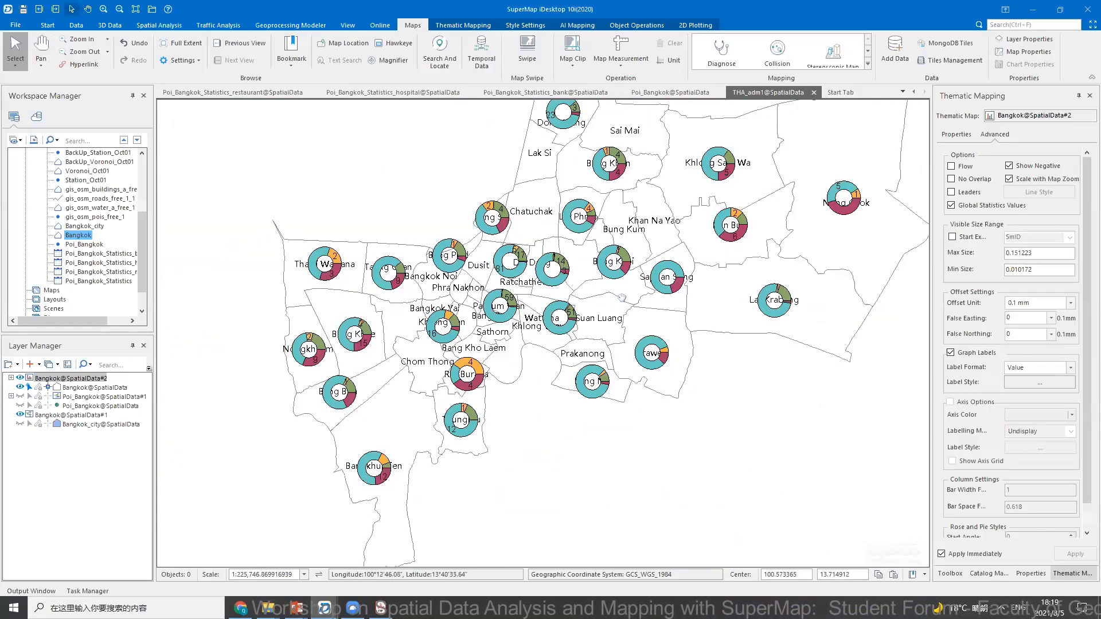
{"action": "scroll", "coordinate": [589, 307], "scroll_direction": "down", "scroll_amount": 1}
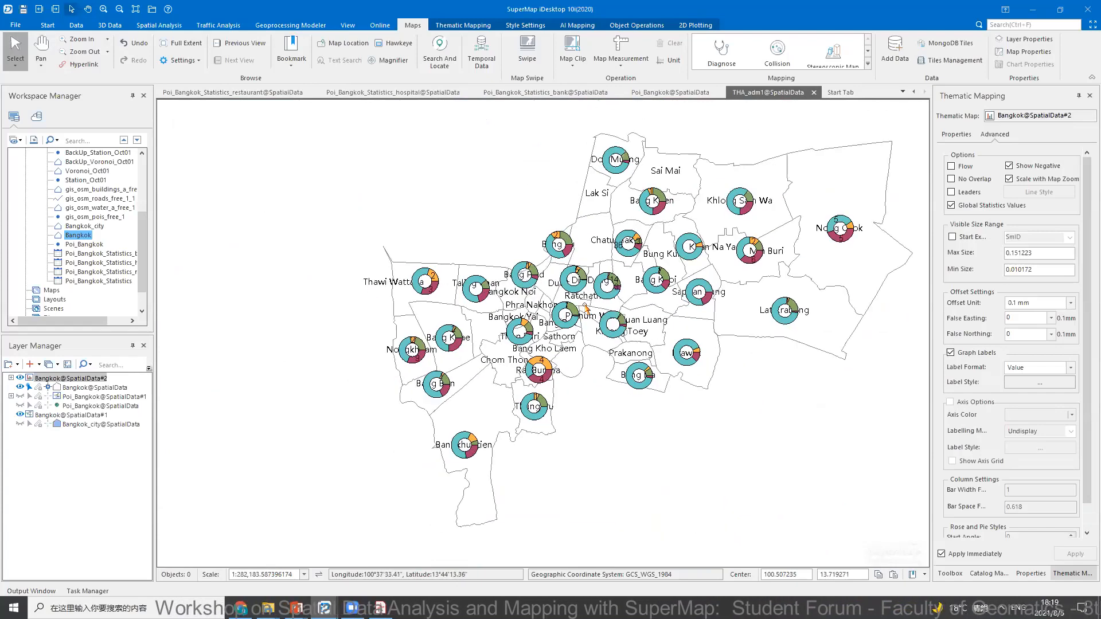
{"action": "left_click_drag", "start_coordinate": [653, 312], "coordinate": [586, 303]}
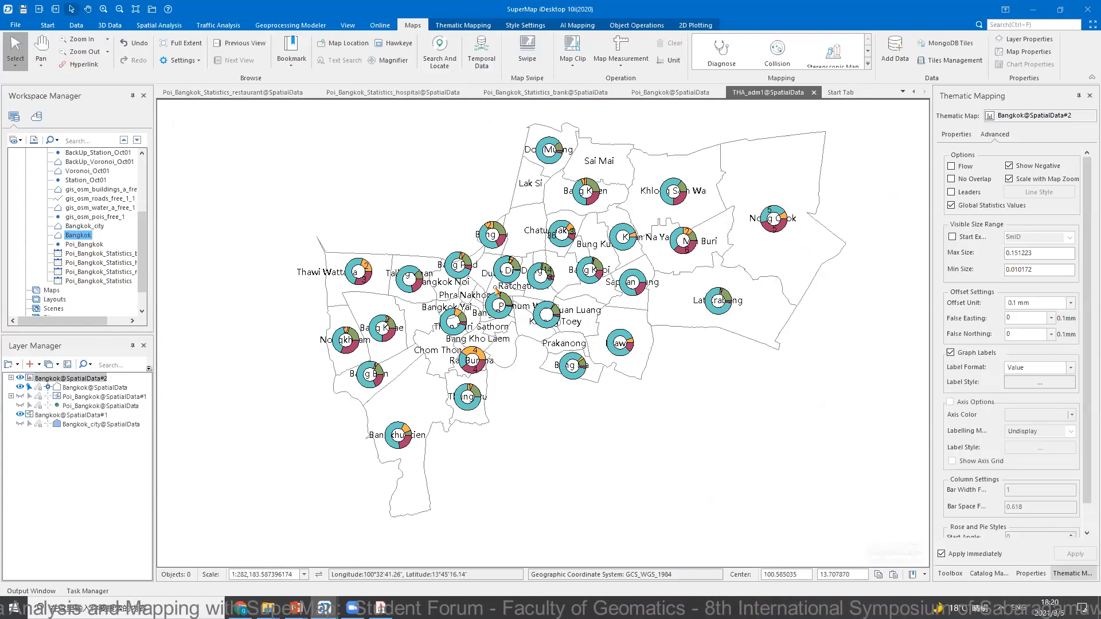
{"action": "scroll", "coordinate": [496, 286], "scroll_direction": "up", "scroll_amount": 1}
{"action": "scroll", "coordinate": [264, 302], "scroll_direction": "up", "scroll_amount": 1}
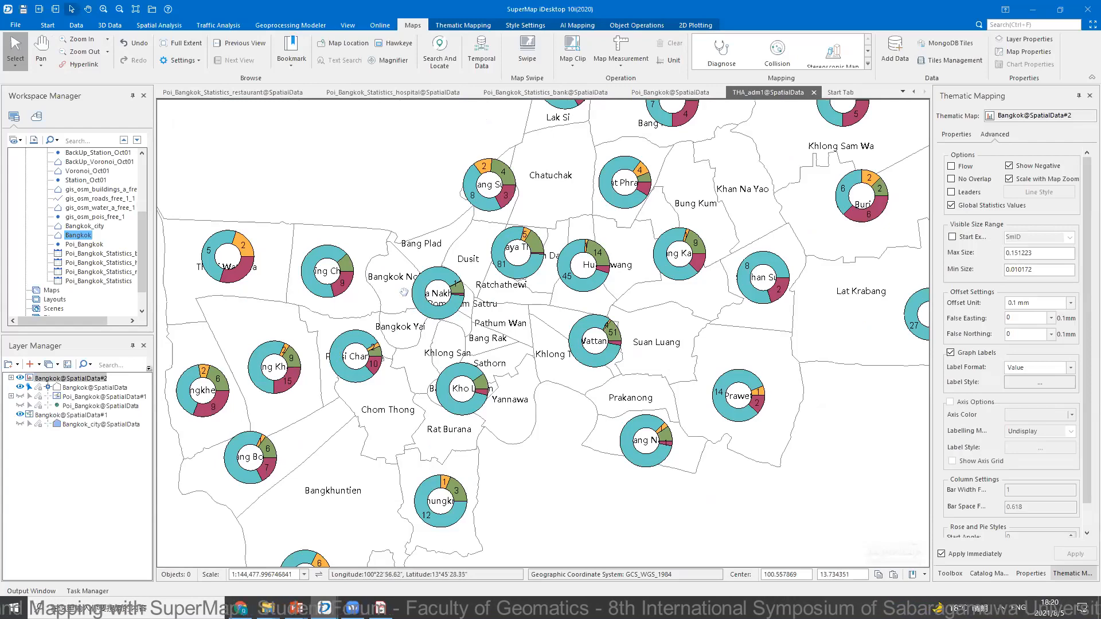
{"action": "scroll", "coordinate": [457, 304], "scroll_direction": "down", "scroll_amount": 1}
{"action": "scroll", "coordinate": [456, 311], "scroll_direction": "up", "scroll_amount": 2}
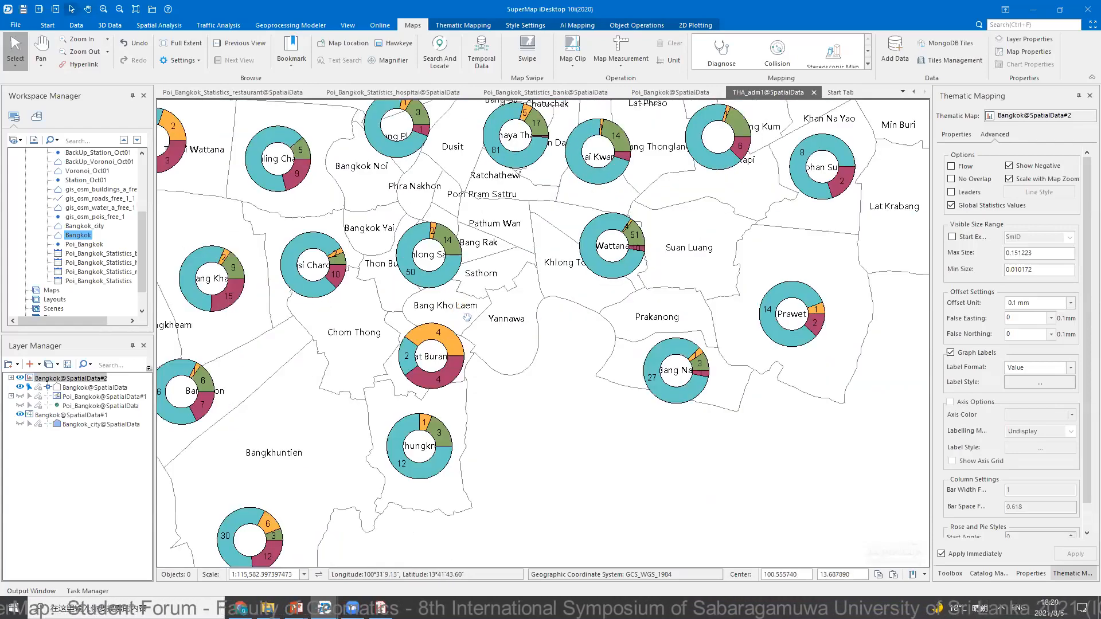
{"action": "left_click_drag", "start_coordinate": [468, 317], "coordinate": [599, 239]}
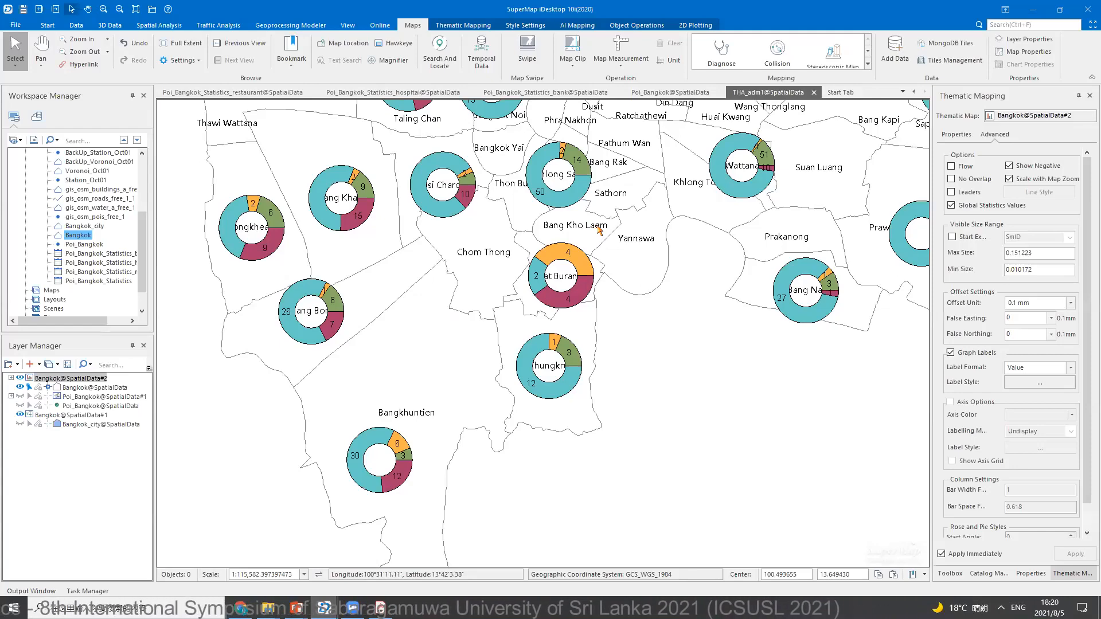
{"action": "left_click_drag", "start_coordinate": [723, 245], "coordinate": [624, 296]}
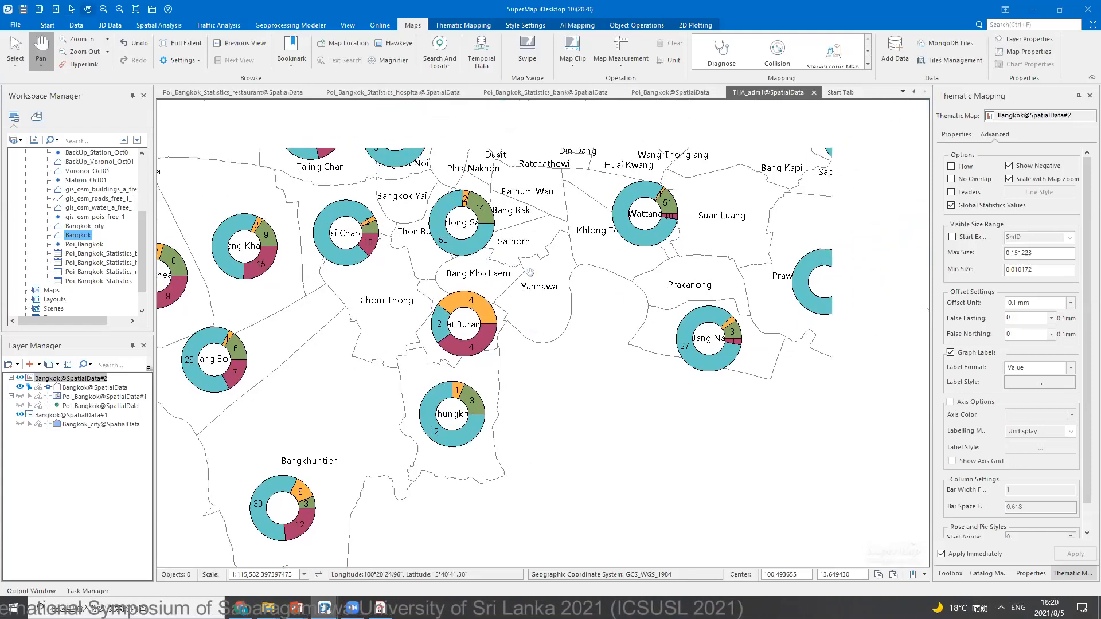
{"action": "scroll", "coordinate": [623, 296], "scroll_direction": "down", "scroll_amount": 3}
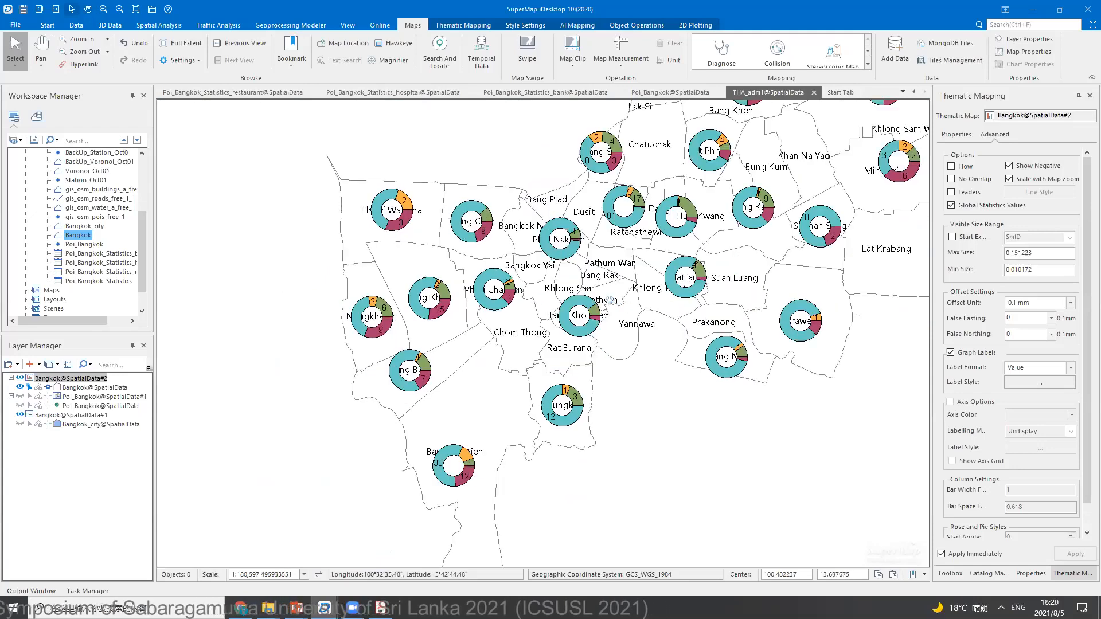
{"action": "left_click_drag", "start_coordinate": [624, 301], "coordinate": [535, 299]}
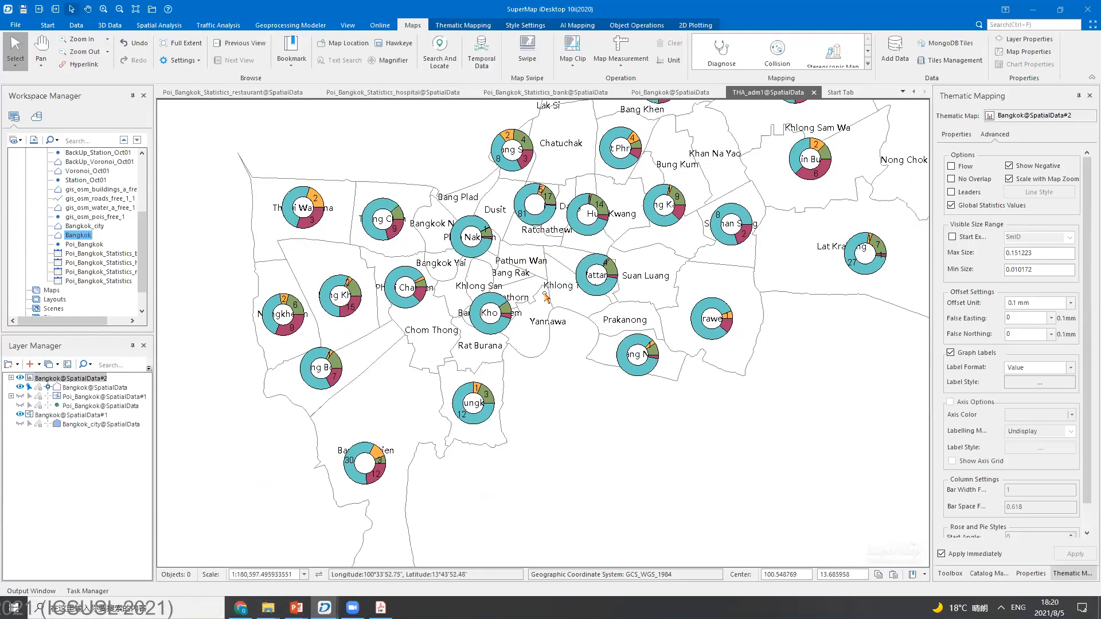
{"action": "left_click_drag", "start_coordinate": [544, 293], "coordinate": [550, 291]}
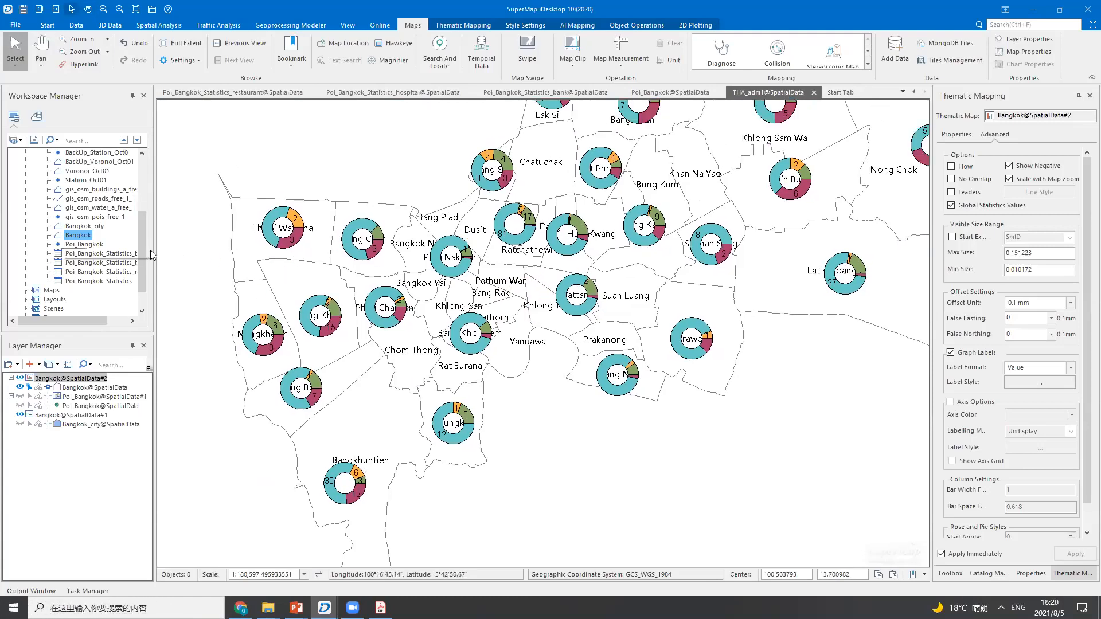
- Create a column diagram from the Bangkok dataset
{"action": "right_click", "coordinate": [79, 235]}
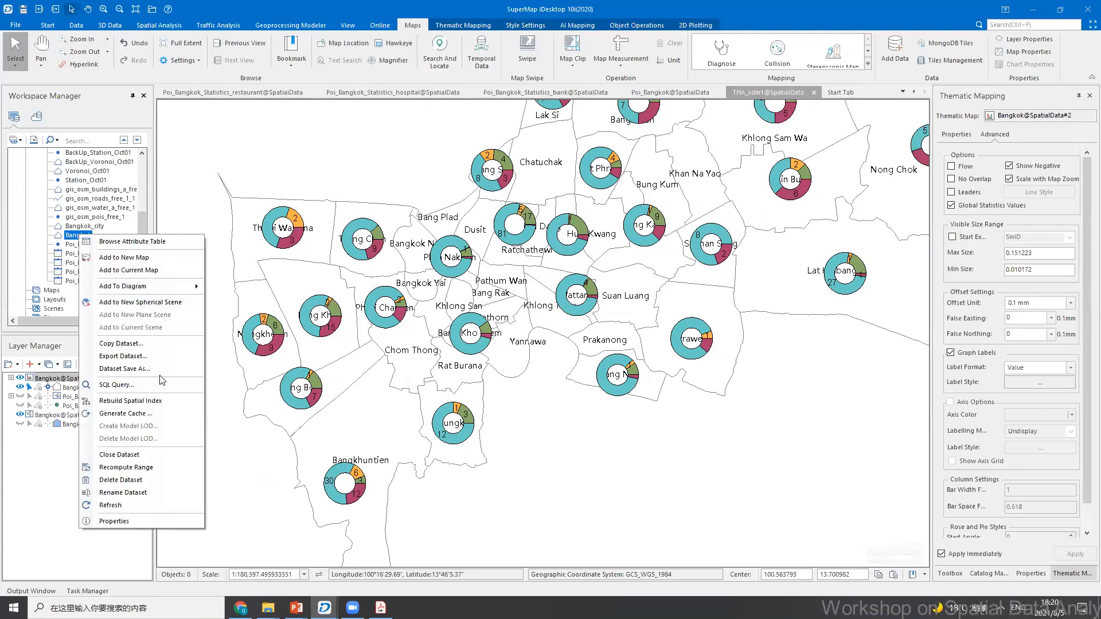
{"action": "mouse_move", "coordinate": [165, 288]}
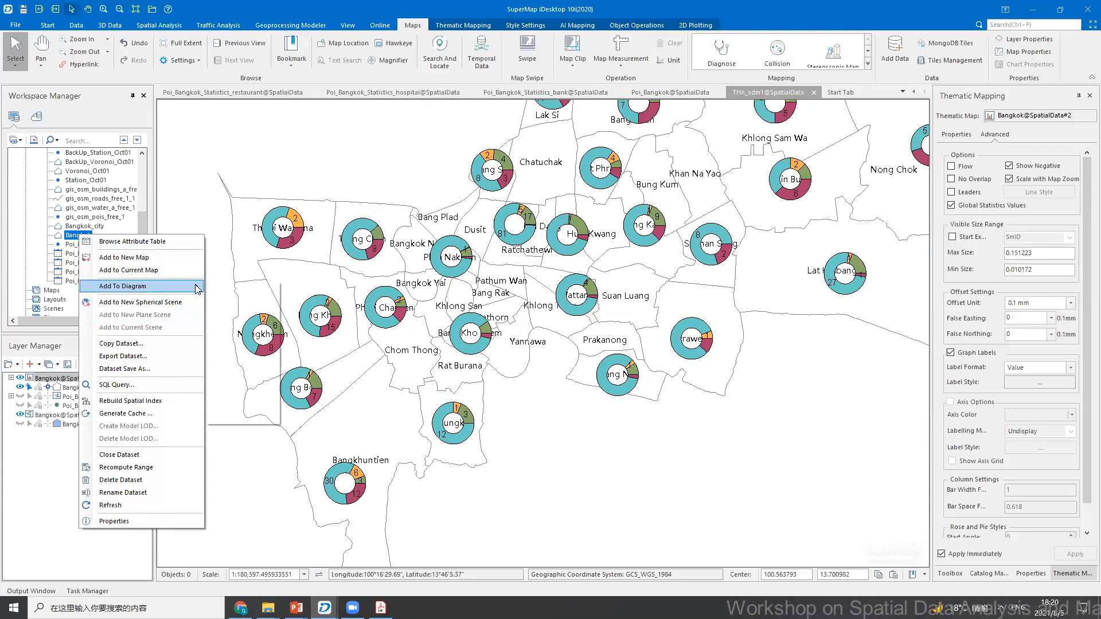
{"action": "right_click", "coordinate": [67, 235]}
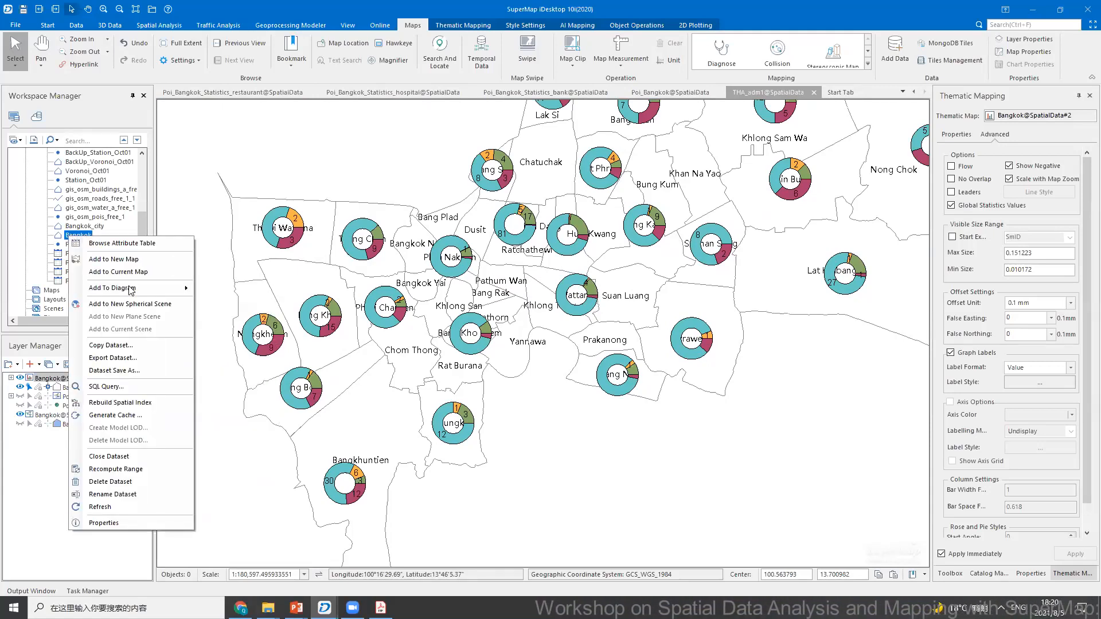
{"action": "mouse_move", "coordinate": [137, 293]}
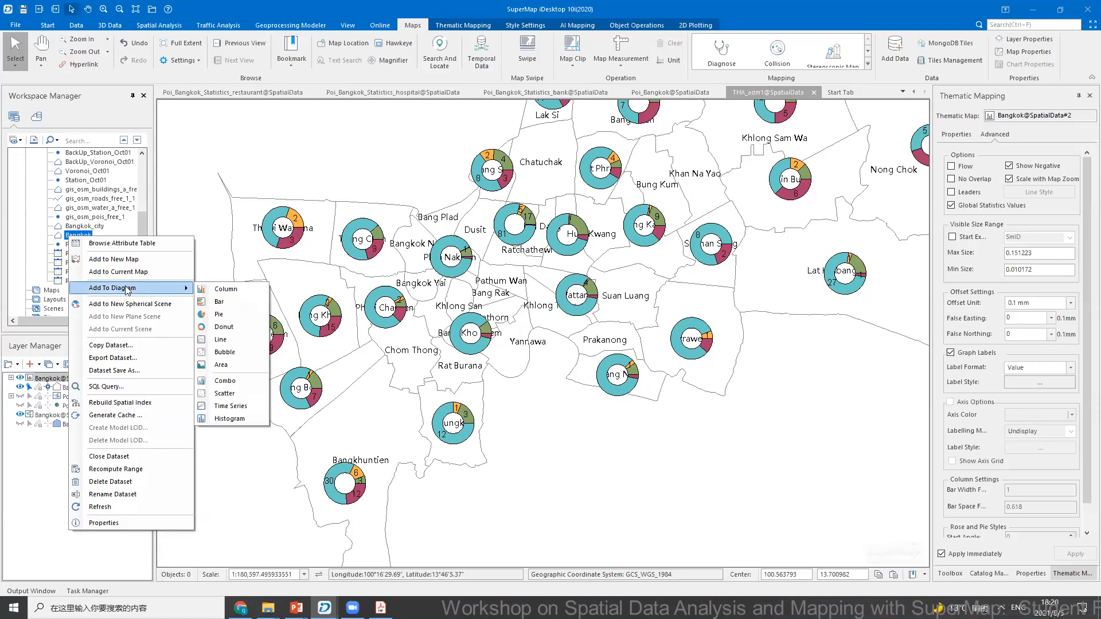
{"action": "left_click", "coordinate": [227, 292]}
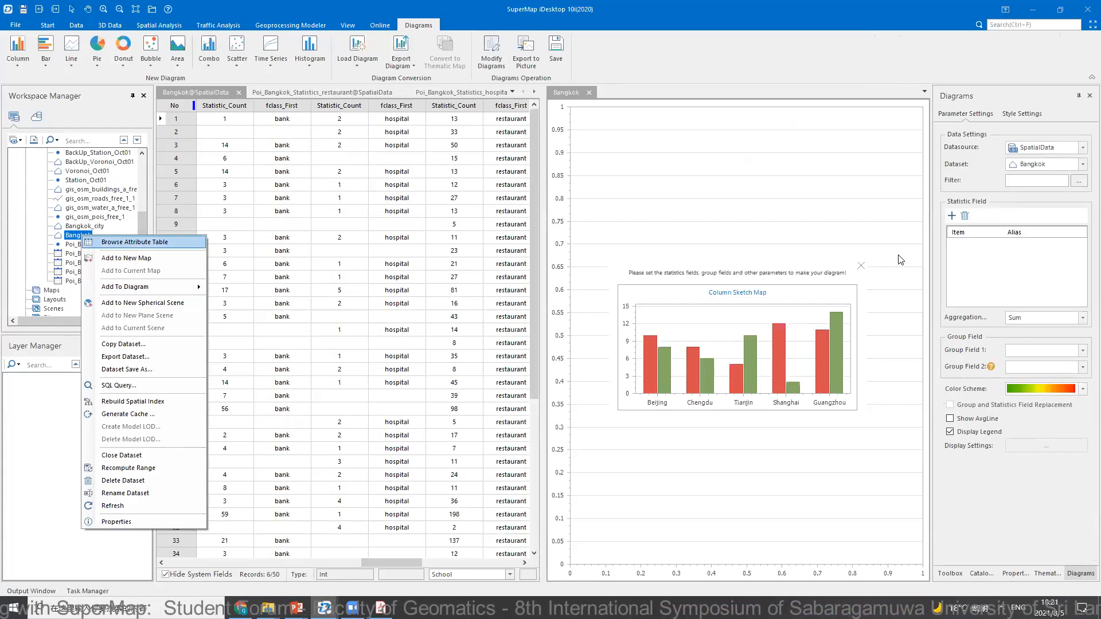
{"action": "left_click", "coordinate": [910, 286]}
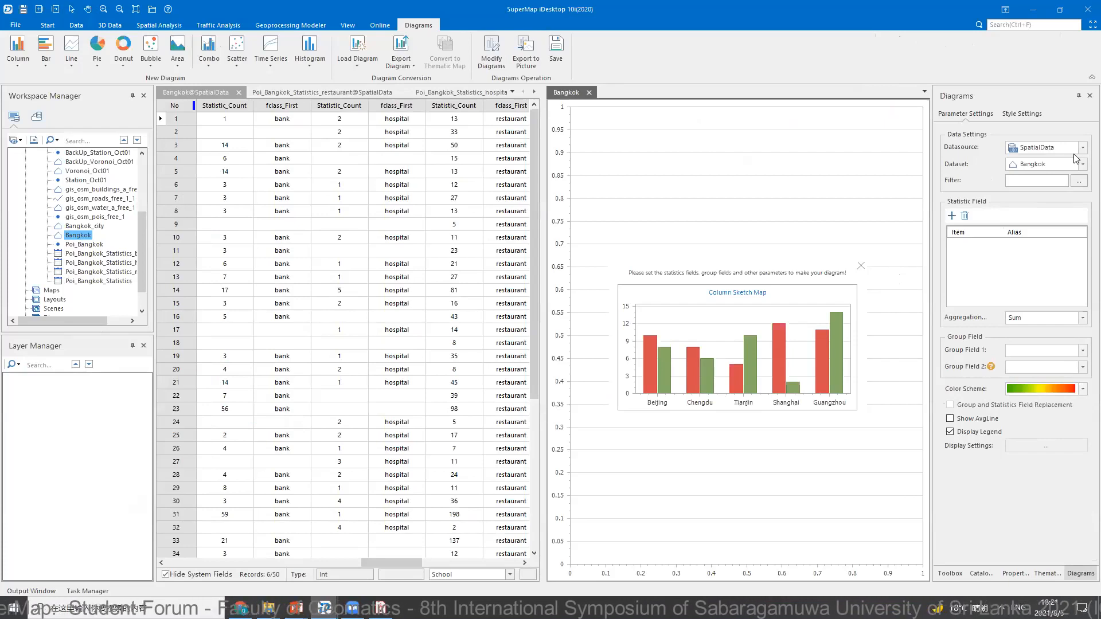
- Add Bank, Hopital, Restaurant and School as the diagram's statistic fields and apply the multicolor scheme starting with red, green, orange and teal
{"action": "left_click", "coordinate": [952, 216]}
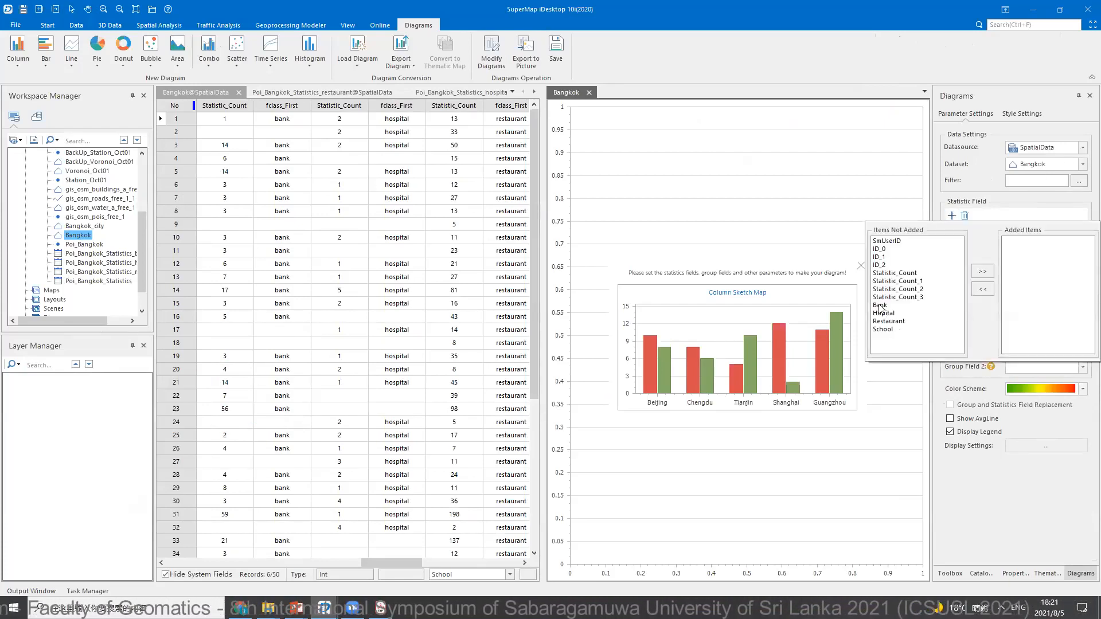
{"action": "left_click", "coordinate": [880, 305]}
{"action": "left_click_drag", "start_coordinate": [882, 319], "coordinate": [890, 332]}
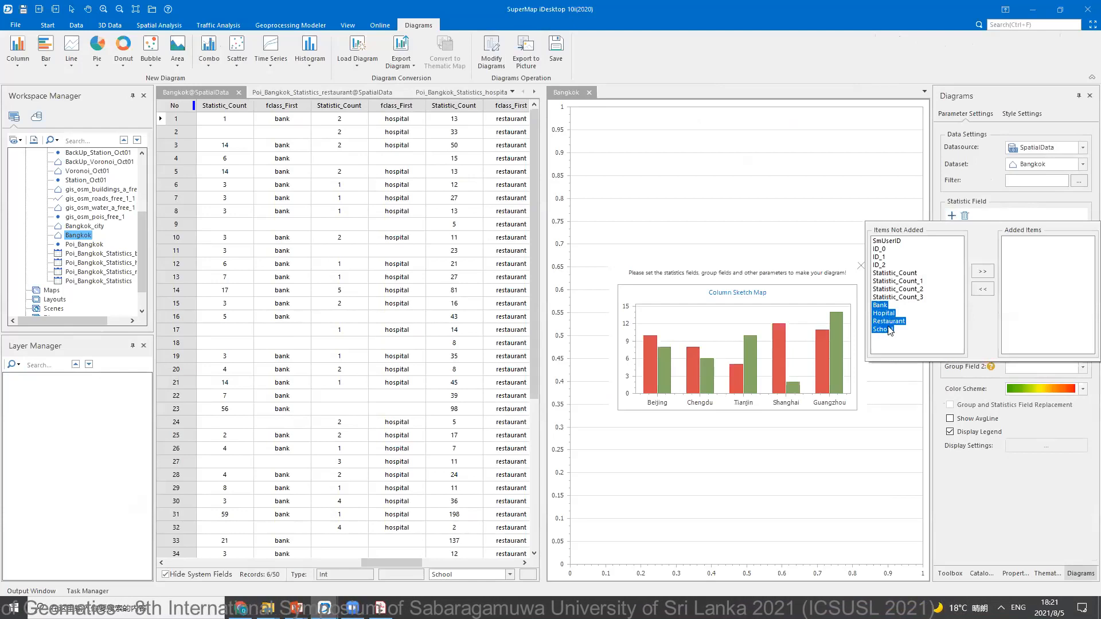
{"action": "left_click", "coordinate": [980, 272]}
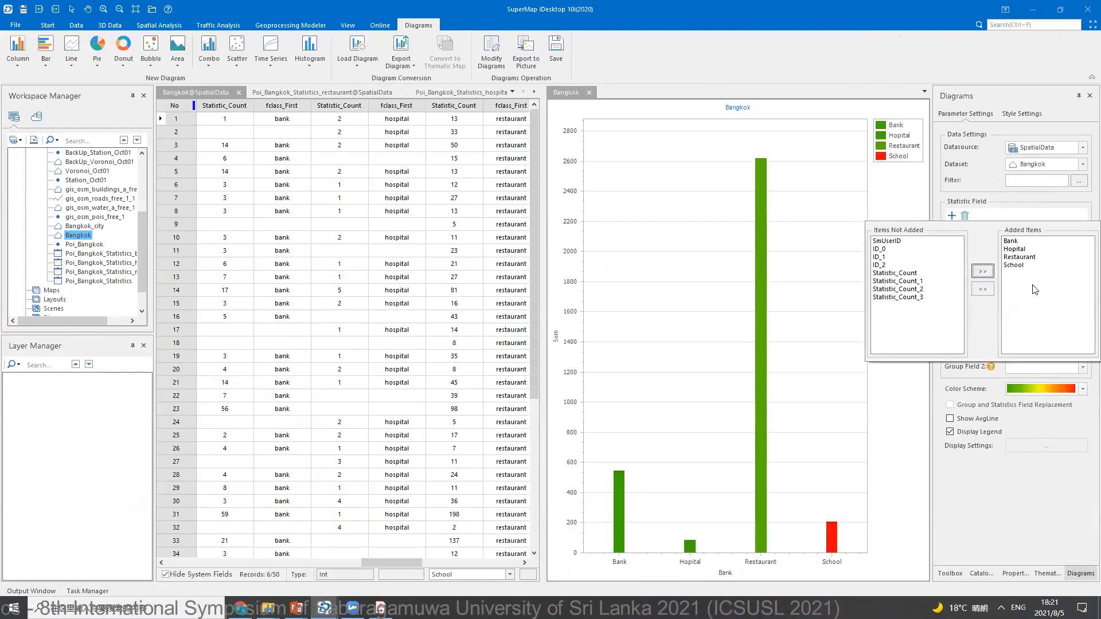
{"action": "left_click", "coordinate": [1018, 487]}
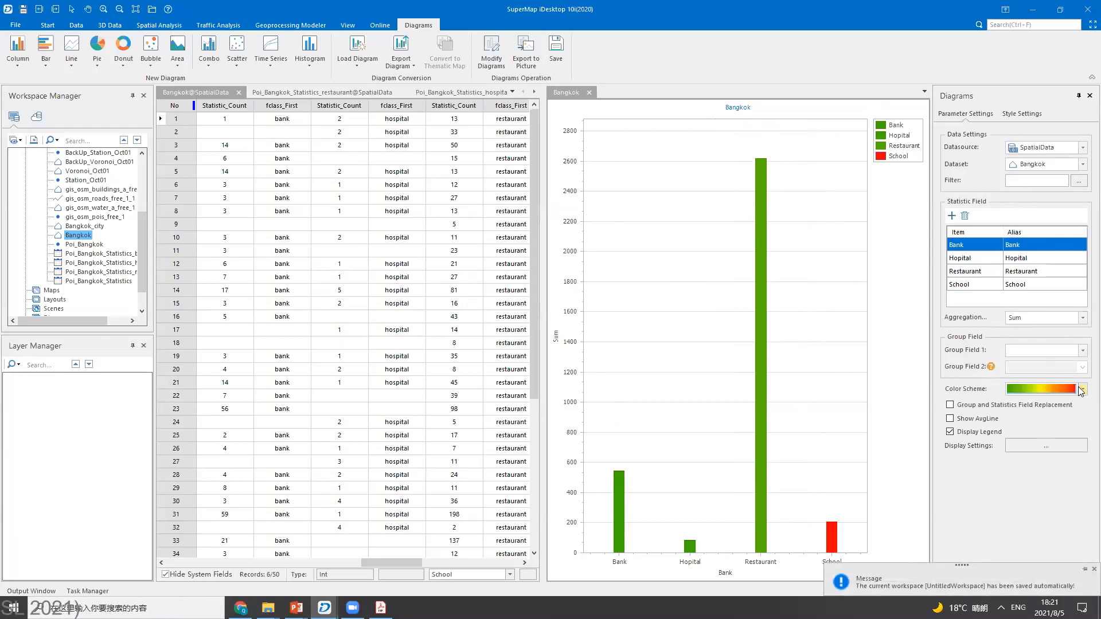
{"action": "left_click", "coordinate": [1052, 387]}
{"action": "left_click", "coordinate": [1049, 426]}
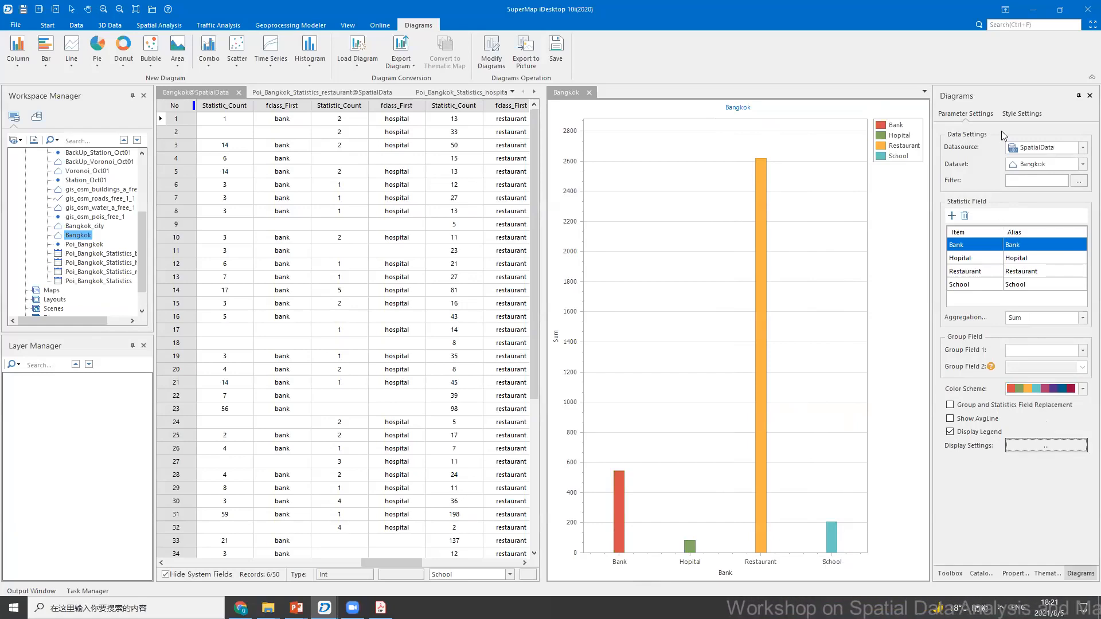
- Change the column diagram's title caption to "The Public Facilities Services Counts of Bangkok"
{"action": "left_click", "coordinate": [1020, 113]}
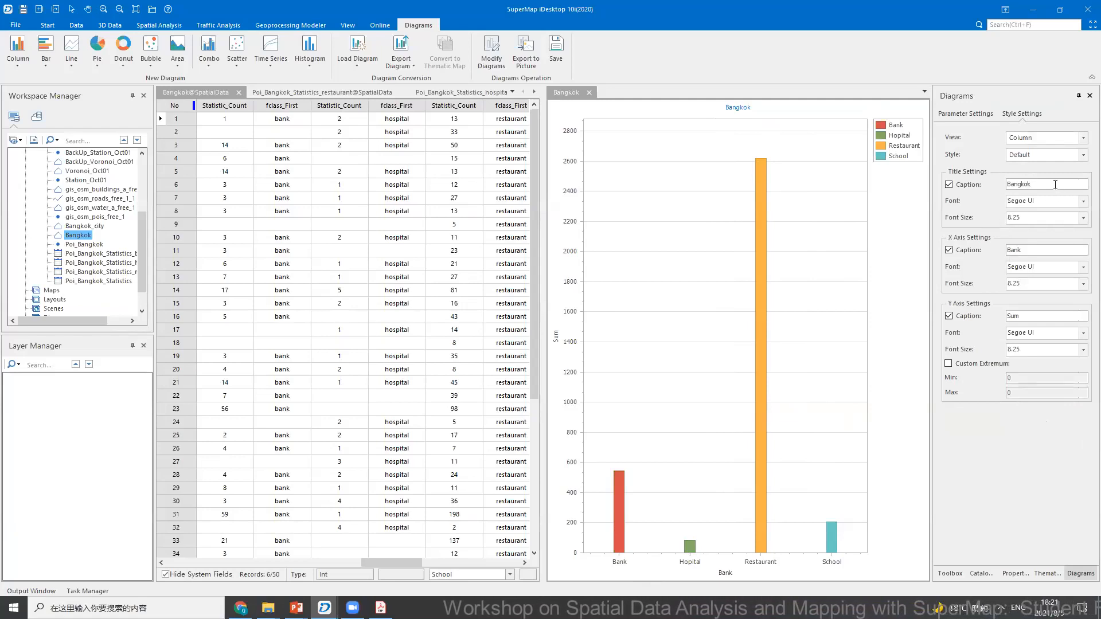
{"action": "left_click", "coordinate": [1025, 184]}
{"action": "left_click", "coordinate": [1041, 183]}
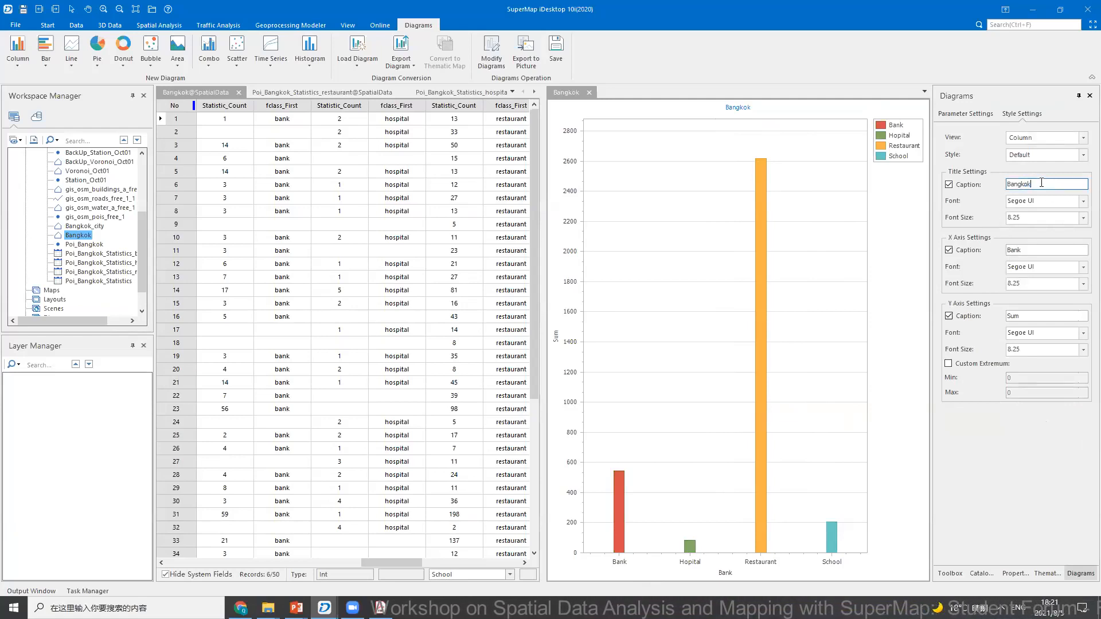
{"action": "left_click", "coordinate": [1008, 184]}
{"action": "type", "text": "The "}
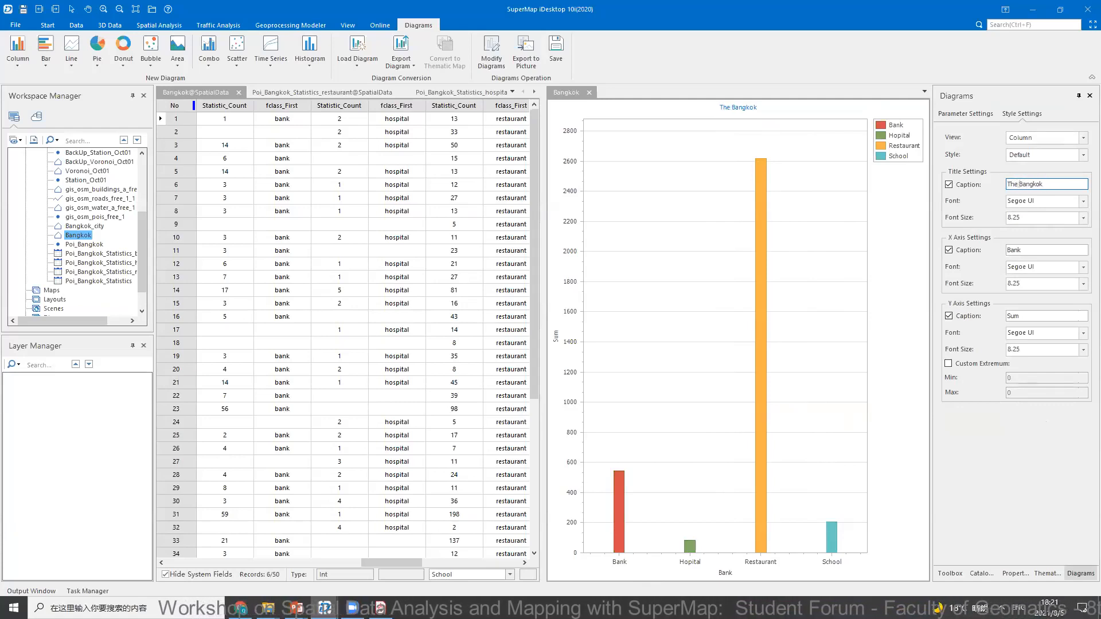
{"action": "type", "text": "Fa"}
{"action": "key", "text": "BackSpace"}
{"action": "key", "text": "BackSpace"}
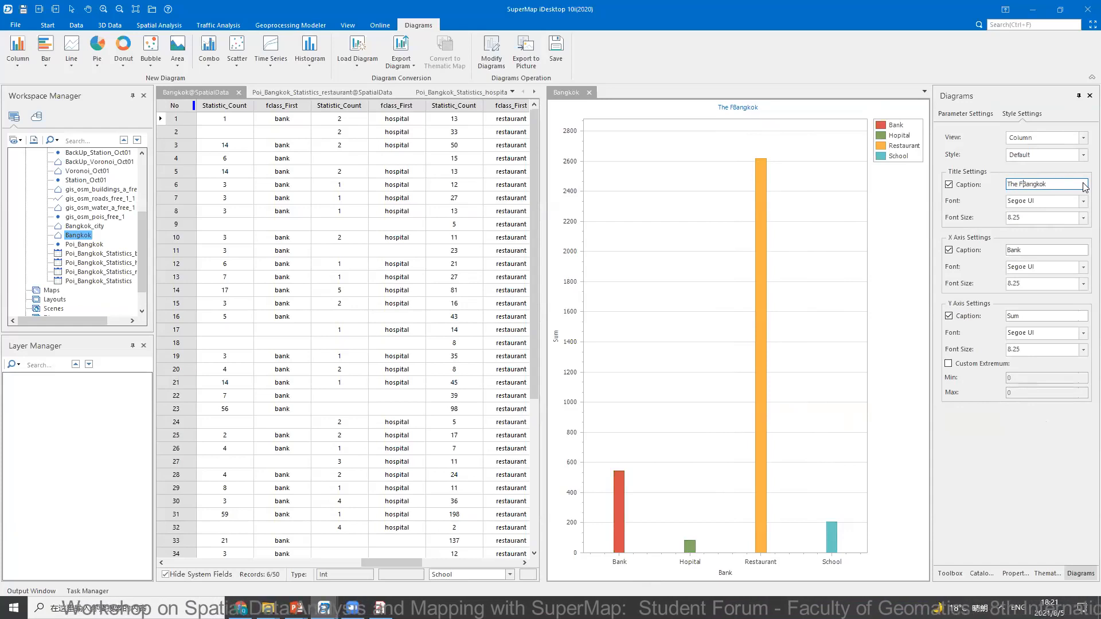
{"action": "type", "text": "Public "}
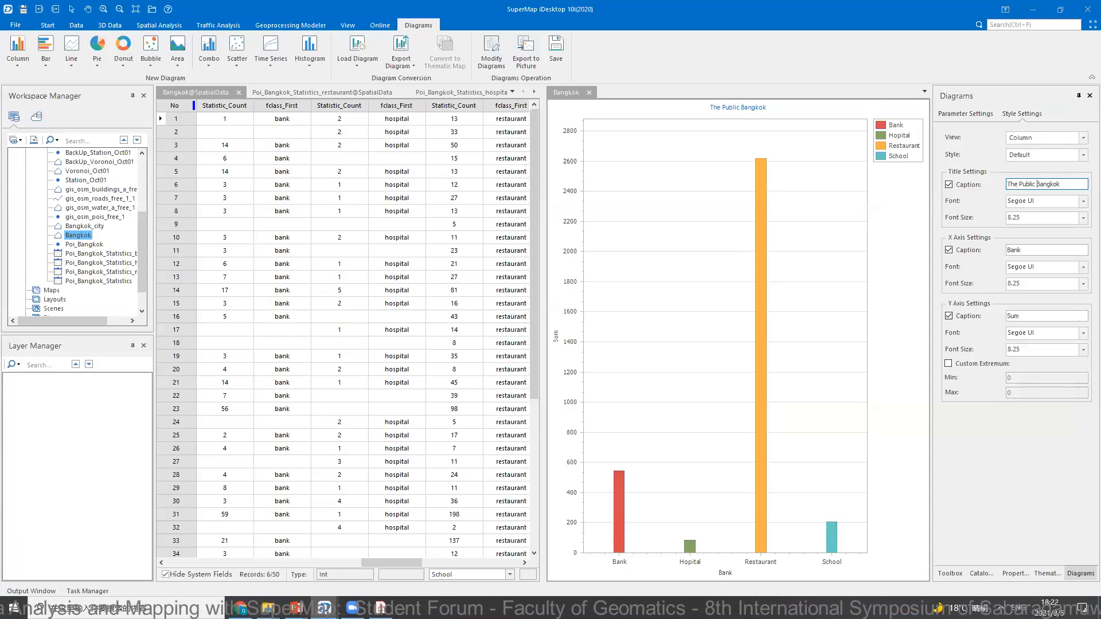
{"action": "type", "text": "Facilitie"}
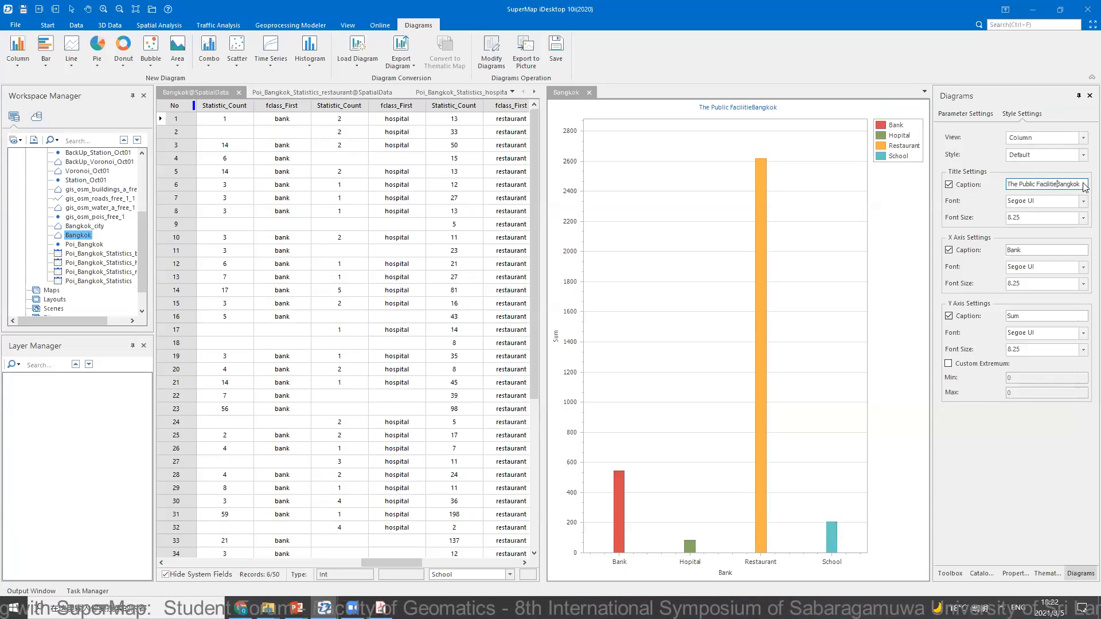
{"action": "type", "text": "s Services"}
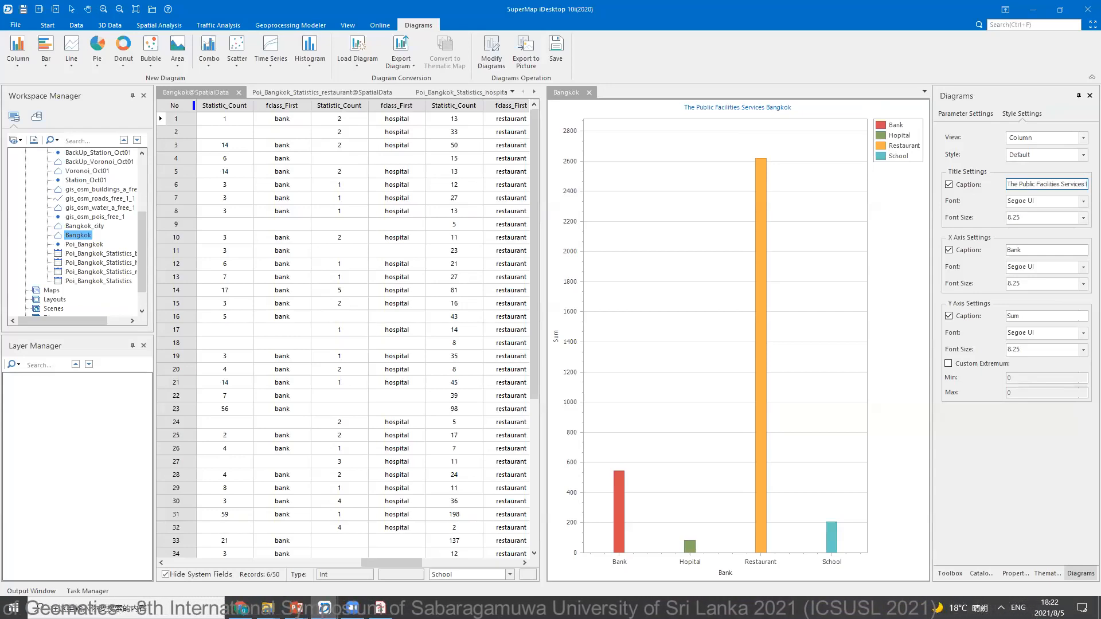
{"action": "type", "text": "C"}
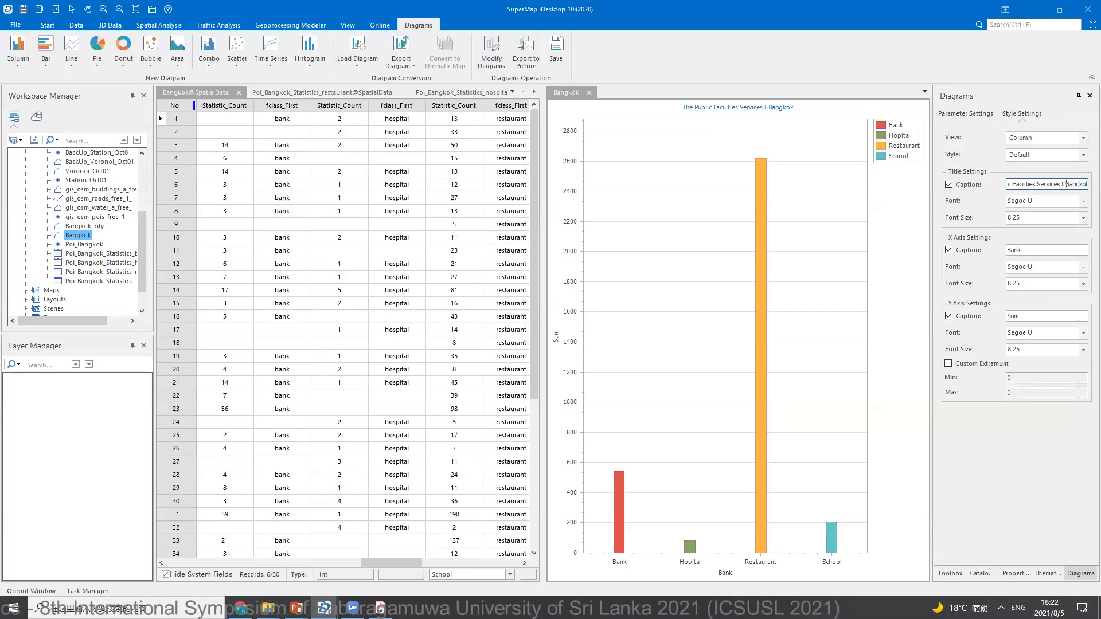
{"action": "type", "text": "ounts of"}
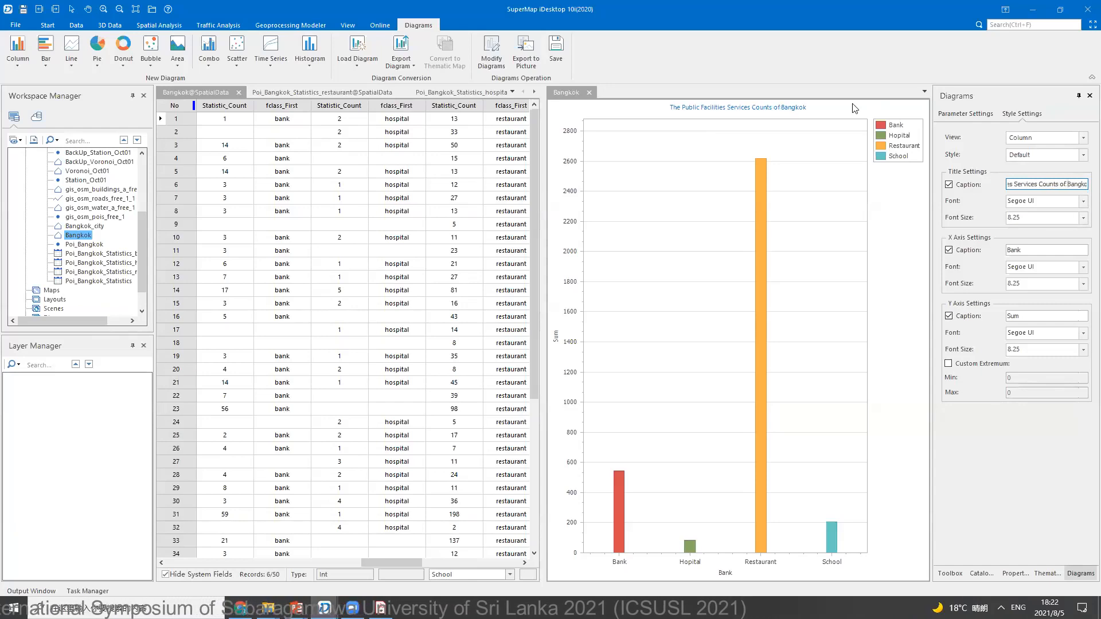
- Set the diagram title's font size to 16 and save the diagram
{"action": "left_click", "coordinate": [1083, 219]}
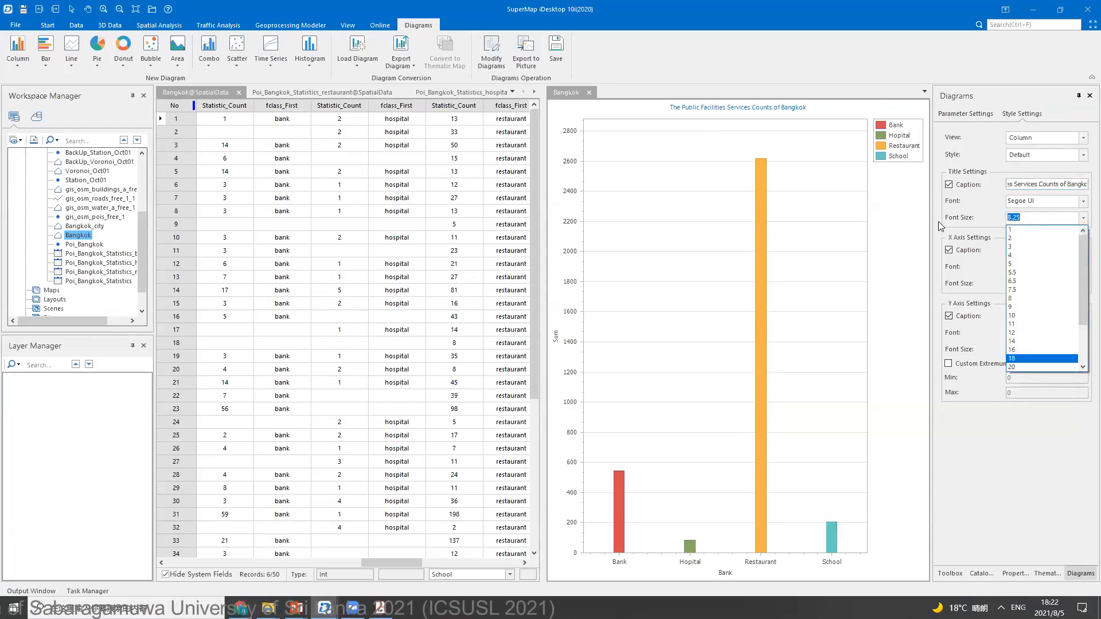
{"action": "left_click", "coordinate": [1011, 350]}
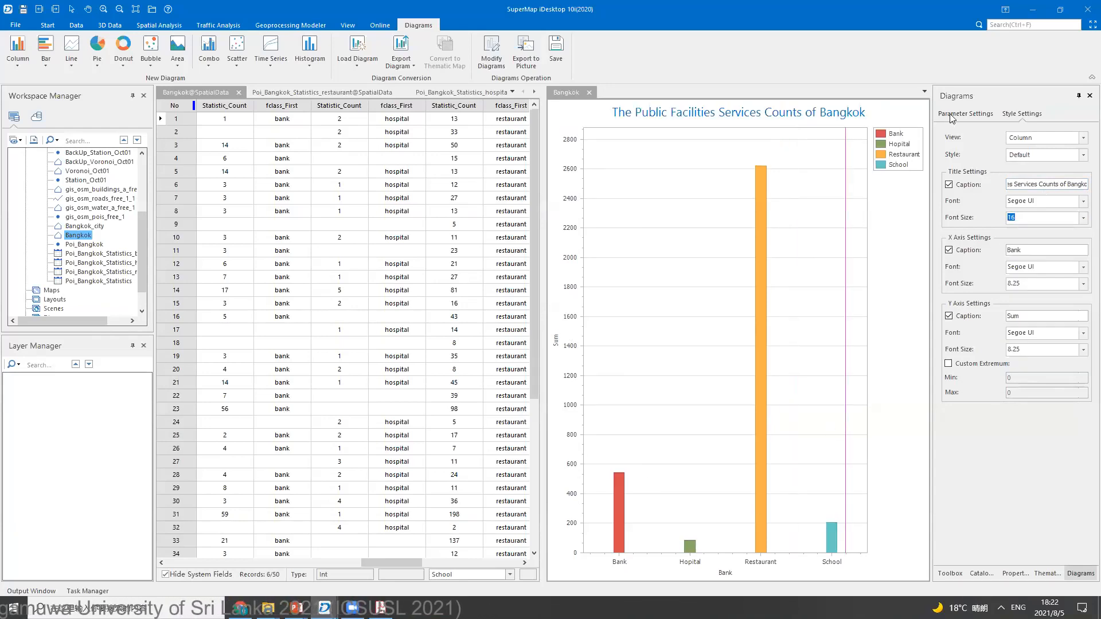
{"action": "left_click", "coordinate": [568, 93]}
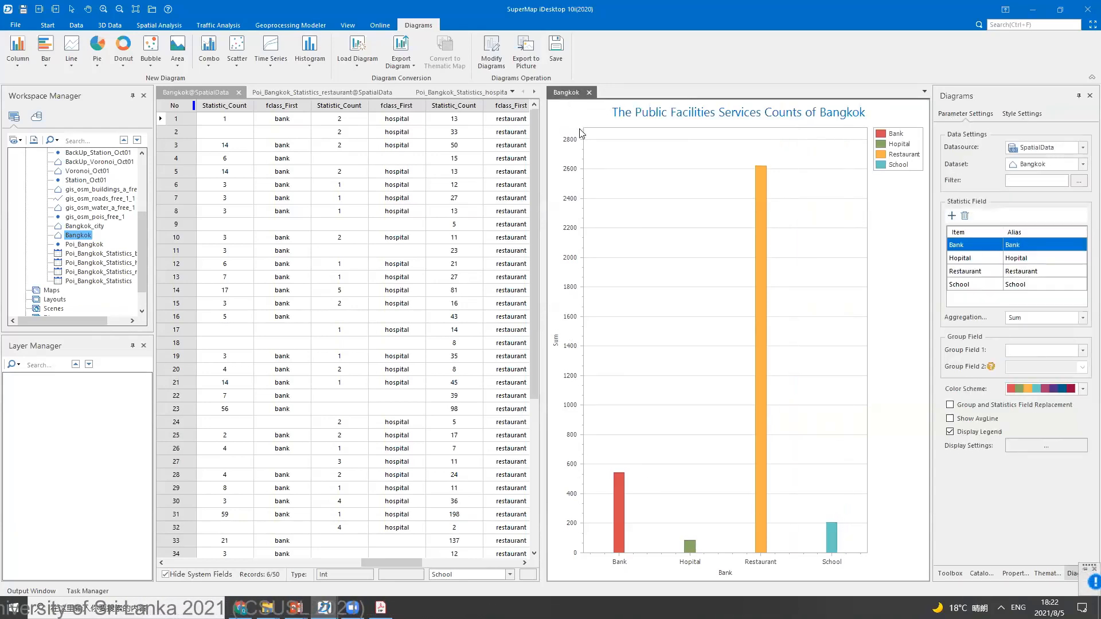
{"action": "right_click", "coordinate": [567, 91]}
{"action": "right_click", "coordinate": [672, 225]}
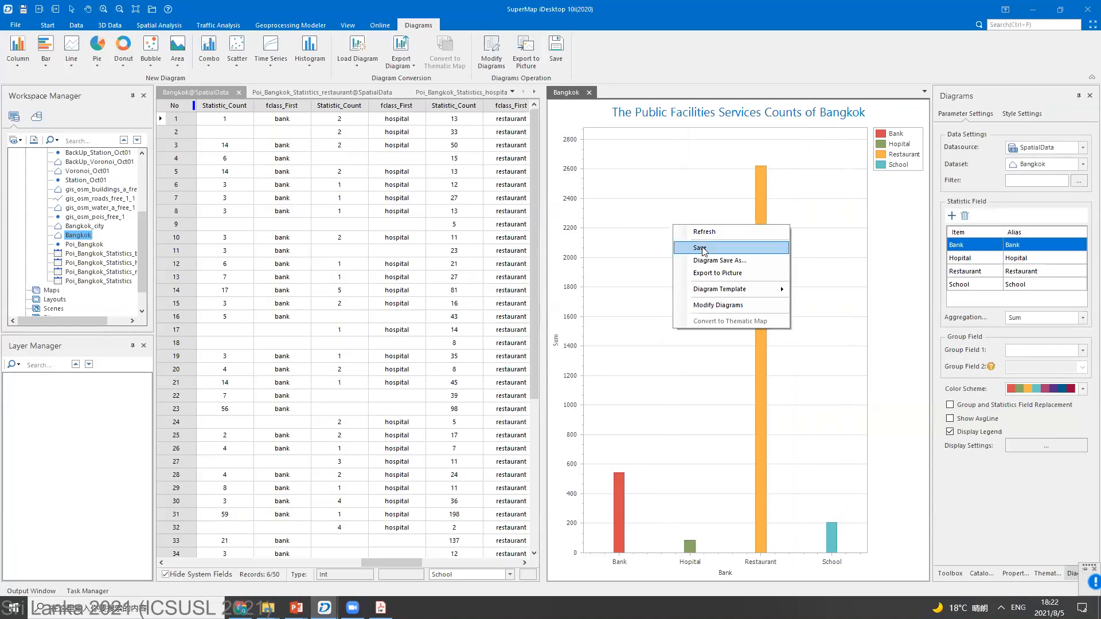
{"action": "left_click", "coordinate": [703, 249]}
{"action": "left_click", "coordinate": [581, 318]}
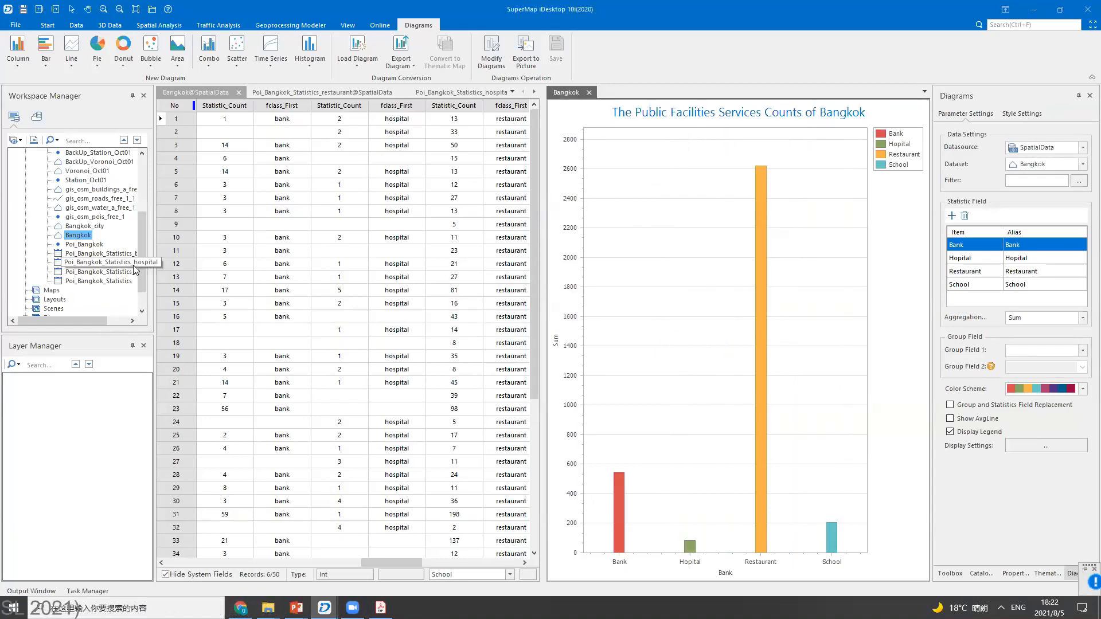
- Close the Poi_Bangkok attribute table, the POI statistics tables and the column diagram to return to the district map
{"action": "mouse_move", "coordinate": [141, 245]}
{"action": "left_mouse_down"}
{"action": "mouse_move", "coordinate": [142, 256]}
{"action": "mouse_move", "coordinate": [145, 235]}
{"action": "left_mouse_up"}
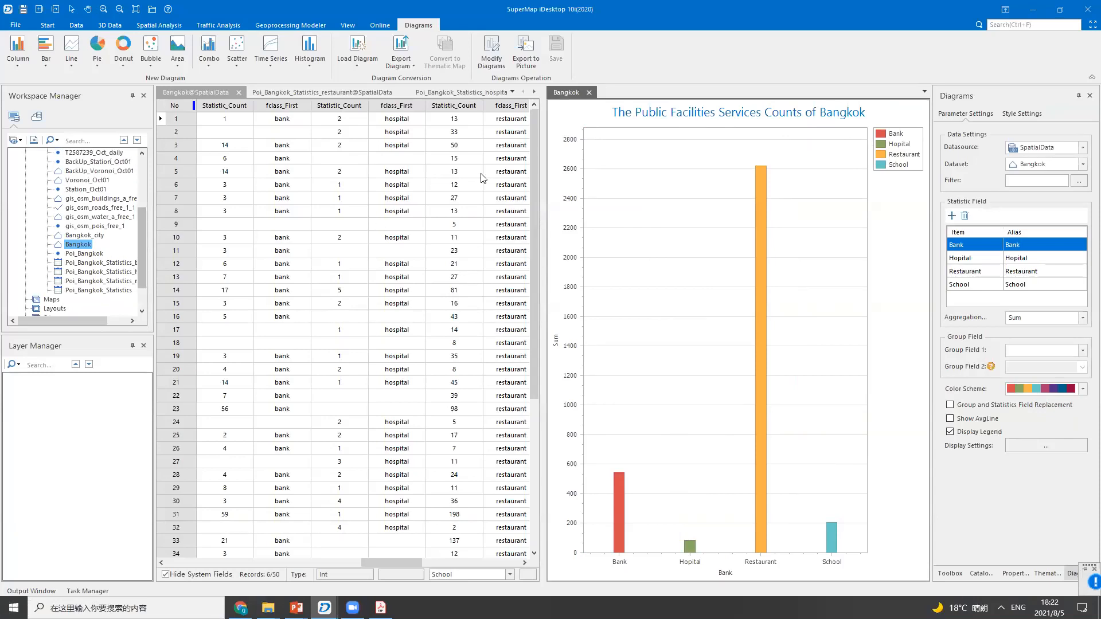
{"action": "left_click", "coordinate": [468, 91]}
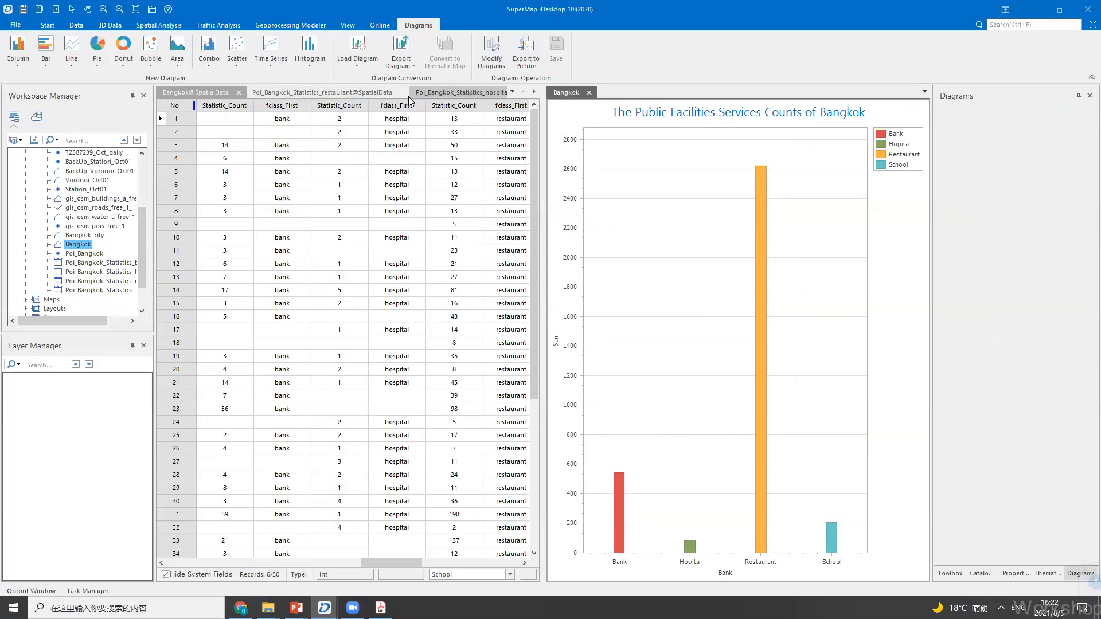
{"action": "left_click", "coordinate": [469, 92]}
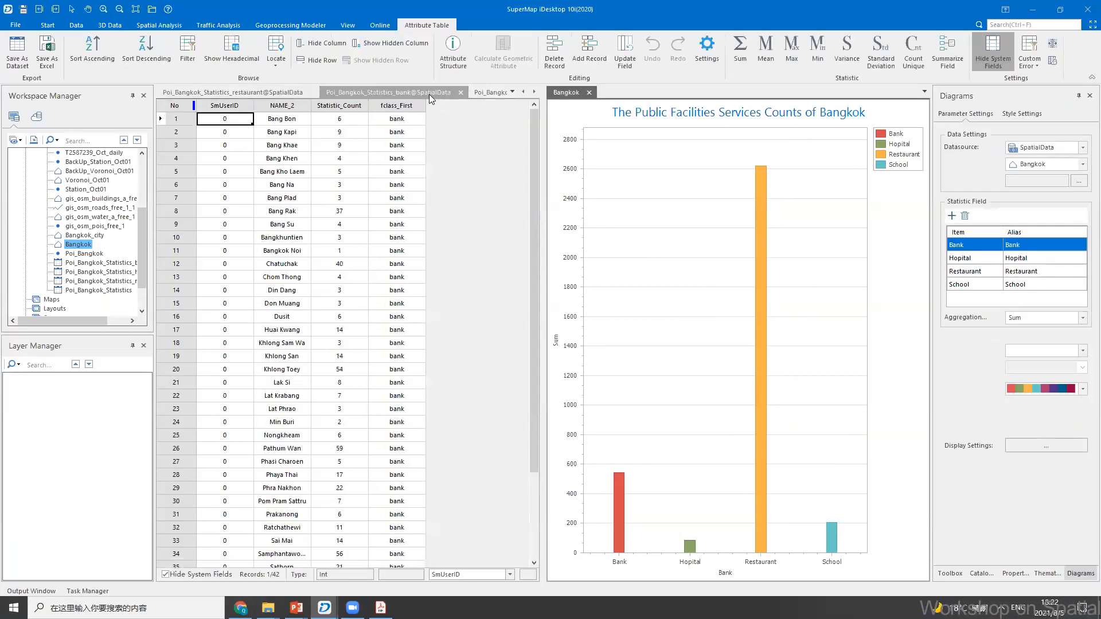
{"action": "left_click", "coordinate": [461, 92]}
{"action": "left_click", "coordinate": [393, 91]}
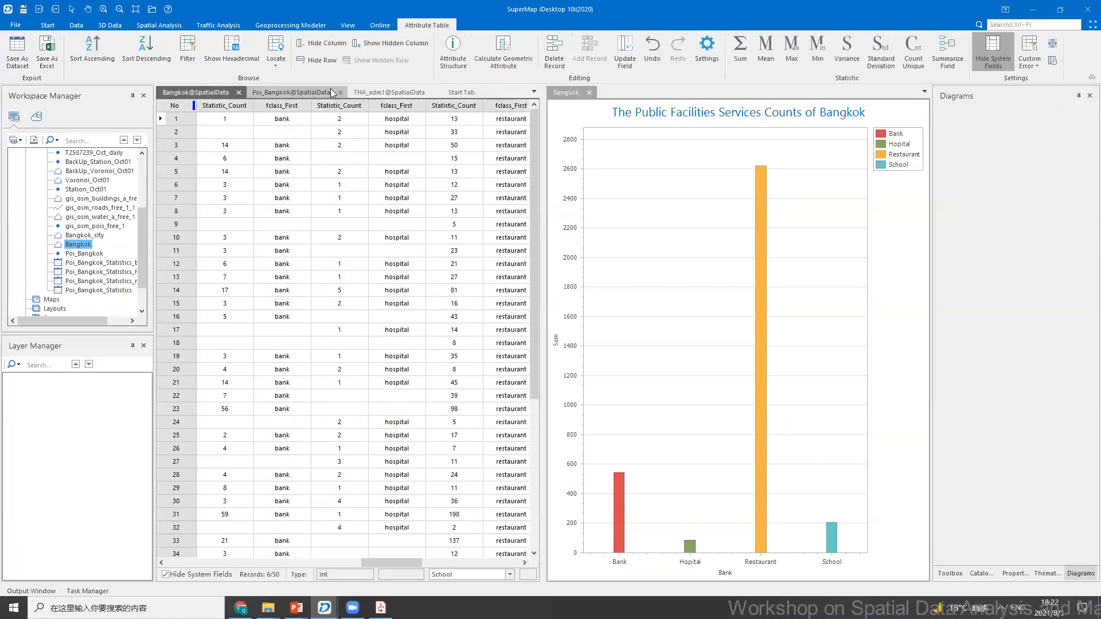
{"action": "left_click", "coordinate": [319, 89]}
{"action": "left_click", "coordinate": [340, 93]}
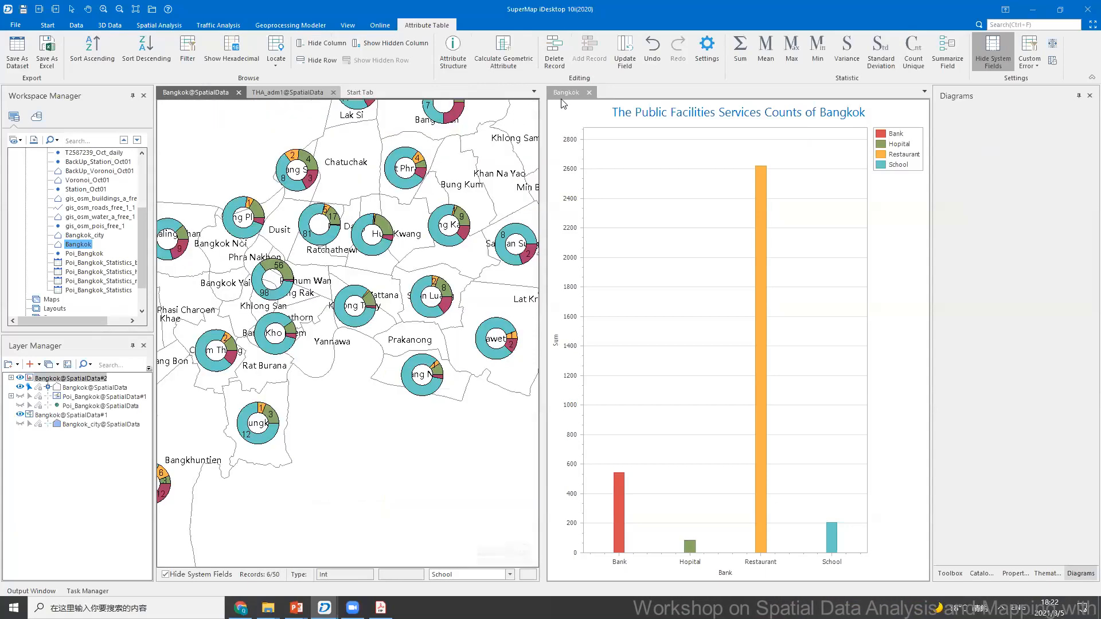
{"action": "left_click", "coordinate": [591, 92]}
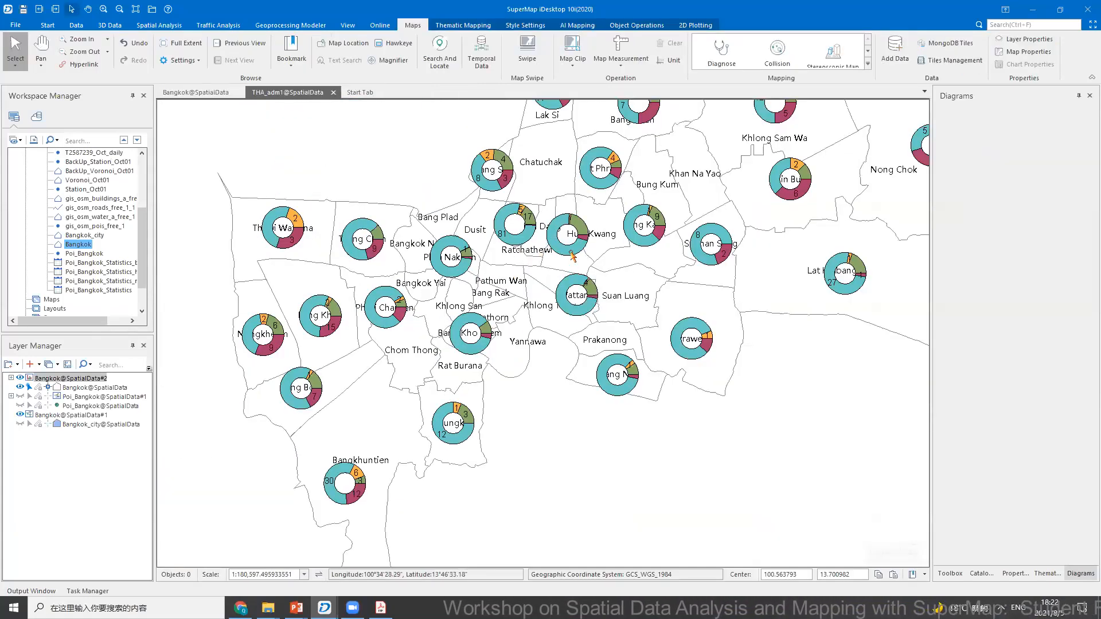
{"action": "scroll", "coordinate": [341, 530], "scroll_direction": "down", "scroll_amount": 2}
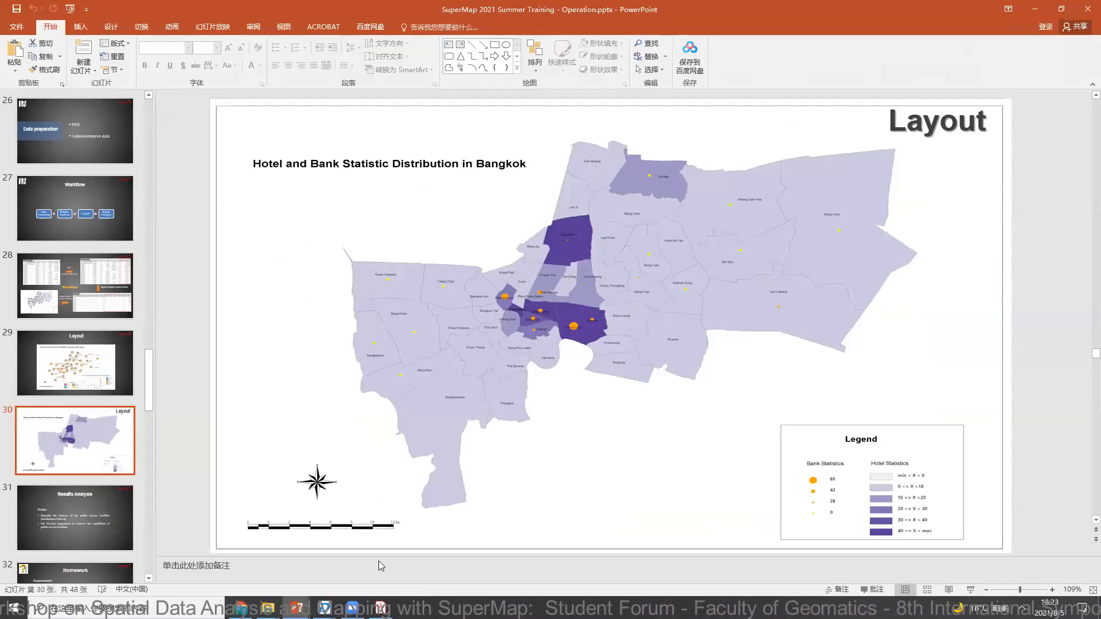
- In SuperMap iDesktop, hide the ring chart layer and create a default ranges map from the Bangkok layer
{"action": "mouse_move", "coordinate": [377, 603]}
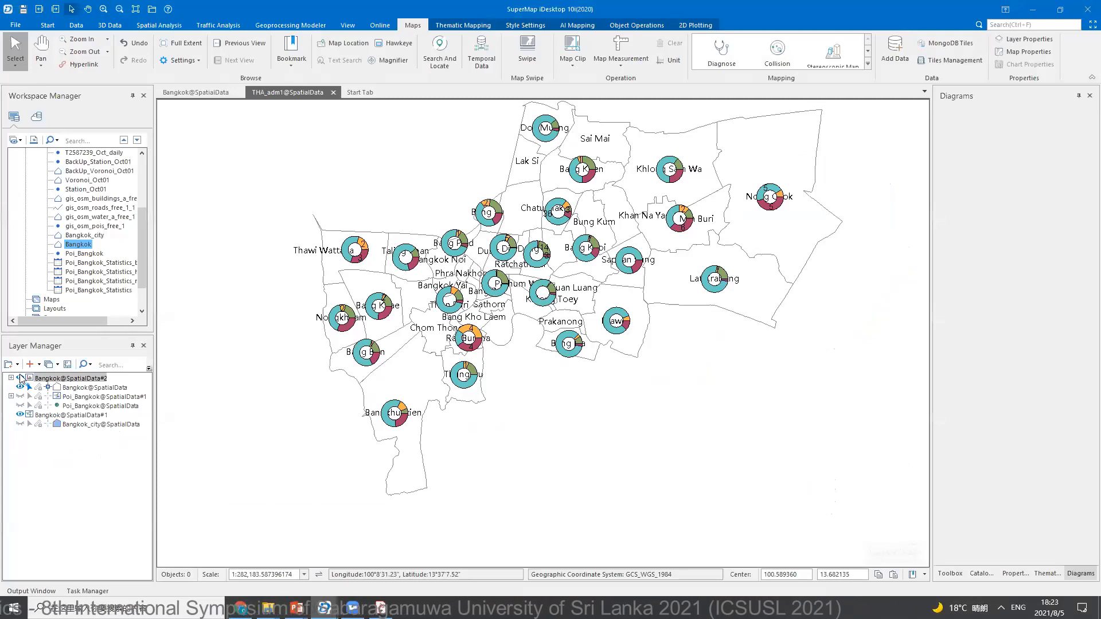
{"action": "left_click", "coordinate": [20, 379]}
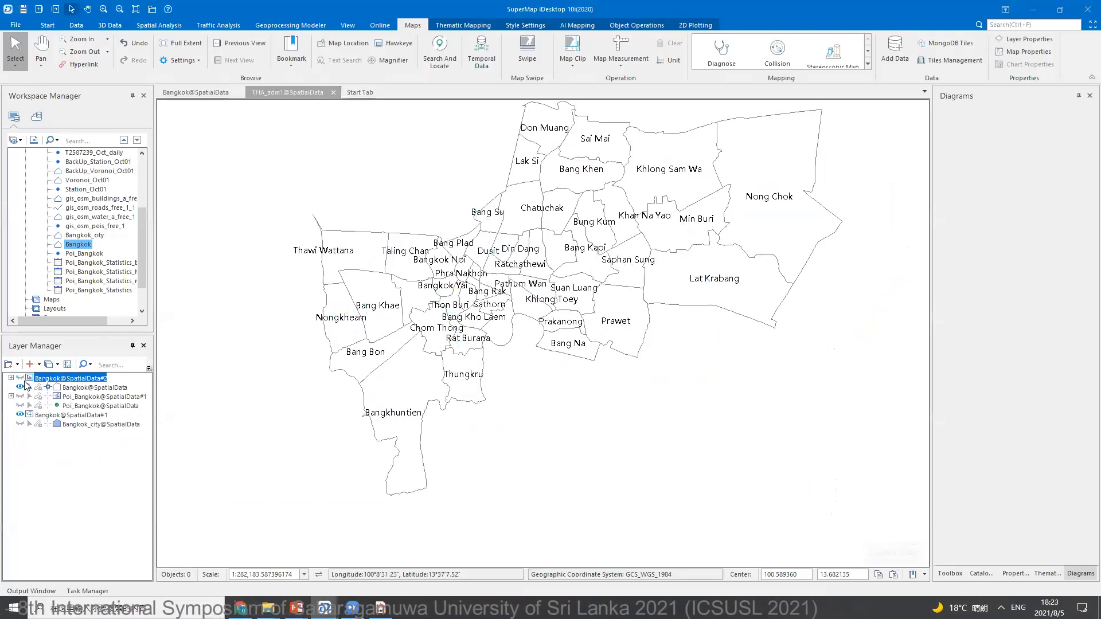
{"action": "right_click", "coordinate": [79, 389]}
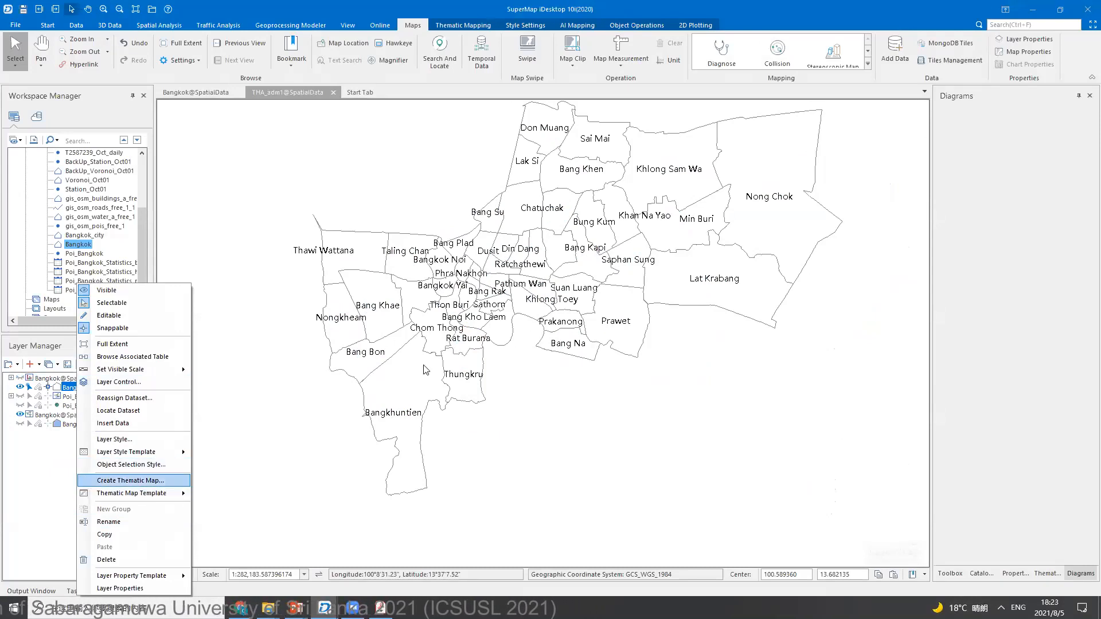
{"action": "key", "text": "Return"}
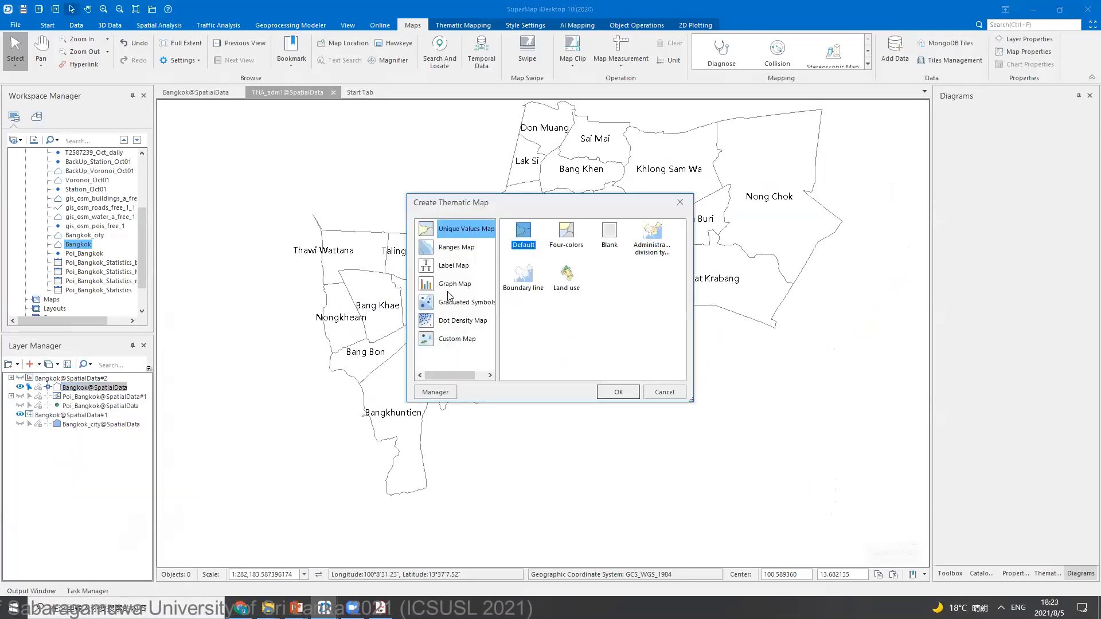
{"action": "left_click", "coordinate": [458, 244]}
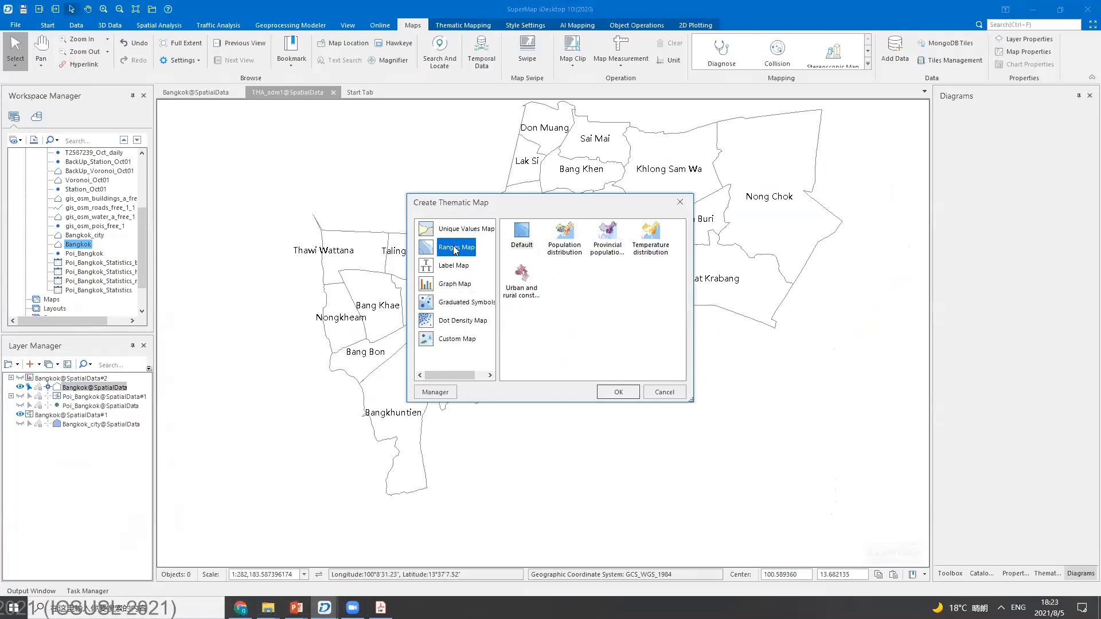
{"action": "left_click", "coordinate": [619, 392]}
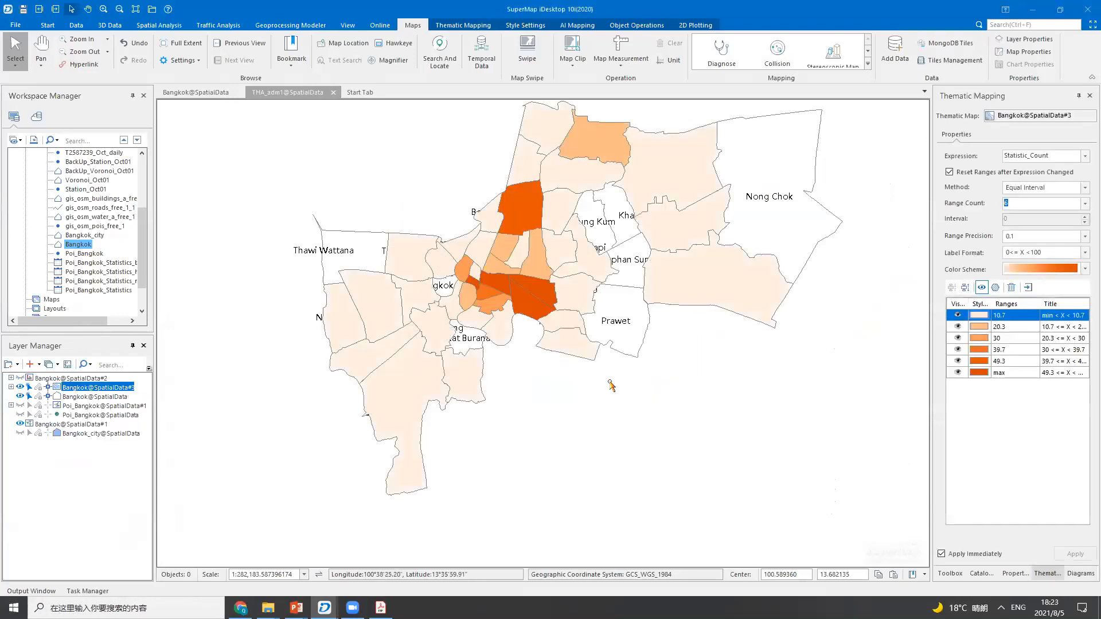
- Base the ranges map on the Bank field and apply the light-to-dark blue color scheme
{"action": "left_click", "coordinate": [1085, 157]}
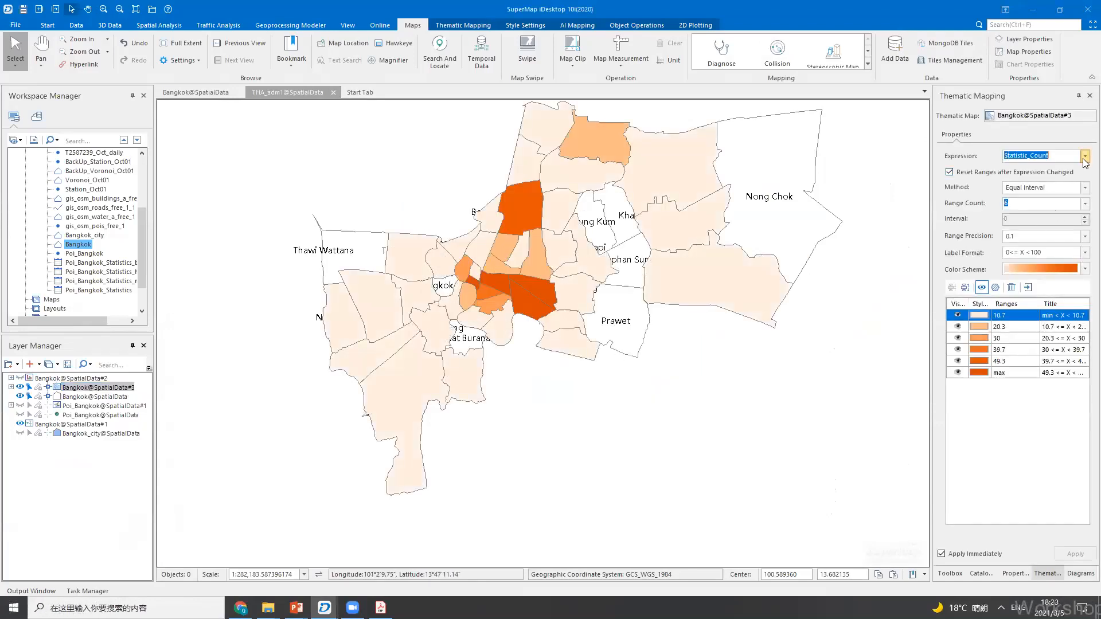
{"action": "left_click", "coordinate": [1085, 161]}
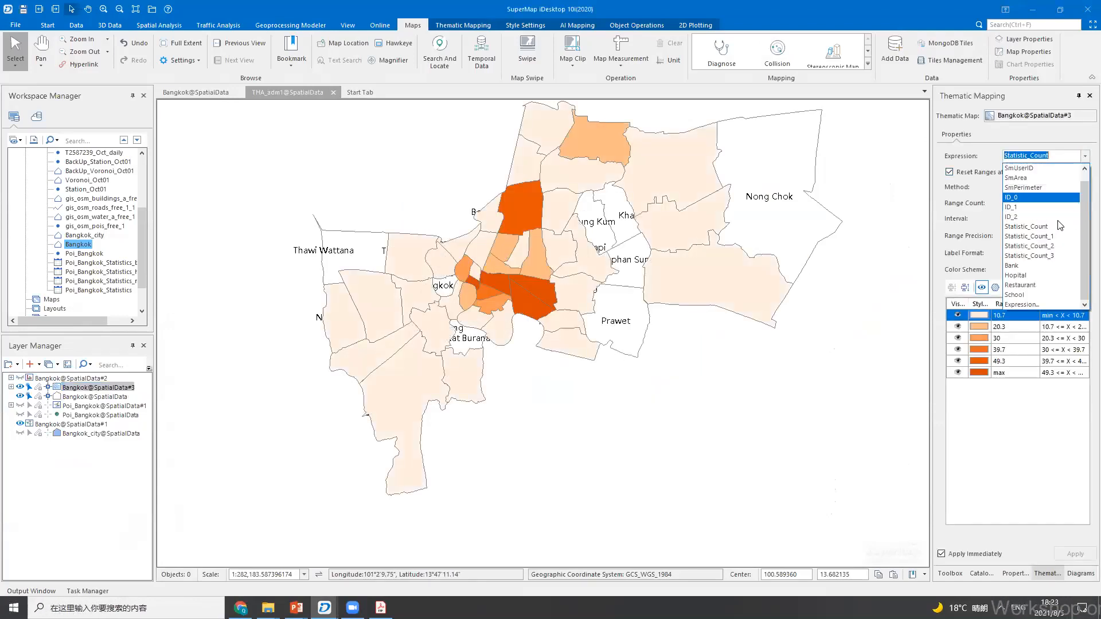
{"action": "left_click", "coordinate": [1029, 266]}
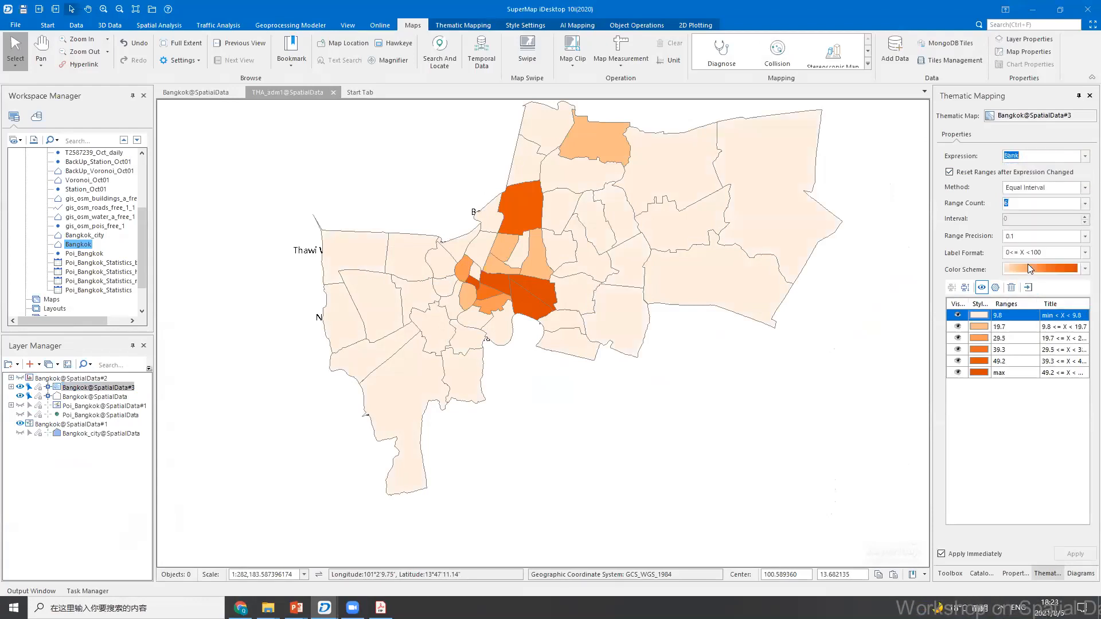
{"action": "left_click", "coordinate": [1085, 270]}
{"action": "left_click", "coordinate": [1034, 452]}
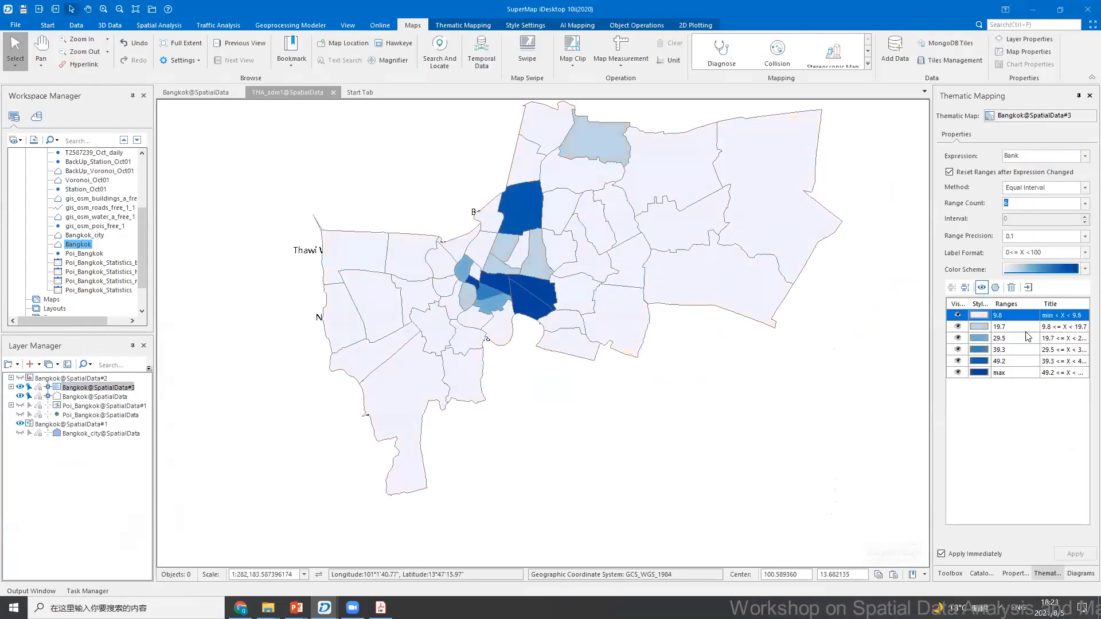
{"action": "left_click_drag", "start_coordinate": [631, 285], "coordinate": [606, 299]}
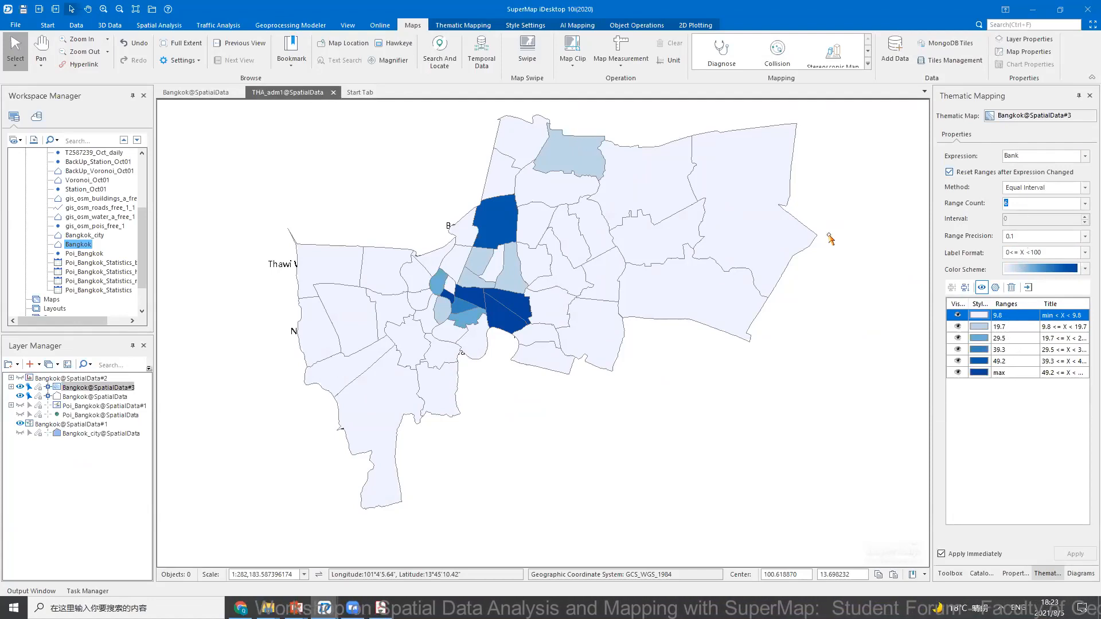
- Create a default graduated symbols map from the Bangkok layer and base it on the Hopital field
{"action": "left_click", "coordinate": [75, 397]}
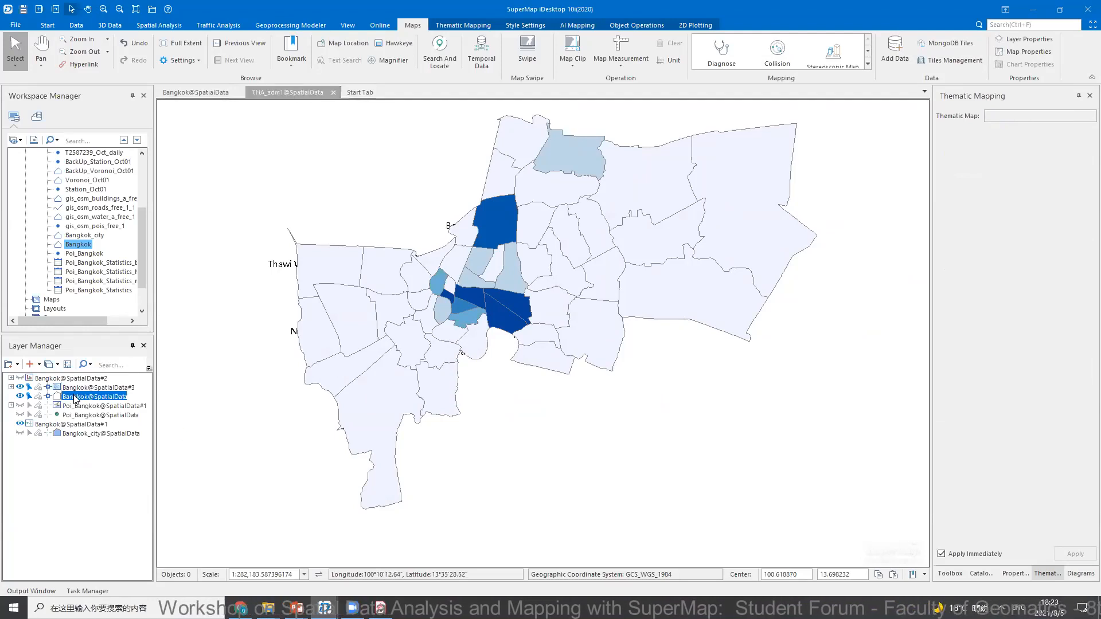
{"action": "right_click", "coordinate": [74, 396]}
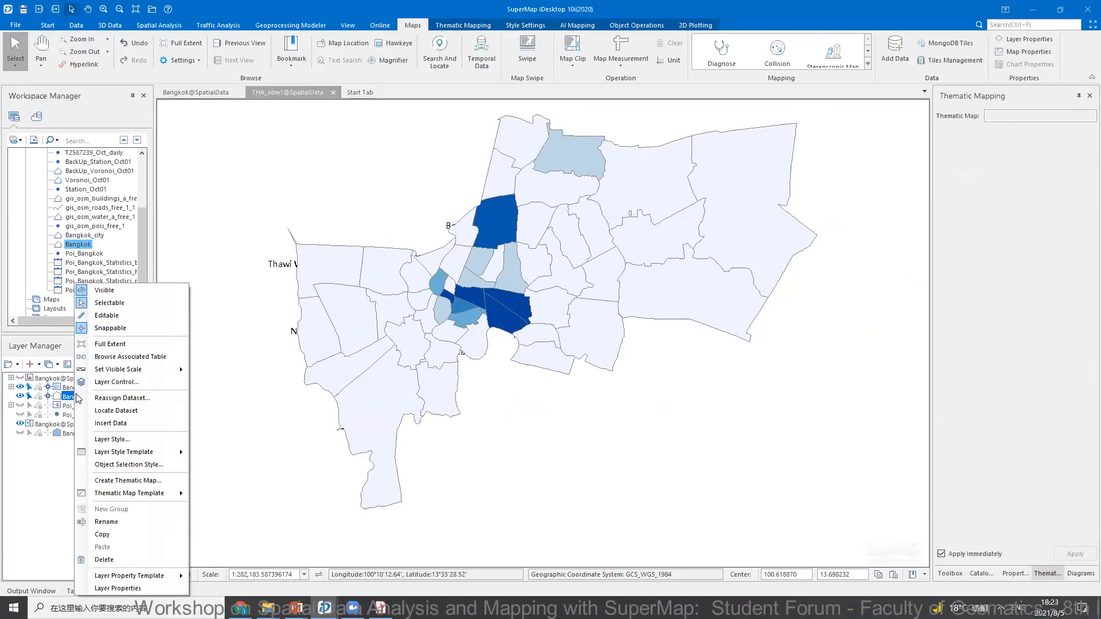
{"action": "left_click", "coordinate": [116, 480]}
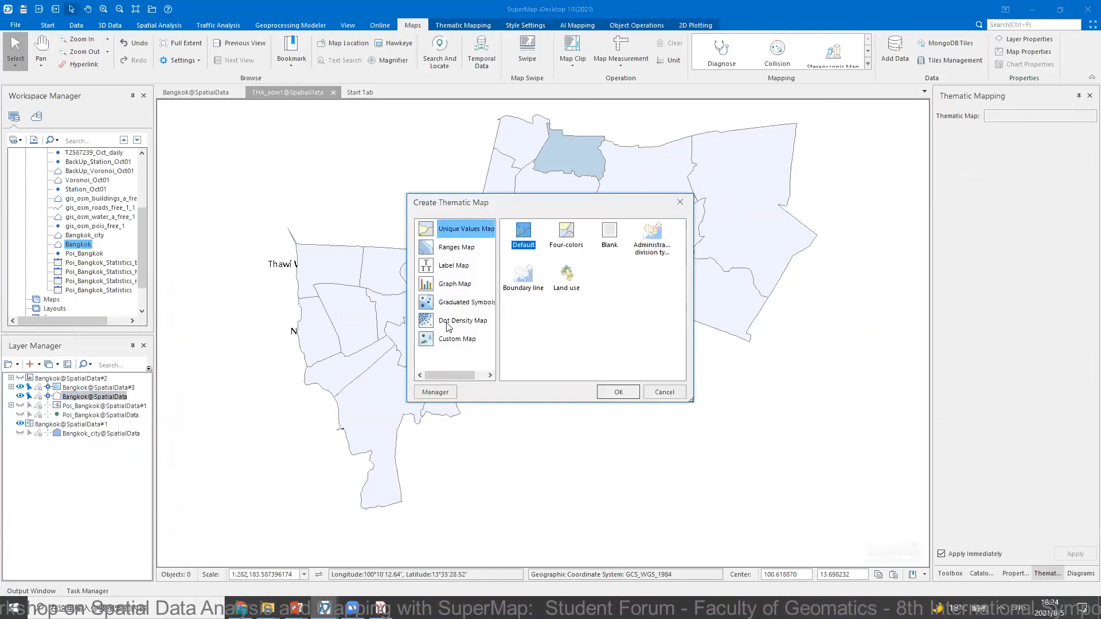
{"action": "left_click", "coordinate": [461, 304]}
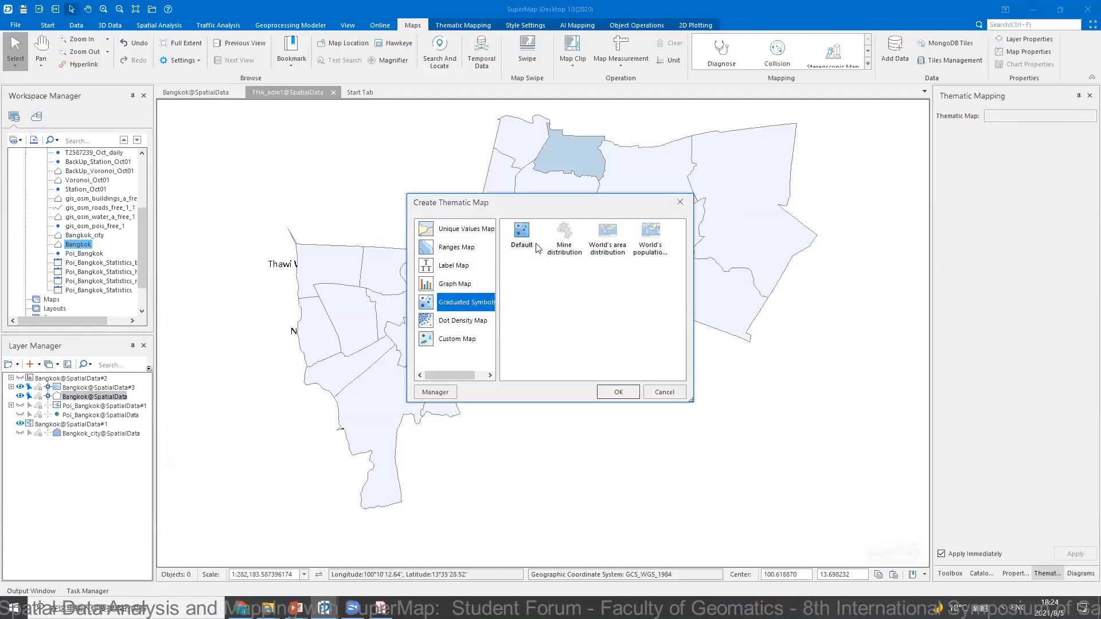
{"action": "left_click", "coordinate": [617, 391]}
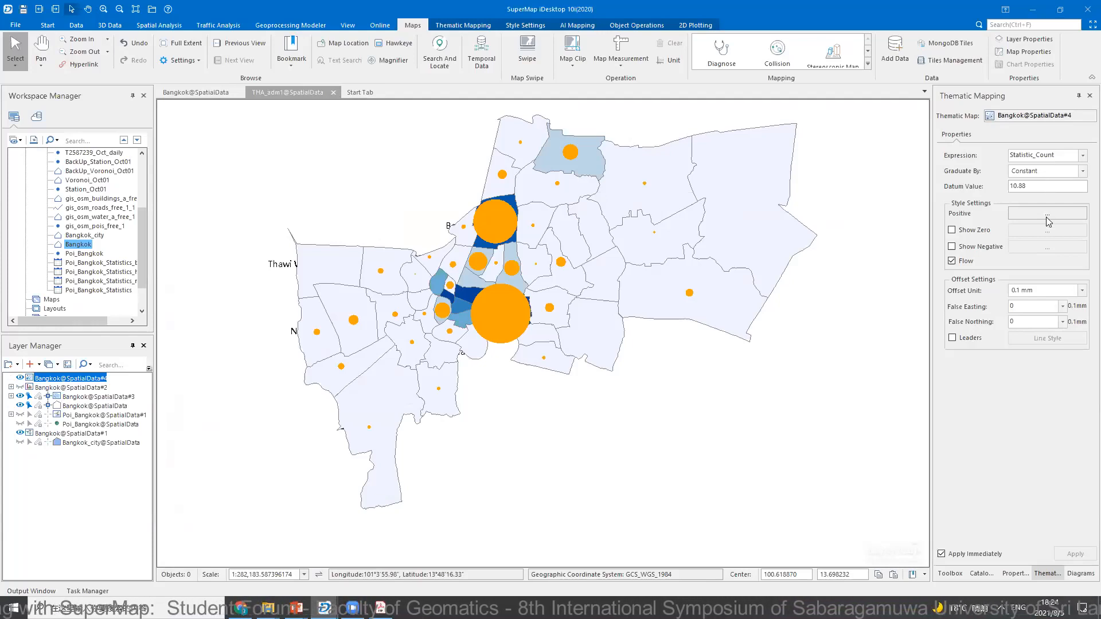
{"action": "left_click", "coordinate": [1083, 159]}
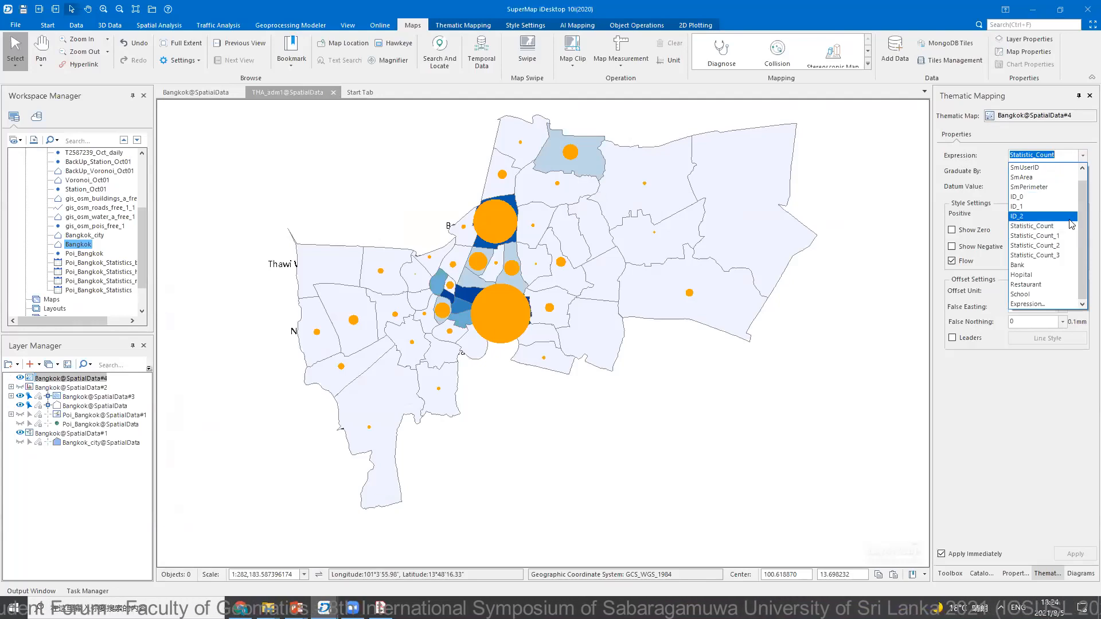
{"action": "left_click", "coordinate": [1024, 275]}
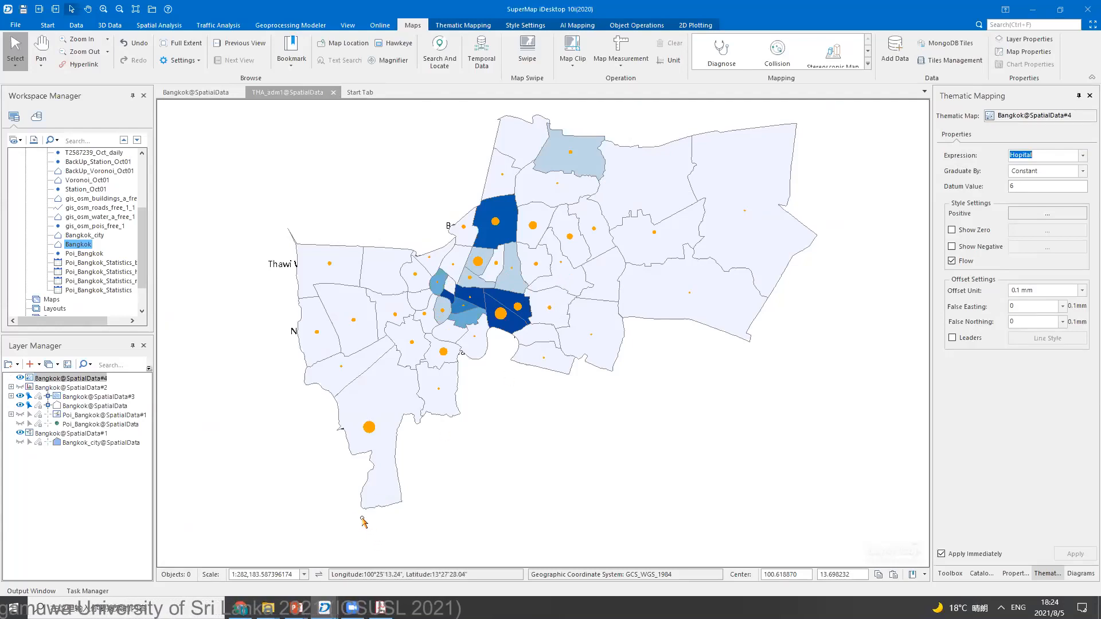
- Switch to the SuperMap iDesktop window with the finished layouts and close the PrecipitationMap_Raster and precipitation_voroni layouts
{"action": "mouse_move", "coordinate": [324, 608]}
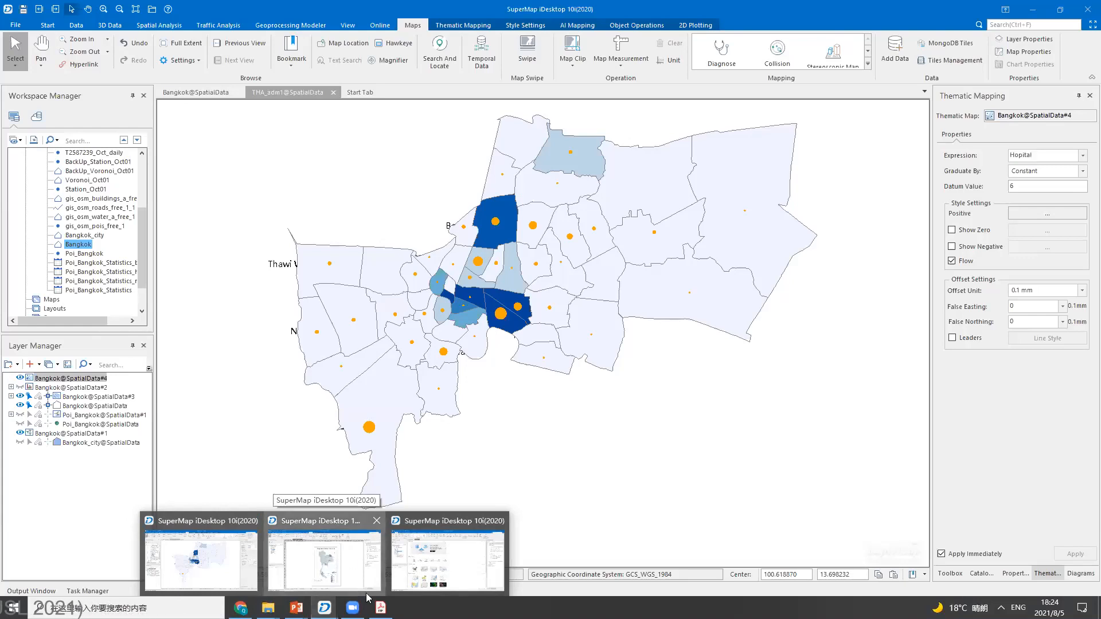
{"action": "left_click", "coordinate": [367, 572]}
{"action": "left_click", "coordinate": [327, 92]}
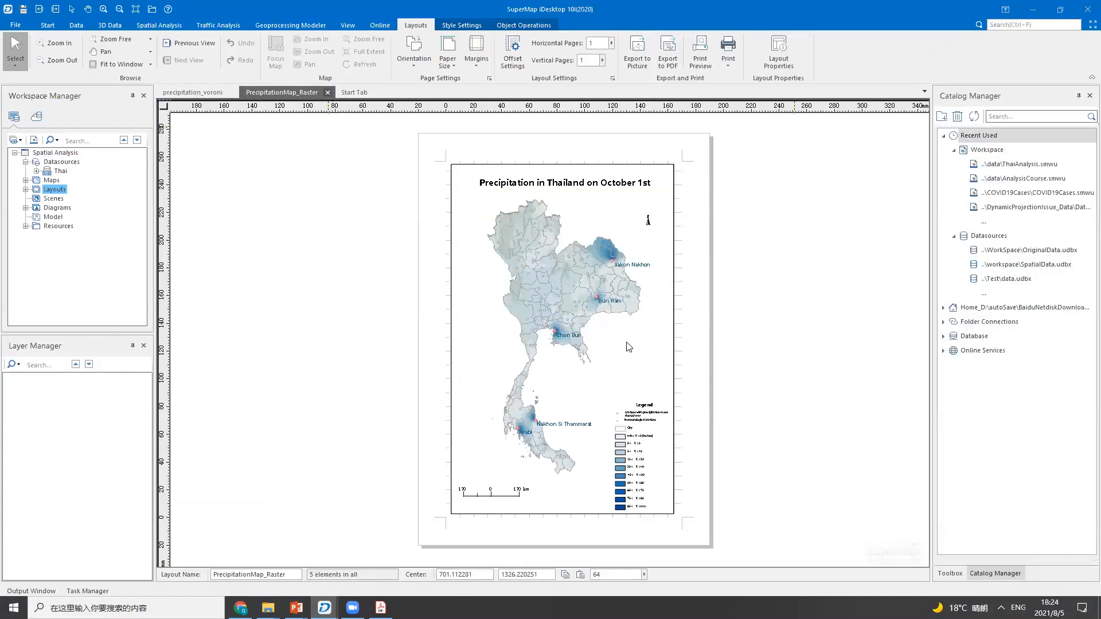
{"action": "left_click", "coordinate": [570, 340]}
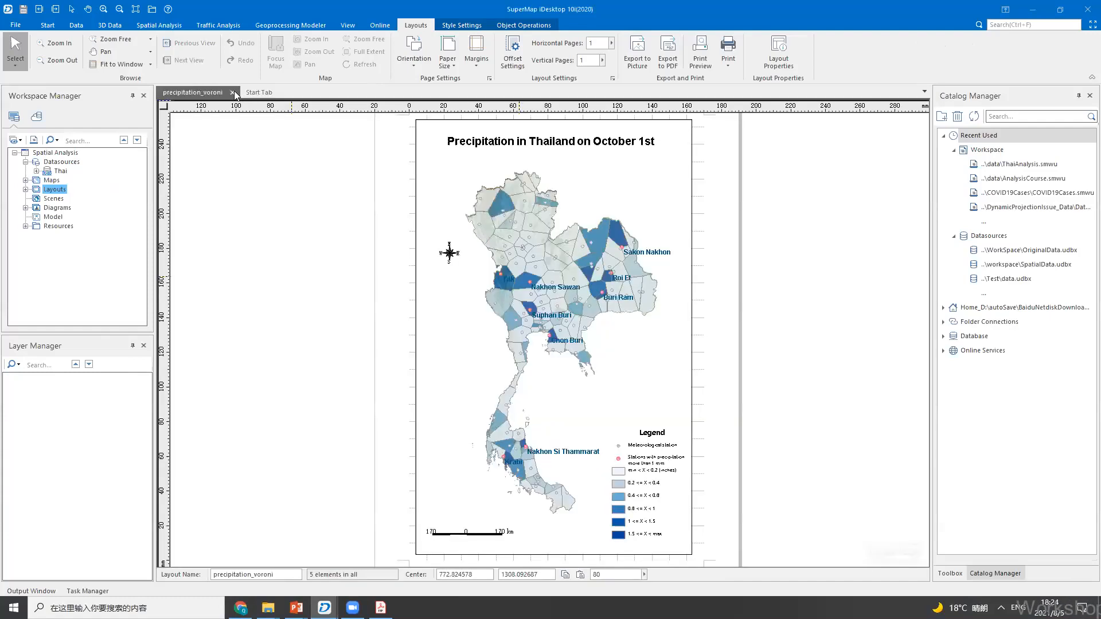
{"action": "left_click", "coordinate": [233, 92]}
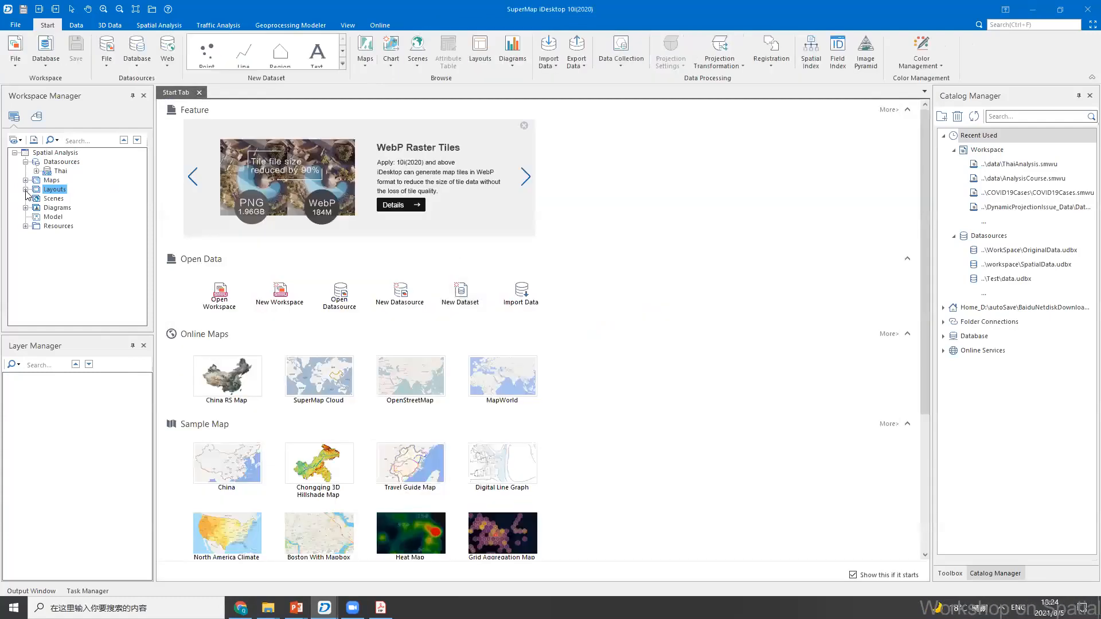
- Expand the workspace's layouts and open the StatisticAnalysis layout
{"action": "left_click", "coordinate": [25, 189]}
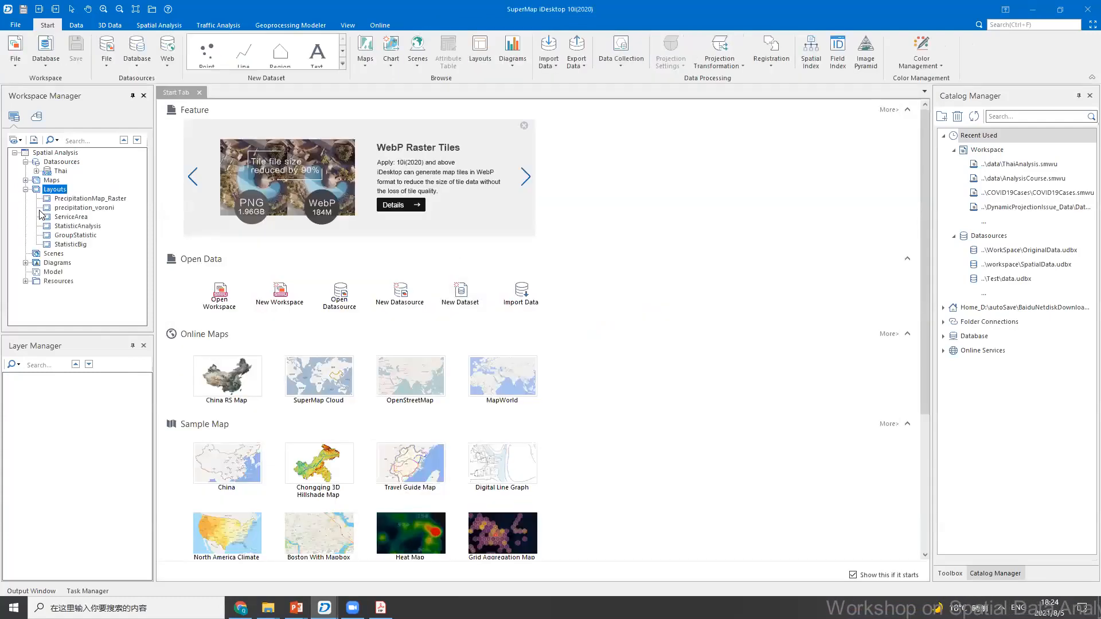
{"action": "left_click", "coordinate": [72, 226]}
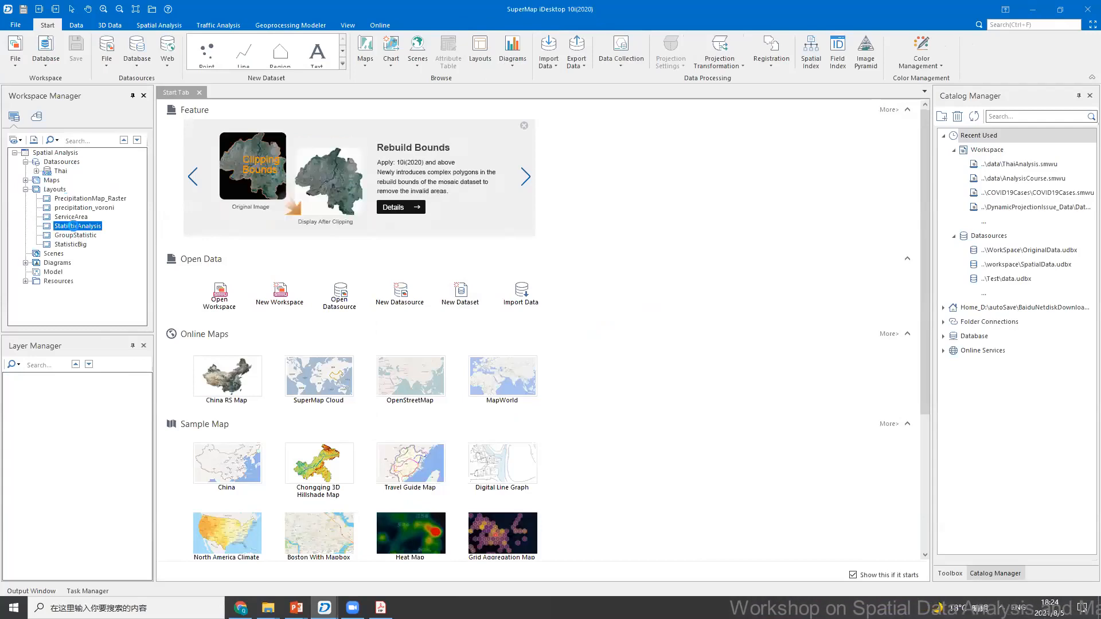
{"action": "double_click", "coordinate": [70, 226]}
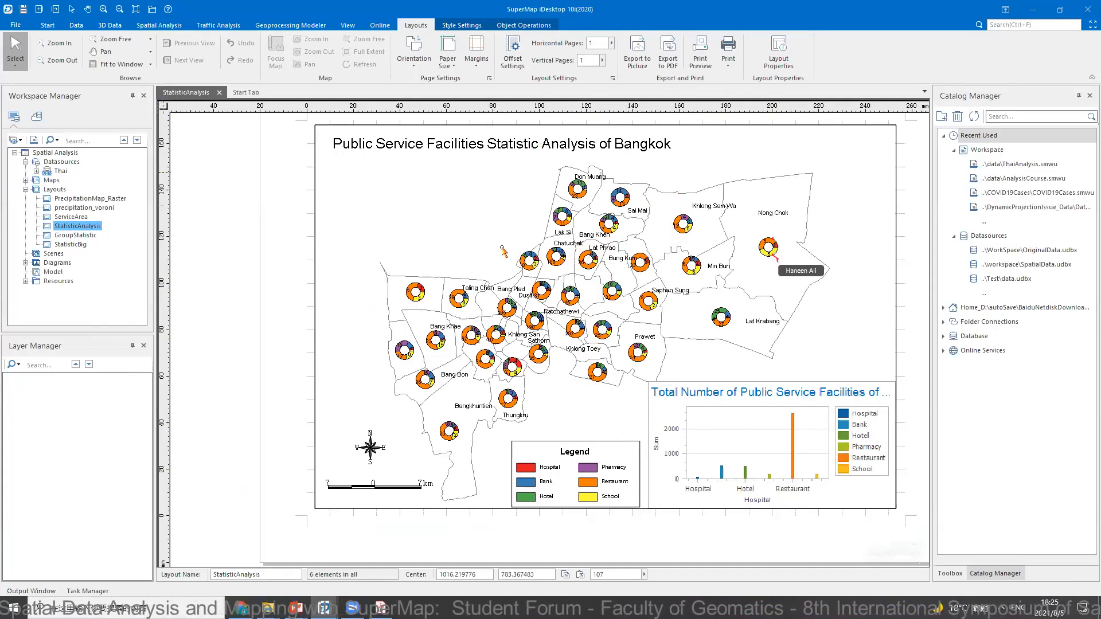
- Open the GroupStatistic layout and examine its hotel and bank distribution map and legend up close
{"action": "double_click", "coordinate": [75, 235]}
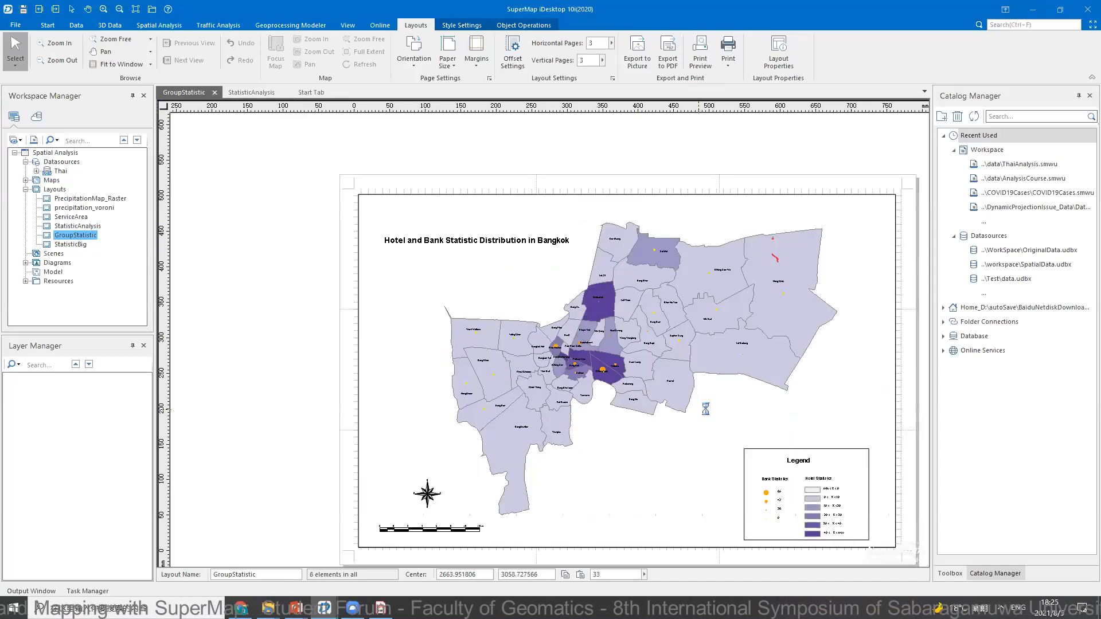
{"action": "scroll", "coordinate": [706, 411], "scroll_direction": "up", "scroll_amount": 2}
{"action": "scroll", "coordinate": [849, 548], "scroll_direction": "up", "scroll_amount": 2}
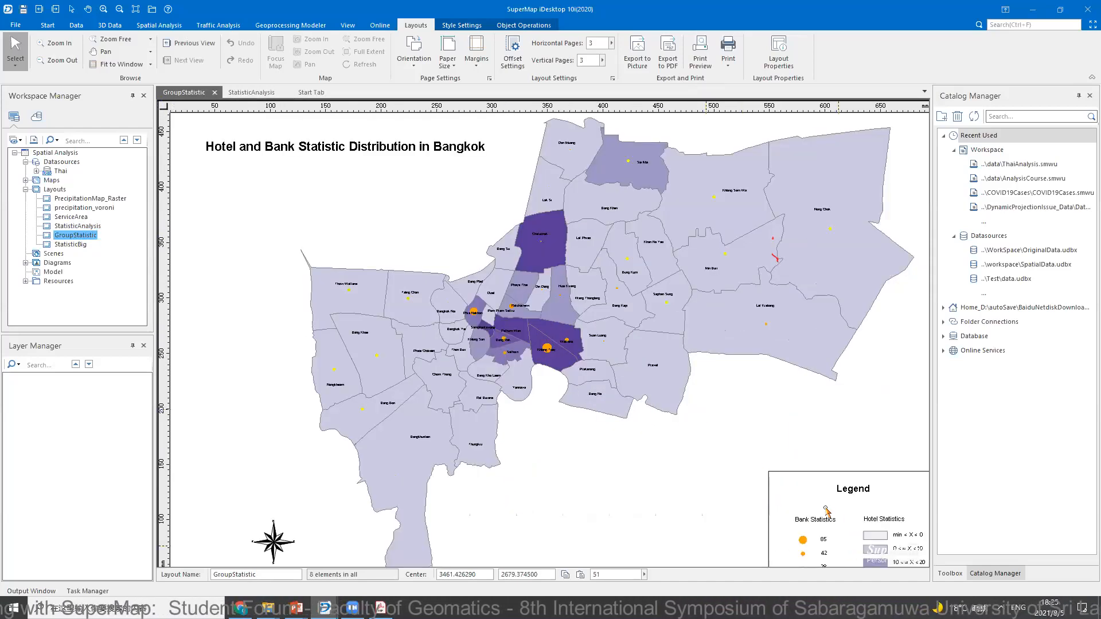
{"action": "left_click_drag", "start_coordinate": [644, 457], "coordinate": [483, 266]}
{"action": "right_click", "coordinate": [633, 318]}
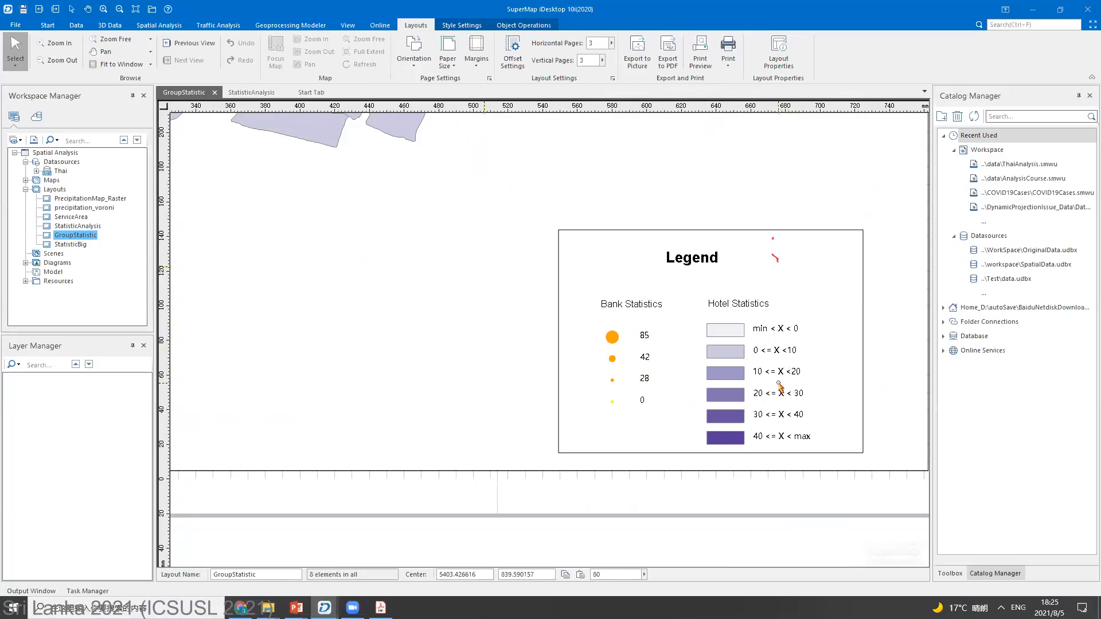
{"action": "scroll", "coordinate": [707, 338], "scroll_direction": "down", "scroll_amount": 5}
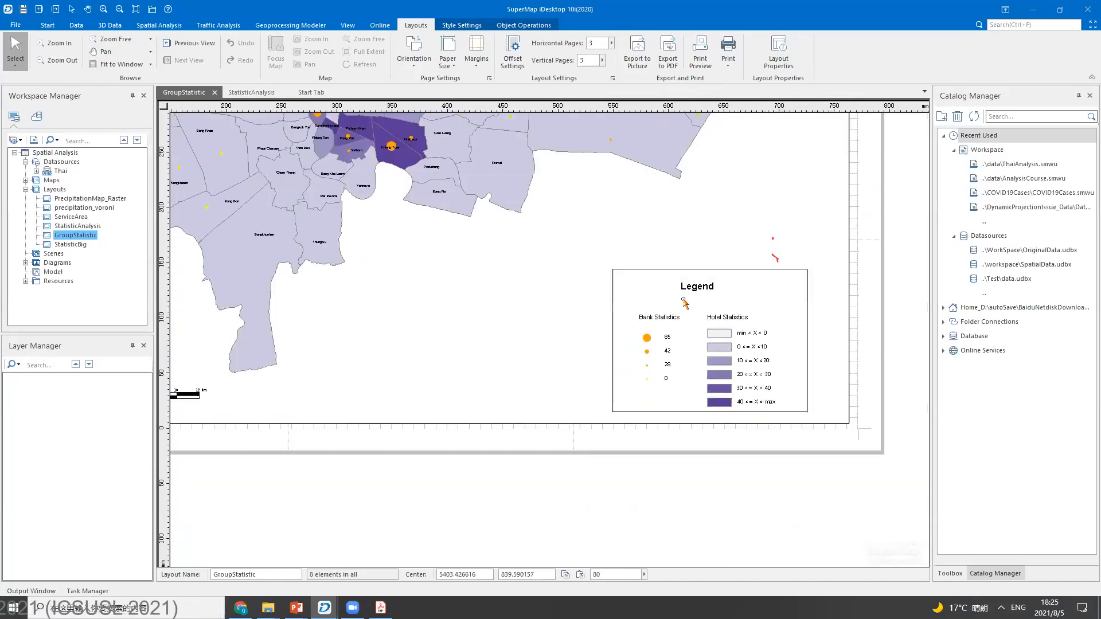
{"action": "scroll", "coordinate": [521, 214], "scroll_direction": "up", "scroll_amount": 3}
- Return to the StatisticAnalysis layout and examine its ring chart map, legend and column diagram
{"action": "left_click", "coordinate": [261, 92]}
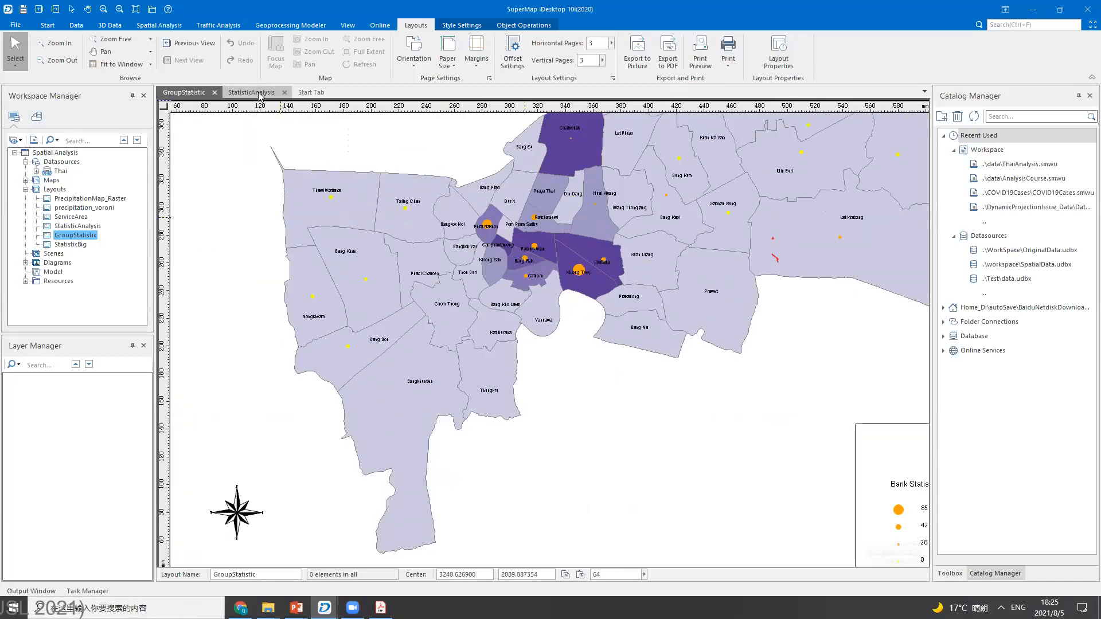
{"action": "scroll", "coordinate": [853, 488], "scroll_direction": "up", "scroll_amount": 3}
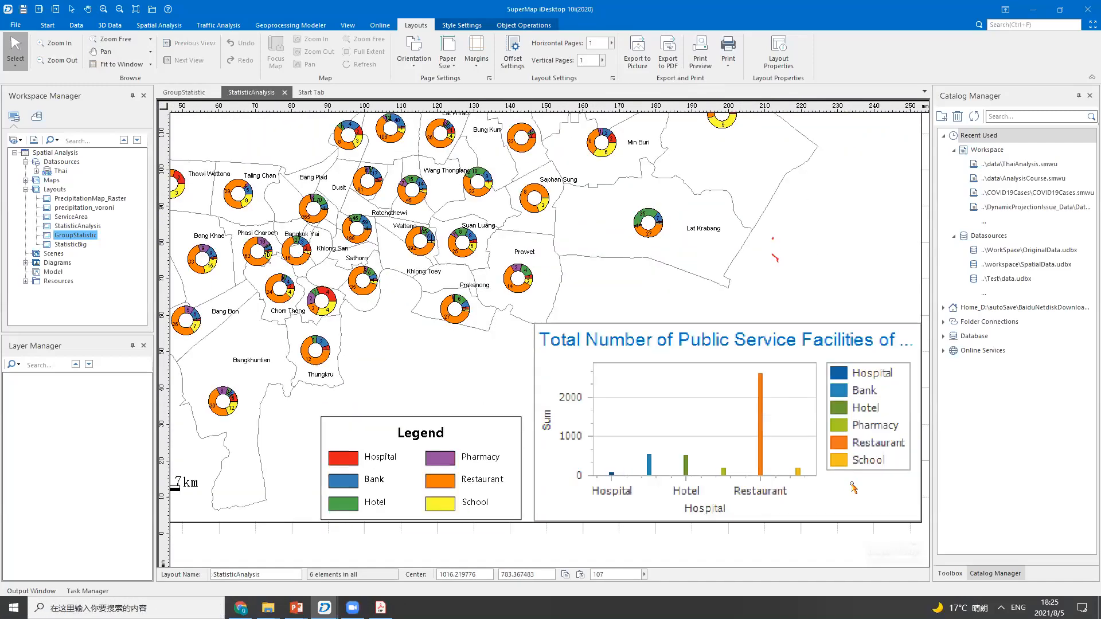
{"action": "scroll", "coordinate": [852, 489], "scroll_direction": "down", "scroll_amount": 2}
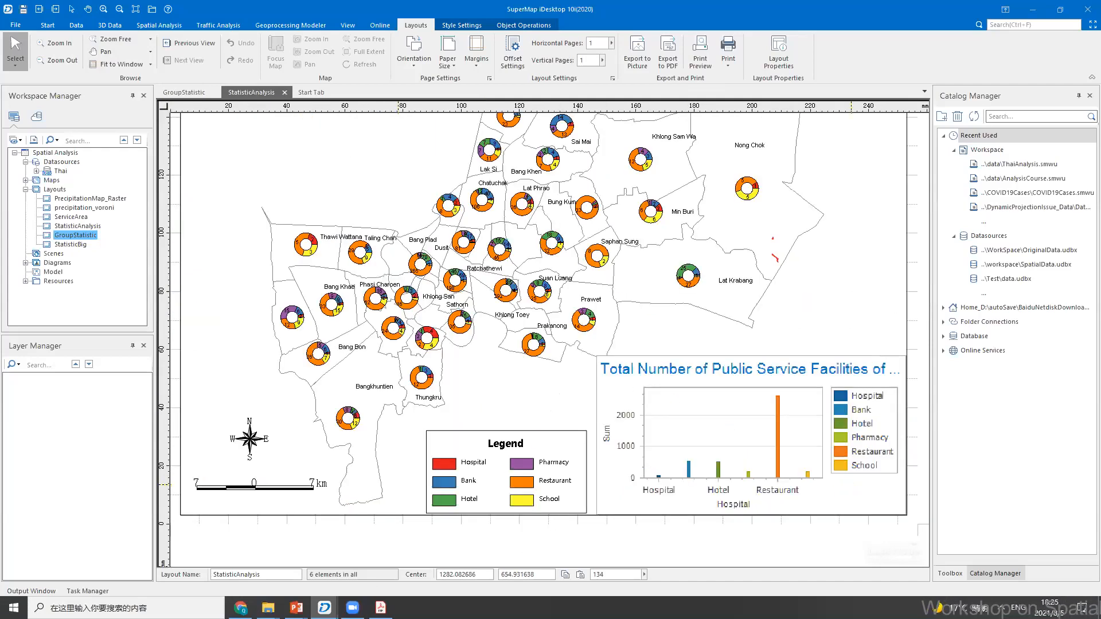
- Switch to the Operation presentation in PowerPoint and show the Results Analysis slide
{"action": "left_click", "coordinate": [296, 607]}
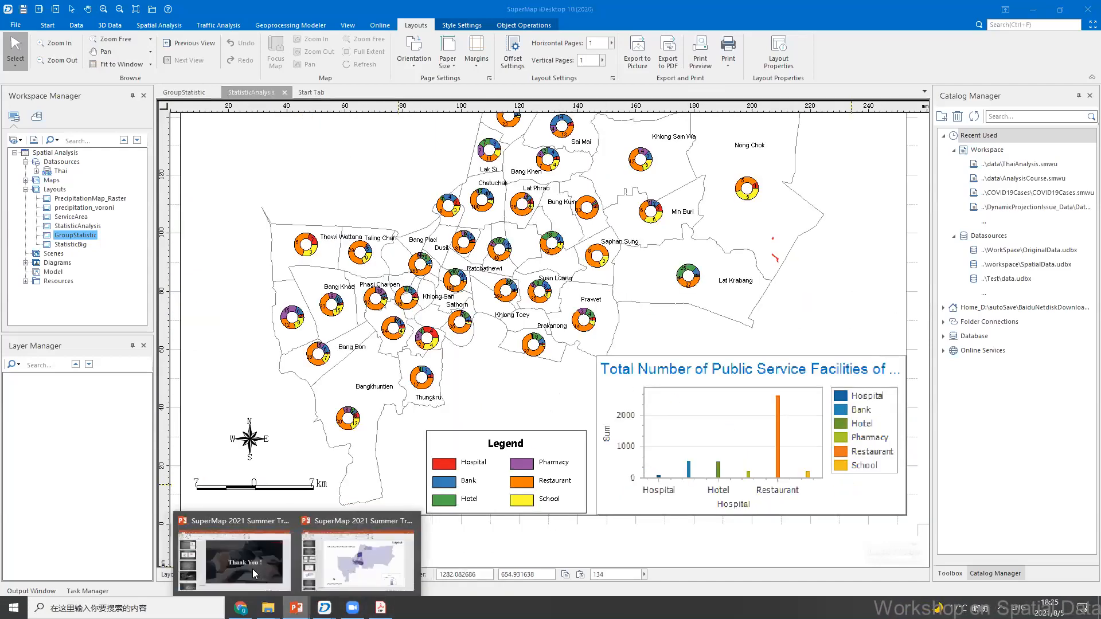
{"action": "left_click", "coordinate": [349, 573]}
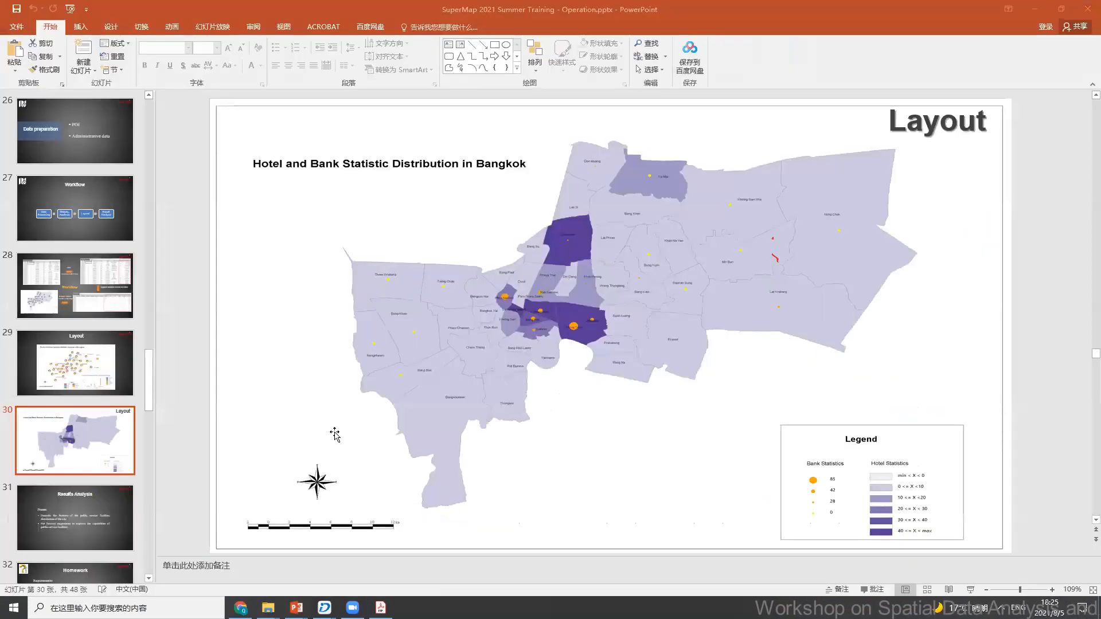
{"action": "left_click", "coordinate": [90, 520]}
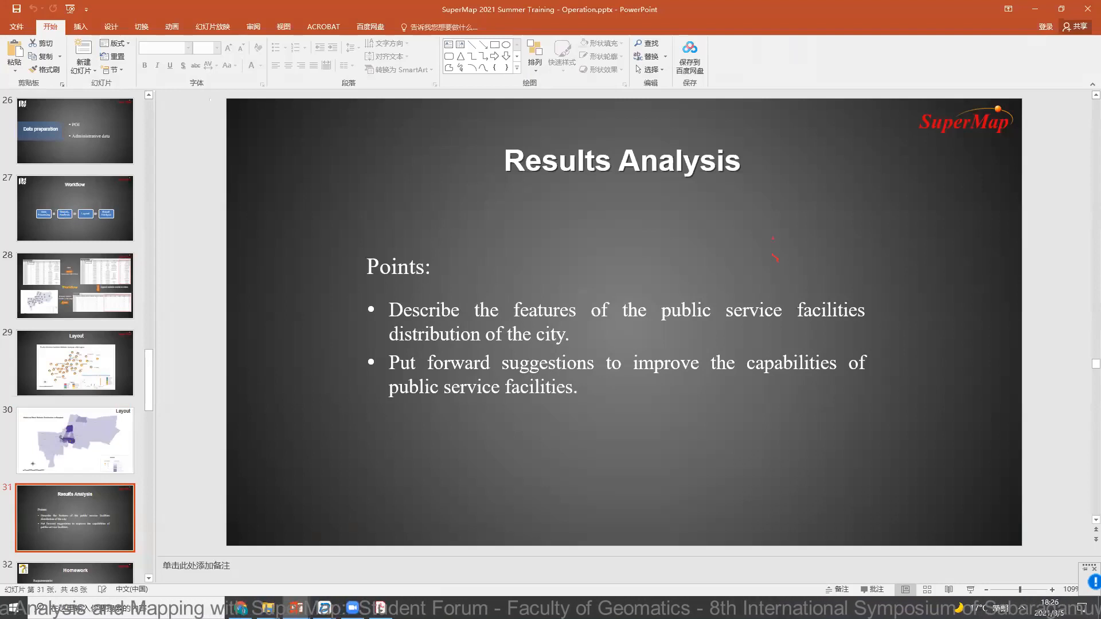
{"action": "mouse_move", "coordinate": [324, 608]}
{"action": "left_click", "coordinate": [324, 559]}
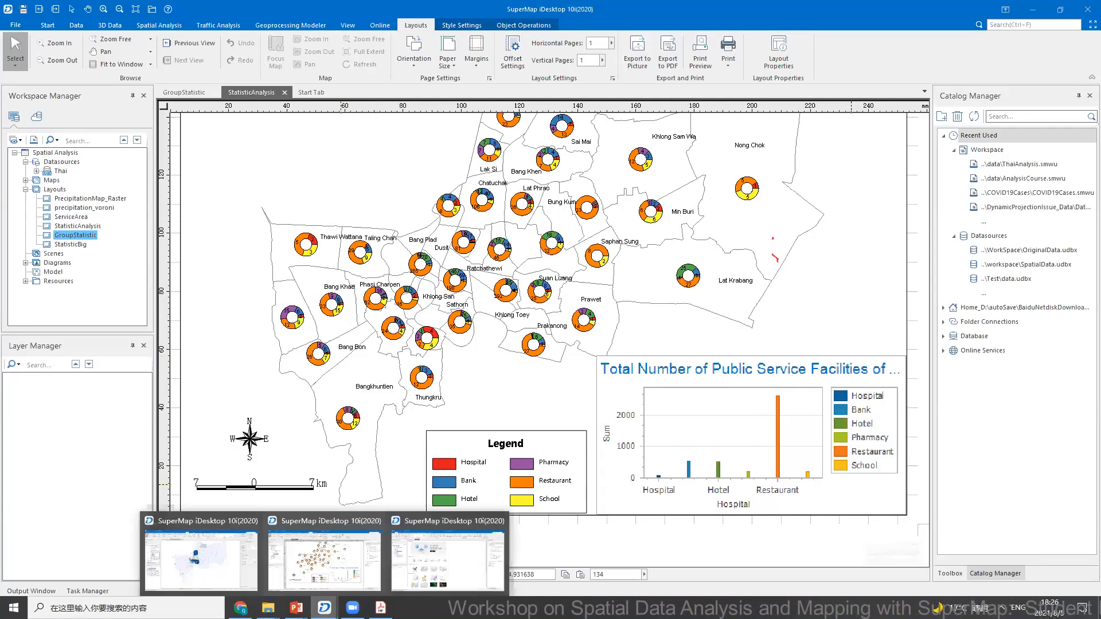
{"action": "mouse_move", "coordinate": [296, 607]}
{"action": "left_click", "coordinate": [357, 559]}
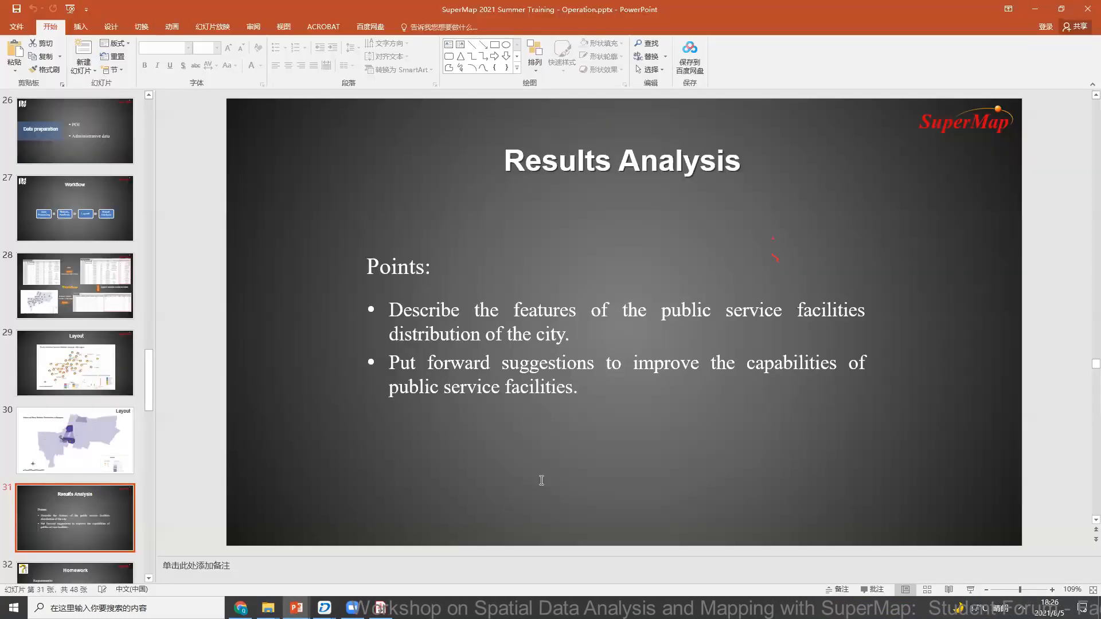
- Page through the Homework and Network Analysis slides up to the Hospital Service Area in Bangkok layout slide
{"action": "scroll", "coordinate": [533, 313], "scroll_direction": "down", "scroll_amount": 1}
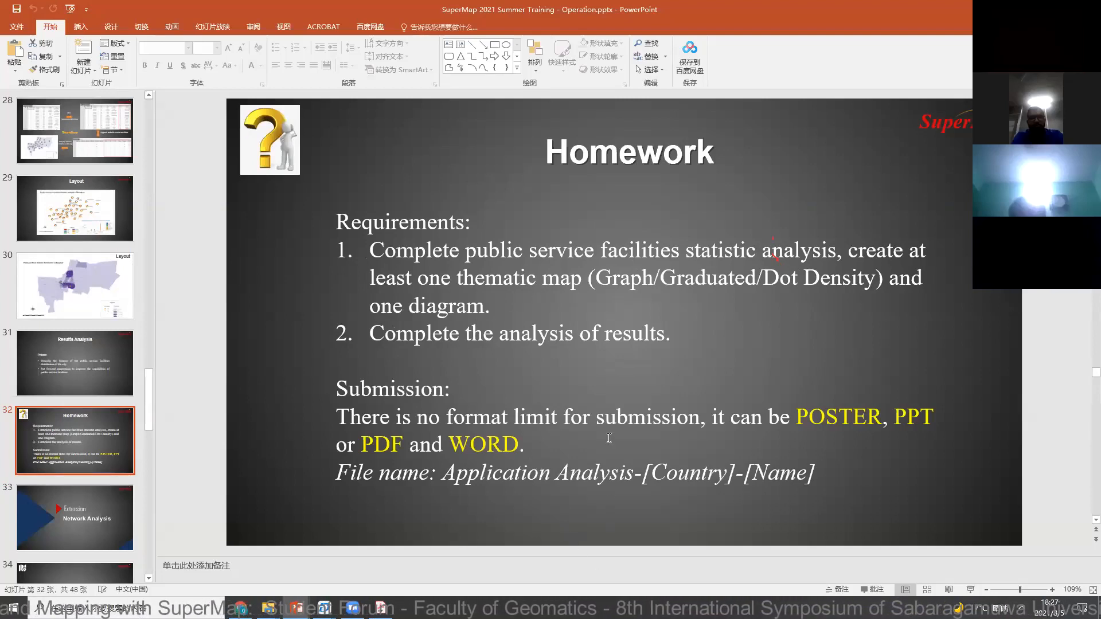
{"action": "scroll", "coordinate": [579, 409], "scroll_direction": "down", "scroll_amount": 1}
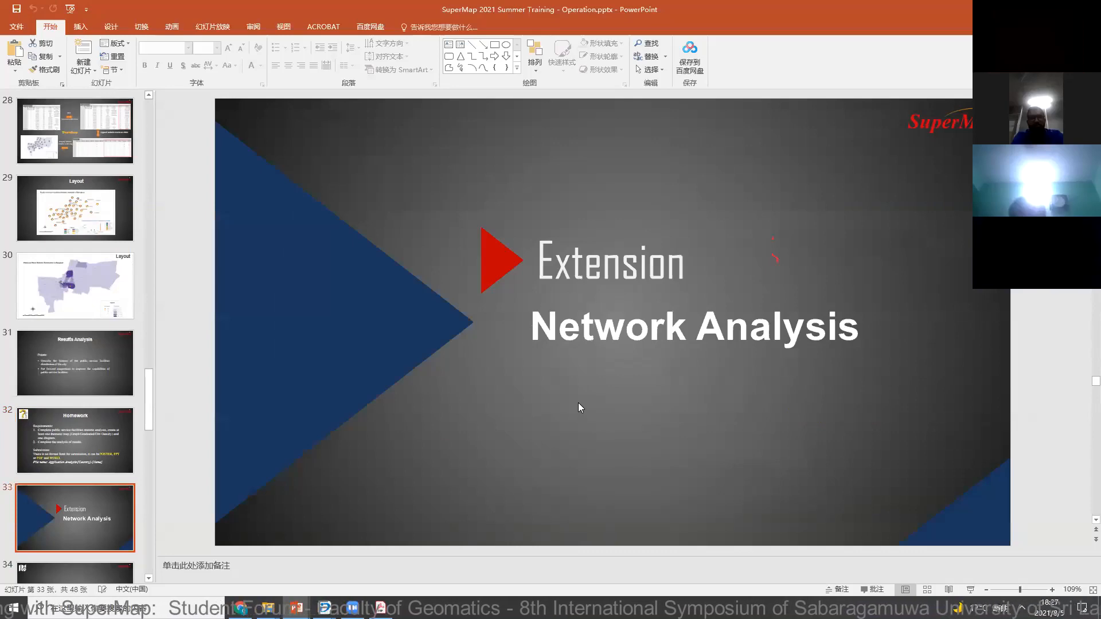
{"action": "scroll", "coordinate": [578, 406], "scroll_direction": "down", "scroll_amount": 4}
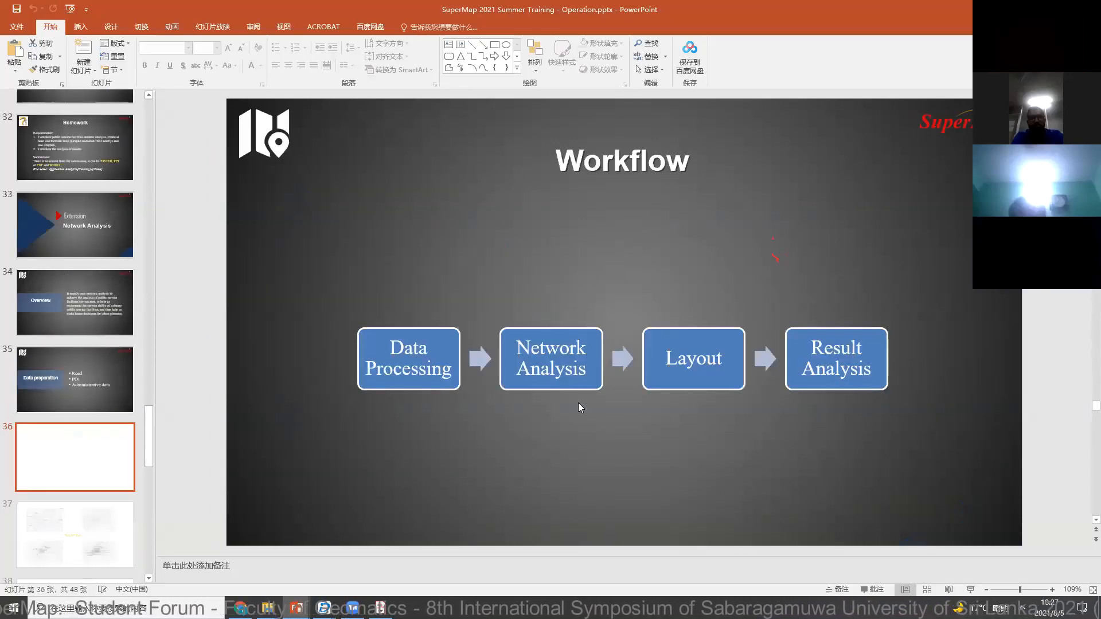
{"action": "scroll", "coordinate": [579, 404], "scroll_direction": "down", "scroll_amount": 1}
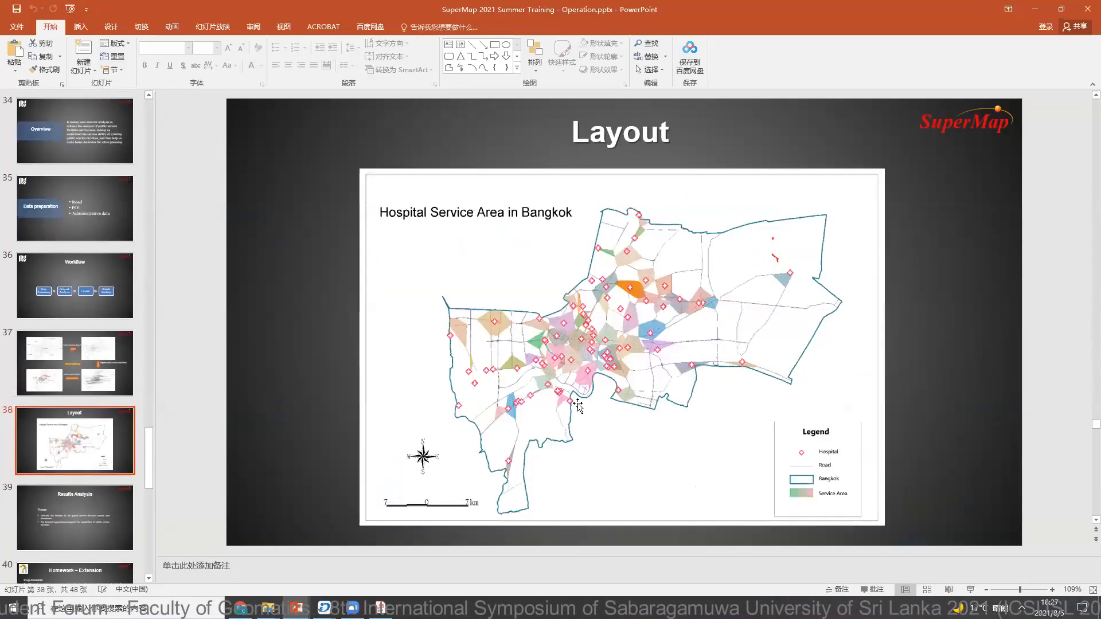
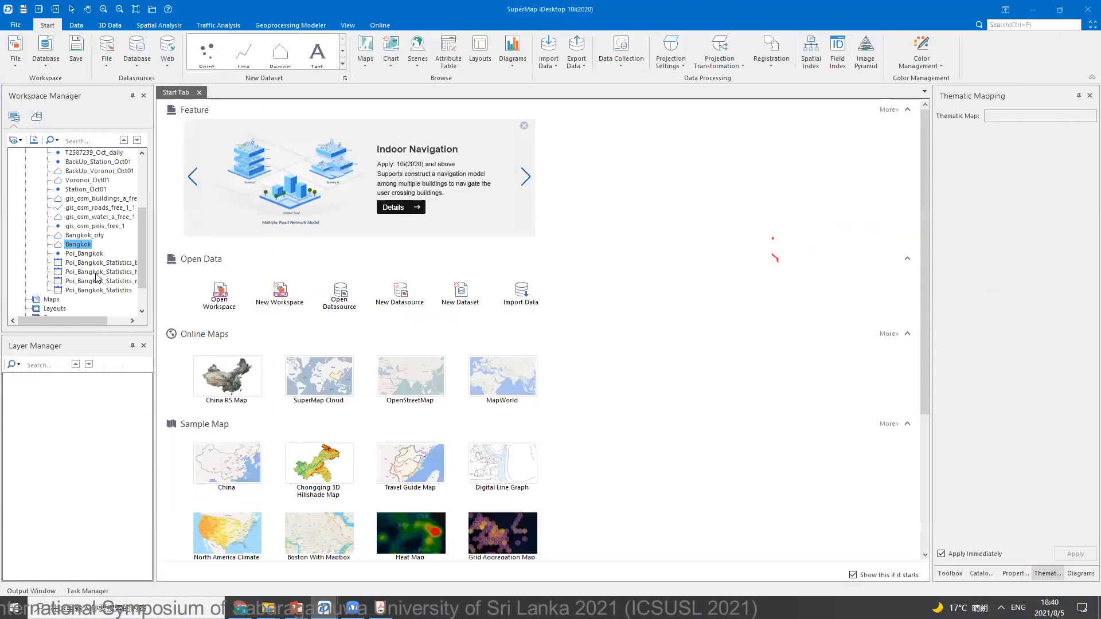
- In SuperMap iDesktop, look through the SpatialData datasource's datasets, selecting the OSM buildings dataset along the way
{"action": "scroll", "coordinate": [103, 283], "scroll_direction": "up", "scroll_amount": 2}
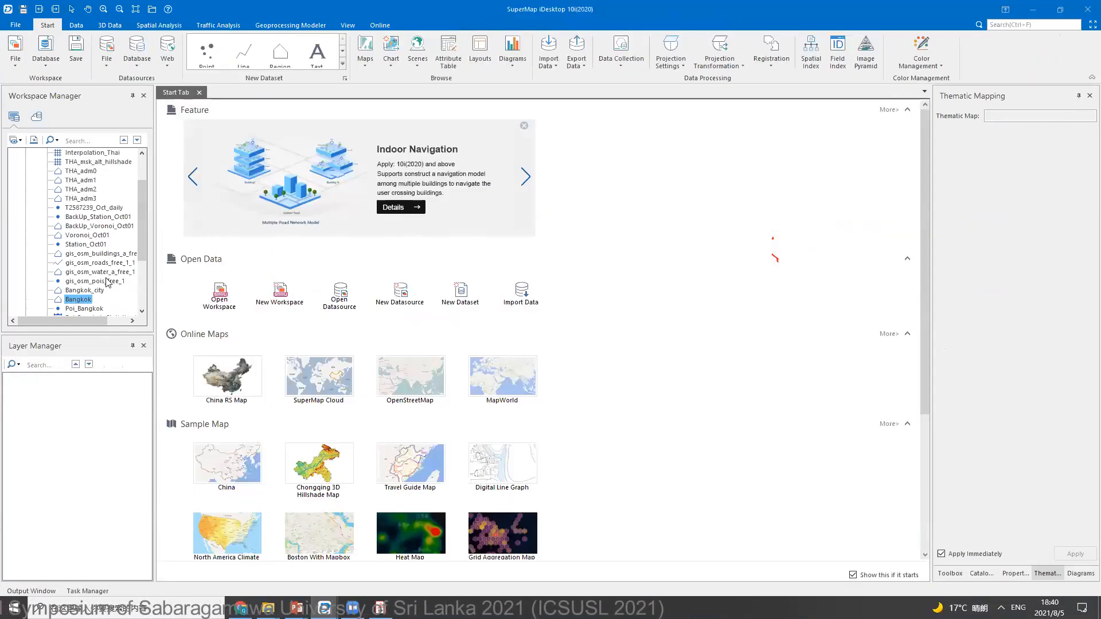
{"action": "scroll", "coordinate": [107, 276], "scroll_direction": "down", "scroll_amount": 2}
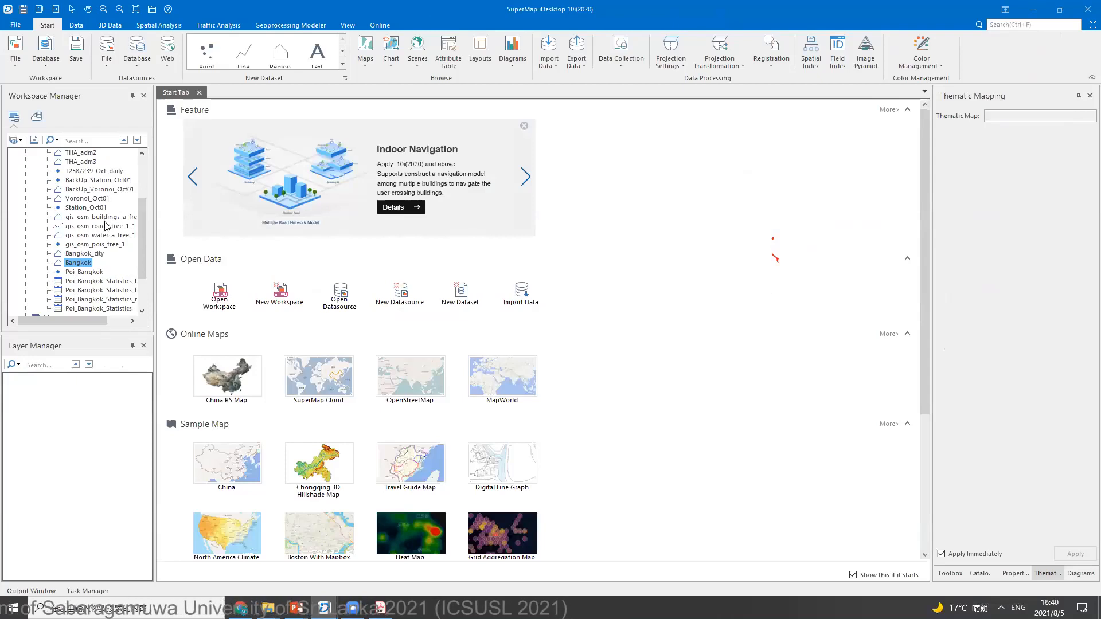
{"action": "left_click", "coordinate": [103, 217]}
{"action": "scroll", "coordinate": [103, 237], "scroll_direction": "up", "scroll_amount": 3}
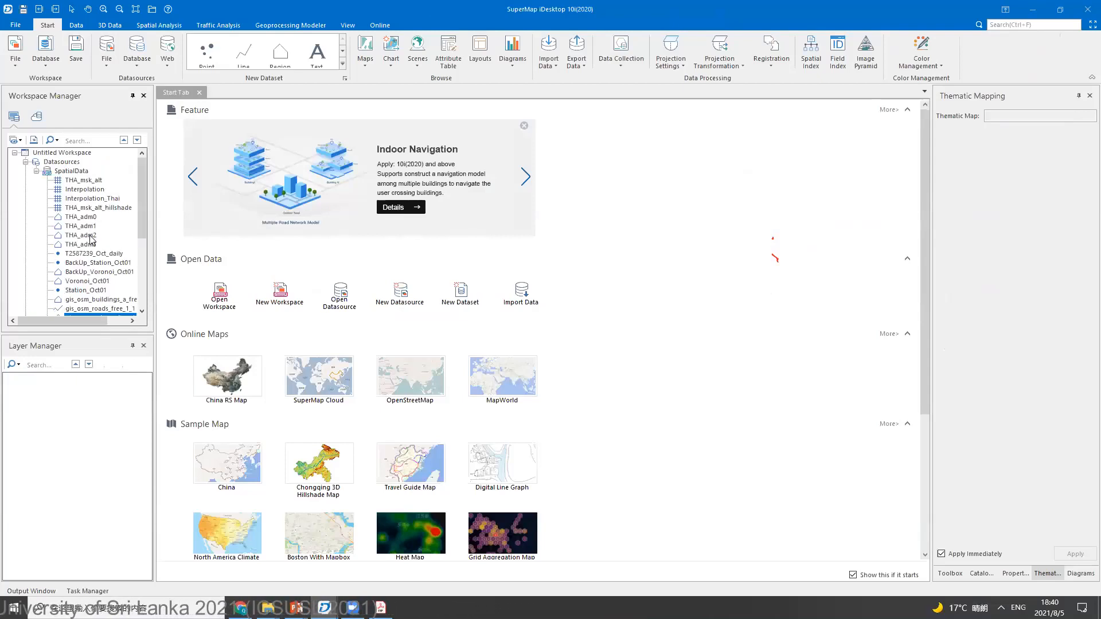
{"action": "scroll", "coordinate": [96, 241], "scroll_direction": "down", "scroll_amount": 2}
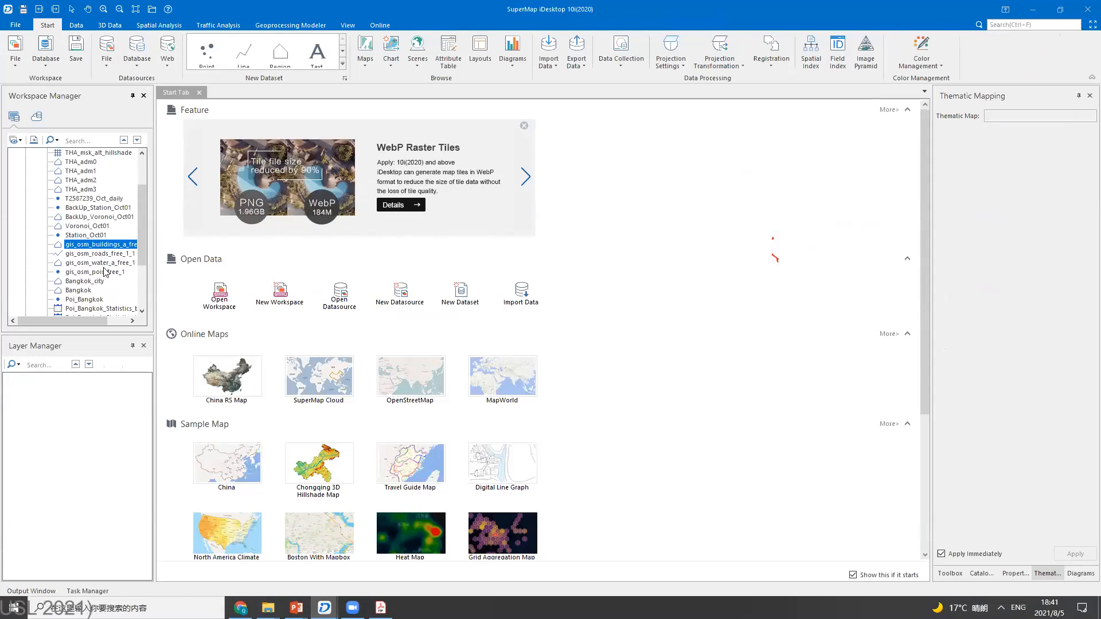
- Add the OSM buildings, roads and water datasets from SpatialData together to a new map
{"action": "left_click", "coordinate": [106, 264], "text": "shift"}
{"action": "right_click", "coordinate": [106, 265]}
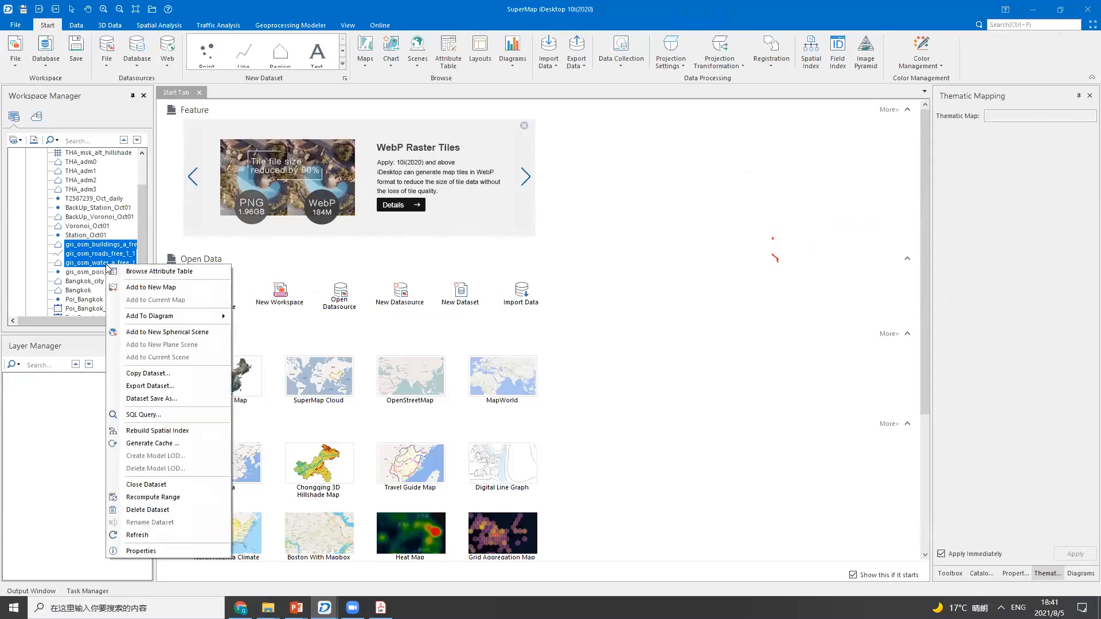
{"action": "left_click", "coordinate": [165, 290]}
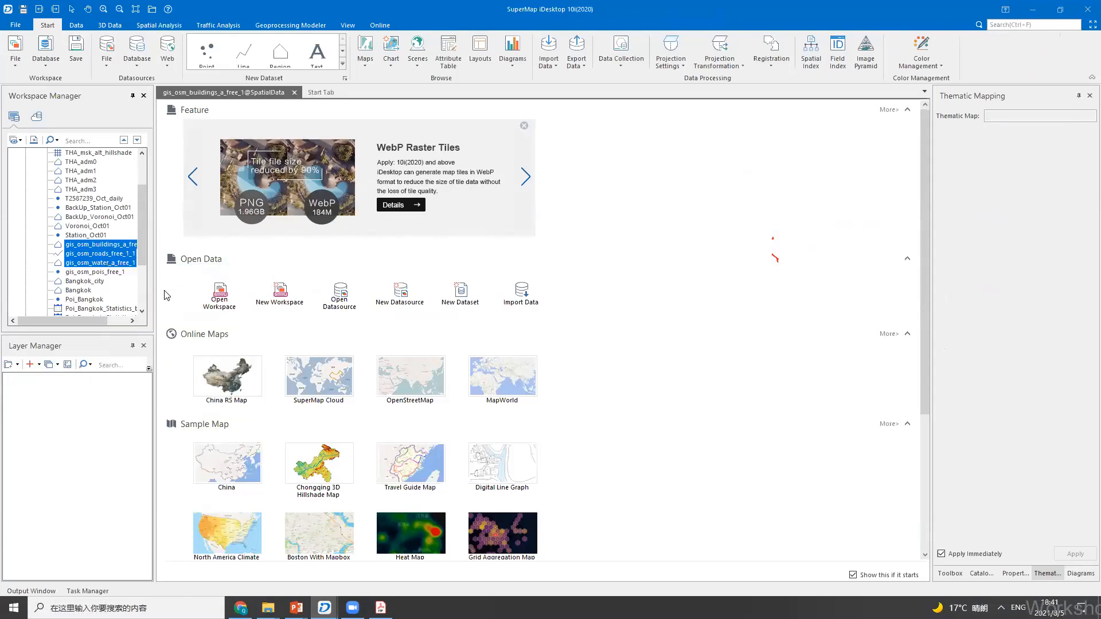
{"action": "left_click", "coordinate": [611, 328]}
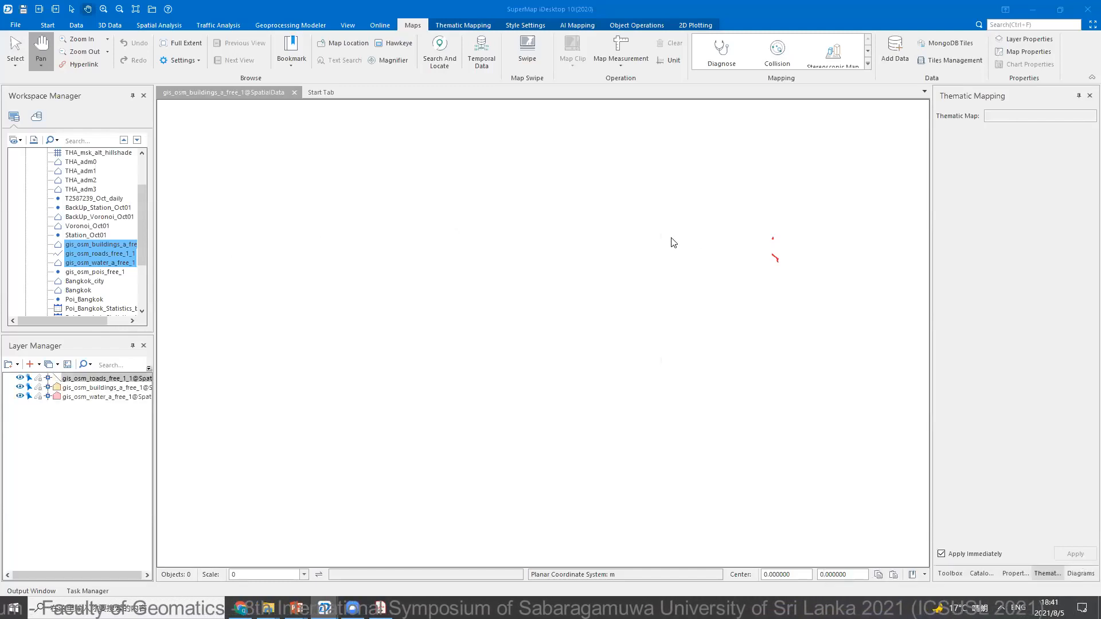
{"action": "left_click", "coordinate": [691, 260]}
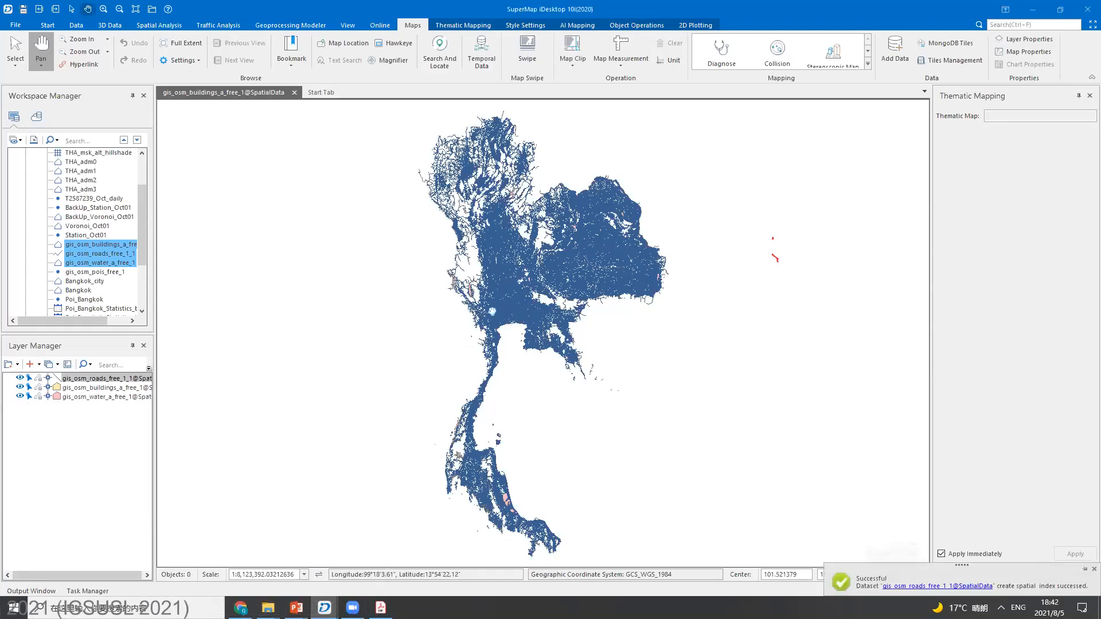
- Examine the OSM roads, buildings and water around Bangkok at several map scales
{"action": "scroll", "coordinate": [495, 298], "scroll_direction": "up", "scroll_amount": 3}
{"action": "scroll", "coordinate": [496, 298], "scroll_direction": "up", "scroll_amount": 3}
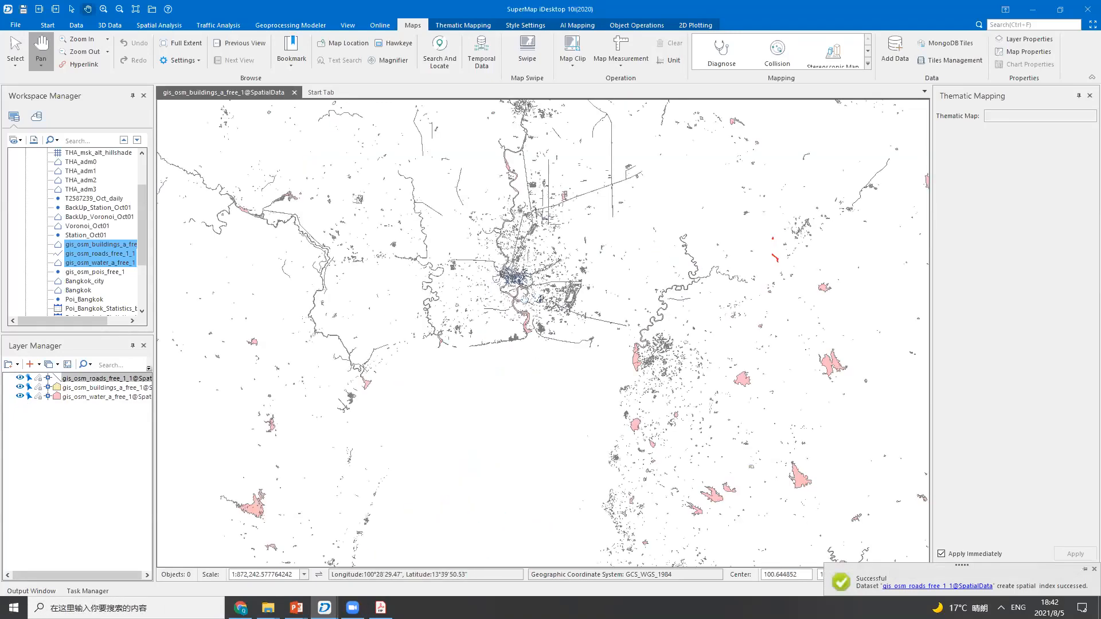
{"action": "scroll", "coordinate": [524, 300], "scroll_direction": "up", "scroll_amount": 3}
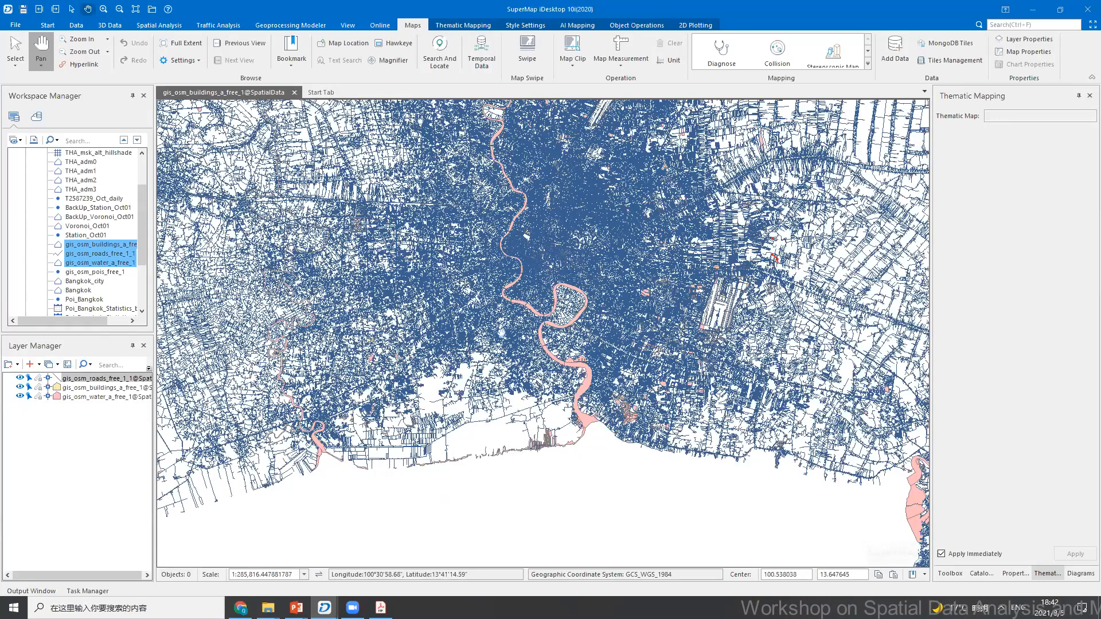
{"action": "scroll", "coordinate": [466, 304], "scroll_direction": "up", "scroll_amount": 2}
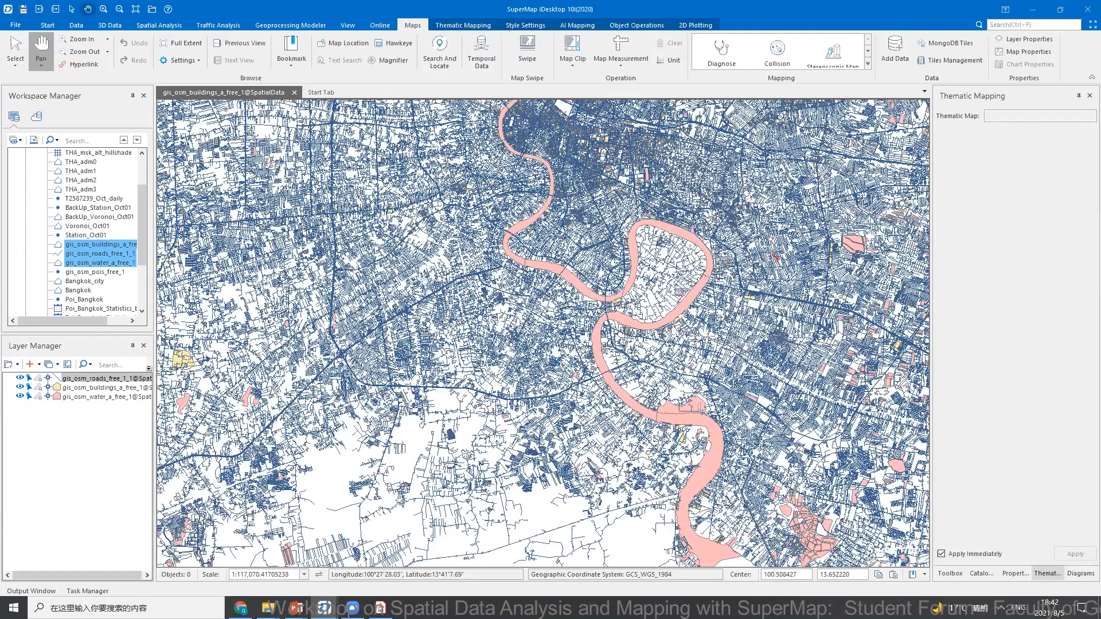
{"action": "scroll", "coordinate": [425, 282], "scroll_direction": "up", "scroll_amount": 2}
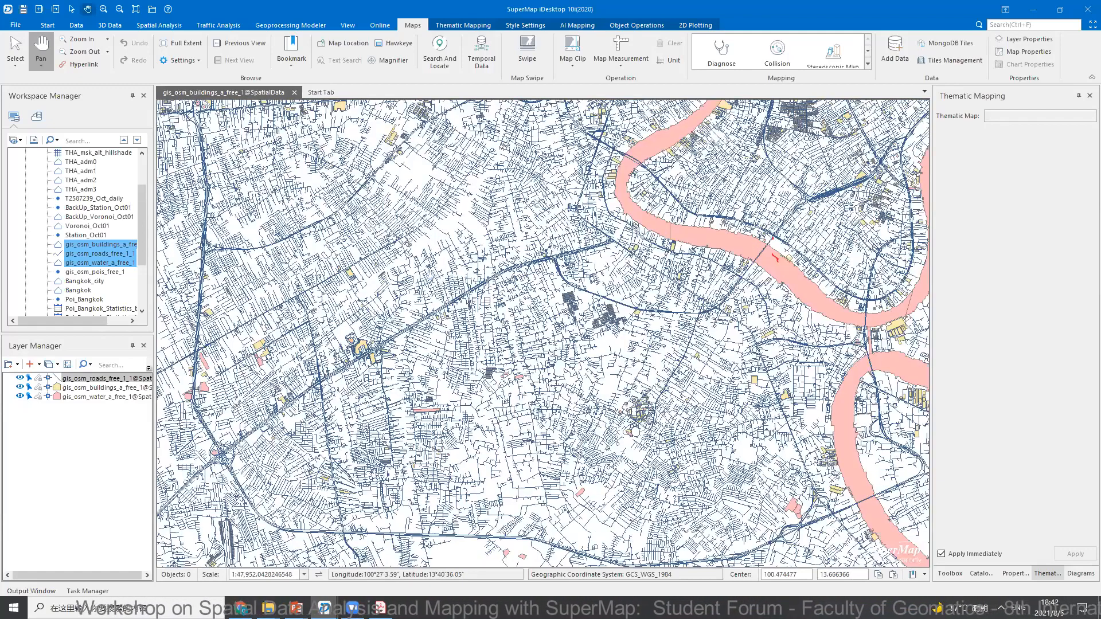
{"action": "scroll", "coordinate": [431, 270], "scroll_direction": "down", "scroll_amount": 2}
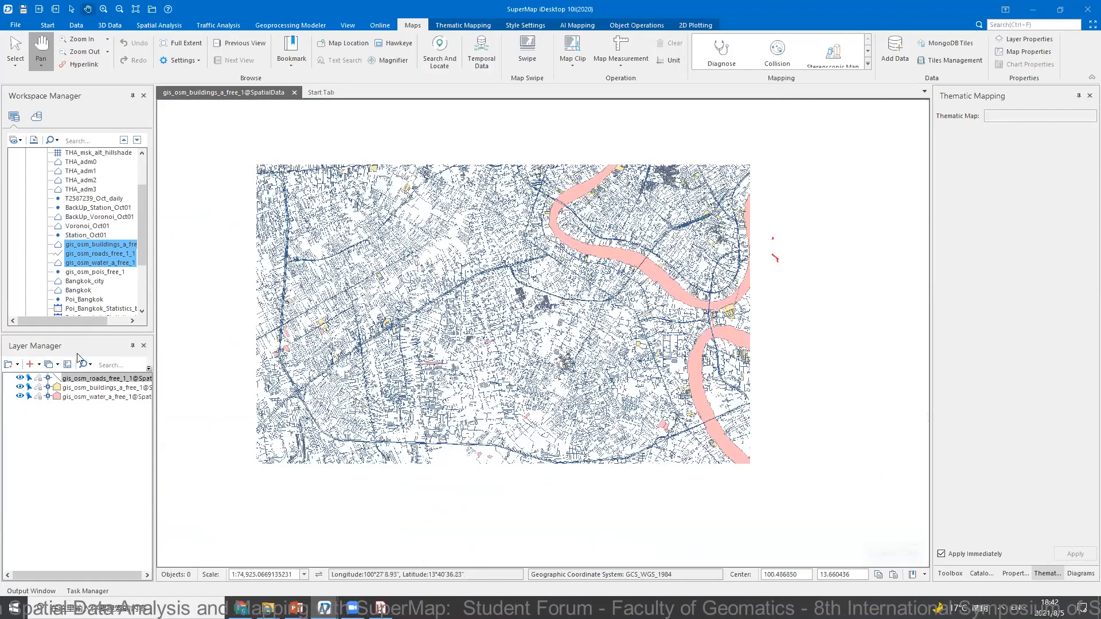
{"action": "scroll", "coordinate": [479, 238], "scroll_direction": "down", "scroll_amount": 1}
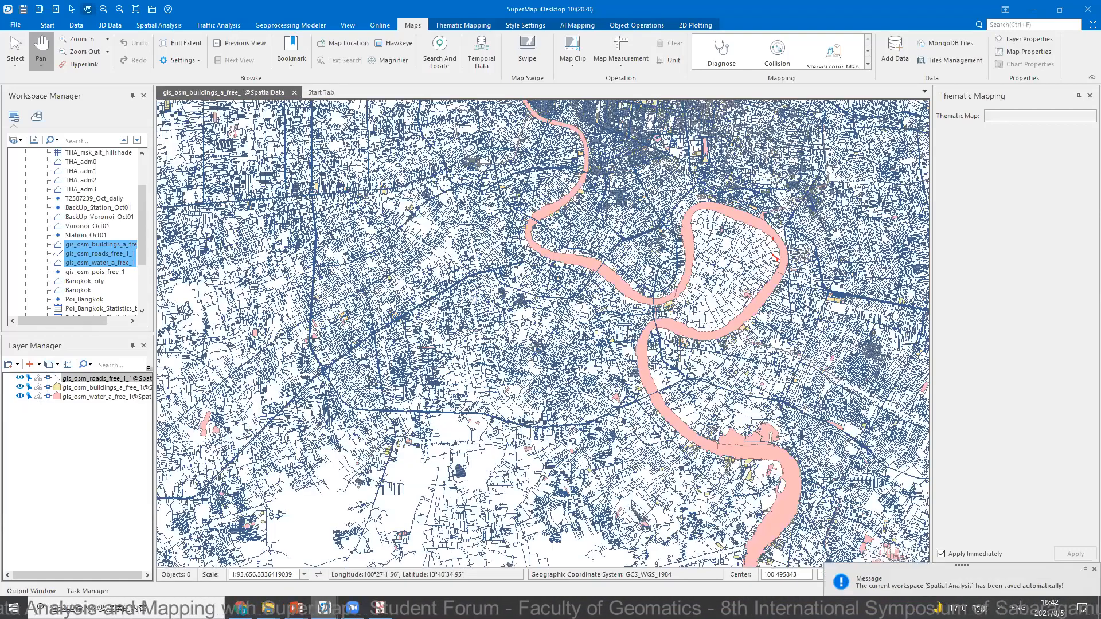
- Hide the OSM roads layer so only buildings and water are drawn over central Bangkok
{"action": "left_click", "coordinate": [20, 378]}
{"action": "left_click_drag", "start_coordinate": [488, 232], "coordinate": [481, 330]}
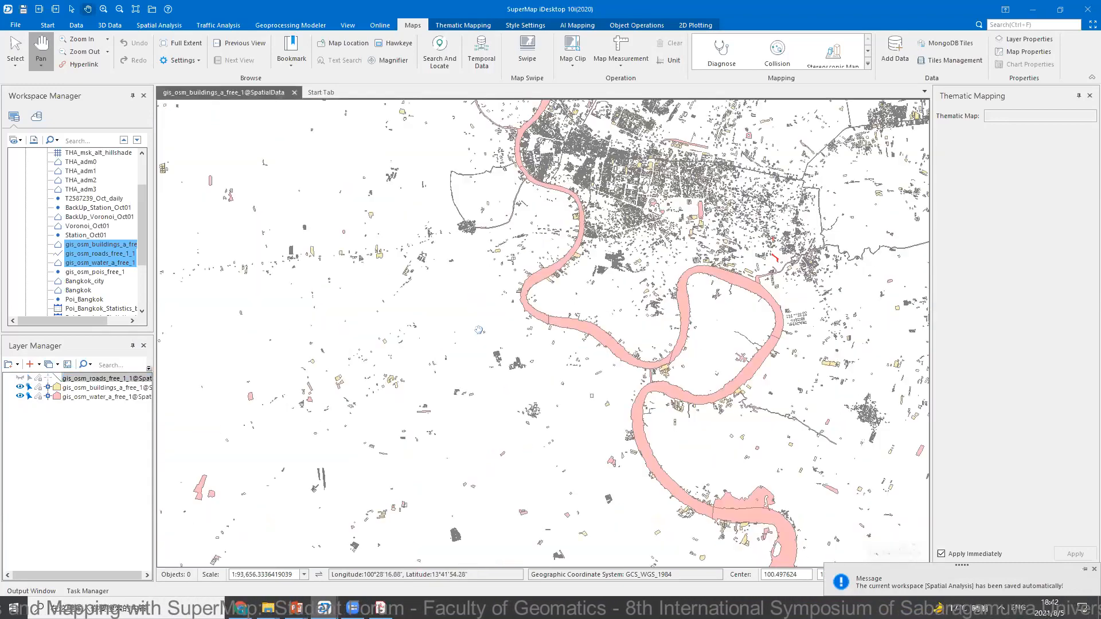
{"action": "left_click_drag", "start_coordinate": [502, 264], "coordinate": [492, 285]}
{"action": "scroll", "coordinate": [69, 229], "scroll_direction": "up", "scroll_amount": 2}
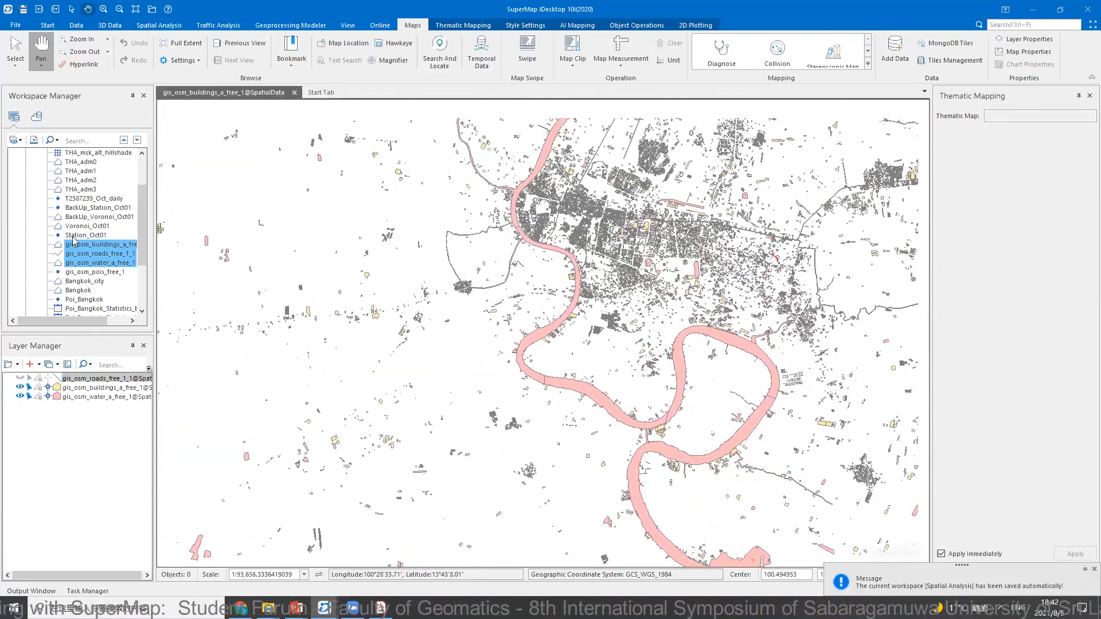
- Add the THA_adm2 dataset to the current map and give its layer the NULL fill style System 1
{"action": "right_click", "coordinate": [79, 238]}
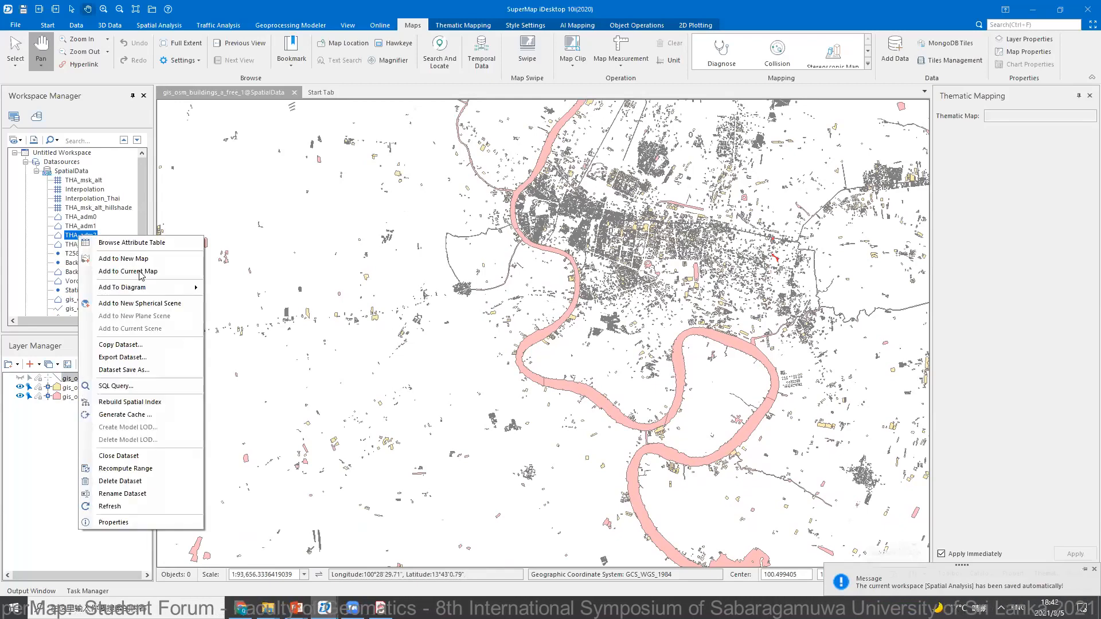
{"action": "left_click", "coordinate": [140, 274]}
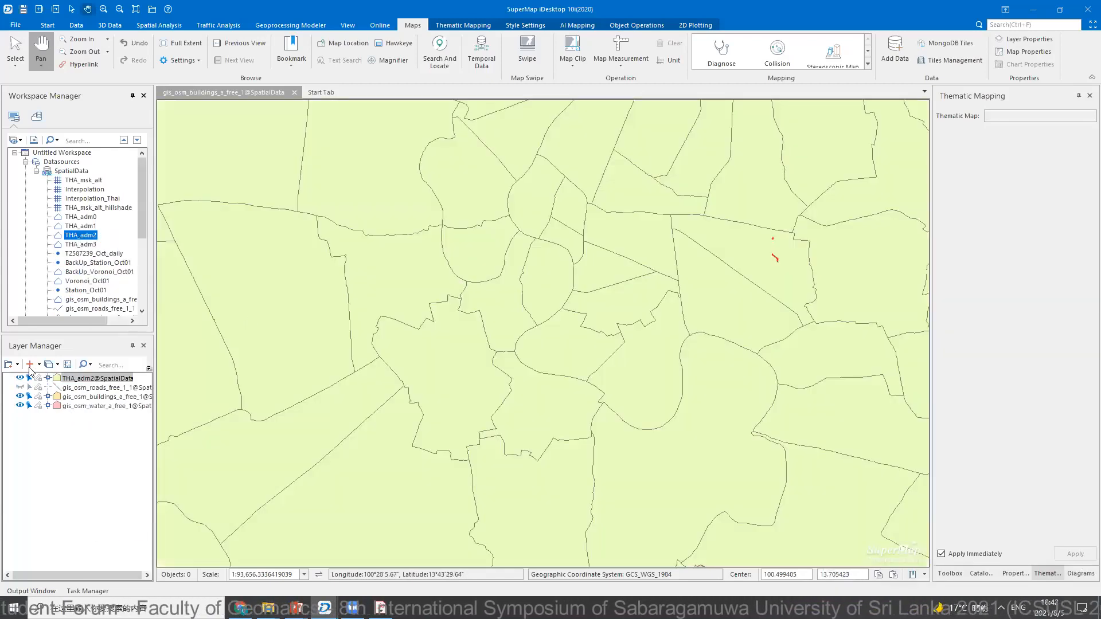
{"action": "right_click", "coordinate": [83, 381]}
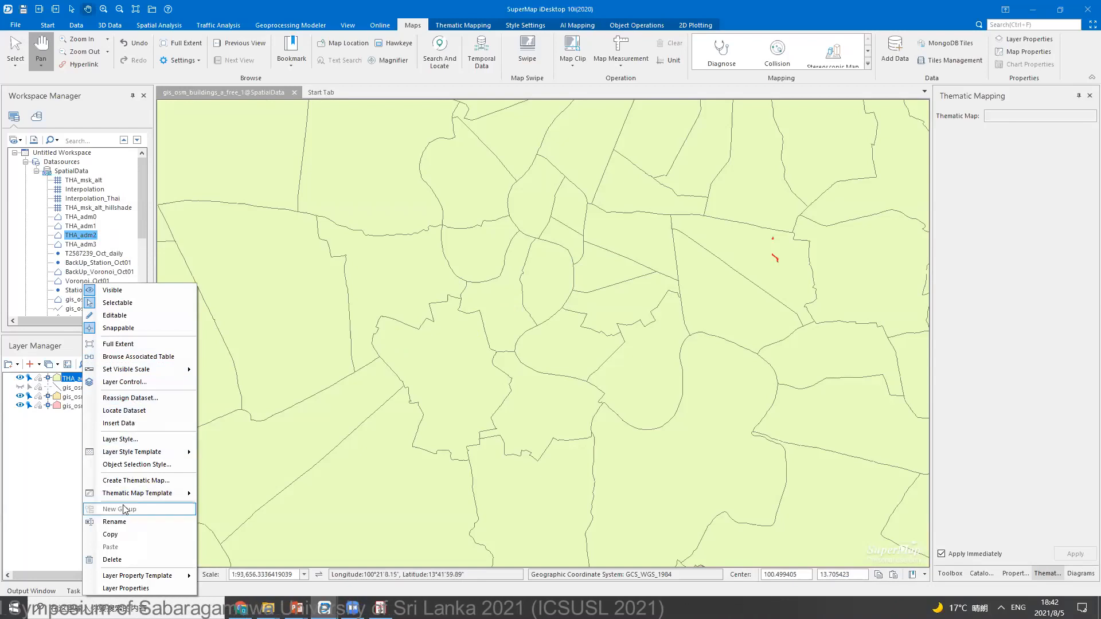
{"action": "left_click", "coordinate": [127, 440]}
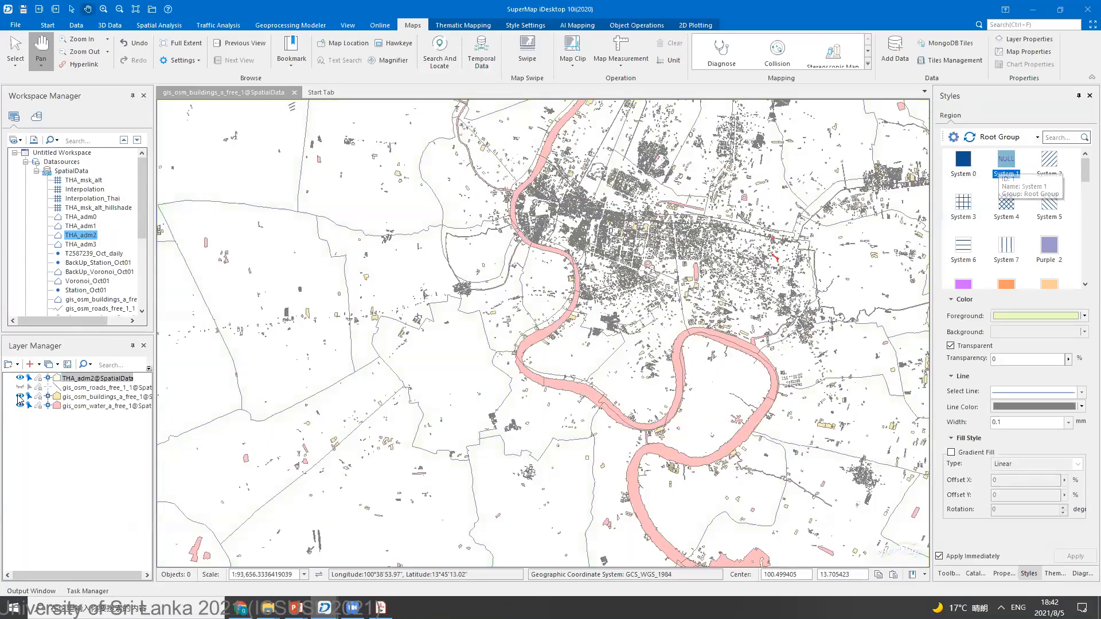
- Hide the OSM water and buildings layers and select the central Bangkok district polygon just east of the river in THA_adm2
{"action": "left_click", "coordinate": [20, 406]}
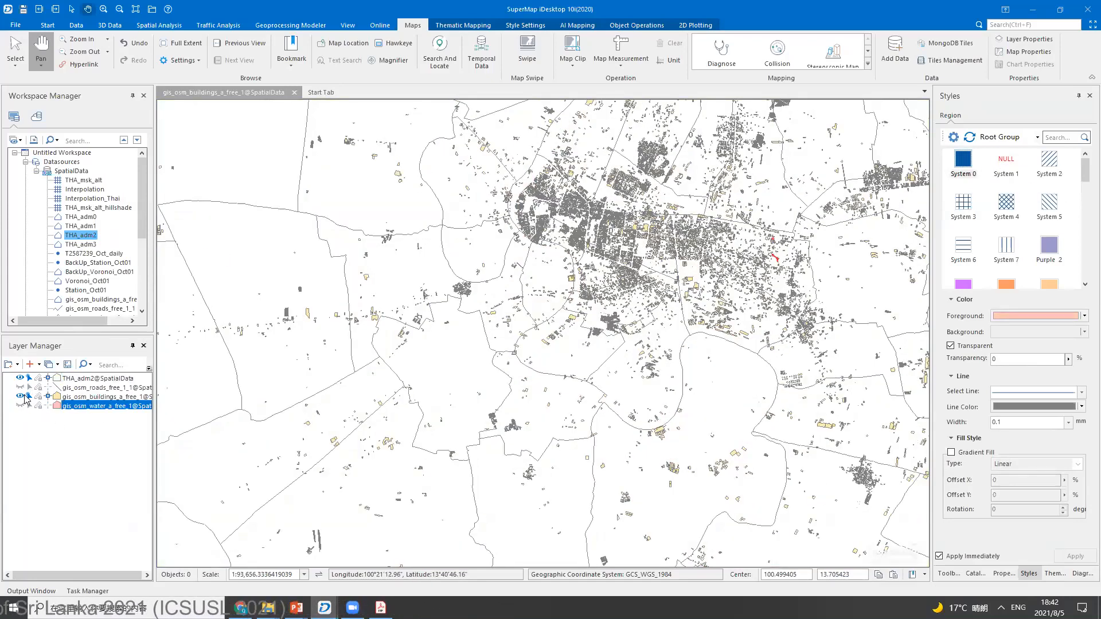
{"action": "left_click", "coordinate": [21, 396]}
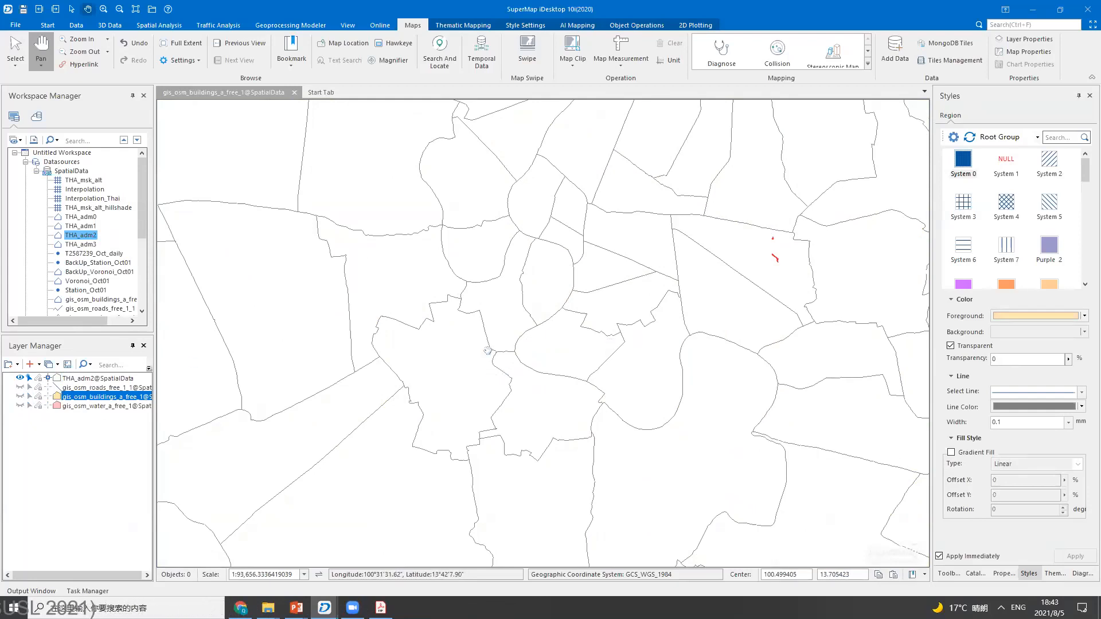
{"action": "scroll", "coordinate": [488, 351], "scroll_direction": "up", "scroll_amount": 1}
{"action": "scroll", "coordinate": [462, 291], "scroll_direction": "up", "scroll_amount": 1}
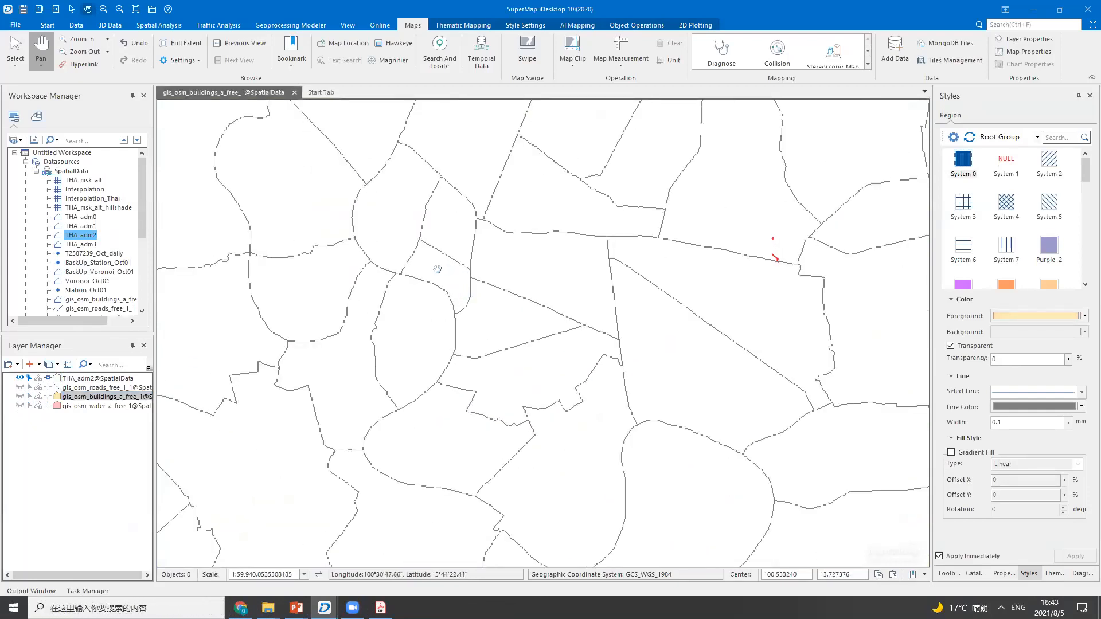
{"action": "scroll", "coordinate": [436, 256], "scroll_direction": "up", "scroll_amount": 5}
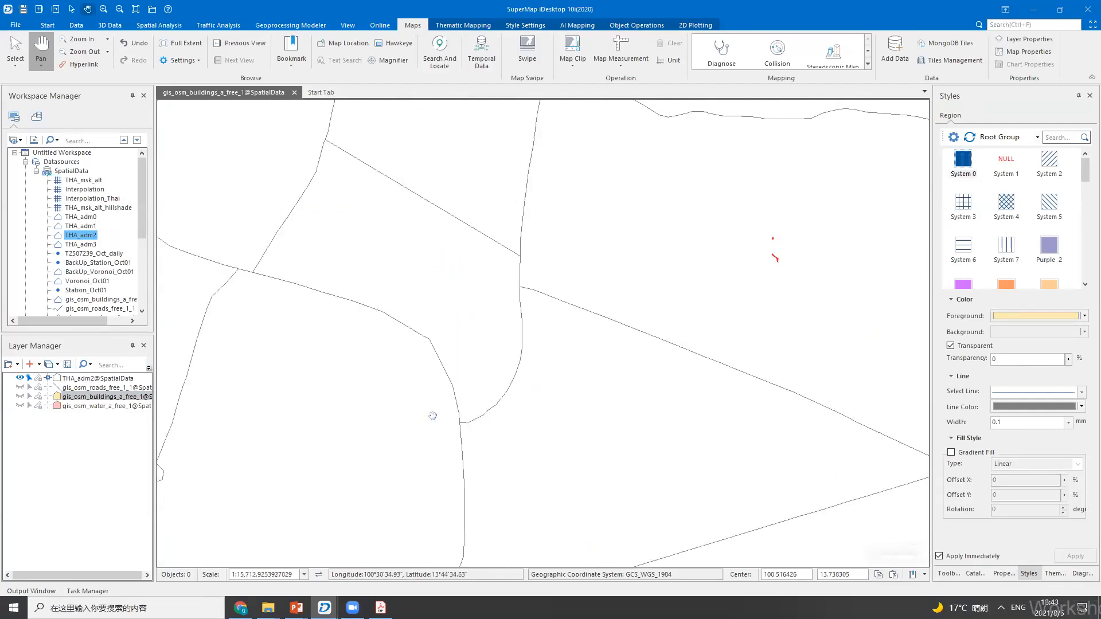
{"action": "left_click_drag", "start_coordinate": [433, 416], "coordinate": [435, 434]}
{"action": "left_click_drag", "start_coordinate": [469, 312], "coordinate": [463, 359]}
{"action": "right_click", "coordinate": [463, 355]}
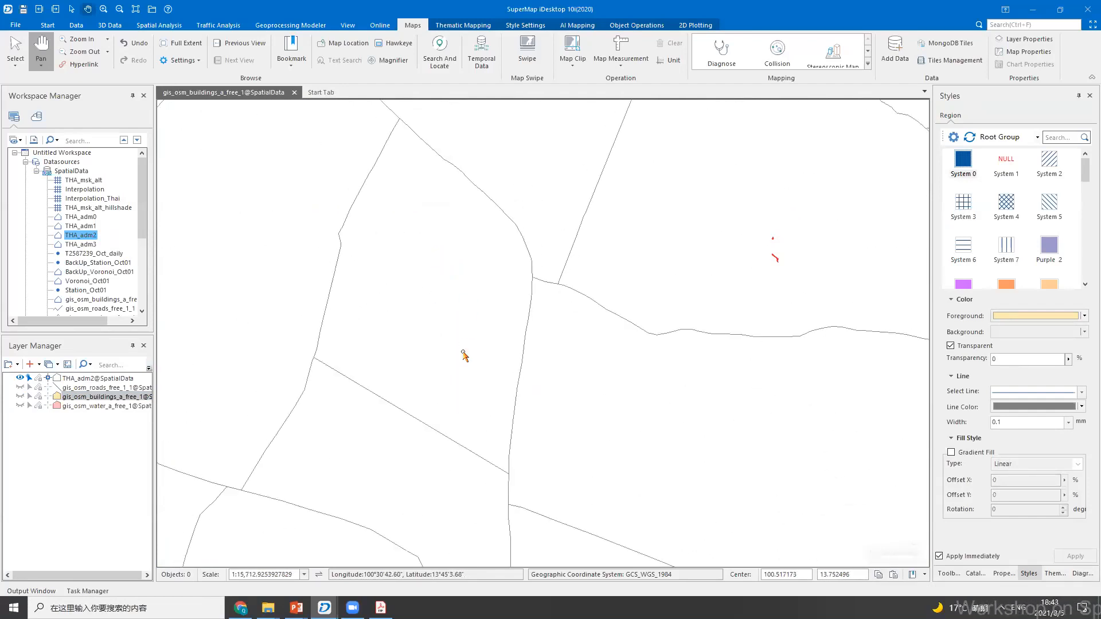
{"action": "left_click", "coordinate": [433, 297]}
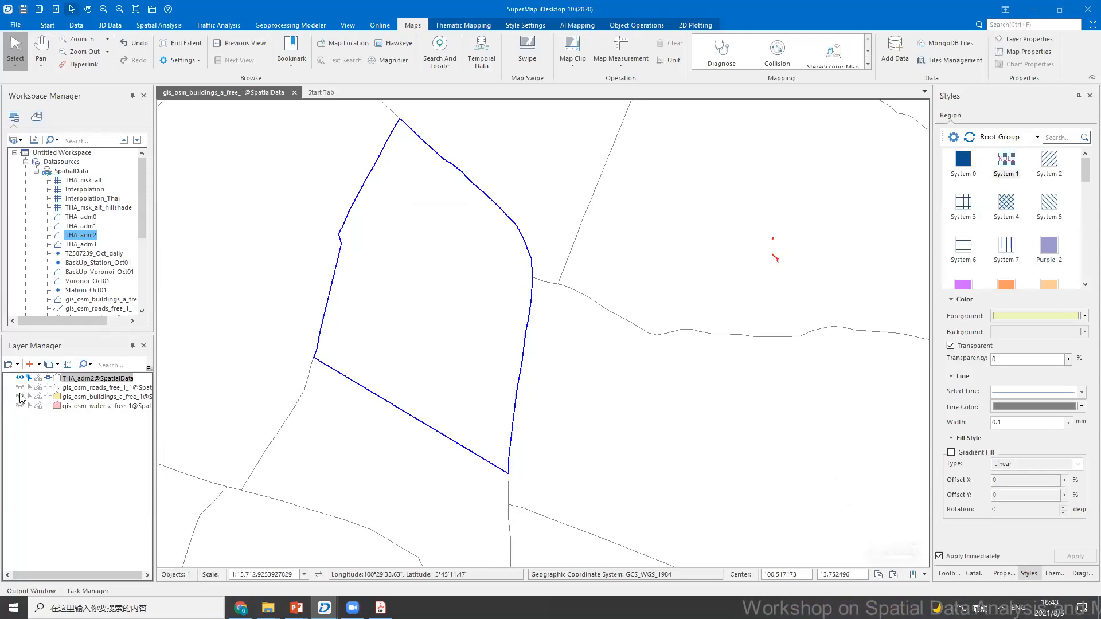
- Show the OSM buildings layer again and examine the buildings in and around the selected district's boundary
{"action": "left_click", "coordinate": [20, 396]}
{"action": "left_click", "coordinate": [106, 397]}
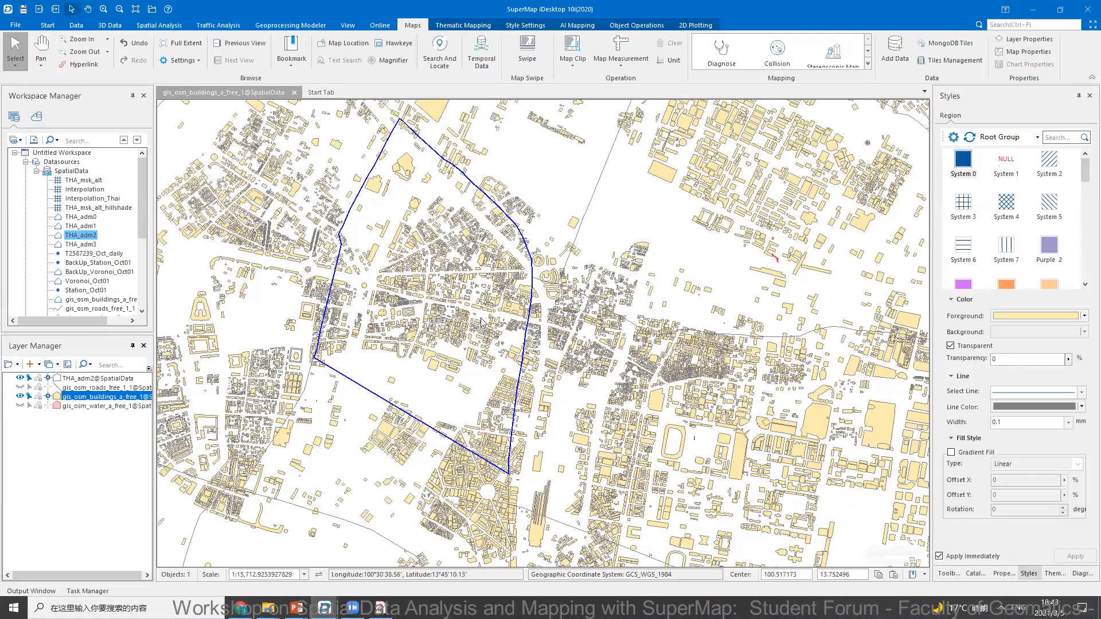
{"action": "scroll", "coordinate": [333, 210], "scroll_direction": "up", "scroll_amount": 4}
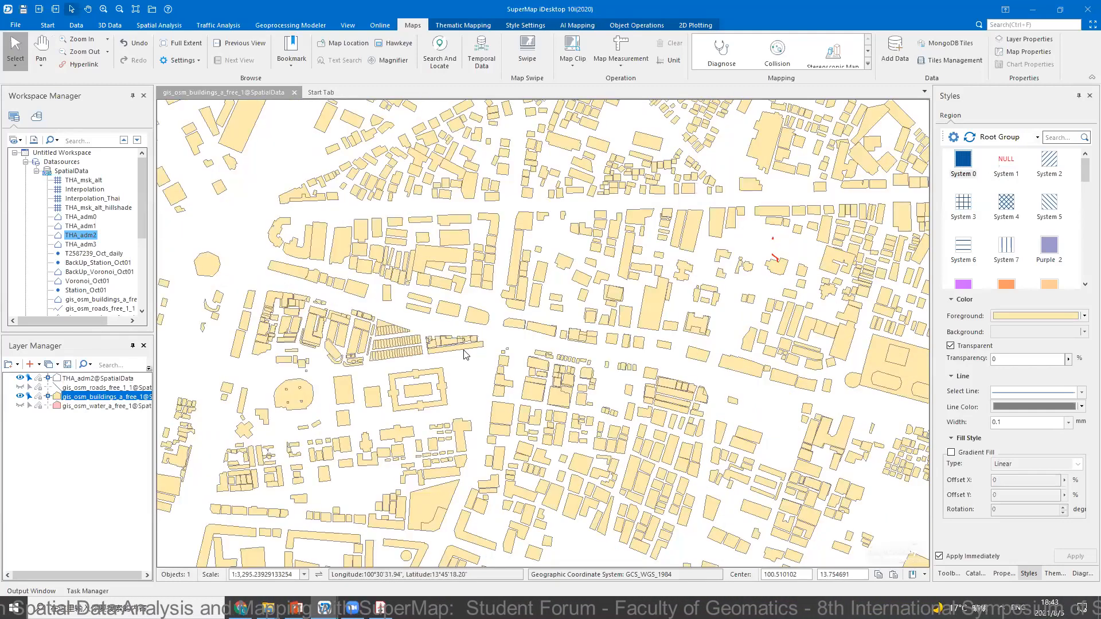
{"action": "scroll", "coordinate": [404, 202], "scroll_direction": "down", "scroll_amount": 2}
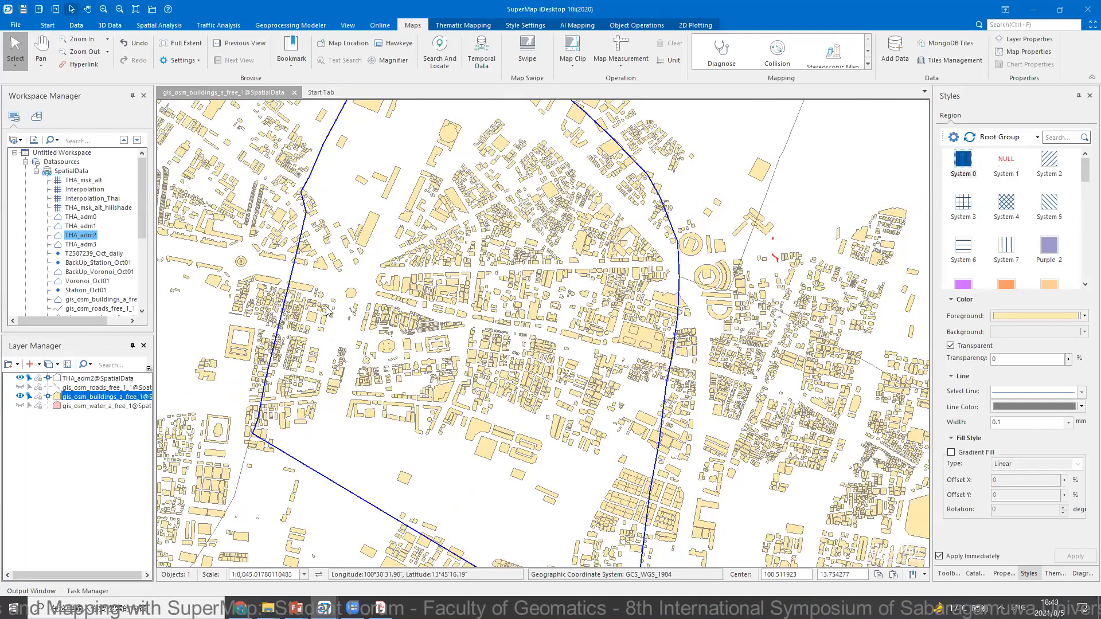
{"action": "scroll", "coordinate": [328, 218], "scroll_direction": "down", "scroll_amount": 1}
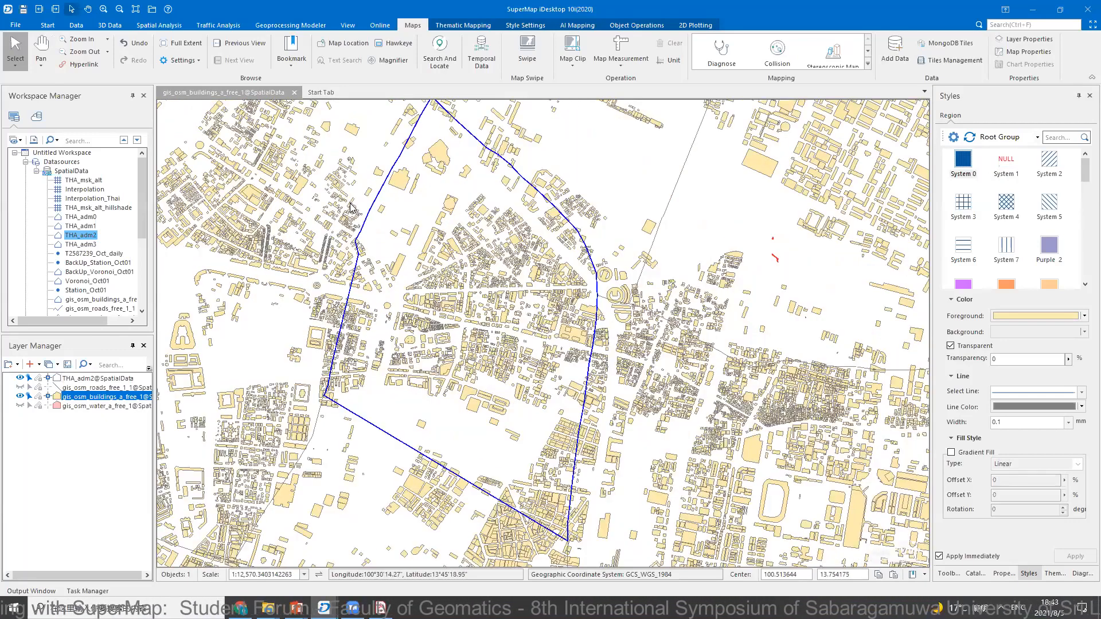
{"action": "scroll", "coordinate": [346, 201], "scroll_direction": "up", "scroll_amount": 3}
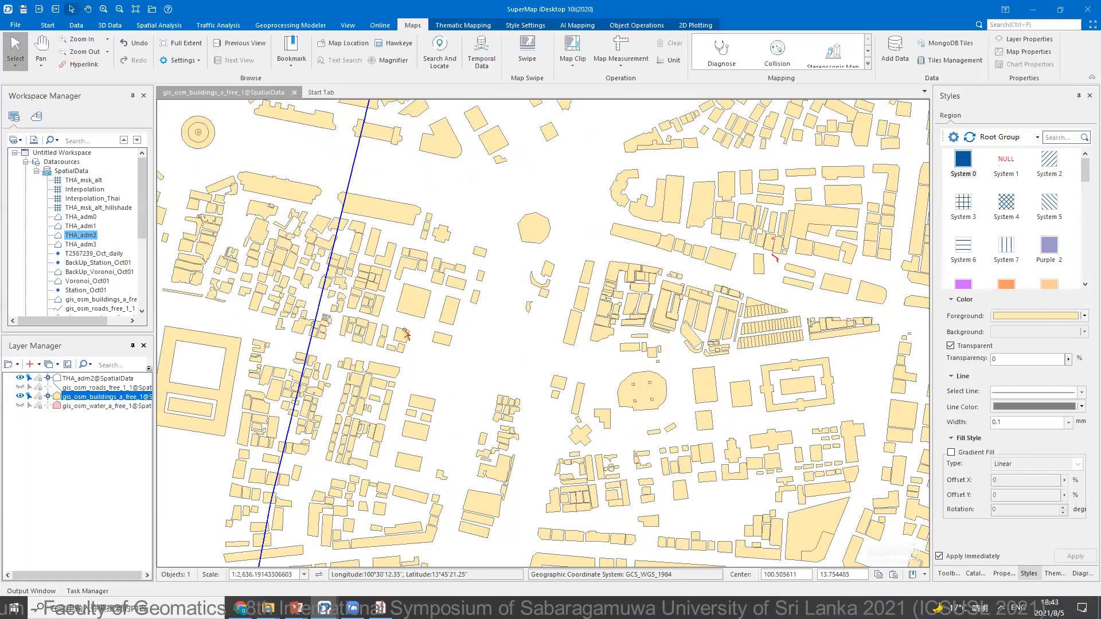
{"action": "left_click_drag", "start_coordinate": [404, 330], "coordinate": [410, 419]}
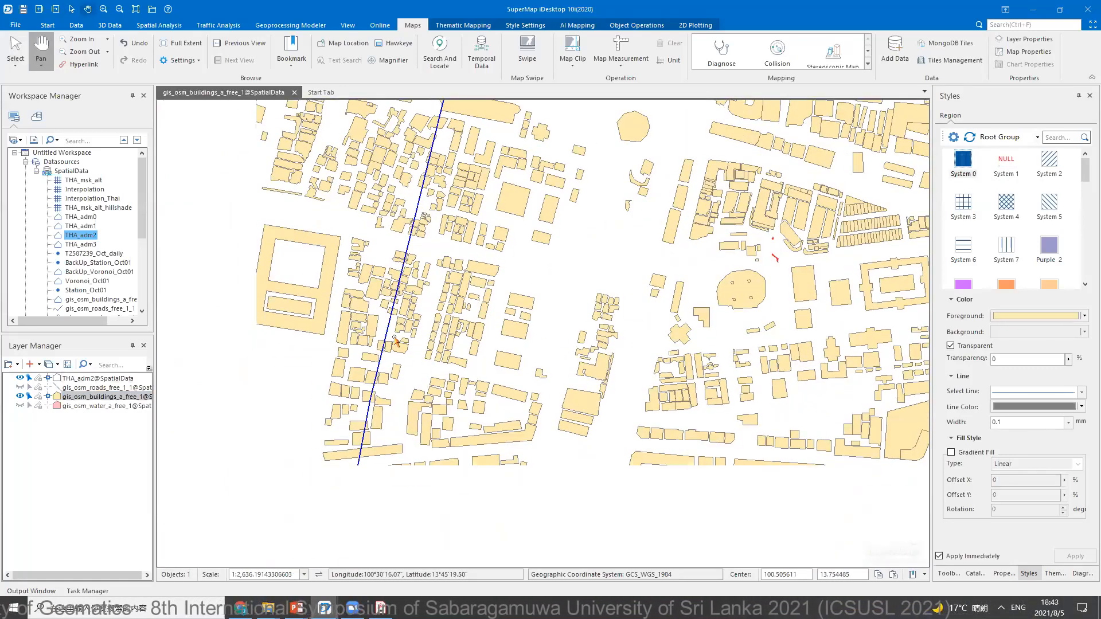
{"action": "left_click_drag", "start_coordinate": [393, 337], "coordinate": [307, 318]}
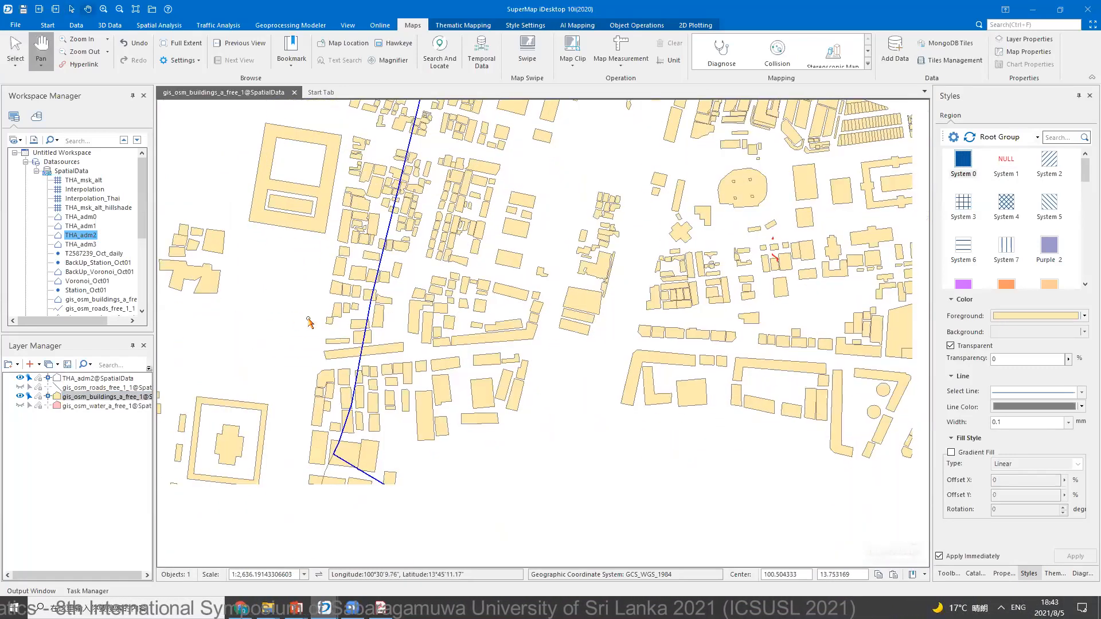
{"action": "scroll", "coordinate": [347, 339], "scroll_direction": "down", "scroll_amount": 1}
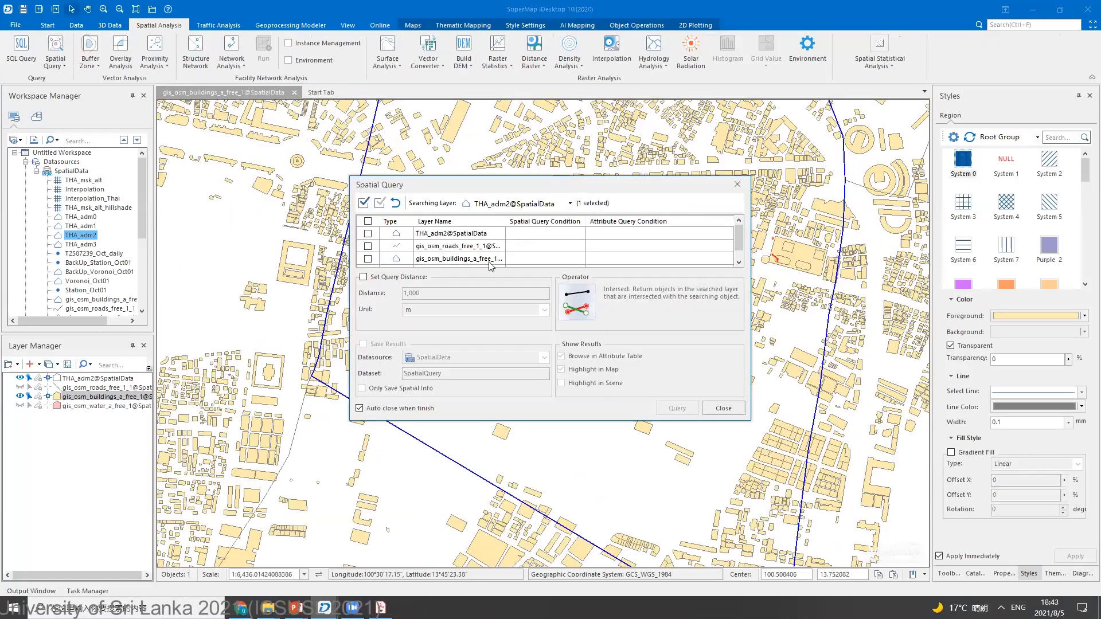
- Set up a spatial query on the OSM buildings layer with the condition Intersect_RegionRegion, using the selected THA_adm2 district as the searching object
{"action": "left_click", "coordinate": [574, 260]}
{"action": "left_click", "coordinate": [574, 259]}
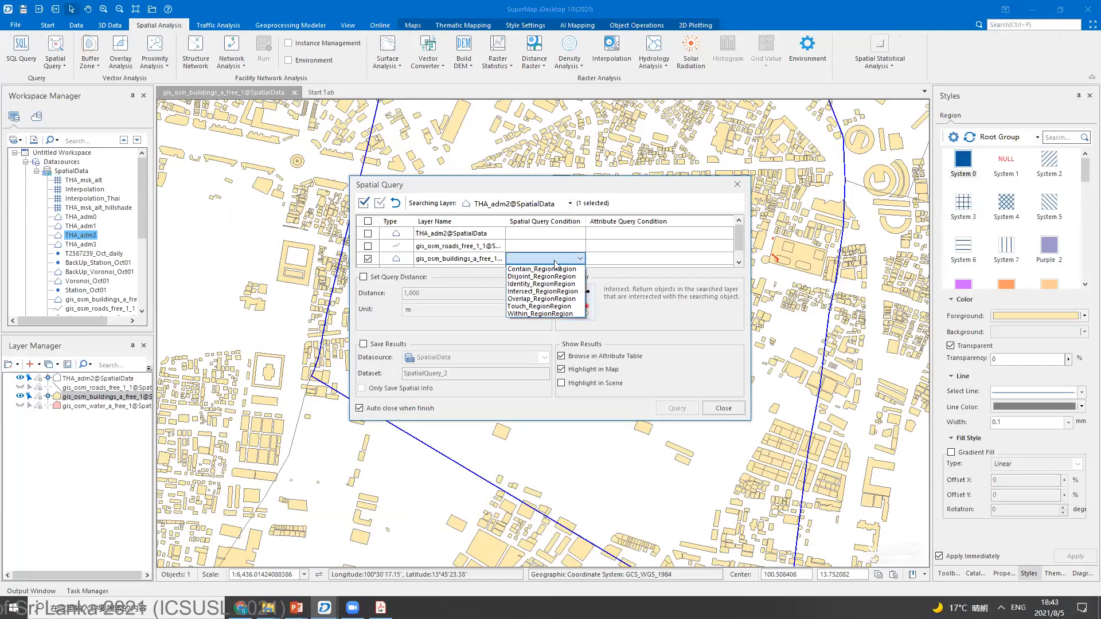
{"action": "left_click", "coordinate": [529, 292]}
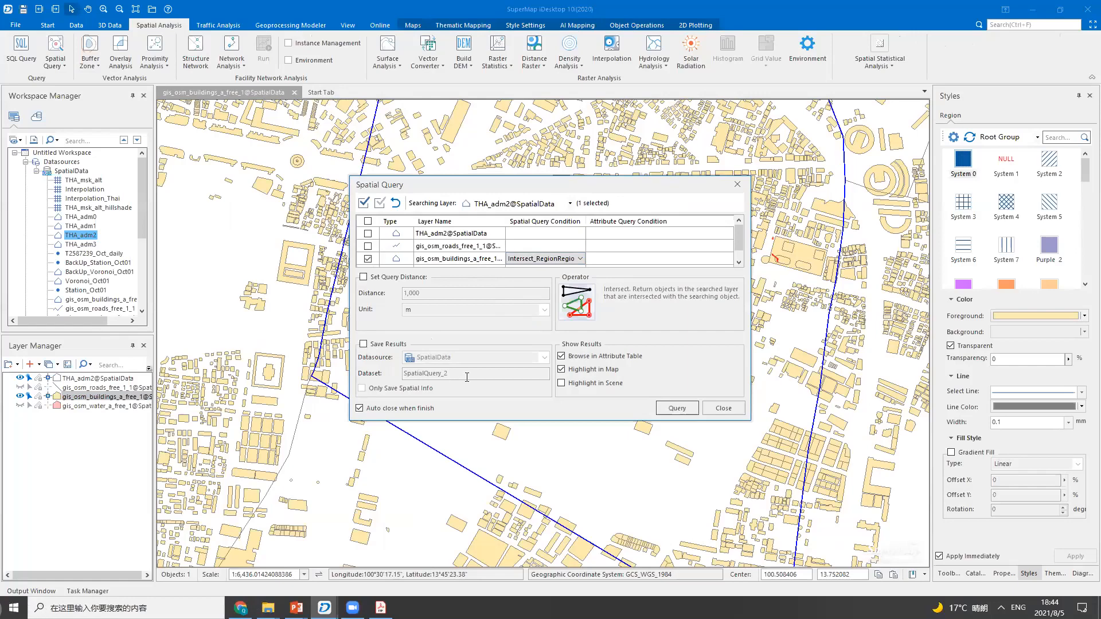
- Set the query results to be saved in SpatialData as the dataset Building, and turn off highlighting in the map
{"action": "left_click", "coordinate": [364, 344]}
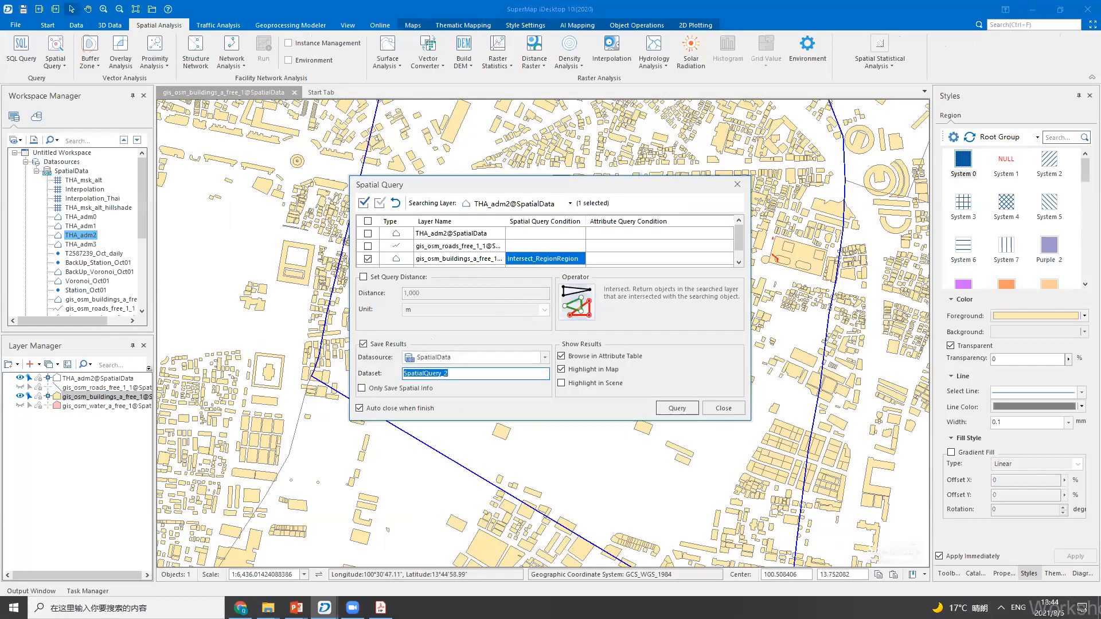
{"action": "type", "text": "B"}
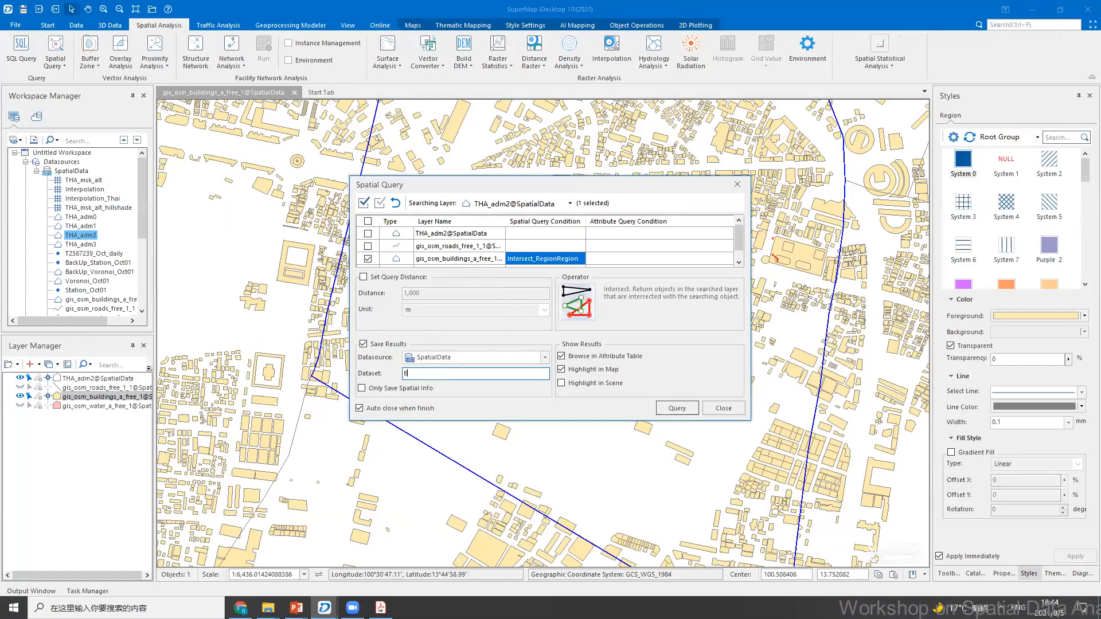
{"action": "type", "text": "uiluilding"}
{"action": "left_click", "coordinate": [578, 369]}
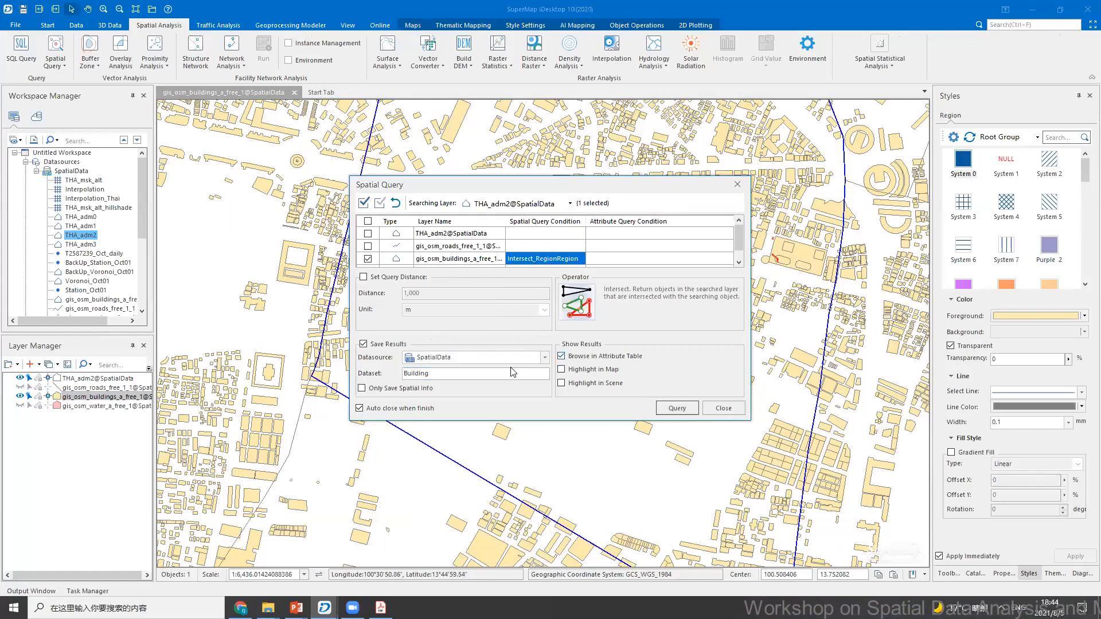
- Run the spatial query, show its Building dataset on the current map instead of the OSM buildings layer, and examine the buildings along the district boundary
{"action": "left_click", "coordinate": [677, 412]}
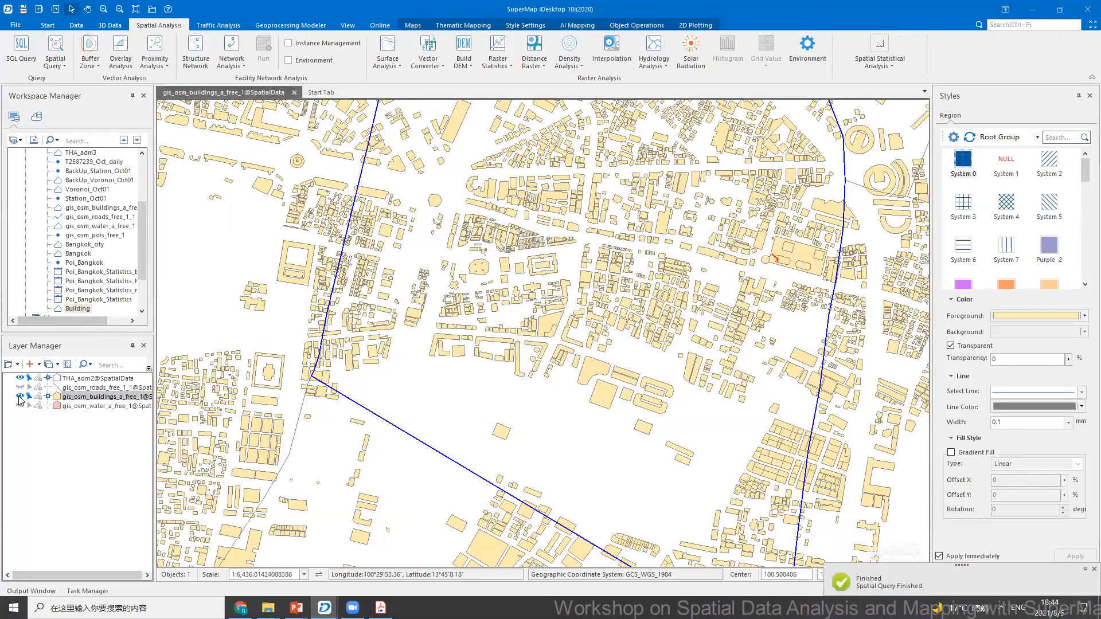
{"action": "left_click", "coordinate": [20, 397]}
{"action": "right_click", "coordinate": [77, 311]}
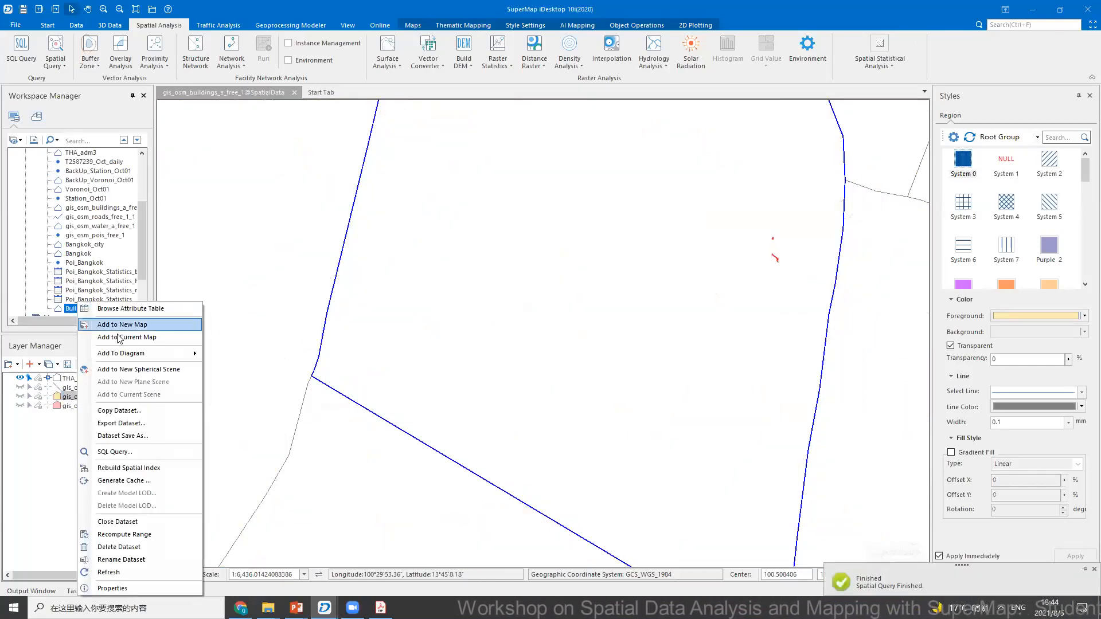
{"action": "left_click", "coordinate": [118, 338]}
{"action": "left_click", "coordinate": [612, 328]}
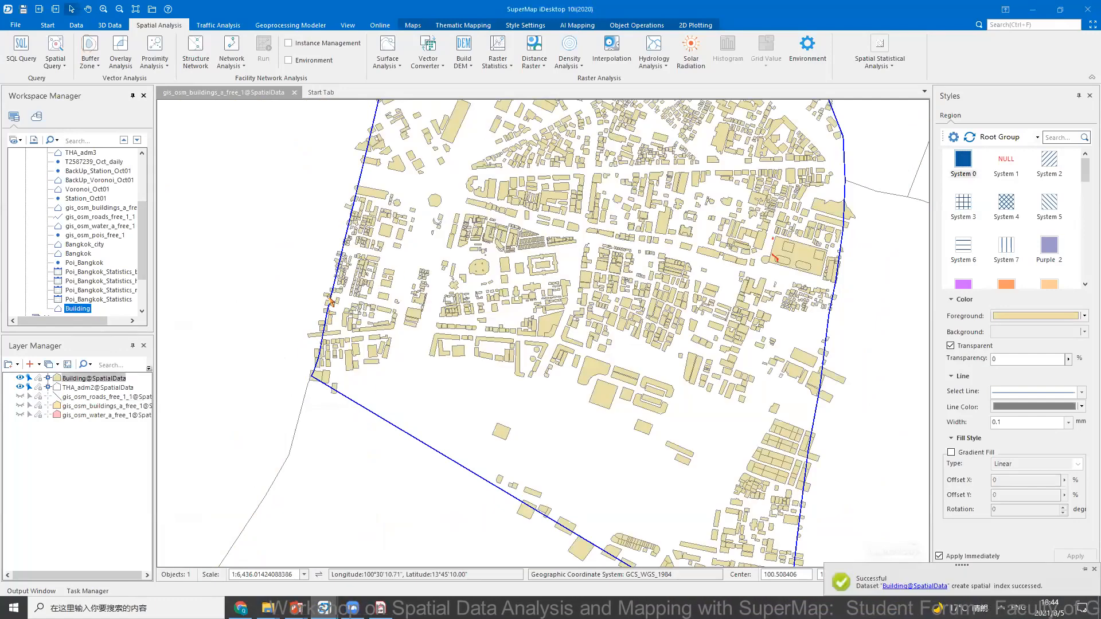
{"action": "scroll", "coordinate": [326, 321], "scroll_direction": "up", "scroll_amount": 2}
{"action": "scroll", "coordinate": [336, 330], "scroll_direction": "down", "scroll_amount": 2}
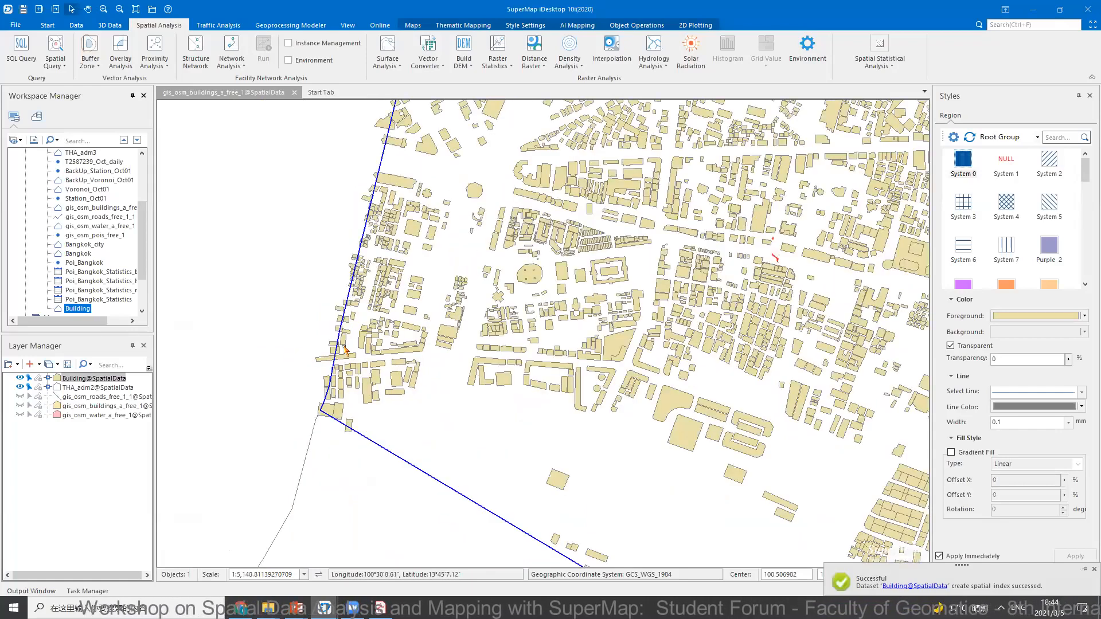
{"action": "scroll", "coordinate": [336, 356], "scroll_direction": "up", "scroll_amount": 2}
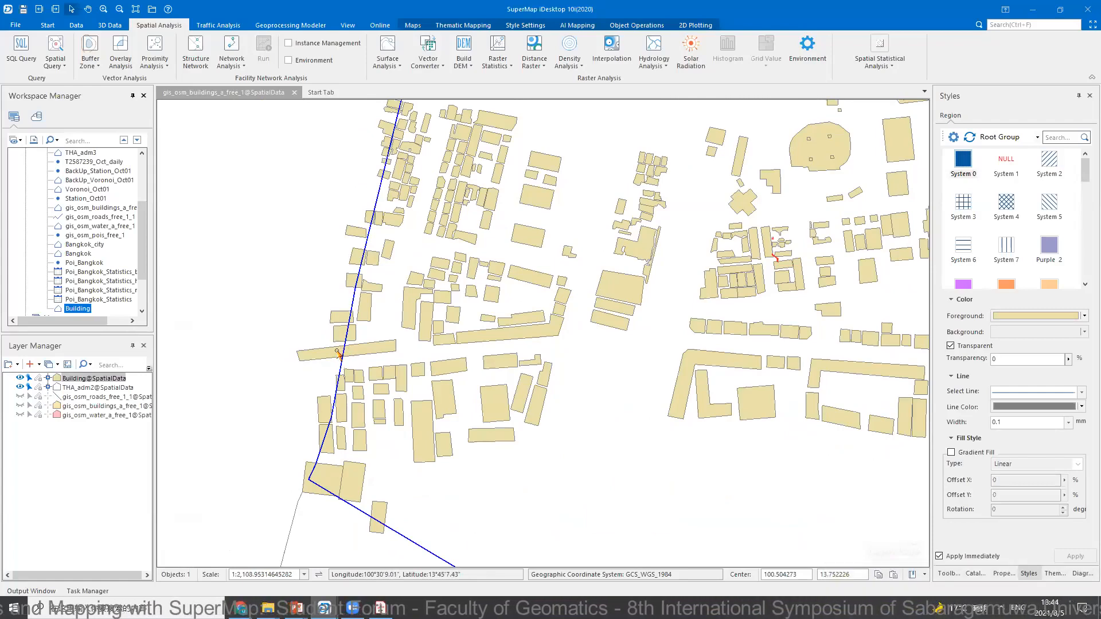
{"action": "scroll", "coordinate": [337, 351], "scroll_direction": "down", "scroll_amount": 2}
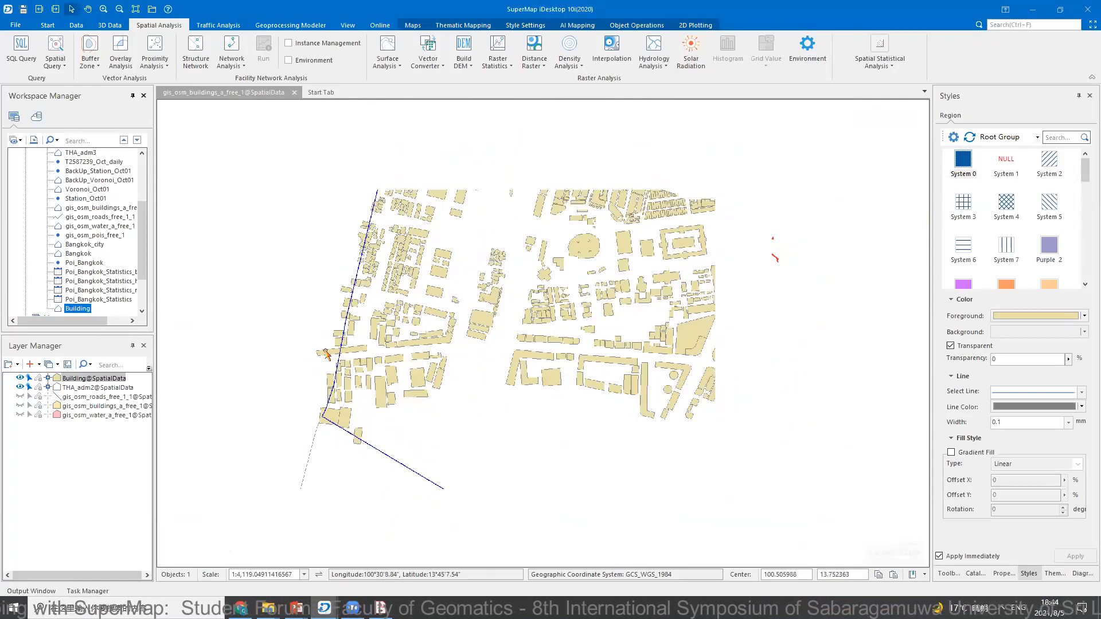
{"action": "scroll", "coordinate": [370, 355], "scroll_direction": "down", "scroll_amount": 3}
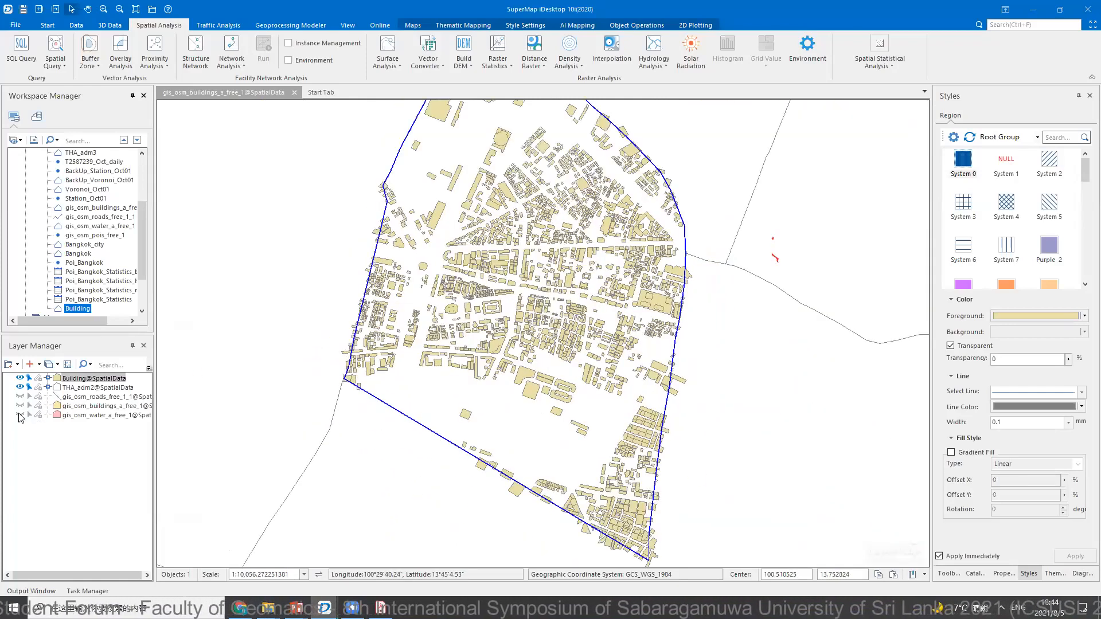
- Show the OSM water and roads layers, and set up a map clip by the selected district covering only these two layers
{"action": "left_click", "coordinate": [20, 415]}
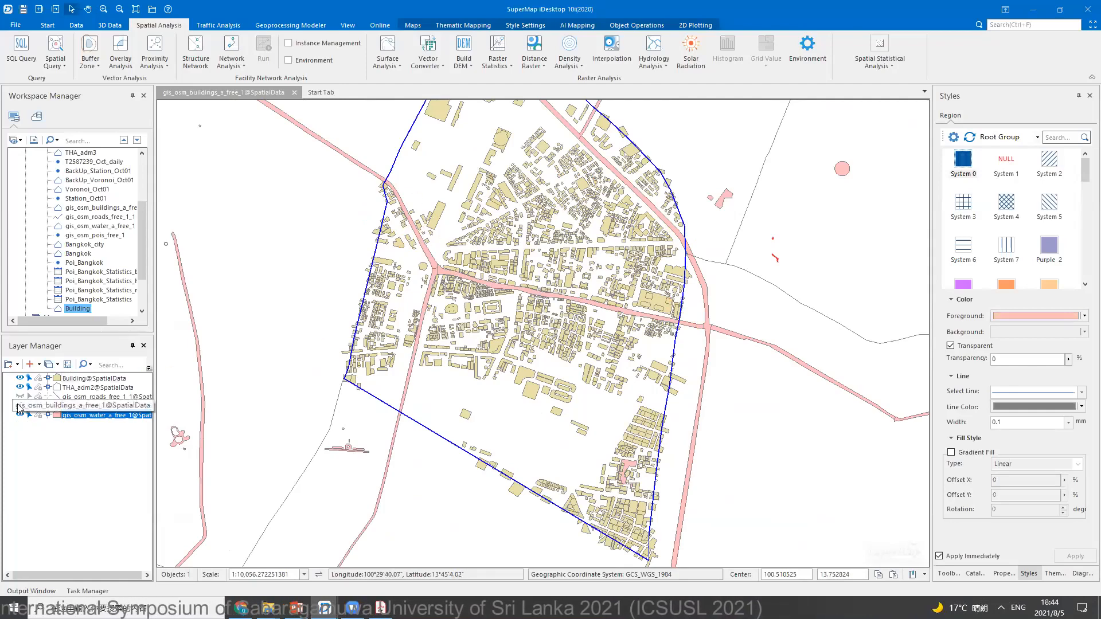
{"action": "left_click", "coordinate": [19, 396]}
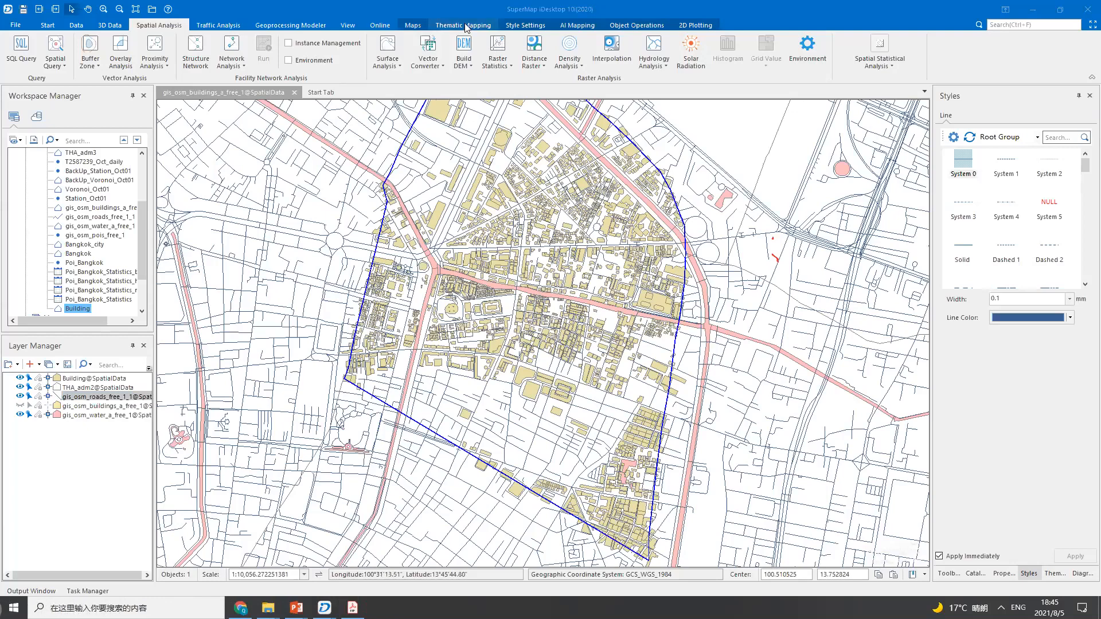
{"action": "left_click", "coordinate": [413, 25]}
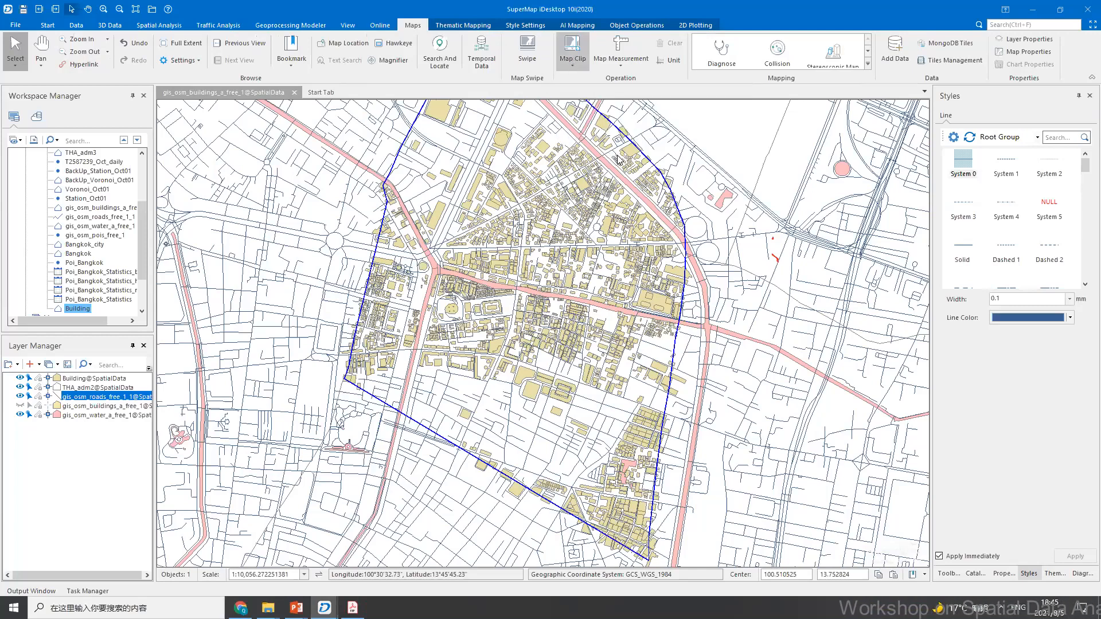
{"action": "left_click", "coordinate": [616, 154]}
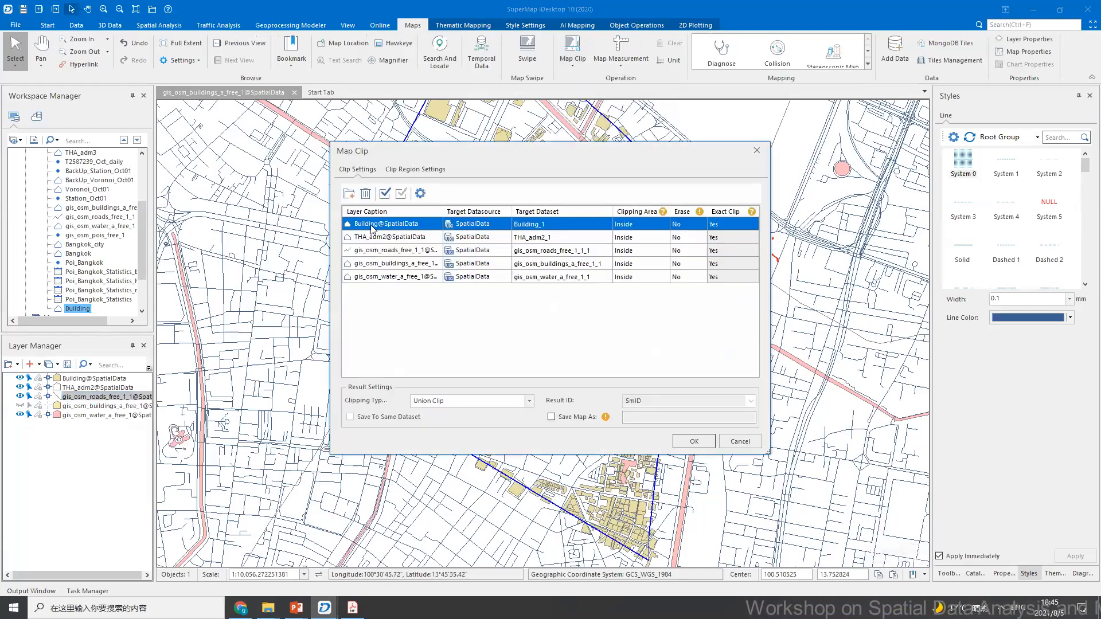
{"action": "left_click", "coordinate": [365, 195]}
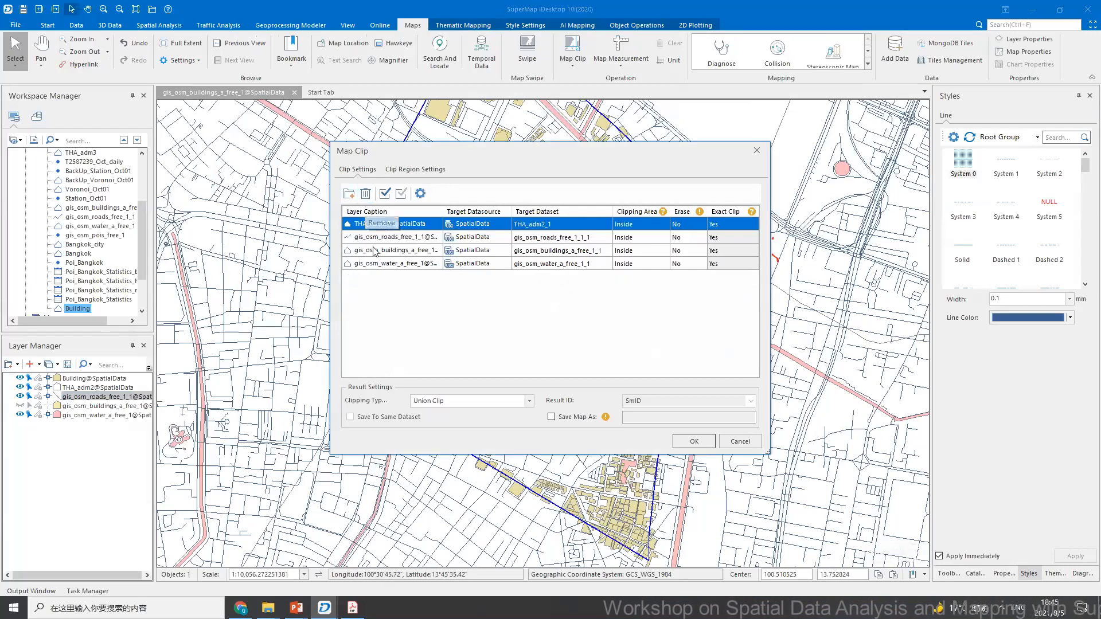
{"action": "left_click", "coordinate": [365, 193]}
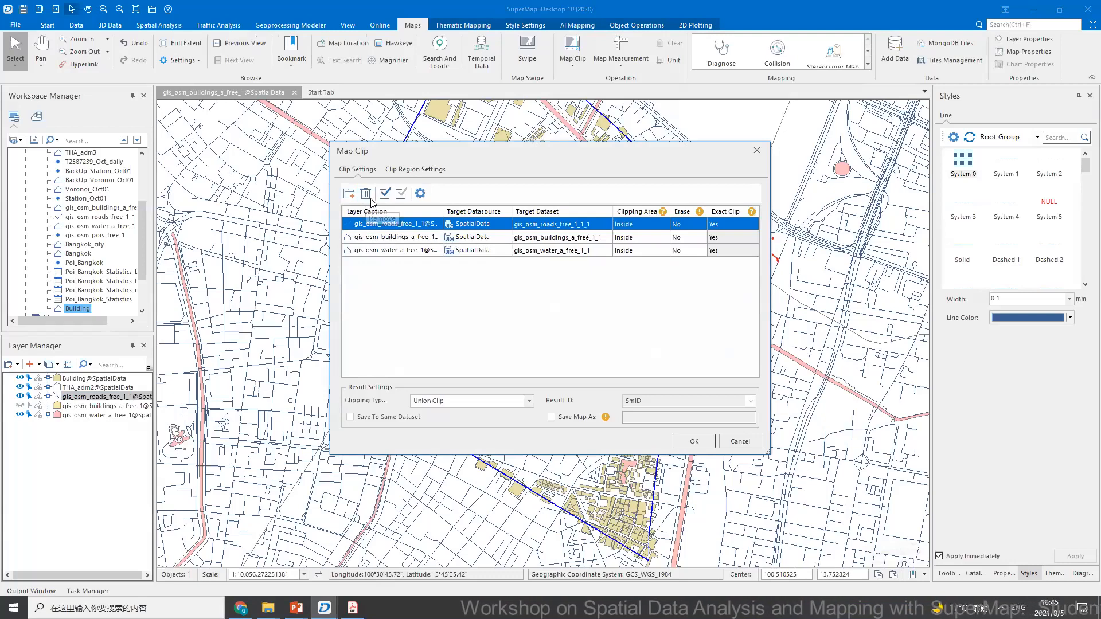
{"action": "left_click", "coordinate": [393, 236]}
{"action": "left_click", "coordinate": [365, 193]}
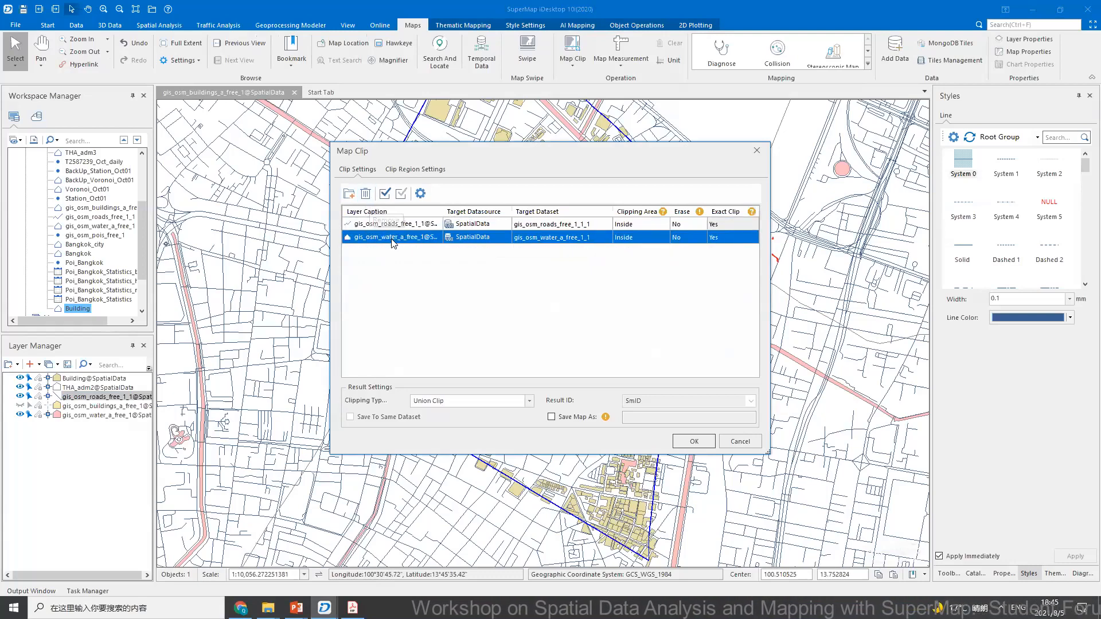
- Name the clip's target datasets Road for the OSM roads and Water for the OSM water, and run the clip
{"action": "left_click", "coordinate": [606, 223]}
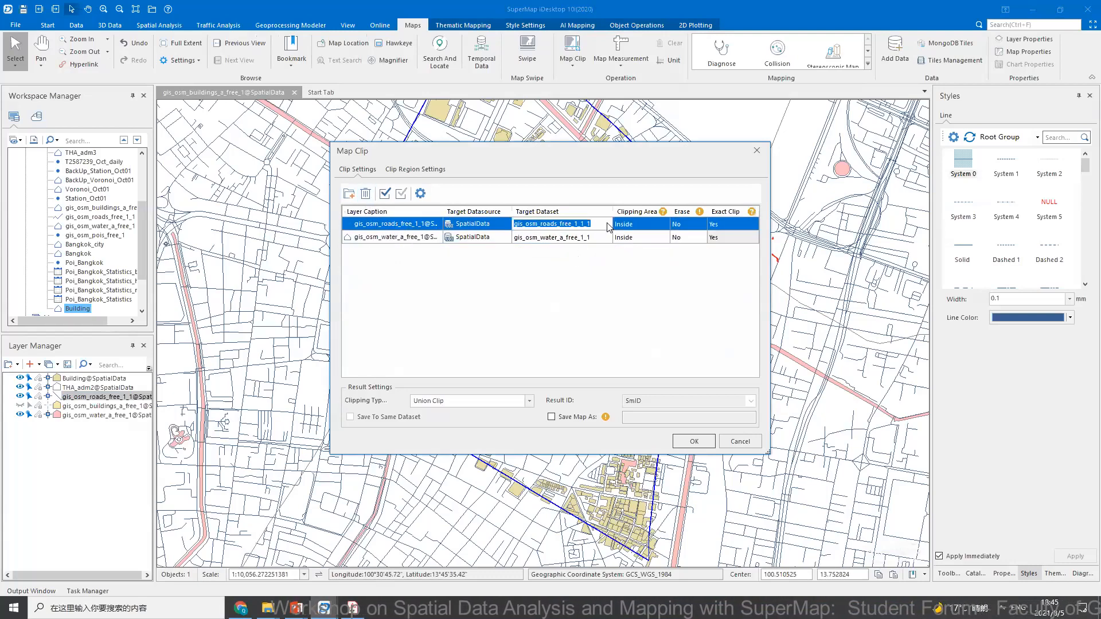
{"action": "type", "text": "Road"}
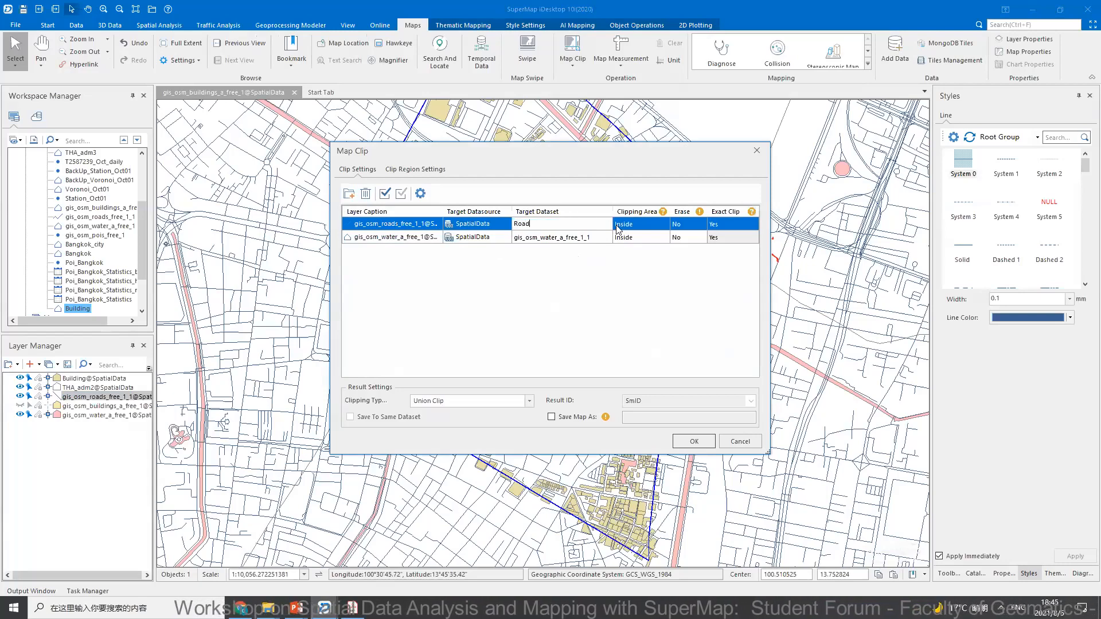
{"action": "left_click", "coordinate": [592, 236]}
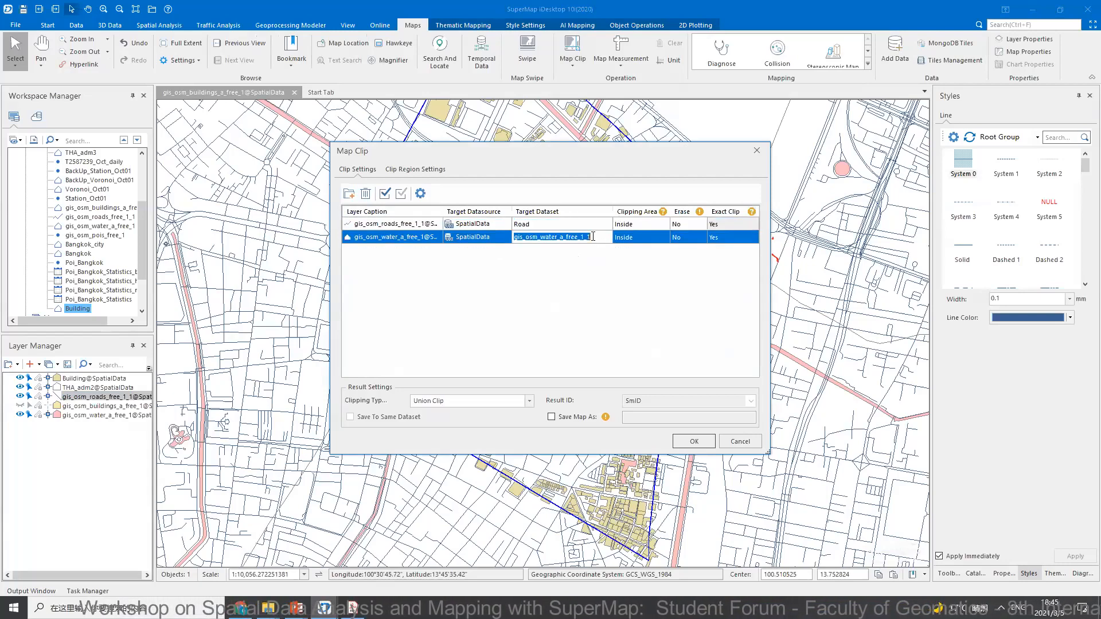
{"action": "type", "text": "A"}
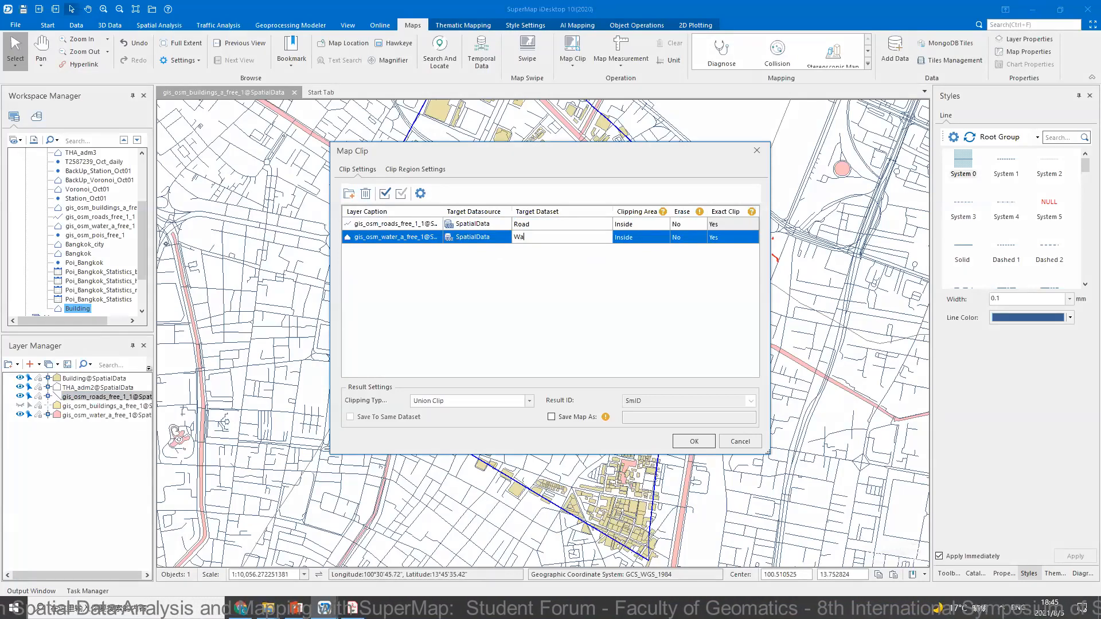
{"action": "type", "text": "ater"}
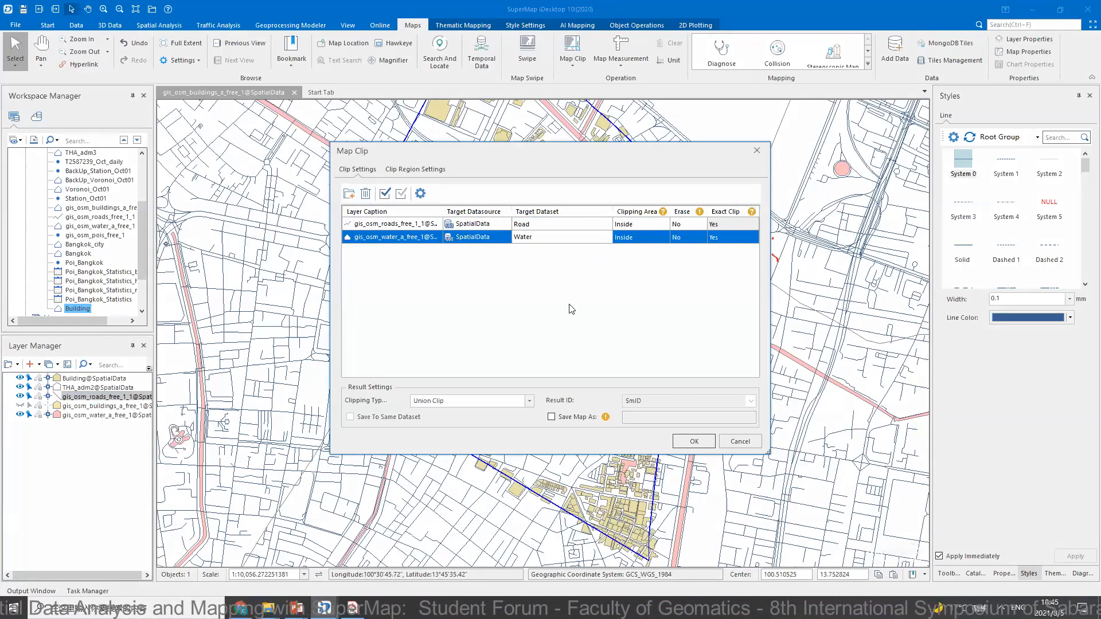
{"action": "left_click", "coordinate": [694, 439]}
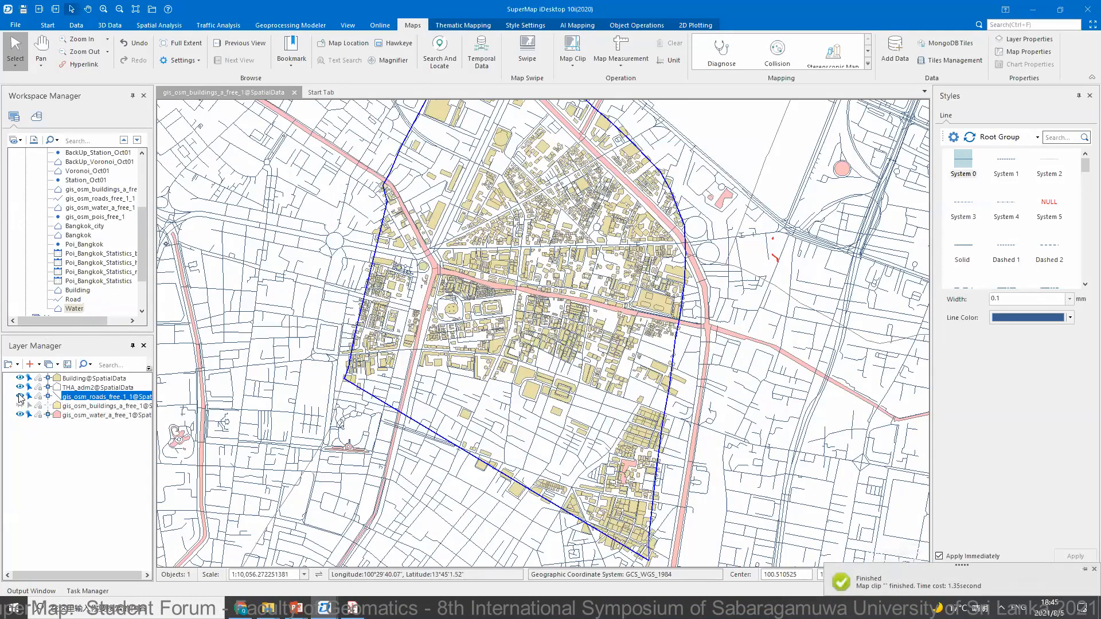
- Add the clipped Road and Water datasets to the current map in place of the OSM roads and water layers
{"action": "left_click", "coordinate": [73, 299]}
{"action": "right_click", "coordinate": [73, 300]}
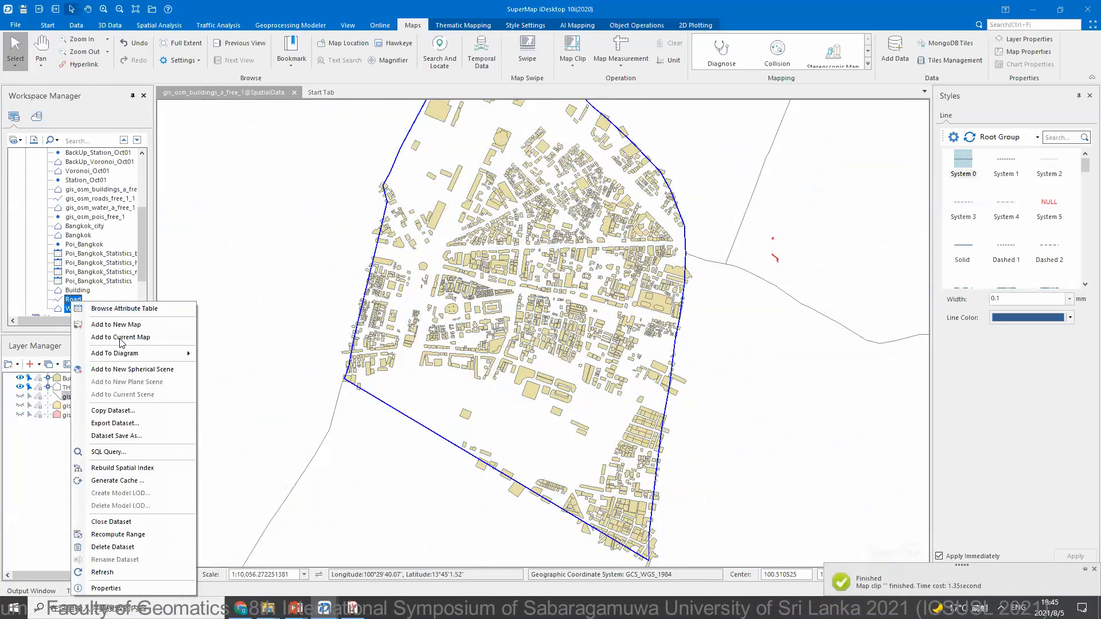
{"action": "left_click", "coordinate": [120, 337]}
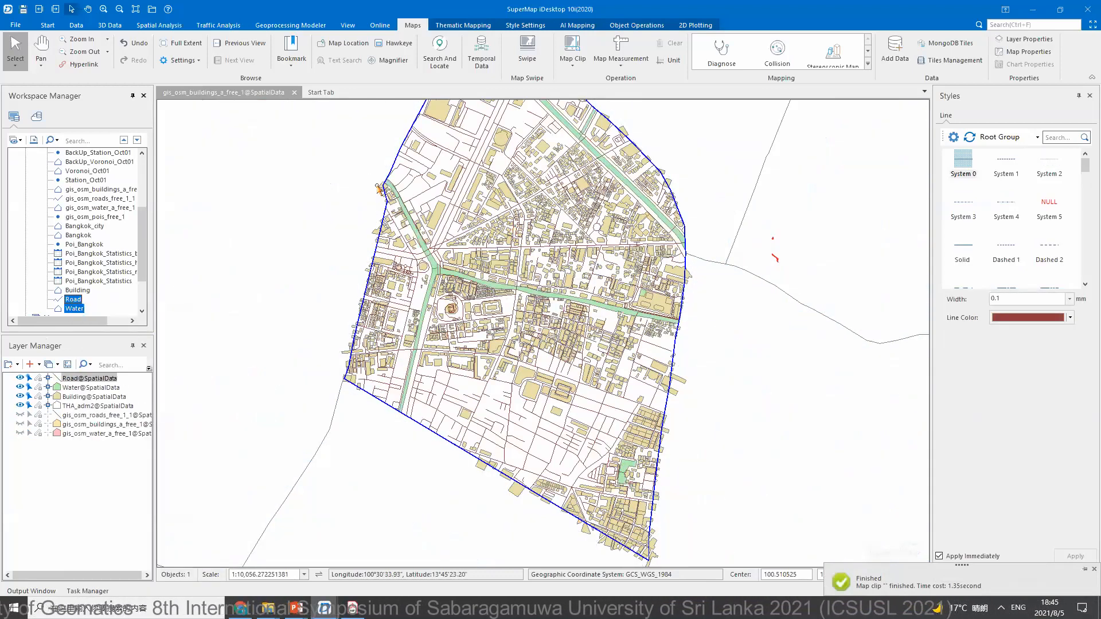
- Examine the clipped roads and water alongside the buildings within the district, and hide the THA_adm2 layer
{"action": "scroll", "coordinate": [307, 206], "scroll_direction": "up", "scroll_amount": 2}
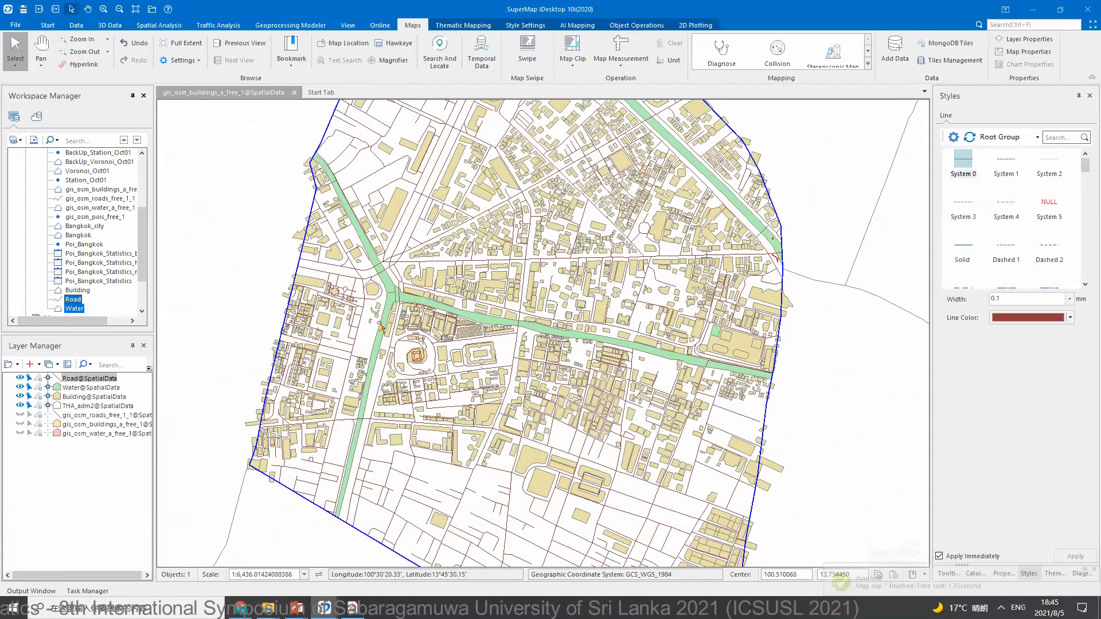
{"action": "scroll", "coordinate": [335, 303], "scroll_direction": "up", "scroll_amount": 5}
{"action": "scroll", "coordinate": [393, 234], "scroll_direction": "down", "scroll_amount": 3}
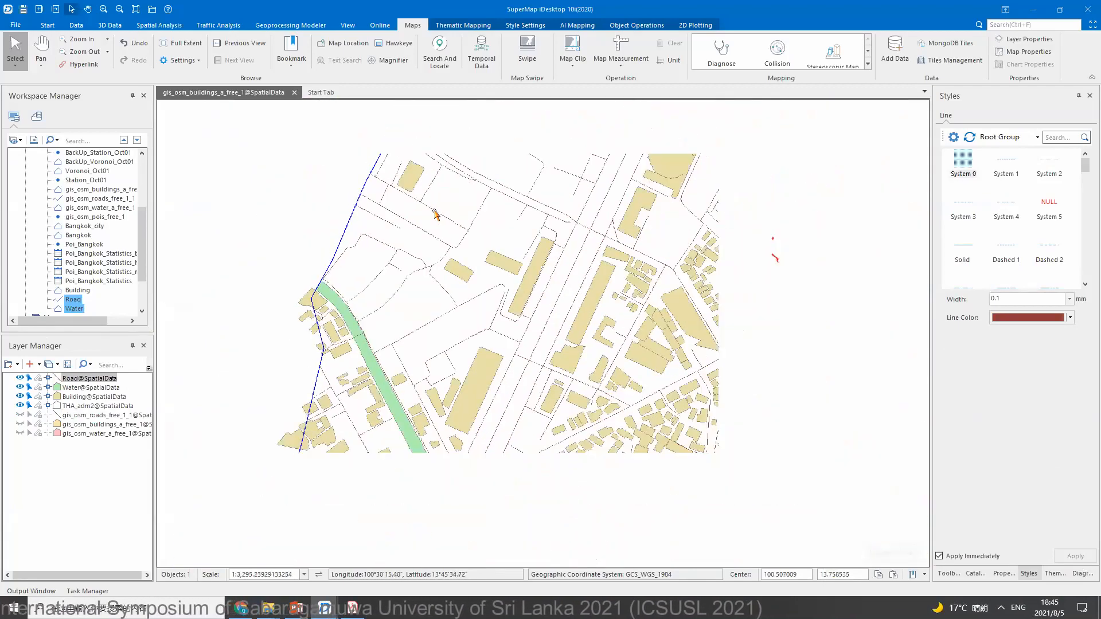
{"action": "scroll", "coordinate": [527, 258], "scroll_direction": "down", "scroll_amount": 4}
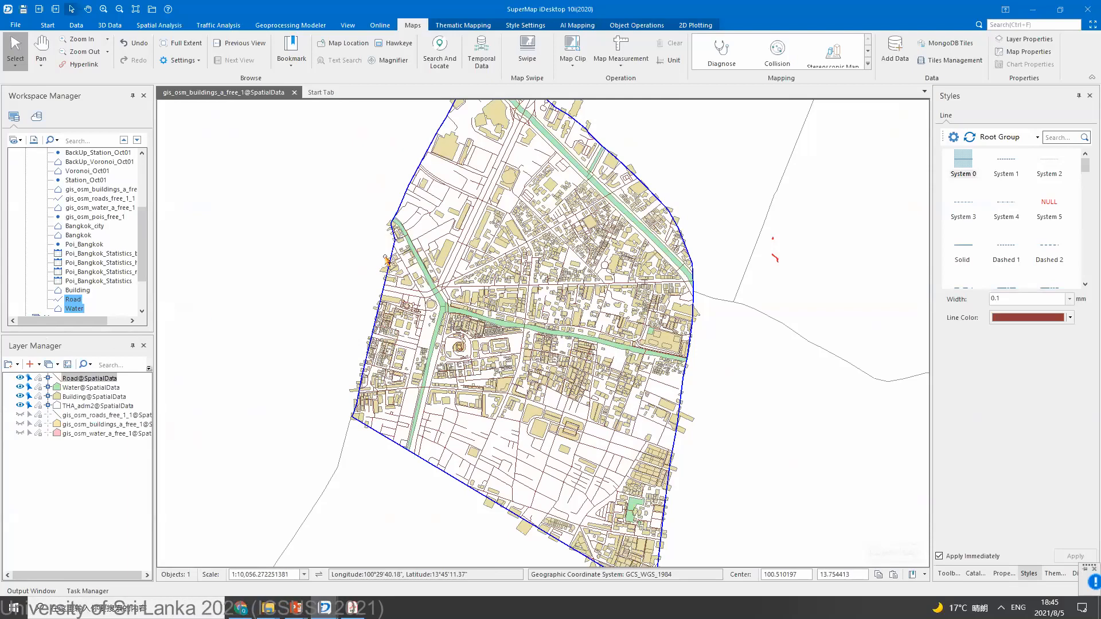
{"action": "scroll", "coordinate": [483, 303], "scroll_direction": "up", "scroll_amount": 1}
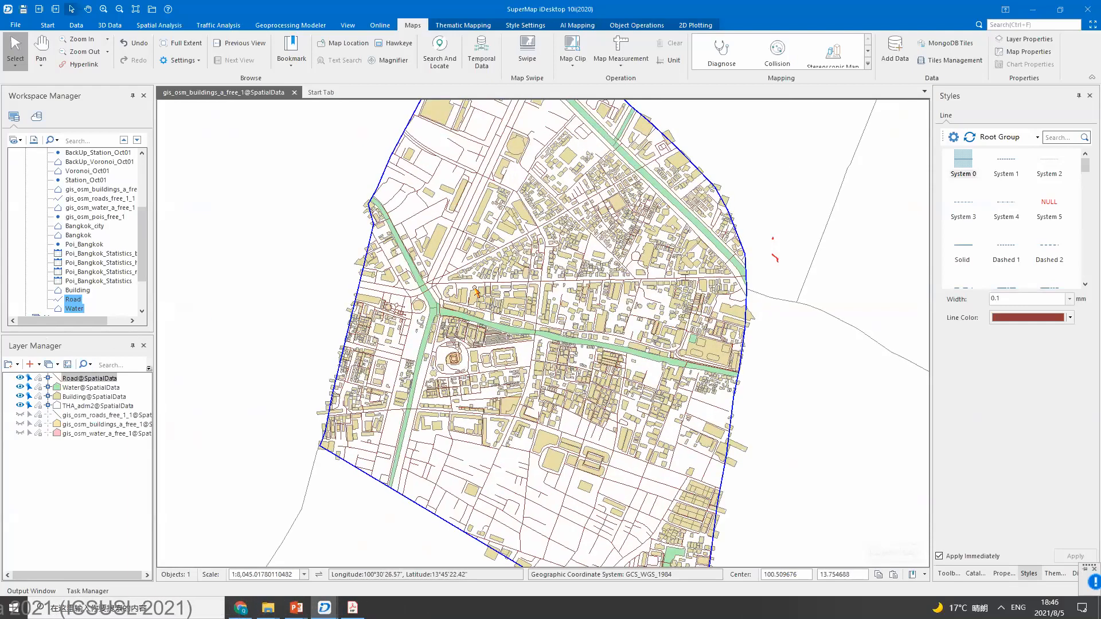
{"action": "left_click_drag", "start_coordinate": [521, 321], "coordinate": [463, 297]}
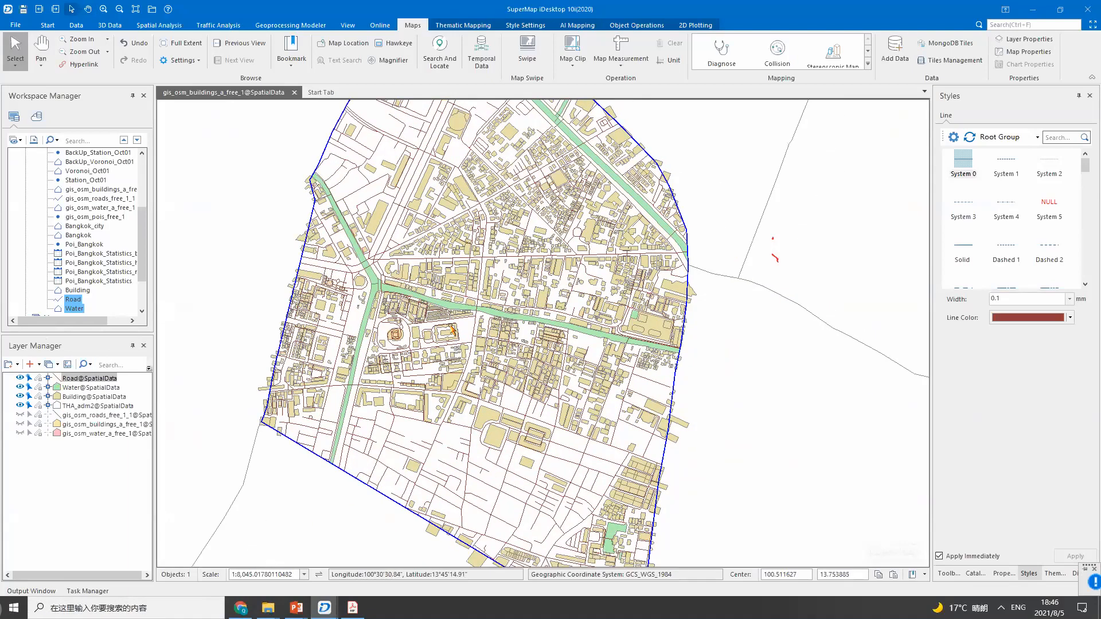
{"action": "left_click_drag", "start_coordinate": [257, 304], "coordinate": [262, 309]}
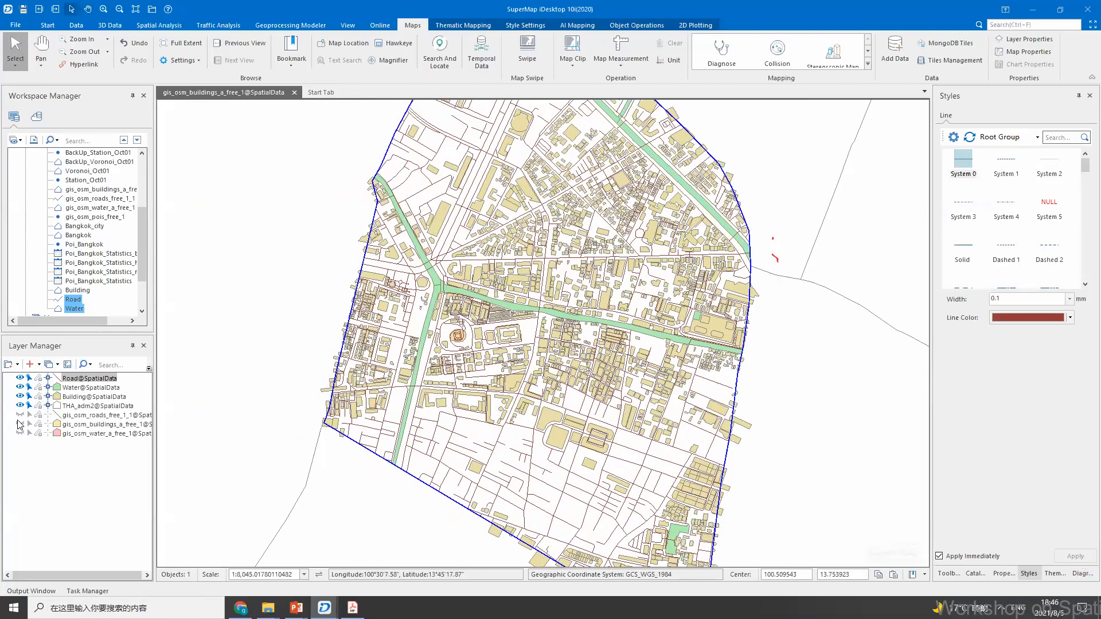
{"action": "left_click", "coordinate": [20, 405]}
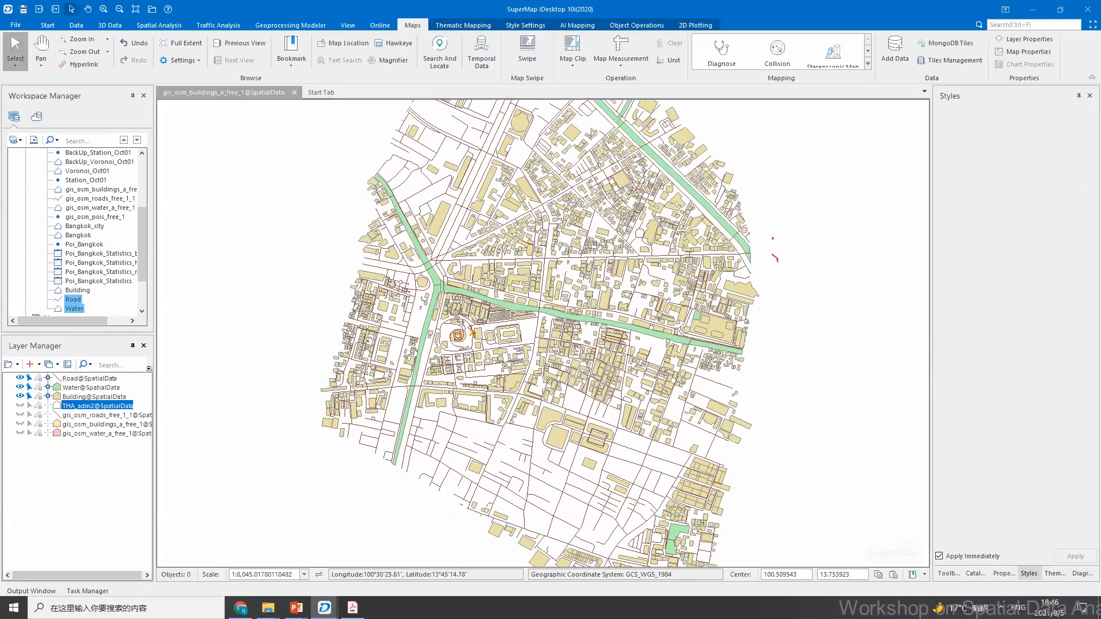
{"action": "scroll", "coordinate": [471, 331], "scroll_direction": "down", "scroll_amount": 1}
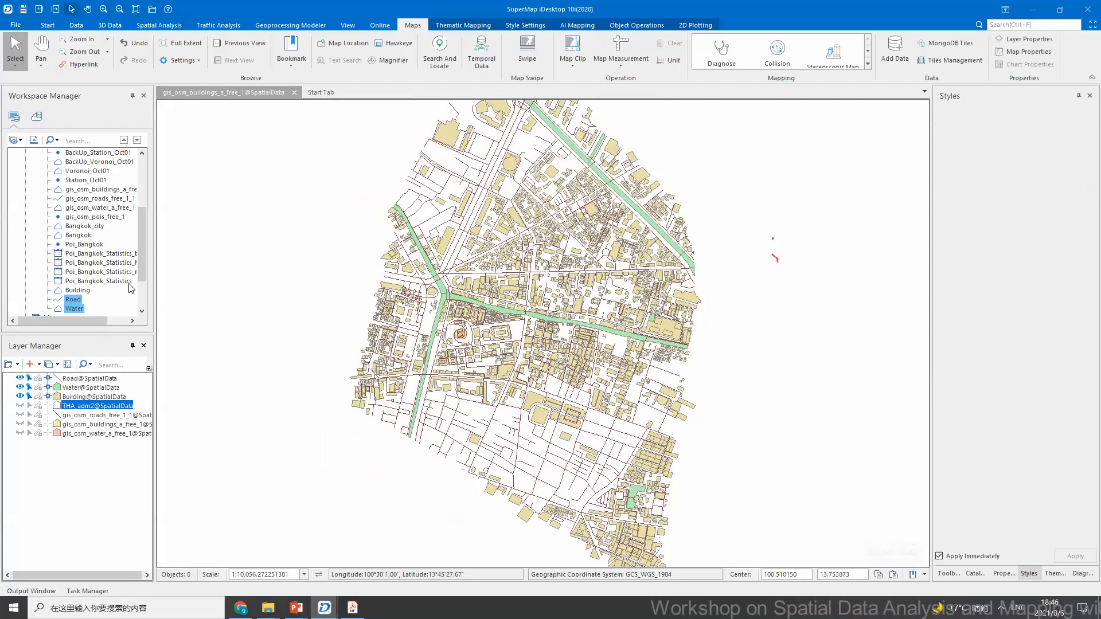
- Add the Building, Road and Water datasets to a new spherical scene and bring the Building layer into view
{"action": "left_click", "coordinate": [78, 290], "text": "ctrl"}
{"action": "right_click", "coordinate": [75, 301]}
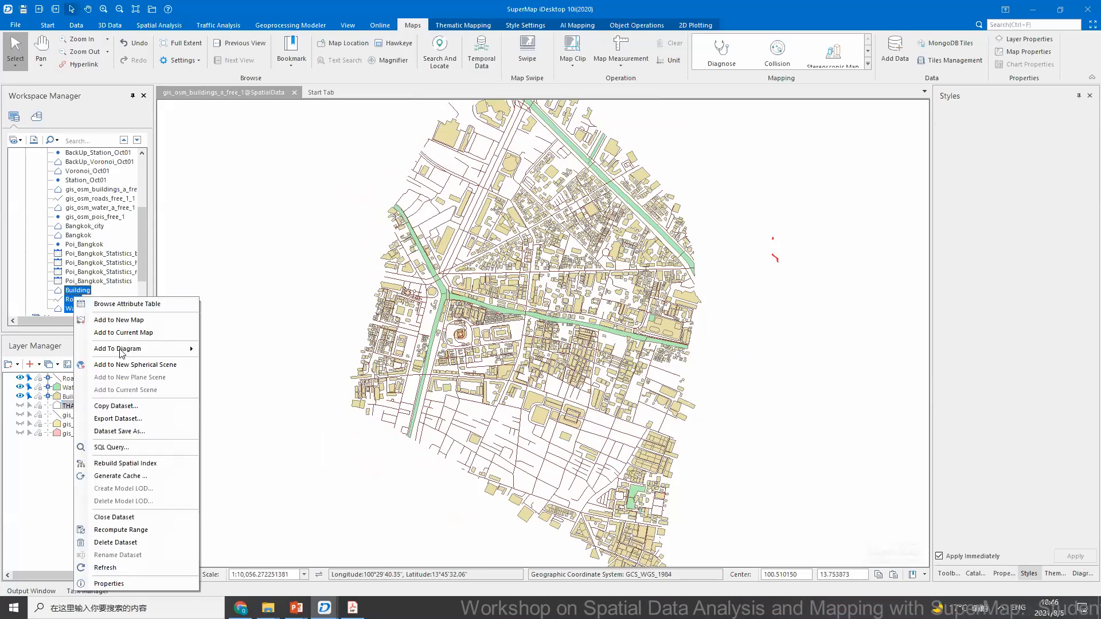
{"action": "left_click", "coordinate": [147, 368]}
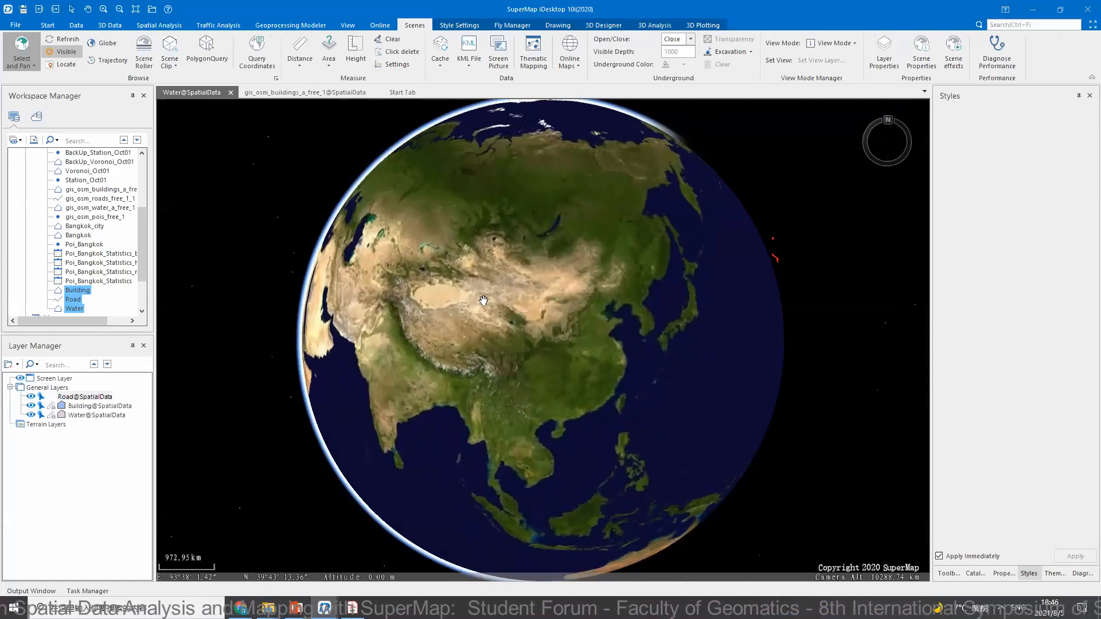
{"action": "right_click", "coordinate": [89, 410]}
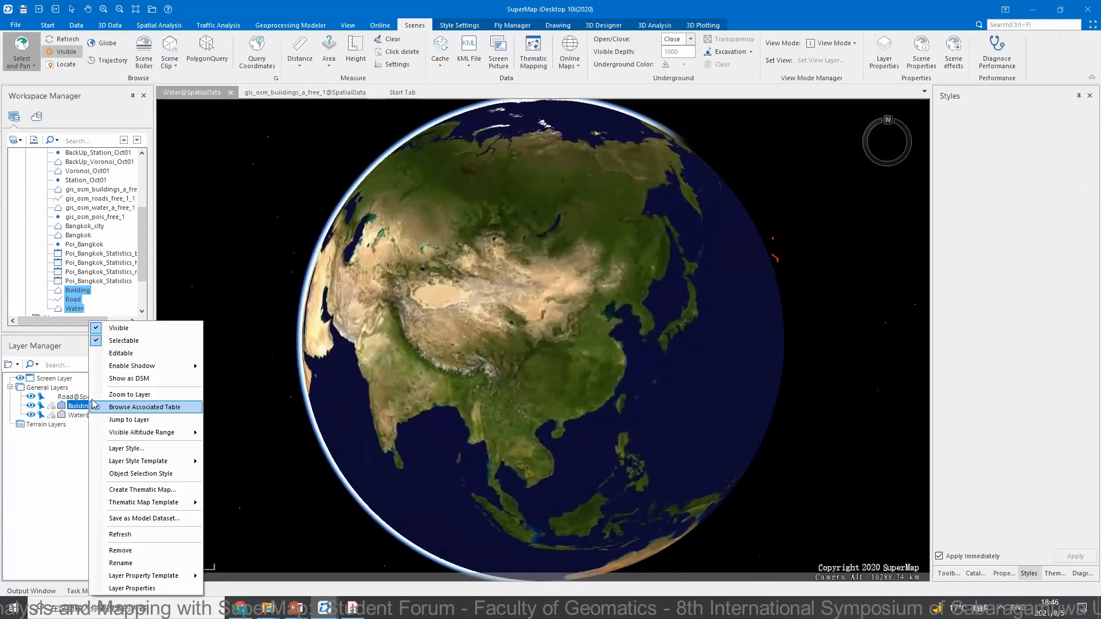
{"action": "left_click", "coordinate": [128, 428]}
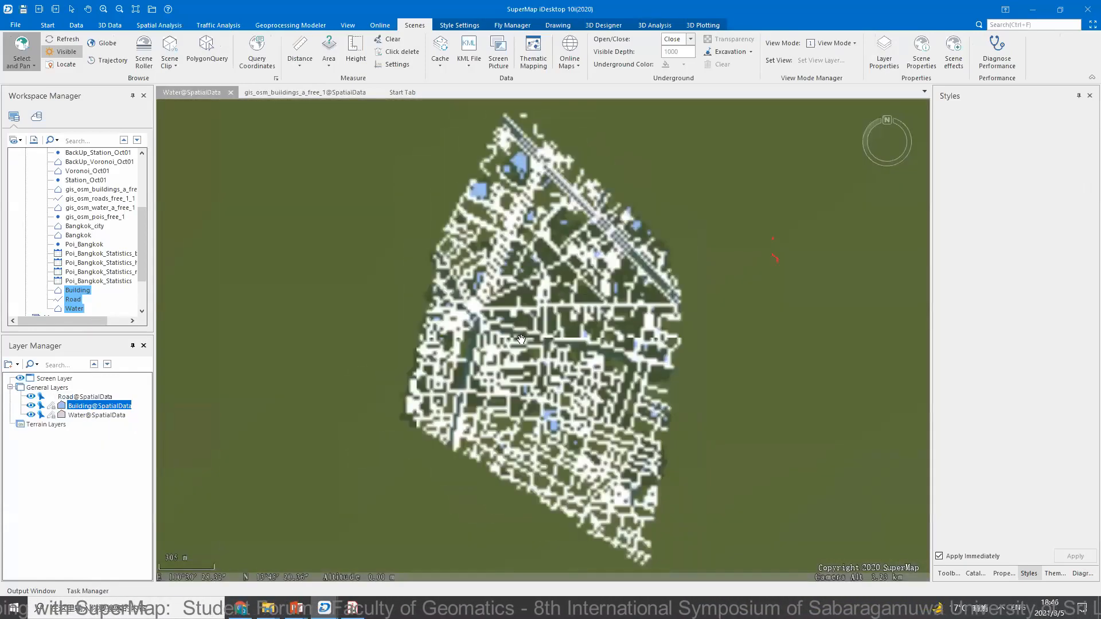
- Examine the district's building footprints, roads and water in the spherical scene from above and from a tilted view
{"action": "scroll", "coordinate": [521, 339], "scroll_direction": "up", "scroll_amount": 2}
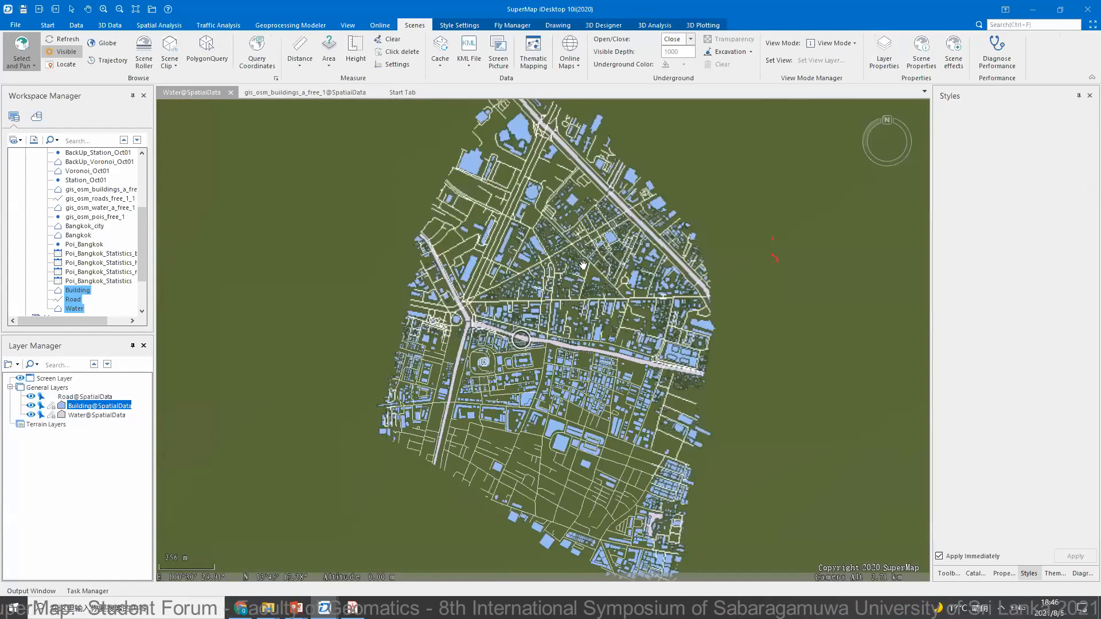
{"action": "scroll", "coordinate": [665, 425], "scroll_direction": "up", "scroll_amount": 1}
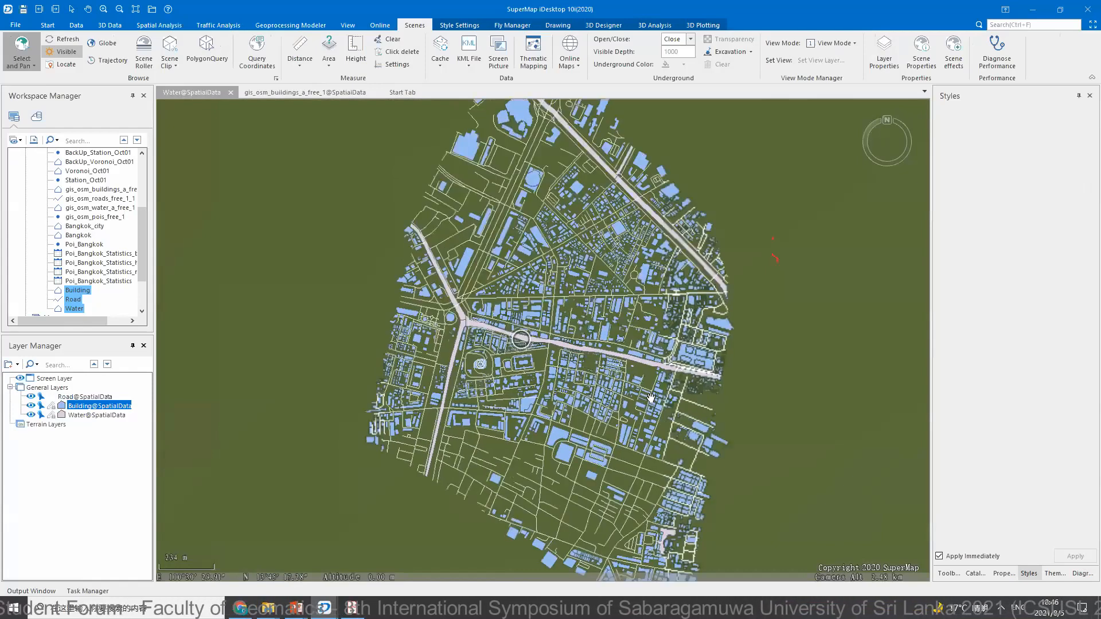
{"action": "scroll", "coordinate": [648, 386], "scroll_direction": "up", "scroll_amount": 1}
{"action": "left_click_drag", "start_coordinate": [634, 376], "coordinate": [630, 307]}
{"action": "scroll", "coordinate": [626, 361], "scroll_direction": "down", "scroll_amount": 3}
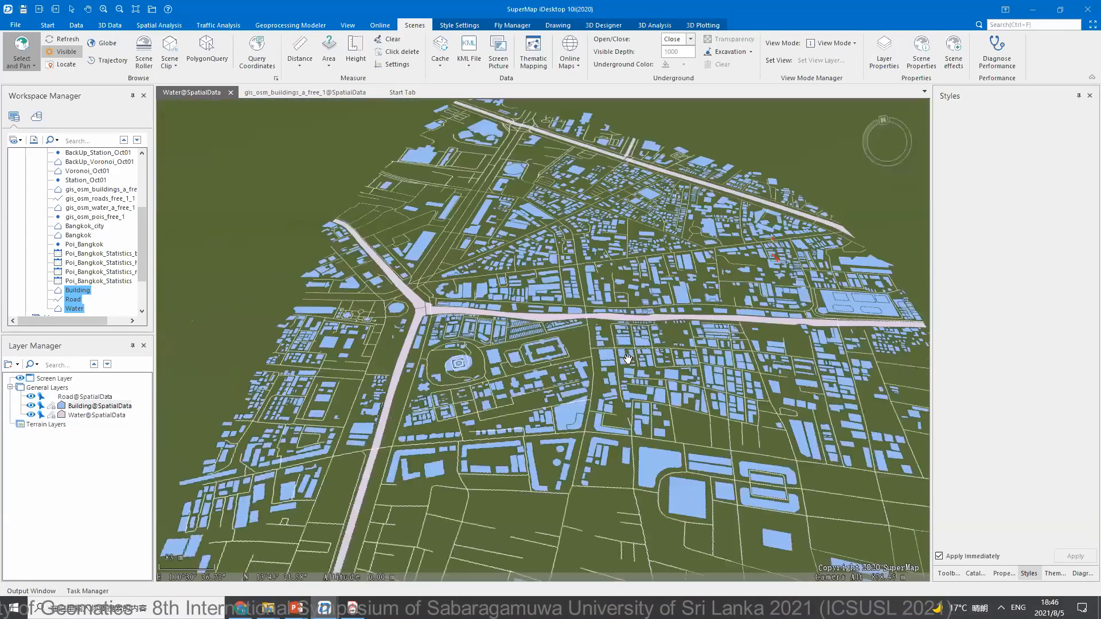
{"action": "scroll", "coordinate": [608, 341], "scroll_direction": "up", "scroll_amount": 1}
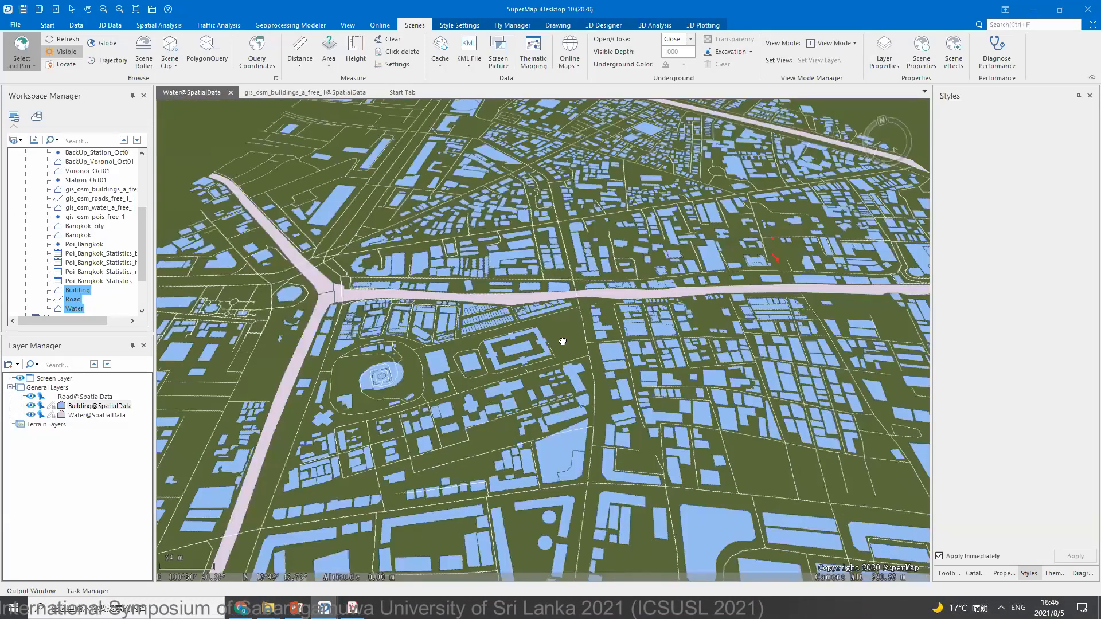
{"action": "scroll", "coordinate": [563, 342], "scroll_direction": "down", "scroll_amount": 1}
{"action": "scroll", "coordinate": [570, 287], "scroll_direction": "down", "scroll_amount": 1}
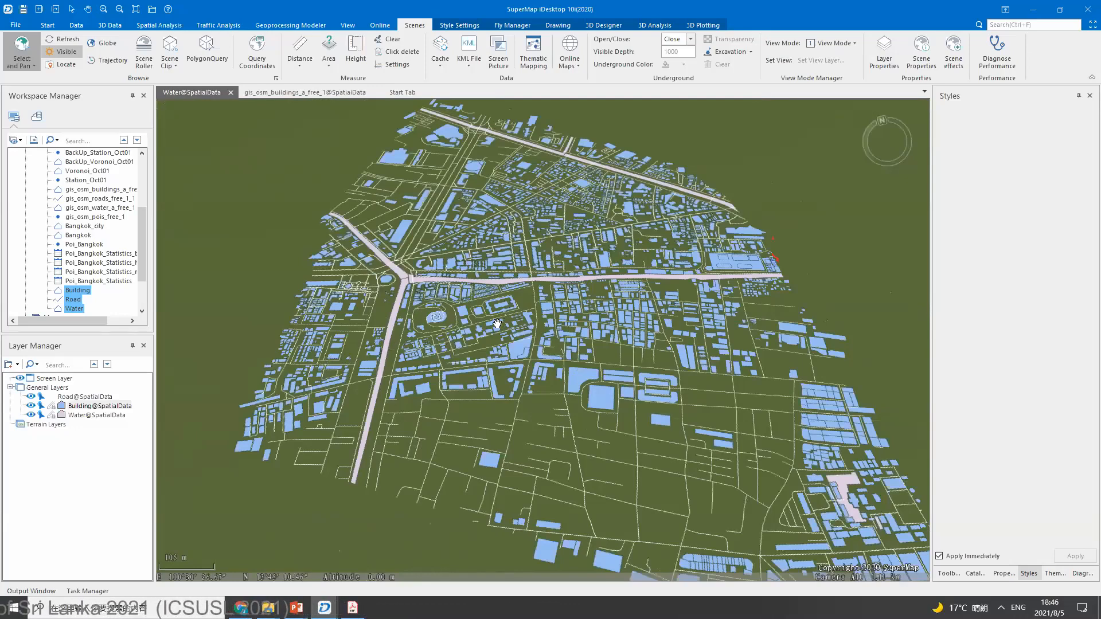
{"action": "left_click_drag", "start_coordinate": [176, 450], "coordinate": [156, 448]}
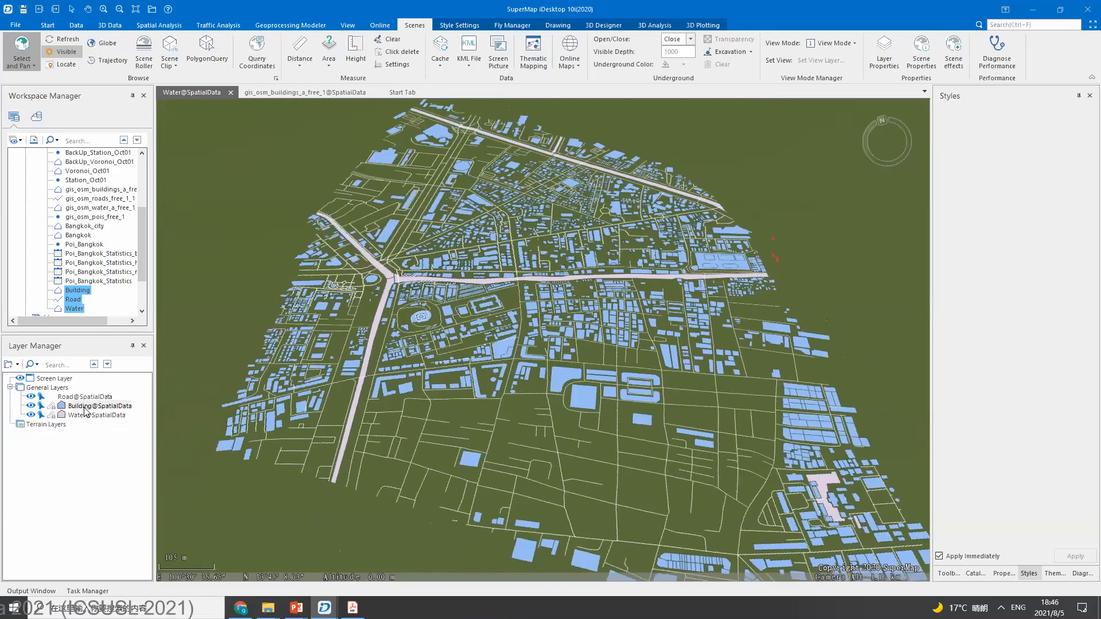
- Extrude the Building layer in the scene with a relative altitude mode, a height of 100 and the Fill fill mode
{"action": "left_click", "coordinate": [86, 407]}
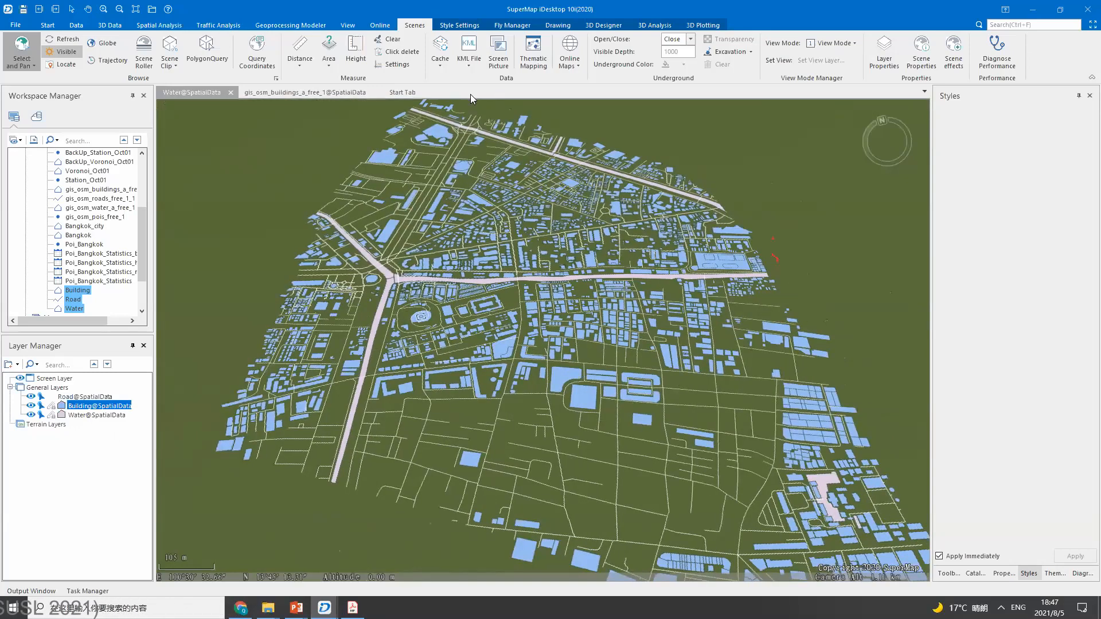
{"action": "left_click", "coordinate": [459, 25]}
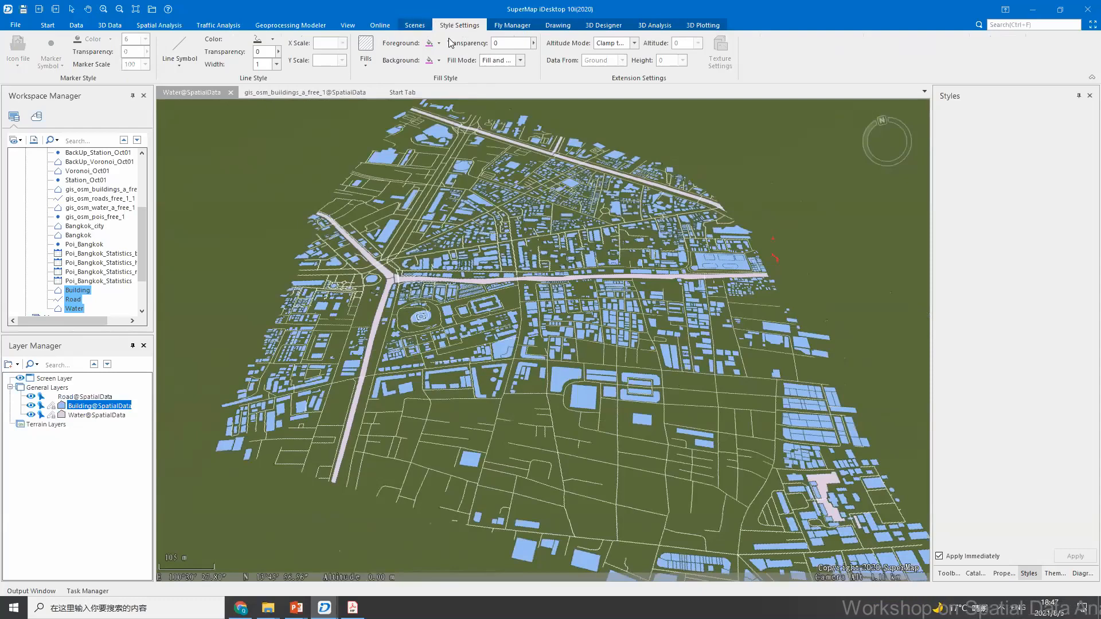
{"action": "left_click", "coordinate": [414, 25]}
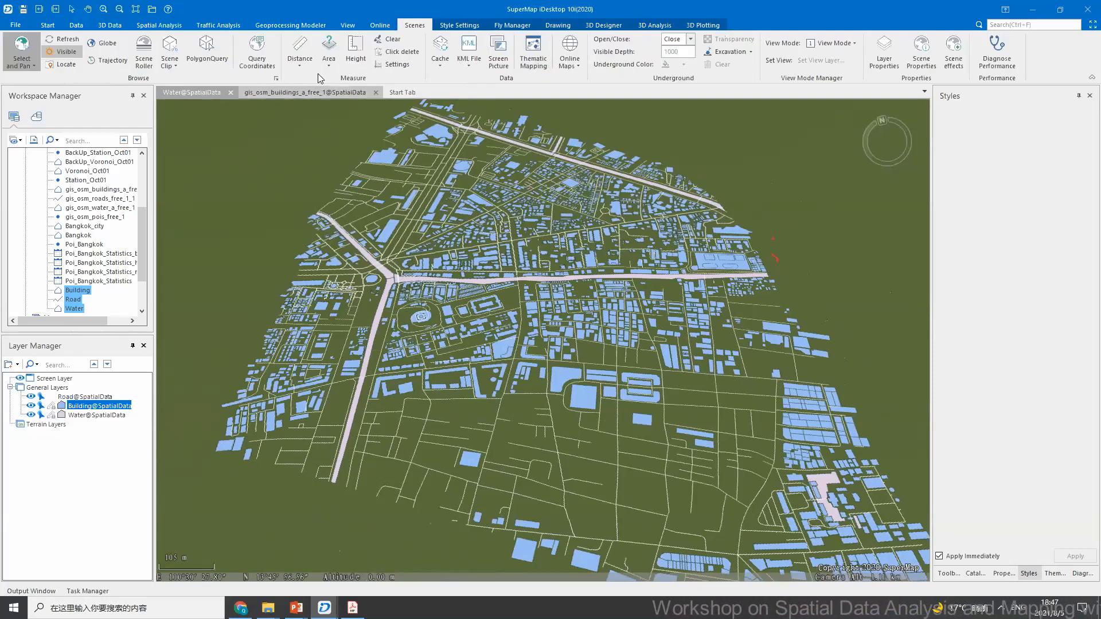
{"action": "left_click", "coordinate": [459, 25]}
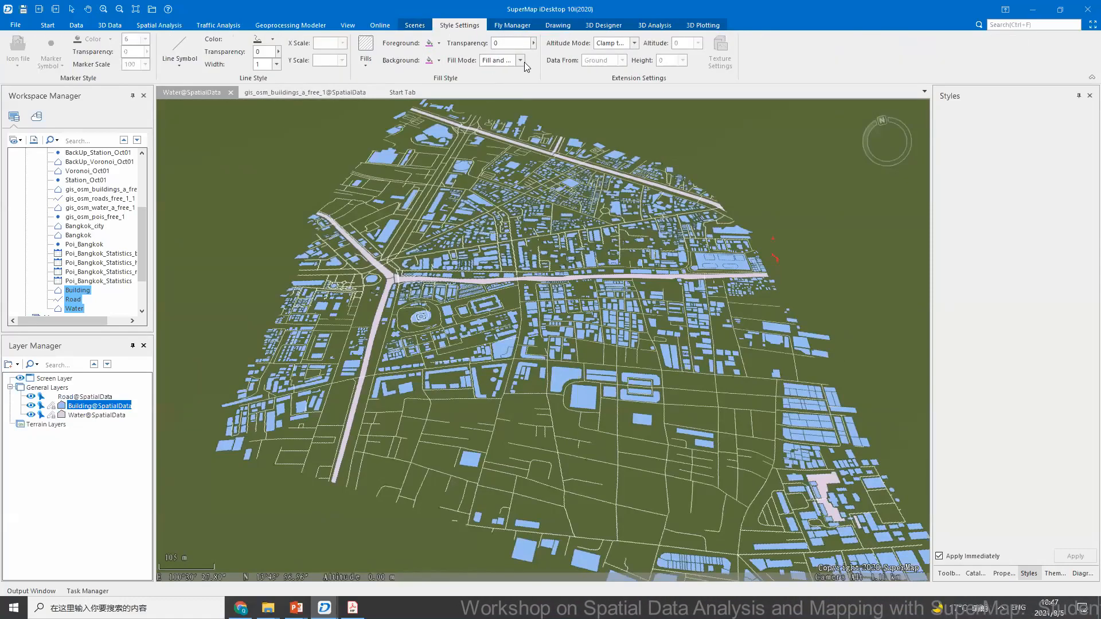
{"action": "left_click", "coordinate": [512, 25]}
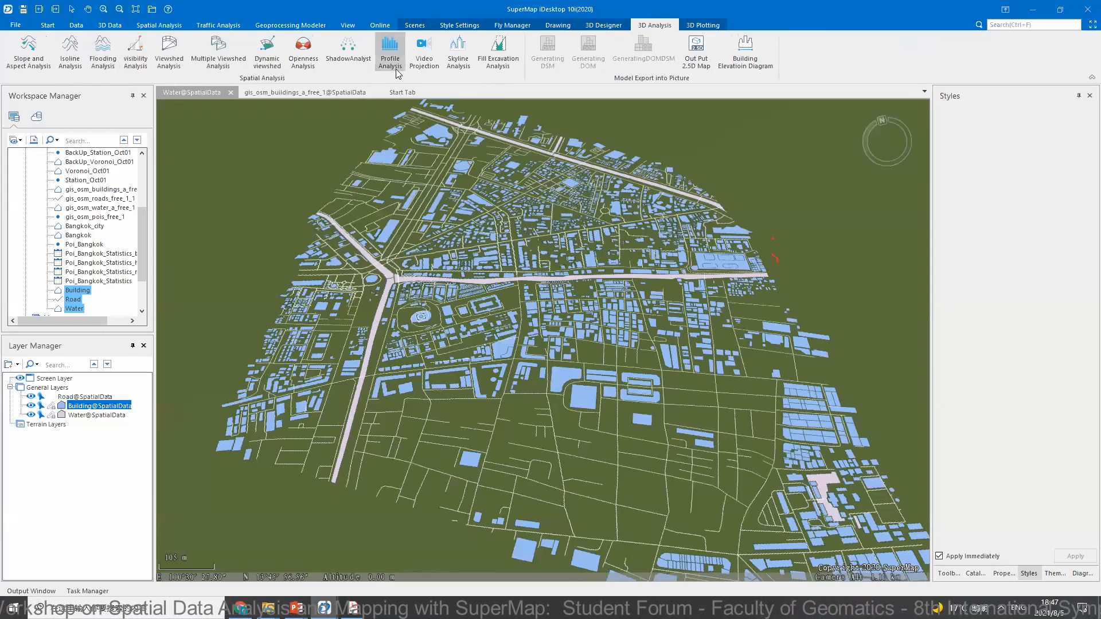
{"action": "left_click", "coordinate": [459, 25]}
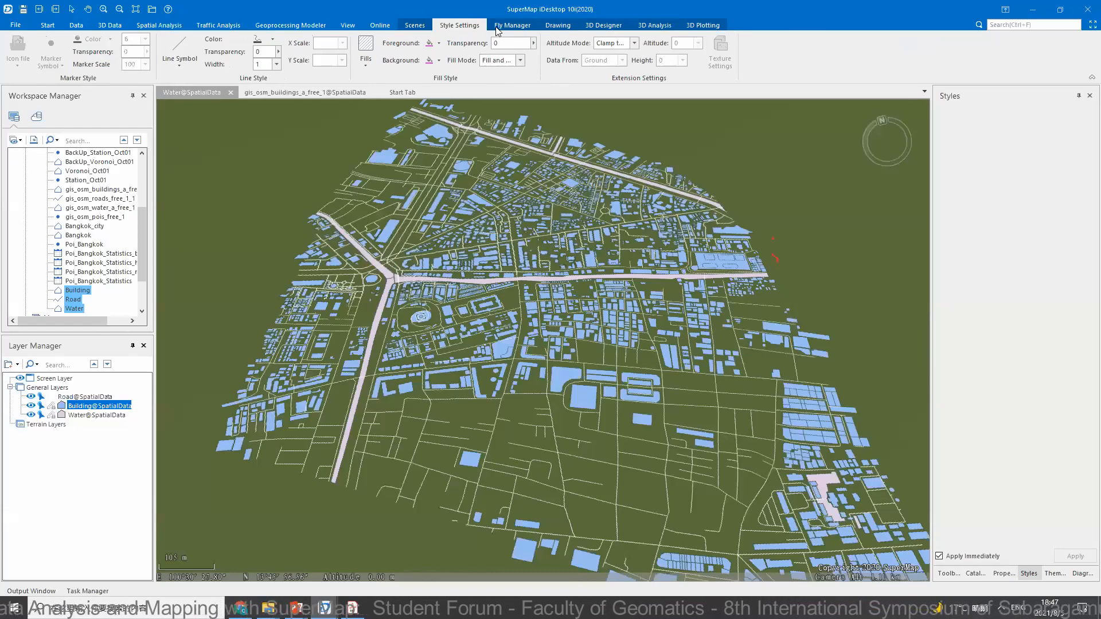
{"action": "left_click", "coordinate": [634, 43]}
{"action": "left_click", "coordinate": [625, 71]}
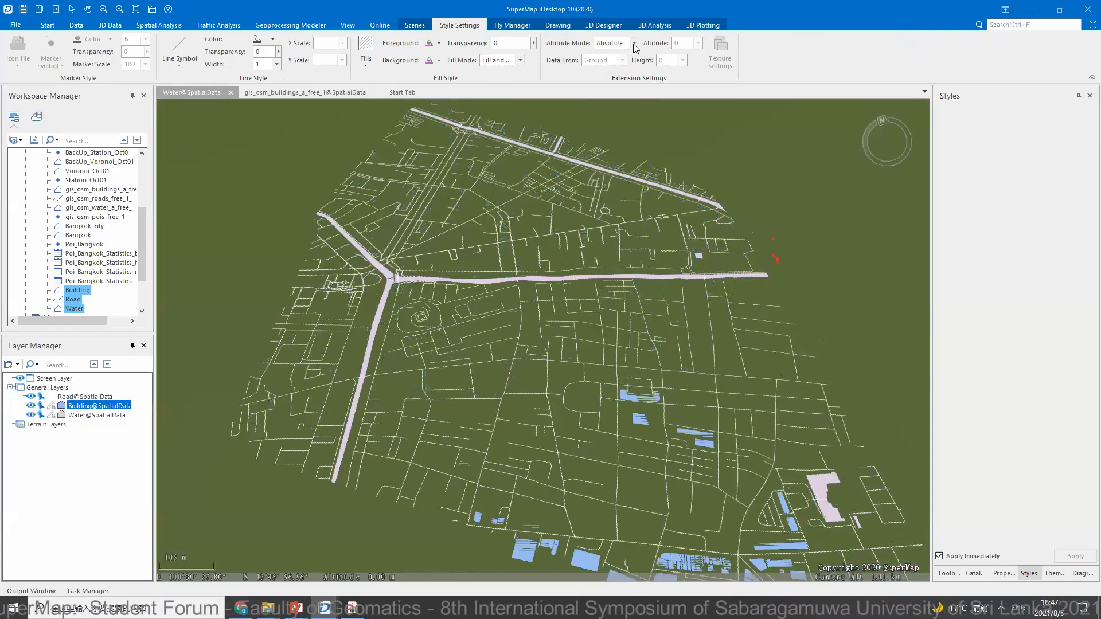
{"action": "left_click", "coordinate": [634, 43]}
{"action": "left_click", "coordinate": [619, 62]}
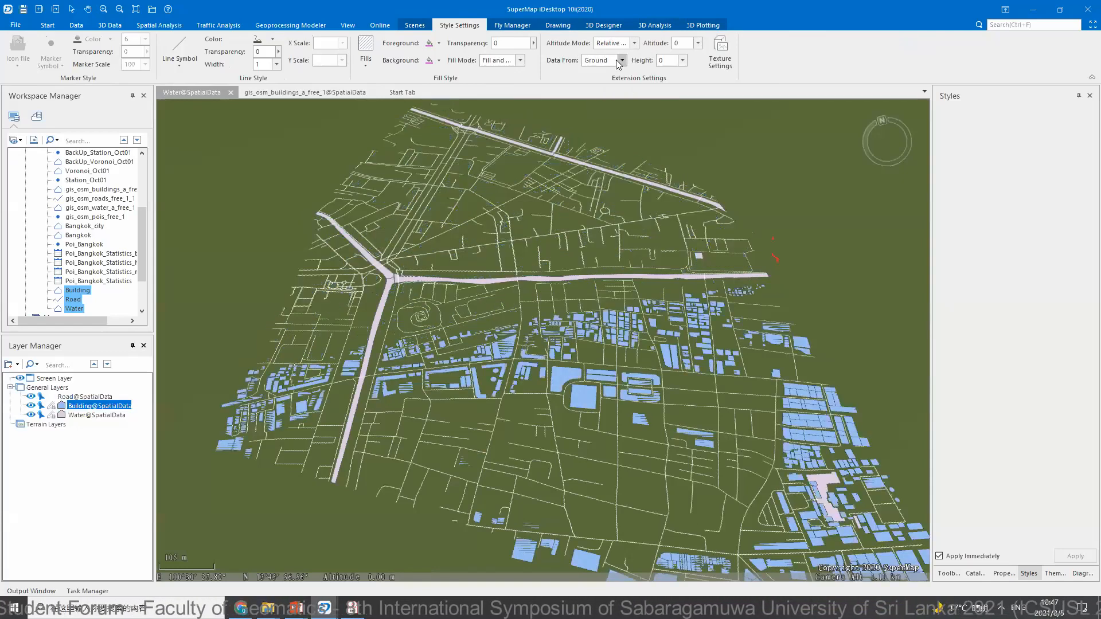
{"action": "double_click", "coordinate": [668, 60]}
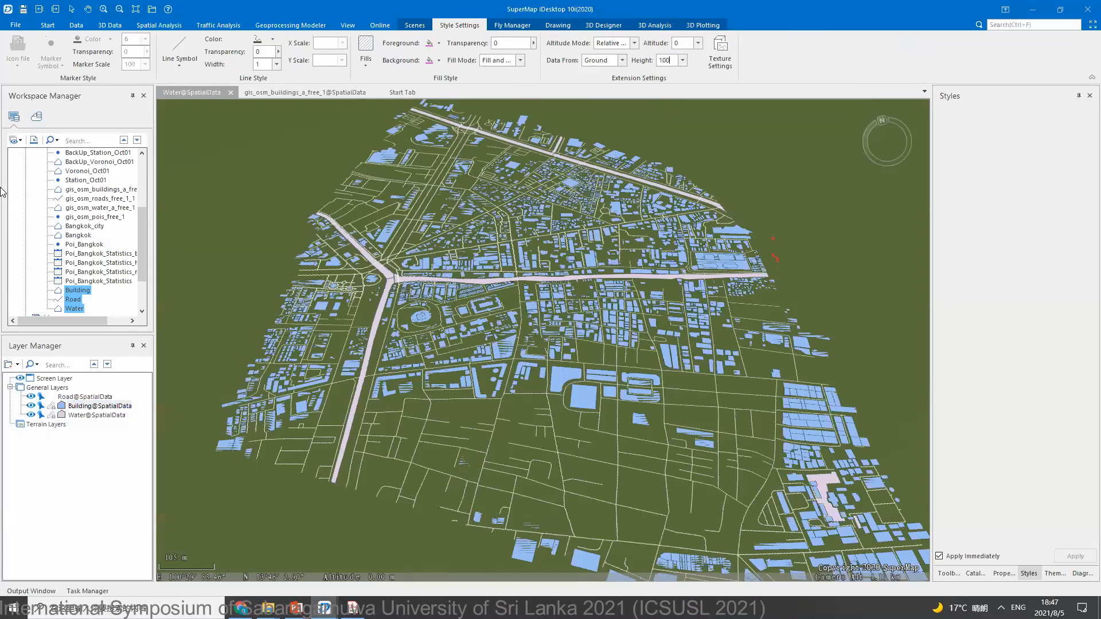
{"action": "key", "text": "Return"}
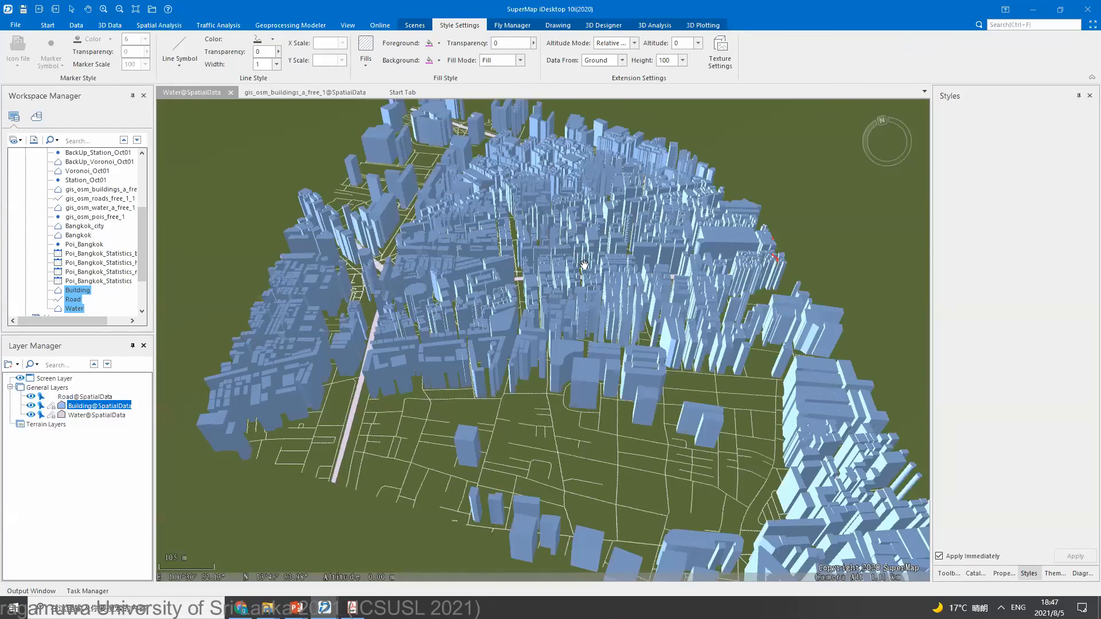
- Examine the extruded buildings in the 3D scene from several angles and distances
{"action": "left_click_drag", "start_coordinate": [644, 389], "coordinate": [592, 298]}
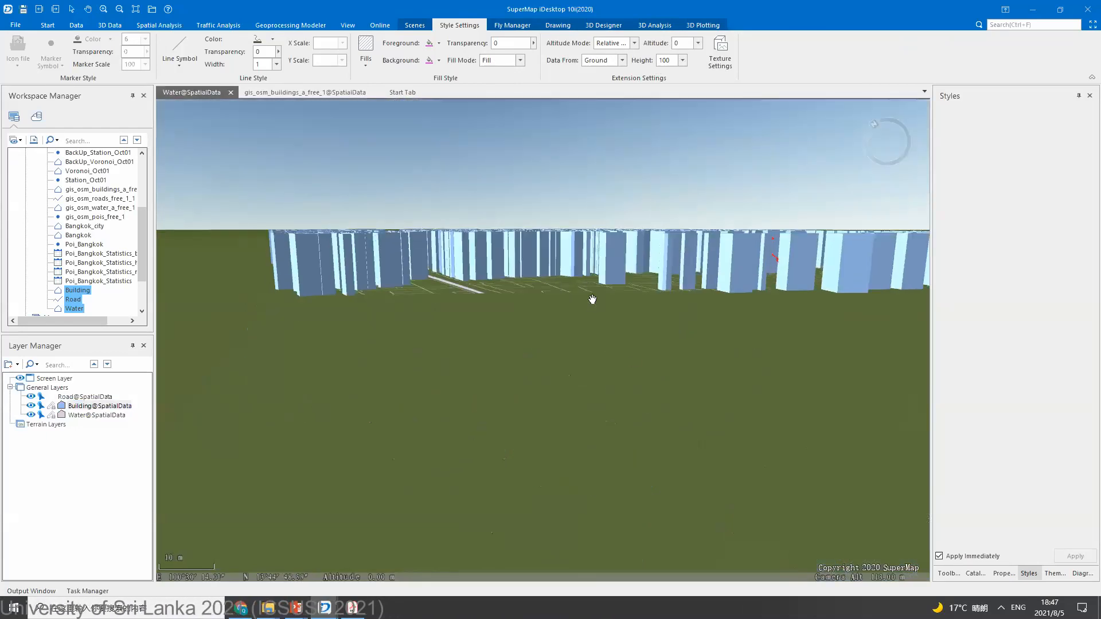
{"action": "left_click_drag", "start_coordinate": [614, 243], "coordinate": [395, 389]}
{"action": "scroll", "coordinate": [414, 356], "scroll_direction": "down", "scroll_amount": 2}
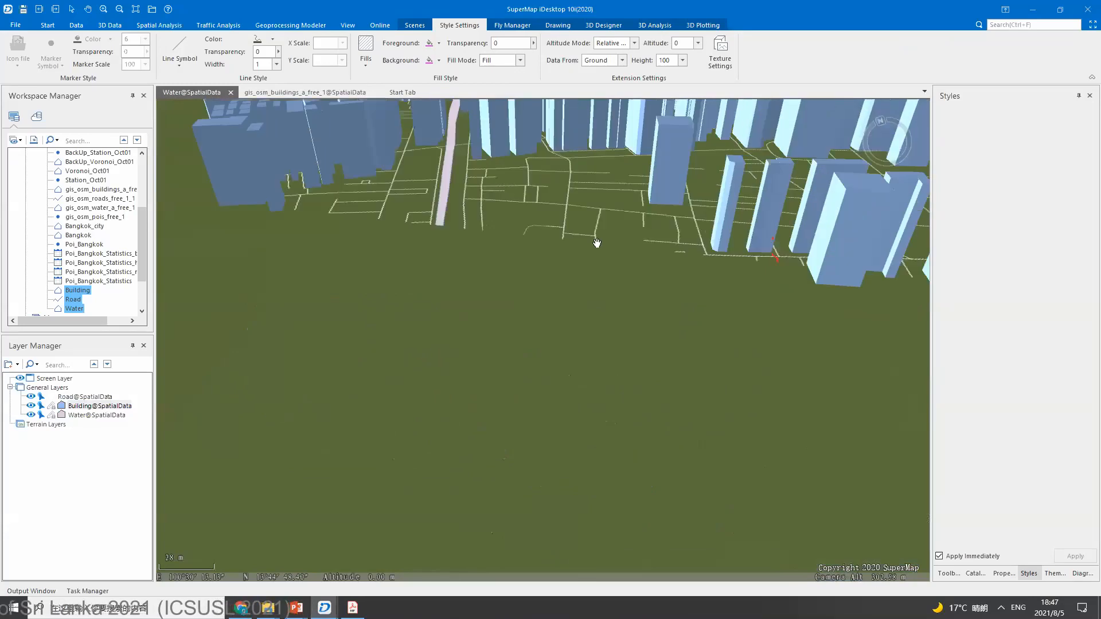
{"action": "scroll", "coordinate": [428, 356], "scroll_direction": "down", "scroll_amount": 2}
{"action": "scroll", "coordinate": [407, 323], "scroll_direction": "down", "scroll_amount": 2}
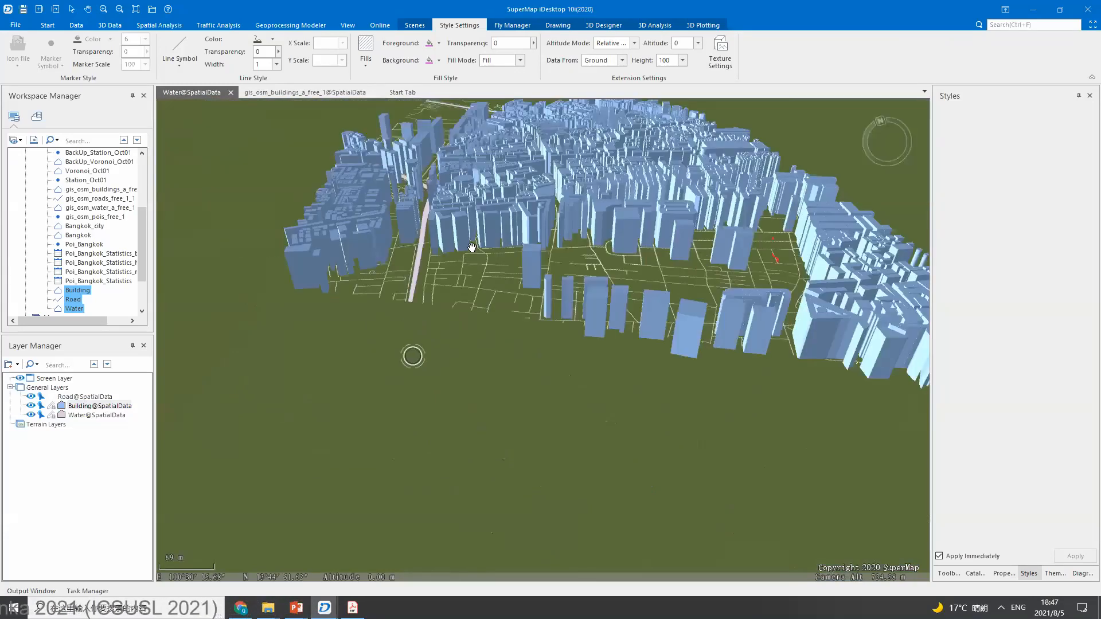
{"action": "left_click_drag", "start_coordinate": [471, 247], "coordinate": [645, 395]}
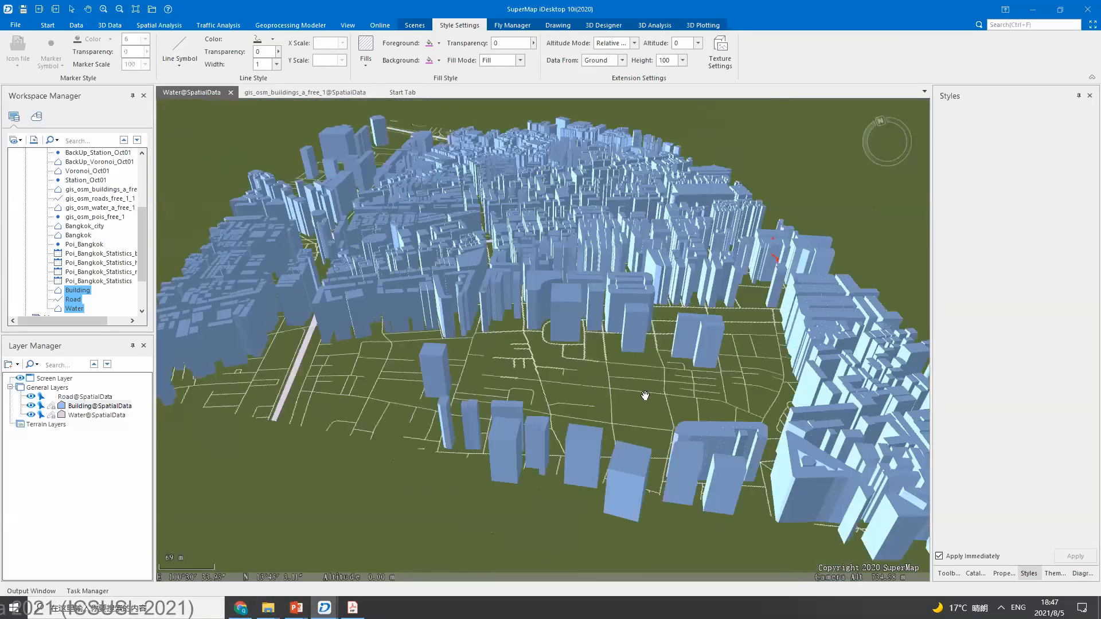
{"action": "scroll", "coordinate": [758, 390], "scroll_direction": "up", "scroll_amount": 3}
{"action": "left_click_drag", "start_coordinate": [757, 390], "coordinate": [512, 243]}
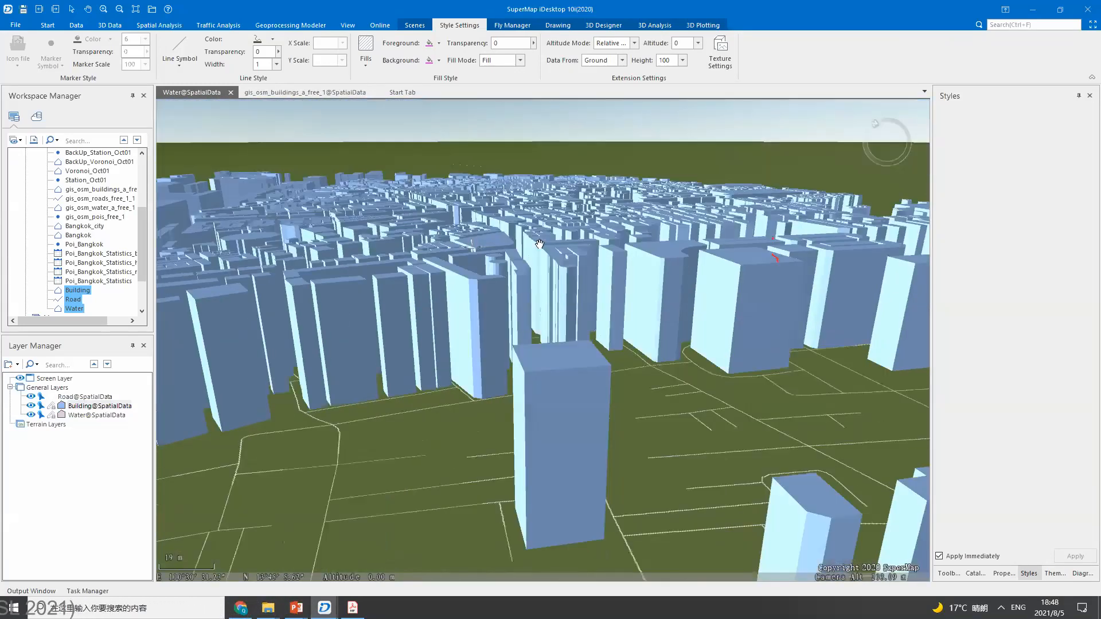
{"action": "scroll", "coordinate": [539, 243], "scroll_direction": "down", "scroll_amount": 3}
{"action": "scroll", "coordinate": [532, 259], "scroll_direction": "down", "scroll_amount": 1}
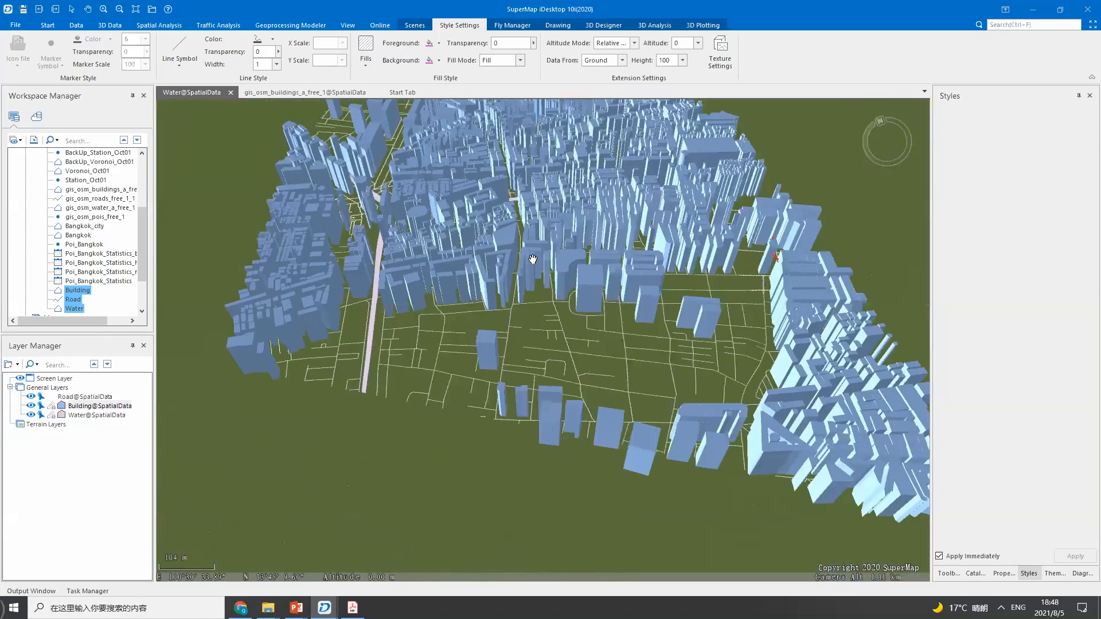
{"action": "left_click_drag", "start_coordinate": [533, 255], "coordinate": [562, 327]}
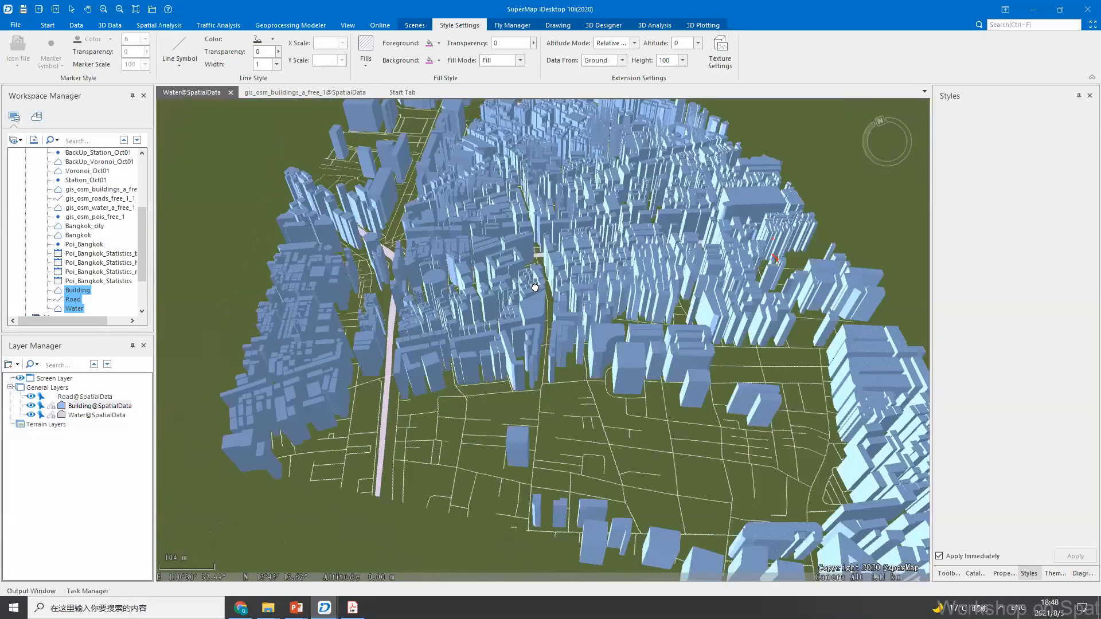
{"action": "scroll", "coordinate": [533, 283], "scroll_direction": "down", "scroll_amount": 1}
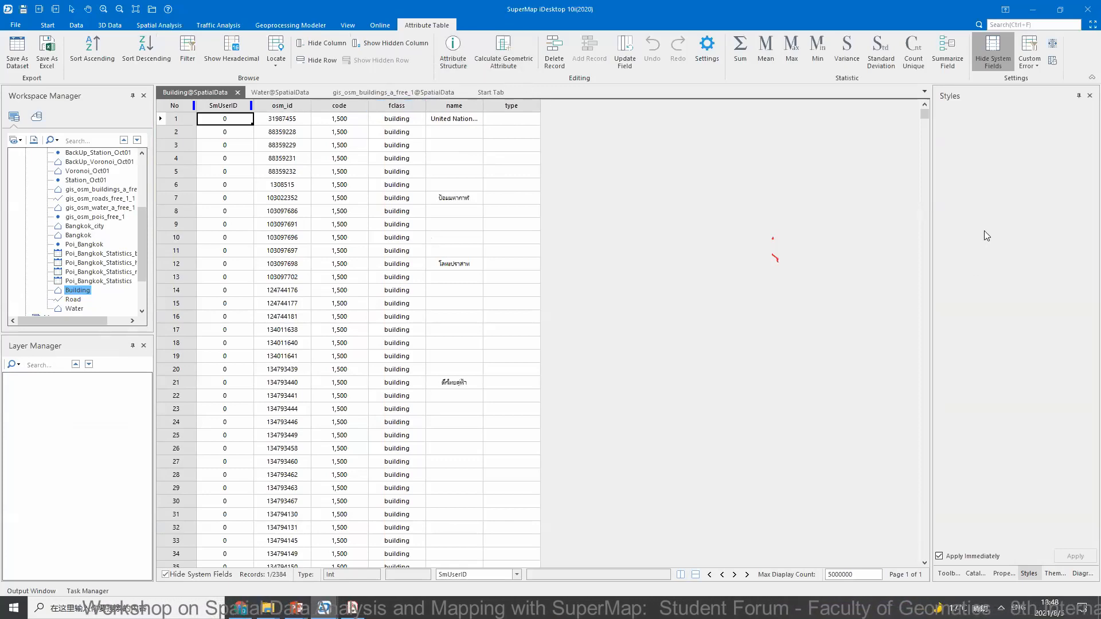
- Close the Styles, Thematic Mapping and Diagrams panes beside the Building attribute table
{"action": "left_click", "coordinate": [1085, 95]}
{"action": "left_click", "coordinate": [1089, 95]}
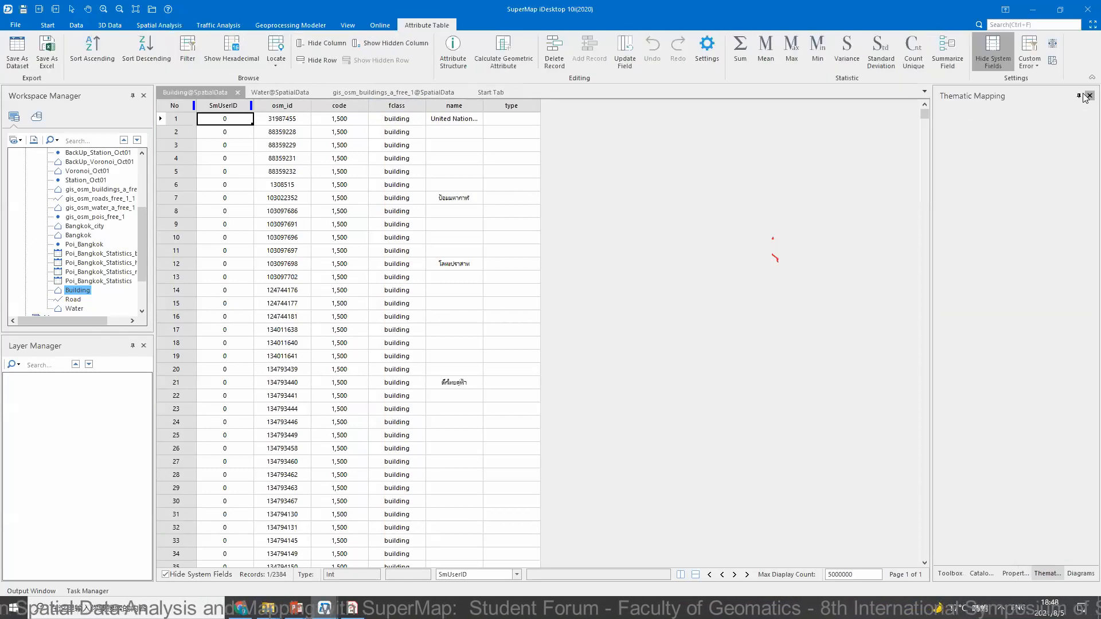
{"action": "left_click", "coordinate": [1089, 95]}
- Add a field named height with the type Double to the Building dataset
{"action": "left_click", "coordinate": [964, 206]}
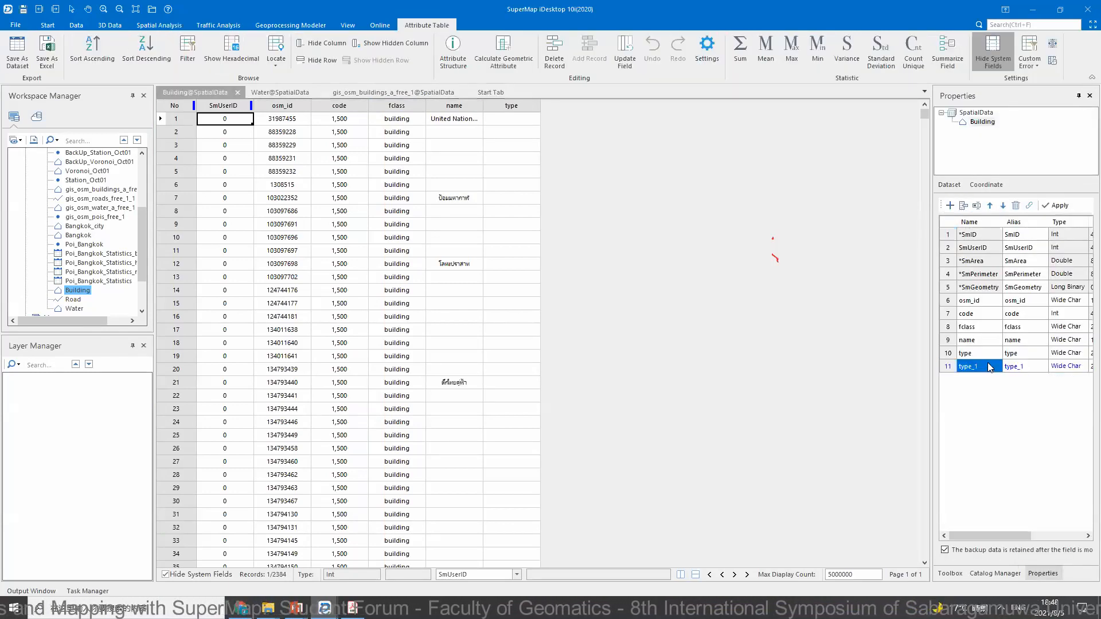
{"action": "left_click", "coordinate": [994, 365]}
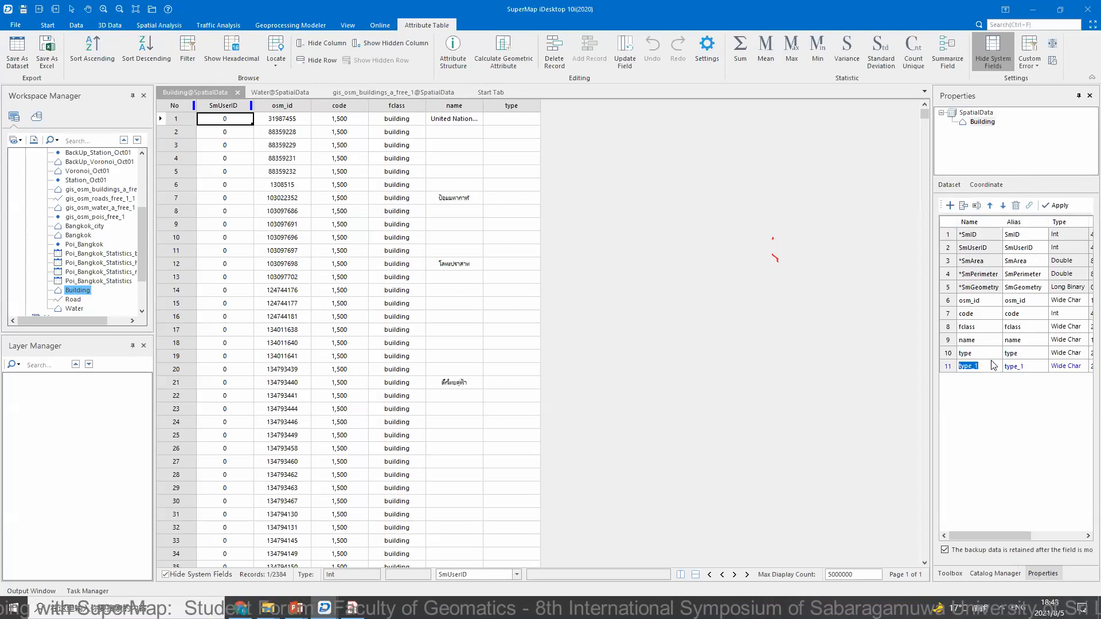
{"action": "type", "text": "height"}
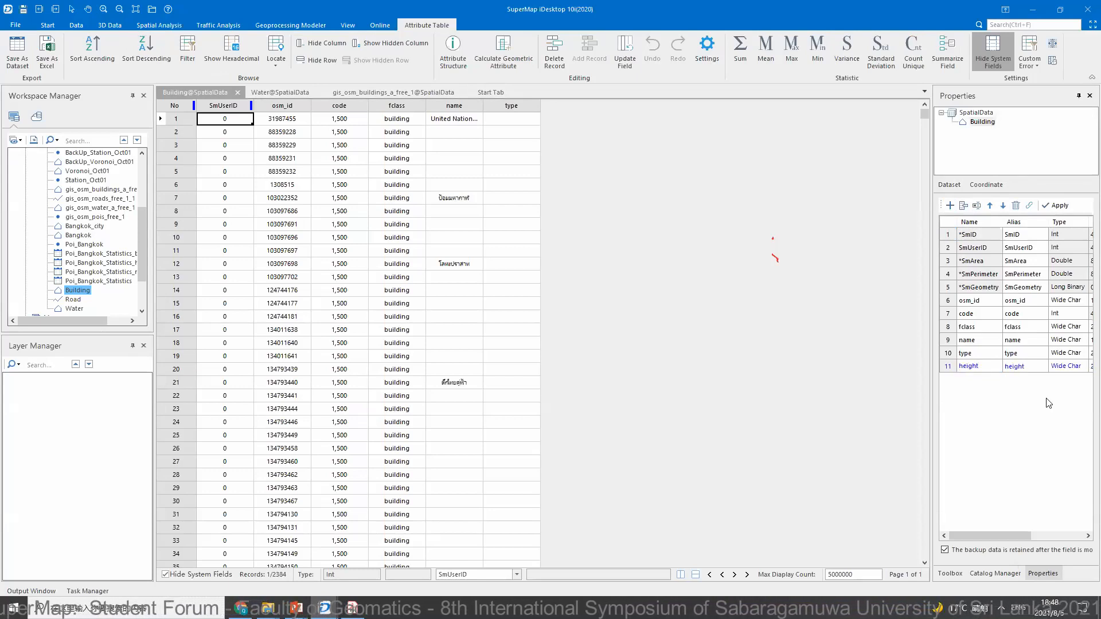
{"action": "left_click", "coordinate": [1074, 367]}
{"action": "left_click", "coordinate": [1079, 367]}
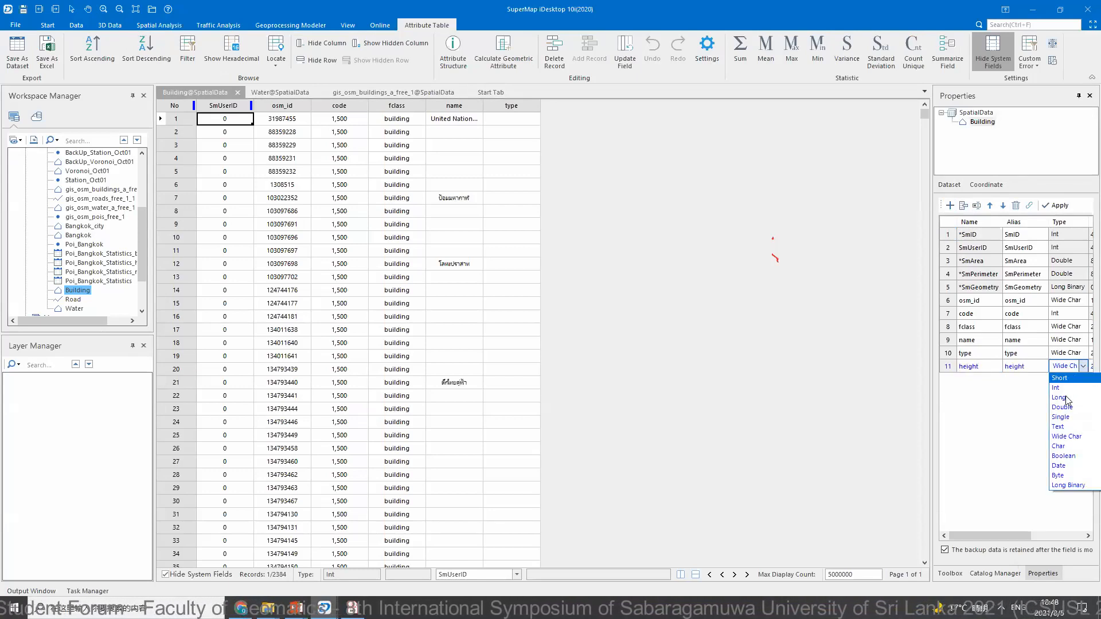
{"action": "left_click", "coordinate": [1065, 409]}
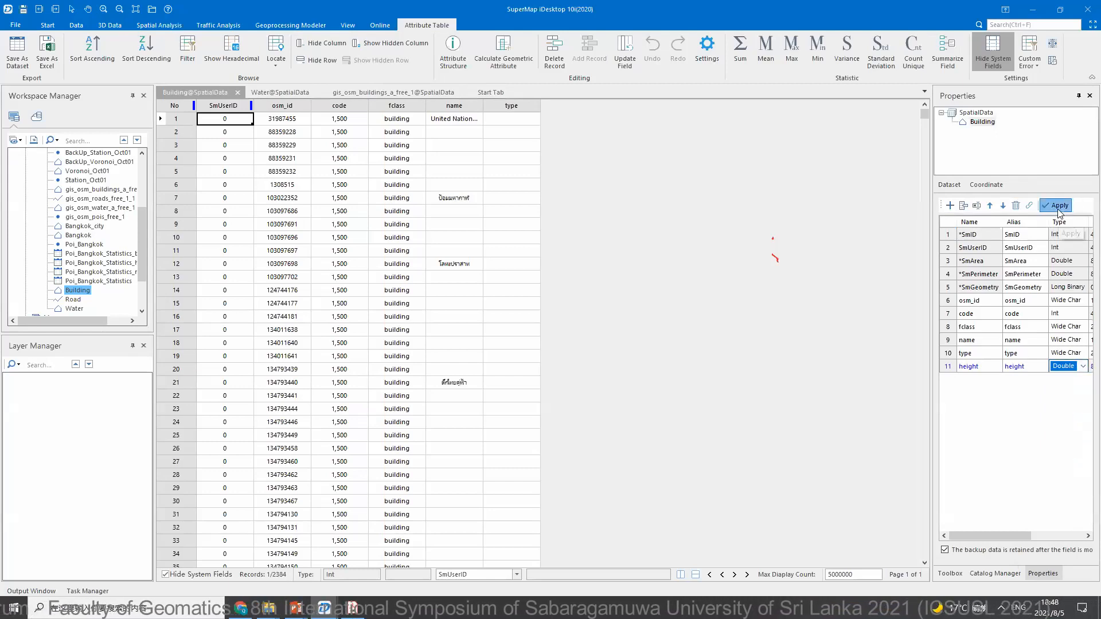
- Assign the value 60 to the height field of Building records 1 to 804
{"action": "left_click", "coordinate": [576, 108]}
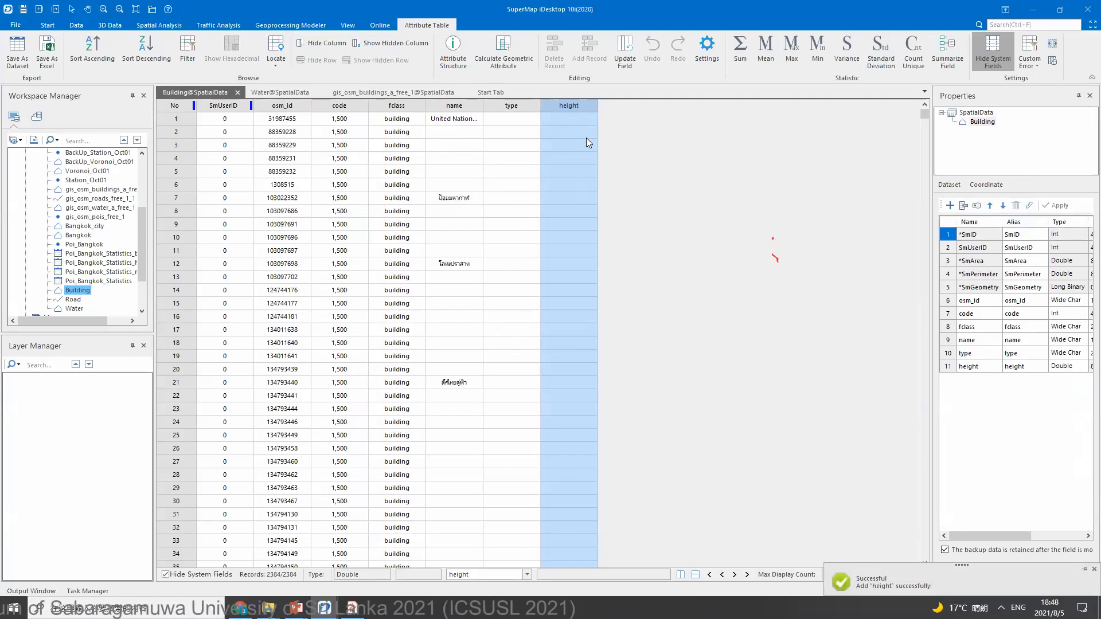
{"action": "left_click", "coordinate": [570, 123]}
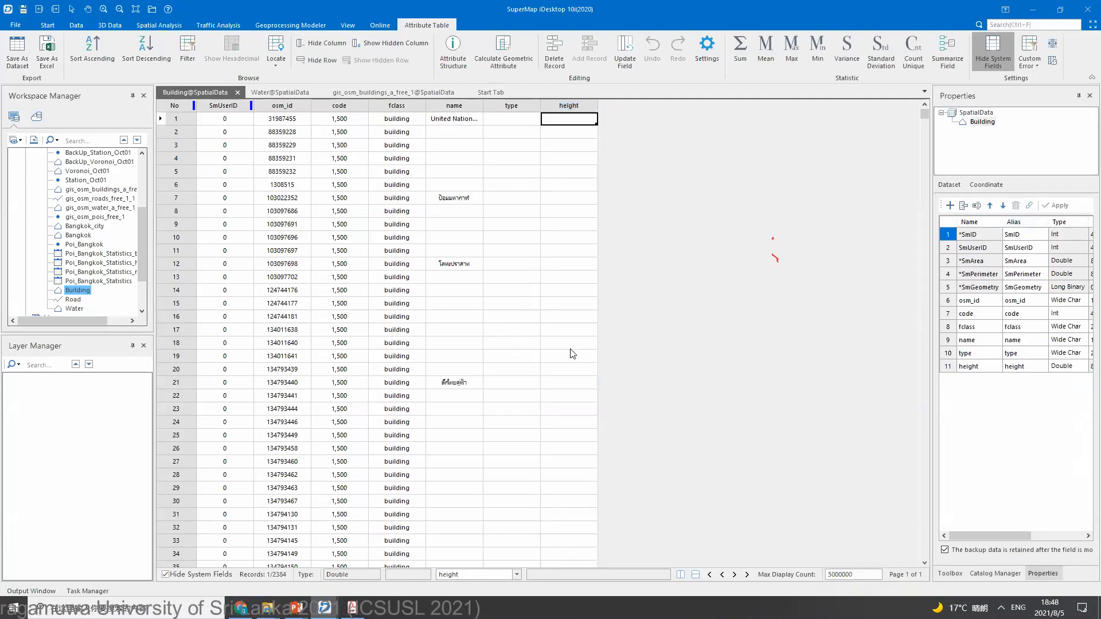
{"action": "scroll", "coordinate": [570, 377], "scroll_direction": "down", "scroll_amount": 13}
{"action": "scroll", "coordinate": [572, 382], "scroll_direction": "down", "scroll_amount": 20}
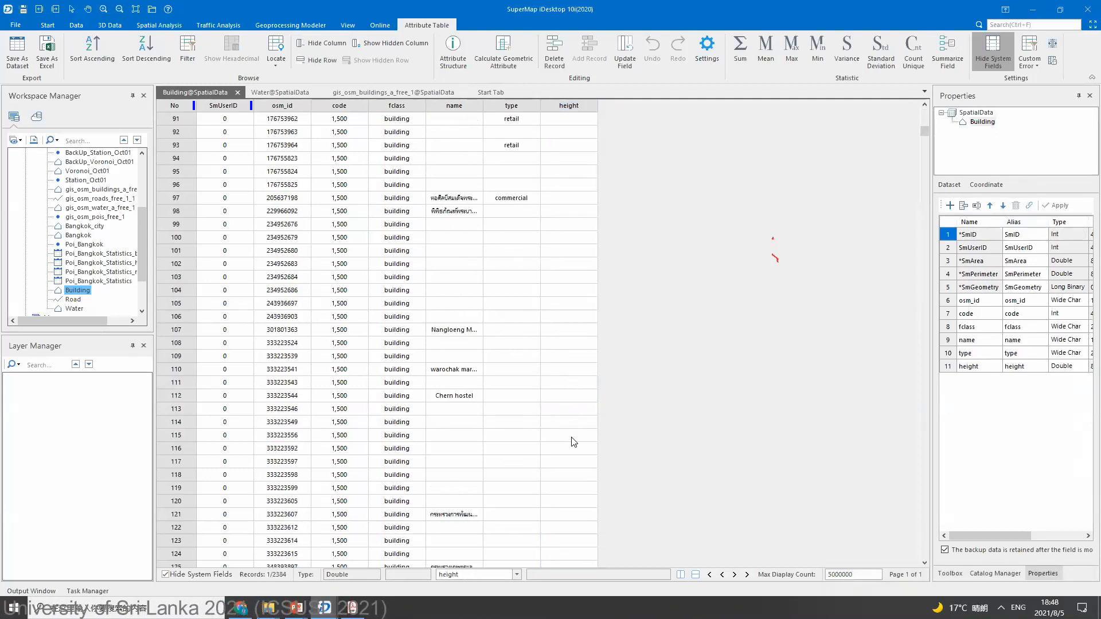
{"action": "scroll", "coordinate": [923, 258], "scroll_direction": "down", "scroll_amount": 6}
{"action": "left_click_drag", "start_coordinate": [925, 139], "coordinate": [921, 259]}
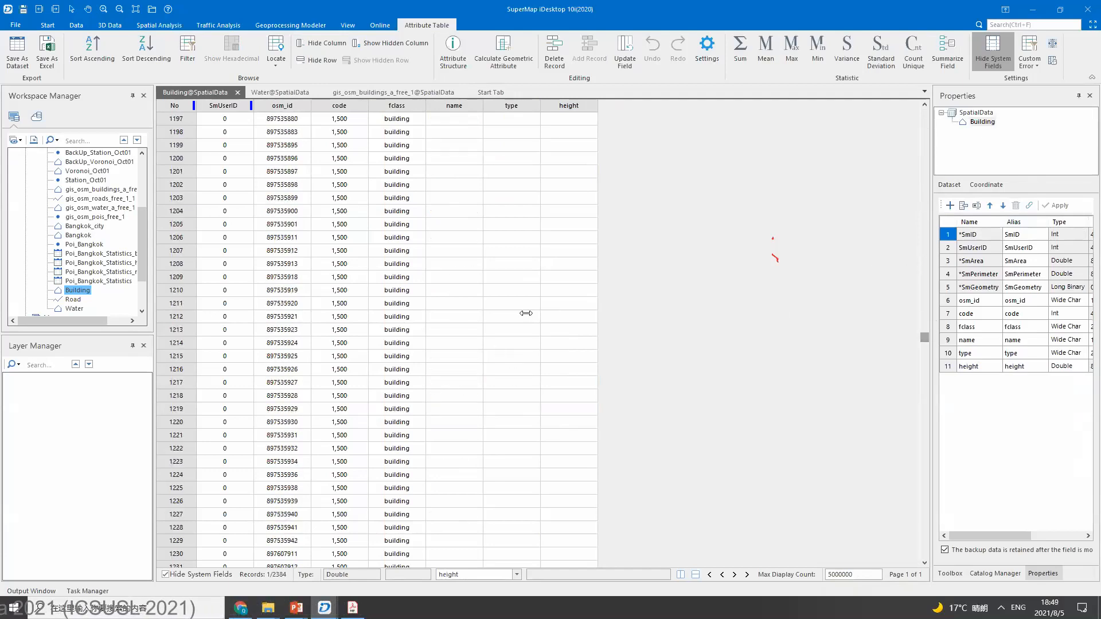
{"action": "left_click", "coordinate": [559, 313], "text": "shift"}
{"action": "right_click", "coordinate": [565, 292]}
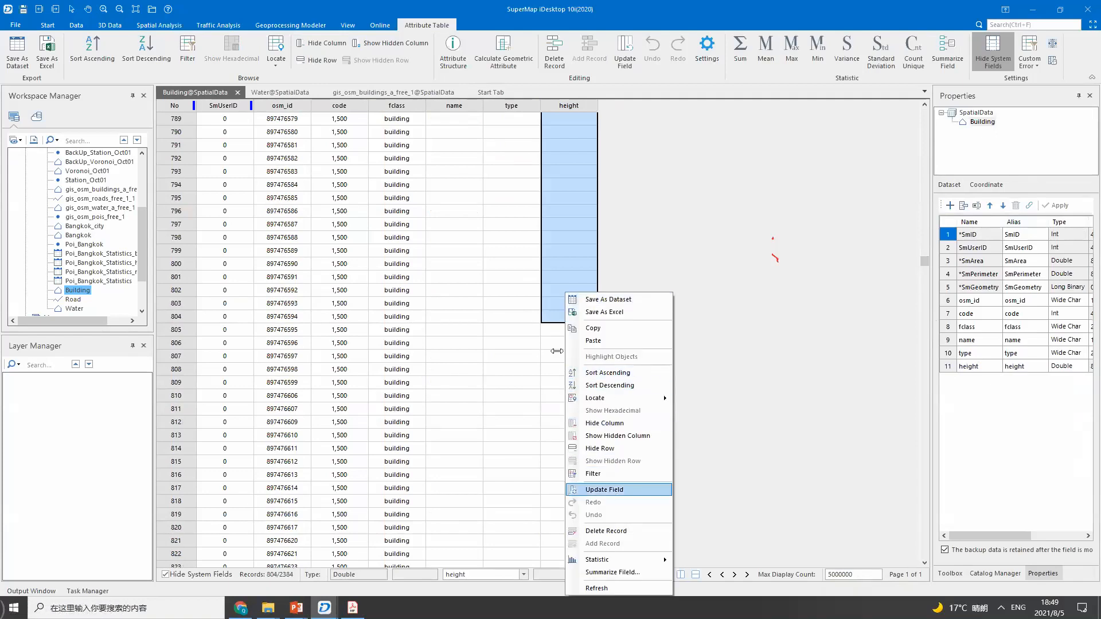
{"action": "key", "text": "Return"}
{"action": "type", "text": "60"}
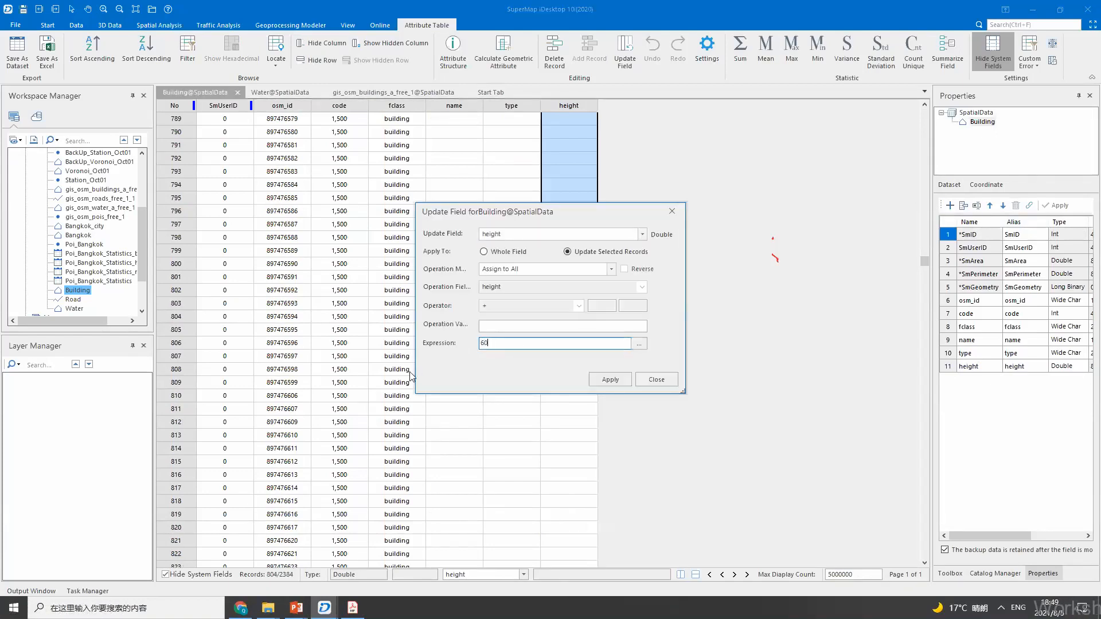
{"action": "left_click", "coordinate": [610, 377]}
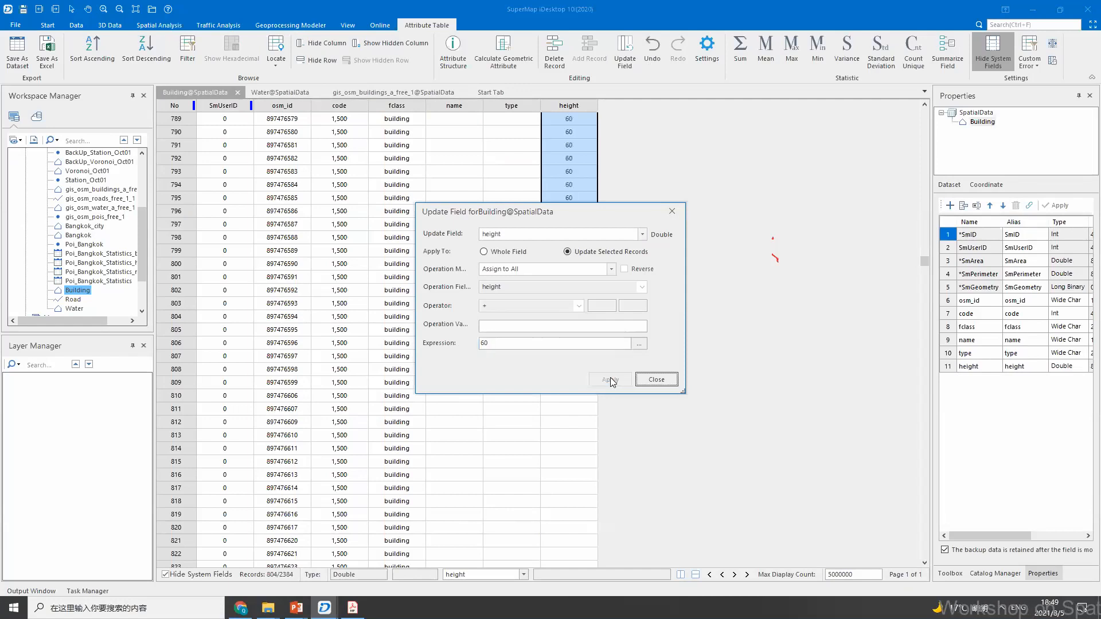
{"action": "left_click", "coordinate": [646, 379]}
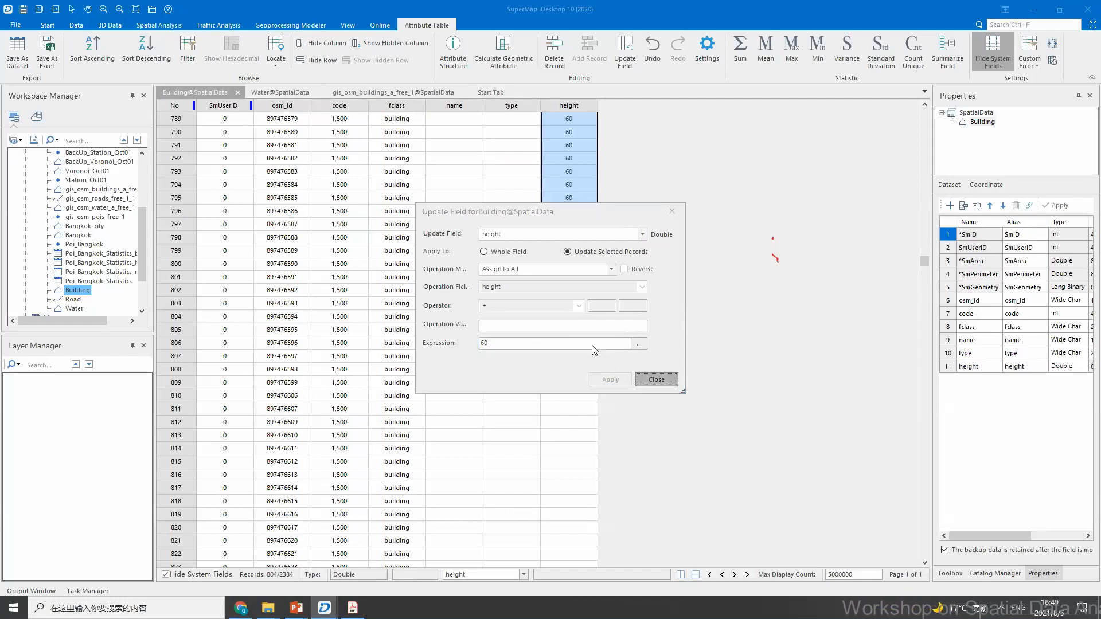
- Assign the value 100 to the height field of Building records 805 to 870
{"action": "scroll", "coordinate": [640, 434], "scroll_direction": "down", "scroll_amount": 1}
{"action": "scroll", "coordinate": [640, 435], "scroll_direction": "down", "scroll_amount": 15}
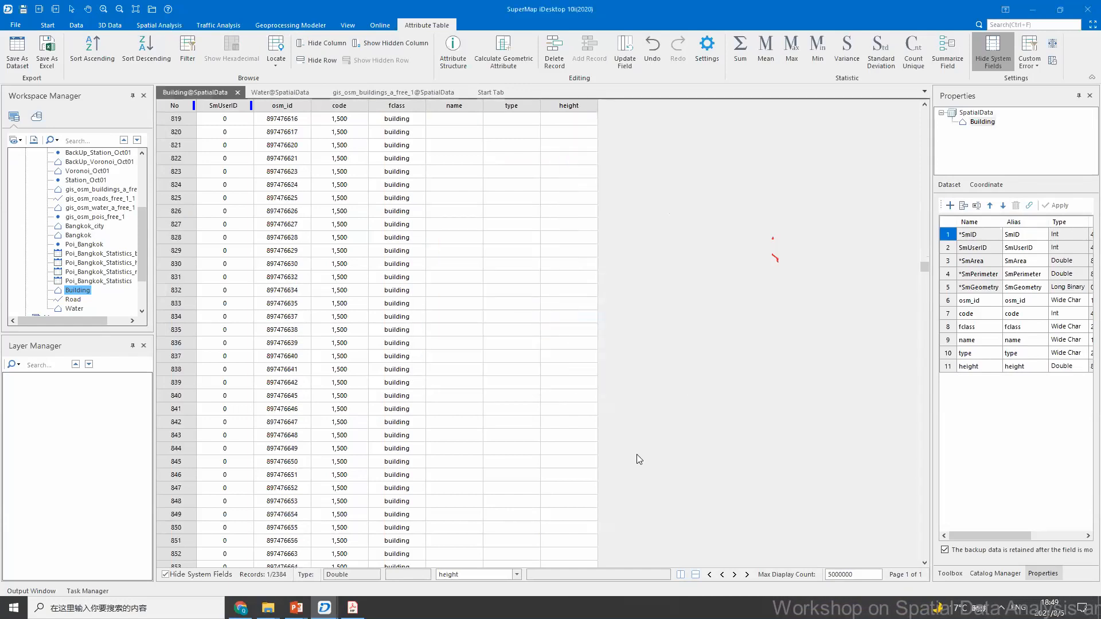
{"action": "left_click", "coordinate": [571, 556], "text": "shift"}
{"action": "right_click", "coordinate": [578, 518]}
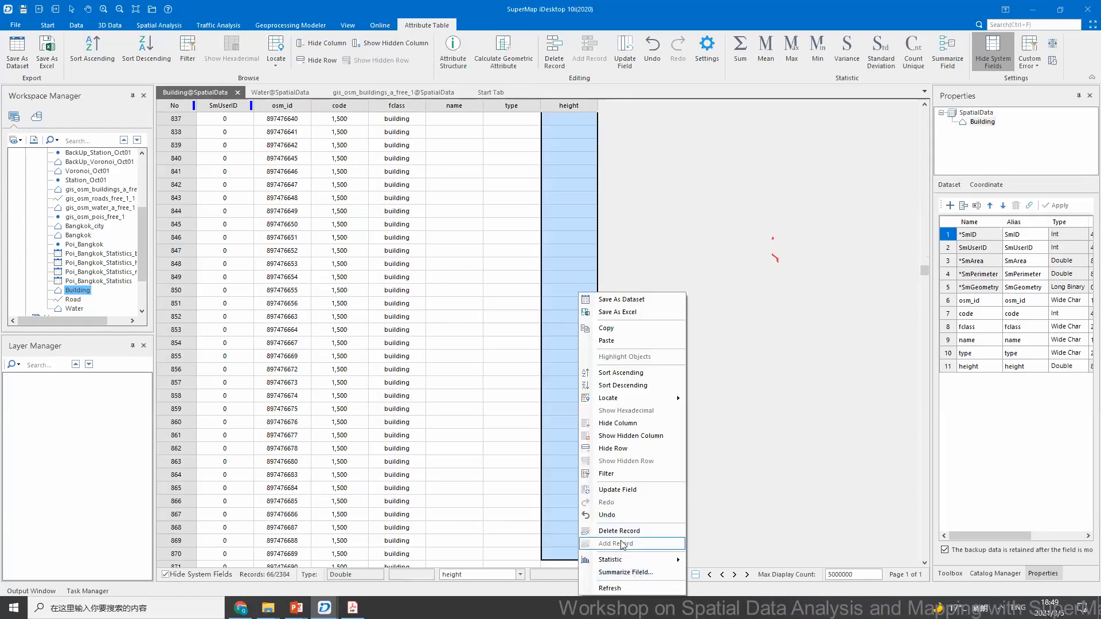
{"action": "left_click", "coordinate": [617, 489]}
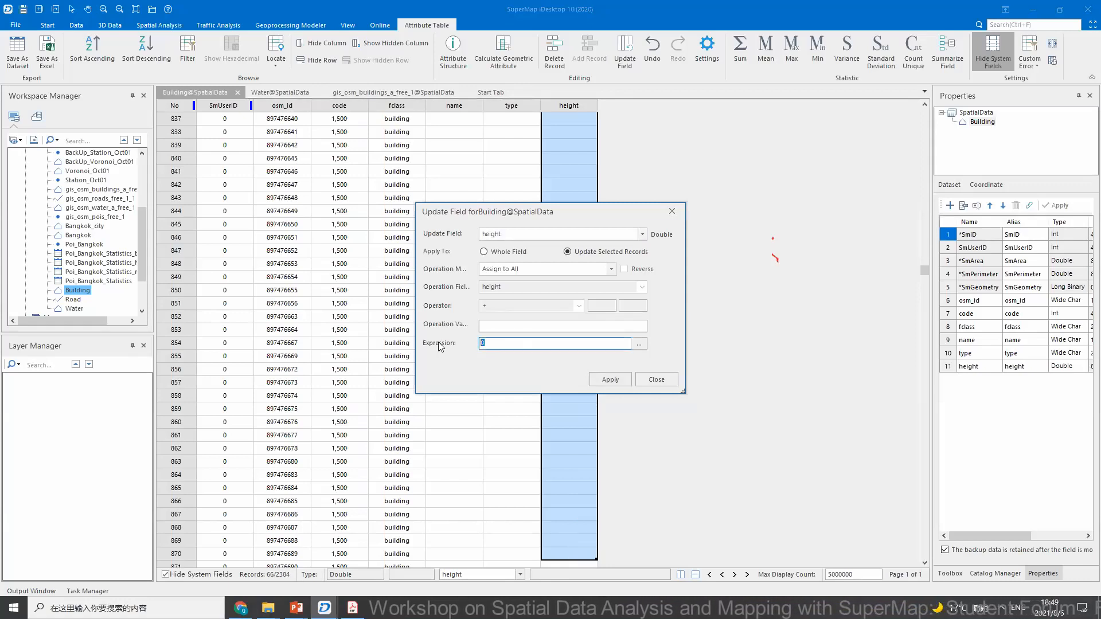
{"action": "type", "text": "100"}
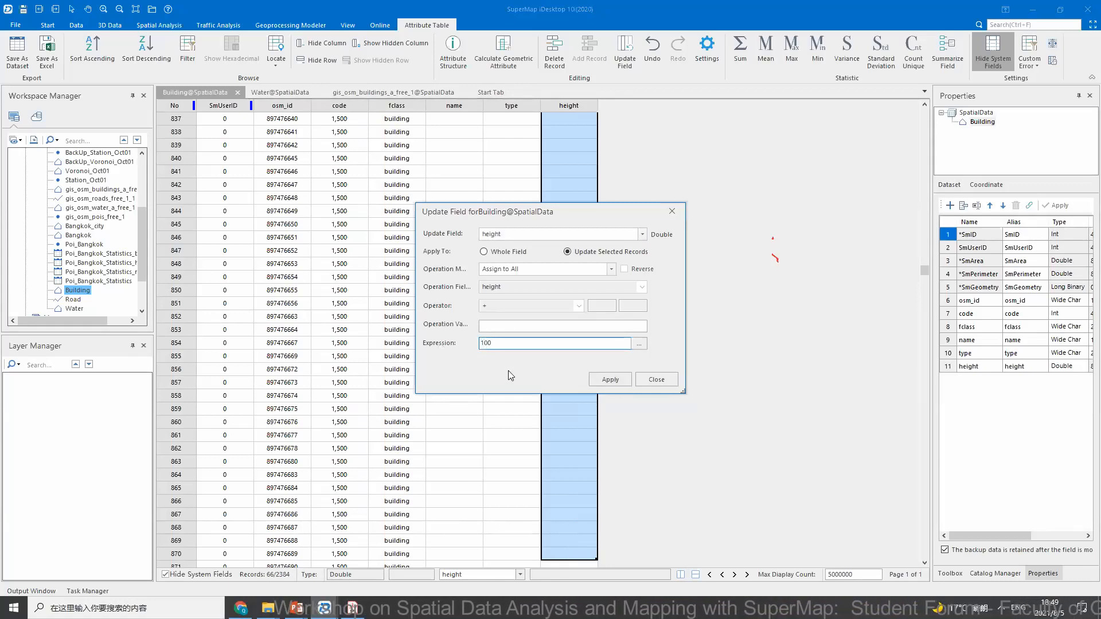
{"action": "left_click", "coordinate": [615, 381]}
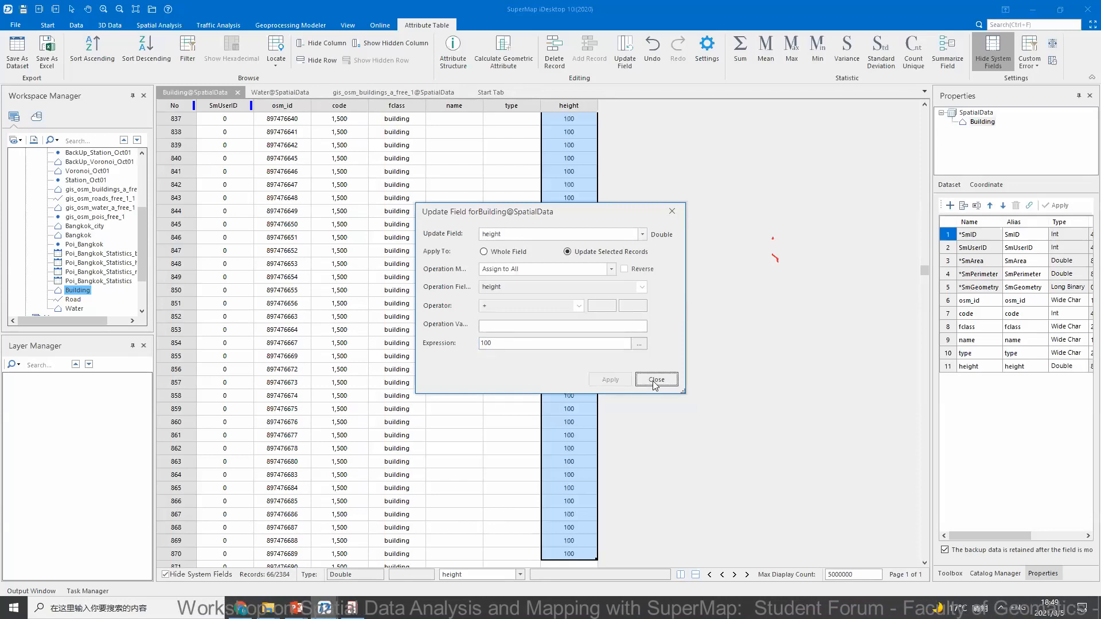
{"action": "left_click", "coordinate": [653, 381]}
- Assign the value 40 to the height field of Building records 871 to 1169
{"action": "scroll", "coordinate": [638, 415], "scroll_direction": "down", "scroll_amount": 7}
{"action": "left_click", "coordinate": [569, 292]}
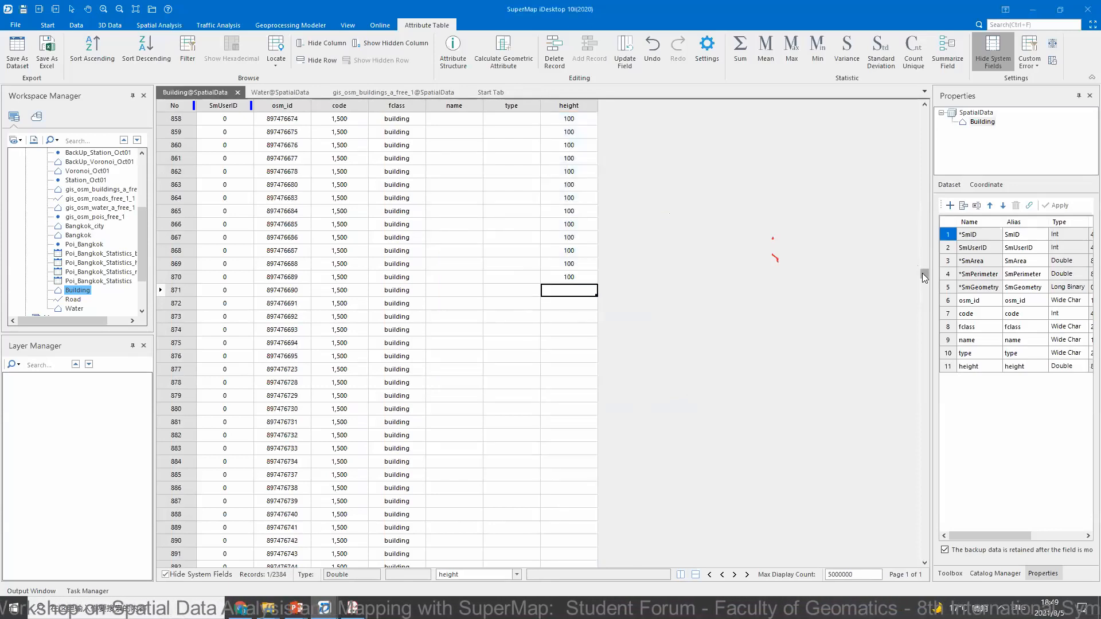
{"action": "left_click_drag", "start_coordinate": [922, 274], "coordinate": [922, 275]}
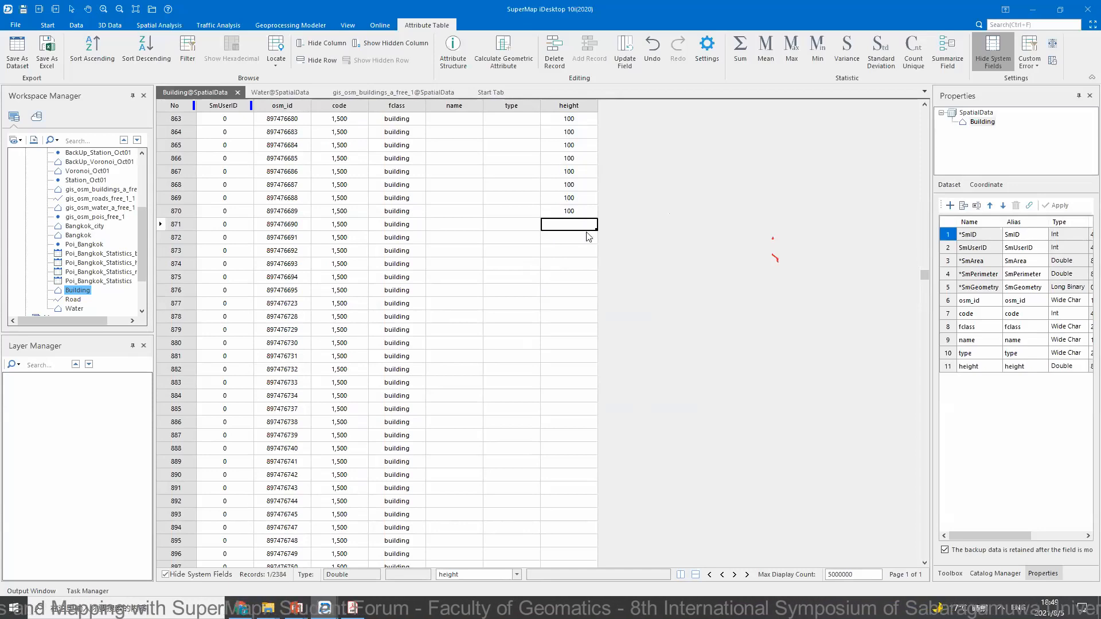
{"action": "scroll", "coordinate": [626, 324], "scroll_direction": "down", "scroll_amount": 4}
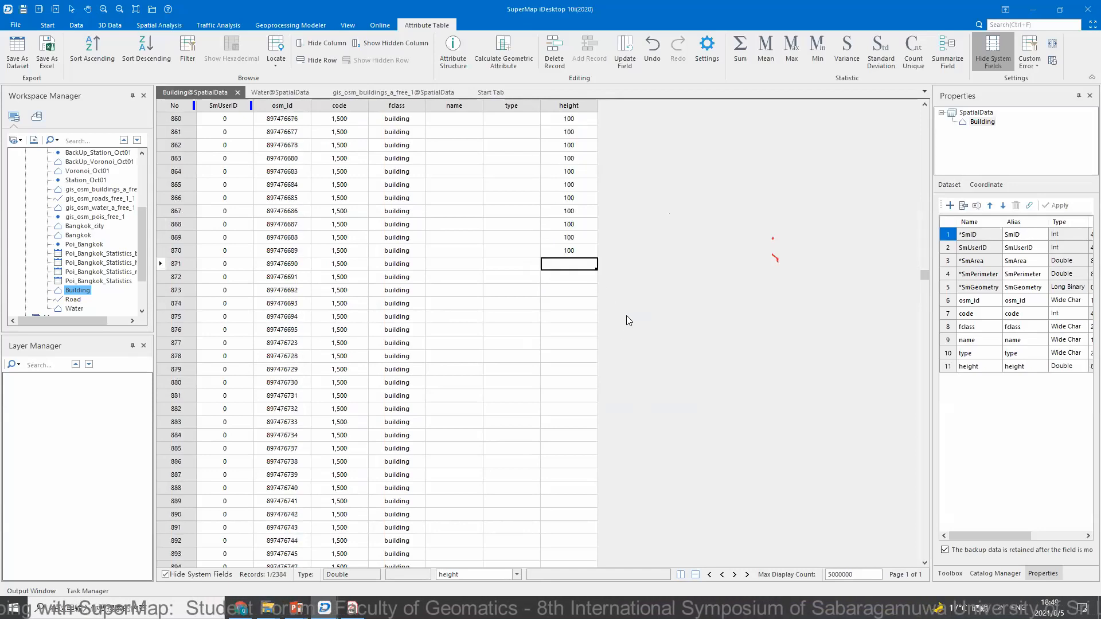
{"action": "scroll", "coordinate": [634, 340], "scroll_direction": "down", "scroll_amount": 3}
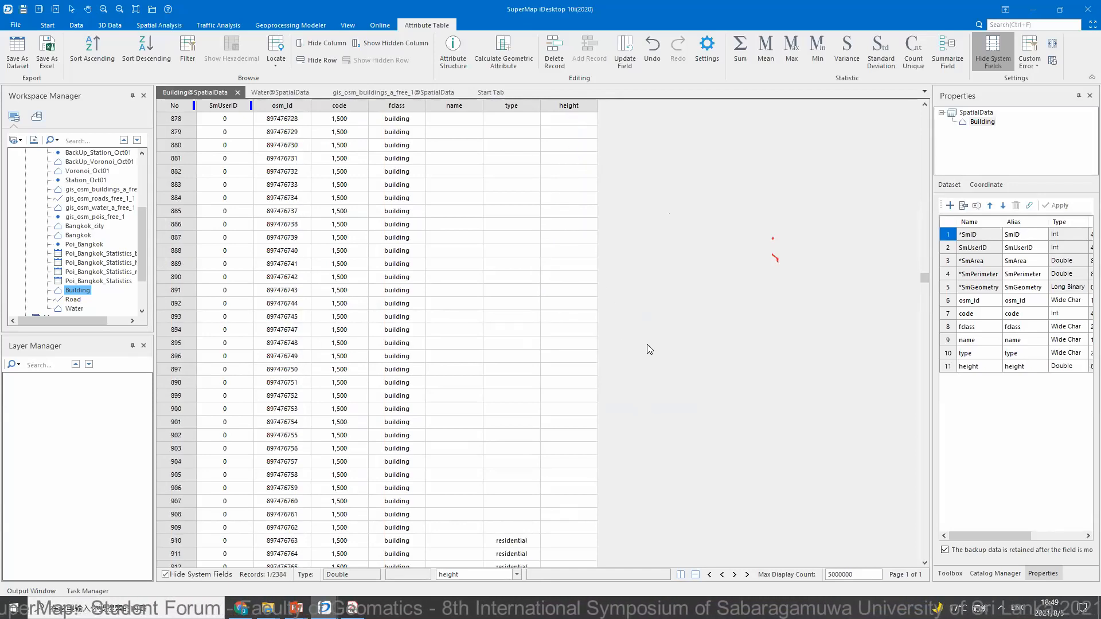
{"action": "scroll", "coordinate": [648, 347], "scroll_direction": "down", "scroll_amount": 20}
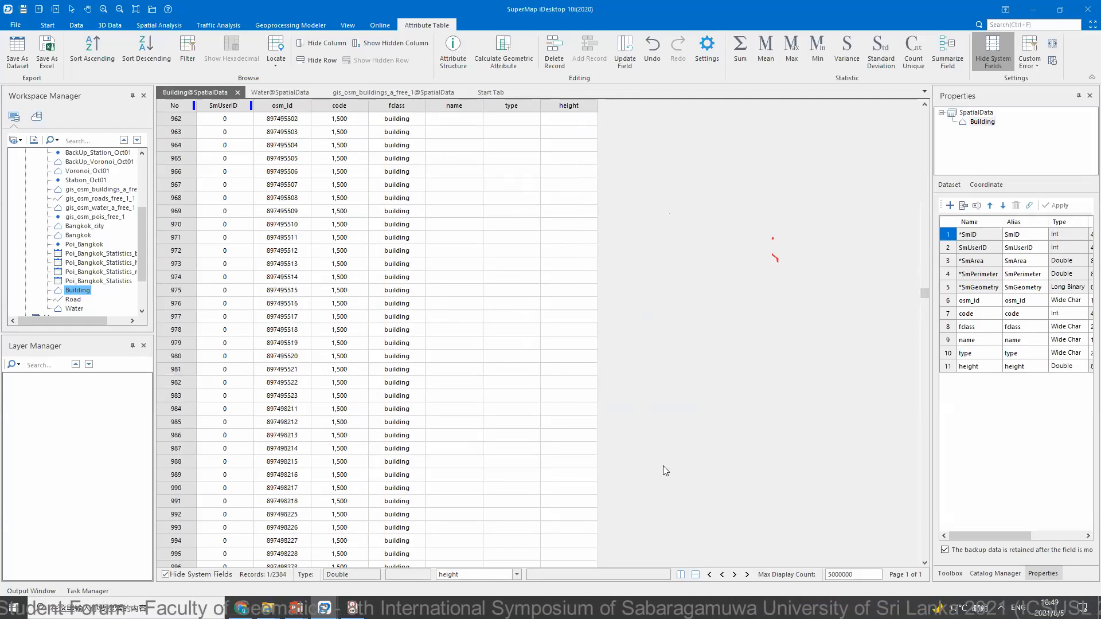
{"action": "scroll", "coordinate": [662, 459], "scroll_direction": "down", "scroll_amount": 20}
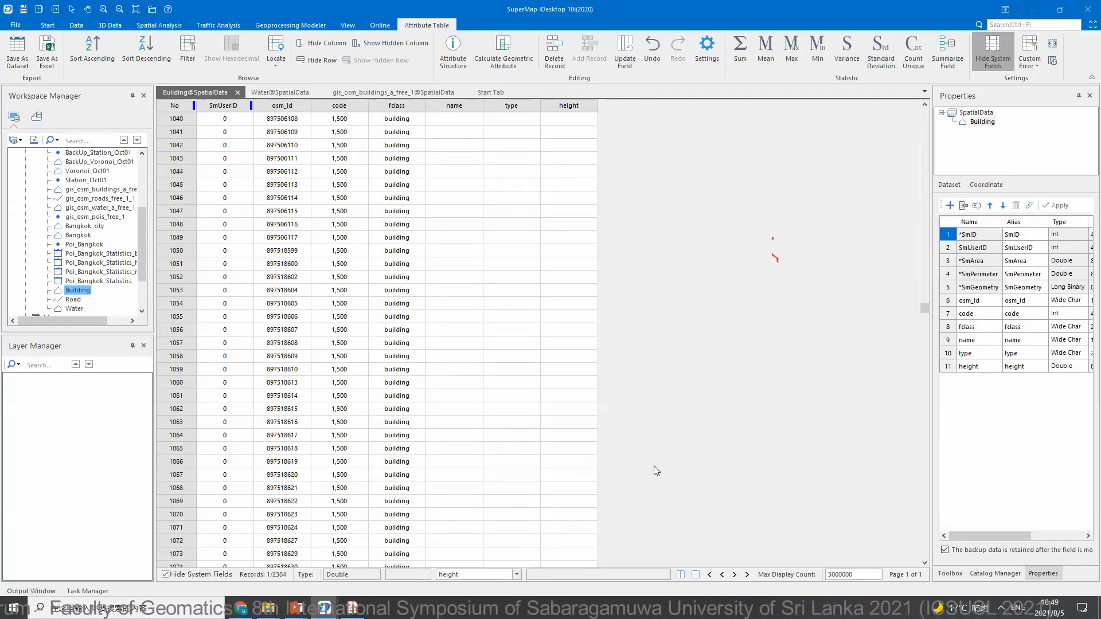
{"action": "scroll", "coordinate": [657, 467], "scroll_direction": "down", "scroll_amount": 20}
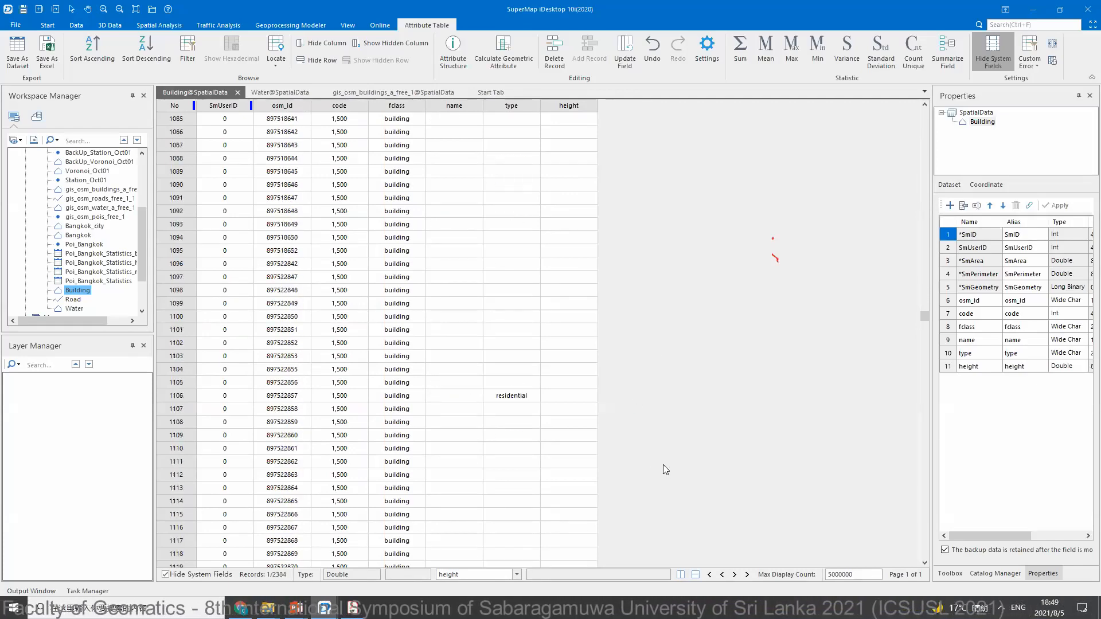
{"action": "left_click", "coordinate": [579, 516], "text": "shift"}
{"action": "right_click", "coordinate": [576, 479]}
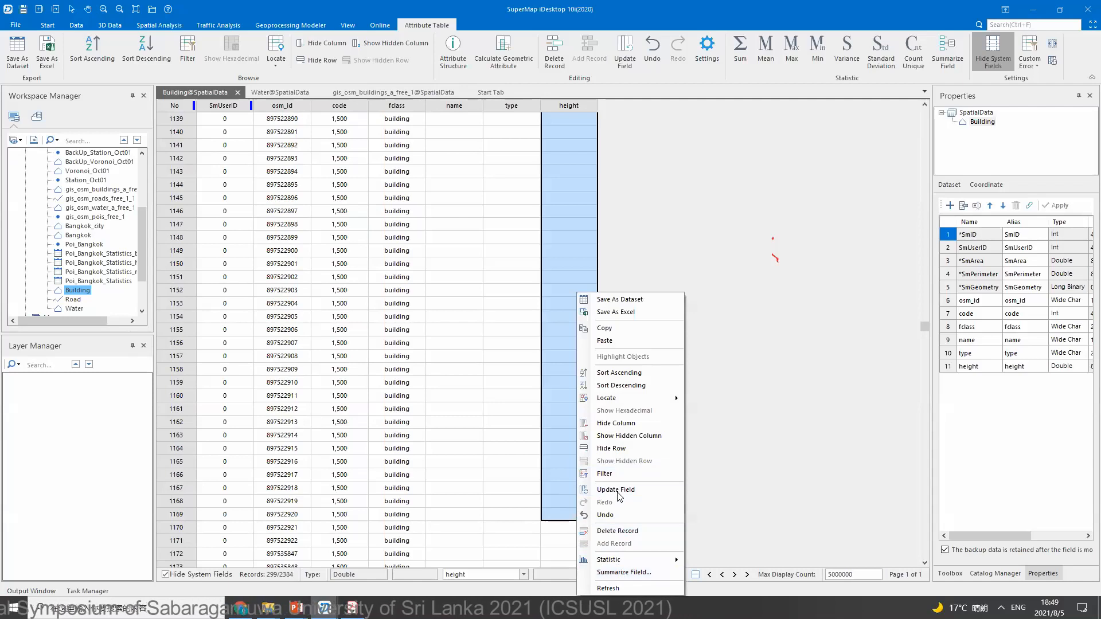
{"action": "key", "text": "Return"}
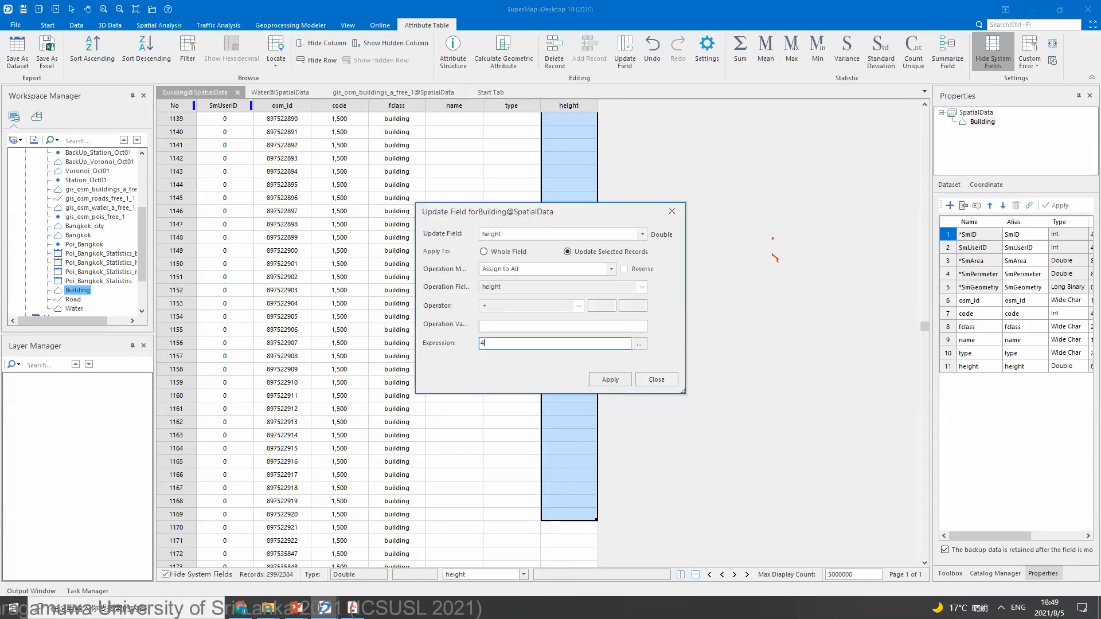
{"action": "left_click", "coordinate": [608, 378]}
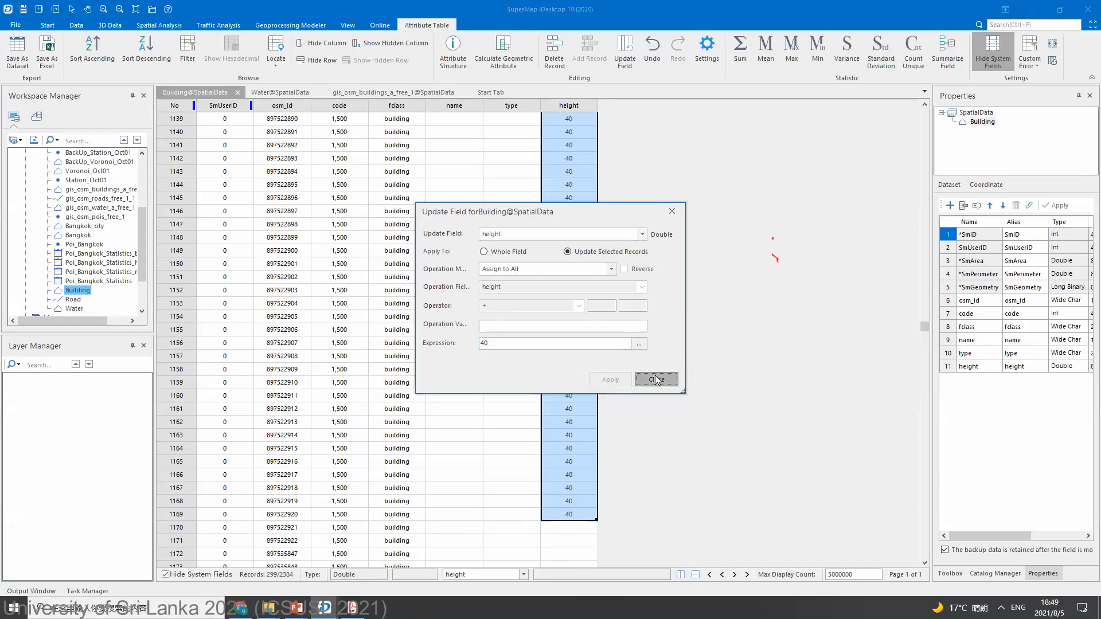
{"action": "left_click", "coordinate": [657, 379]}
- Assign the value 80 to the height field of Building records 1170 to 2384
{"action": "scroll", "coordinate": [573, 345], "scroll_direction": "down", "scroll_amount": 5}
{"action": "left_click", "coordinate": [573, 333]}
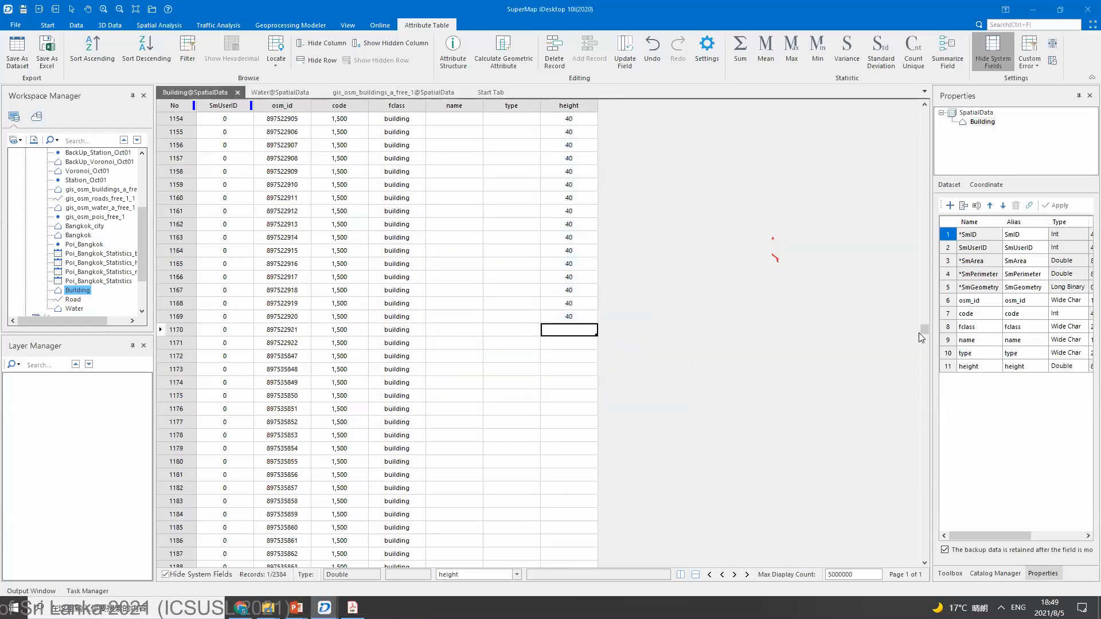
{"action": "left_click_drag", "start_coordinate": [943, 537], "coordinate": [941, 564]}
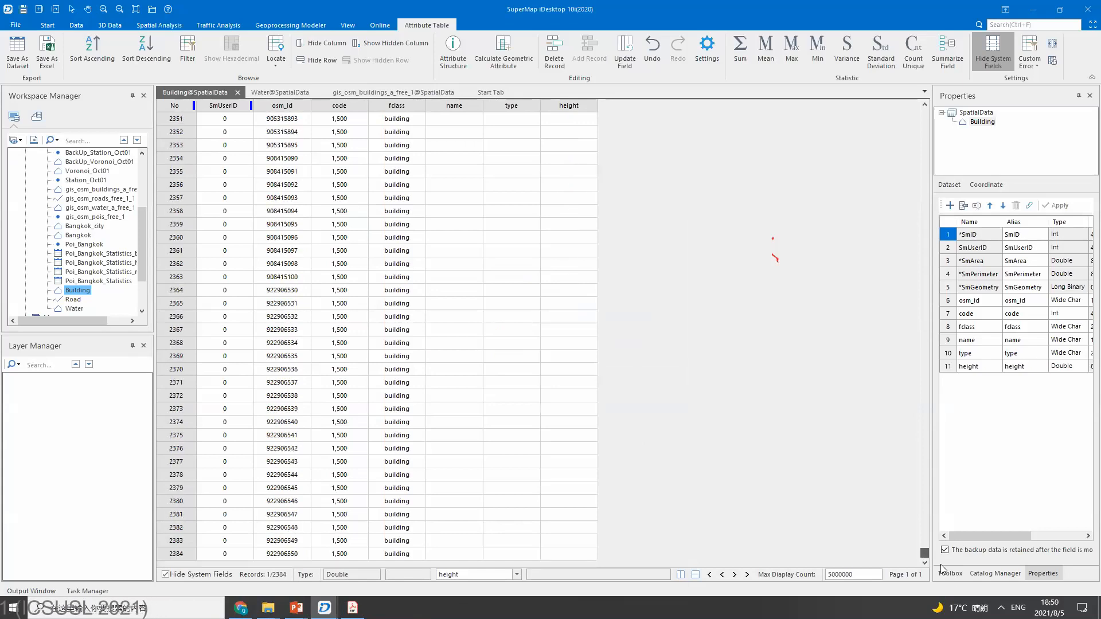
{"action": "left_click", "coordinate": [570, 554], "text": "shift"}
{"action": "right_click", "coordinate": [601, 544]}
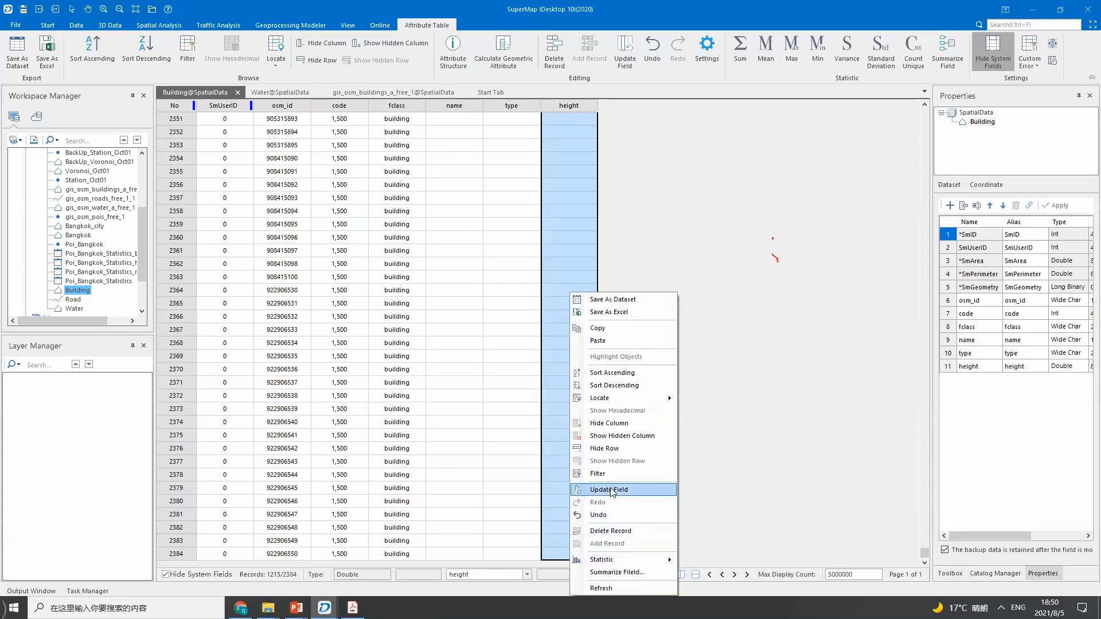
{"action": "left_click", "coordinate": [608, 491]}
{"action": "double_click", "coordinate": [514, 343]}
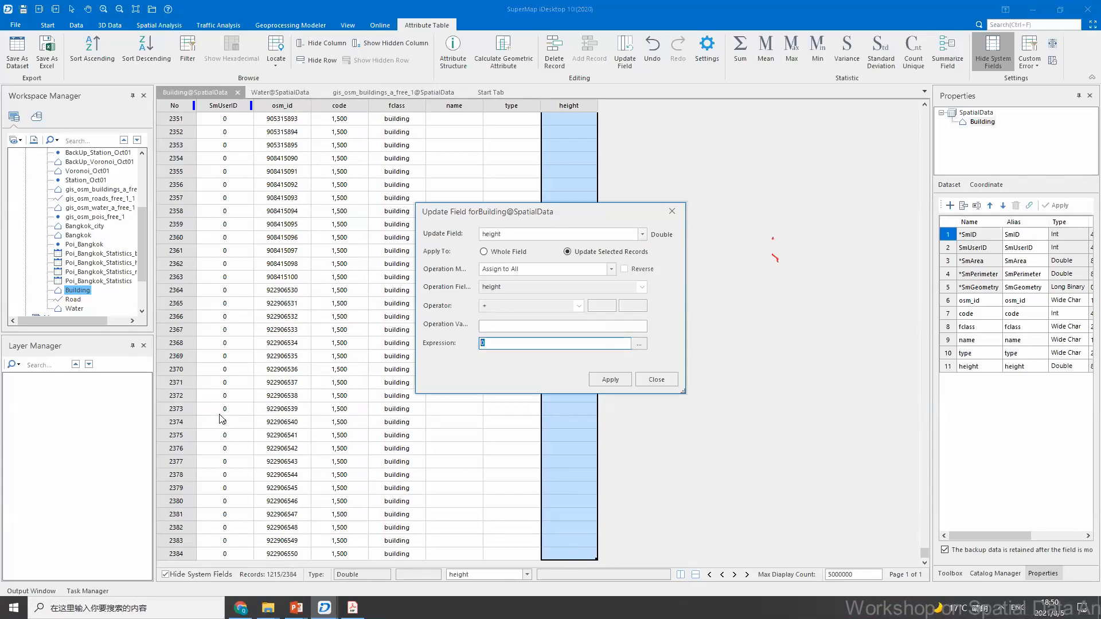
{"action": "type", "text": "80"}
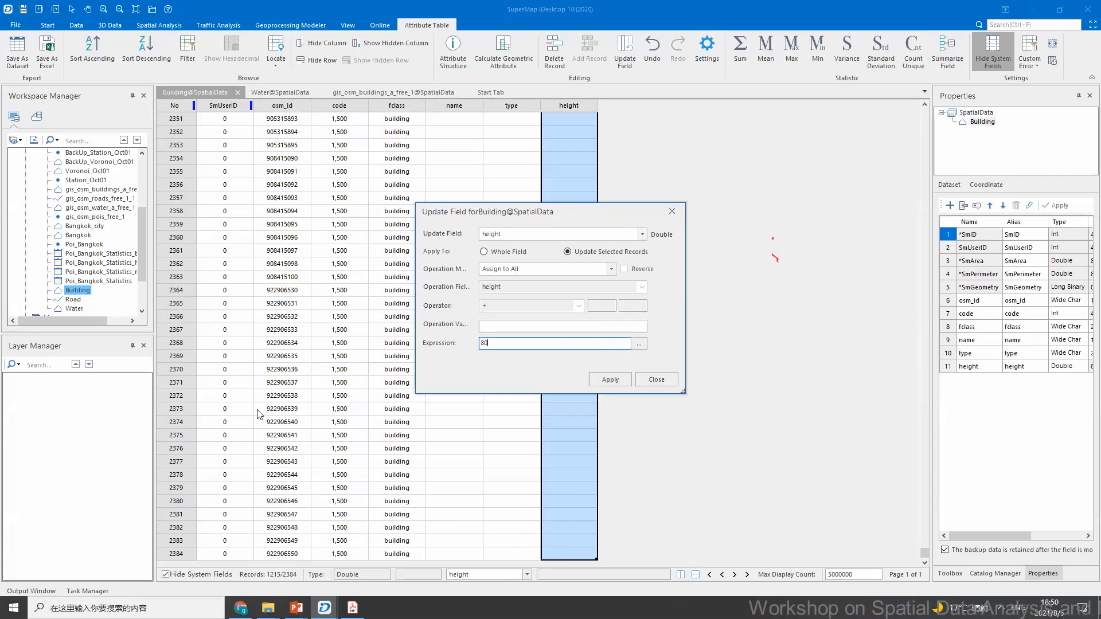
{"action": "left_click", "coordinate": [625, 380]}
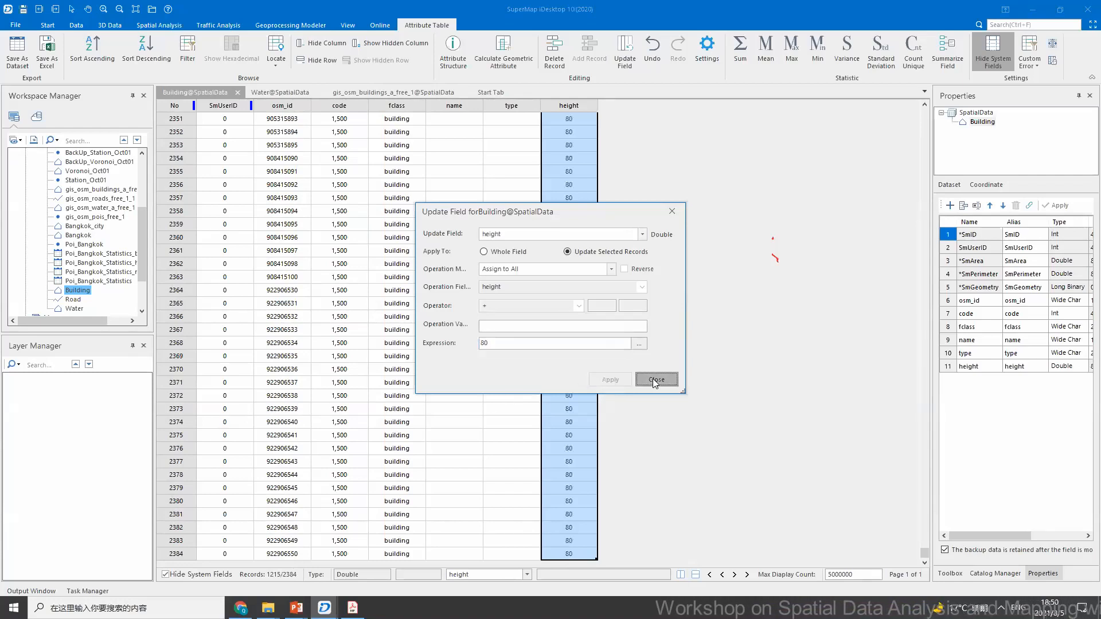
{"action": "left_click", "coordinate": [652, 378]}
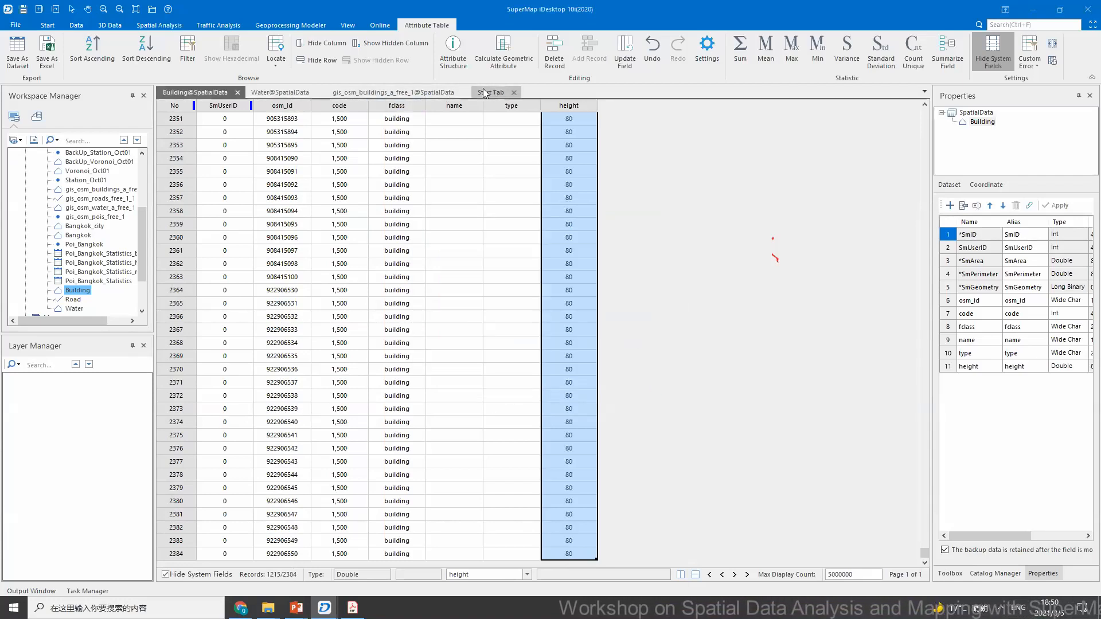
- In the 3D scene, set the Building layer's extrusion height to the height field
{"action": "left_click", "coordinate": [413, 89]}
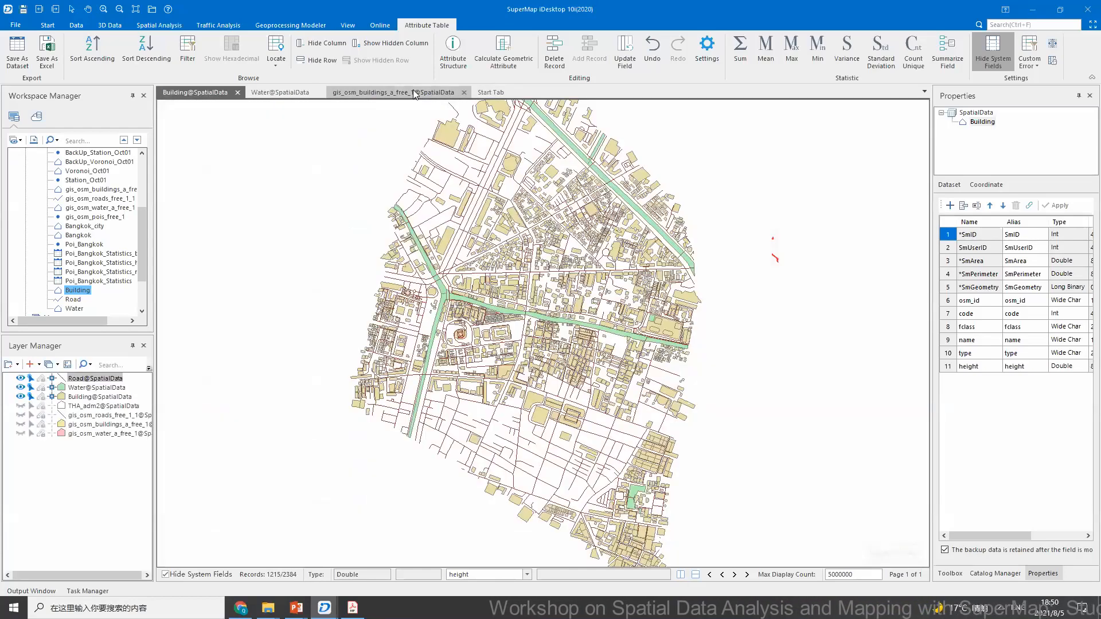
{"action": "left_click", "coordinate": [284, 92]}
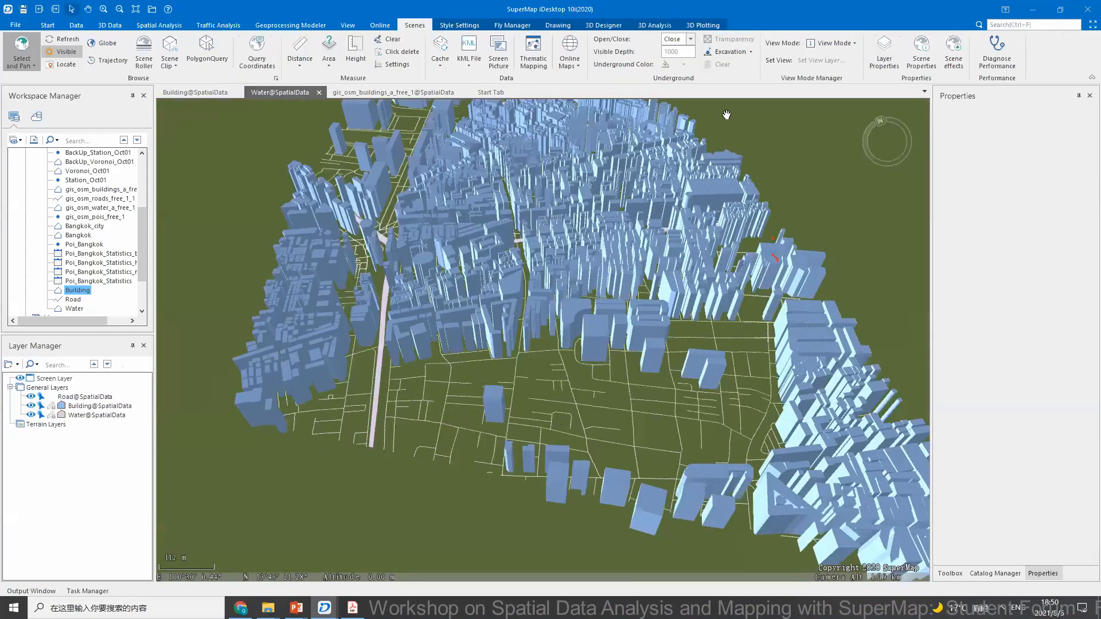
{"action": "left_click", "coordinate": [81, 406]}
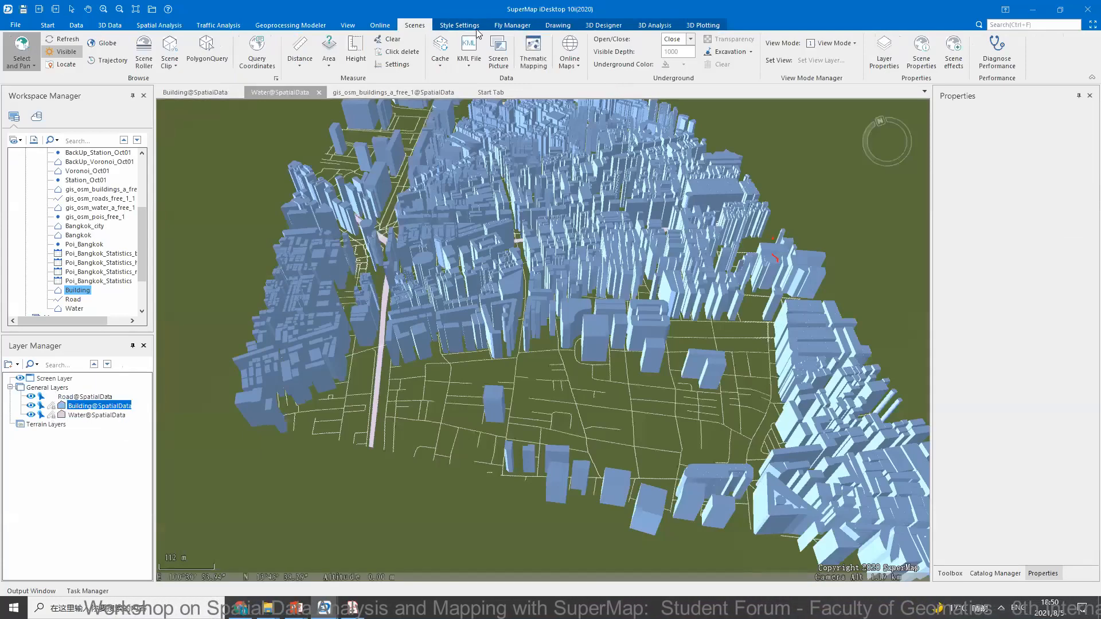
{"action": "left_click", "coordinate": [449, 26]}
{"action": "left_click", "coordinate": [682, 61]}
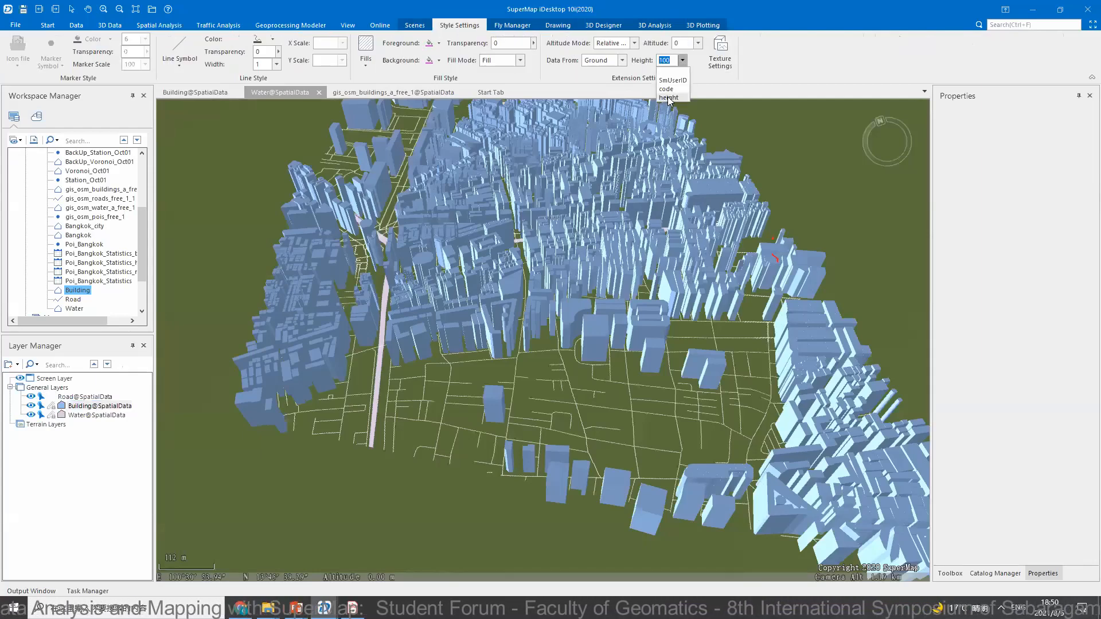
{"action": "left_click", "coordinate": [668, 98]}
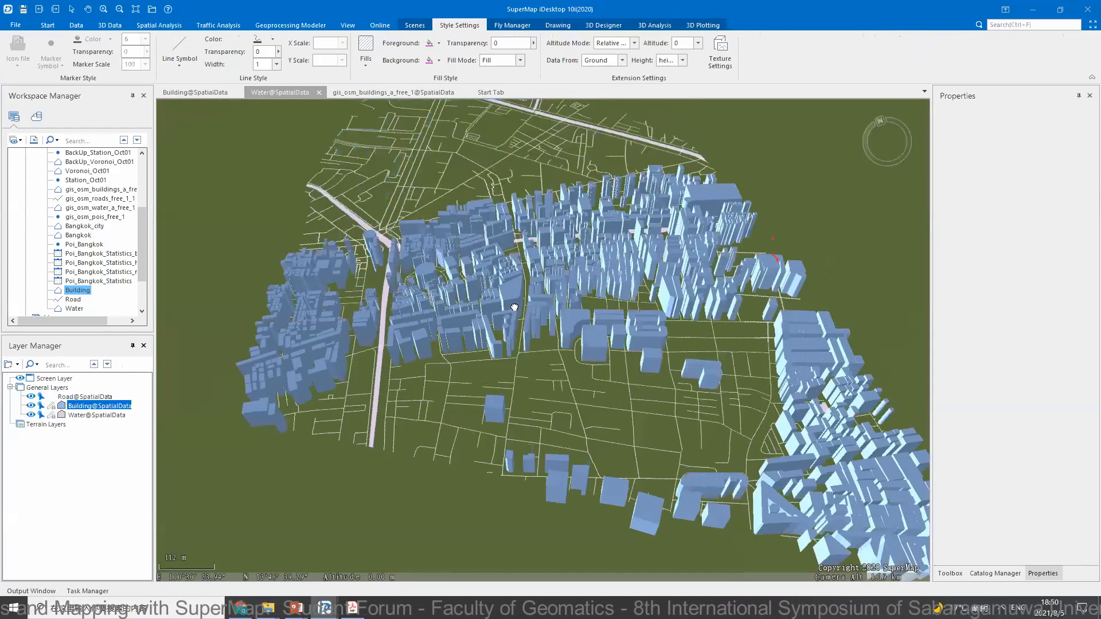
- Examine the varied building heights in the 3D scene from several angles and distances
{"action": "left_click_drag", "start_coordinate": [756, 471], "coordinate": [798, 475]}
{"action": "scroll", "coordinate": [547, 343], "scroll_direction": "up", "scroll_amount": 4}
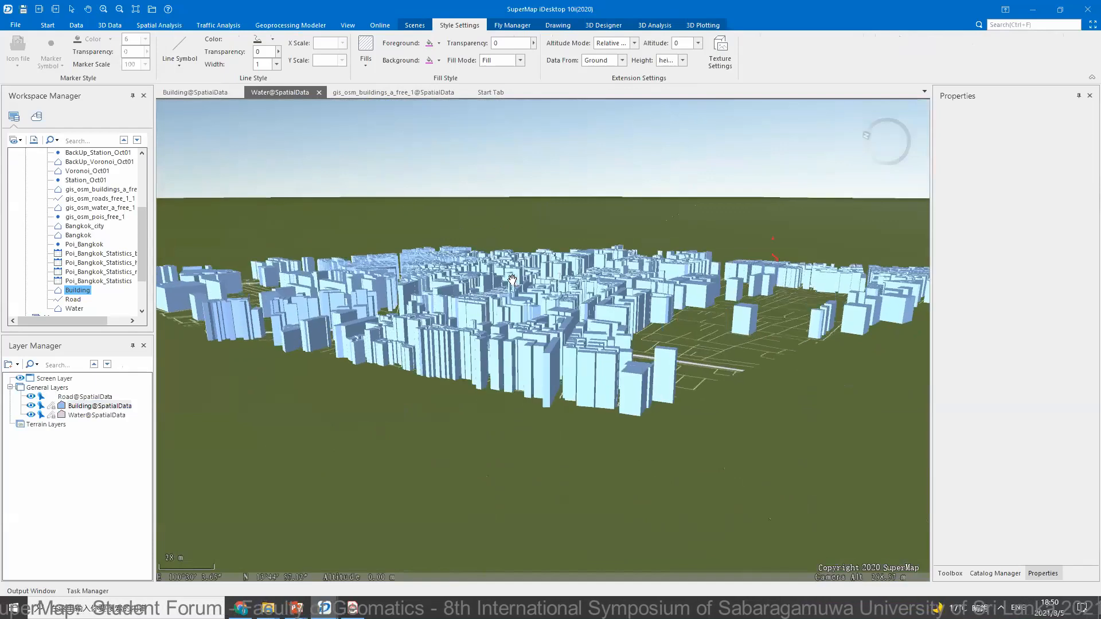
{"action": "scroll", "coordinate": [604, 306], "scroll_direction": "up", "scroll_amount": 5}
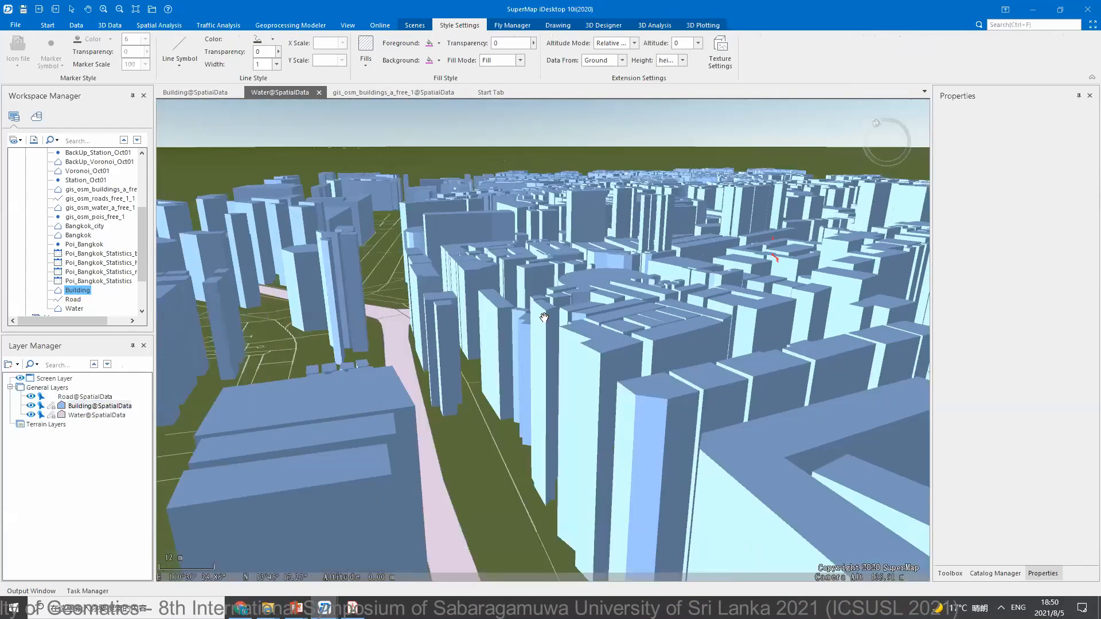
{"action": "left_click_drag", "start_coordinate": [534, 316], "coordinate": [634, 334]}
{"action": "scroll", "coordinate": [552, 388], "scroll_direction": "down", "scroll_amount": 5}
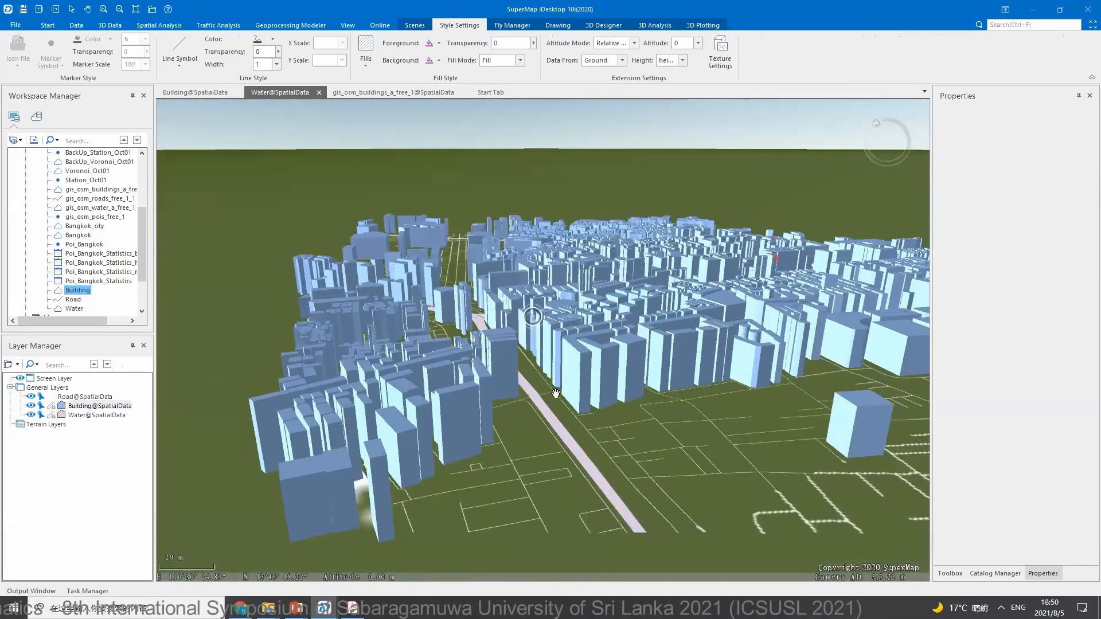
{"action": "left_click_drag", "start_coordinate": [697, 242], "coordinate": [600, 304]}
{"action": "scroll", "coordinate": [601, 303], "scroll_direction": "down", "scroll_amount": 5}
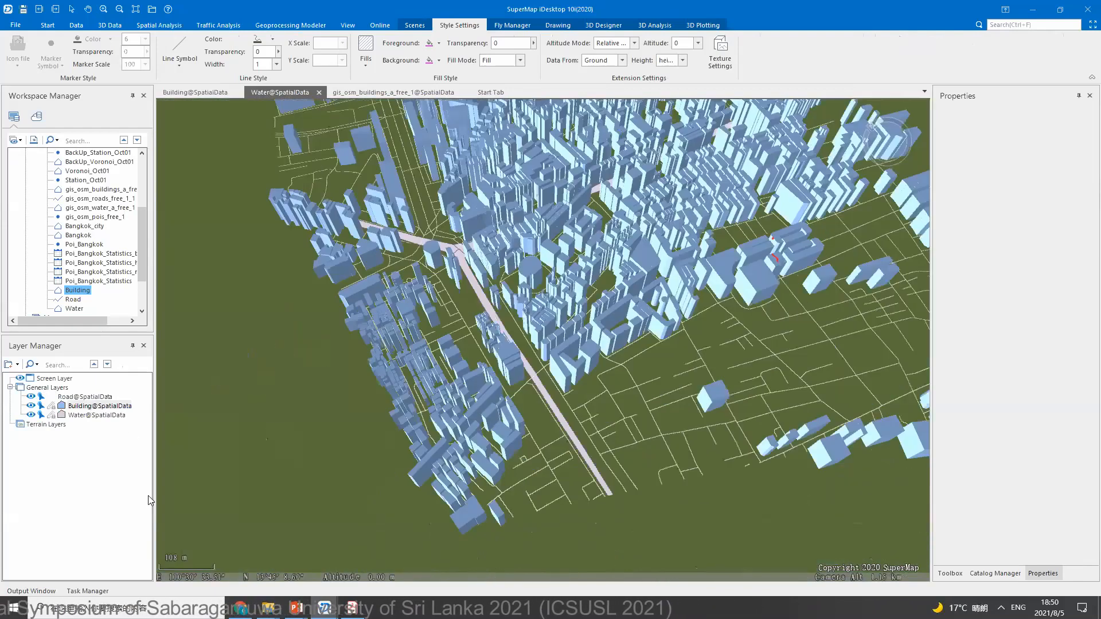
- Change the Building layer's fill foreground colour to white in its layer style
{"action": "right_click", "coordinate": [92, 406]}
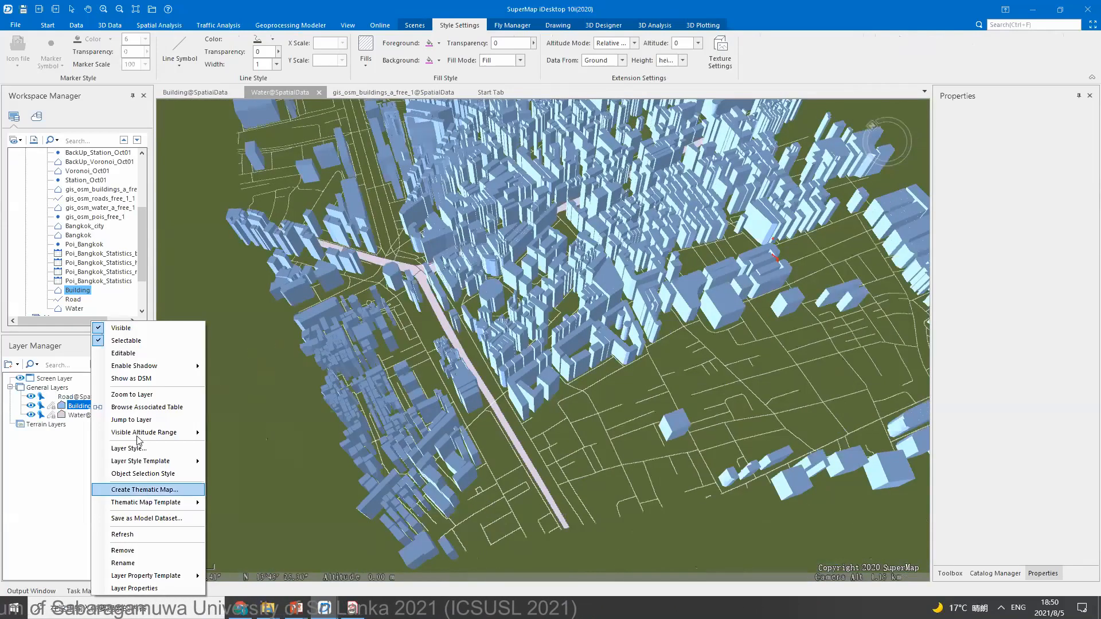
{"action": "left_click", "coordinate": [141, 489]}
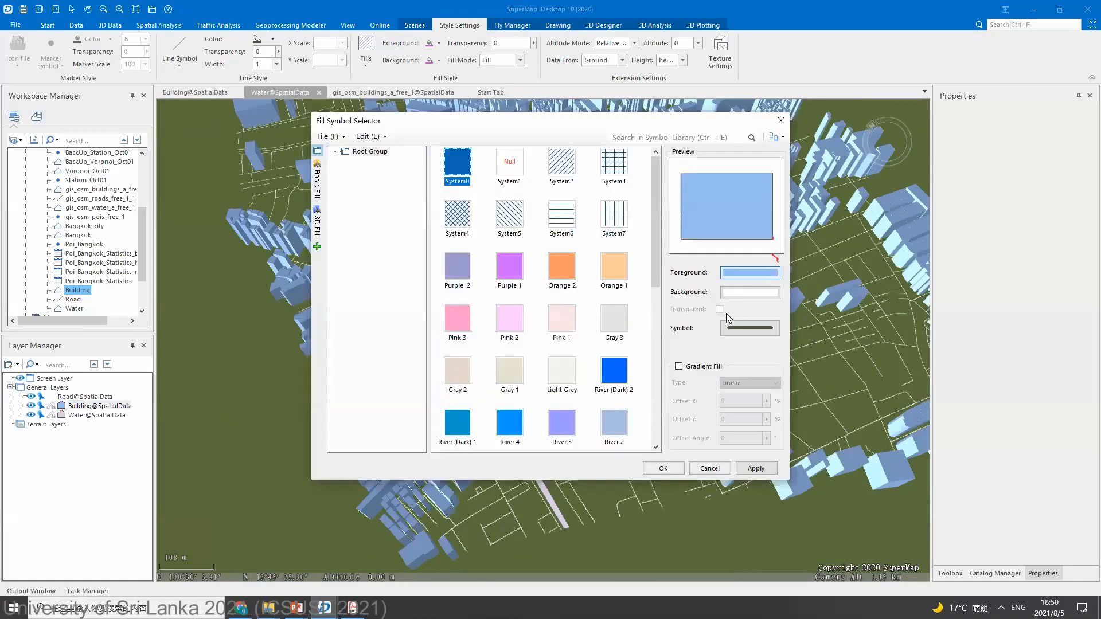
{"action": "left_click", "coordinate": [750, 272]}
{"action": "left_click", "coordinate": [726, 313]}
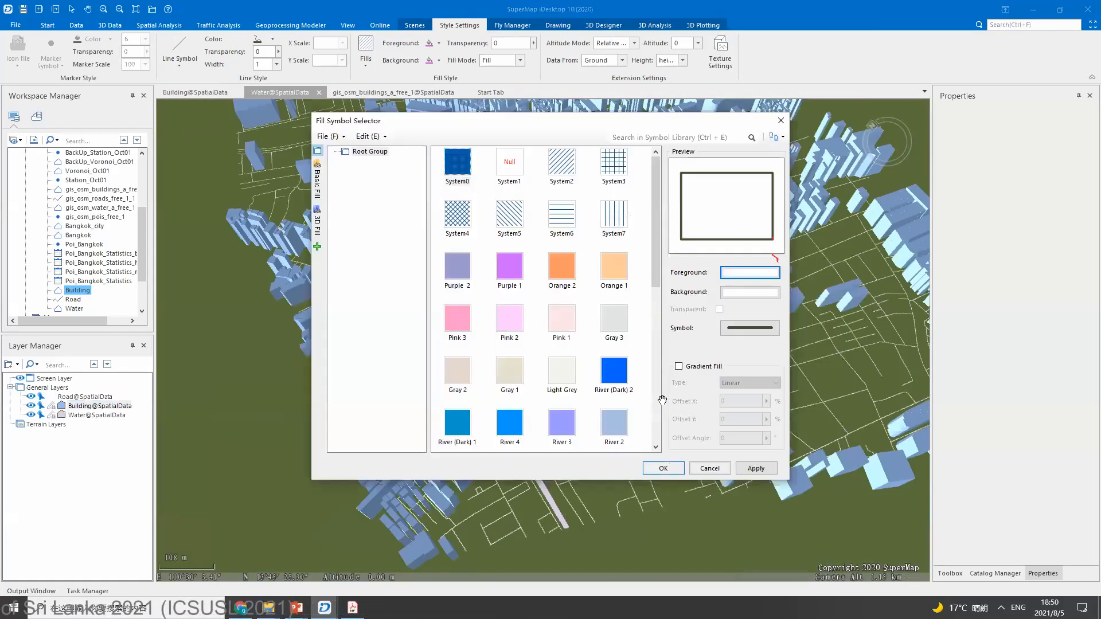
{"action": "left_click", "coordinate": [664, 467]}
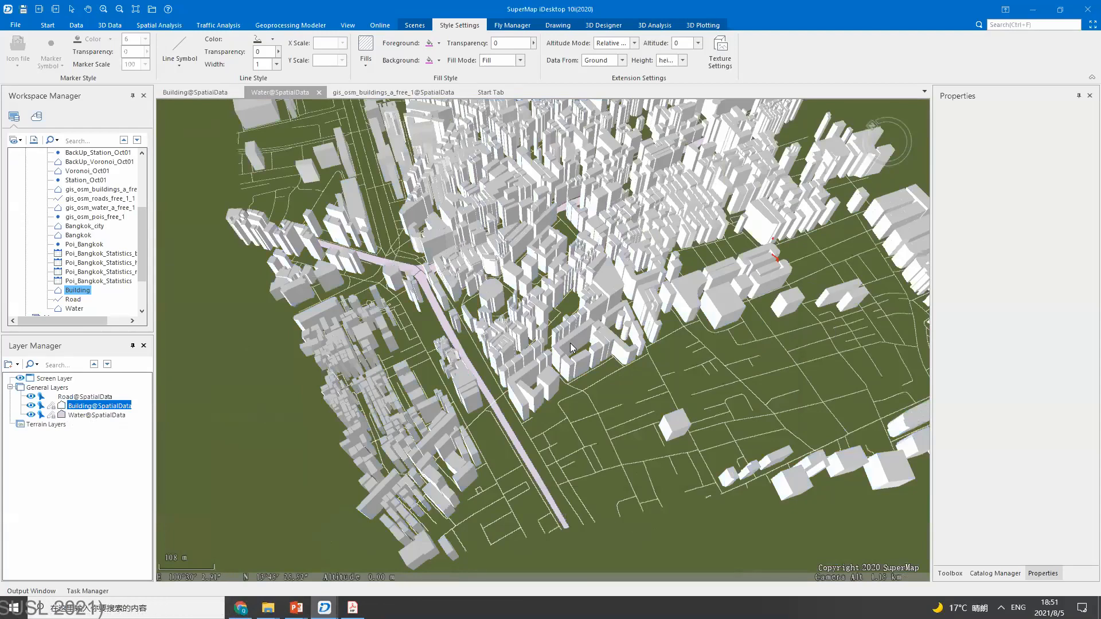
- Change the Water layer's fill foreground colour to white in its layer style
{"action": "double_click", "coordinate": [92, 415]}
{"action": "left_click", "coordinate": [731, 273]}
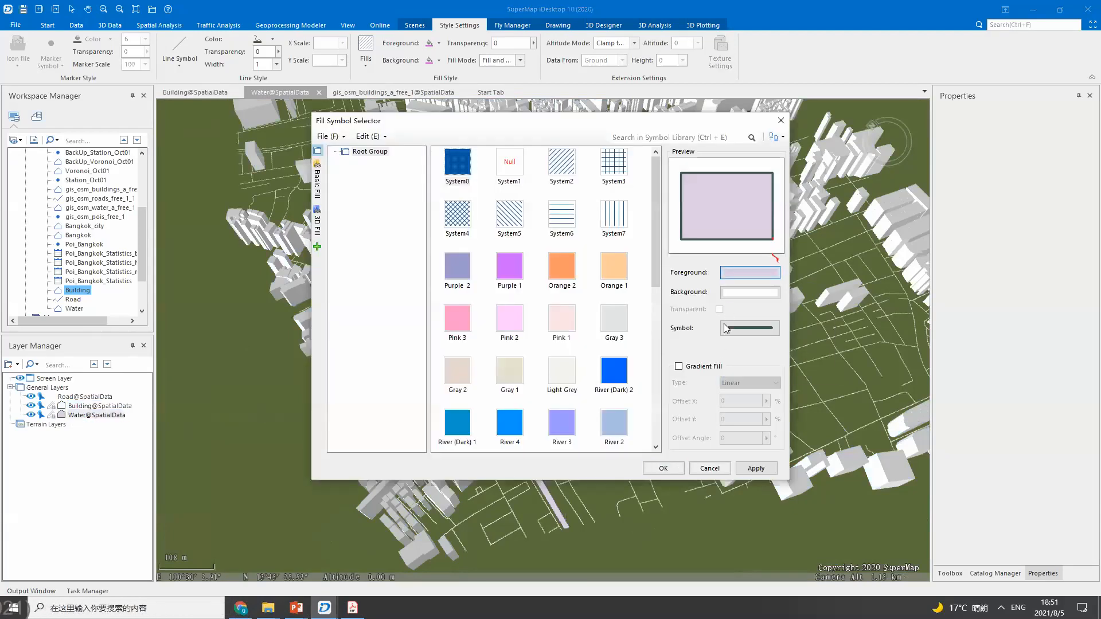
{"action": "left_click", "coordinate": [669, 462]}
{"action": "left_click", "coordinate": [664, 468]}
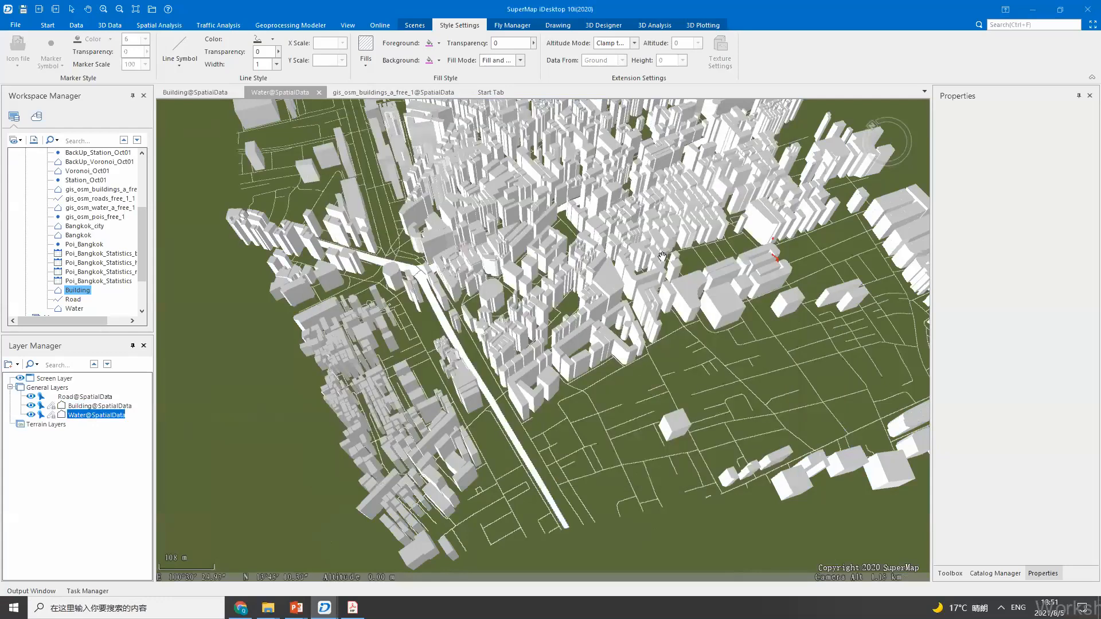
{"action": "left_click_drag", "start_coordinate": [662, 257], "coordinate": [648, 290]}
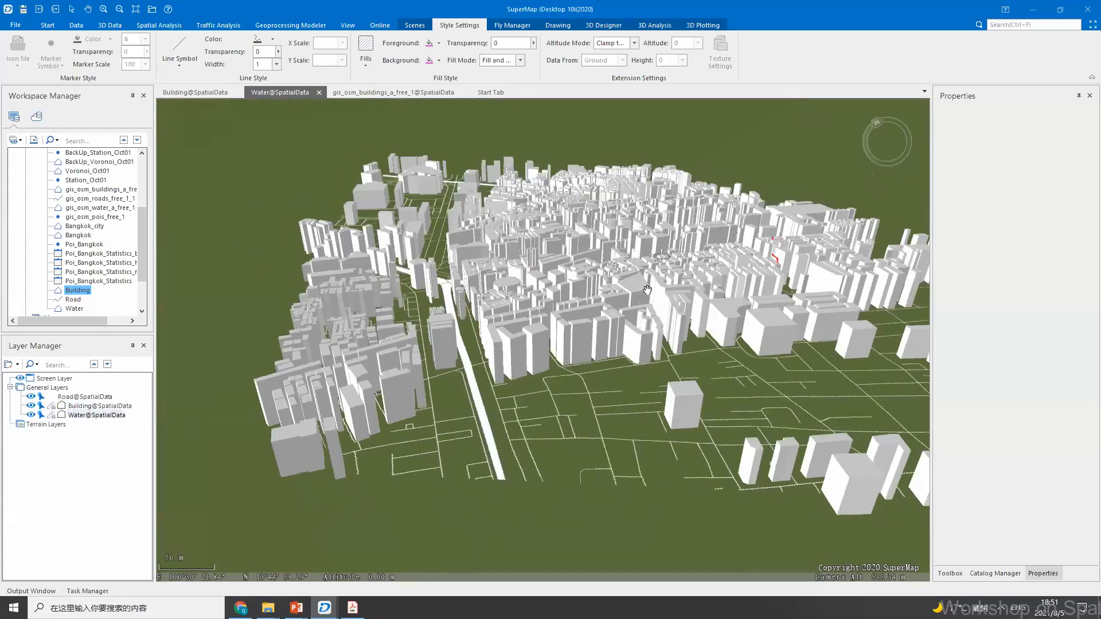
- Open the 3D texture settings of the Building layer in the scene
{"action": "left_click", "coordinate": [90, 406]}
{"action": "left_click", "coordinate": [720, 52]}
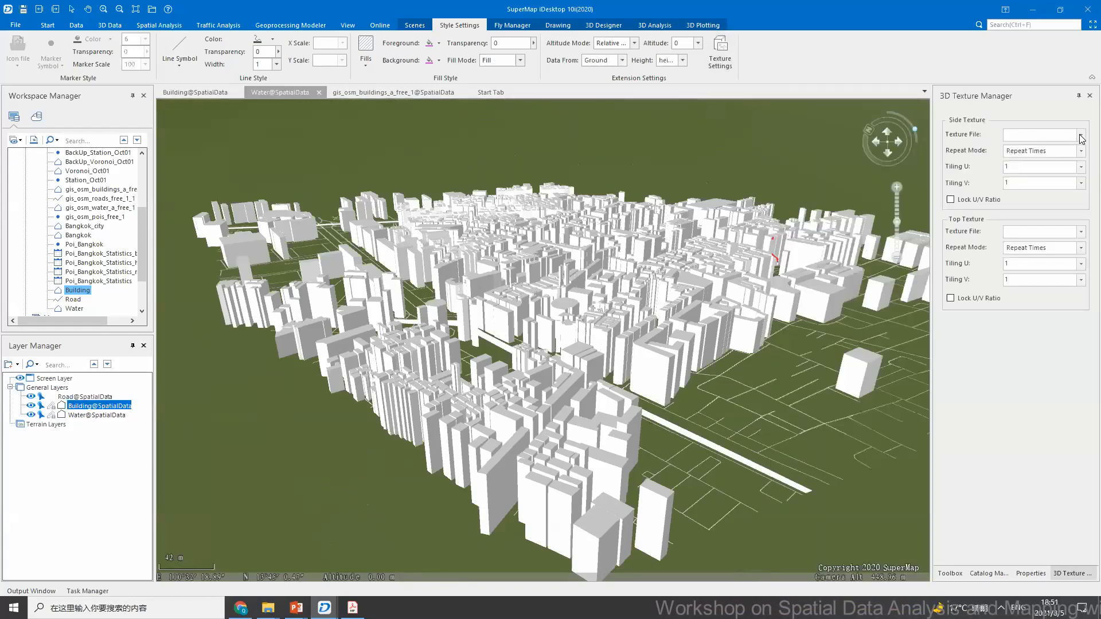
{"action": "left_click", "coordinate": [1080, 136]}
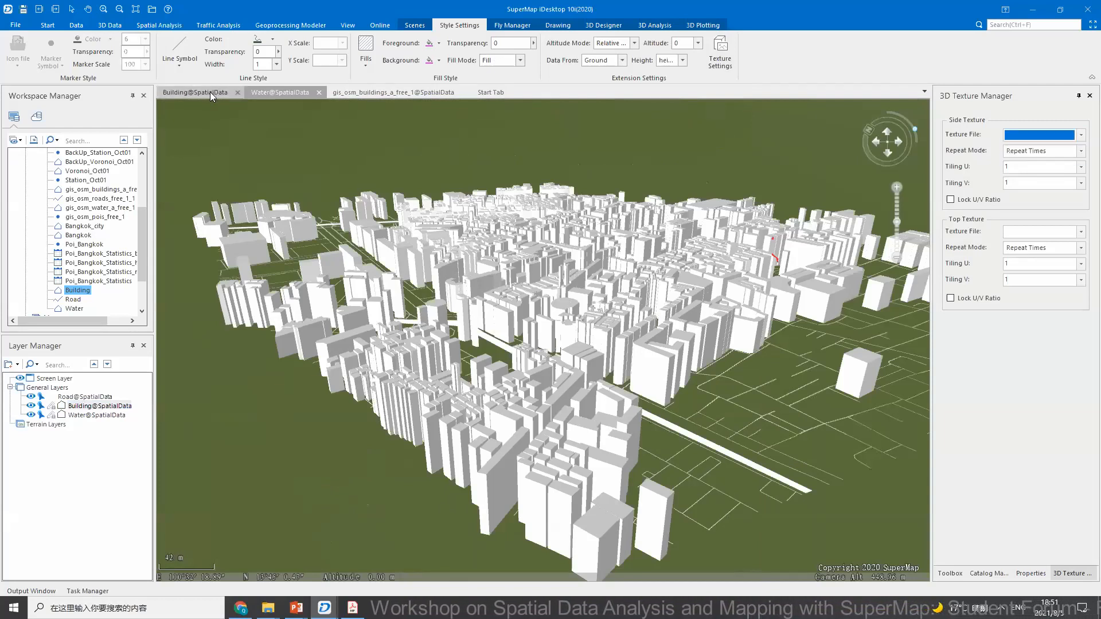
{"action": "left_click", "coordinate": [237, 92]}
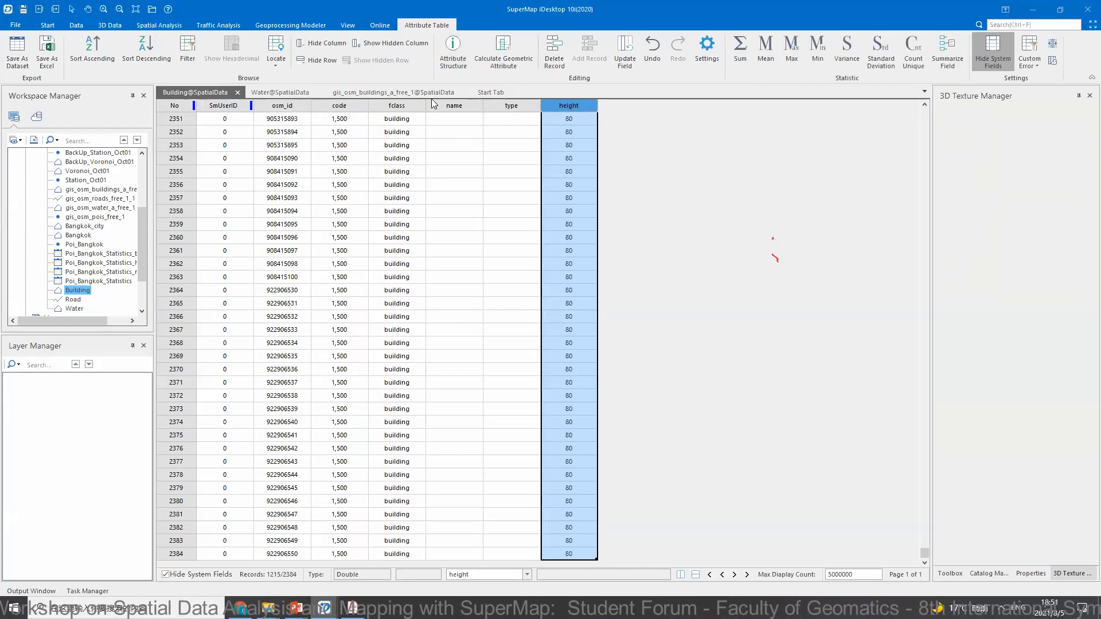
{"action": "left_click", "coordinate": [411, 93]}
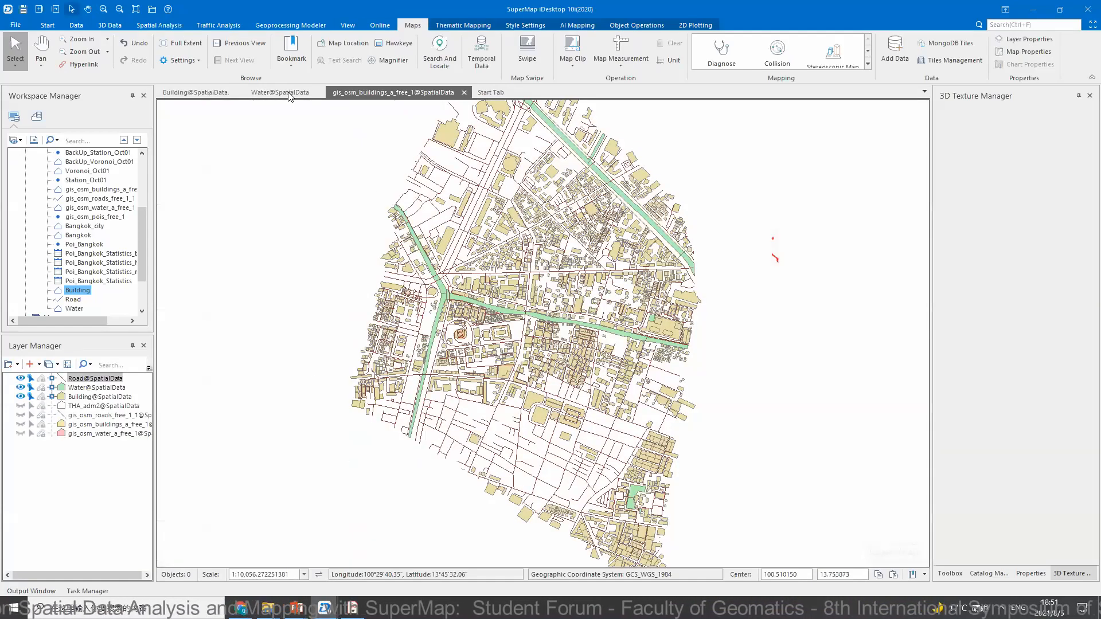
{"action": "left_click", "coordinate": [279, 92]}
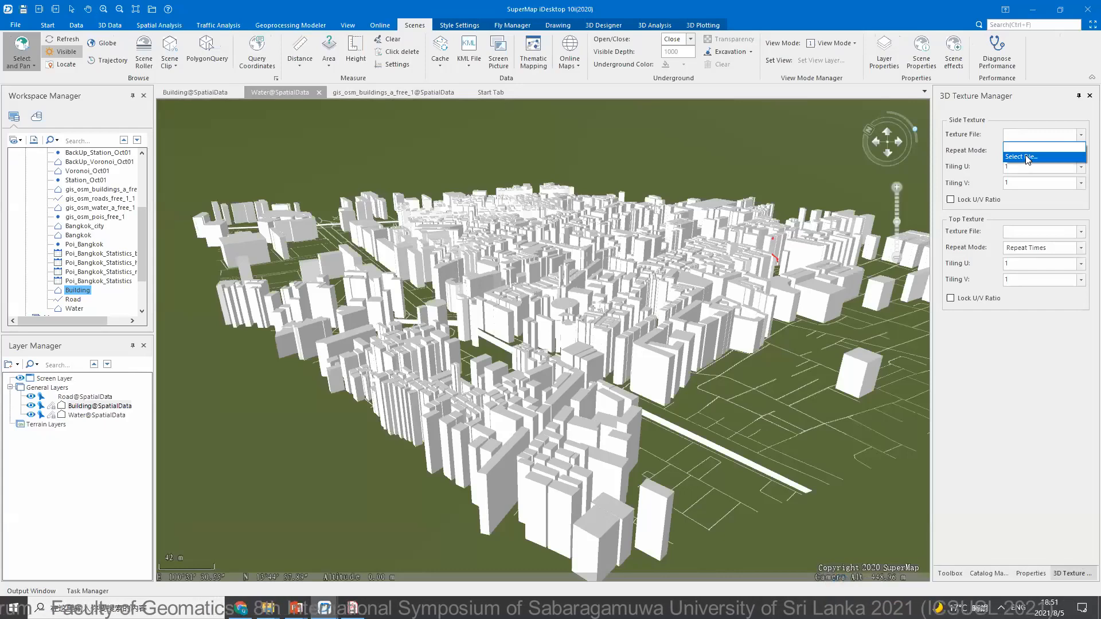
- Apply building3.JPG from the RapidModeling Texture folder as the Building layer's side texture
{"action": "left_click", "coordinate": [1030, 156]}
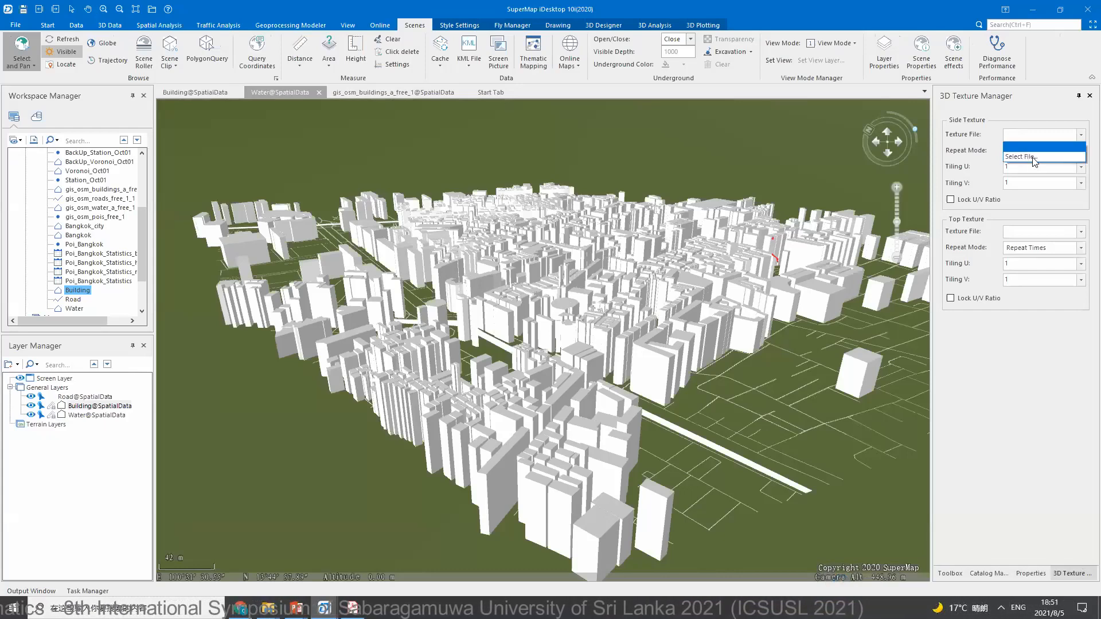
{"action": "left_click", "coordinate": [1033, 155]}
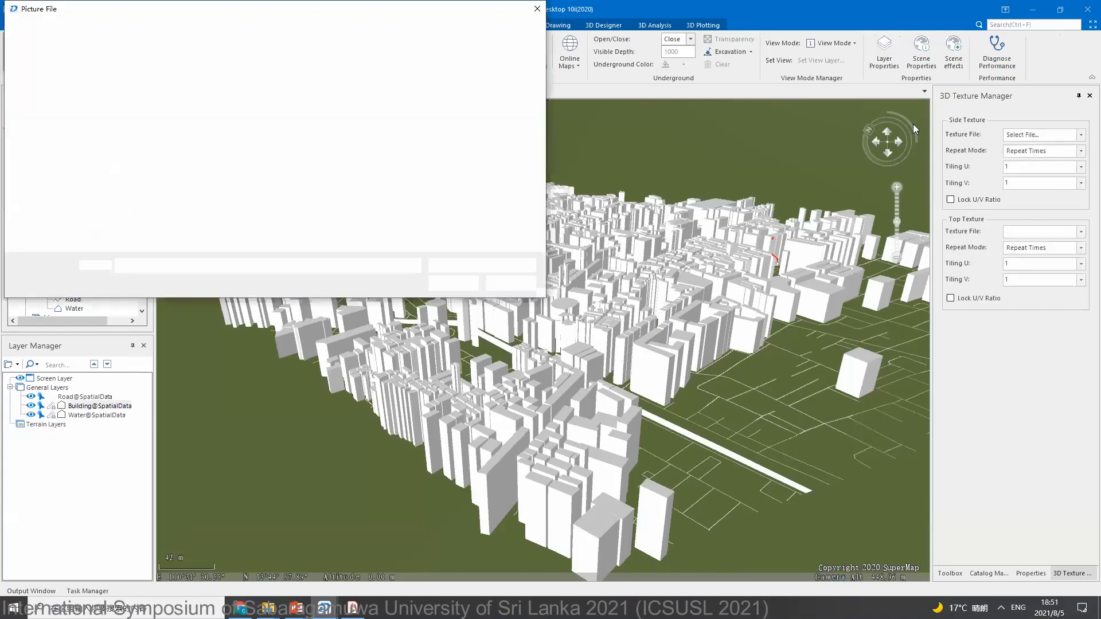
{"action": "left_click", "coordinate": [191, 30]}
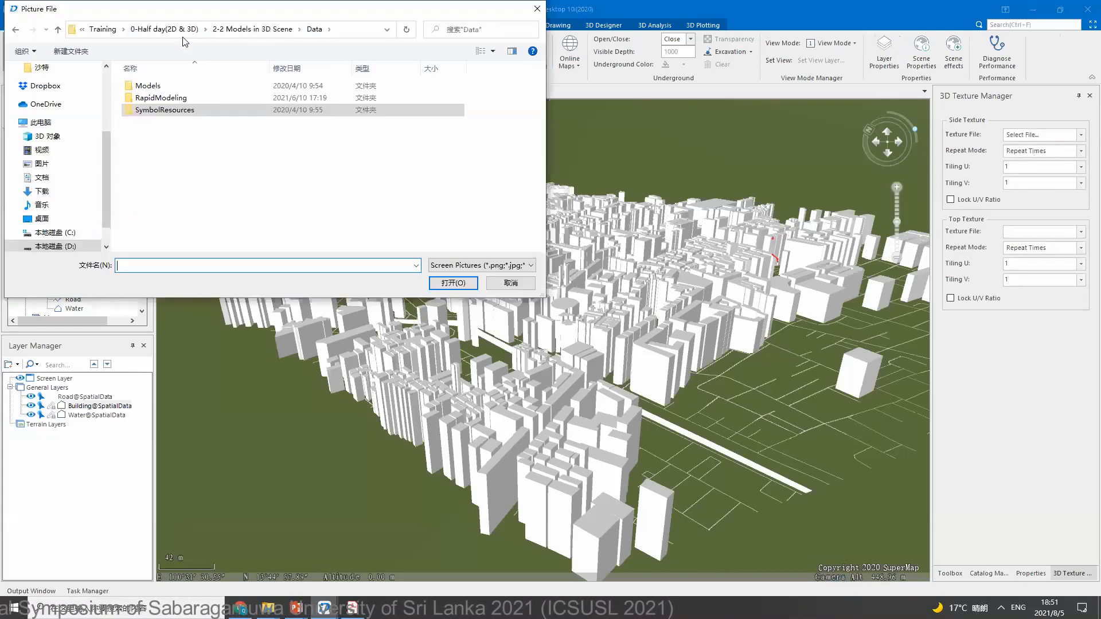
{"action": "double_click", "coordinate": [159, 99]}
{"action": "double_click", "coordinate": [159, 86]}
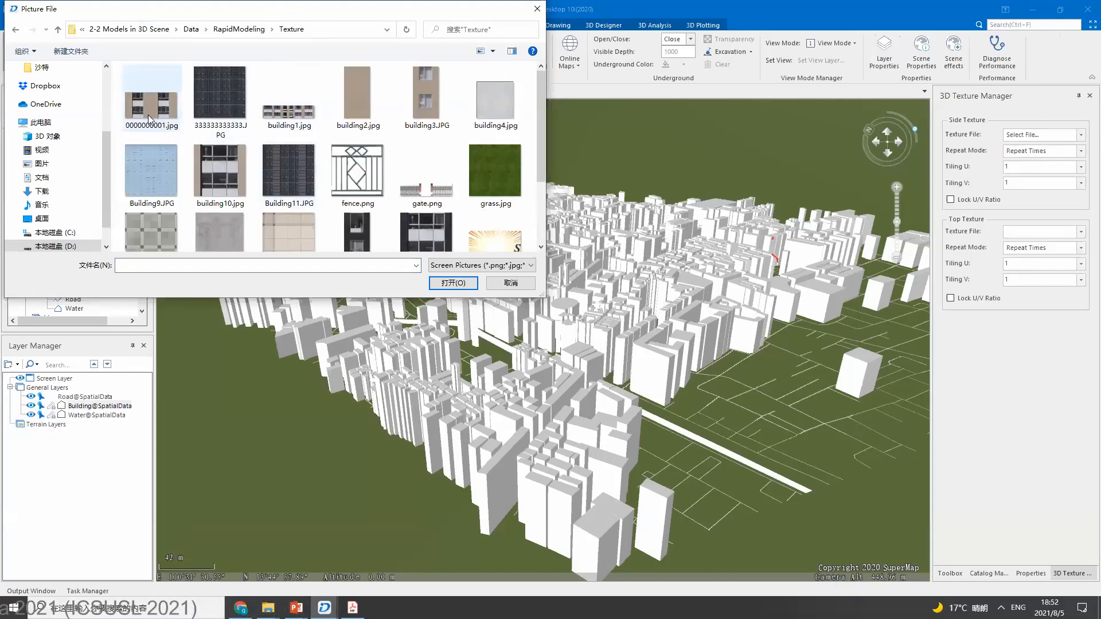
{"action": "left_click", "coordinate": [436, 101]}
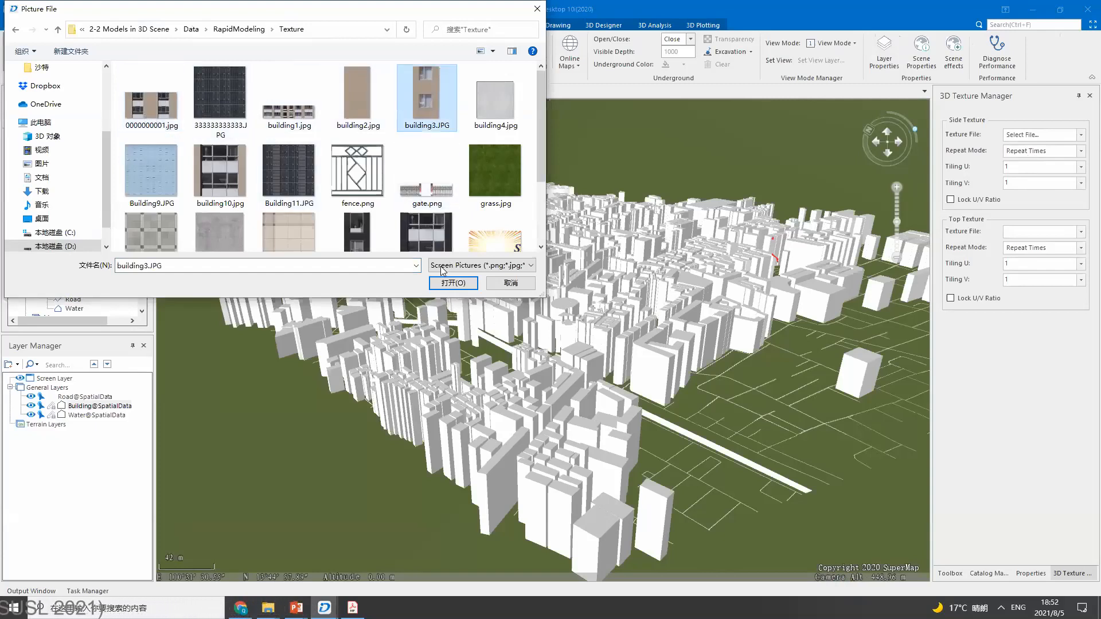
{"action": "left_click", "coordinate": [454, 281]}
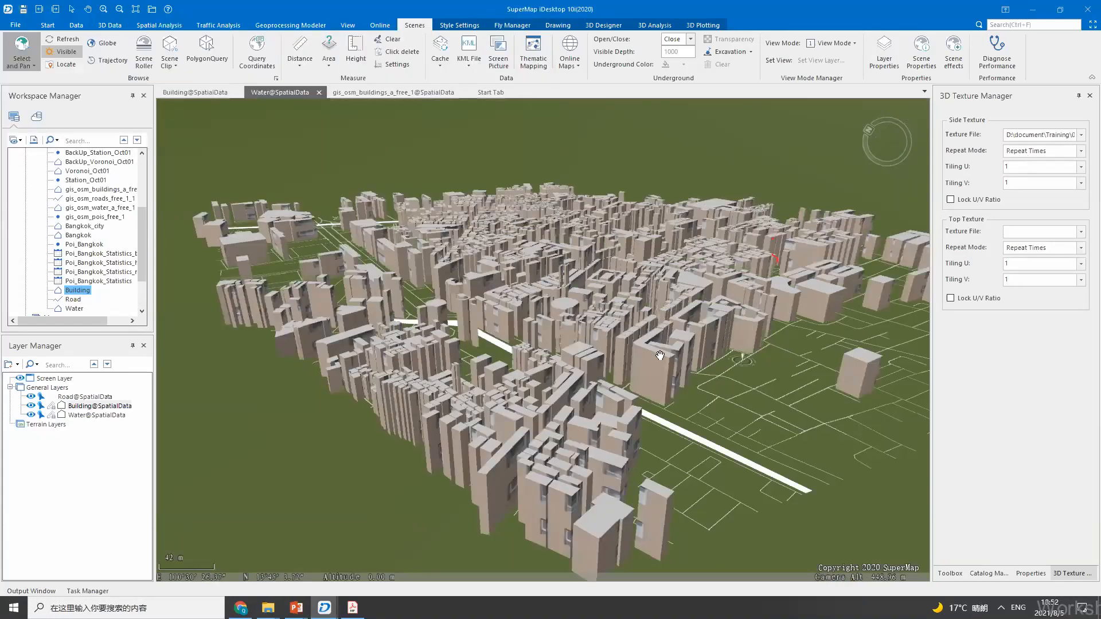
{"action": "left_click_drag", "start_coordinate": [661, 356], "coordinate": [720, 334]}
- Try the Real Size repeat mode for the side texture and switch back to Repeat Times
{"action": "double_click", "coordinate": [1056, 164]}
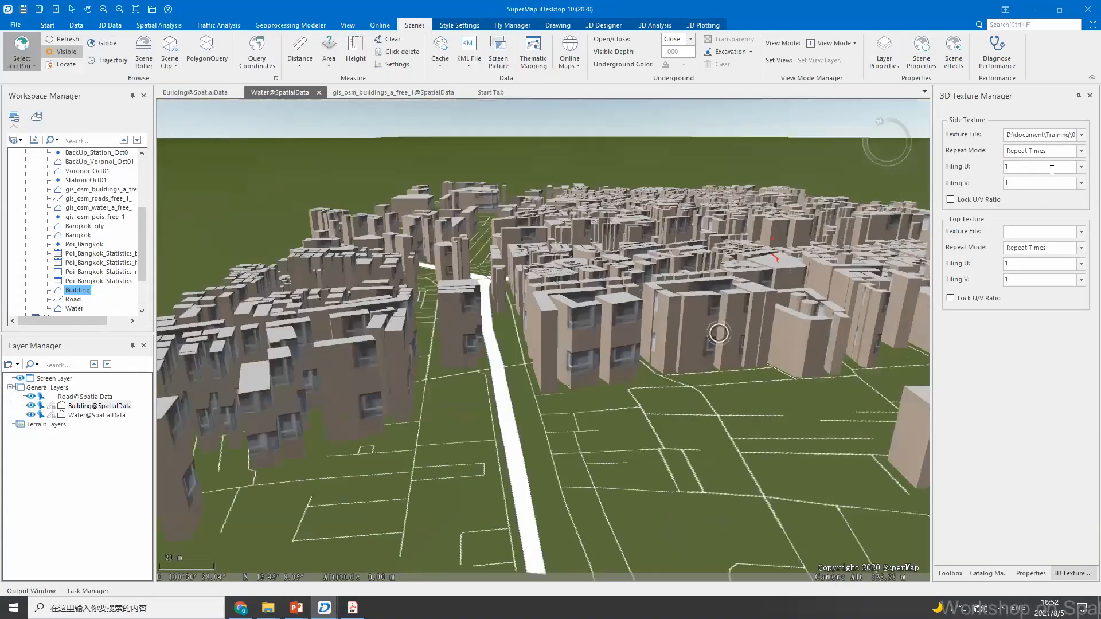
{"action": "left_click", "coordinate": [1081, 151]}
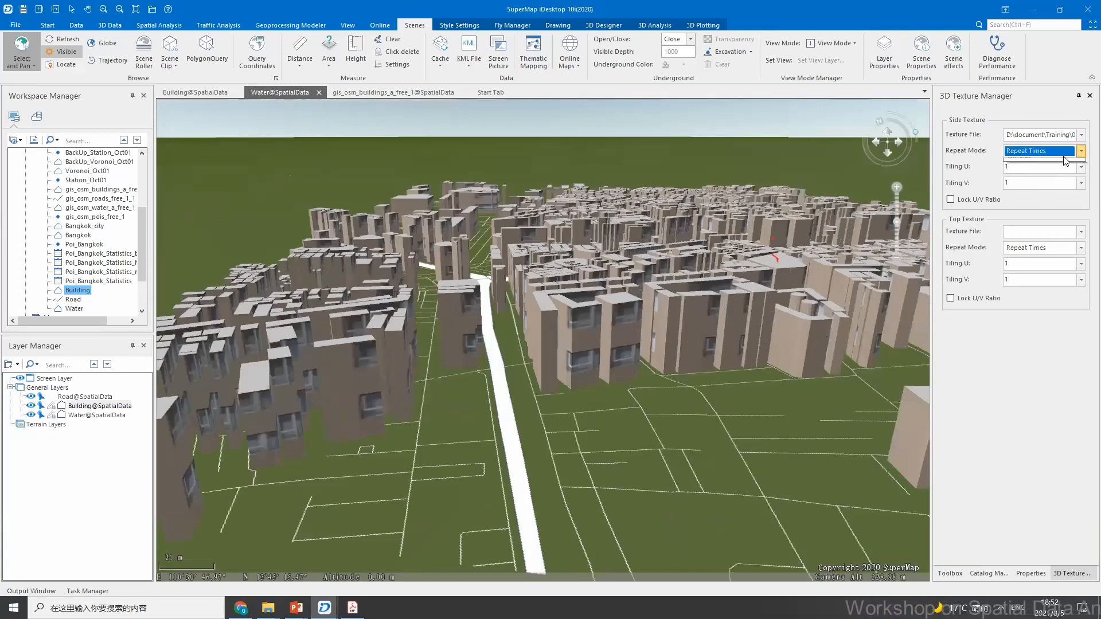
{"action": "left_click", "coordinate": [1035, 173]}
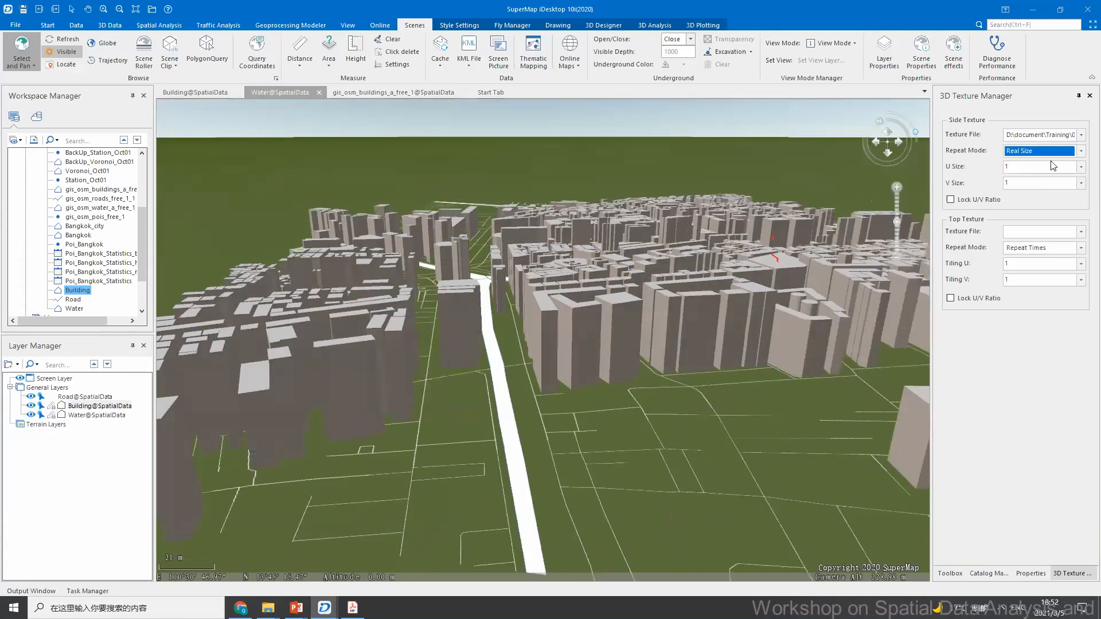
{"action": "left_click", "coordinate": [1081, 151]}
{"action": "left_click", "coordinate": [1035, 164]}
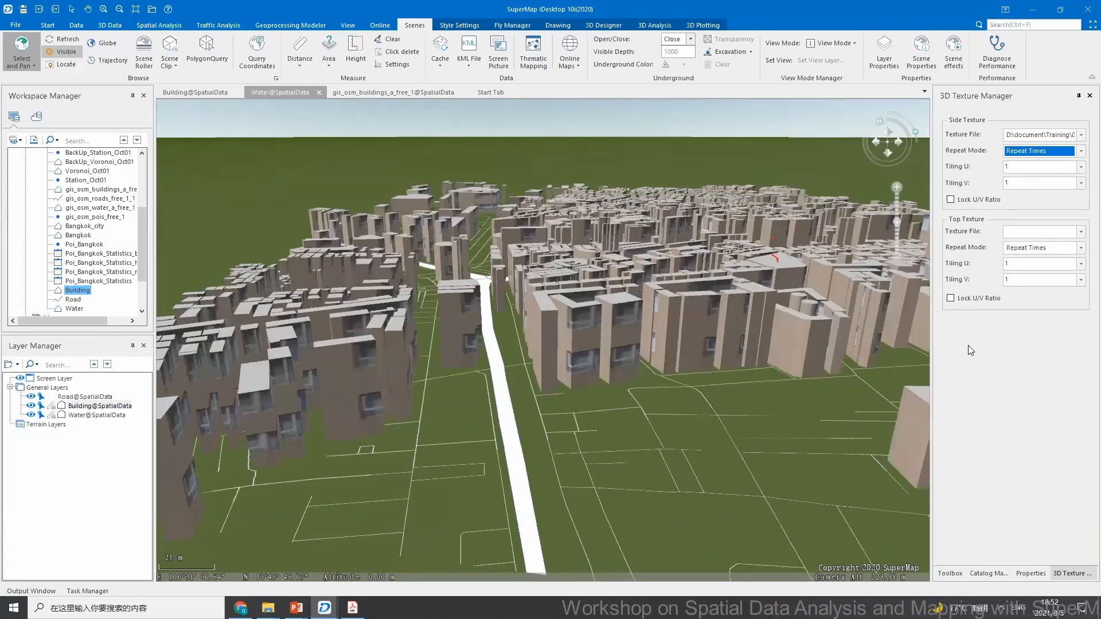
- Set the side texture's tiling to 4 in U and 5 in V, keeping the Repeat Times mode
{"action": "key", "text": "Tab"}
{"action": "key", "text": "Tab"}
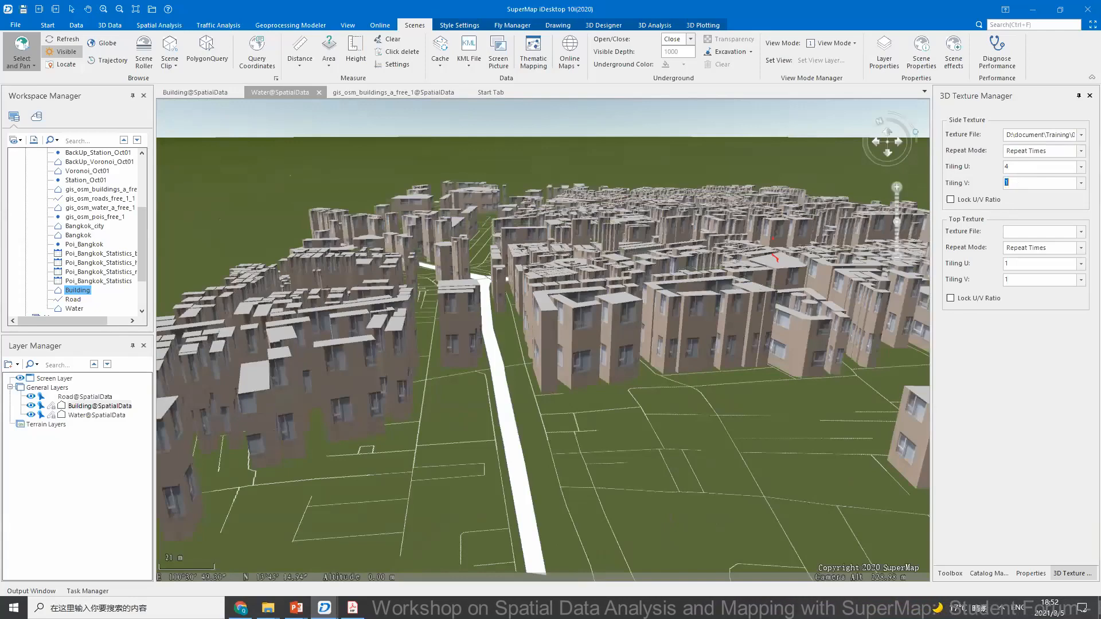
{"action": "type", "text": "5"}
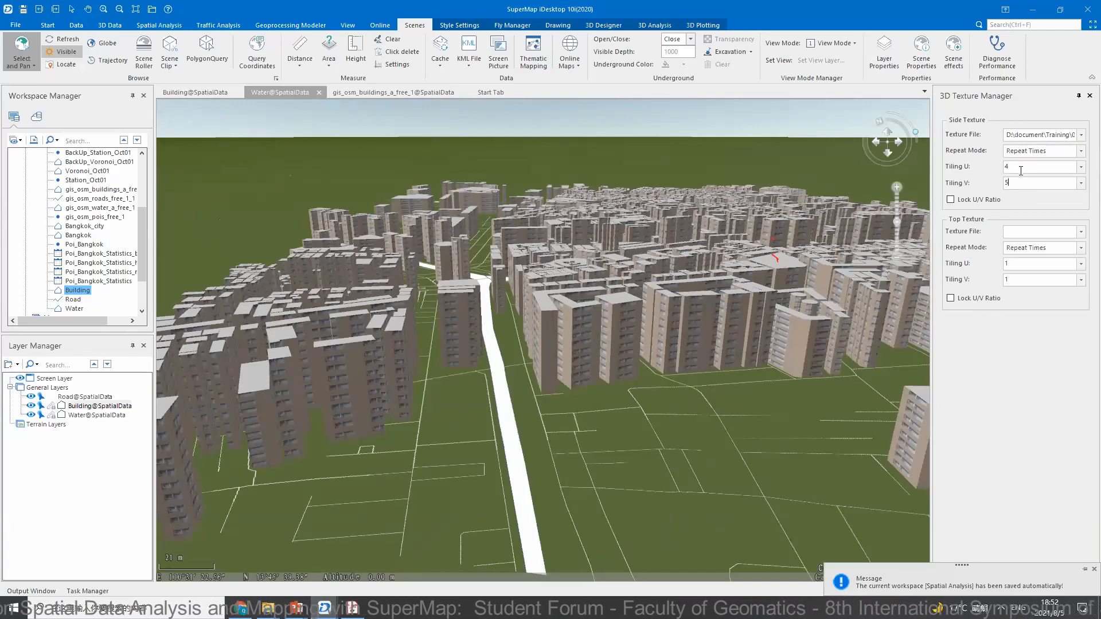
{"action": "left_click", "coordinate": [1080, 151]}
{"action": "left_click", "coordinate": [1026, 180]}
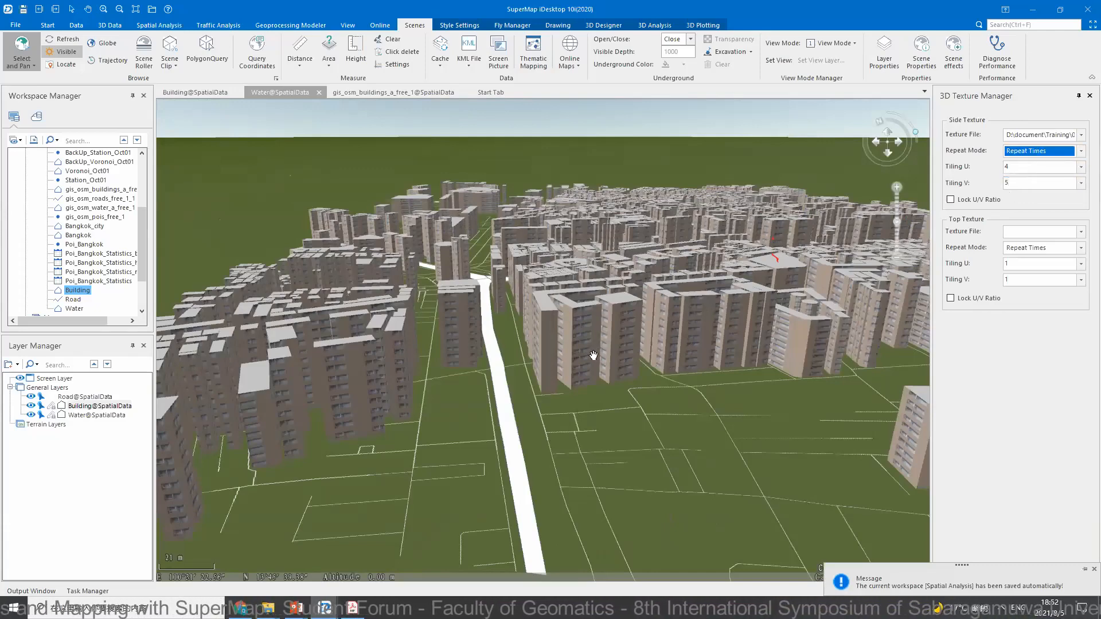
{"action": "left_click_drag", "start_coordinate": [616, 395], "coordinate": [593, 347]}
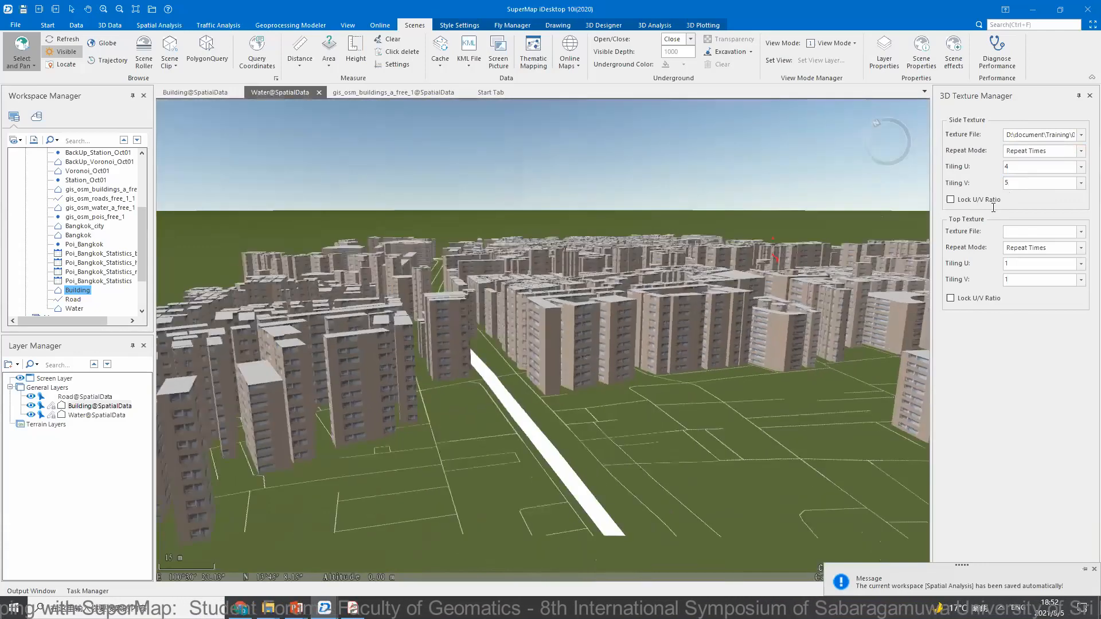
- Check the fields offered for the side texture's Tiling U and review the Building attribute table
{"action": "left_click", "coordinate": [1082, 167]}
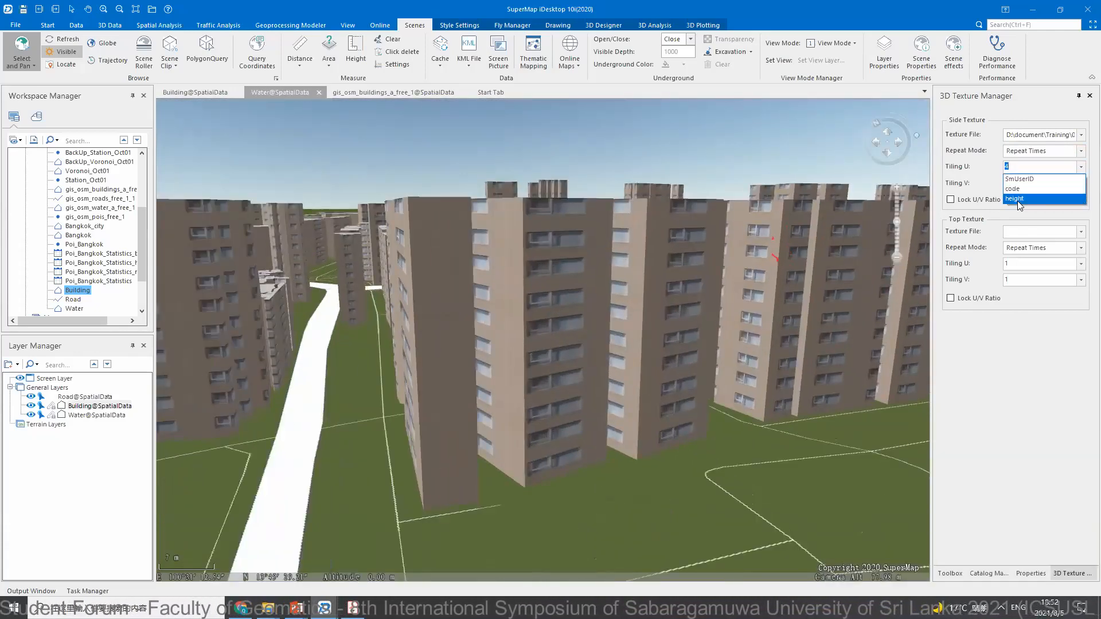
{"action": "left_click", "coordinate": [195, 89]}
{"action": "left_click", "coordinate": [205, 92]}
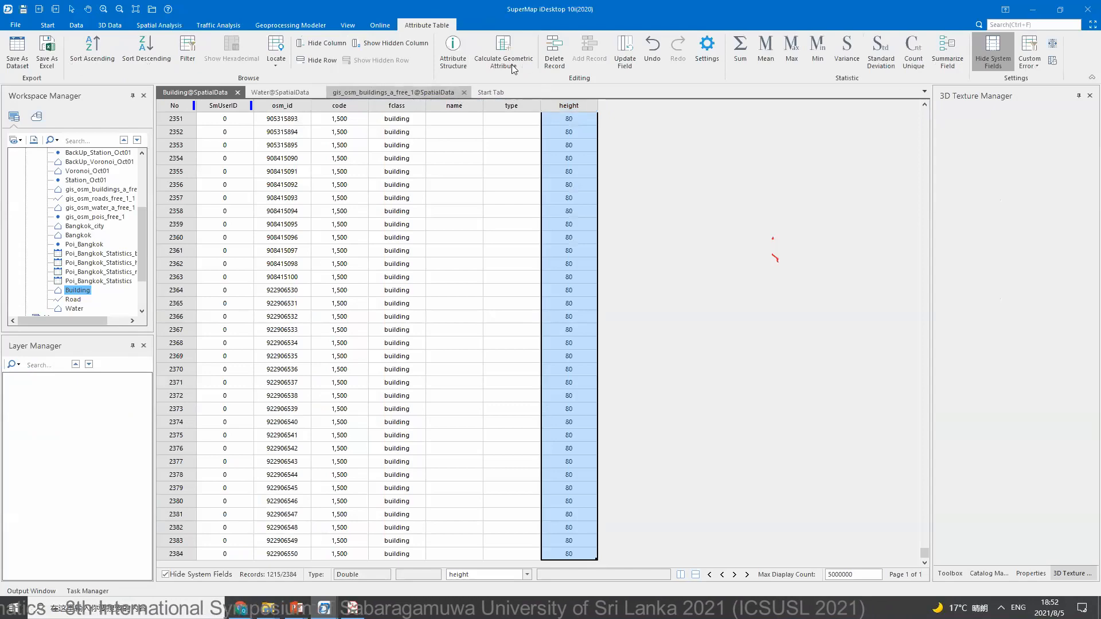
{"action": "left_click", "coordinate": [280, 92]}
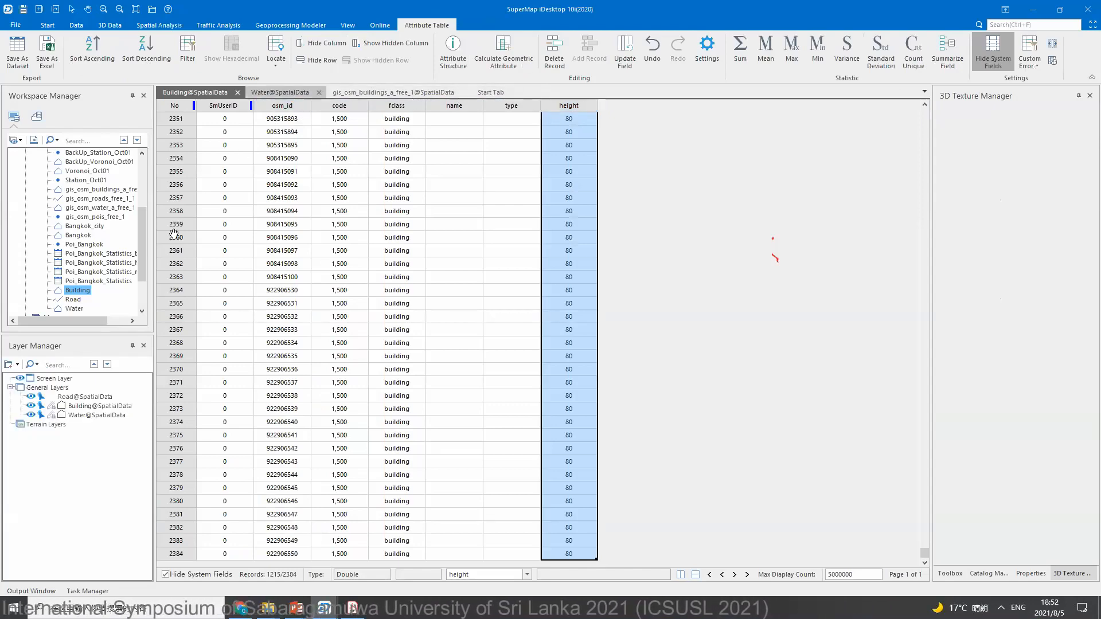
{"action": "left_click", "coordinate": [84, 408]}
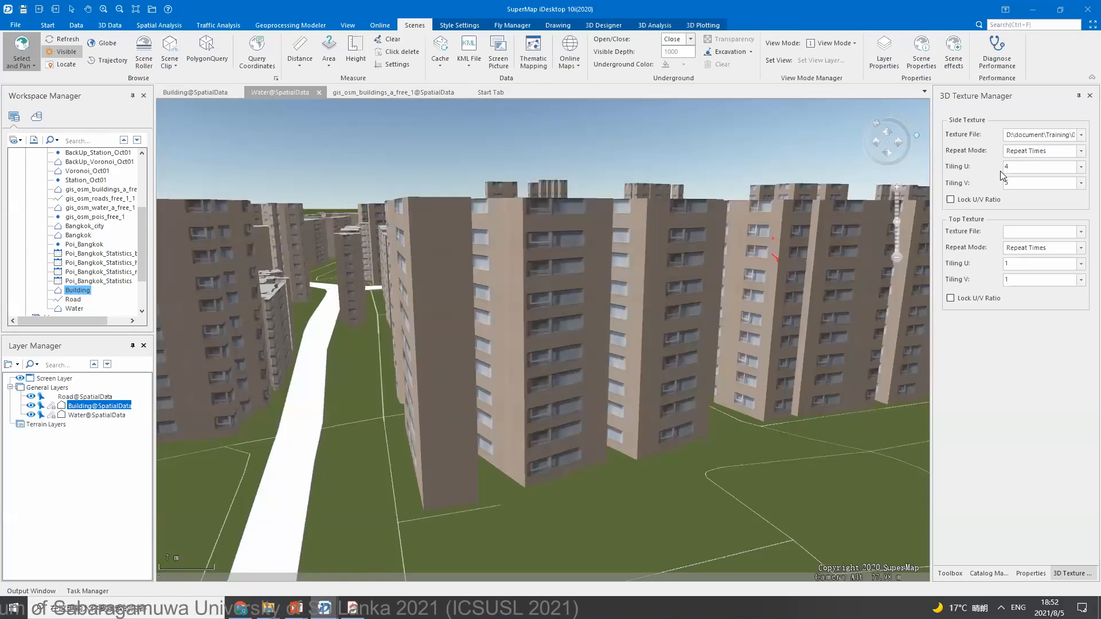
- Examine the textured building facades in the 3D scene from several angles and distances
{"action": "left_click_drag", "start_coordinate": [658, 339], "coordinate": [612, 339]}
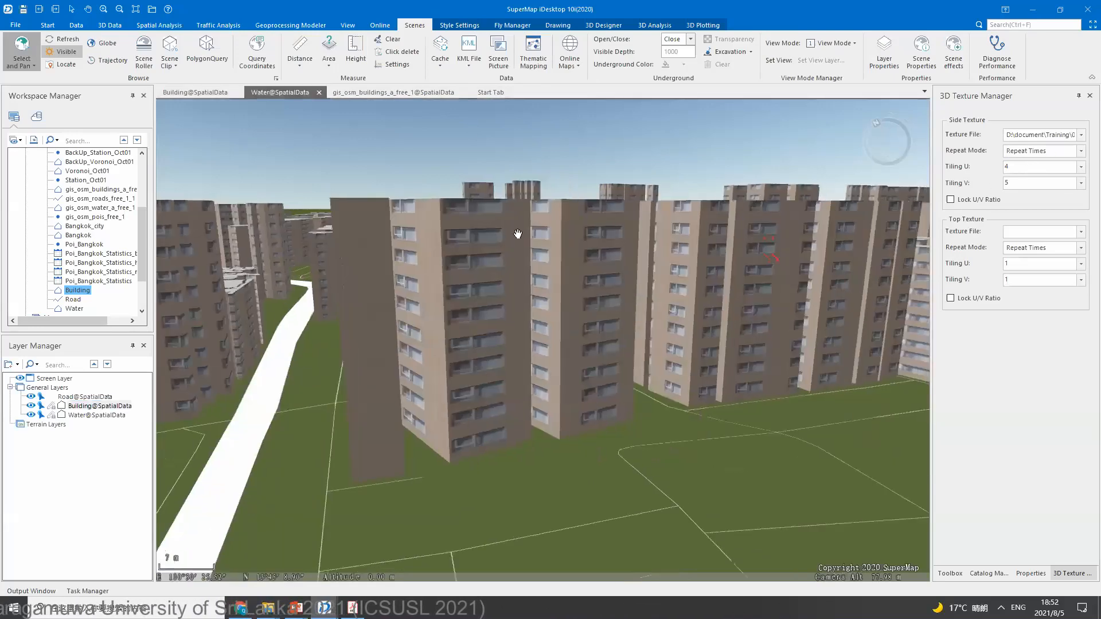
{"action": "scroll", "coordinate": [517, 234], "scroll_direction": "down", "scroll_amount": 5}
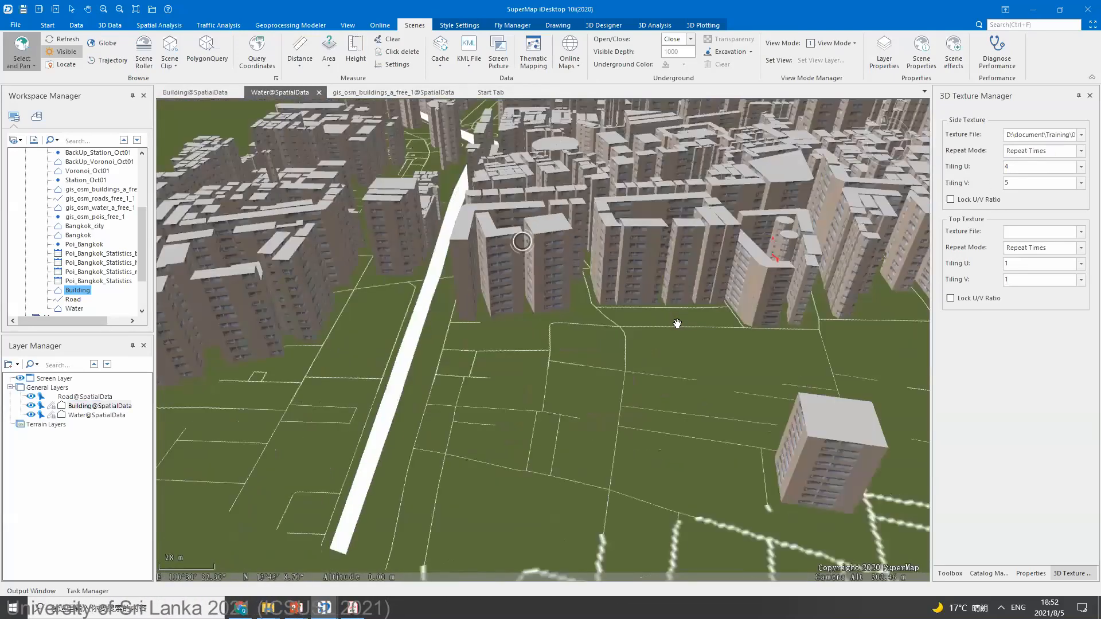
{"action": "left_click_drag", "start_coordinate": [677, 324], "coordinate": [727, 345]}
{"action": "scroll", "coordinate": [677, 322], "scroll_direction": "down", "scroll_amount": 1}
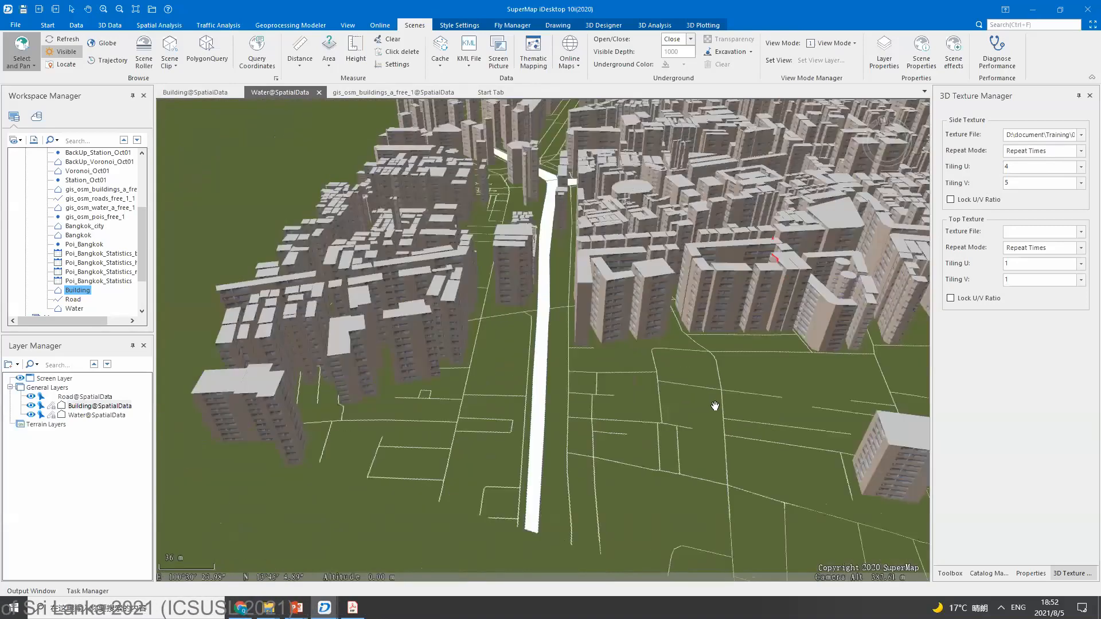
{"action": "left_click_drag", "start_coordinate": [715, 405], "coordinate": [590, 236]}
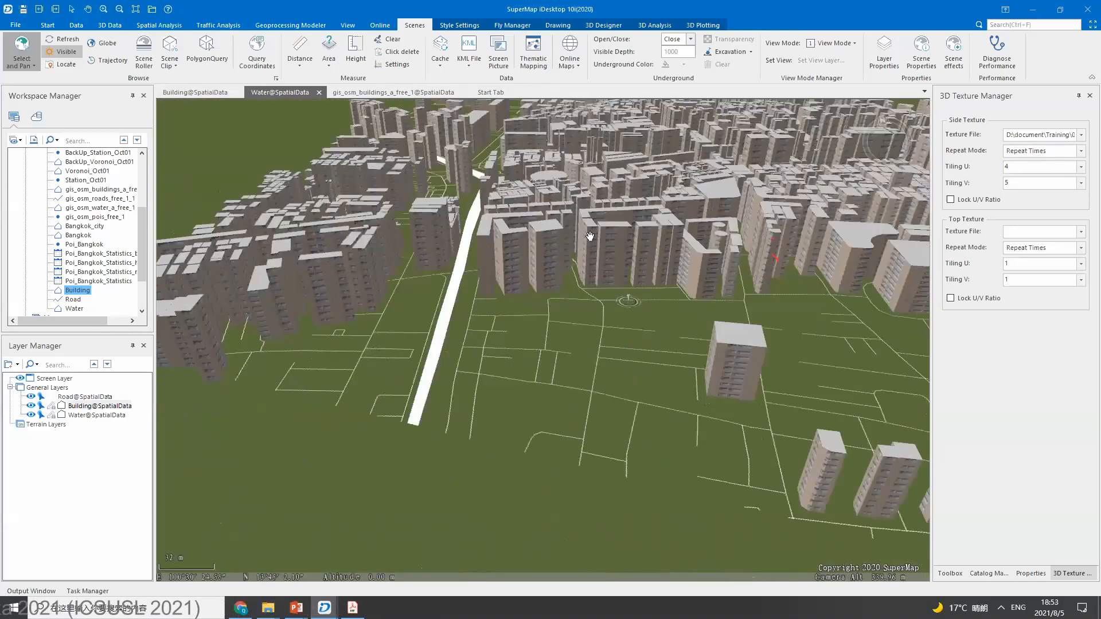
{"action": "left_click_drag", "start_coordinate": [660, 298], "coordinate": [678, 343]}
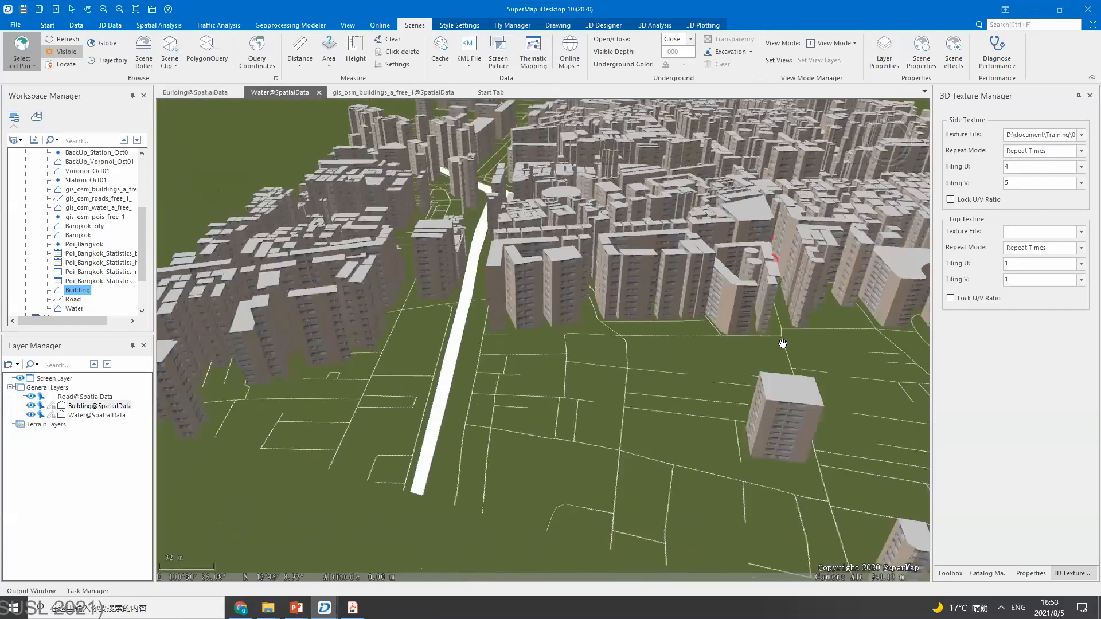
{"action": "left_click_drag", "start_coordinate": [635, 284], "coordinate": [691, 320]}
{"action": "left_click_drag", "start_coordinate": [600, 300], "coordinate": [555, 367]}
{"action": "scroll", "coordinate": [557, 344], "scroll_direction": "up", "scroll_amount": 3}
{"action": "left_click_drag", "start_coordinate": [636, 374], "coordinate": [401, 301]}
- Set the Water layer's altitude mode to Absolute
{"action": "left_click", "coordinate": [94, 415]}
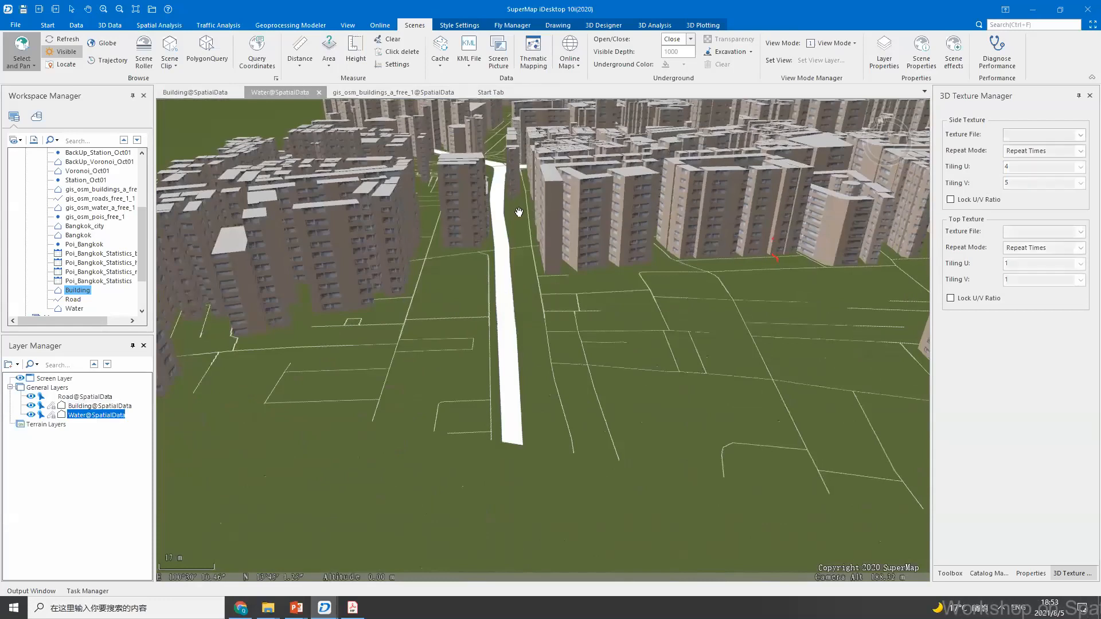
{"action": "left_click", "coordinate": [466, 25]}
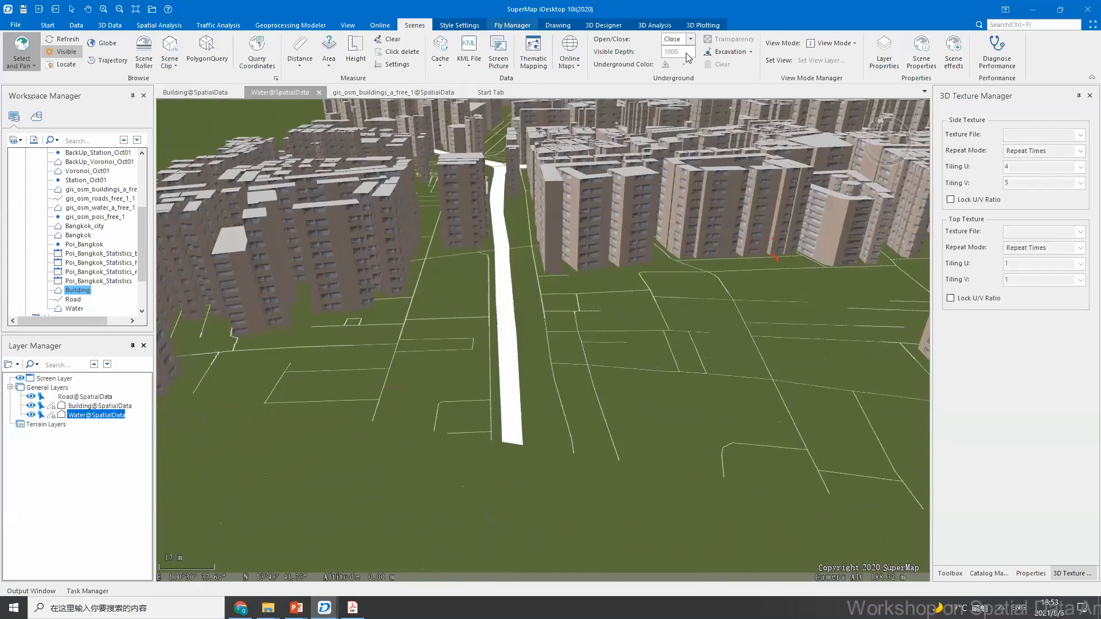
{"action": "left_click", "coordinate": [633, 44]}
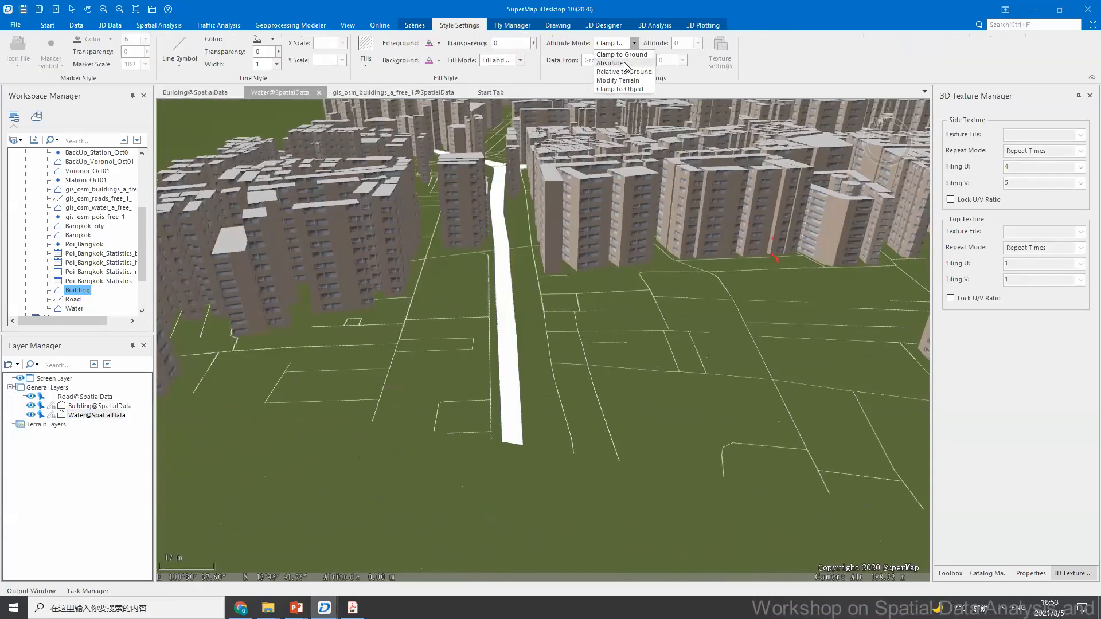
{"action": "left_click", "coordinate": [610, 63]}
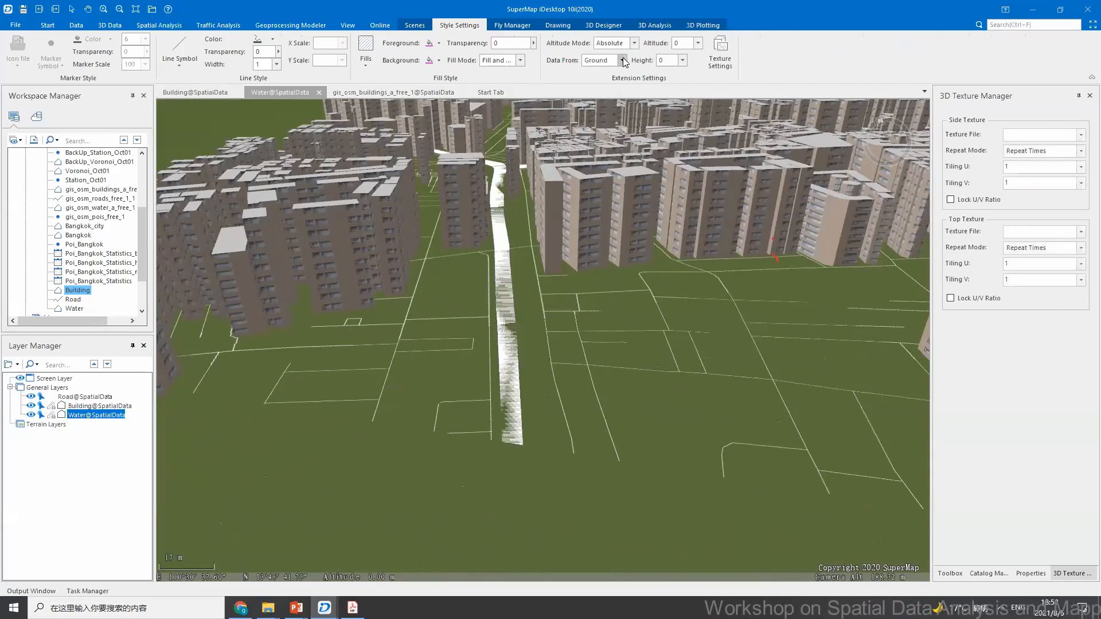
- Style the Water layer with the Slow Water symbol from the 3D fill library
{"action": "double_click", "coordinate": [666, 59]}
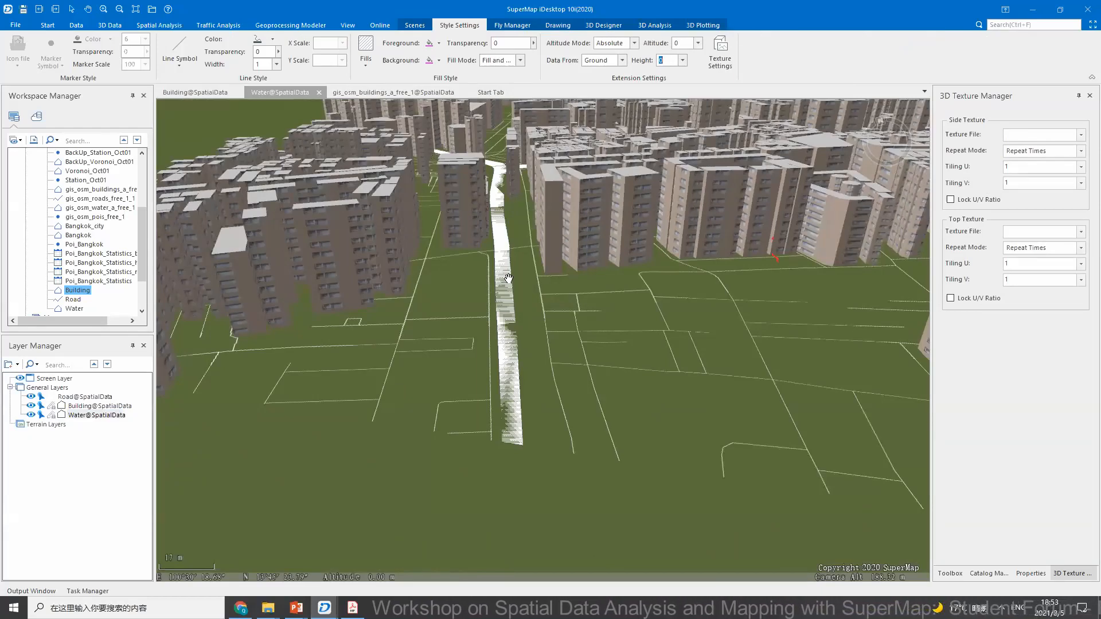
{"action": "left_click", "coordinate": [515, 307]}
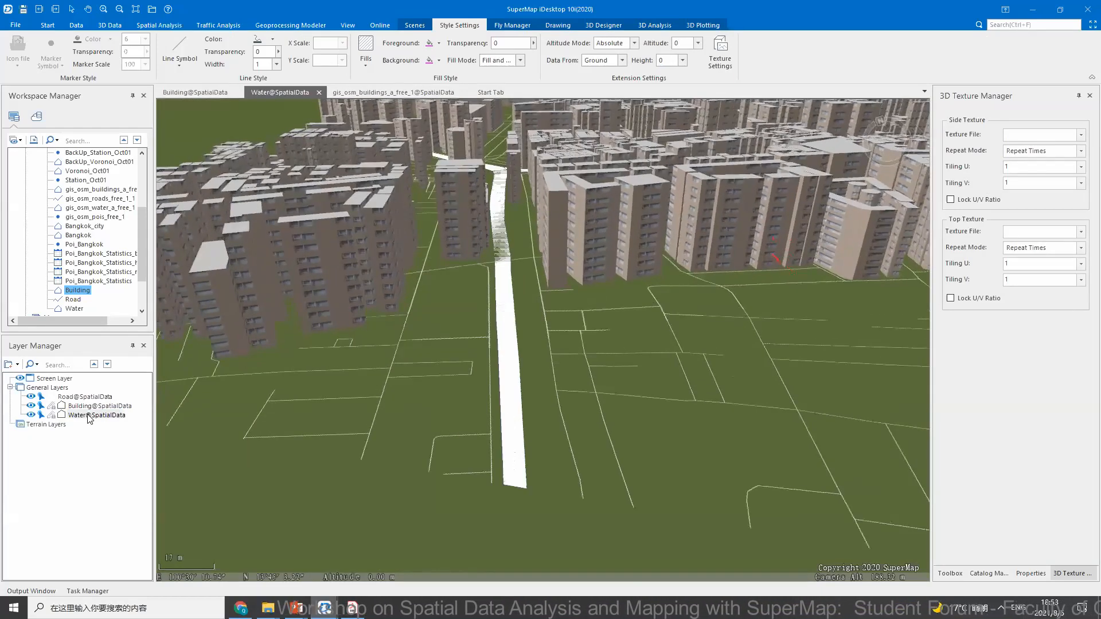
{"action": "left_click", "coordinate": [86, 415]}
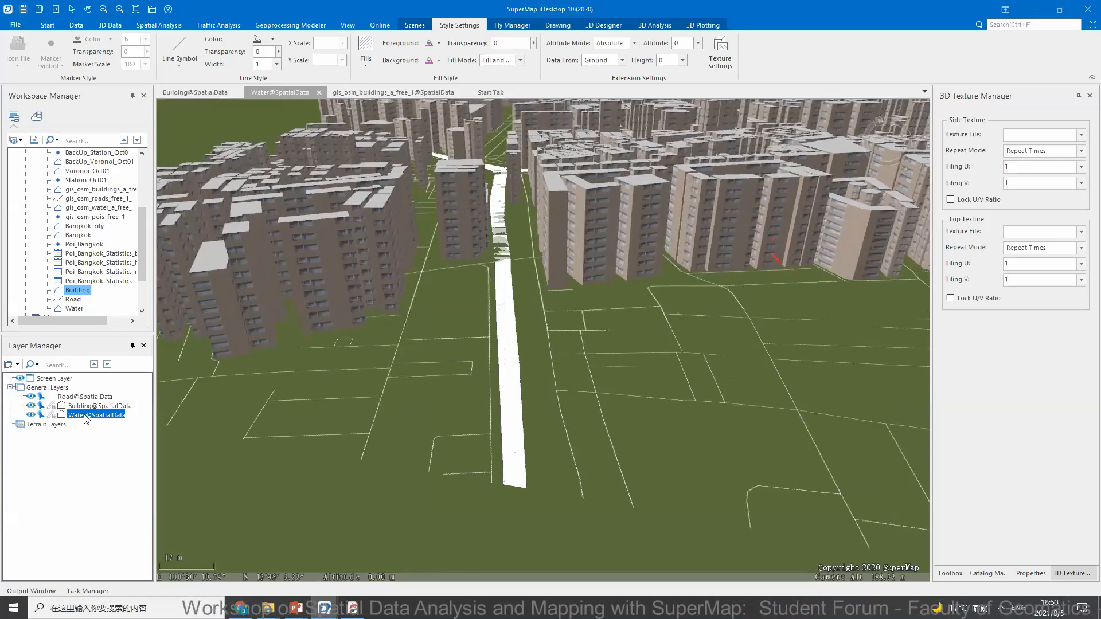
{"action": "right_click", "coordinate": [86, 418]}
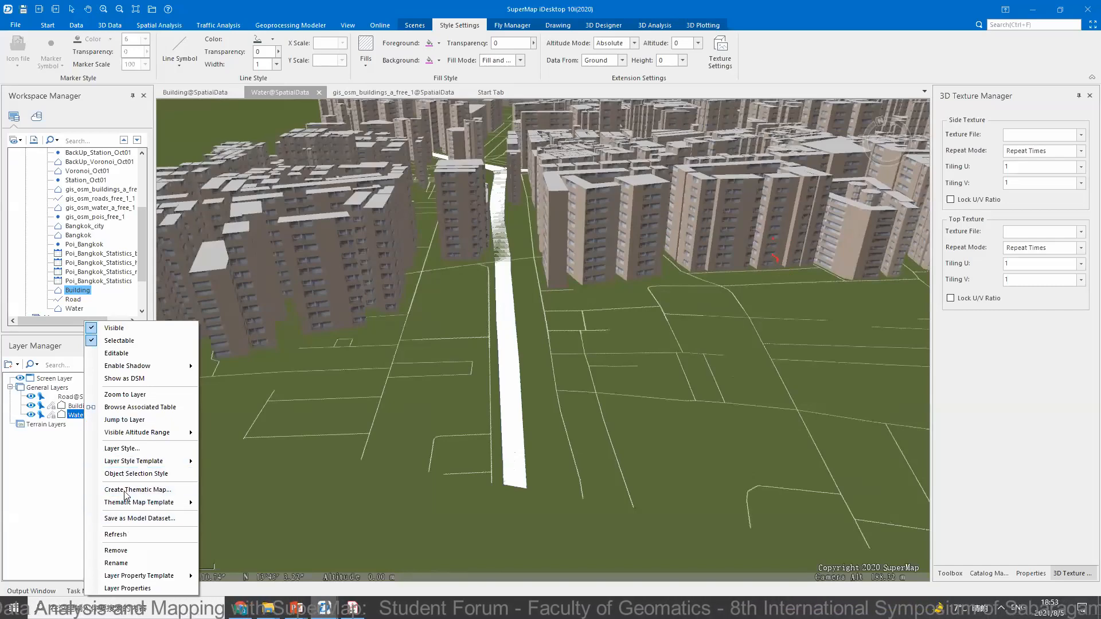
{"action": "left_click", "coordinate": [123, 449]}
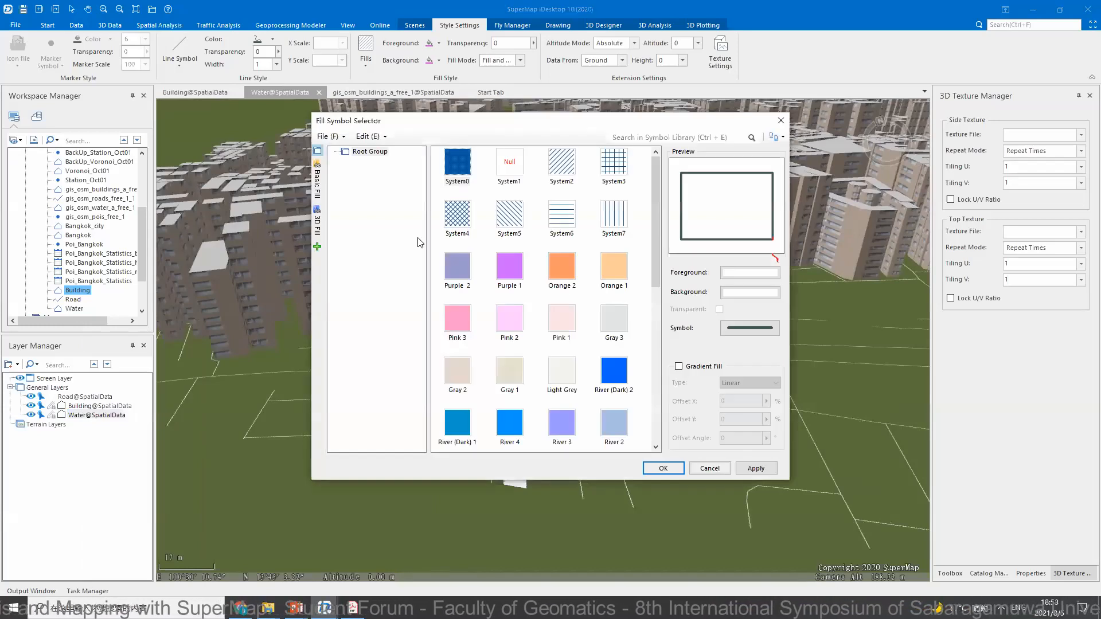
{"action": "left_click", "coordinate": [318, 224]}
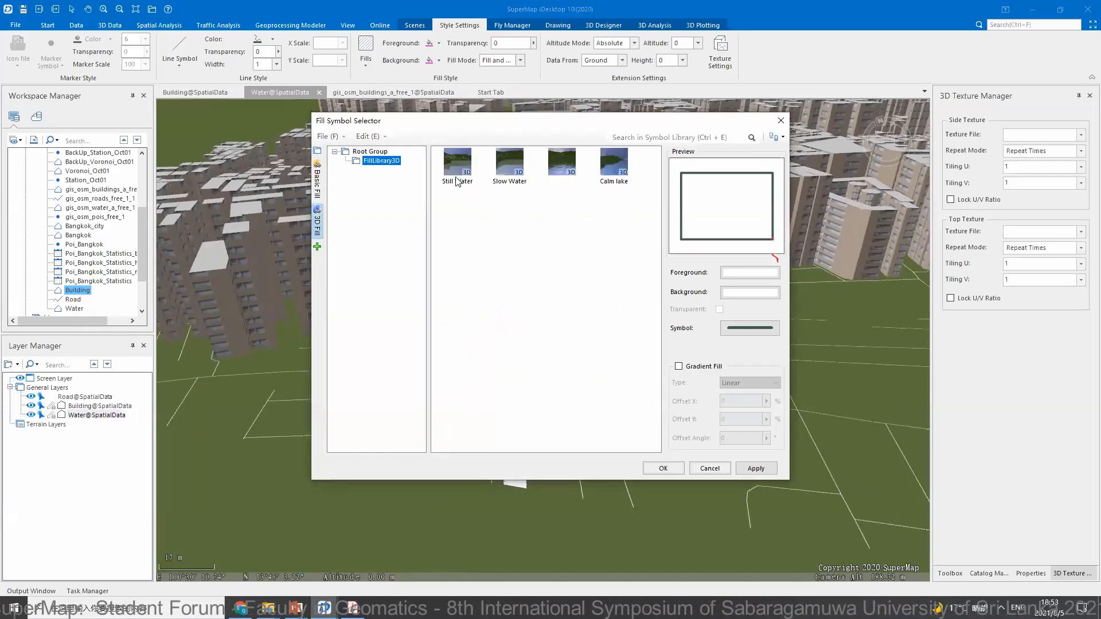
{"action": "left_click", "coordinate": [456, 163]}
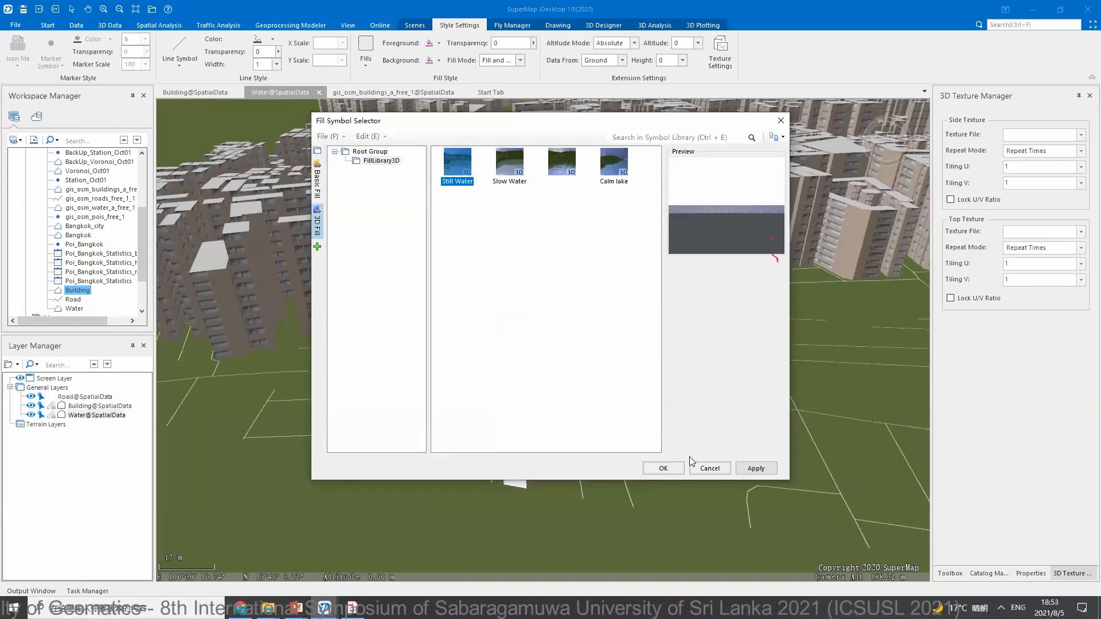
{"action": "left_click", "coordinate": [512, 166]}
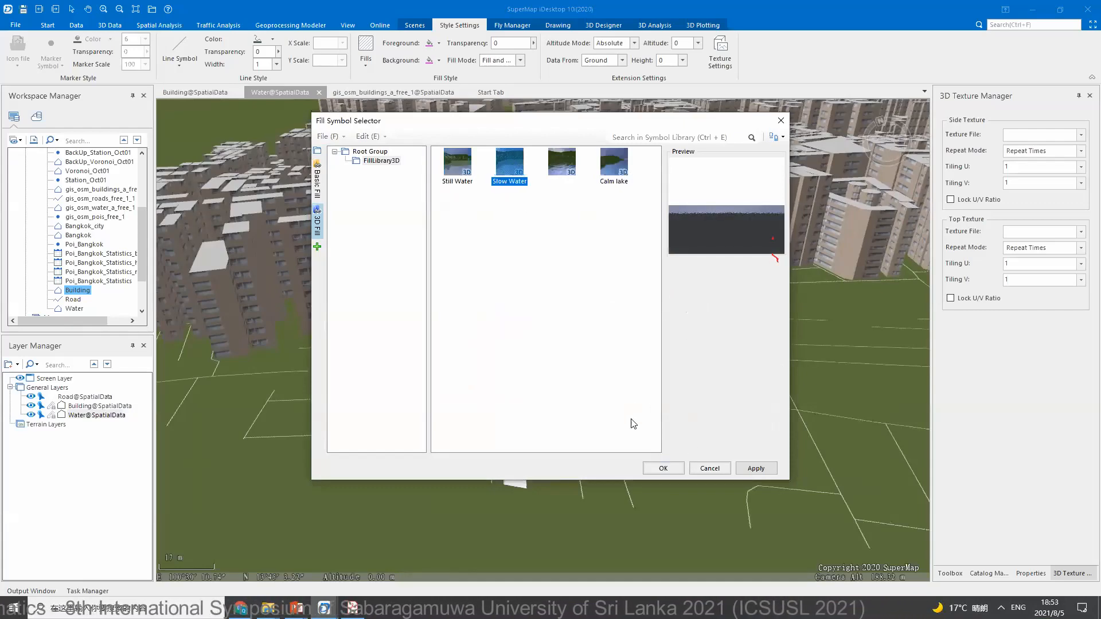
{"action": "left_click", "coordinate": [665, 467]}
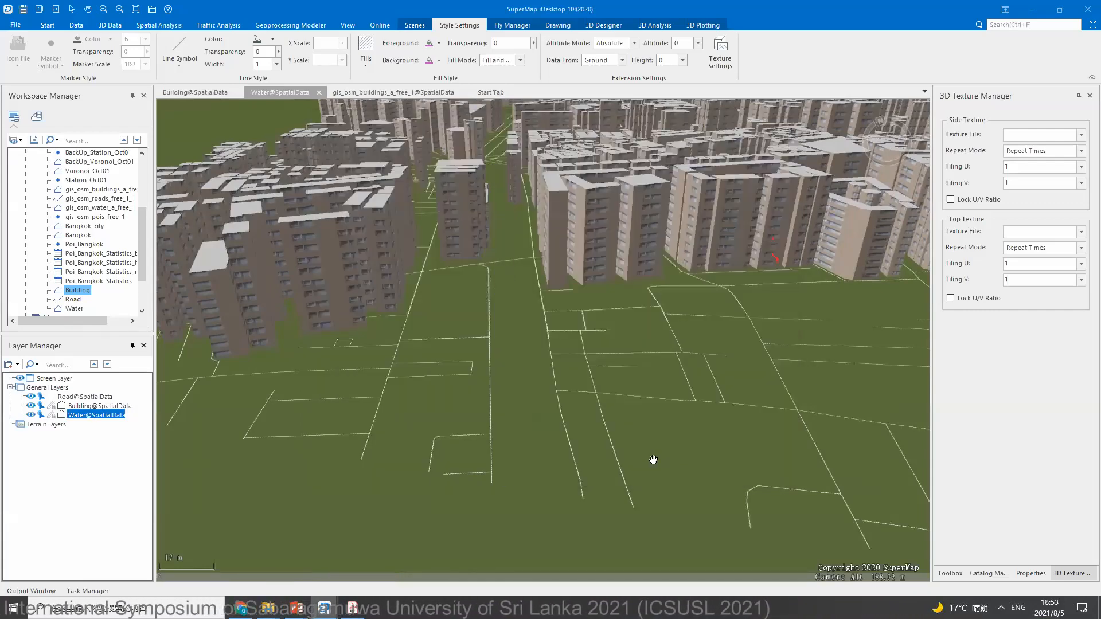
- Zoom the scene to the extent of the Water layer and get a close view of a canal between the buildings
{"action": "right_click", "coordinate": [103, 415]}
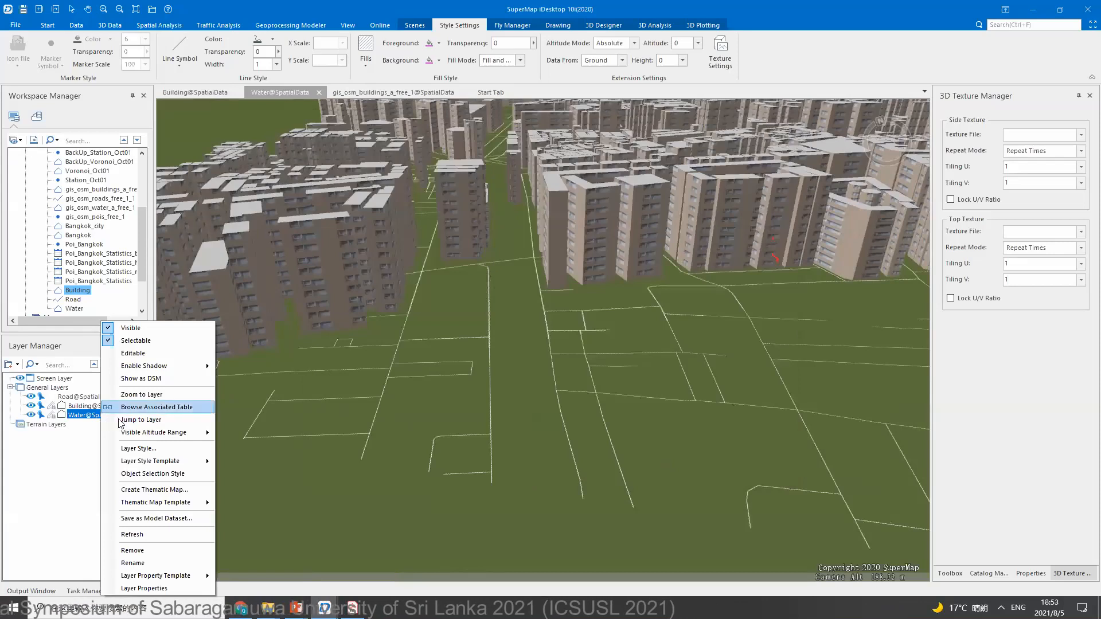
{"action": "left_click", "coordinate": [145, 396]}
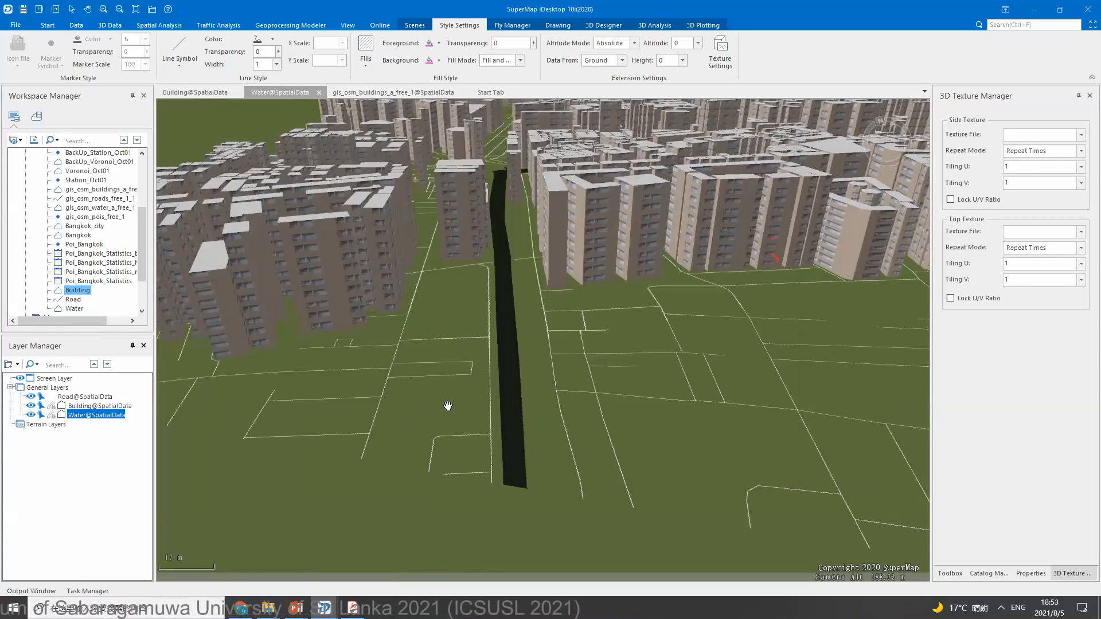
{"action": "left_click", "coordinate": [479, 399]}
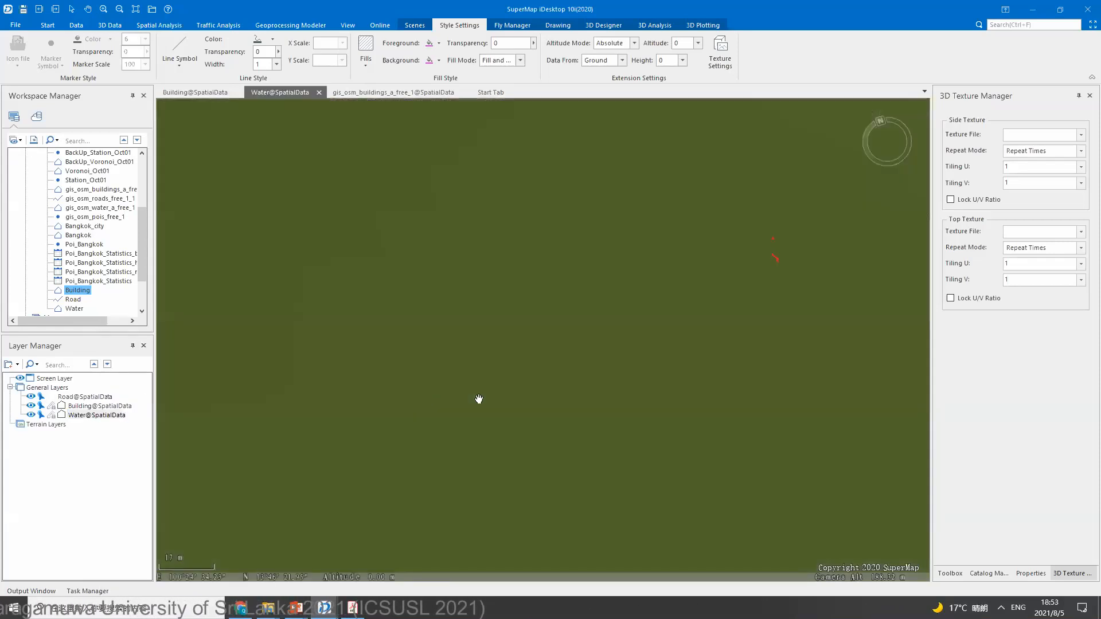
{"action": "right_click", "coordinate": [81, 419]}
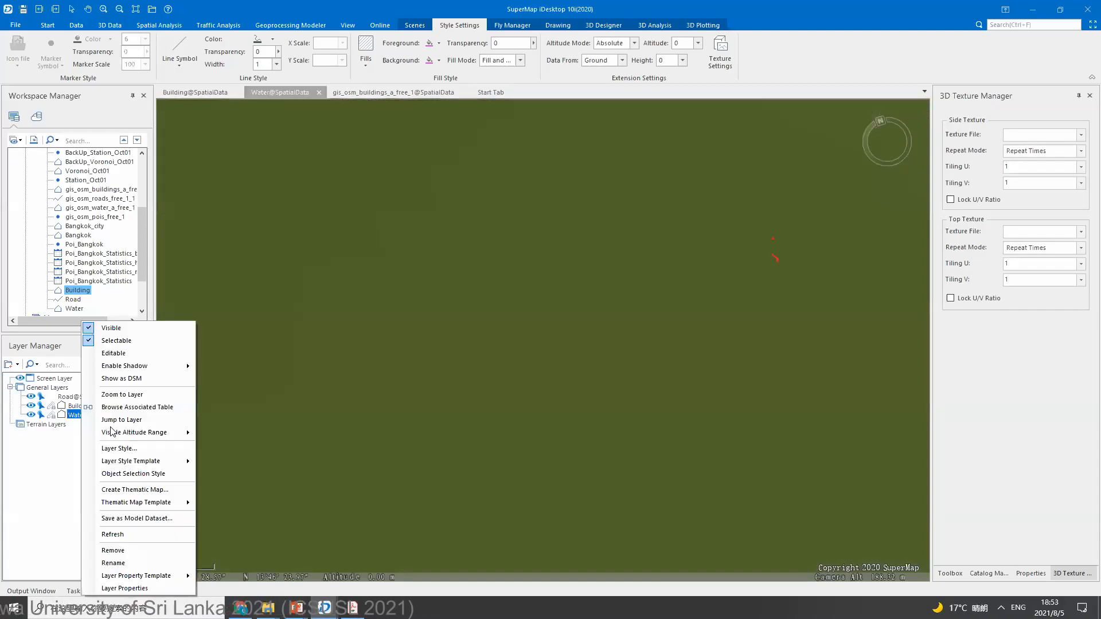
{"action": "left_click", "coordinate": [122, 394]}
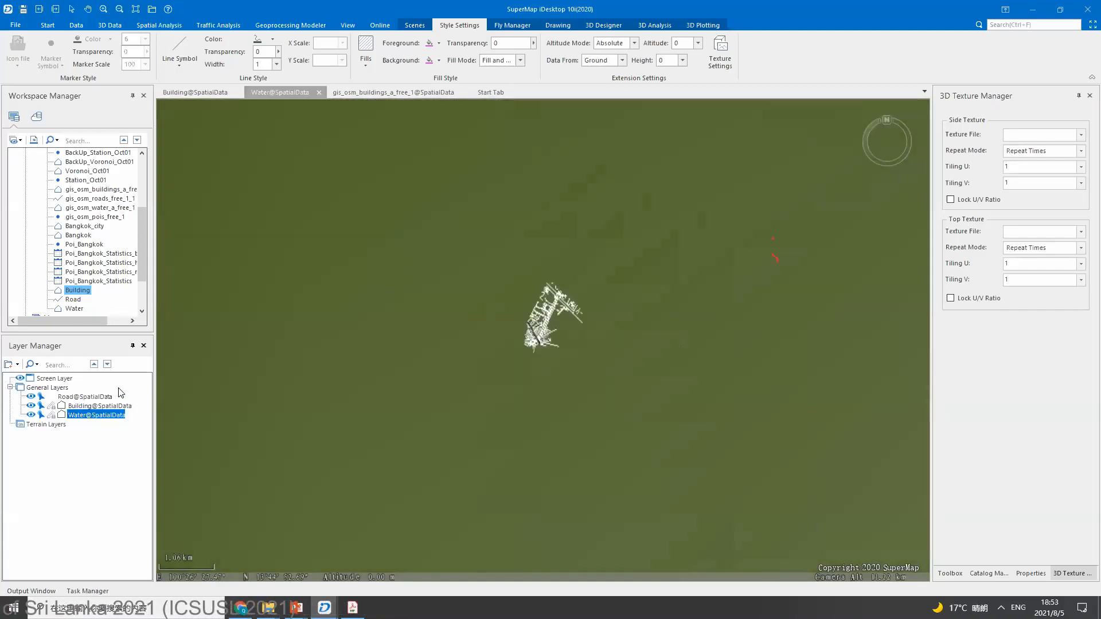
{"action": "scroll", "coordinate": [551, 385], "scroll_direction": "up", "scroll_amount": 3}
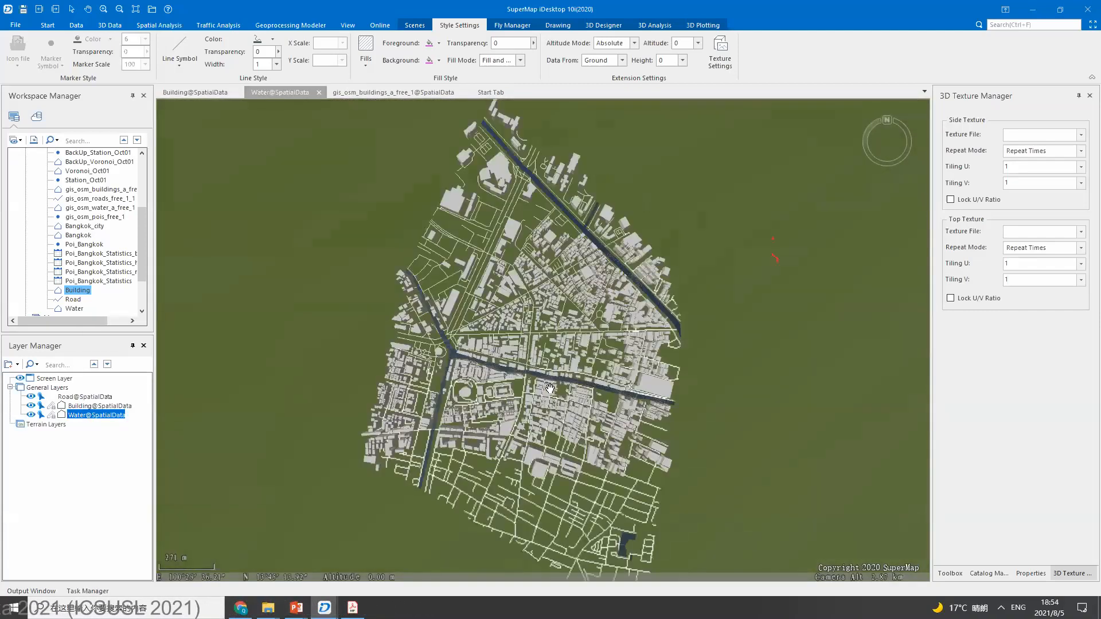
{"action": "scroll", "coordinate": [583, 306], "scroll_direction": "up", "scroll_amount": 1}
{"action": "scroll", "coordinate": [568, 370], "scroll_direction": "up", "scroll_amount": 5}
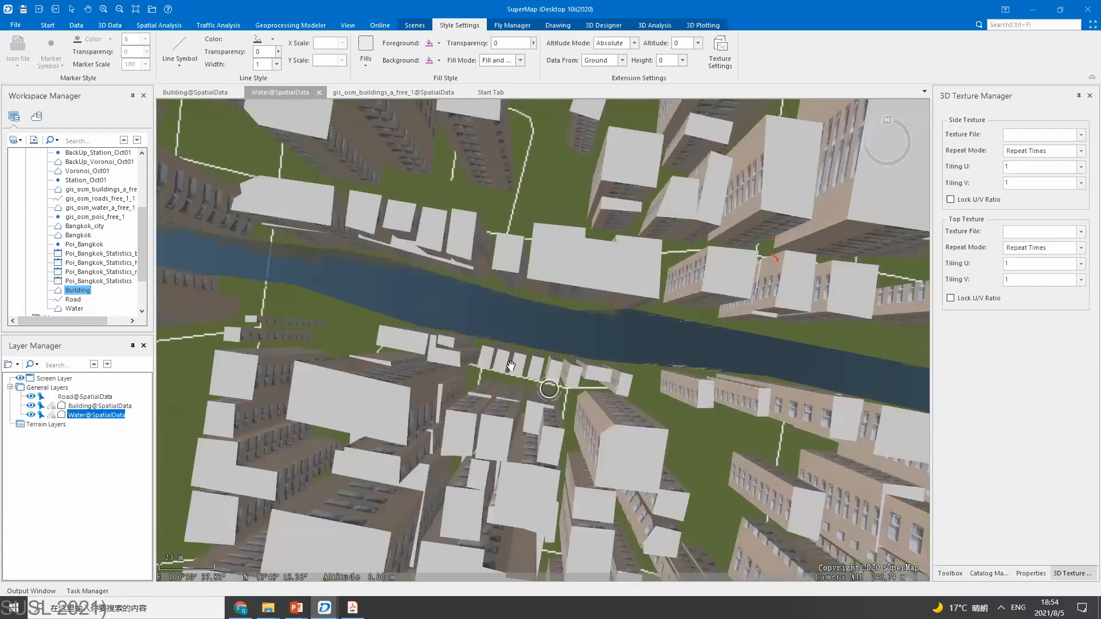
- Examine the rendered water surface along the canal from several angles and distances
{"action": "left_click_drag", "start_coordinate": [611, 338], "coordinate": [499, 243]}
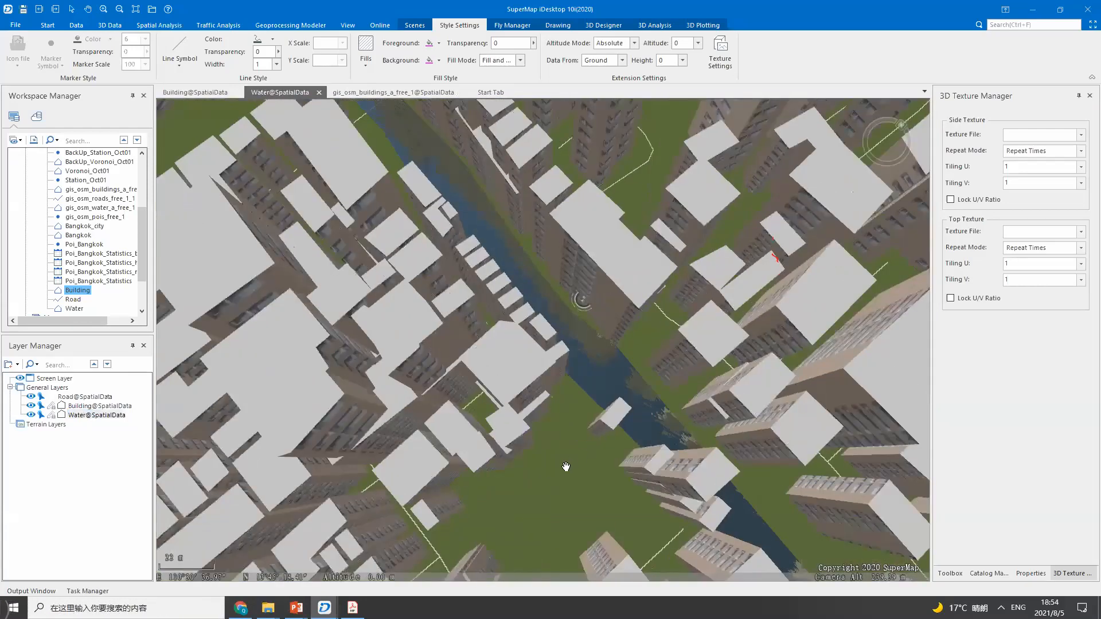
{"action": "left_click_drag", "start_coordinate": [577, 465], "coordinate": [576, 212]}
{"action": "left_click_drag", "start_coordinate": [706, 413], "coordinate": [515, 168]}
{"action": "scroll", "coordinate": [646, 454], "scroll_direction": "up", "scroll_amount": 5}
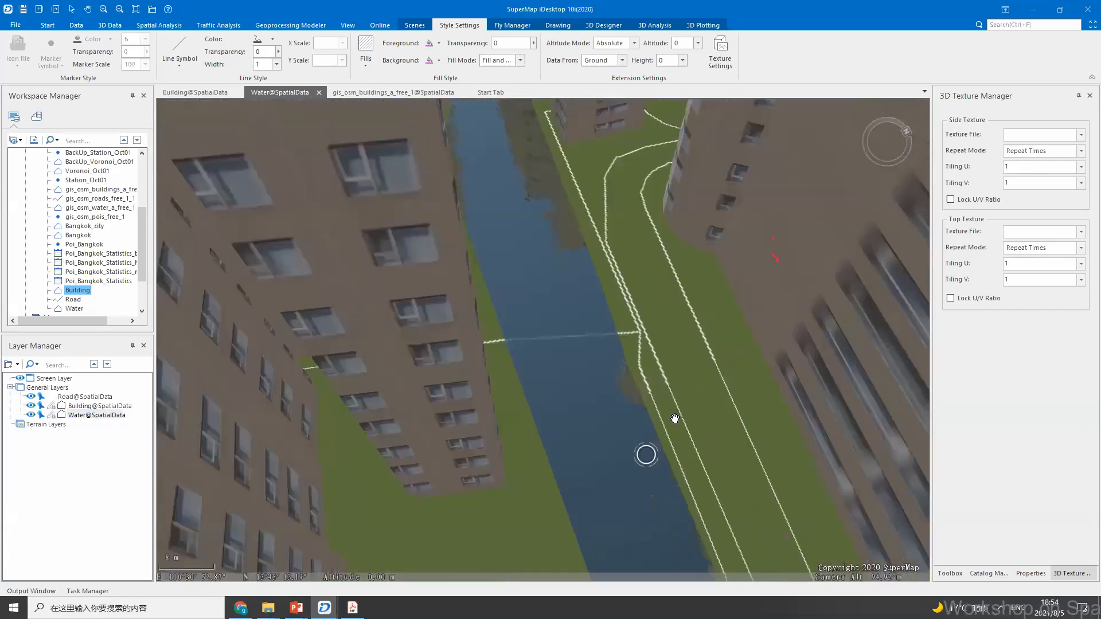
{"action": "scroll", "coordinate": [598, 497], "scroll_direction": "up", "scroll_amount": 4}
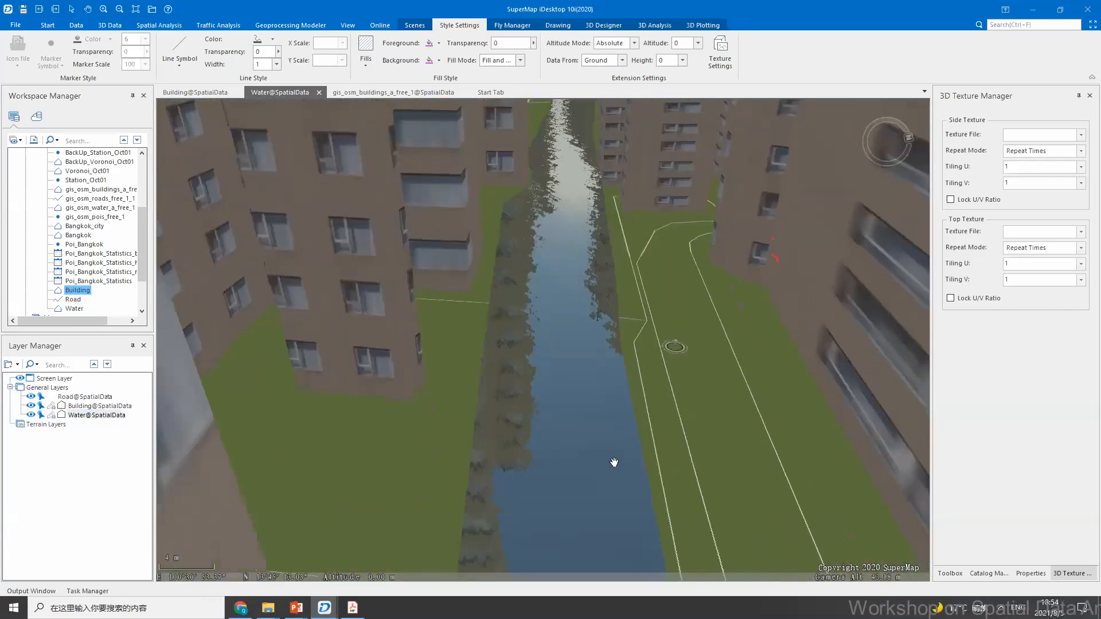
{"action": "left_click_drag", "start_coordinate": [648, 464], "coordinate": [592, 349]}
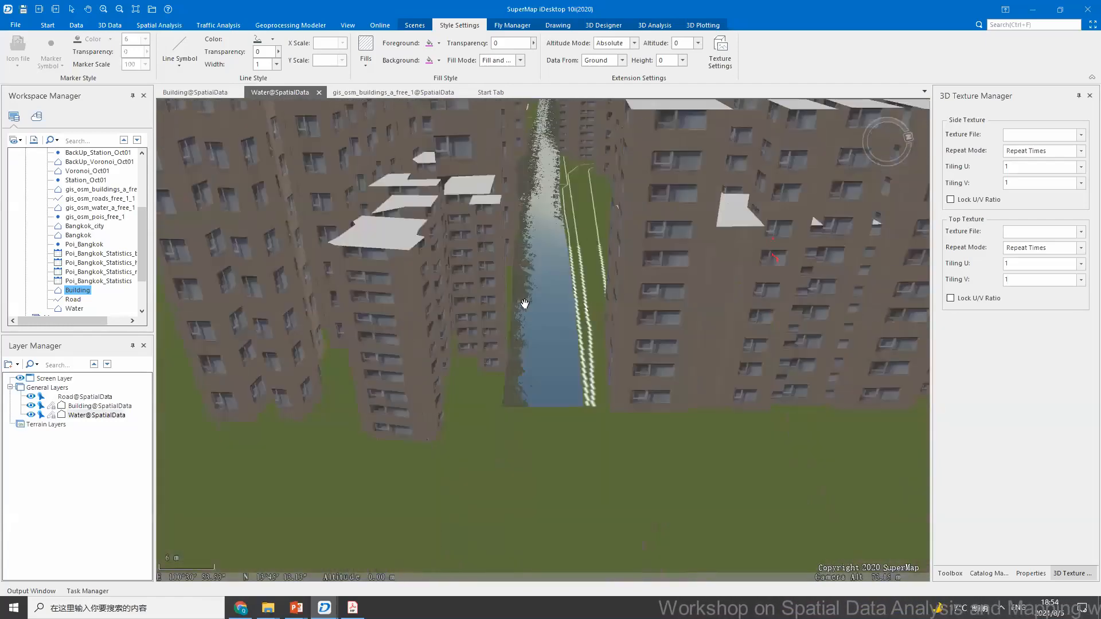
{"action": "left_click_drag", "start_coordinate": [524, 303], "coordinate": [514, 331]}
{"action": "scroll", "coordinate": [520, 321], "scroll_direction": "down", "scroll_amount": 5}
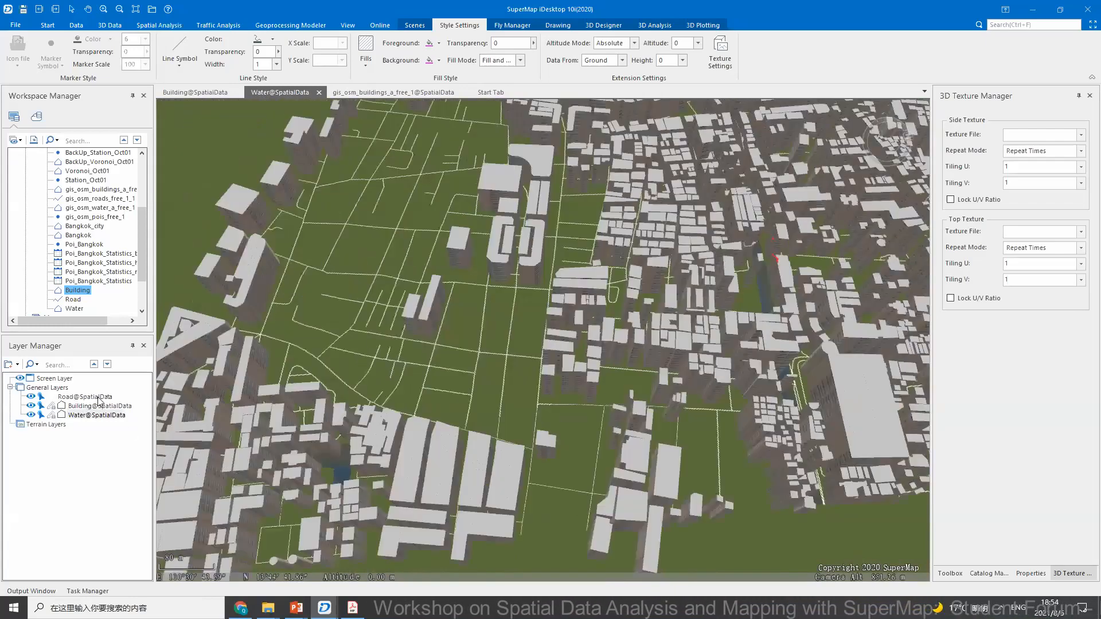
- Open the line symbol selector for the Road layer and check the LineLibrary3D group and the root symbol group
{"action": "right_click", "coordinate": [83, 397]}
{"action": "left_click", "coordinate": [109, 461]}
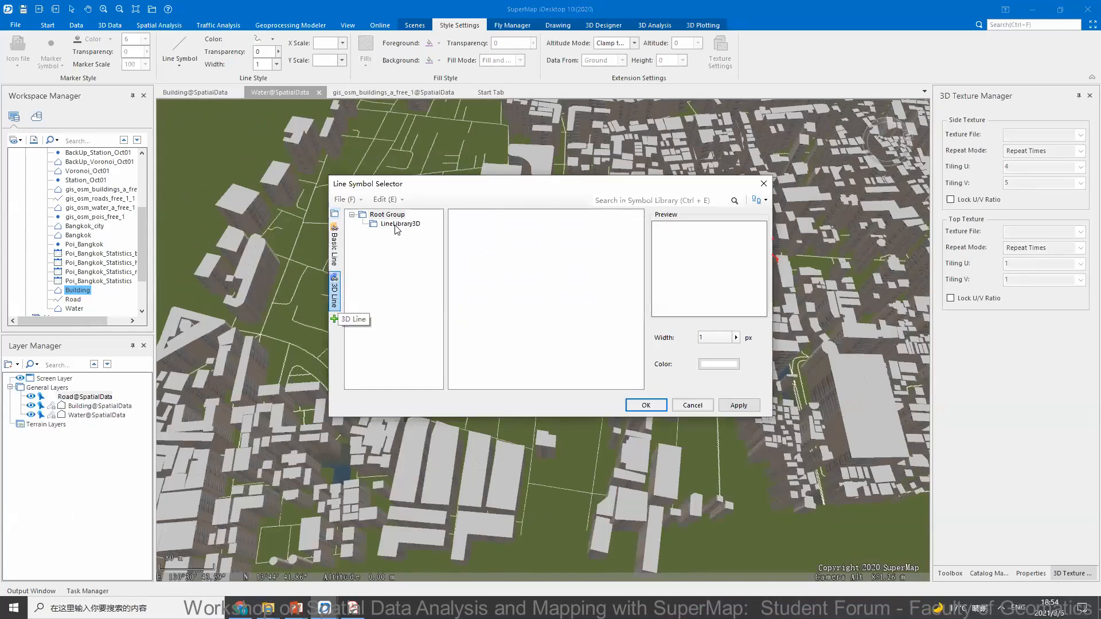
{"action": "left_click", "coordinate": [400, 224]}
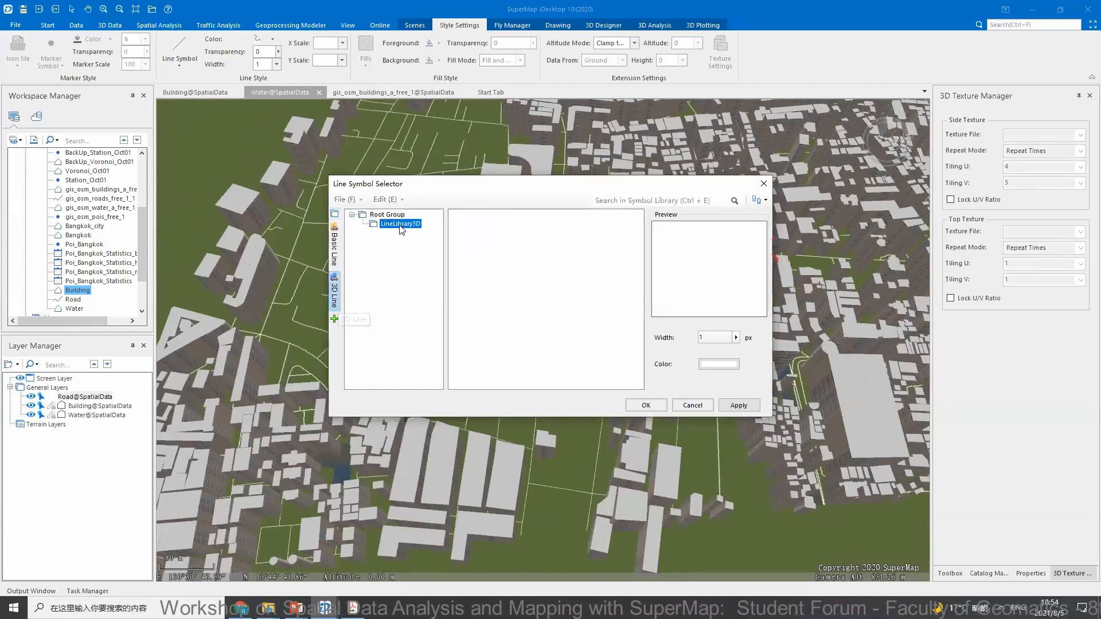
{"action": "left_click", "coordinate": [334, 227]}
- Switch to File Explorer and look up the 3D symbol library files in the WorkSpace folder's SymbolResources subfolder
{"action": "left_click", "coordinate": [268, 600]}
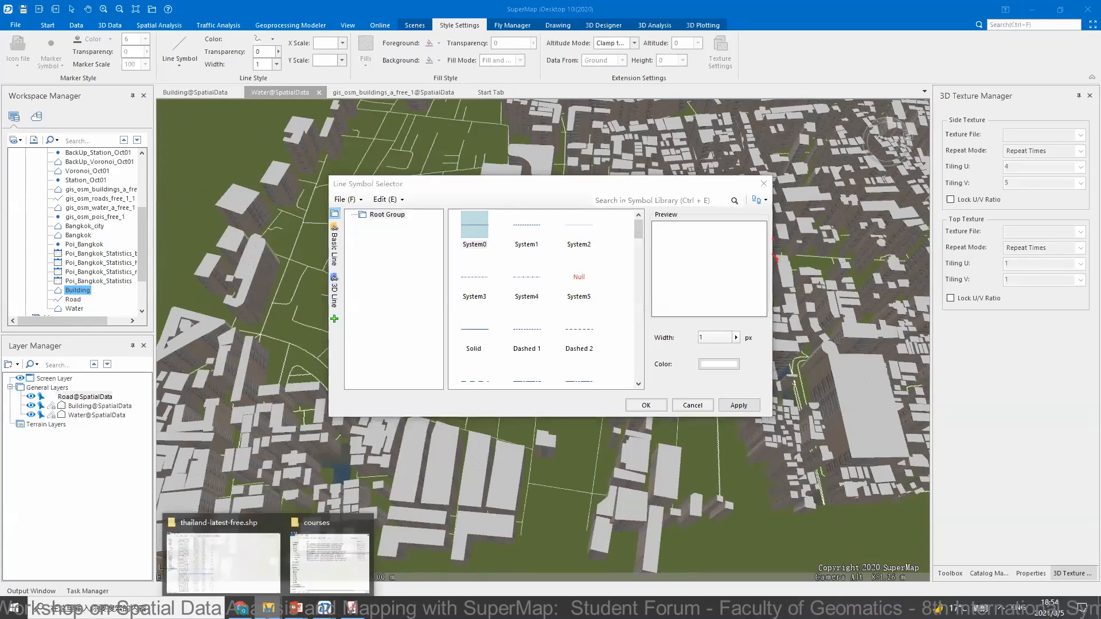
{"action": "left_click", "coordinate": [324, 578]}
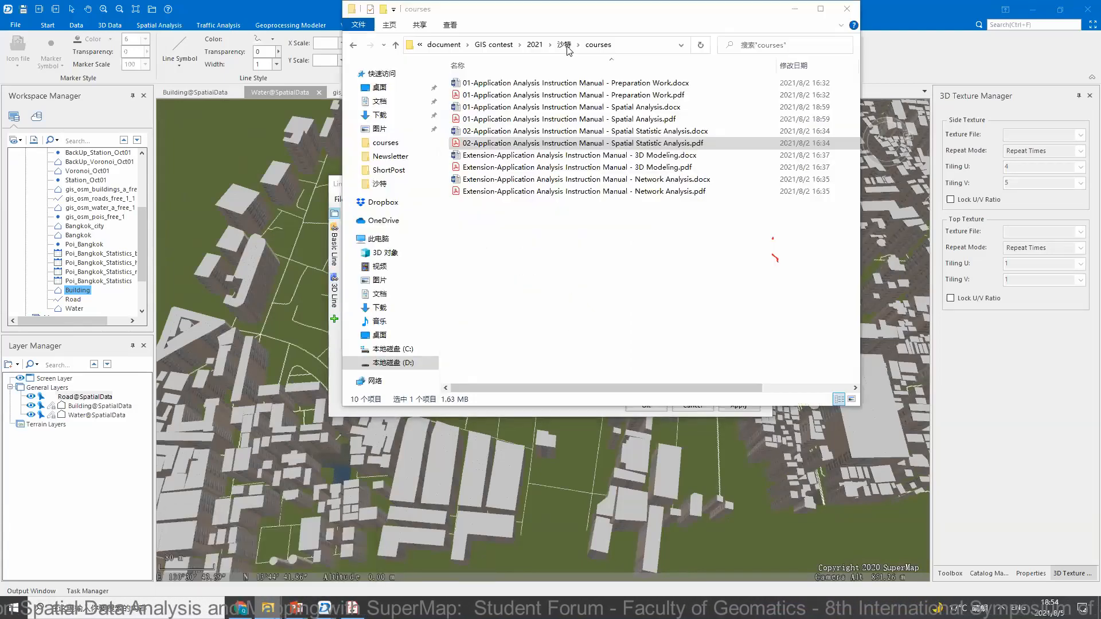
{"action": "left_click", "coordinate": [570, 44]}
{"action": "double_click", "coordinate": [482, 97]}
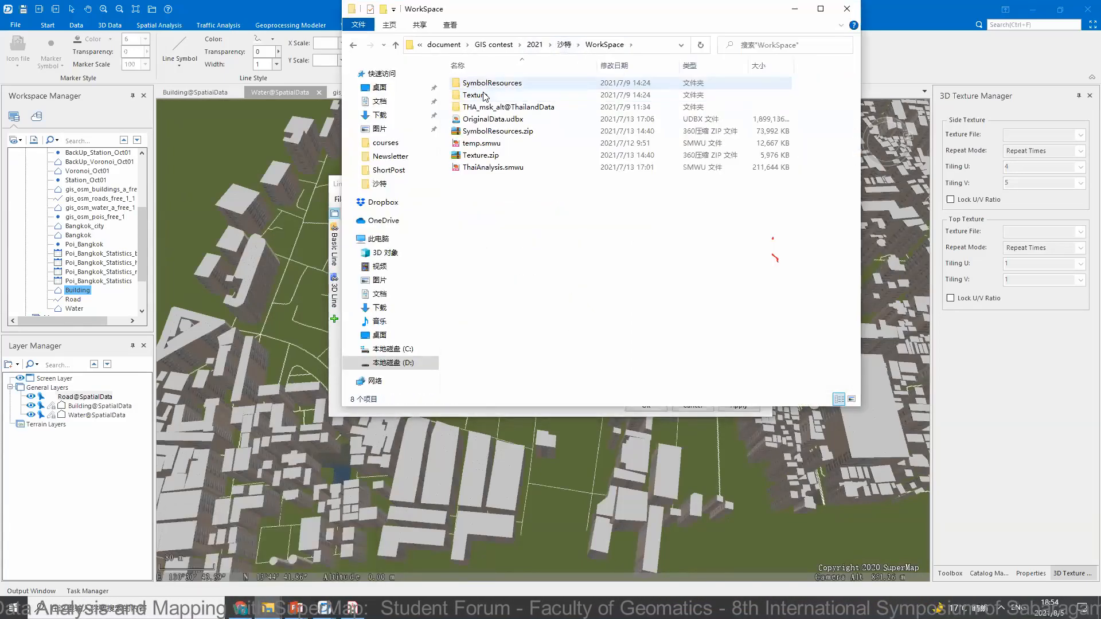
{"action": "double_click", "coordinate": [492, 83]}
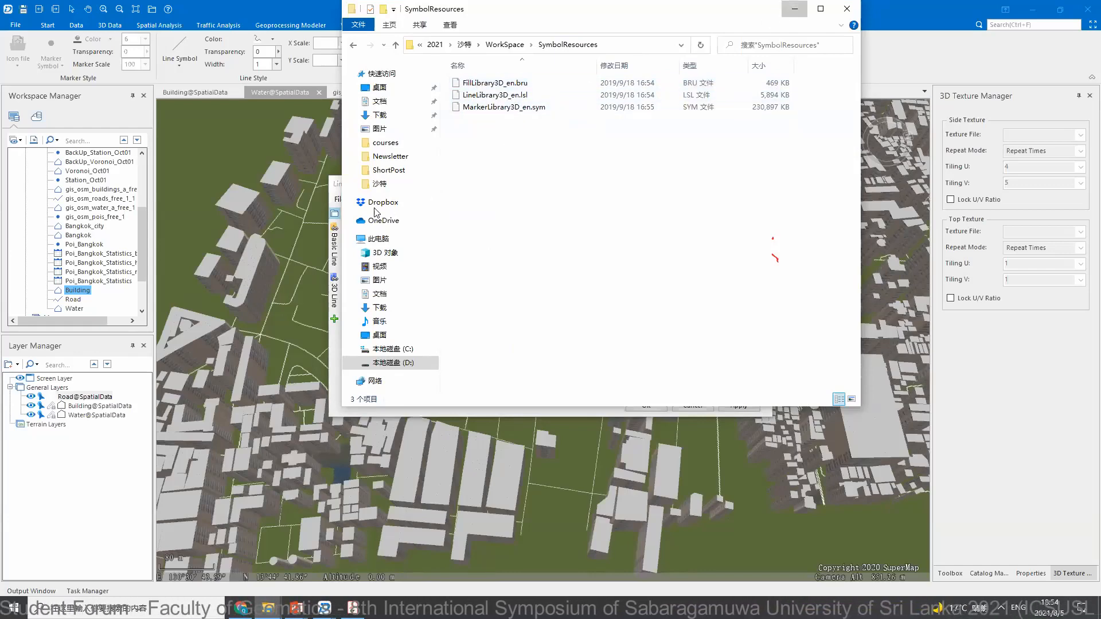
{"action": "left_click", "coordinate": [795, 8]}
- Import the line symbol library LineLibrary3D_en.lsl from the SymbolResources folder of the 2-2 Models in 3D Scene data
{"action": "left_click", "coordinate": [348, 199]}
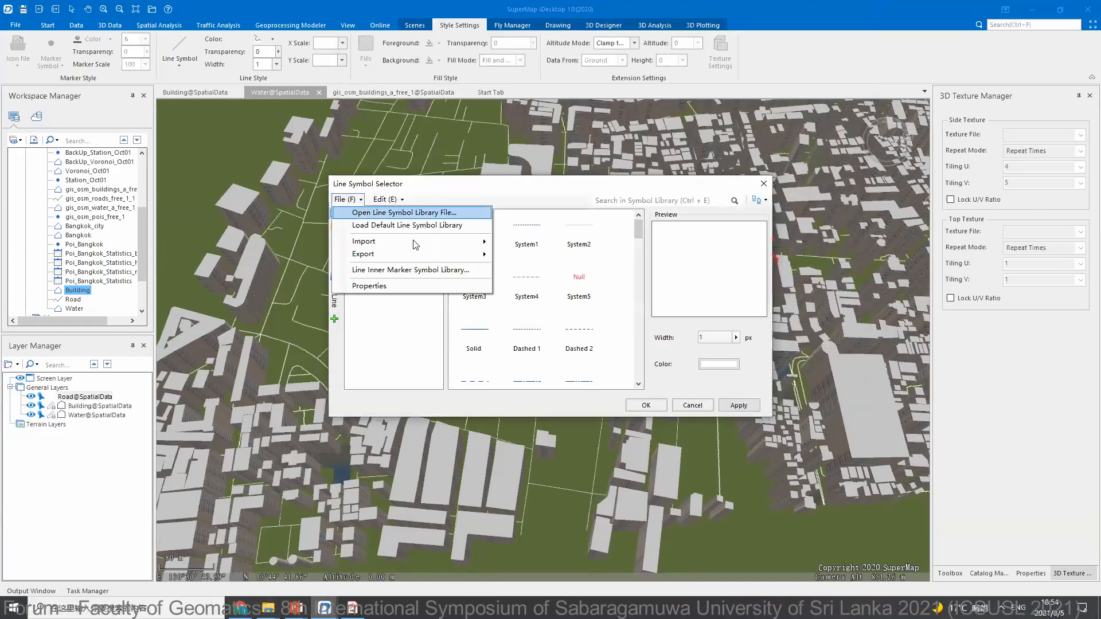
{"action": "mouse_move", "coordinate": [463, 241]}
{"action": "left_click", "coordinate": [523, 244]}
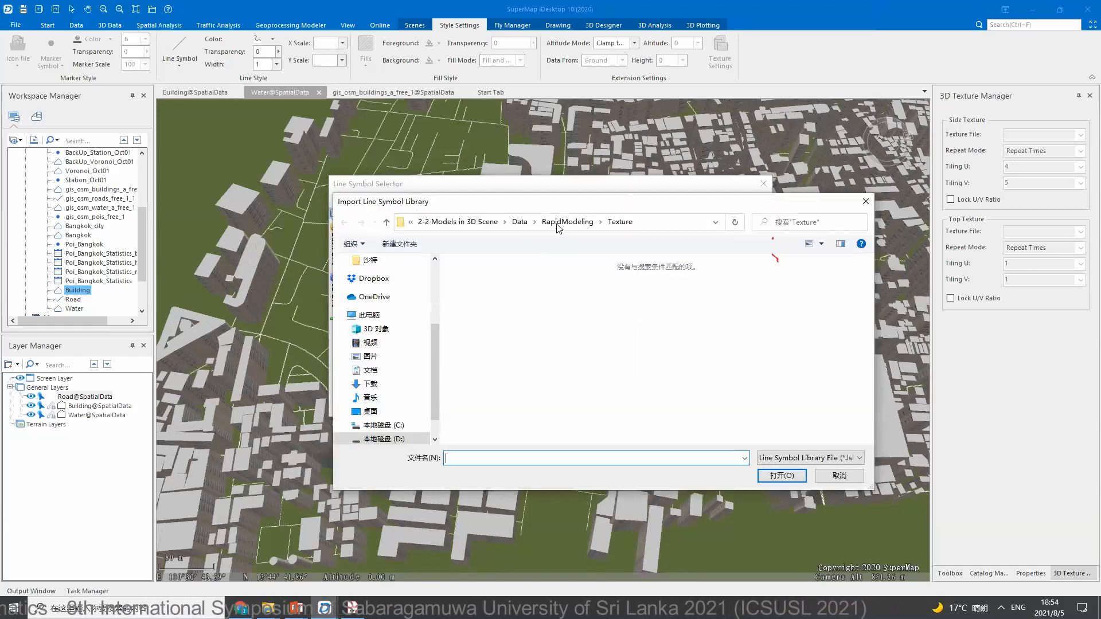
{"action": "left_click", "coordinate": [557, 227]}
{"action": "left_click", "coordinate": [521, 223]}
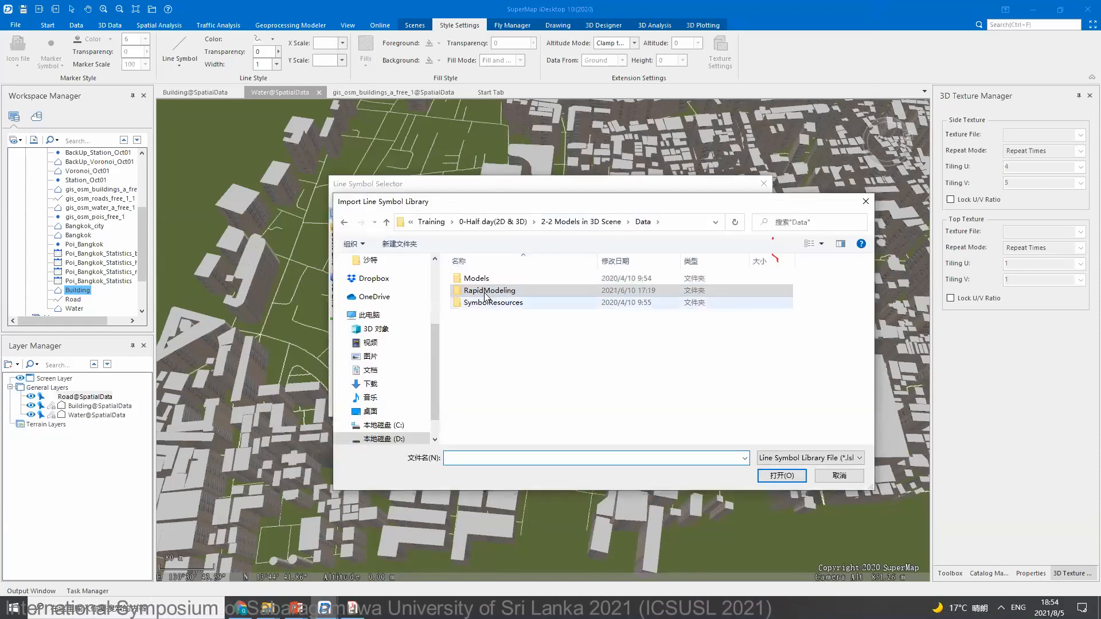
{"action": "double_click", "coordinate": [488, 302]}
{"action": "left_click", "coordinate": [495, 279]}
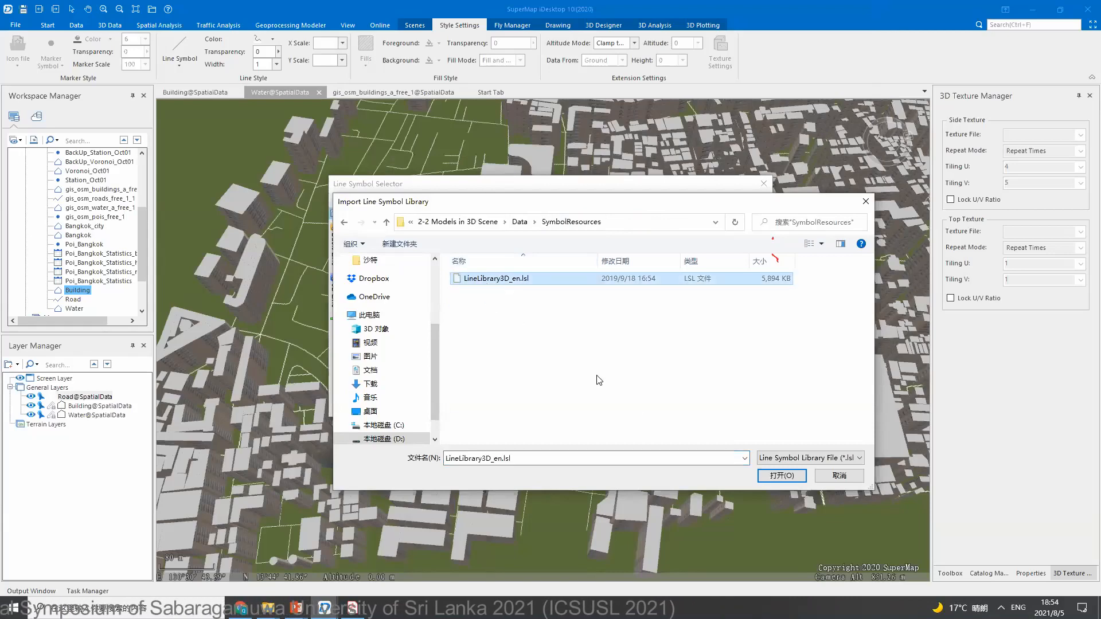
{"action": "left_click", "coordinate": [781, 475]}
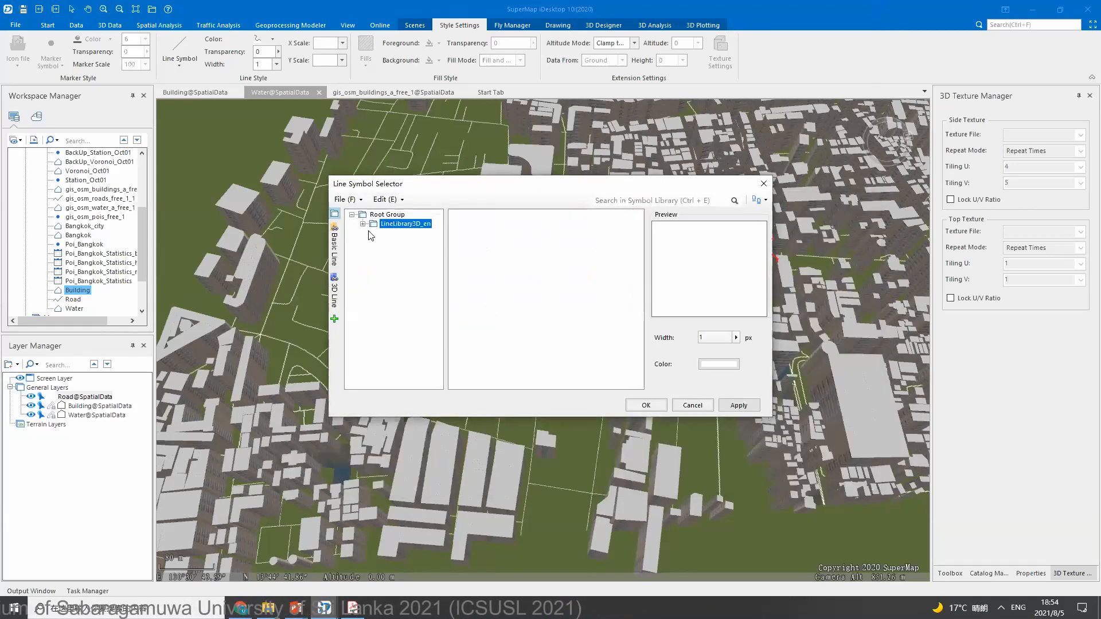
- Style the Road layer with the Highway symbol from the imported LineLibrary3D group
{"action": "left_click", "coordinate": [411, 233]}
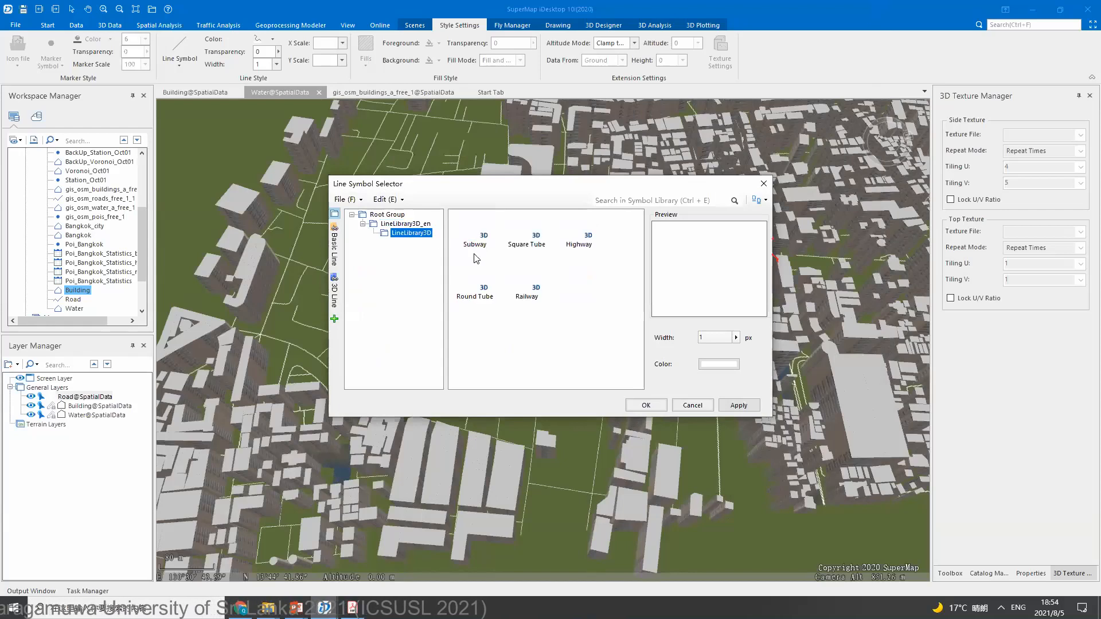
{"action": "left_click", "coordinate": [581, 243]}
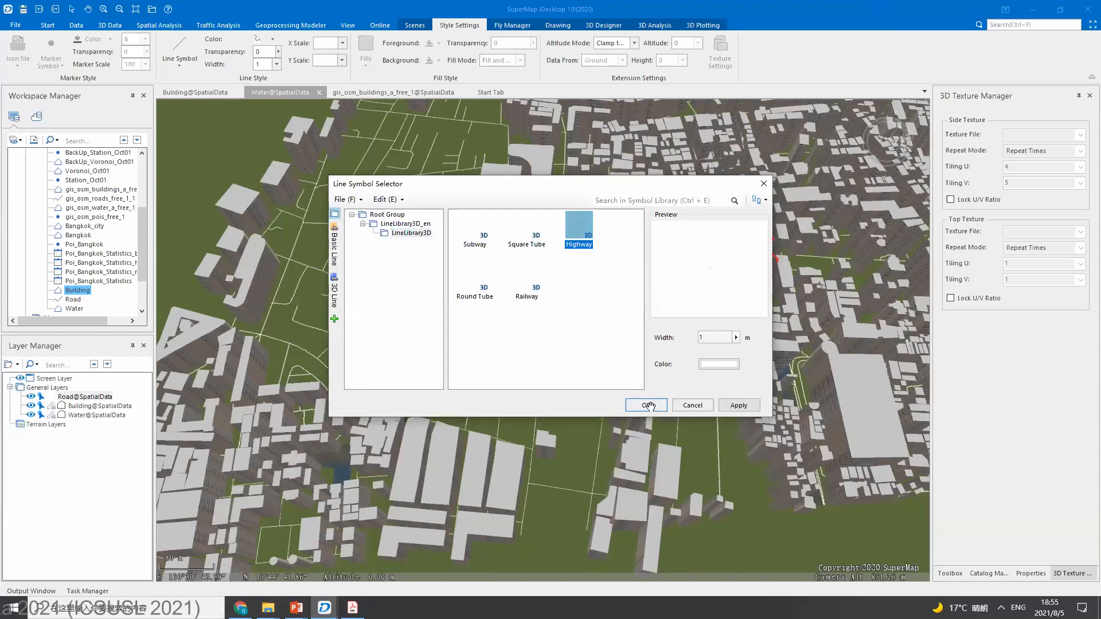
{"action": "key", "text": "Return"}
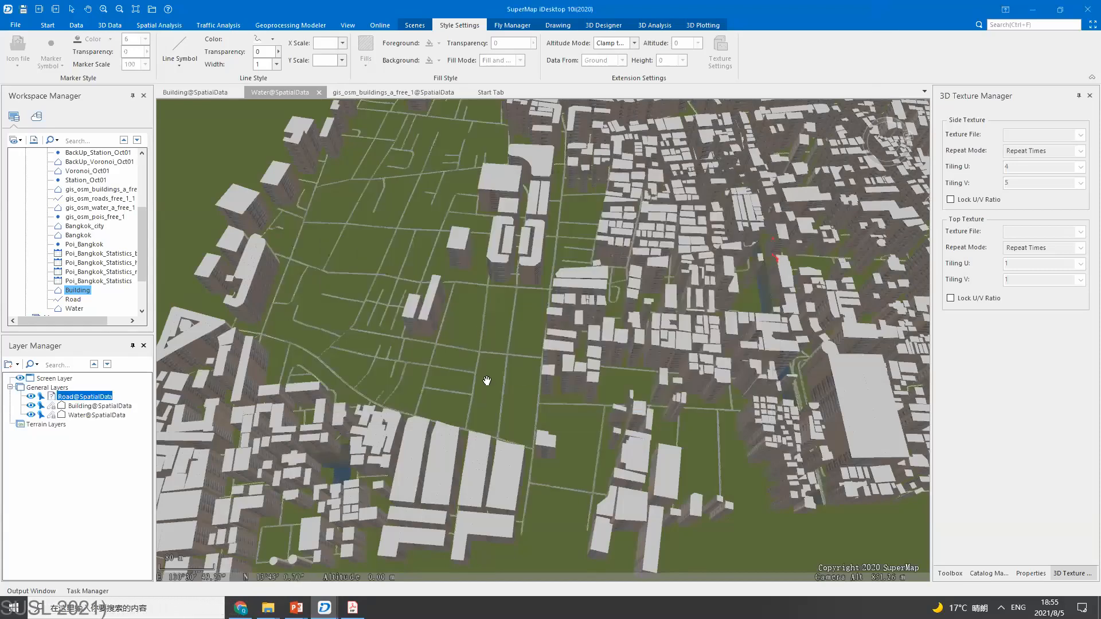
- Check the roads up close in the scene and open the Road layer's Highway symbol in the 3D line symbol editor
{"action": "scroll", "coordinate": [407, 302], "scroll_direction": "up", "scroll_amount": 10}
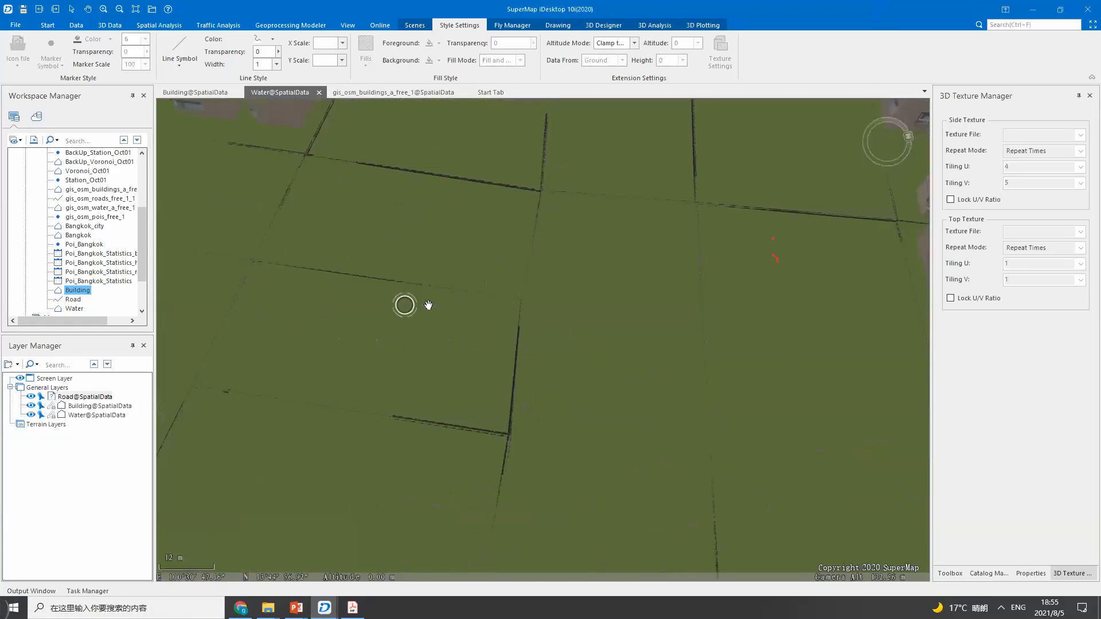
{"action": "scroll", "coordinate": [703, 315], "scroll_direction": "up", "scroll_amount": 8}
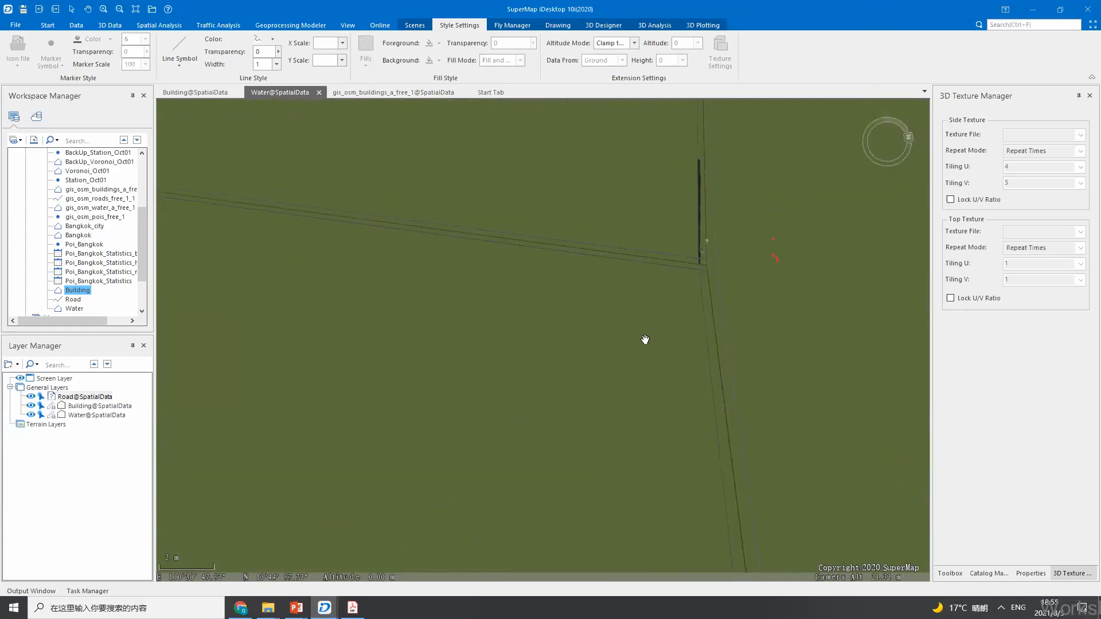
{"action": "scroll", "coordinate": [687, 324], "scroll_direction": "up", "scroll_amount": 3}
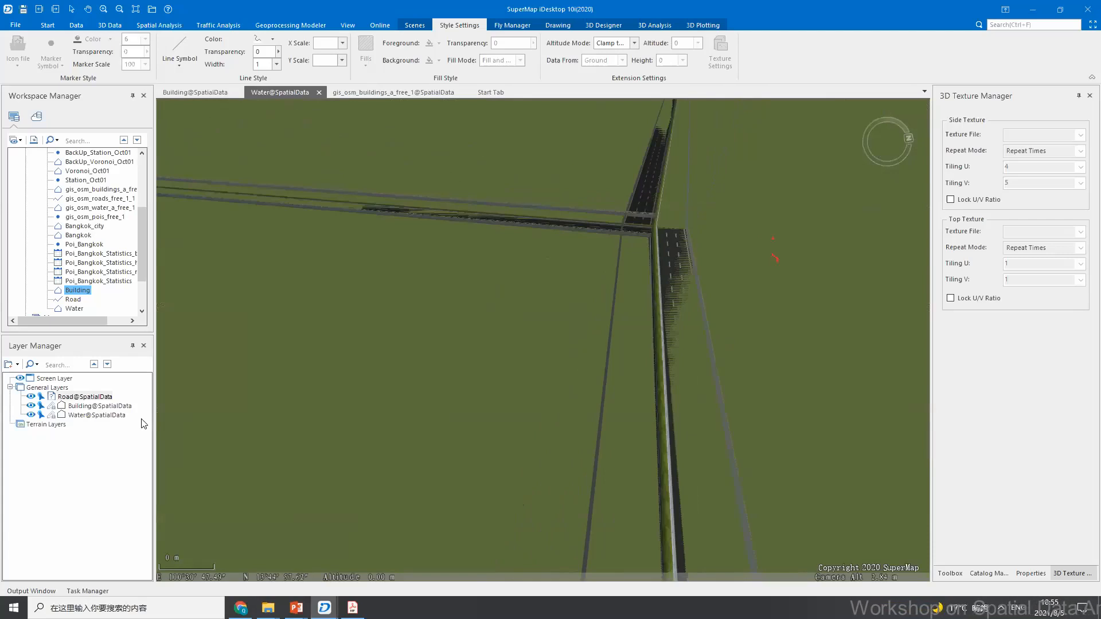
{"action": "right_click", "coordinate": [89, 396]}
{"action": "left_click", "coordinate": [142, 449]}
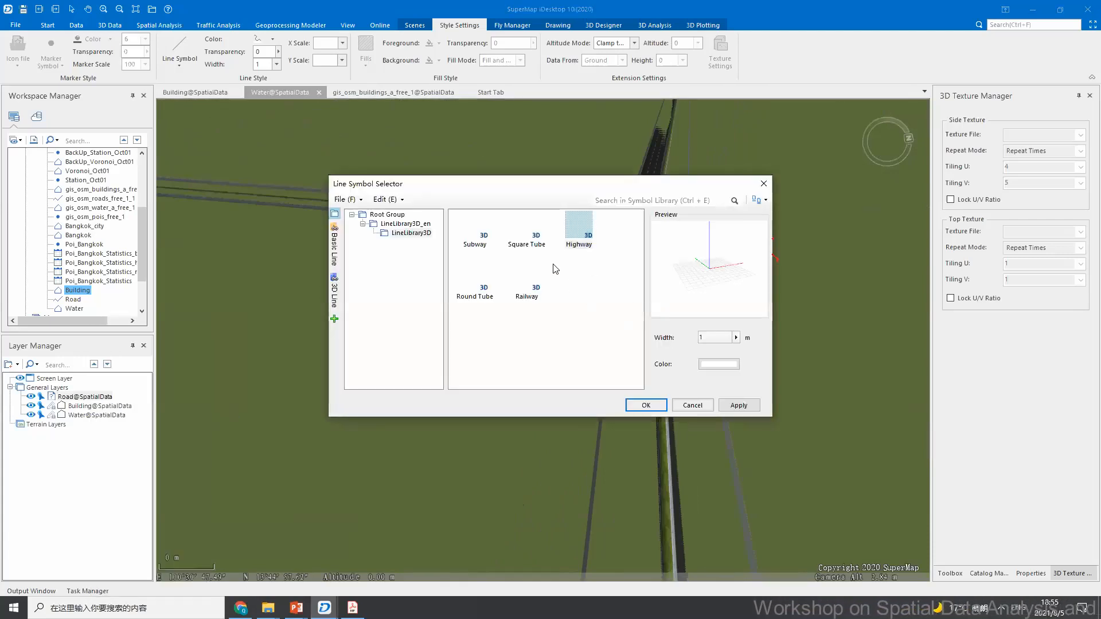
{"action": "left_click", "coordinate": [381, 201]}
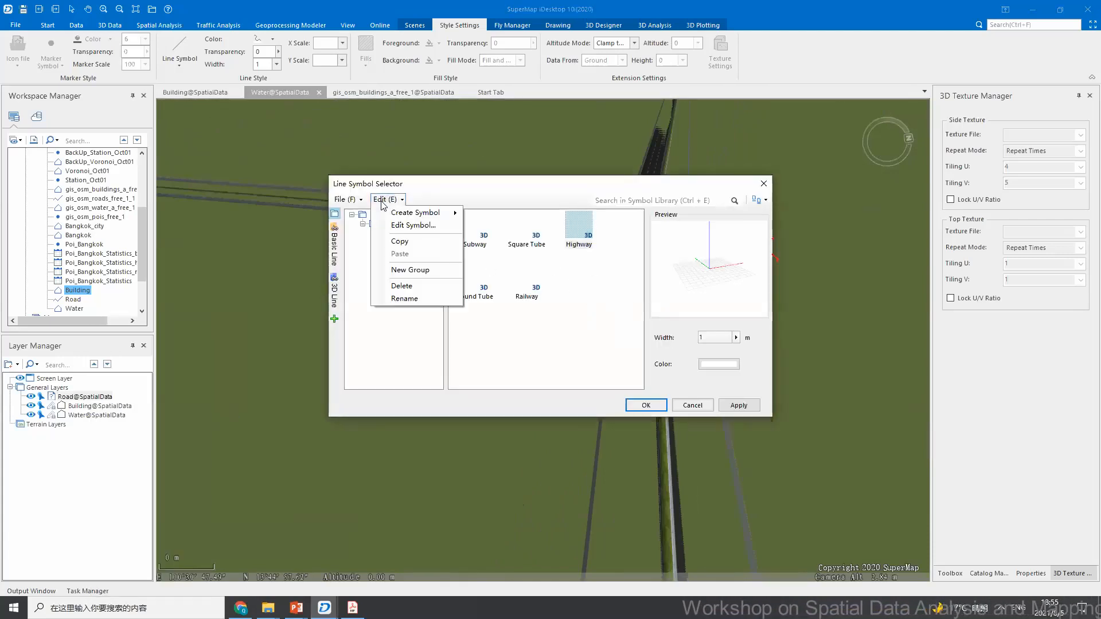
{"action": "left_click", "coordinate": [410, 226]}
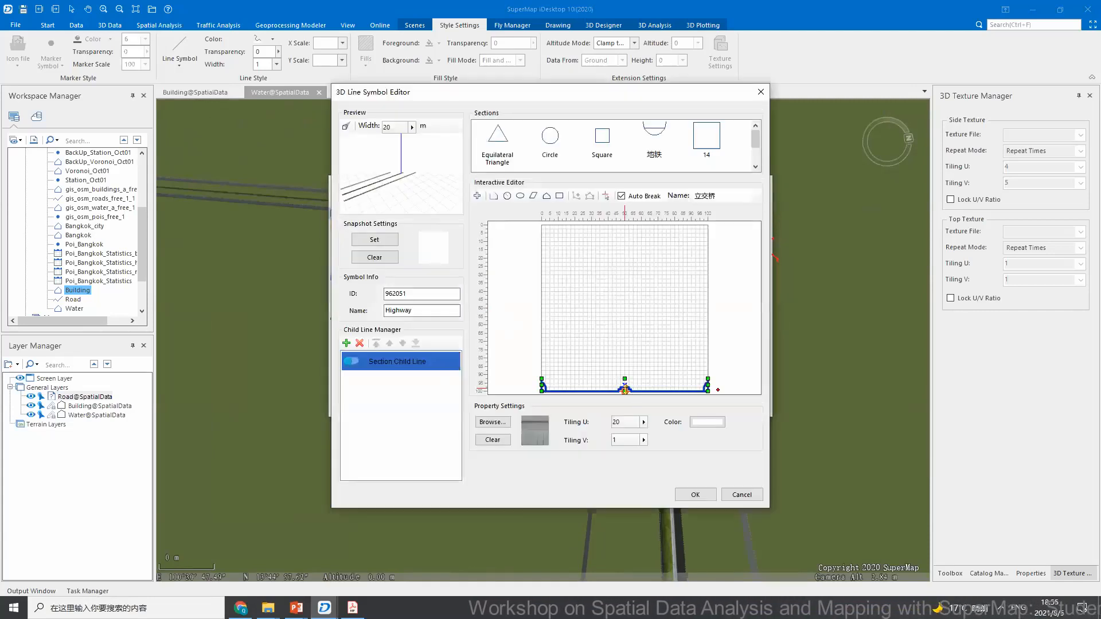
- Raise the Highway symbol's section slightly above the base of the editing grid and save the symbol
{"action": "left_click_drag", "start_coordinate": [624, 391], "coordinate": [624, 389]}
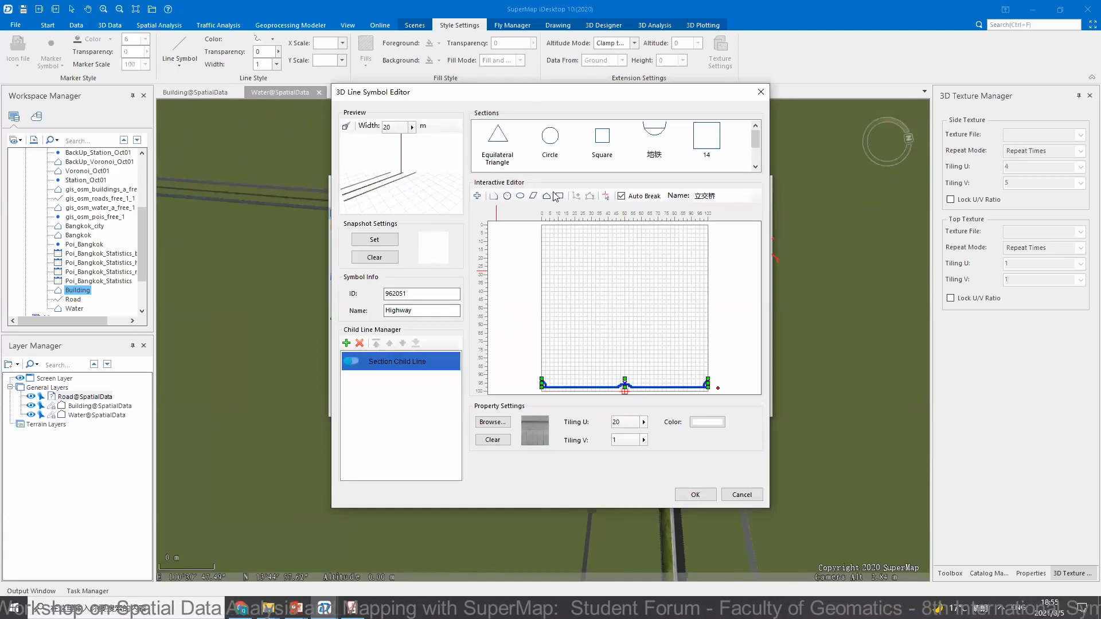
{"action": "left_click_drag", "start_coordinate": [538, 92], "coordinate": [522, 90]}
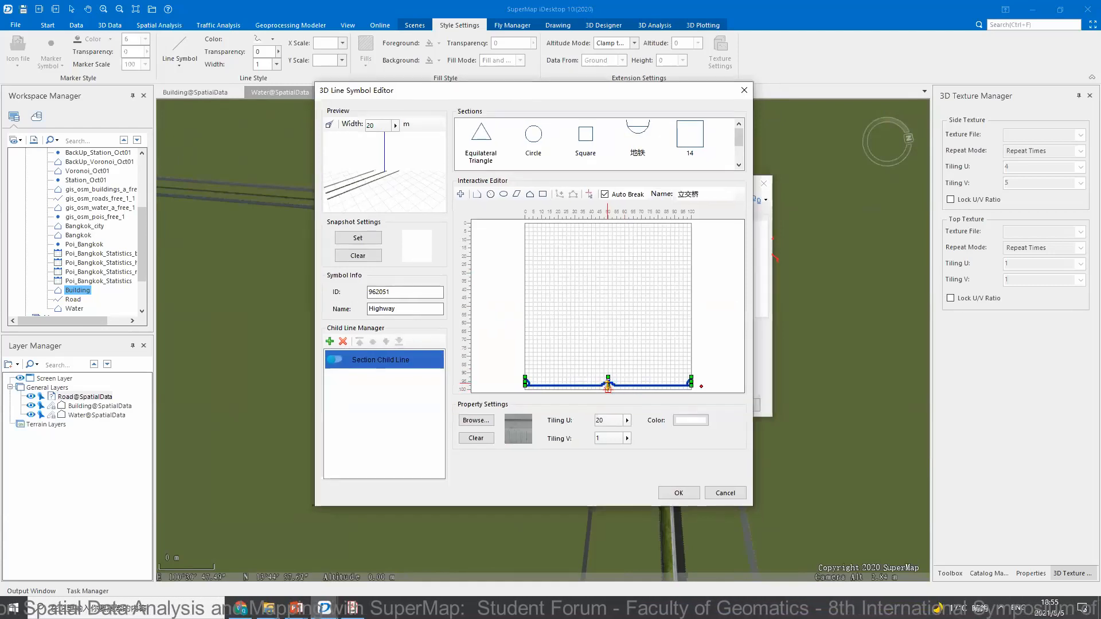
{"action": "left_click_drag", "start_coordinate": [607, 384], "coordinate": [607, 384]}
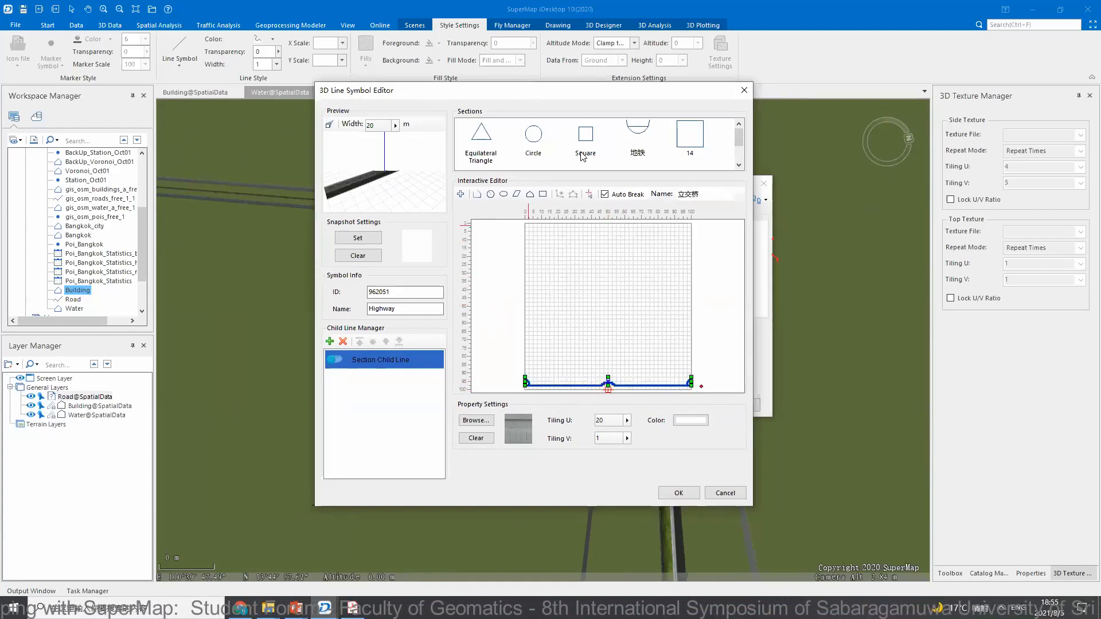
{"action": "left_click_drag", "start_coordinate": [533, 90], "coordinate": [496, 72]}
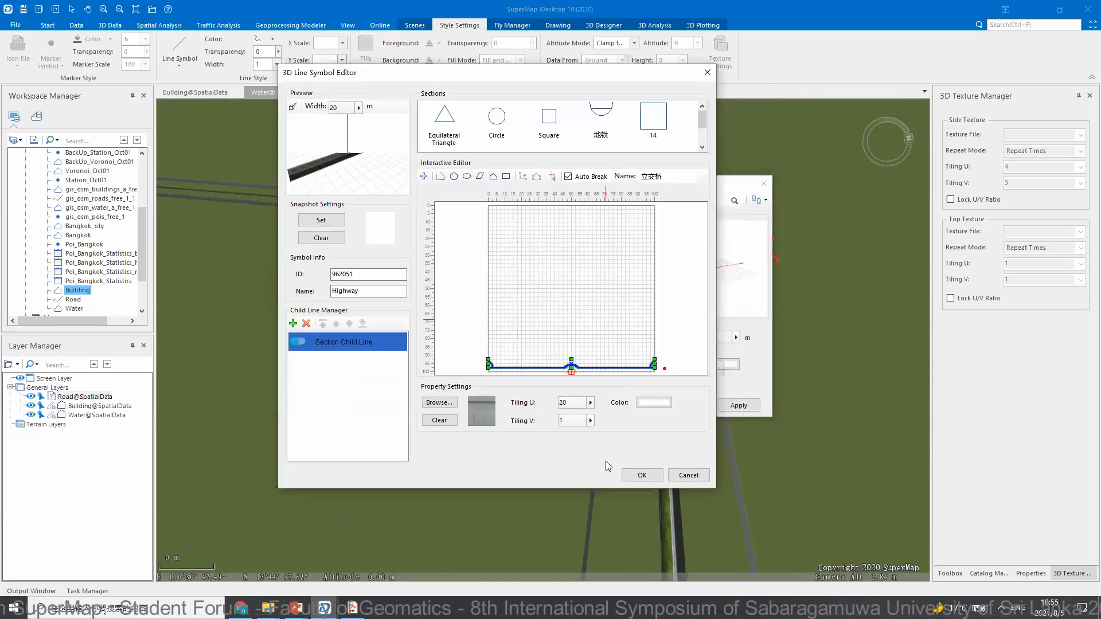
{"action": "left_click", "coordinate": [641, 475]}
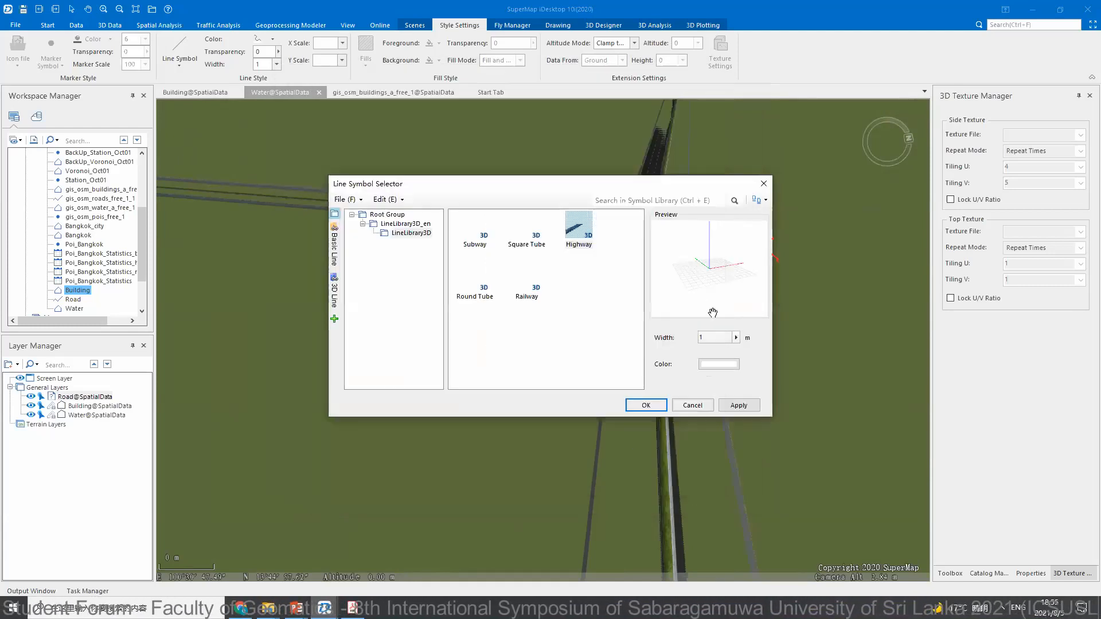
- Set the Road layer's line width to 4 m with the Highway symbol and zoom the scene to the Road layer
{"action": "double_click", "coordinate": [711, 337]}
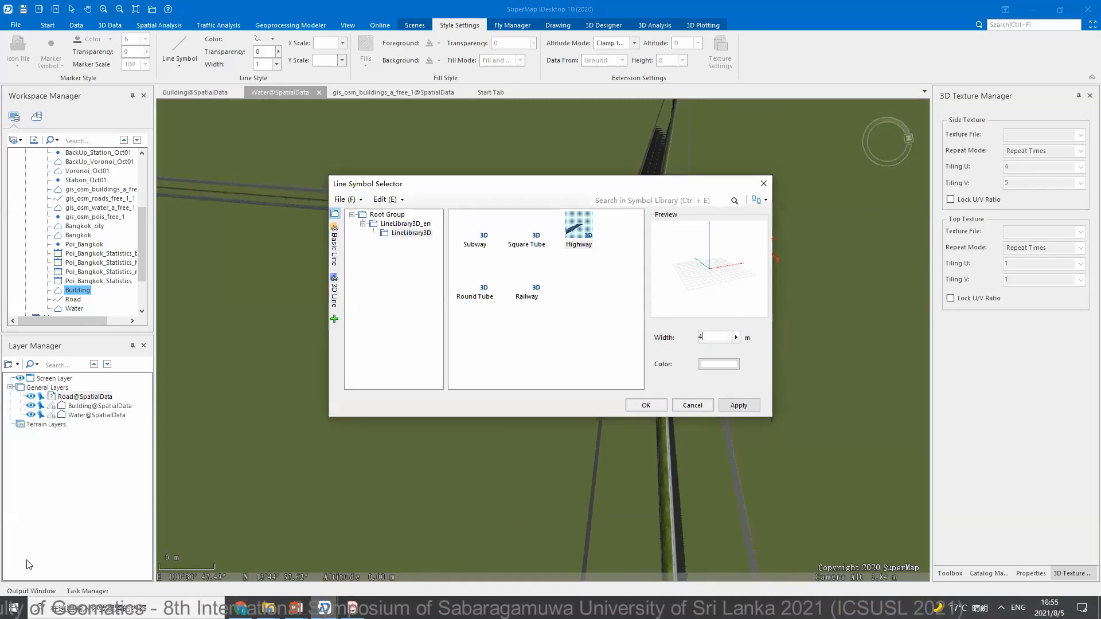
{"action": "left_click", "coordinate": [737, 402]}
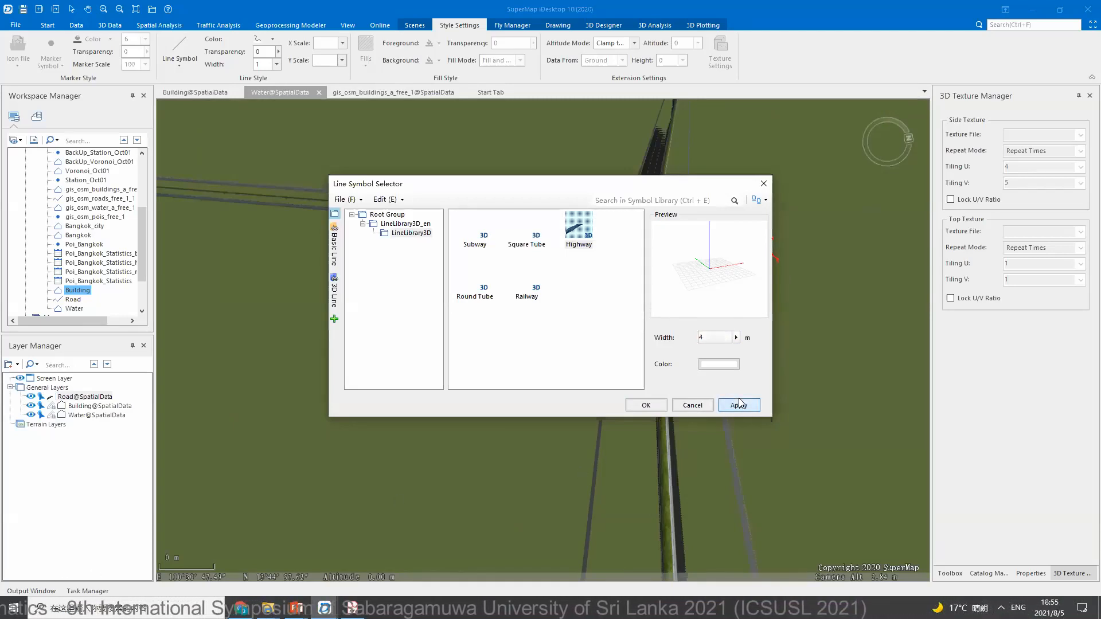
{"action": "left_click", "coordinate": [641, 405]}
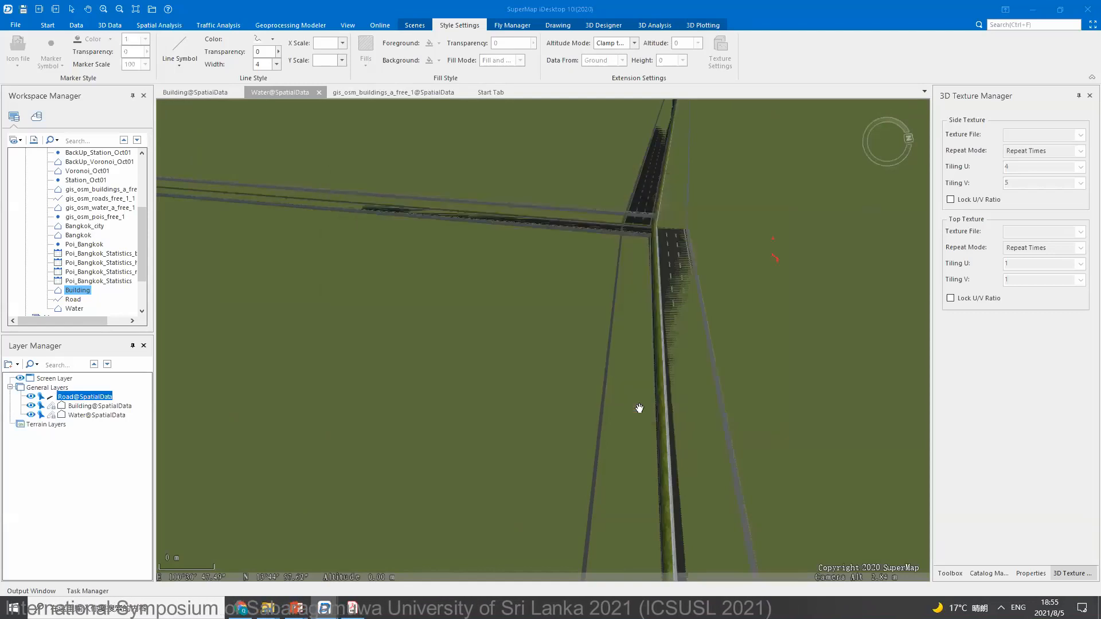
{"action": "right_click", "coordinate": [86, 399]}
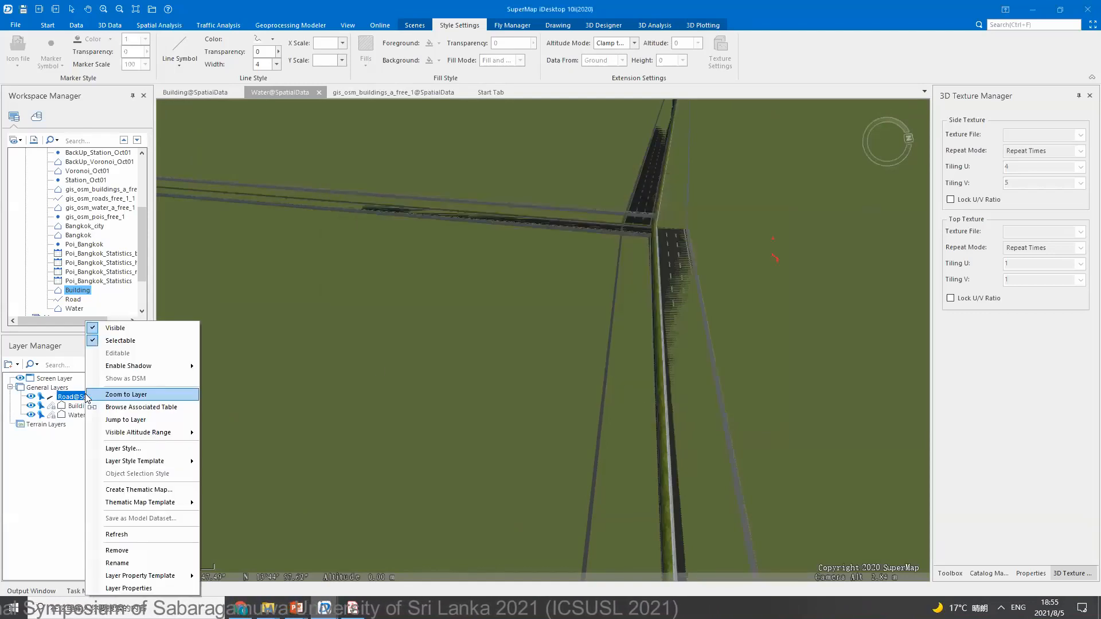
{"action": "left_click", "coordinate": [115, 396]}
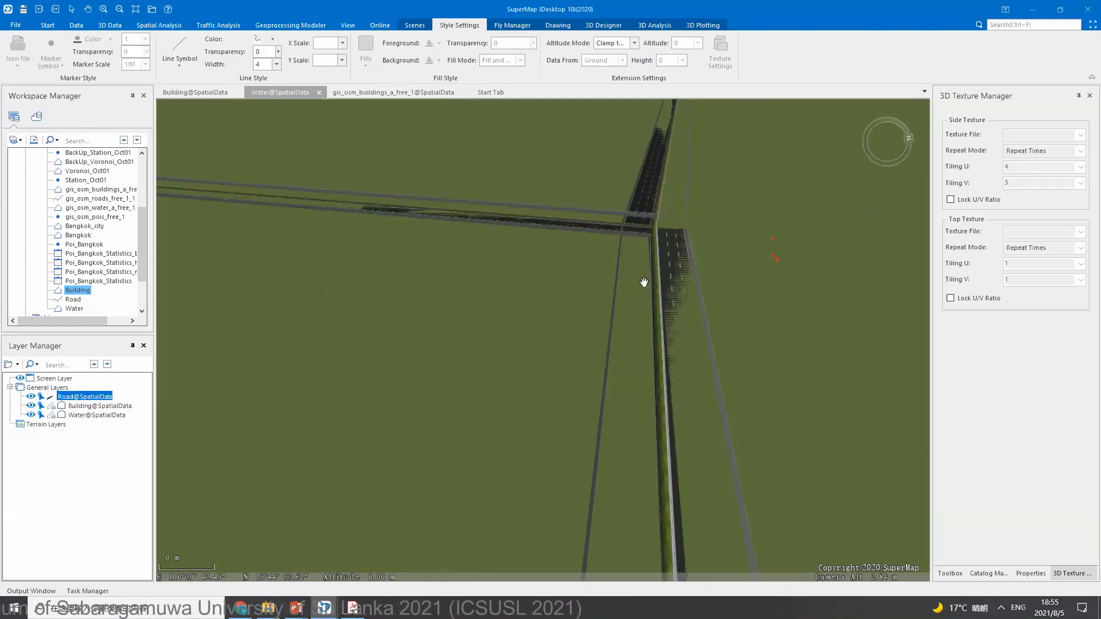
{"action": "left_click", "coordinate": [627, 309]}
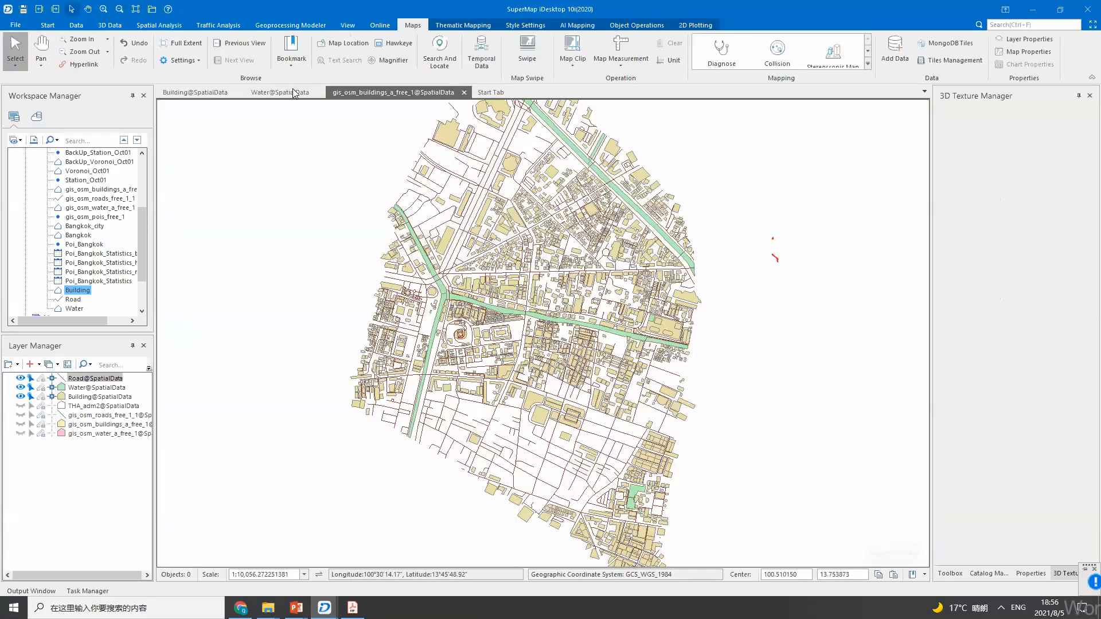
- Close the gis_osm_buildings_a_free_1 map without saving its changes and close the Building attribute table
{"action": "left_click", "coordinate": [294, 93]}
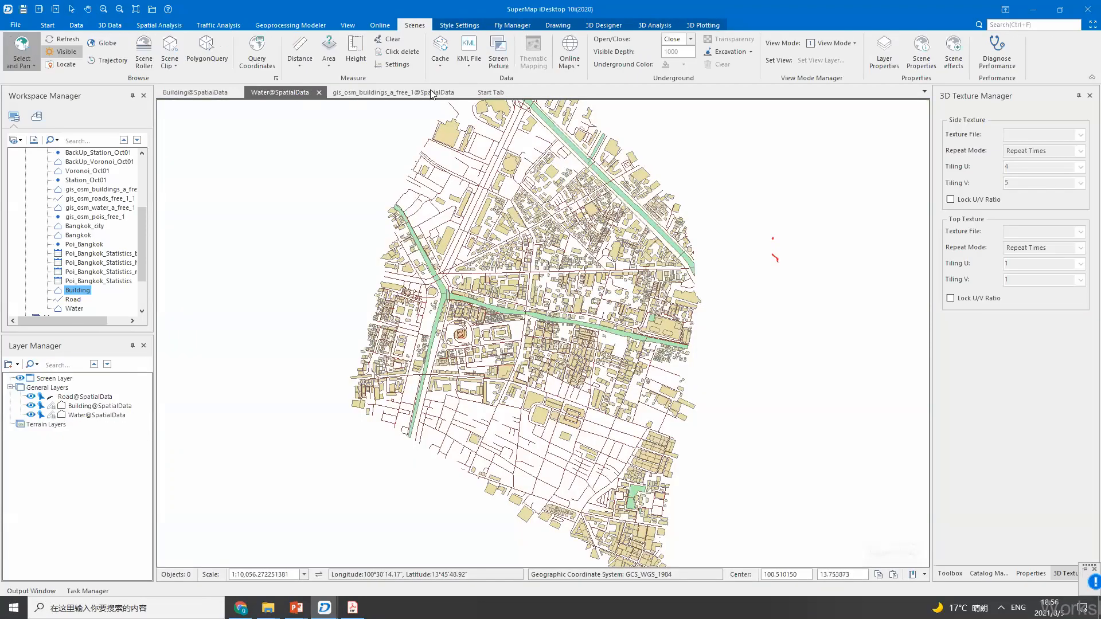
{"action": "left_click", "coordinate": [464, 92]}
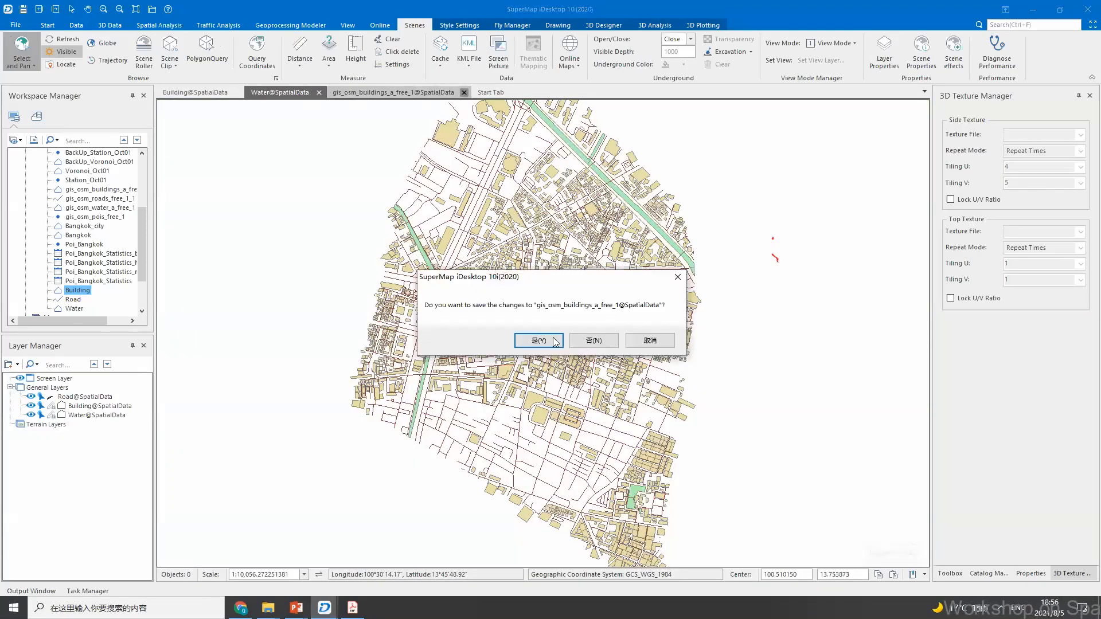
{"action": "left_click", "coordinate": [574, 341]}
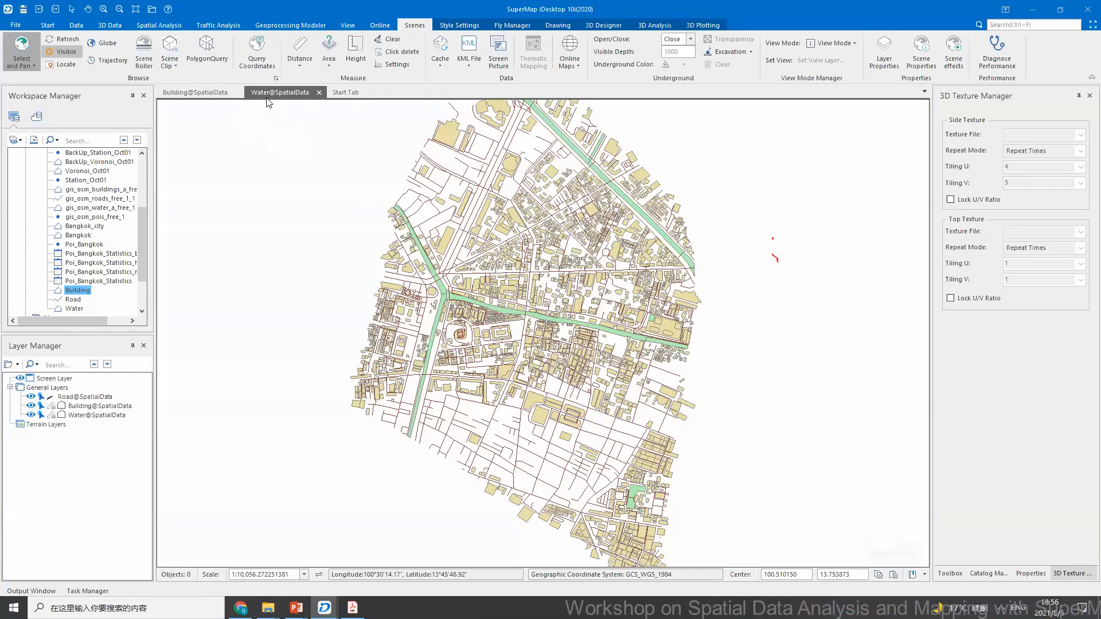
{"action": "left_click", "coordinate": [193, 91]}
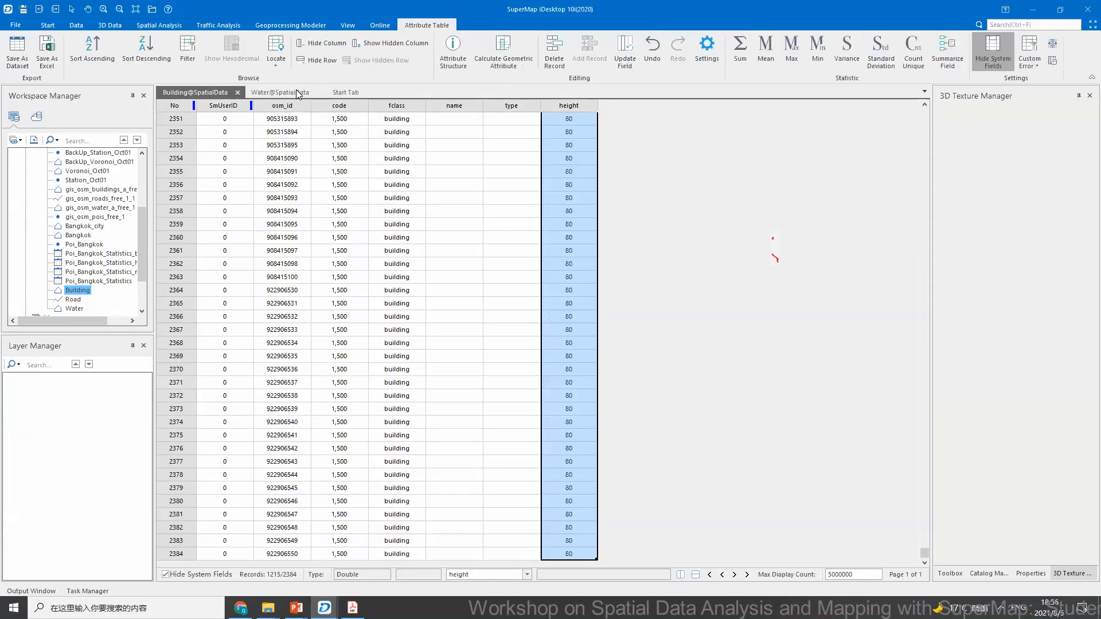
{"action": "left_click", "coordinate": [296, 90]}
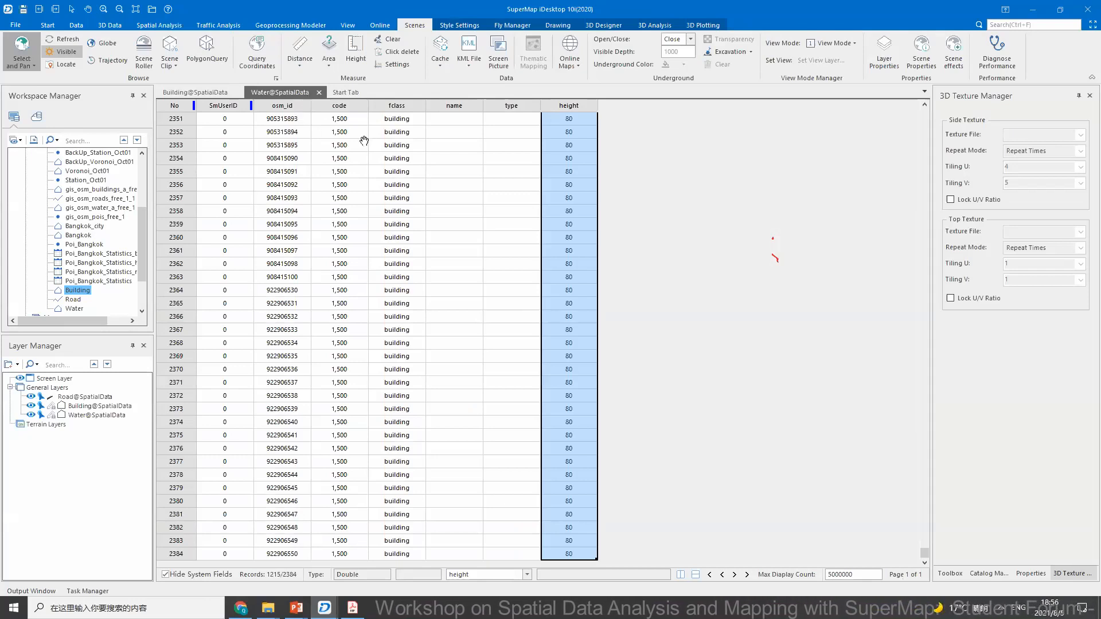
{"action": "left_click", "coordinate": [233, 91]}
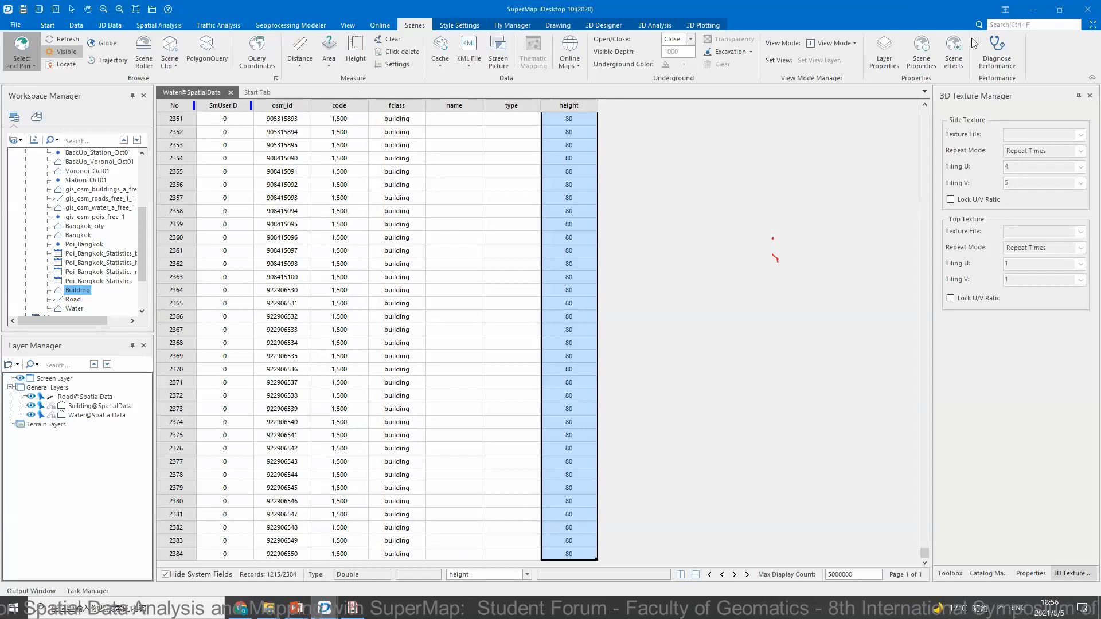
- Switch to the SuperMap iDesktop window with the StatisticAnalysis layout and close that window
{"action": "mouse_move", "coordinate": [323, 606]}
{"action": "left_click", "coordinate": [348, 572]}
{"action": "left_click", "coordinate": [1087, 9]}
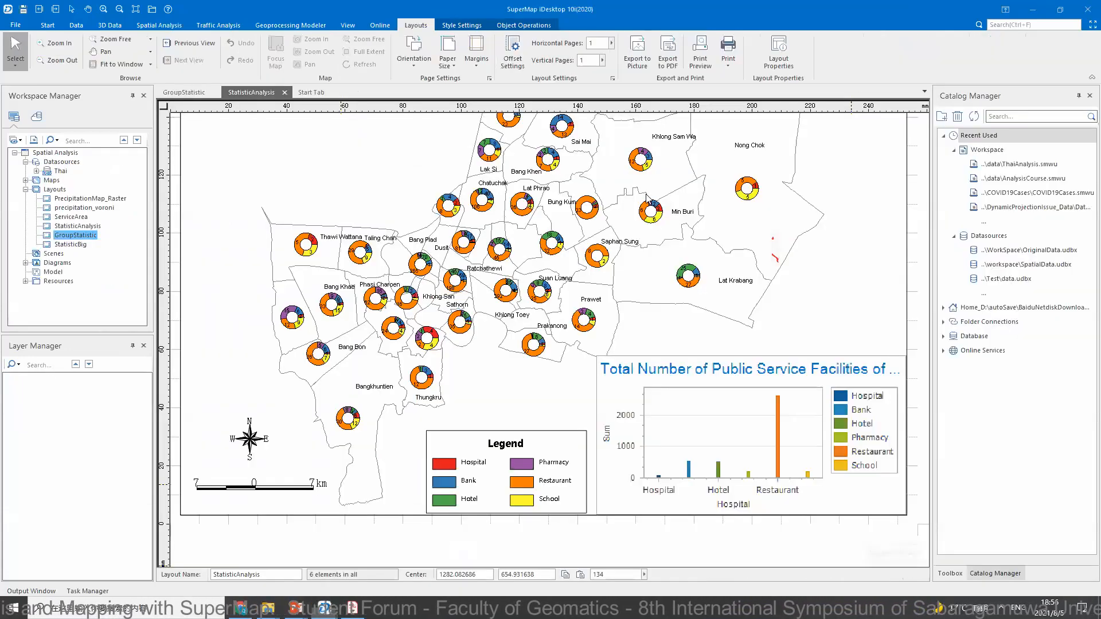
{"action": "left_click", "coordinate": [556, 341]}
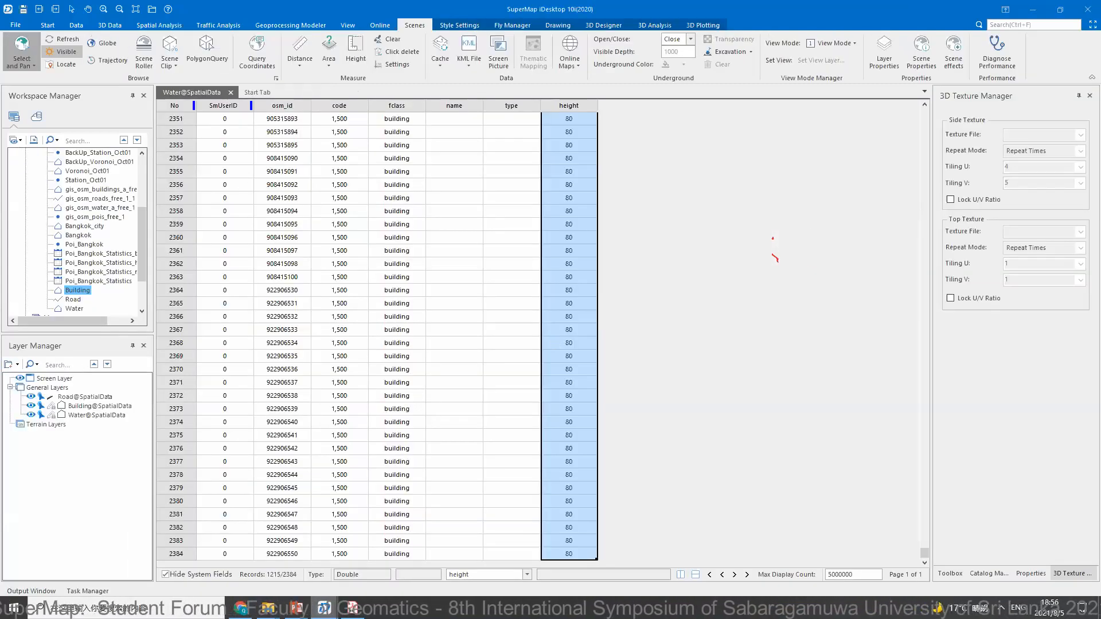
- Minimize the iDesktop window with the Water scene and show the RapidModeling scene in the other iDesktop window
{"action": "mouse_move", "coordinate": [324, 606]}
{"action": "left_click", "coordinate": [416, 581]}
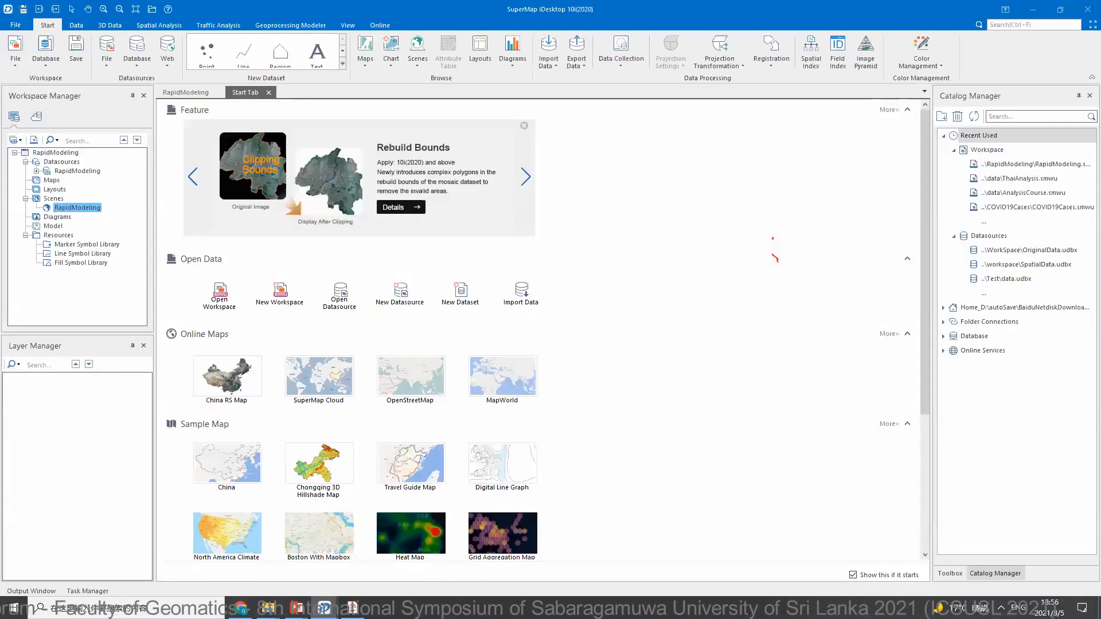
{"action": "mouse_move", "coordinate": [324, 606]}
{"action": "left_click", "coordinate": [287, 578]}
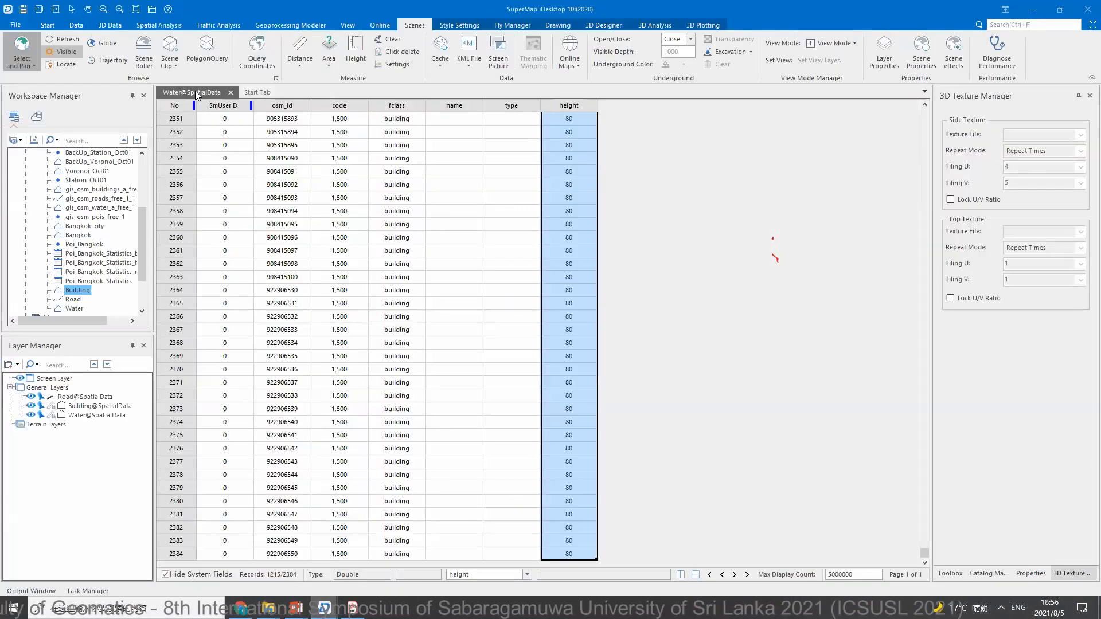
{"action": "left_click", "coordinate": [1031, 9]}
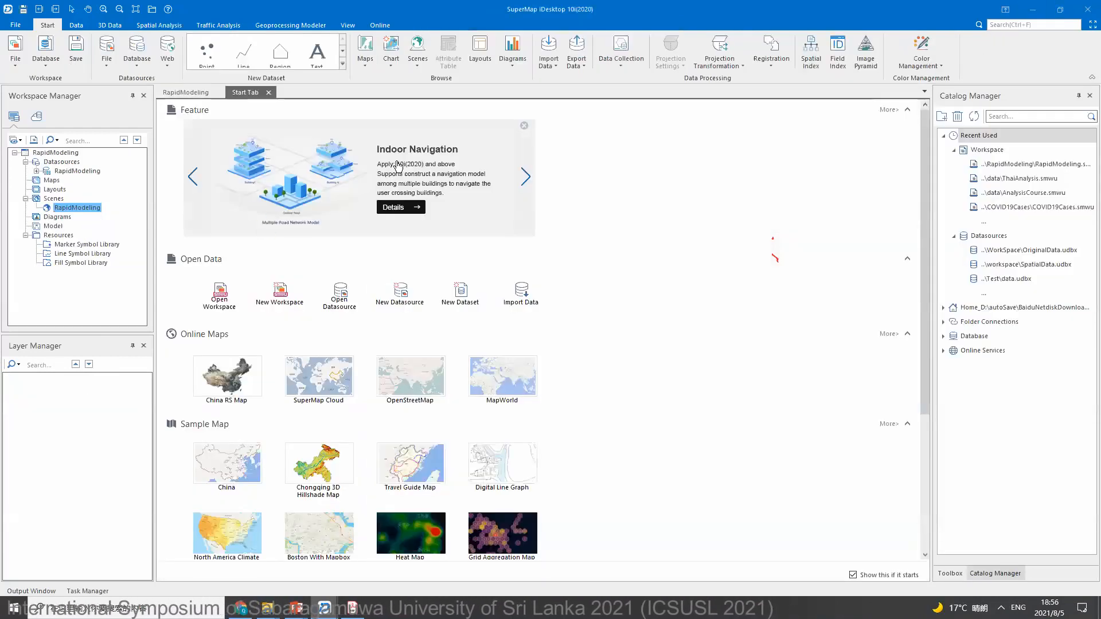
{"action": "left_click", "coordinate": [176, 93]}
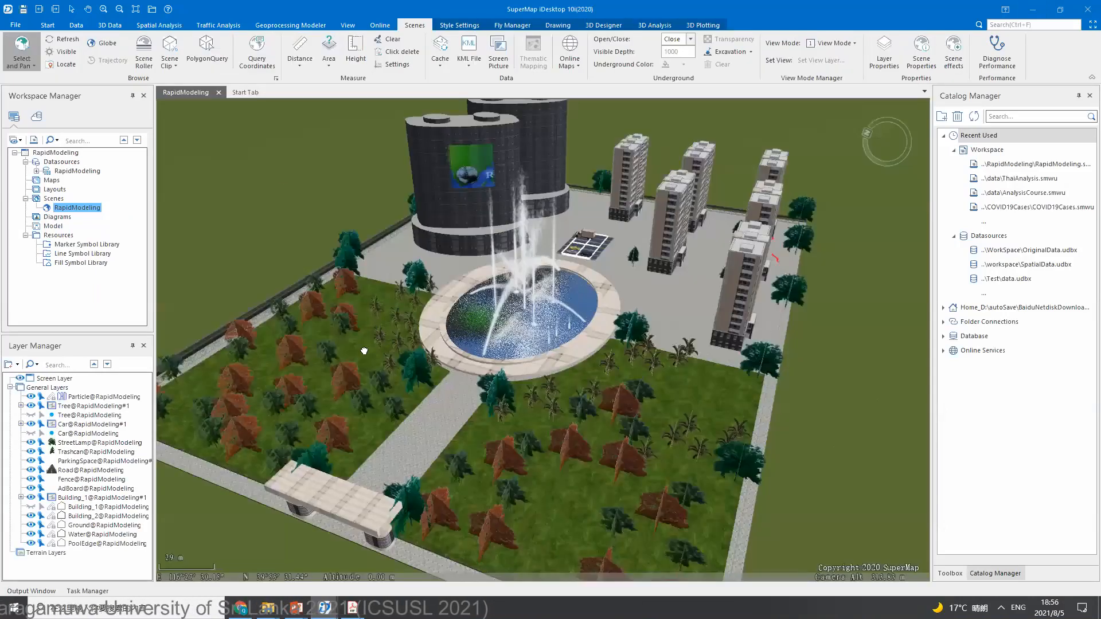
- Examine the RapidModeling scene's fountain, buildings and trees together with its thematic and plain Tree layers
{"action": "scroll", "coordinate": [356, 339], "scroll_direction": "down", "scroll_amount": 1}
{"action": "scroll", "coordinate": [540, 240], "scroll_direction": "up", "scroll_amount": 1}
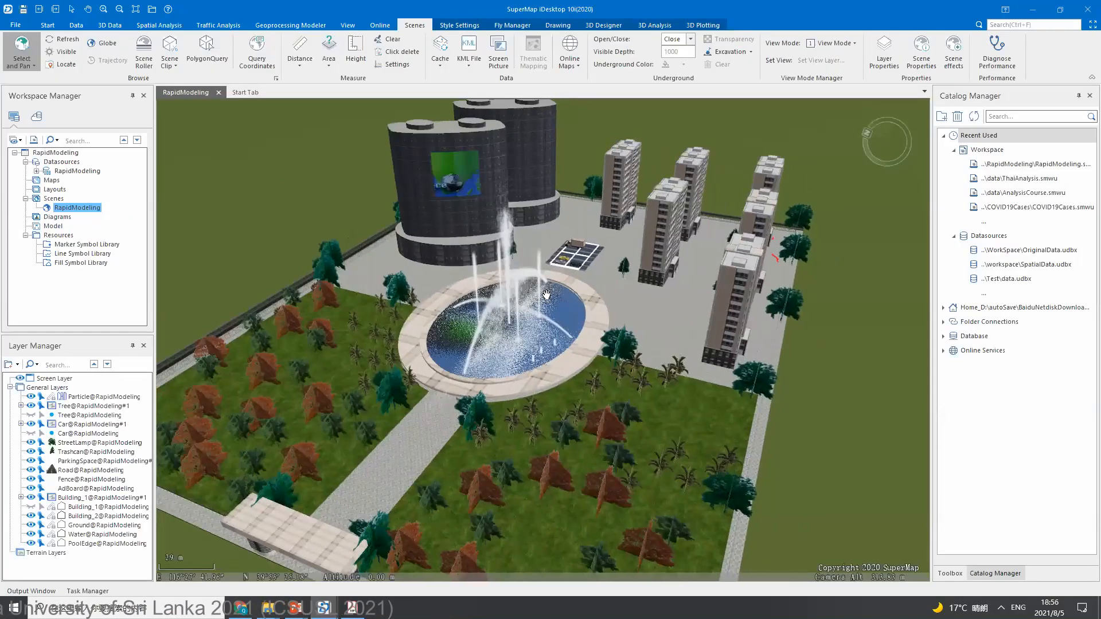
{"action": "left_click_drag", "start_coordinate": [541, 240], "coordinate": [416, 315]}
{"action": "left_click_drag", "start_coordinate": [486, 347], "coordinate": [510, 367]}
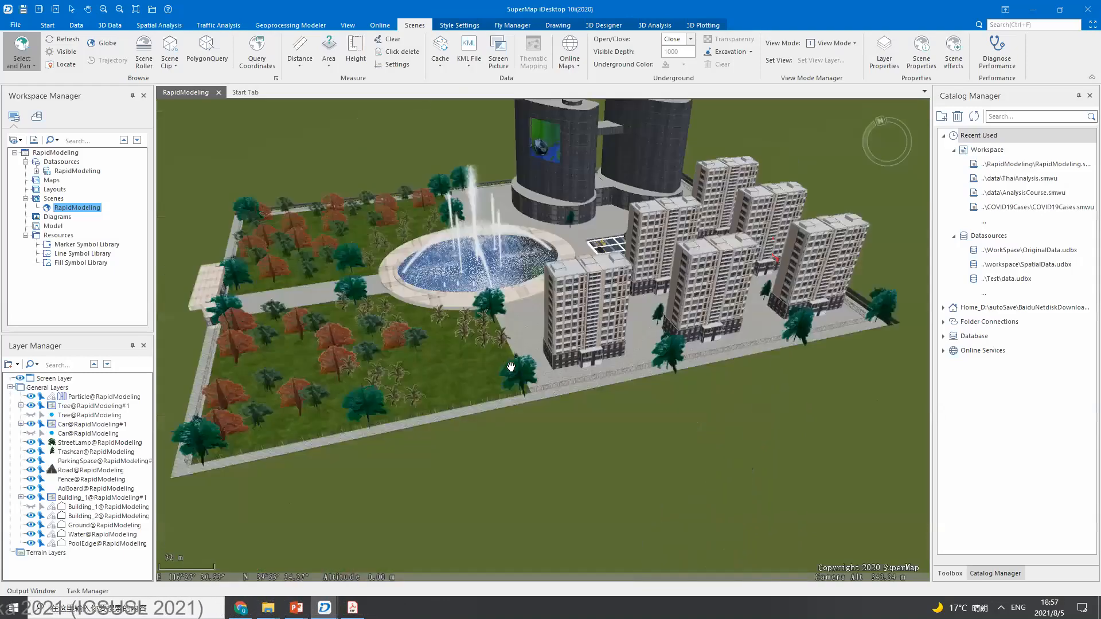
{"action": "left_click_drag", "start_coordinate": [497, 297], "coordinate": [522, 385]}
{"action": "scroll", "coordinate": [574, 313], "scroll_direction": "up", "scroll_amount": 3}
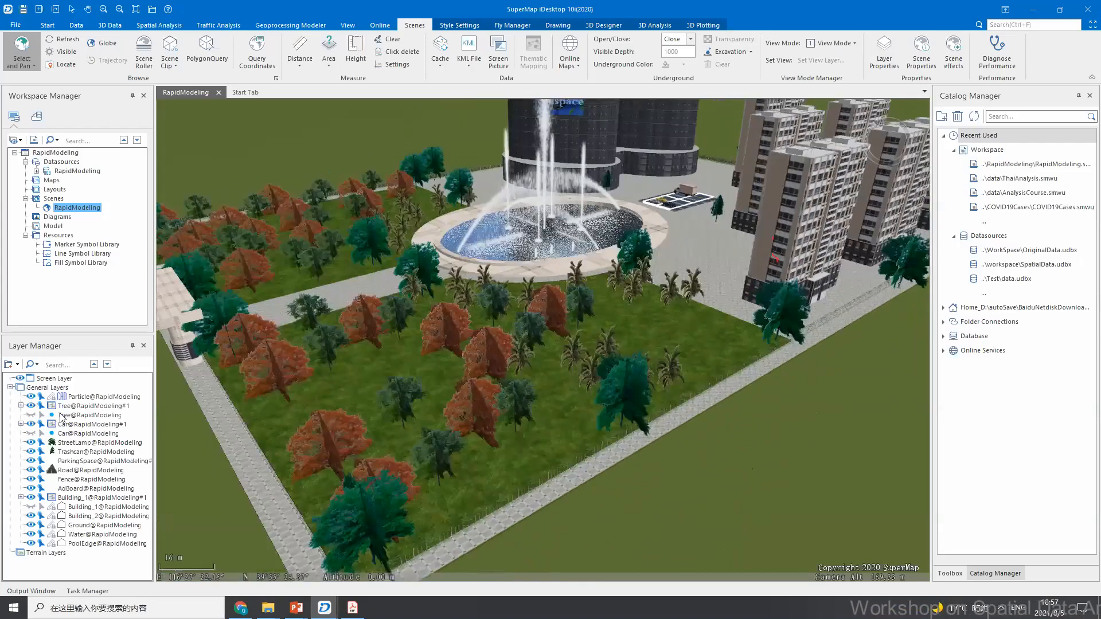
{"action": "left_click", "coordinate": [62, 406]}
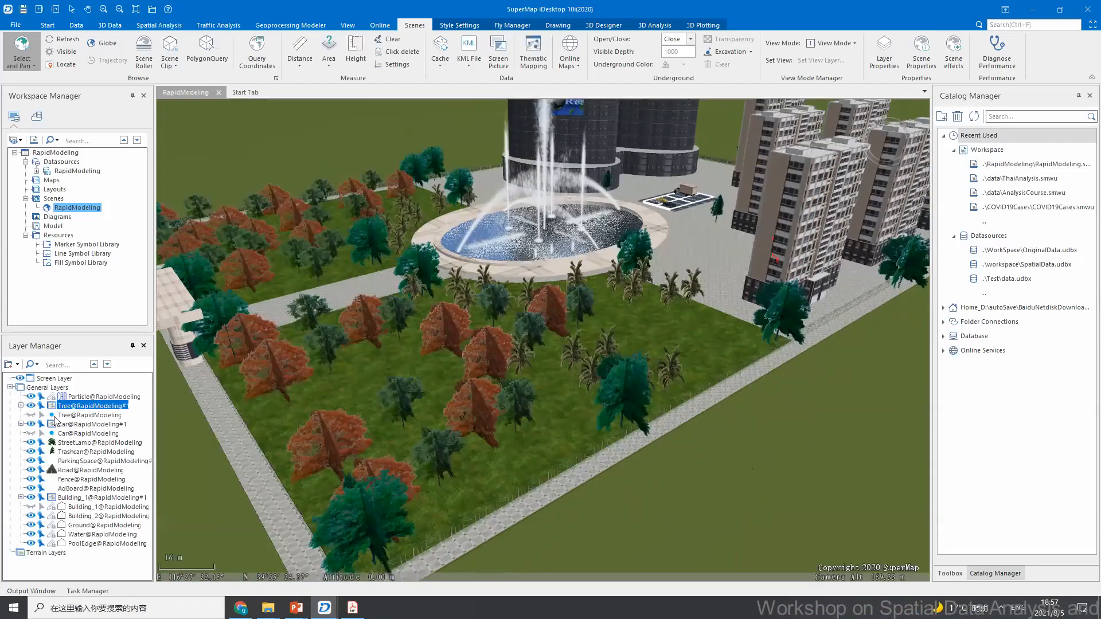
{"action": "left_click", "coordinate": [60, 416]}
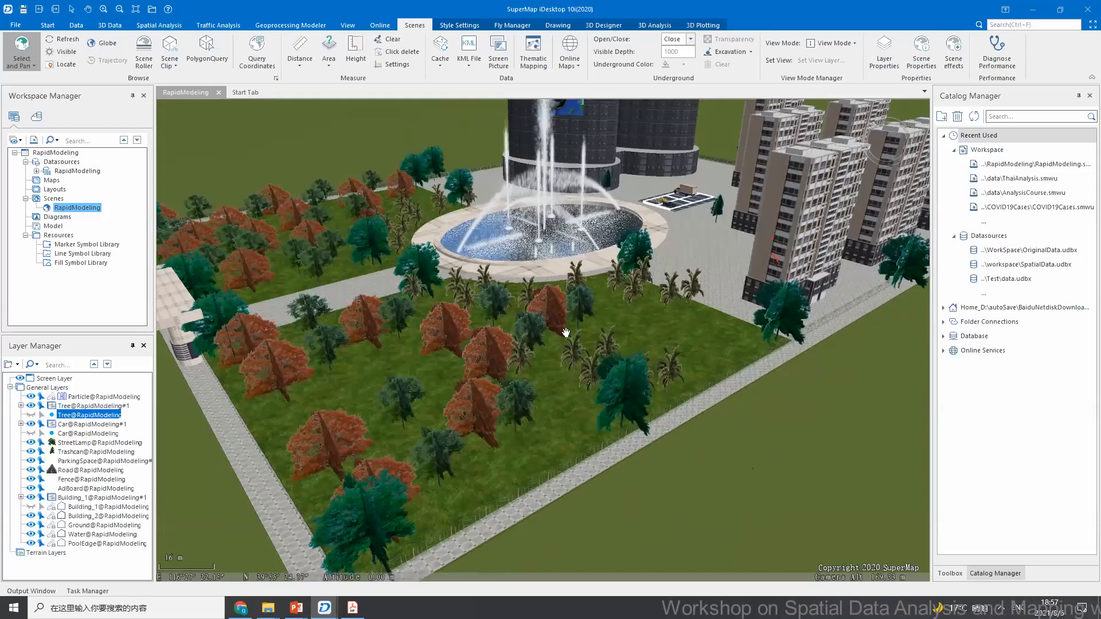
{"action": "left_click", "coordinate": [594, 360]}
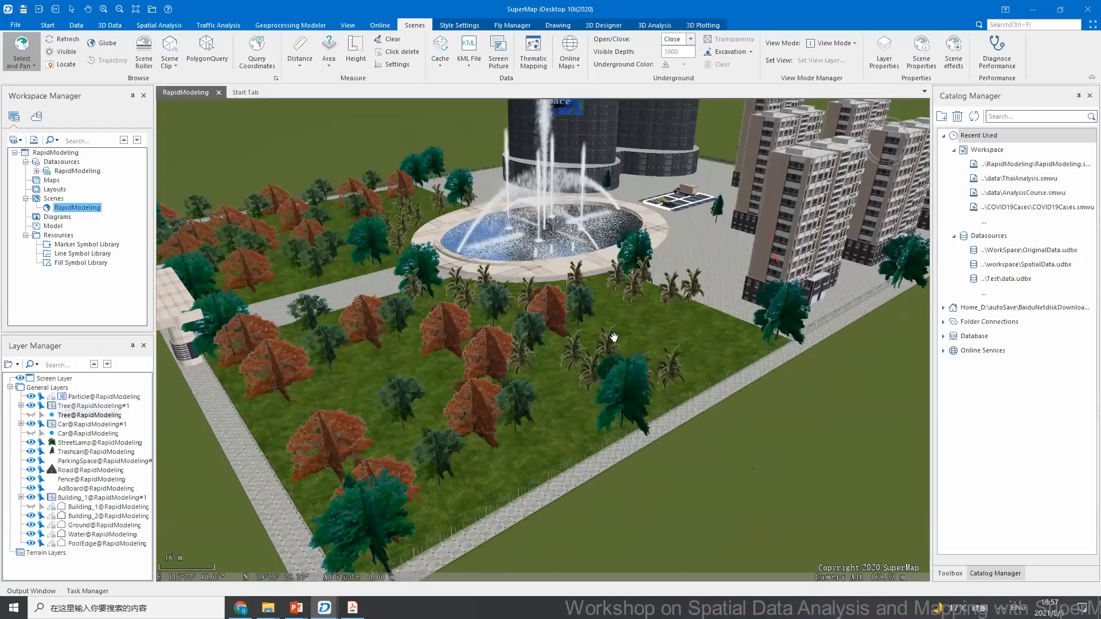
- Examine the parked cars and truck in the parking space, the garden trees and the fence along the paved path up close
{"action": "scroll", "coordinate": [627, 356], "scroll_direction": "up", "scroll_amount": 6}
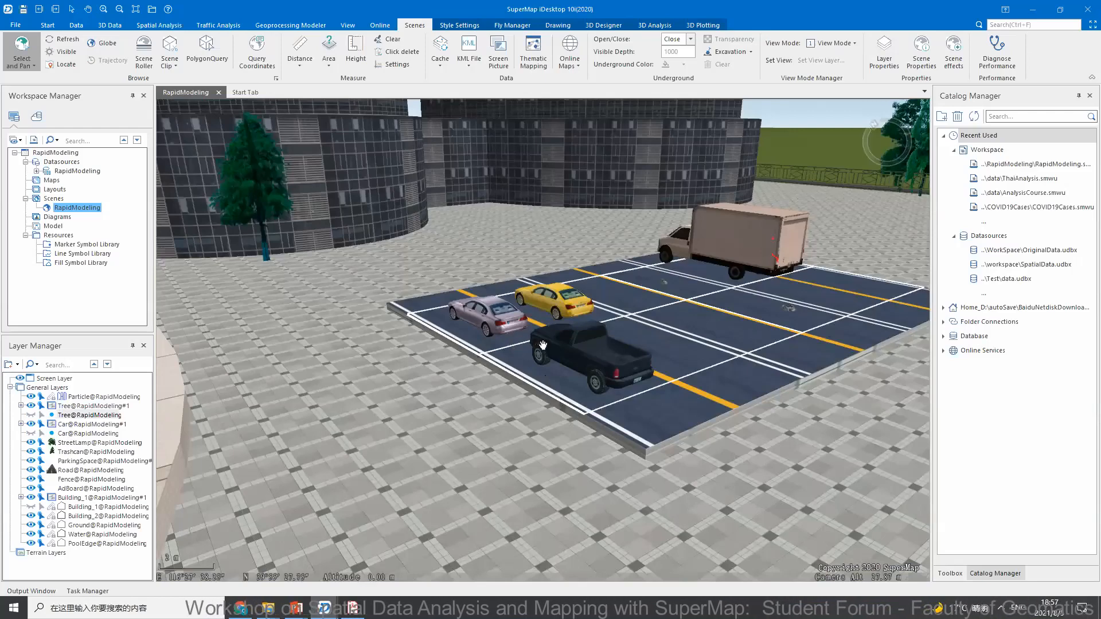
{"action": "scroll", "coordinate": [527, 346], "scroll_direction": "up", "scroll_amount": 3}
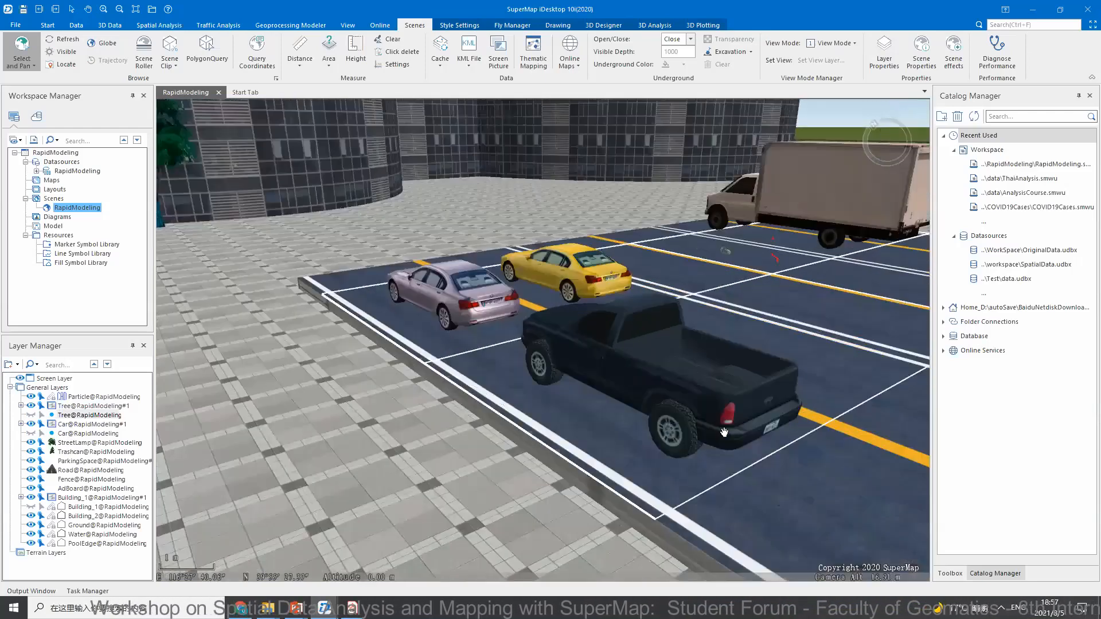
{"action": "left_click_drag", "start_coordinate": [602, 344], "coordinate": [682, 292]}
{"action": "scroll", "coordinate": [683, 292], "scroll_direction": "down", "scroll_amount": 4}
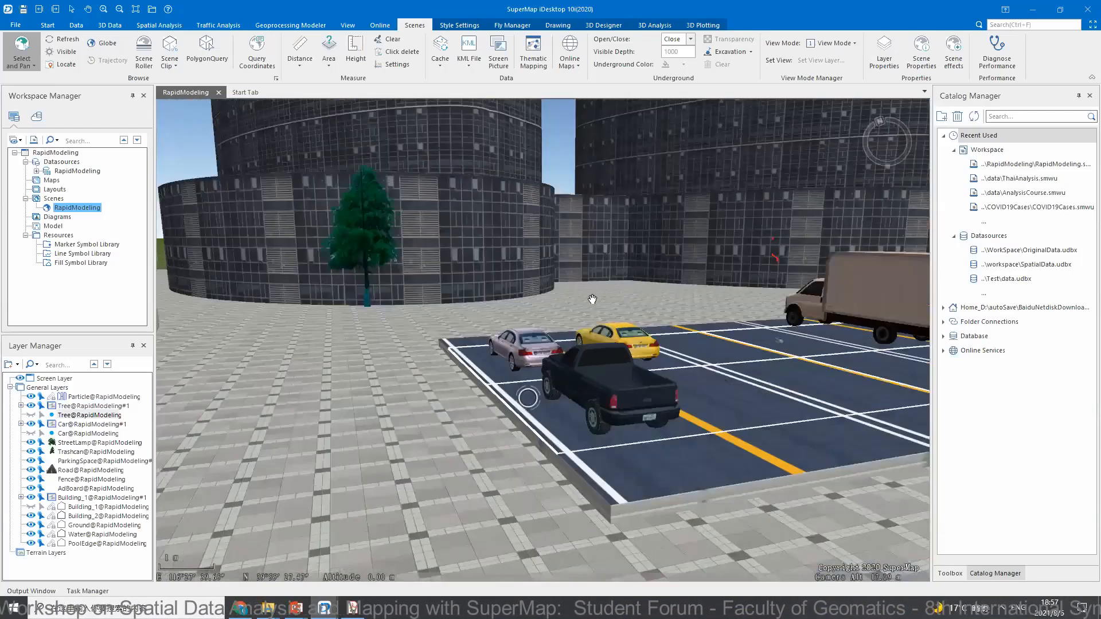
{"action": "scroll", "coordinate": [632, 210], "scroll_direction": "down", "scroll_amount": 5}
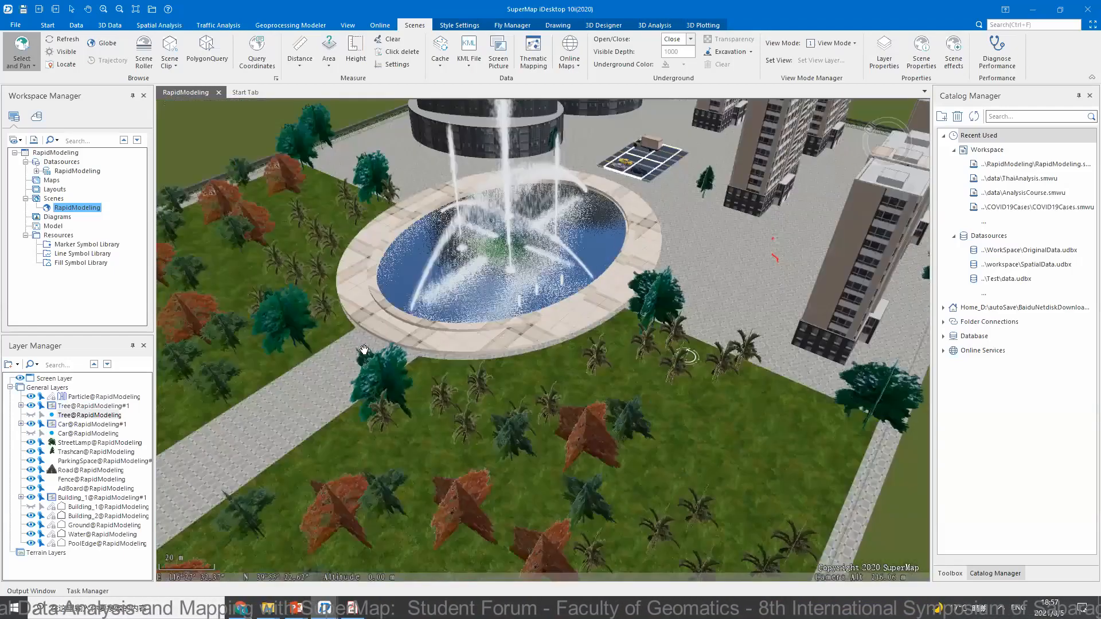
{"action": "left_click_drag", "start_coordinate": [364, 349], "coordinate": [145, 459]}
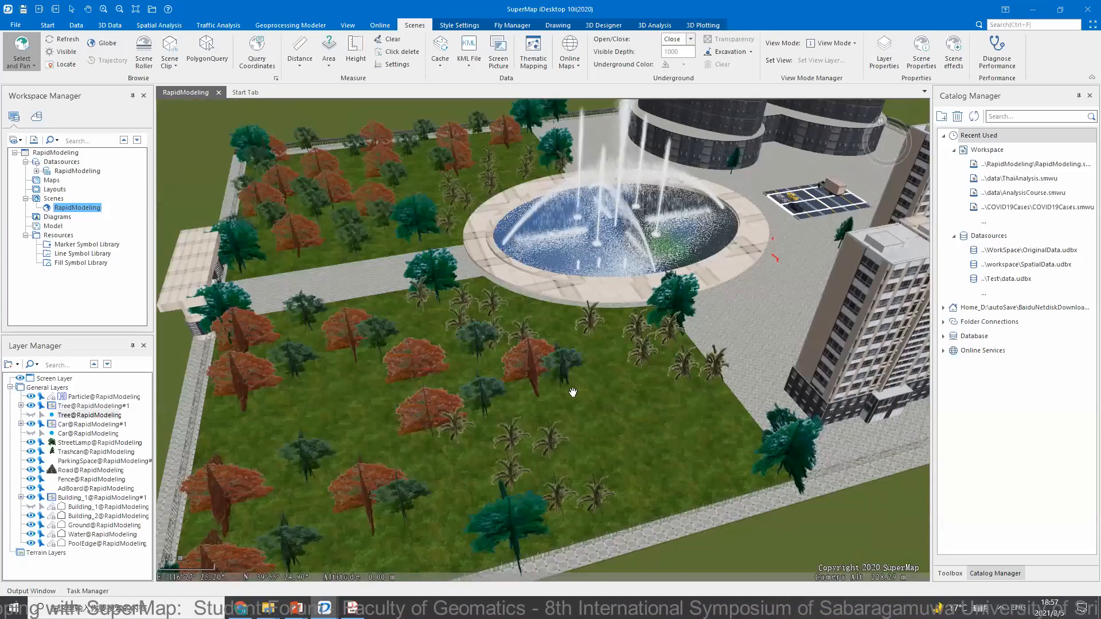
{"action": "left_click_drag", "start_coordinate": [540, 424], "coordinate": [458, 494]}
{"action": "mouse_move", "coordinate": [508, 450]}
{"action": "left_mouse_down"}
{"action": "mouse_move", "coordinate": [504, 423]}
{"action": "mouse_move", "coordinate": [551, 399]}
{"action": "left_mouse_up"}
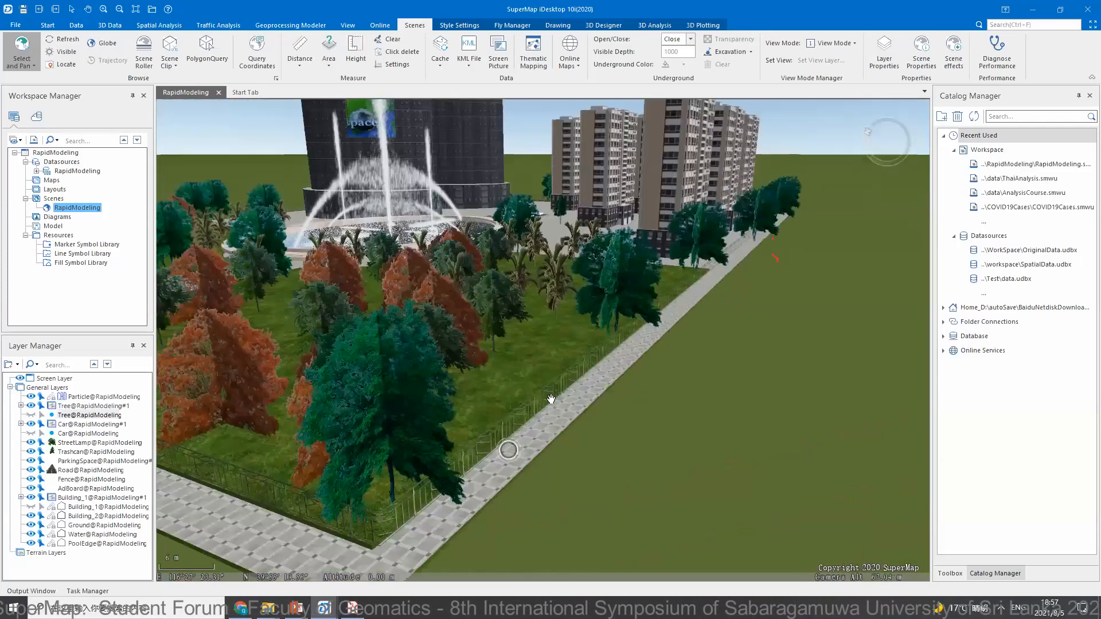
{"action": "scroll", "coordinate": [493, 463], "scroll_direction": "up", "scroll_amount": 5}
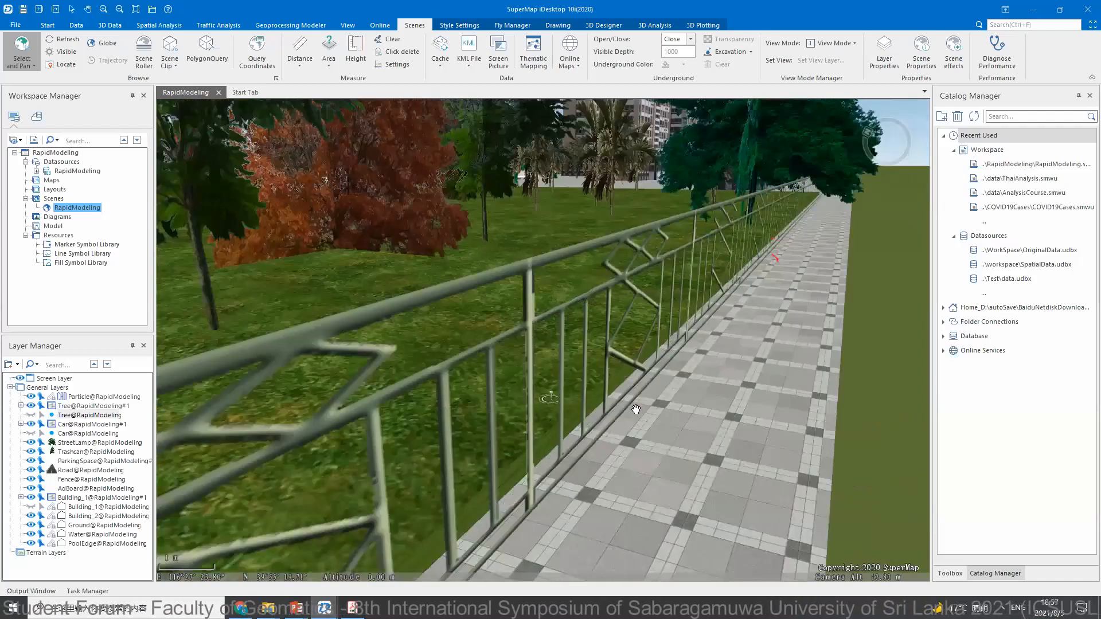
{"action": "left_click_drag", "start_coordinate": [636, 409], "coordinate": [546, 419]}
{"action": "scroll", "coordinate": [348, 471], "scroll_direction": "down", "scroll_amount": 5}
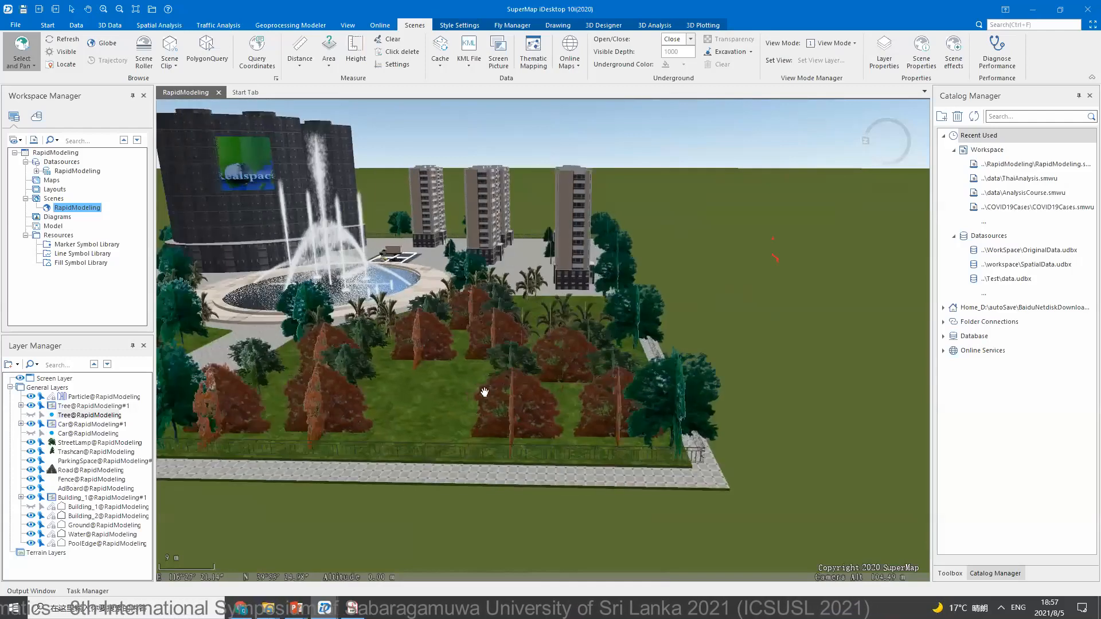
{"action": "scroll", "coordinate": [521, 481], "scroll_direction": "down", "scroll_amount": 2}
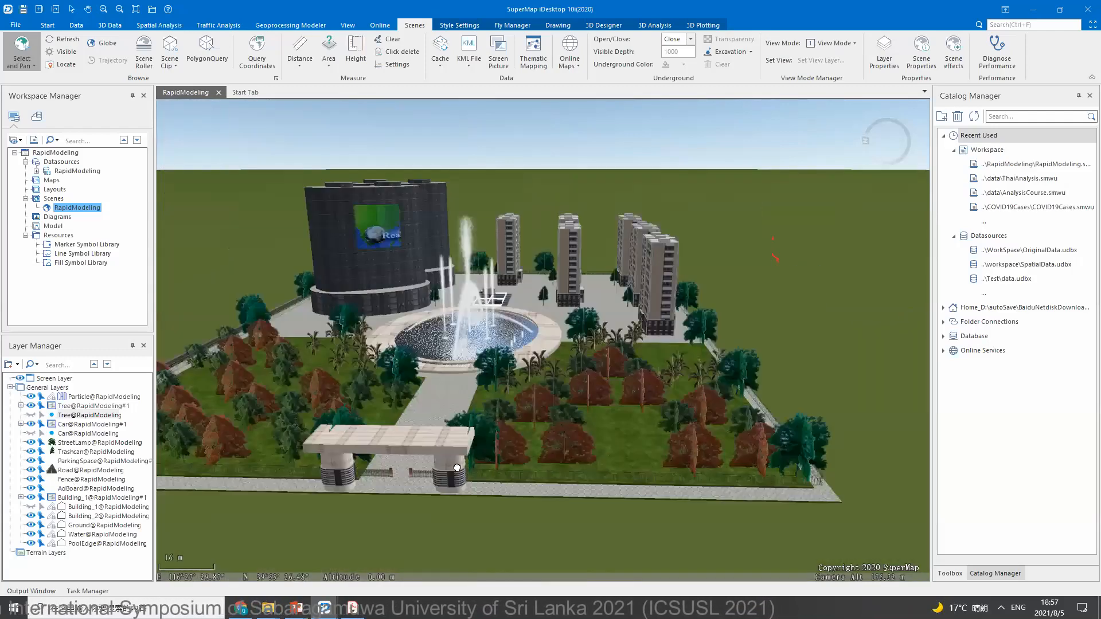
- Examine the Realspace billboard building, the fountain, the road with its green median and the residential towers from several viewpoints
{"action": "left_click_drag", "start_coordinate": [514, 371], "coordinate": [621, 547]}
{"action": "left_click_drag", "start_coordinate": [457, 358], "coordinate": [518, 395]}
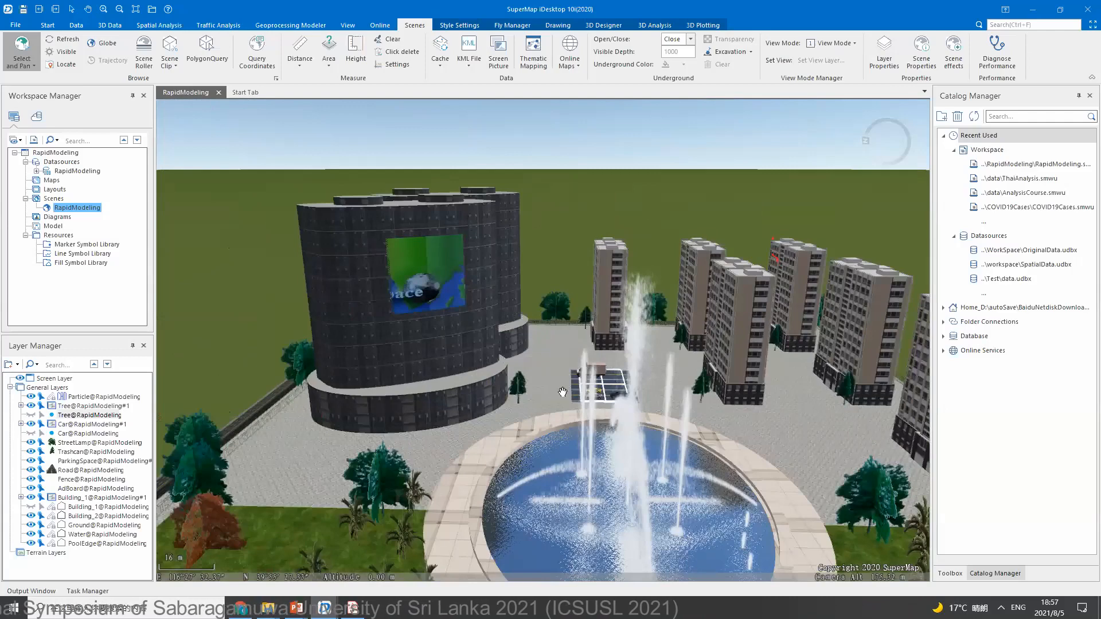
{"action": "left_click_drag", "start_coordinate": [493, 439], "coordinate": [580, 378]}
{"action": "left_click_drag", "start_coordinate": [590, 216], "coordinate": [553, 278]}
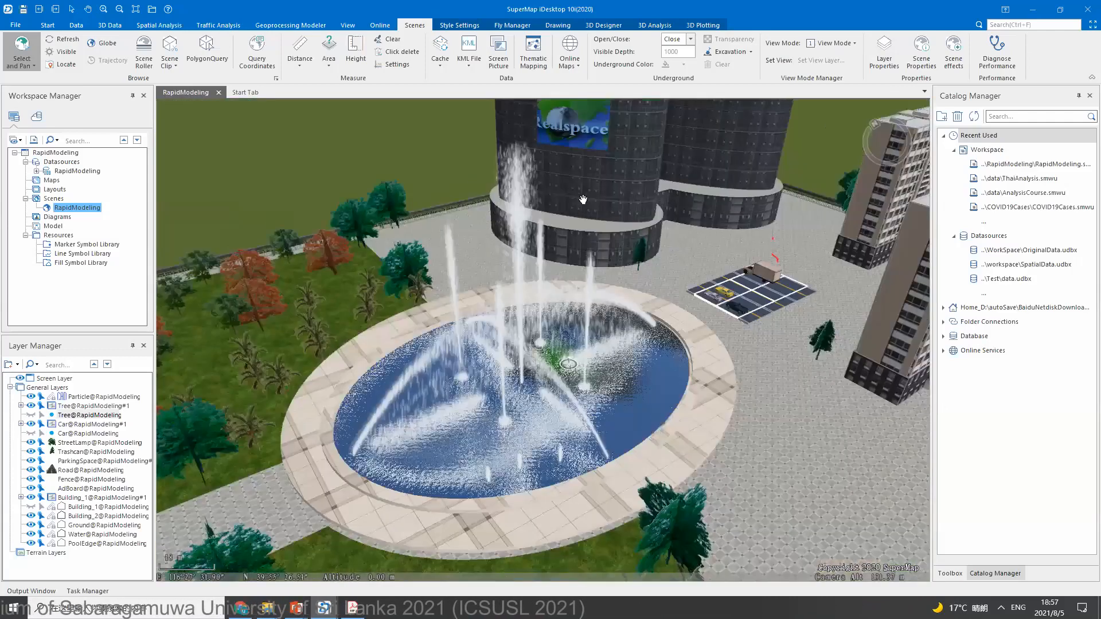
{"action": "left_click_drag", "start_coordinate": [577, 198], "coordinate": [465, 434]}
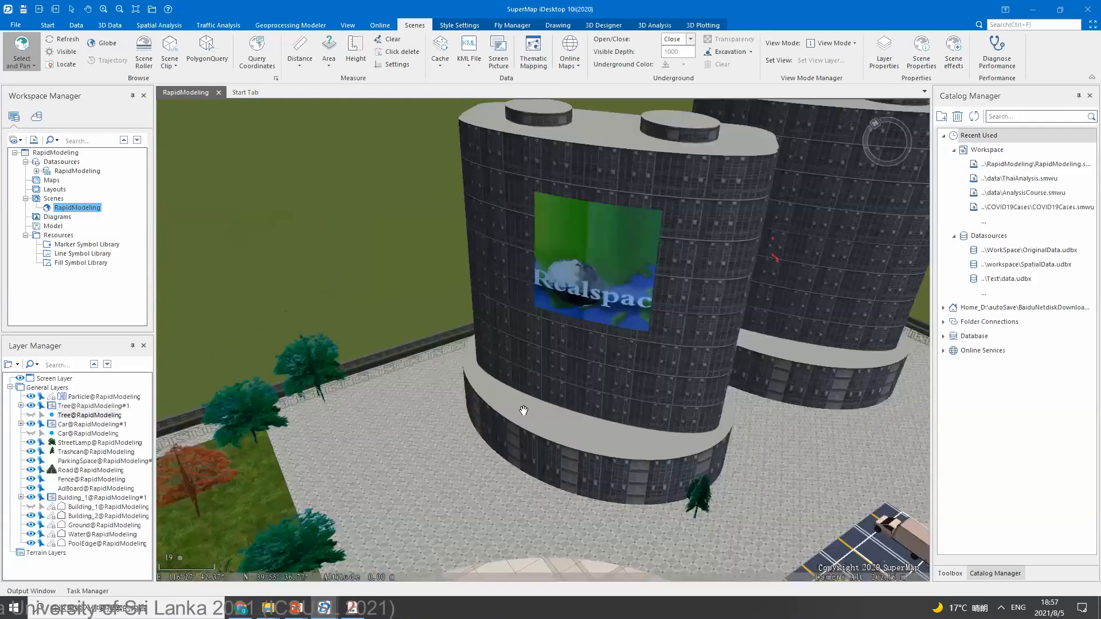
{"action": "left_click_drag", "start_coordinate": [521, 411], "coordinate": [460, 438]}
{"action": "scroll", "coordinate": [460, 438], "scroll_direction": "up", "scroll_amount": 5}
{"action": "left_click_drag", "start_coordinate": [531, 344], "coordinate": [495, 444]}
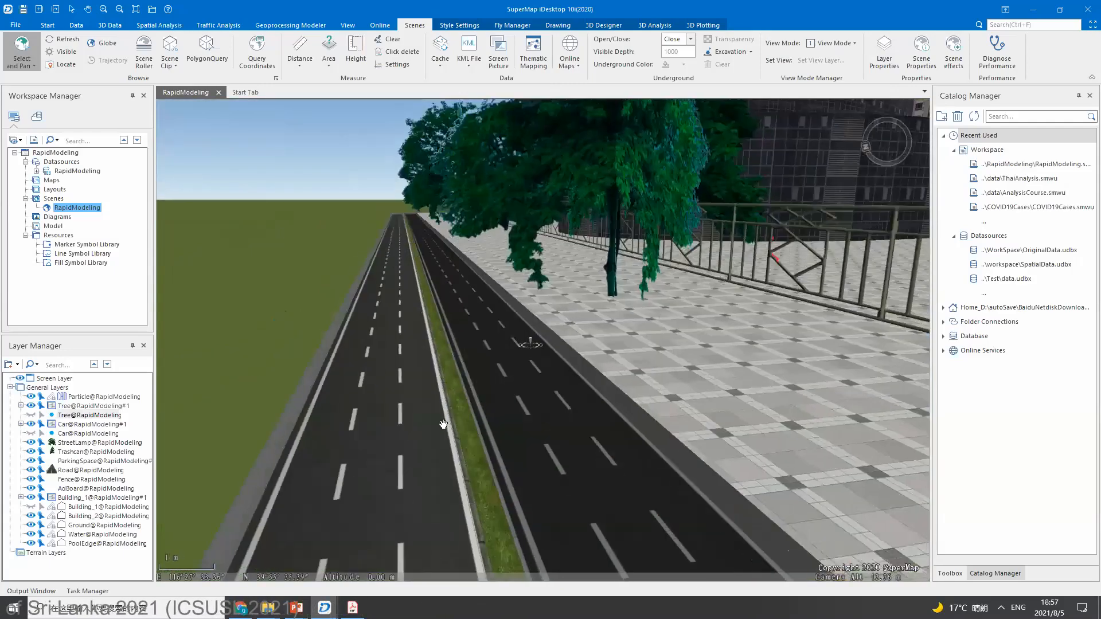
{"action": "left_click_drag", "start_coordinate": [618, 355], "coordinate": [588, 428]}
{"action": "scroll", "coordinate": [585, 430], "scroll_direction": "down", "scroll_amount": 7}
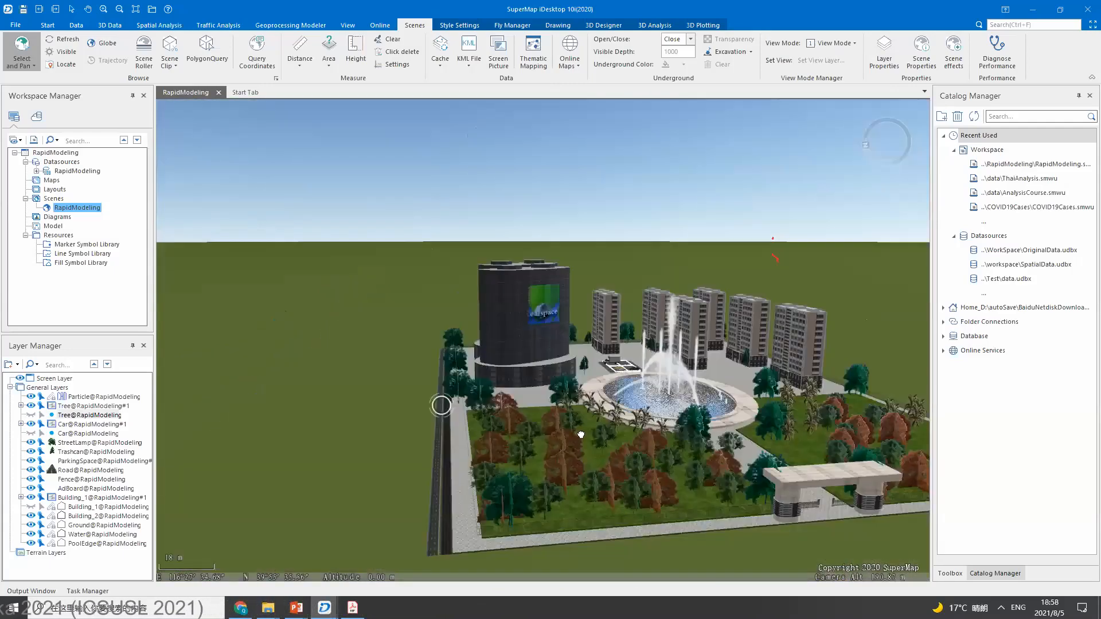
{"action": "mouse_move", "coordinate": [558, 339]}
{"action": "left_mouse_down"}
{"action": "mouse_move", "coordinate": [393, 445]}
{"action": "mouse_move", "coordinate": [603, 449]}
{"action": "left_mouse_up"}
{"action": "left_click_drag", "start_coordinate": [511, 450], "coordinate": [714, 486]}
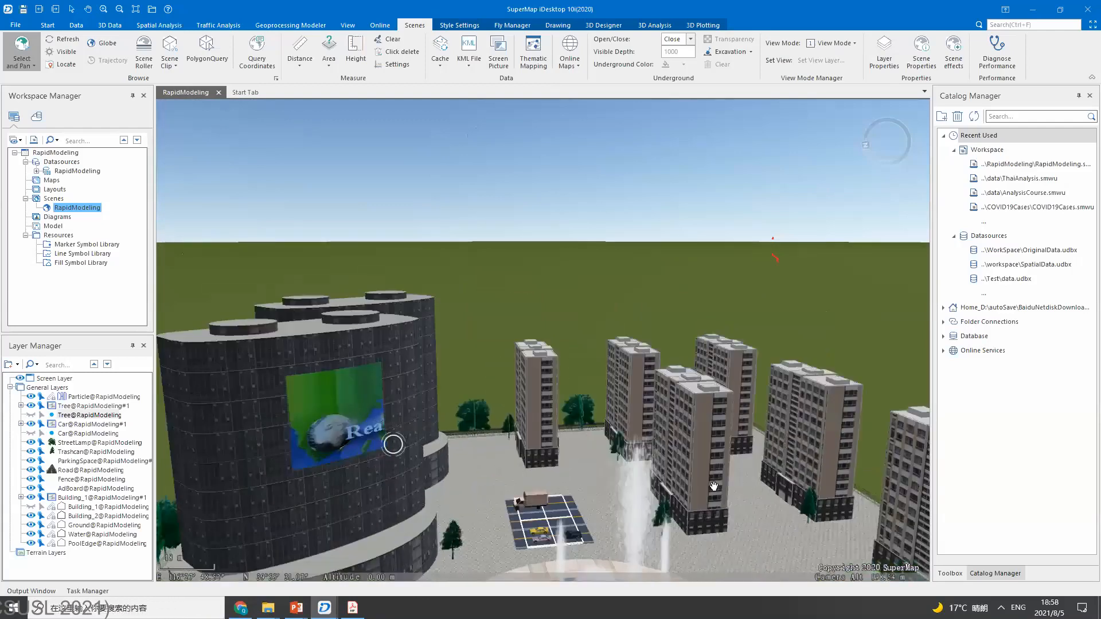
{"action": "scroll", "coordinate": [668, 452], "scroll_direction": "up", "scroll_amount": 2}
{"action": "left_click_drag", "start_coordinate": [668, 453], "coordinate": [547, 454]}
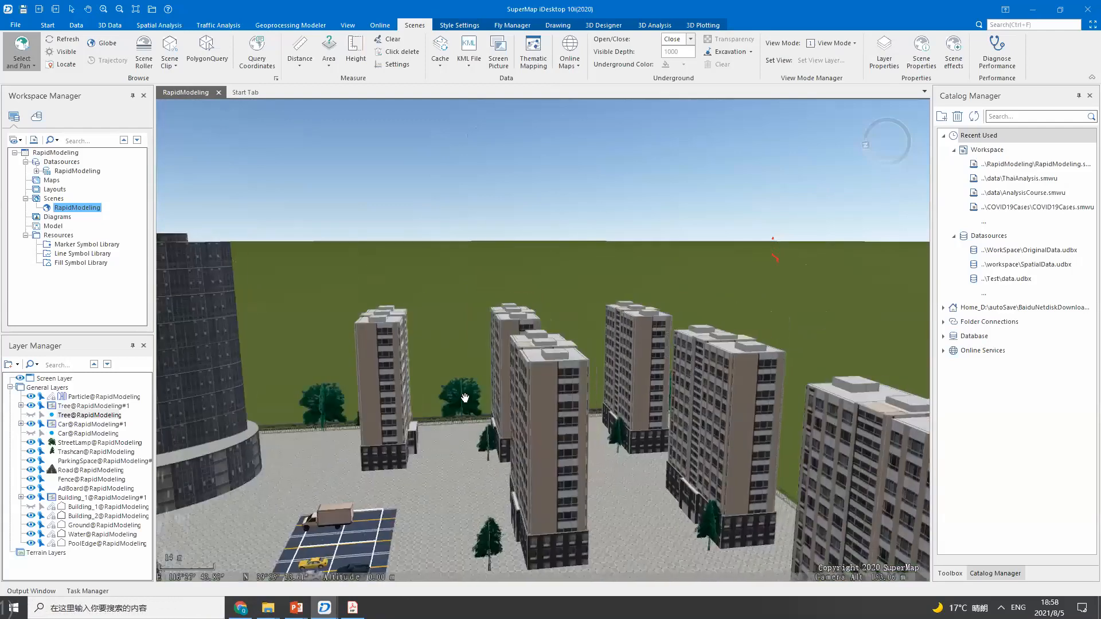
{"action": "scroll", "coordinate": [588, 378], "scroll_direction": "up", "scroll_amount": 2}
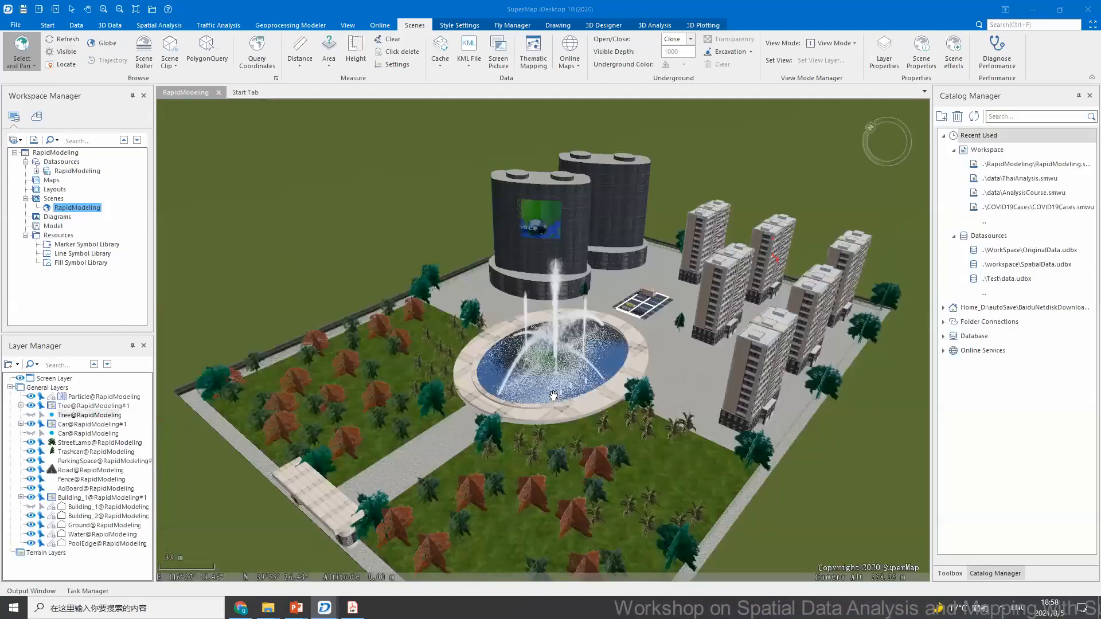
- Review the whole RapidModeling scene from above and bring up the layer style settings
{"action": "left_click", "coordinate": [552, 399]}
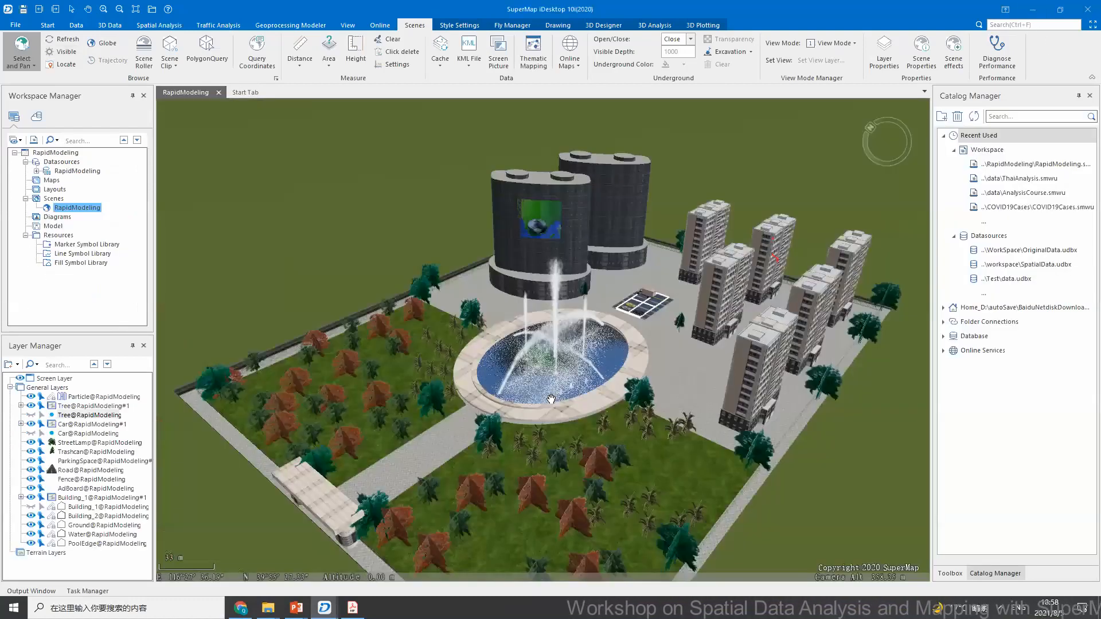
{"action": "left_click_drag", "start_coordinate": [652, 370], "coordinate": [575, 393]}
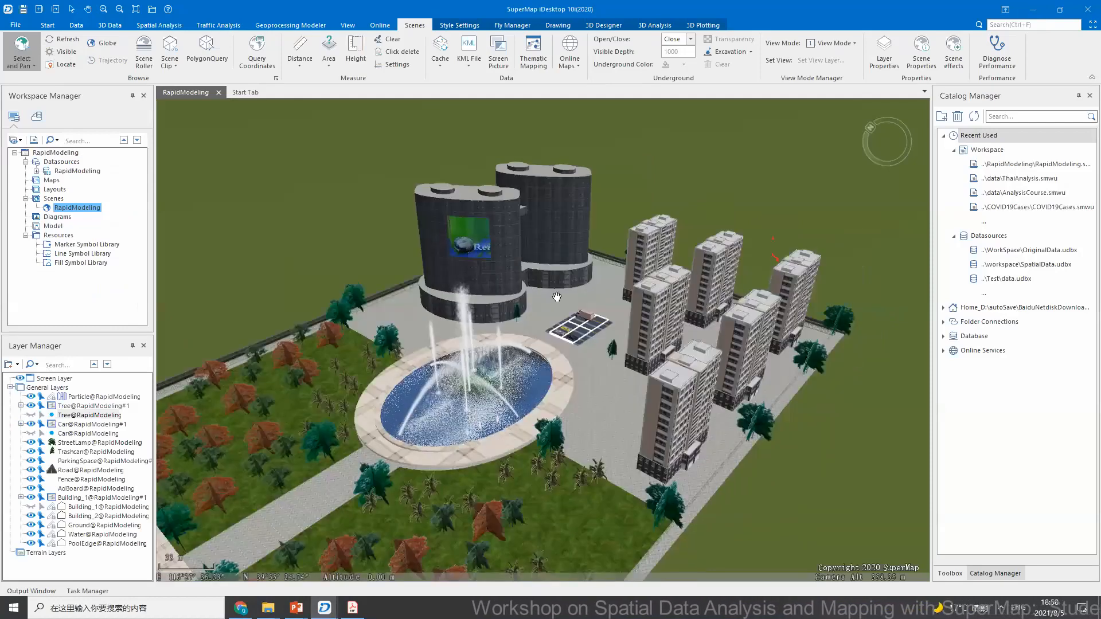
{"action": "left_click_drag", "start_coordinate": [574, 282], "coordinate": [581, 270]}
{"action": "left_click_drag", "start_coordinate": [583, 392], "coordinate": [599, 368]}
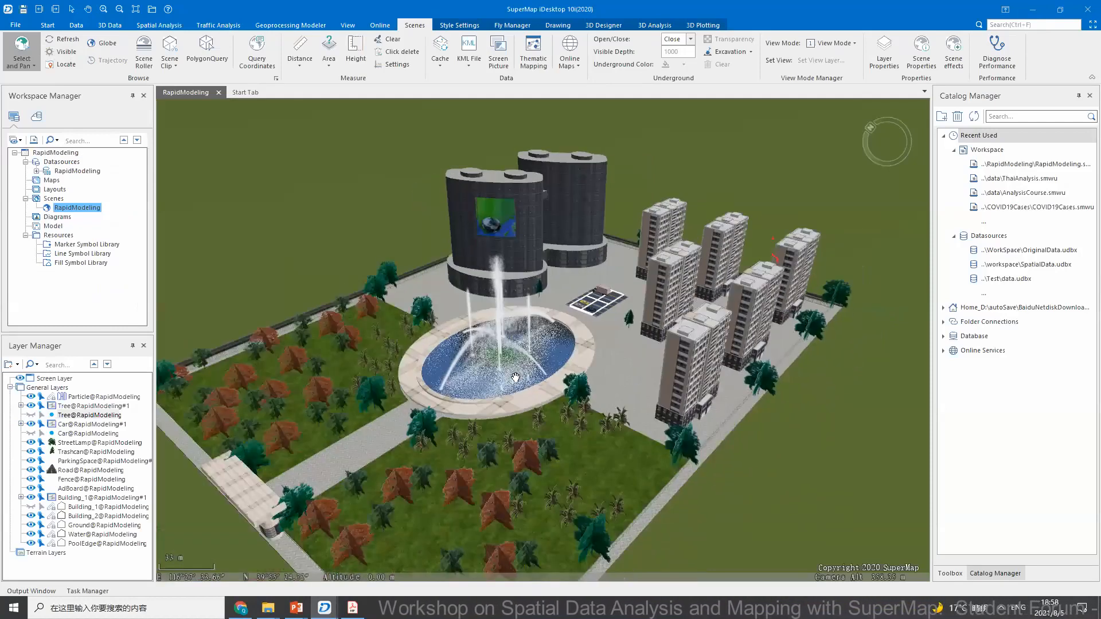
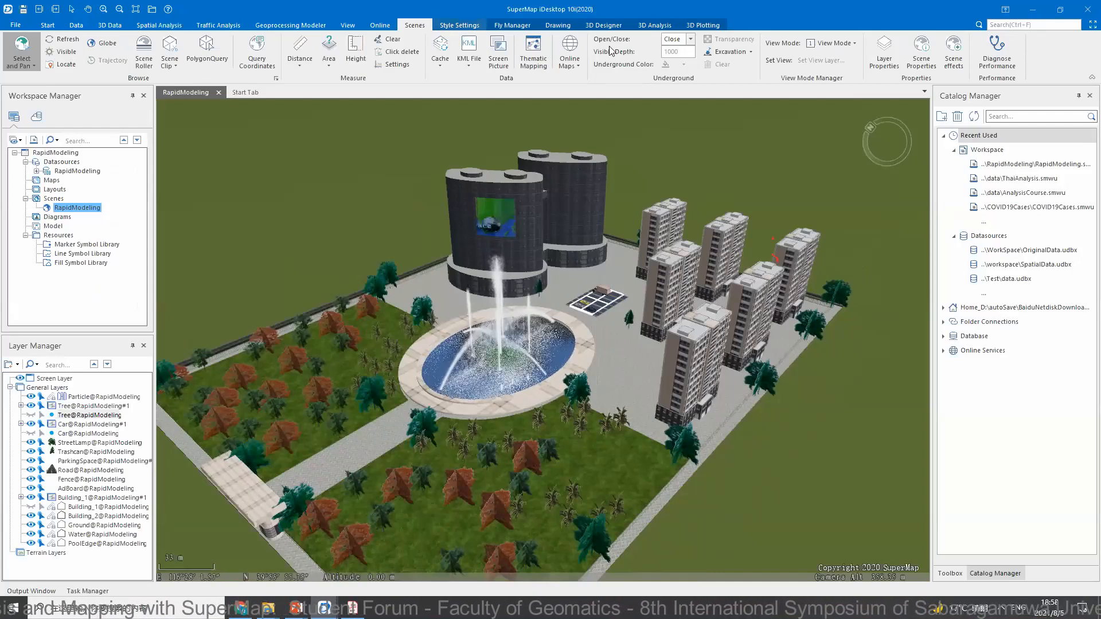
{"action": "left_click", "coordinate": [460, 25]}
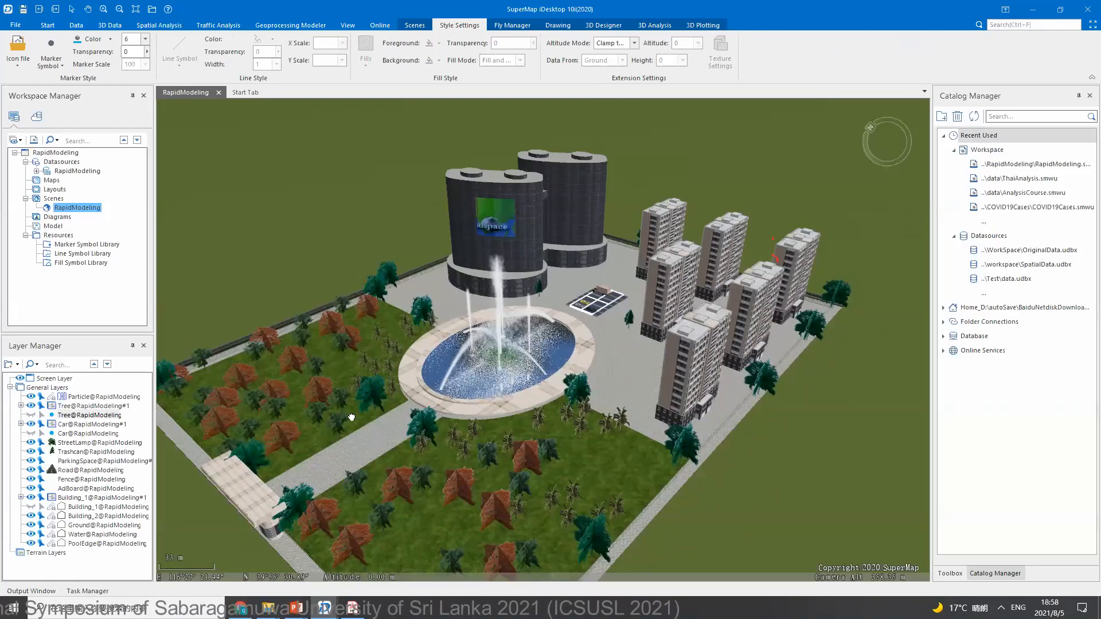
{"action": "left_click_drag", "start_coordinate": [352, 417], "coordinate": [351, 414]}
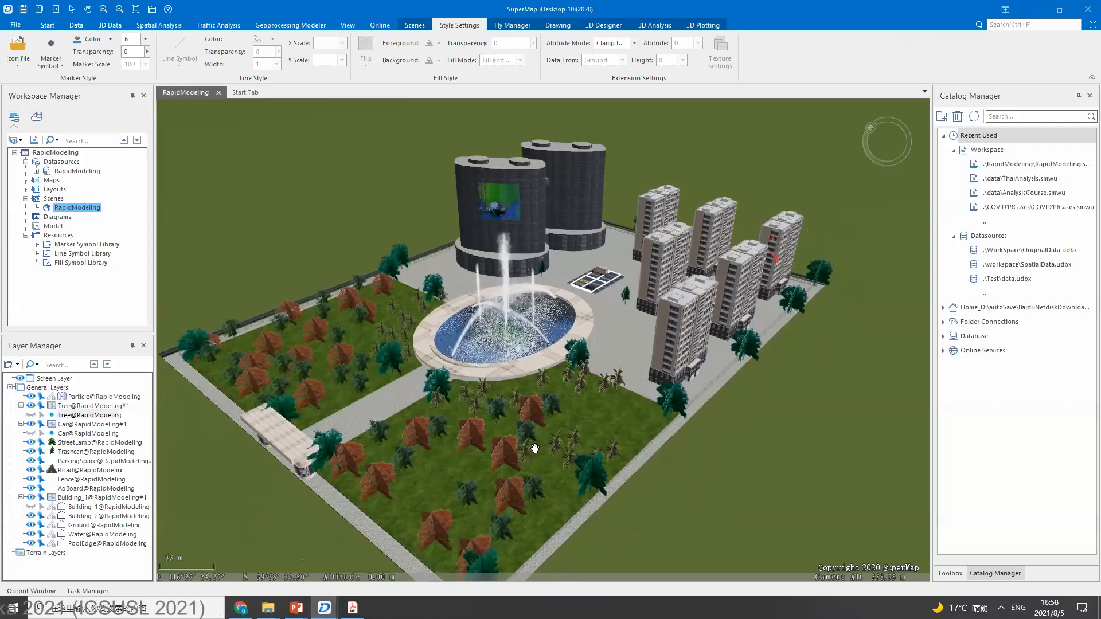
{"action": "left_click_drag", "start_coordinate": [535, 448], "coordinate": [497, 456]}
{"action": "scroll", "coordinate": [589, 434], "scroll_direction": "up", "scroll_amount": 2}
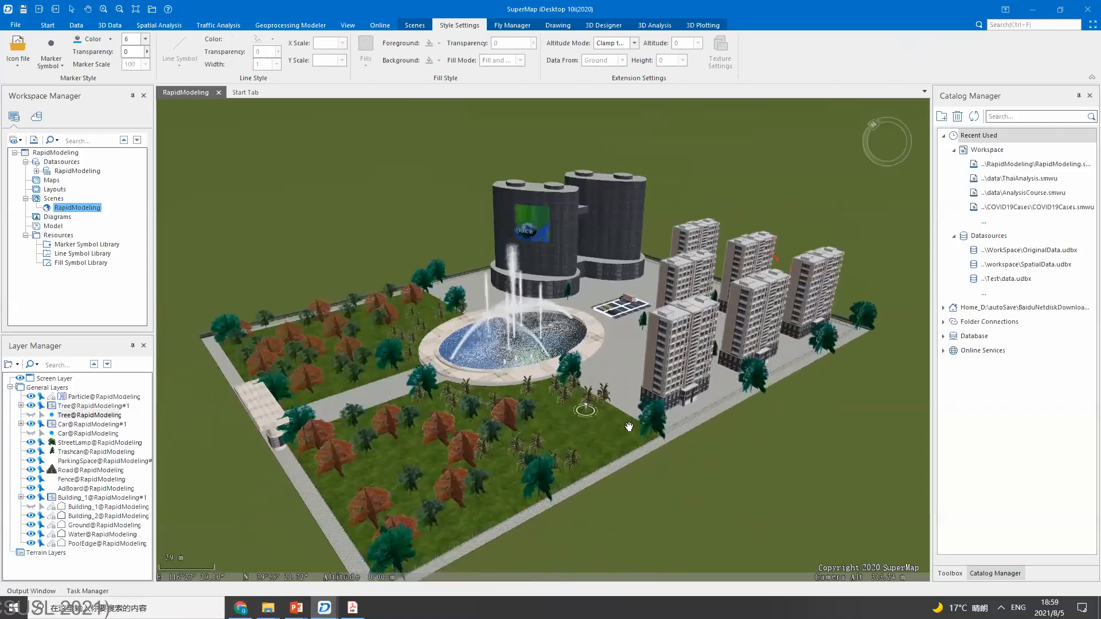
{"action": "left_click_drag", "start_coordinate": [626, 422], "coordinate": [581, 401]}
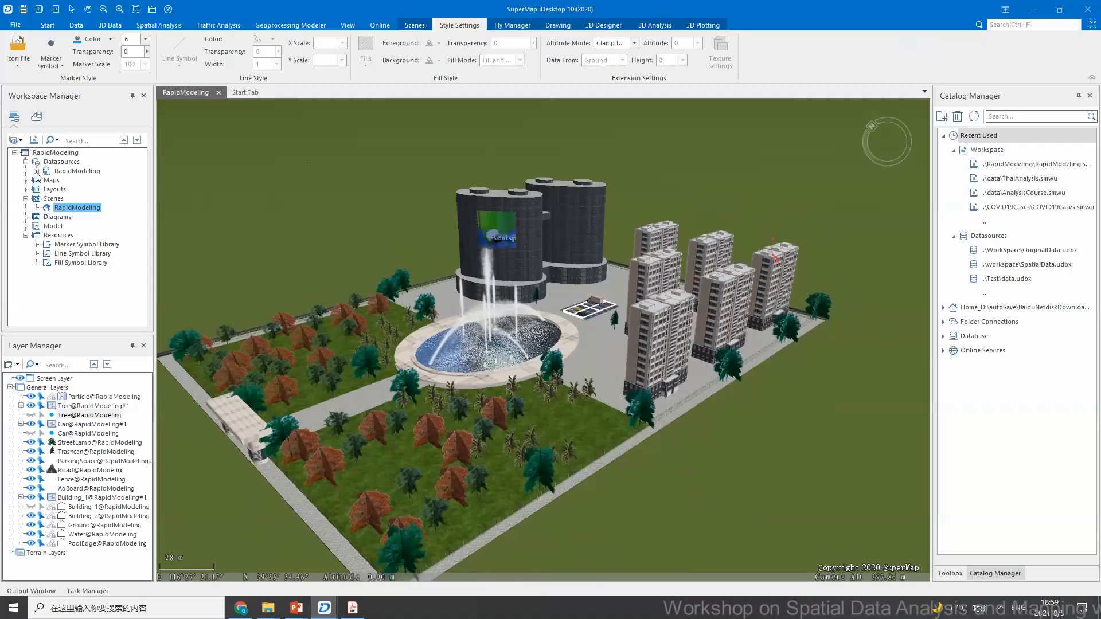
- Review the RapidModeling datasource's datasets and Building_2_Model's available commands, and check the Building_1 thematic layer by toggling its visibility
{"action": "scroll", "coordinate": [79, 286], "scroll_direction": "down", "scroll_amount": 1}
{"action": "right_click", "coordinate": [80, 281]}
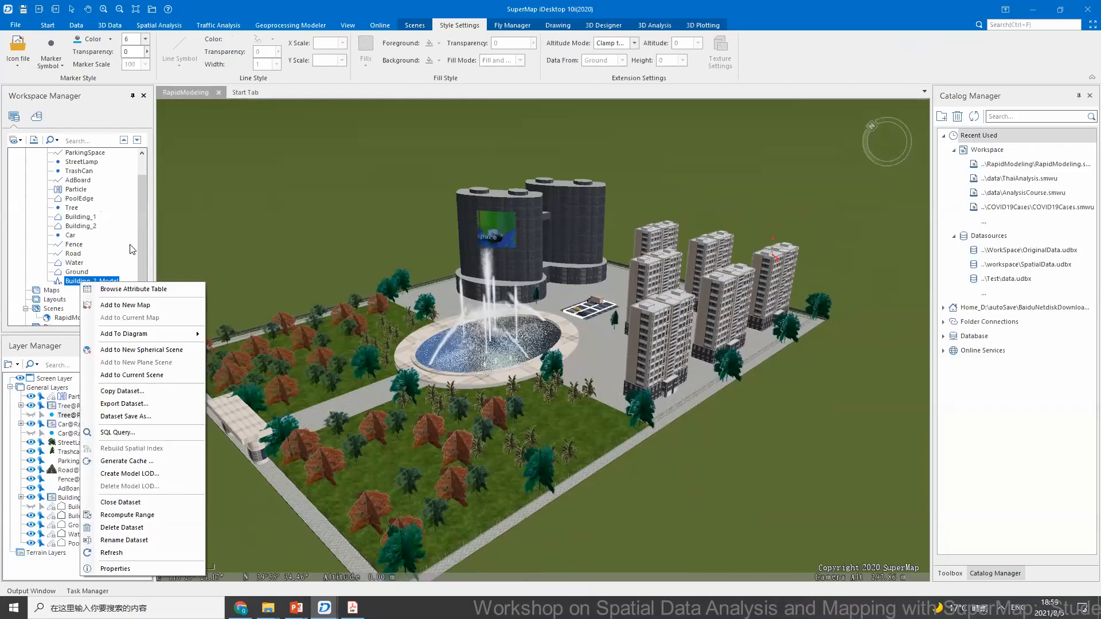
{"action": "left_click", "coordinate": [132, 249]}
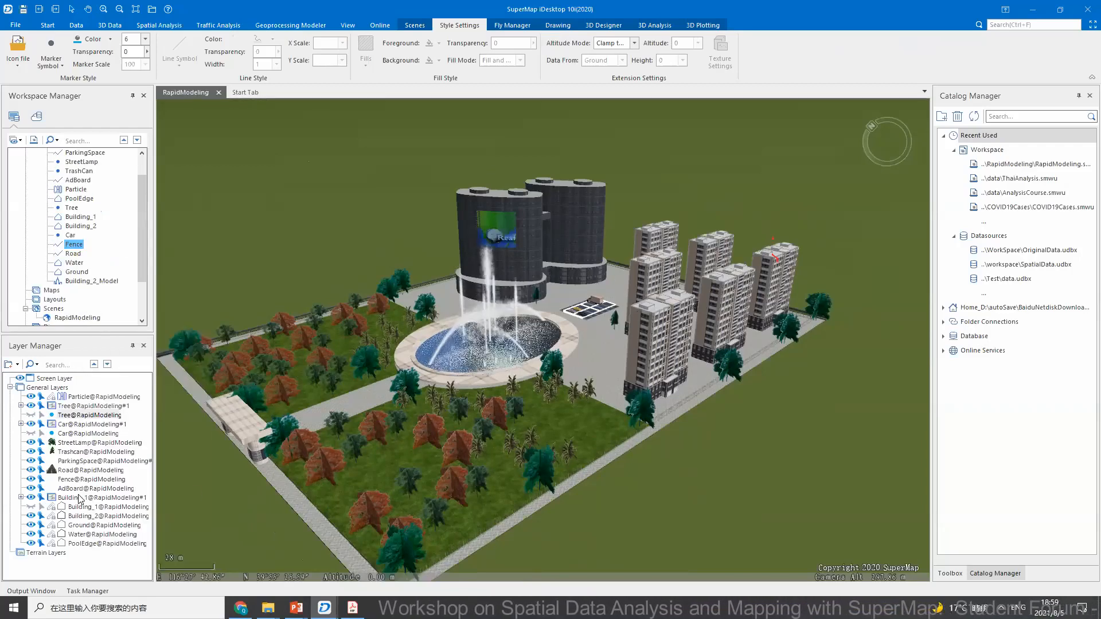
{"action": "left_click", "coordinate": [31, 497]}
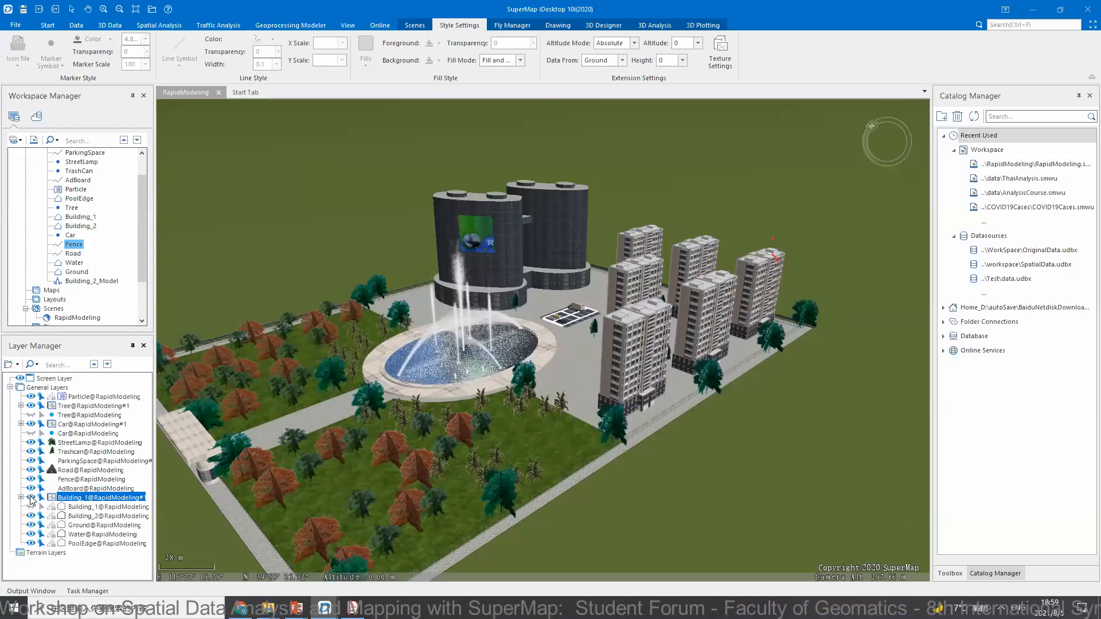
{"action": "left_click", "coordinate": [32, 498]}
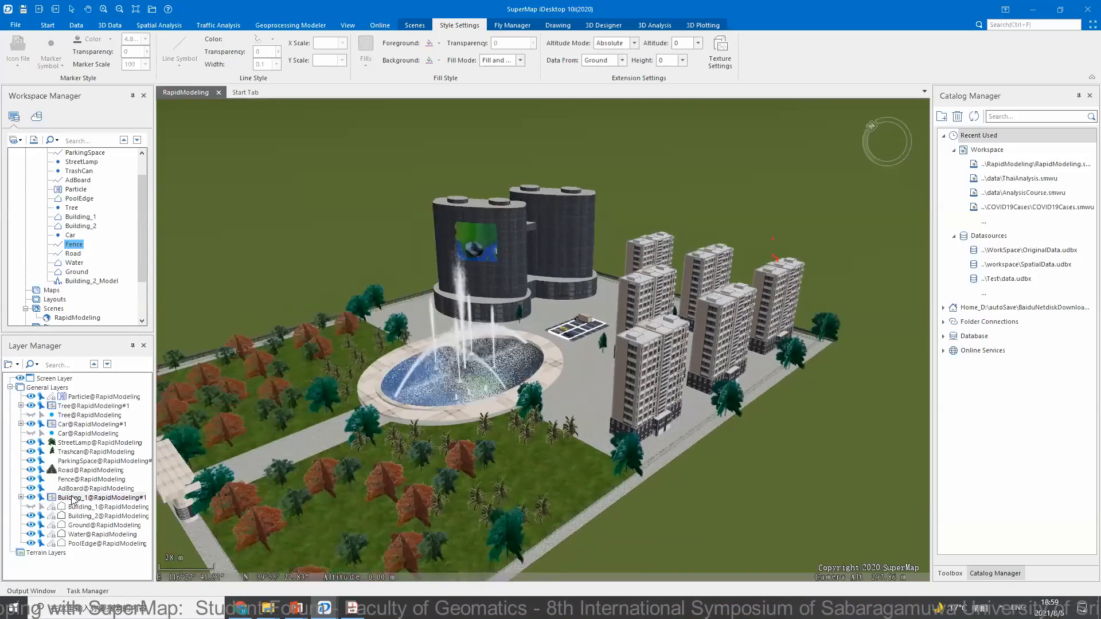
- Save the Building_1 thematic layer as the model dataset Building_1_Model in the RapidModeling datasource
{"action": "right_click", "coordinate": [73, 498]}
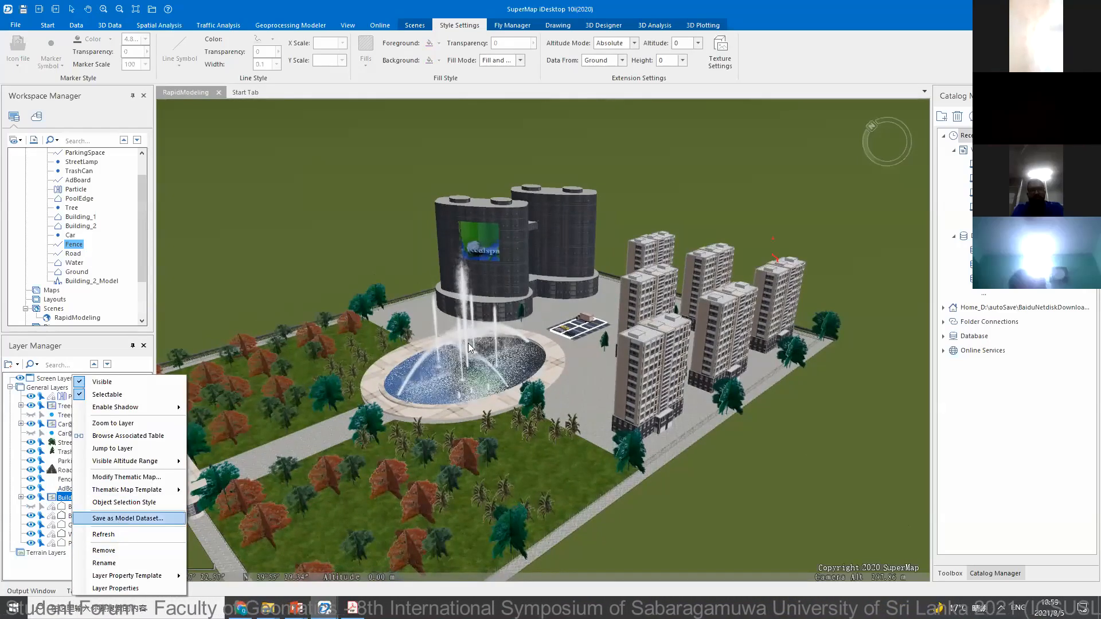
{"action": "key", "text": "Return"}
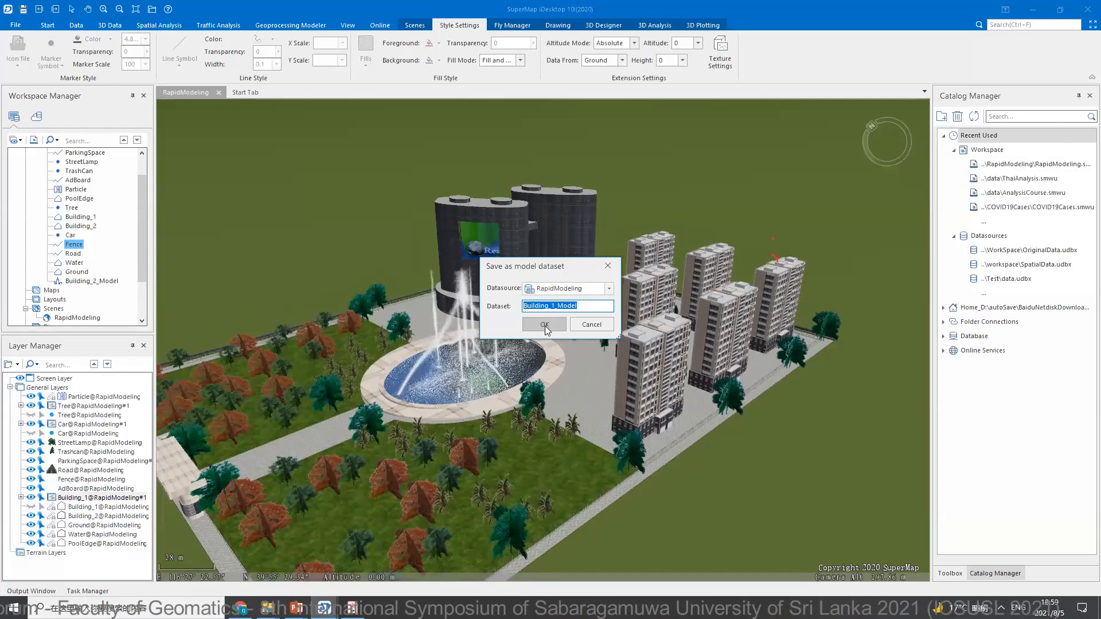
{"action": "left_click", "coordinate": [545, 325]}
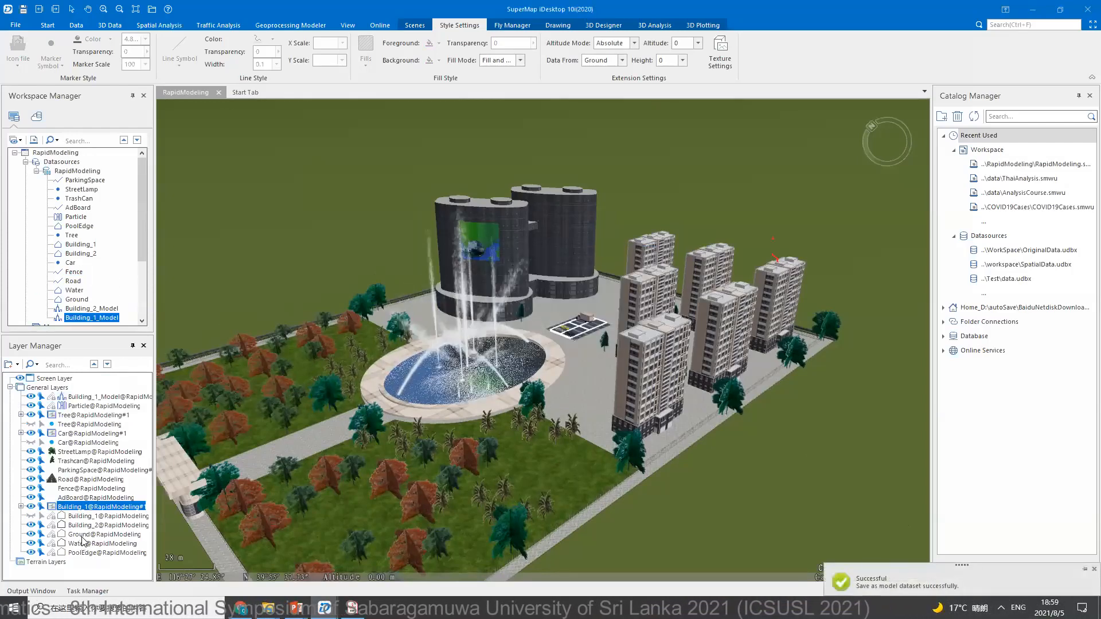
- Save the Building_2 layer as the model dataset Building_2_Model1 in the RapidModeling datasource
{"action": "left_click", "coordinate": [114, 525]}
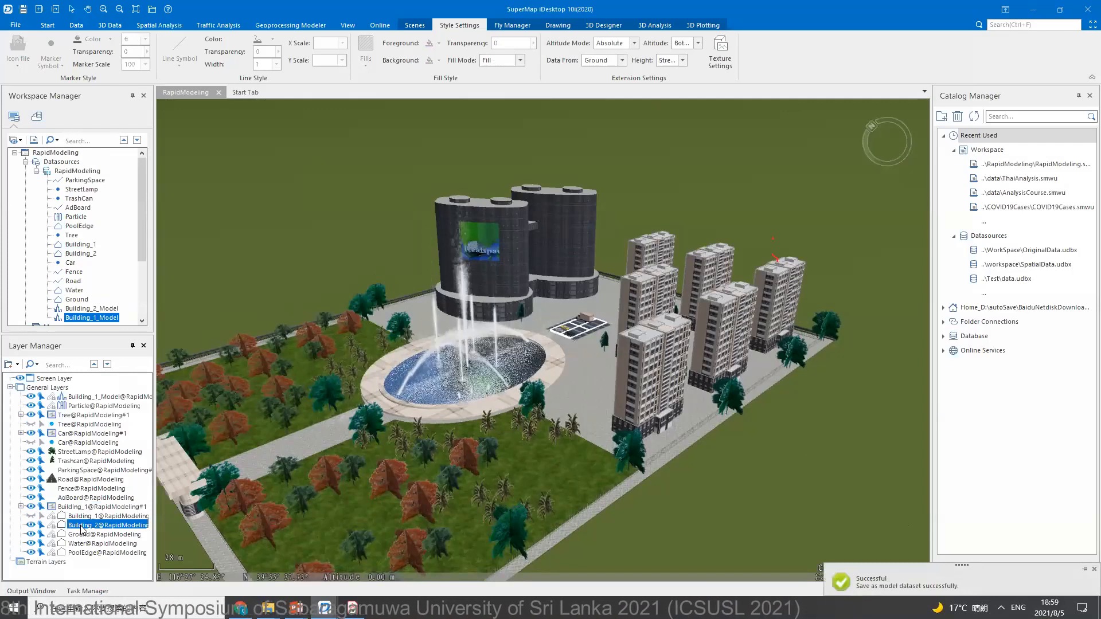
{"action": "right_click", "coordinate": [138, 534]}
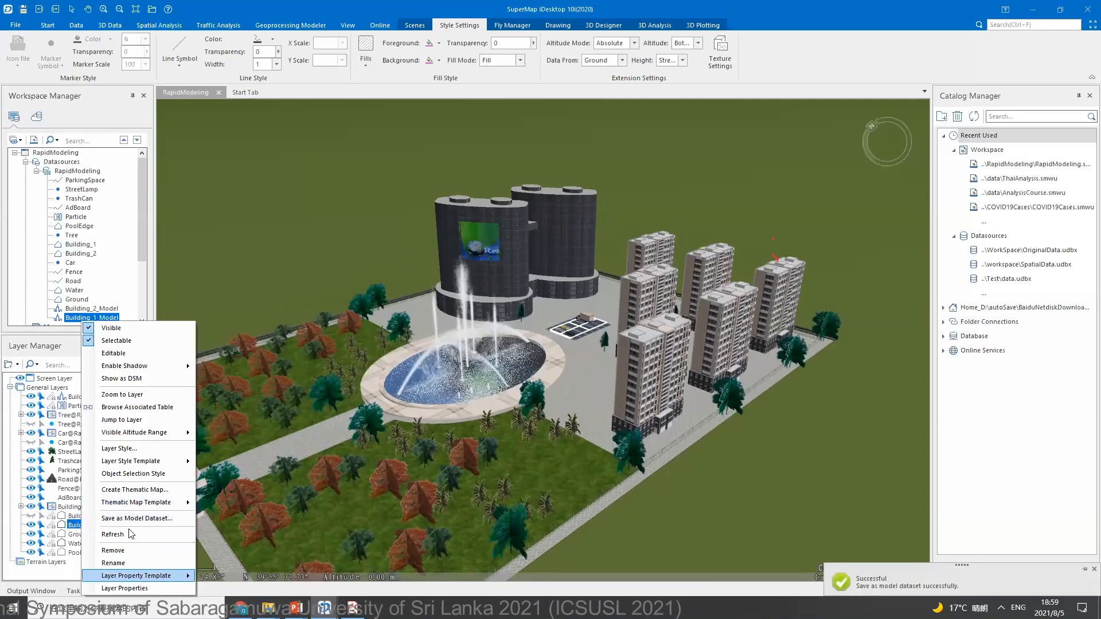
{"action": "left_click", "coordinate": [136, 518]}
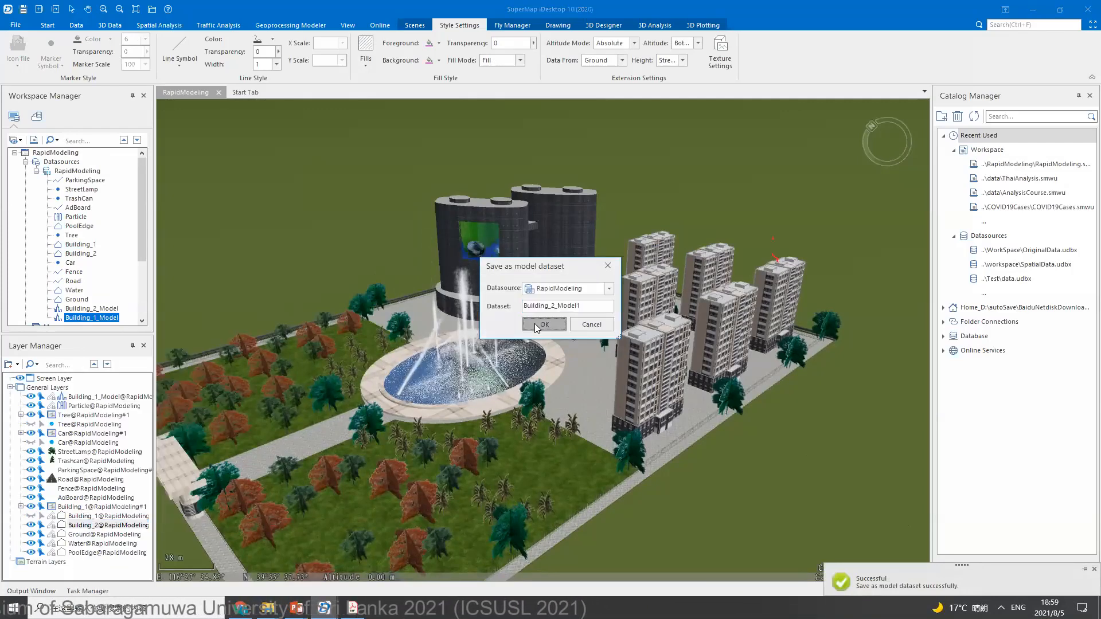
{"action": "left_click", "coordinate": [536, 324]}
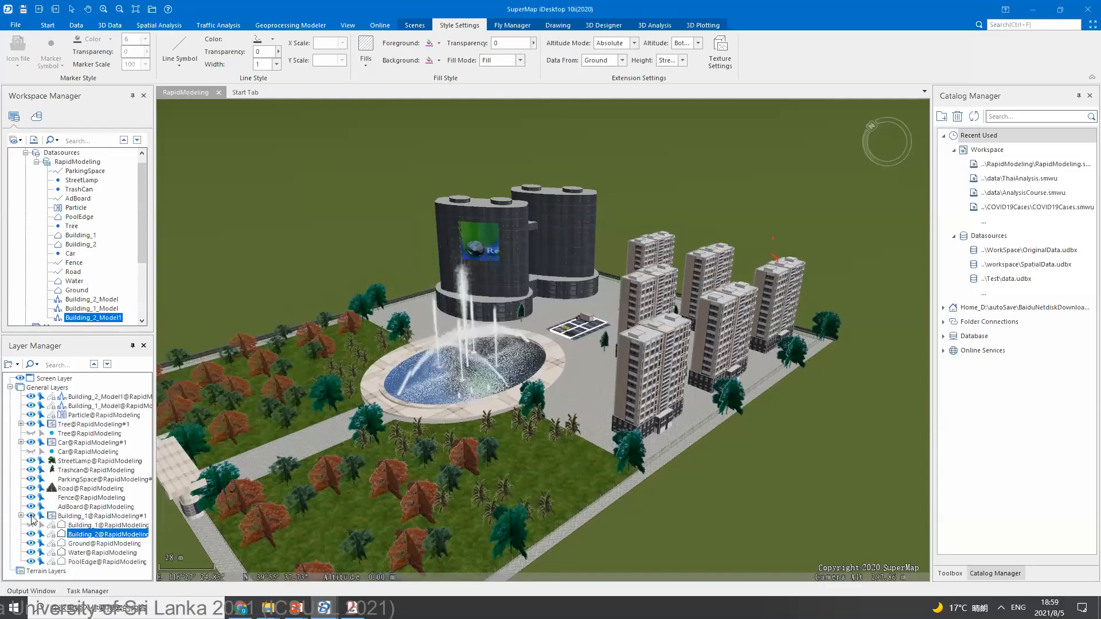
- Hide the Building_1 thematic layer and inspect the residential towers' model dataset from several viewpoints
{"action": "left_click", "coordinate": [31, 525]}
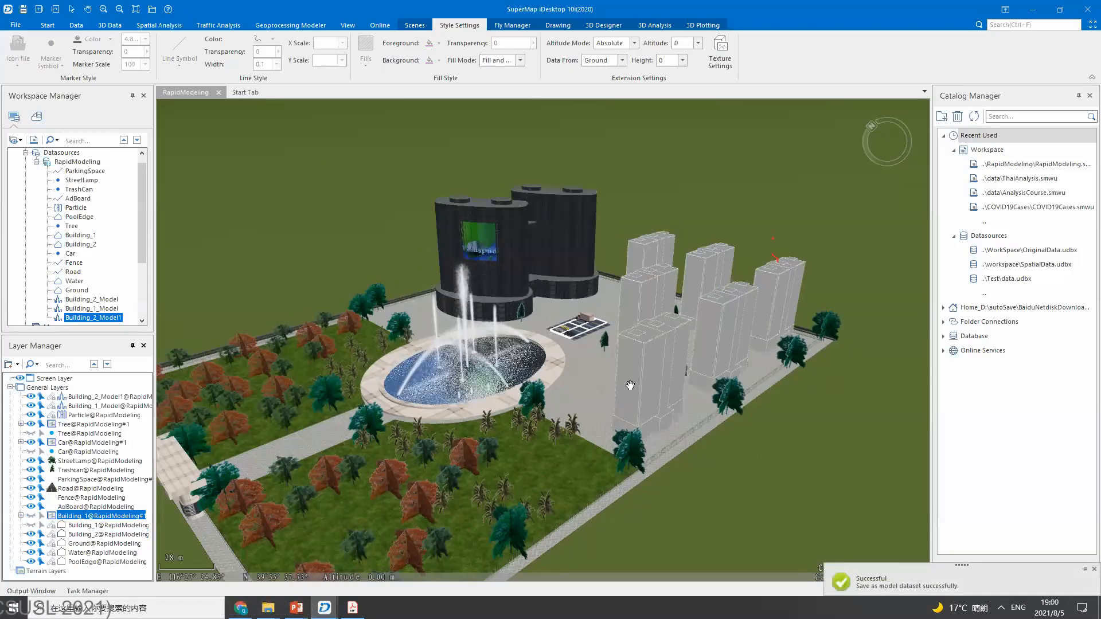
{"action": "scroll", "coordinate": [568, 396], "scroll_direction": "up", "scroll_amount": 3}
{"action": "left_click_drag", "start_coordinate": [570, 409], "coordinate": [527, 409]}
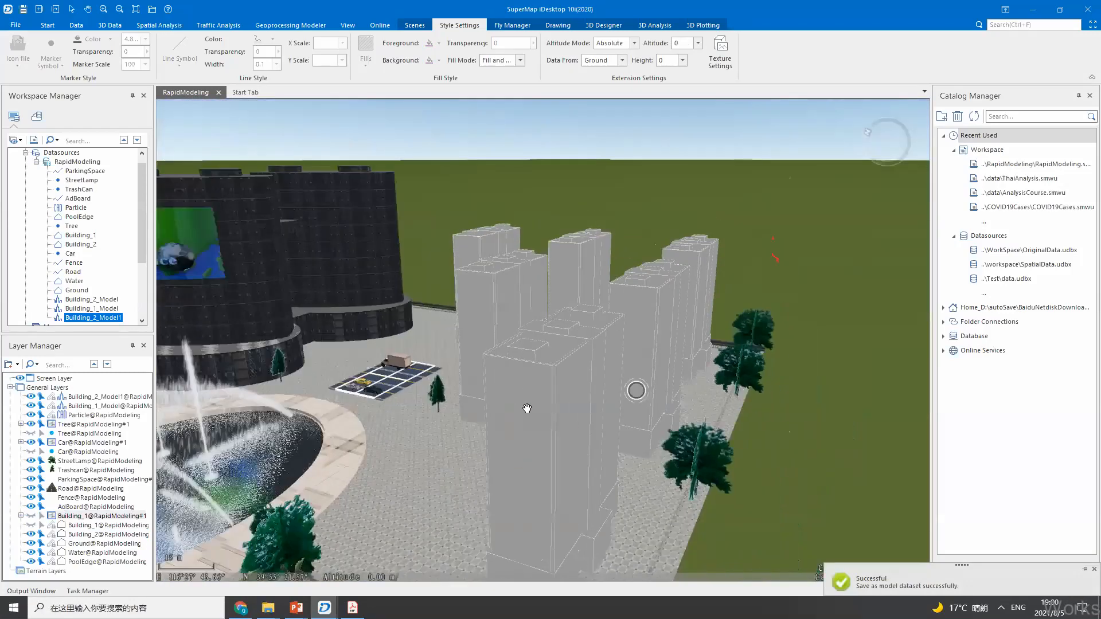
{"action": "scroll", "coordinate": [575, 396], "scroll_direction": "down", "scroll_amount": 5}
{"action": "scroll", "coordinate": [590, 394], "scroll_direction": "up", "scroll_amount": 5}
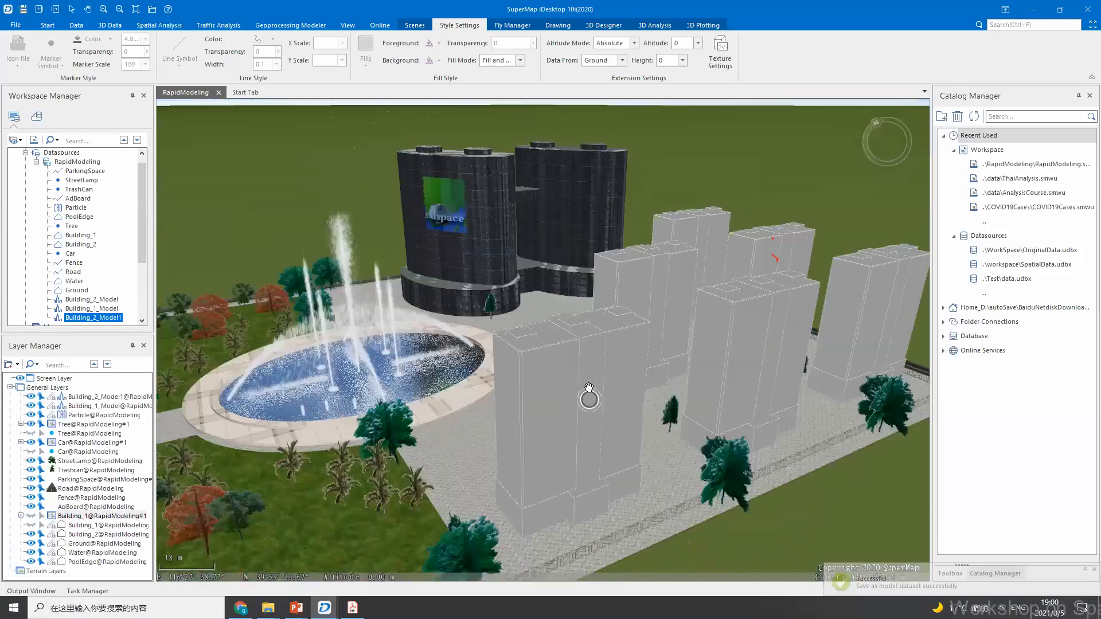
{"action": "scroll", "coordinate": [597, 373], "scroll_direction": "down", "scroll_amount": 3}
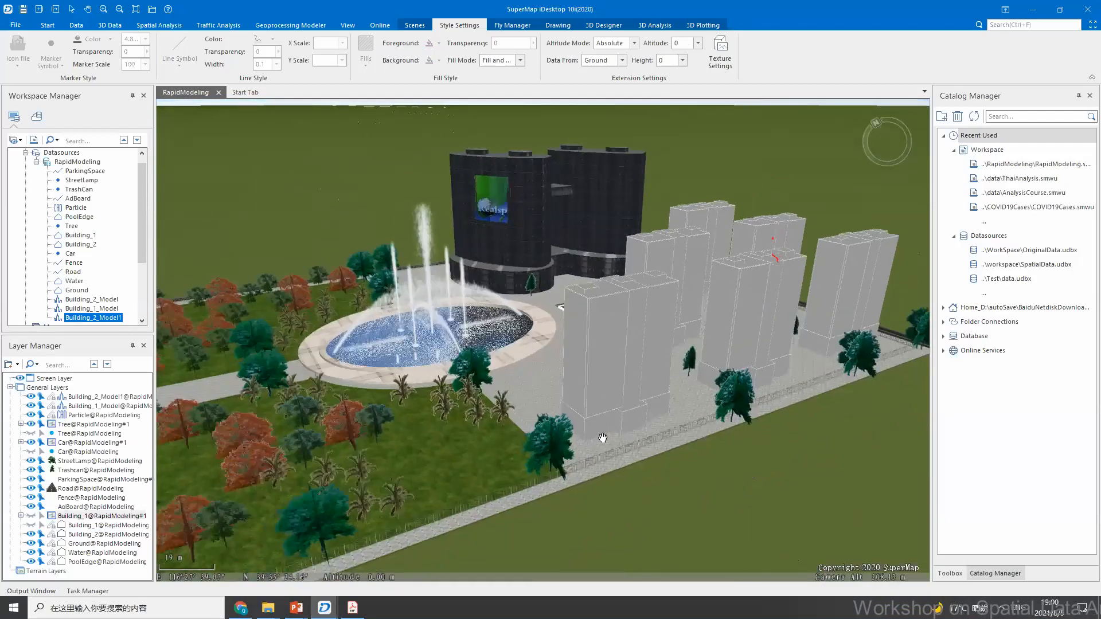
{"action": "left_click_drag", "start_coordinate": [663, 423], "coordinate": [641, 475]}
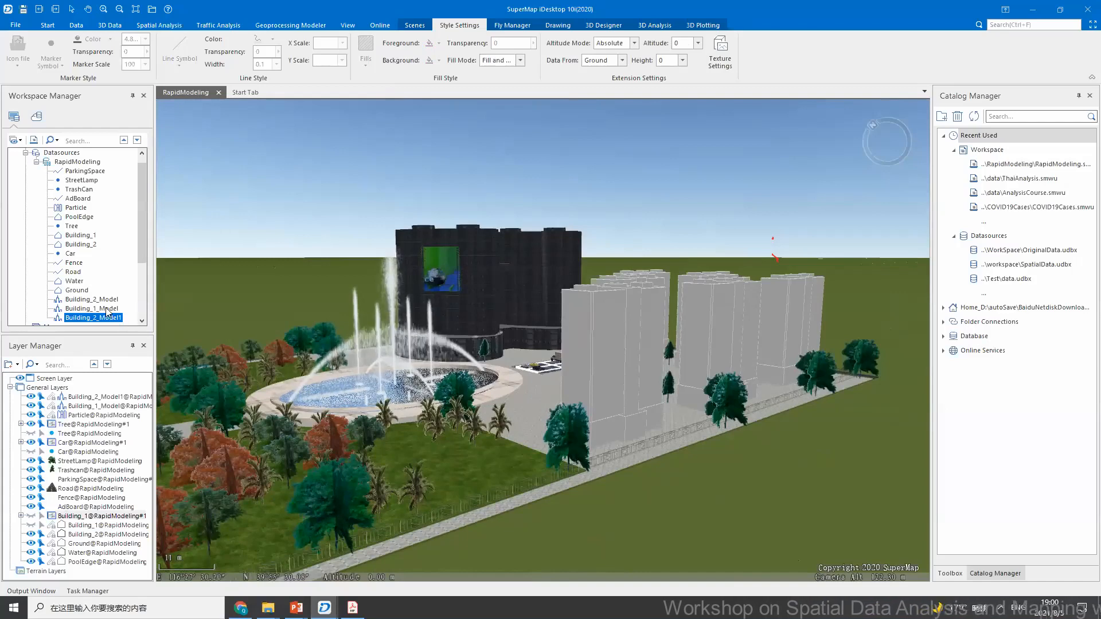
- Check the Building_2_Model1 layer by toggling its visibility, and hide the original Building_2 layer
{"action": "left_click", "coordinate": [31, 398]}
{"action": "left_click", "coordinate": [31, 397]}
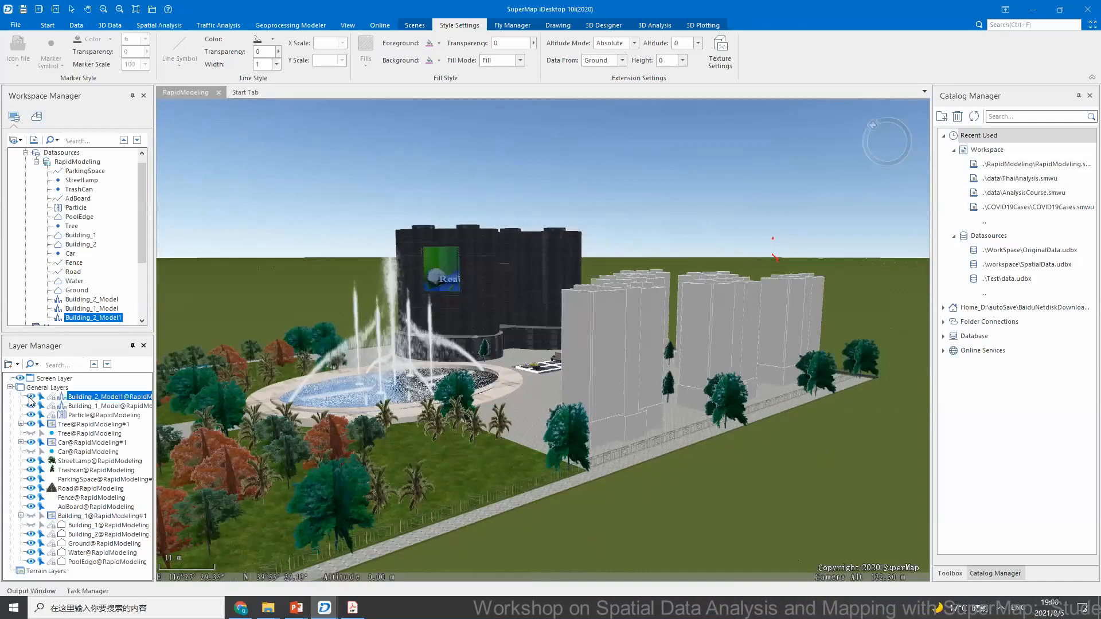
{"action": "left_click", "coordinate": [31, 534]}
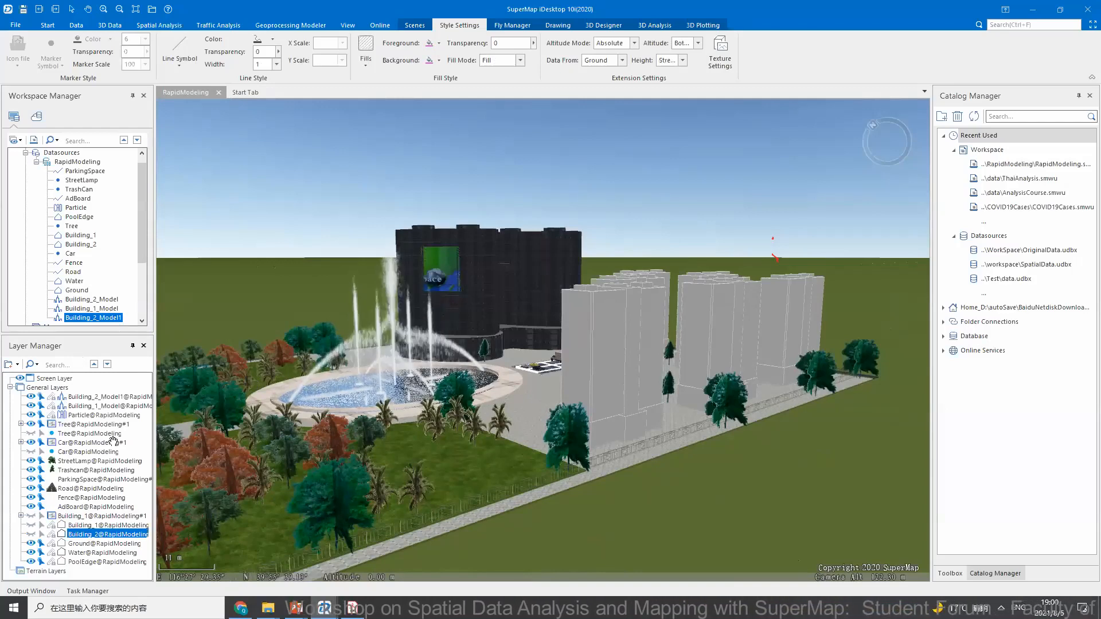
- Run a viewshed analysis from the billboard building's roof edge across the residential towers, with a visible distance of about 370 m
{"action": "left_click", "coordinate": [479, 377]}
{"action": "left_click_drag", "start_coordinate": [481, 368], "coordinate": [143, 341]}
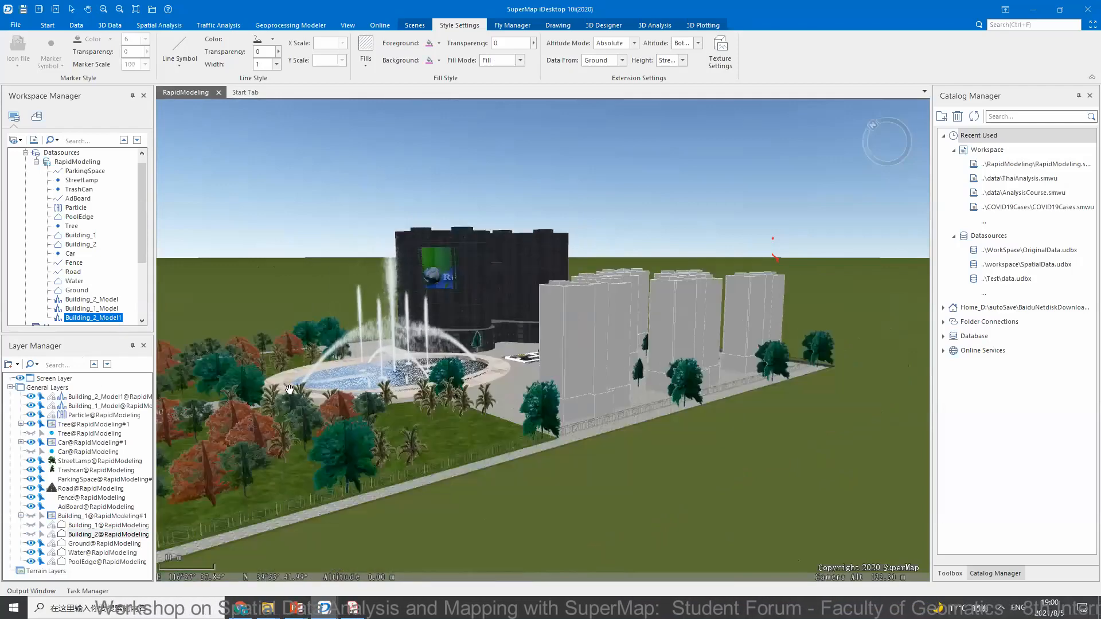
{"action": "left_click_drag", "start_coordinate": [590, 299], "coordinate": [590, 322]}
{"action": "scroll", "coordinate": [591, 323], "scroll_direction": "down", "scroll_amount": 4}
{"action": "scroll", "coordinate": [609, 305], "scroll_direction": "up", "scroll_amount": 1}
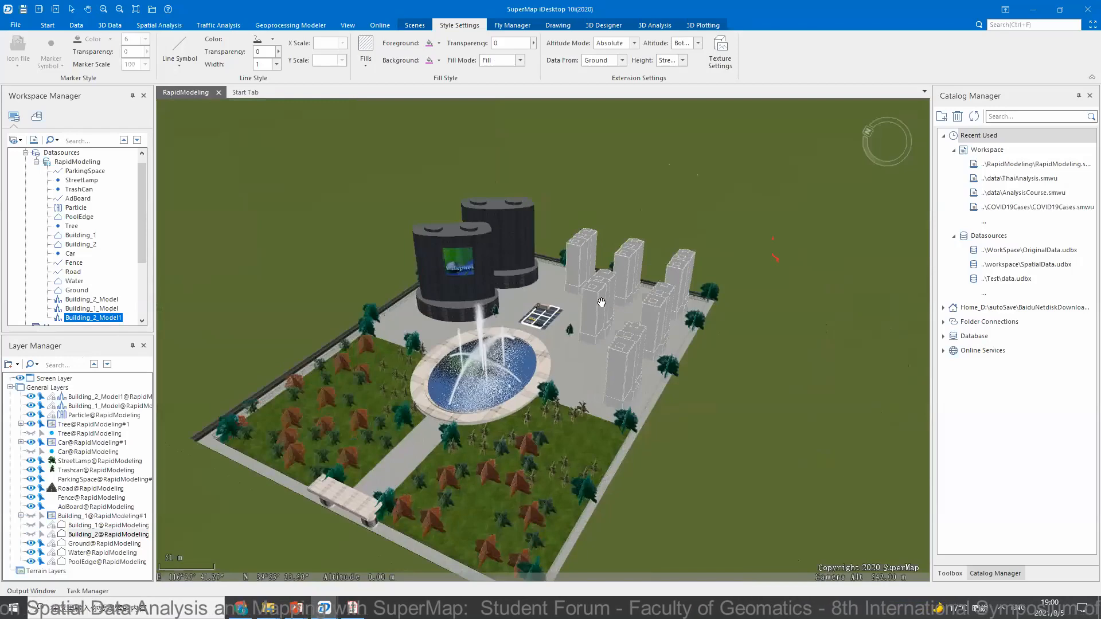
{"action": "left_click", "coordinate": [655, 26]}
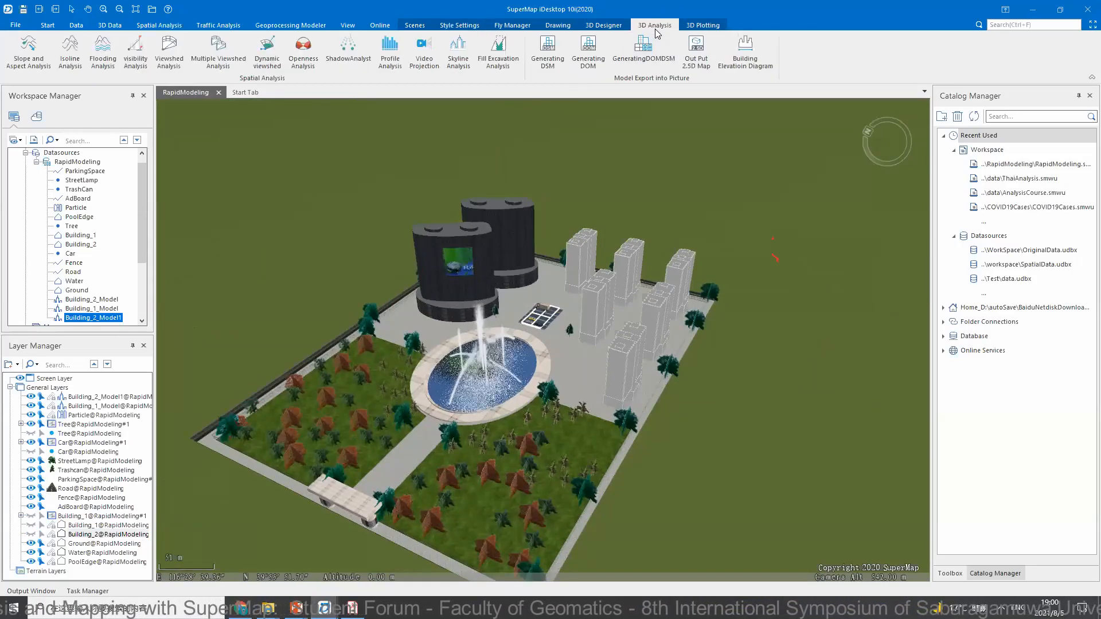
{"action": "left_click", "coordinate": [170, 55]}
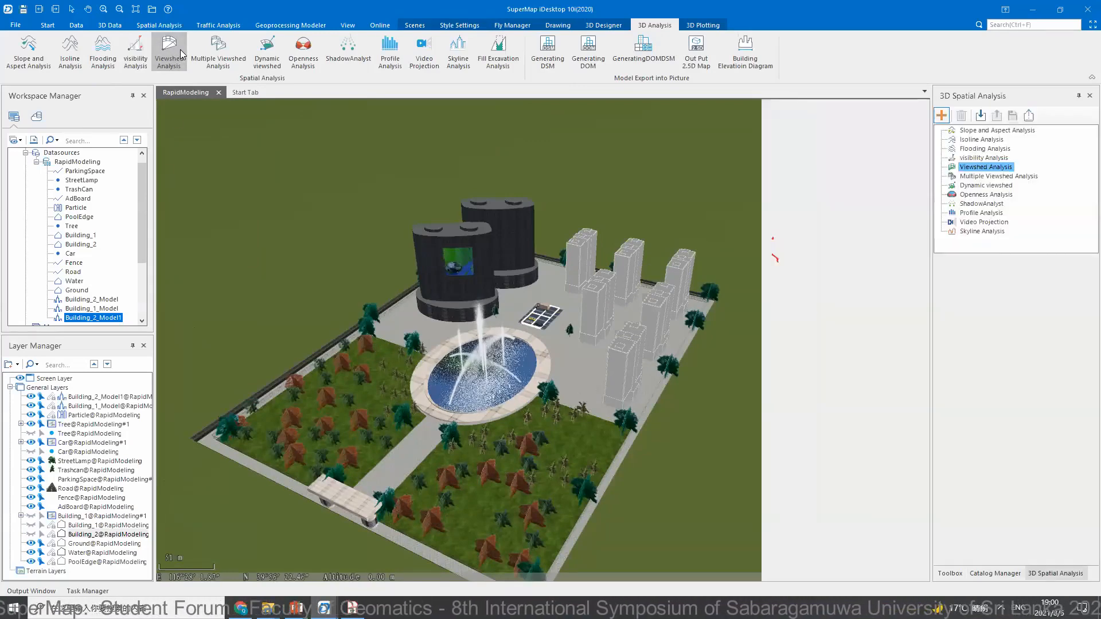
{"action": "scroll", "coordinate": [476, 227], "scroll_direction": "up", "scroll_amount": 2}
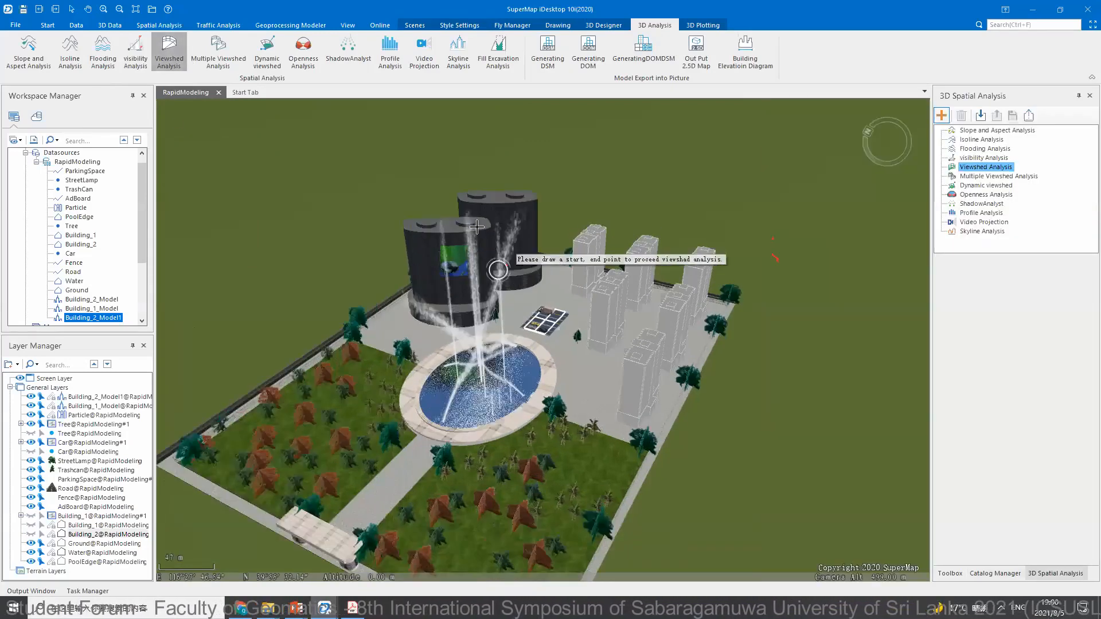
{"action": "scroll", "coordinate": [475, 221], "scroll_direction": "up", "scroll_amount": 3}
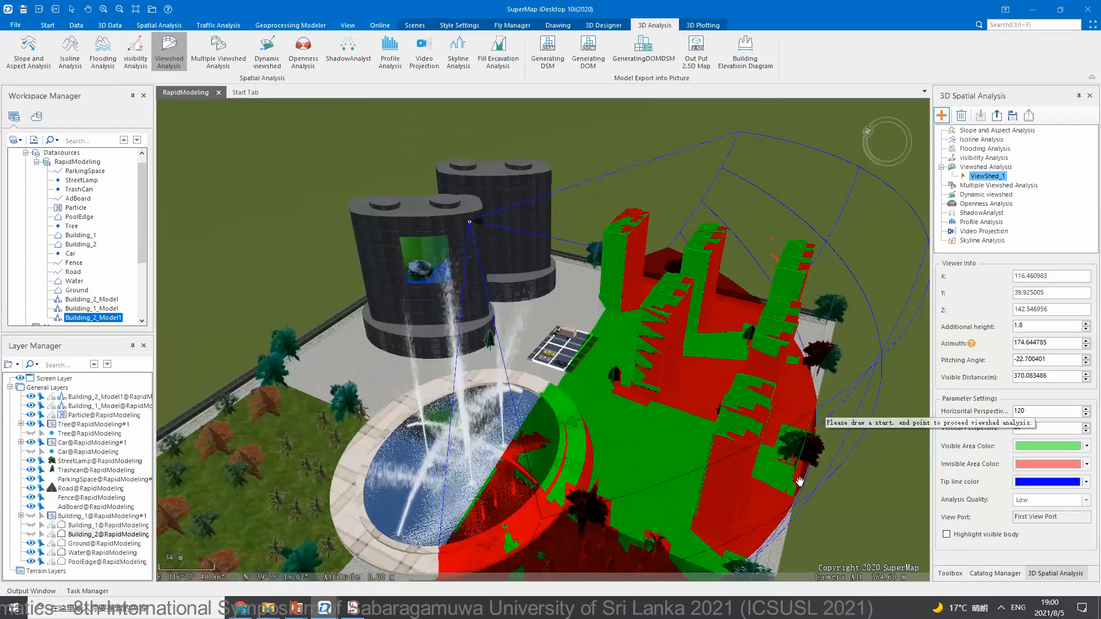
{"action": "left_click", "coordinate": [809, 444]}
- Examine the viewshed's visible and invisible areas on the towers and fountain from the front, from behind and from above
{"action": "scroll", "coordinate": [809, 422], "scroll_direction": "down", "scroll_amount": 3}
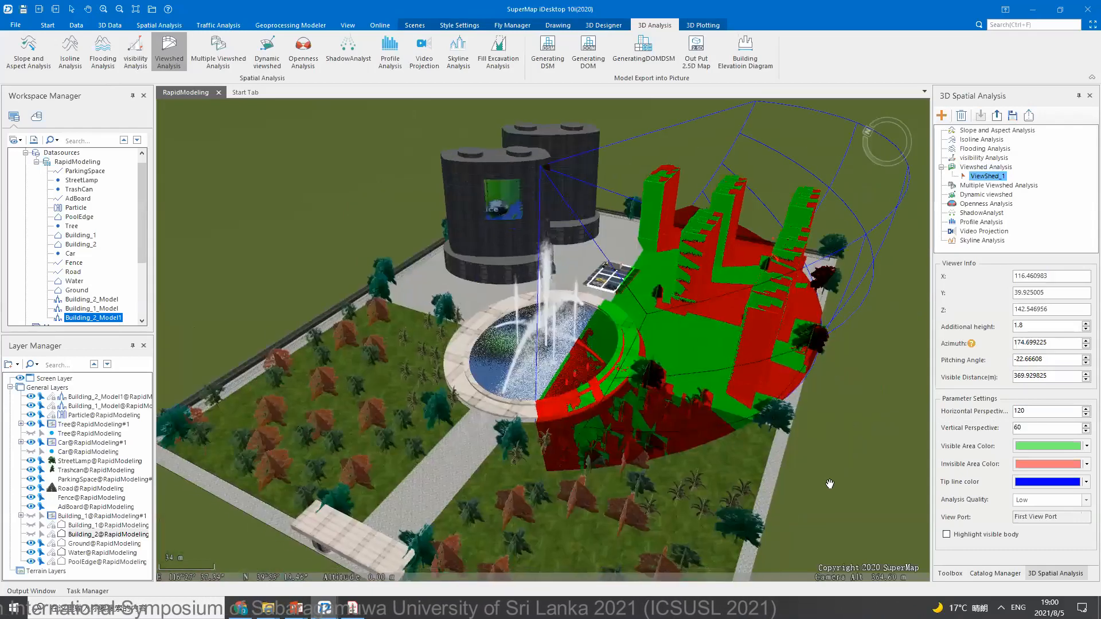
{"action": "left_click_drag", "start_coordinate": [882, 469], "coordinate": [897, 425]}
{"action": "scroll", "coordinate": [439, 345], "scroll_direction": "up", "scroll_amount": 3}
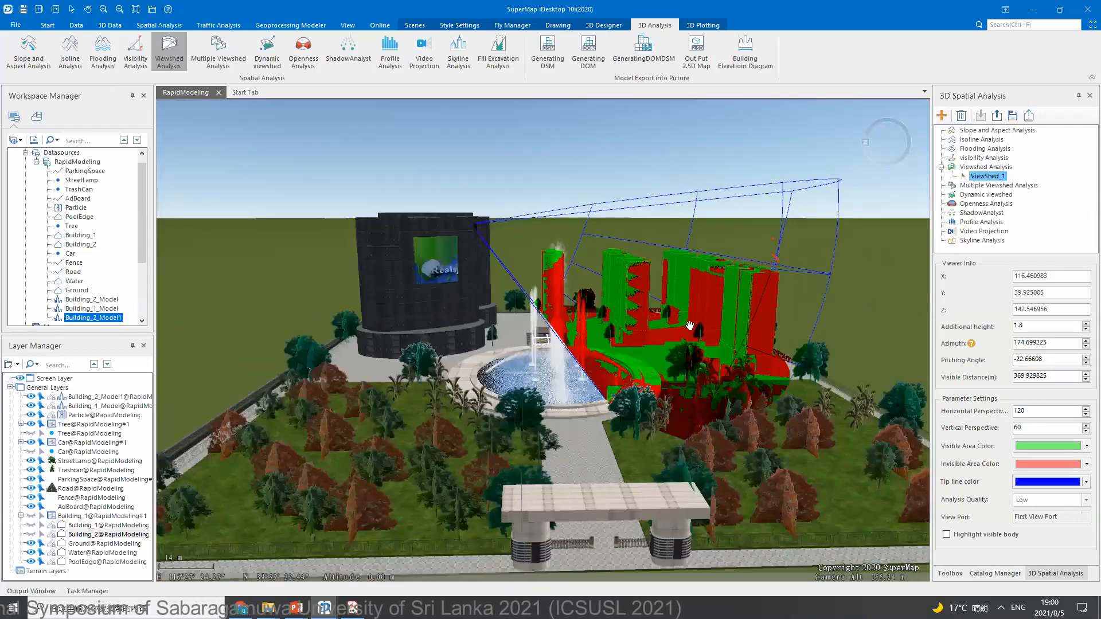
{"action": "left_click_drag", "start_coordinate": [439, 345], "coordinate": [653, 357]}
{"action": "scroll", "coordinate": [611, 378], "scroll_direction": "down", "scroll_amount": 2}
{"action": "scroll", "coordinate": [653, 358], "scroll_direction": "up", "scroll_amount": 2}
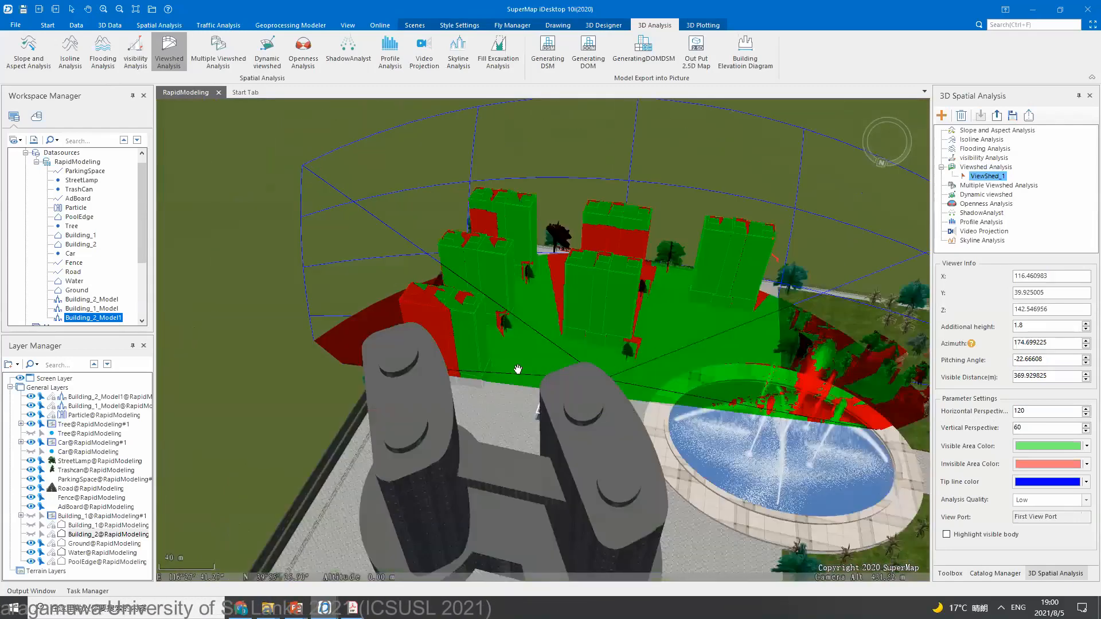
{"action": "left_click_drag", "start_coordinate": [518, 369], "coordinate": [343, 334]}
{"action": "left_click_drag", "start_coordinate": [568, 253], "coordinate": [586, 324]}
{"action": "left_click_drag", "start_coordinate": [470, 236], "coordinate": [437, 212]}
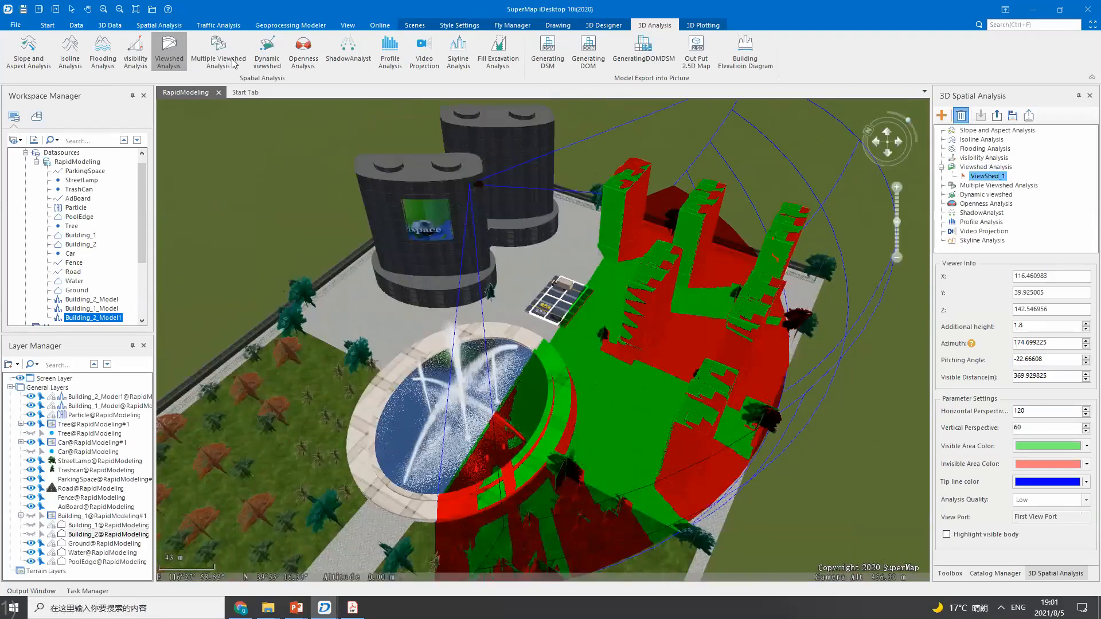
- Delete the viewshed result and place a visibility analysis observer point at the billboard building's upper edge
{"action": "left_click", "coordinate": [962, 117]}
{"action": "left_click", "coordinate": [136, 63]}
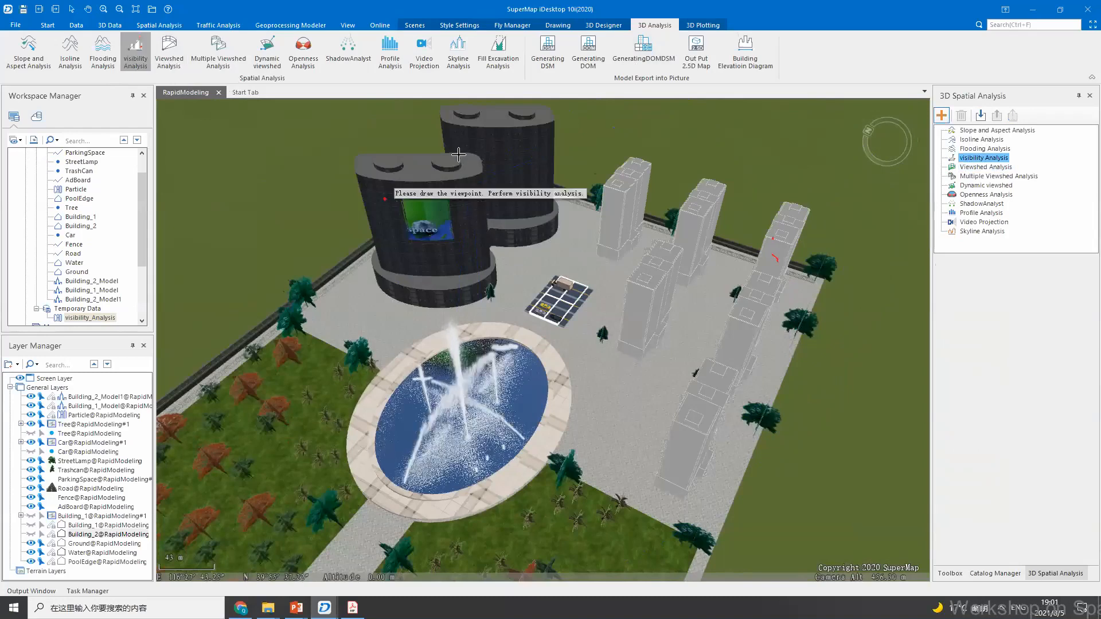
{"action": "scroll", "coordinate": [458, 155], "scroll_direction": "up", "scroll_amount": 3}
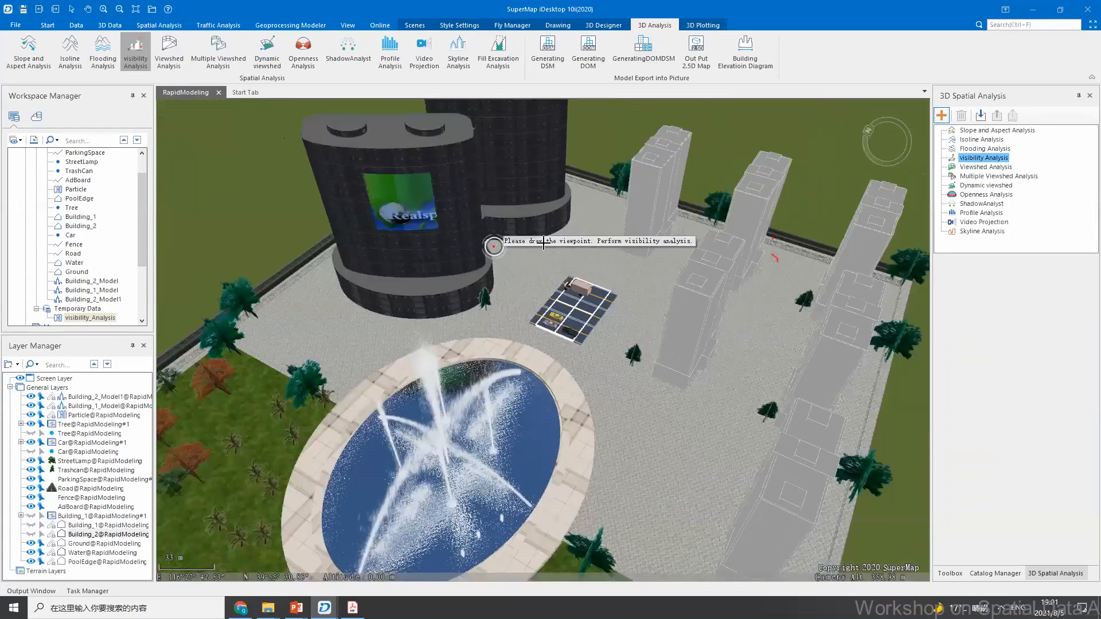
{"action": "left_click", "coordinate": [449, 149]}
- Add two observed points to the visibility analysis, one on the nearest residential tower and one on the tower behind it
{"action": "scroll", "coordinate": [661, 350], "scroll_direction": "down", "scroll_amount": 4}
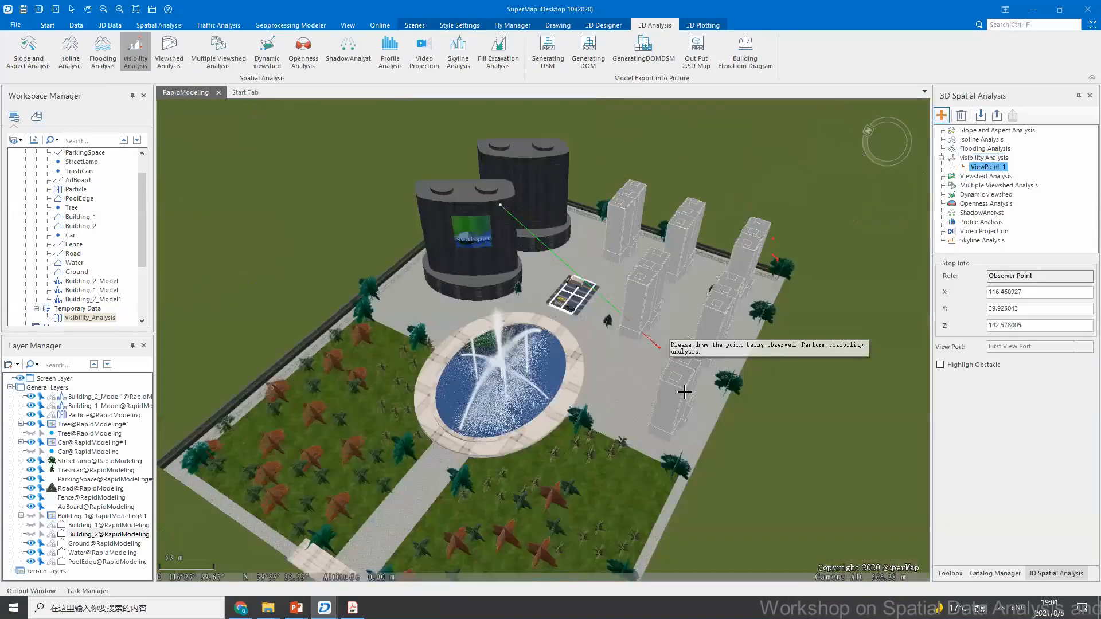
{"action": "scroll", "coordinate": [682, 389], "scroll_direction": "up", "scroll_amount": 2}
{"action": "scroll", "coordinate": [669, 389], "scroll_direction": "up", "scroll_amount": 2}
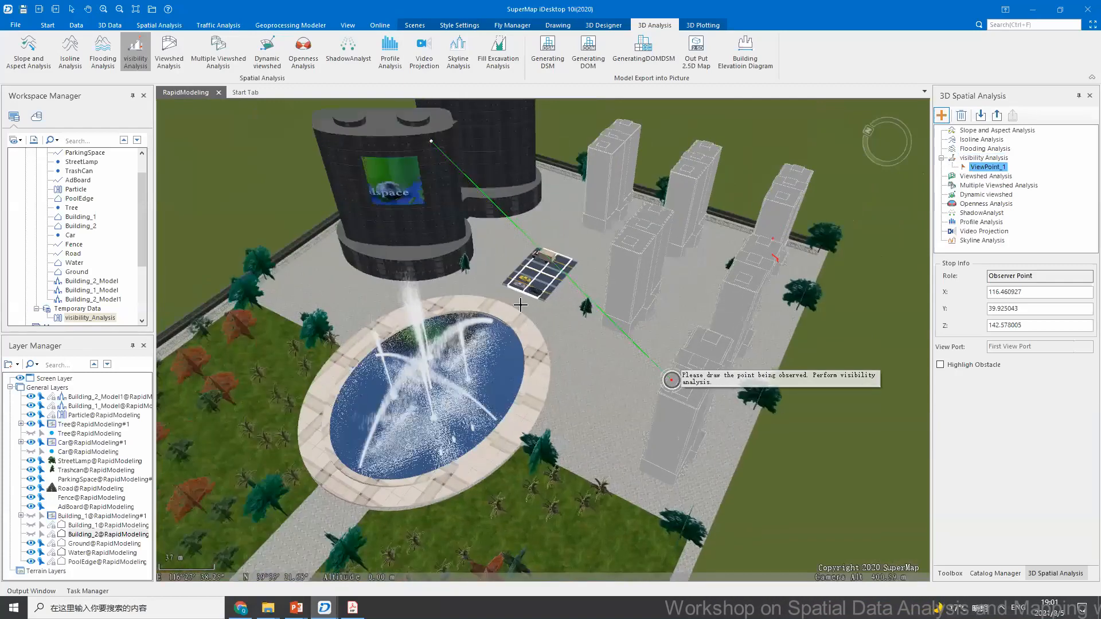
{"action": "left_click", "coordinate": [669, 389]}
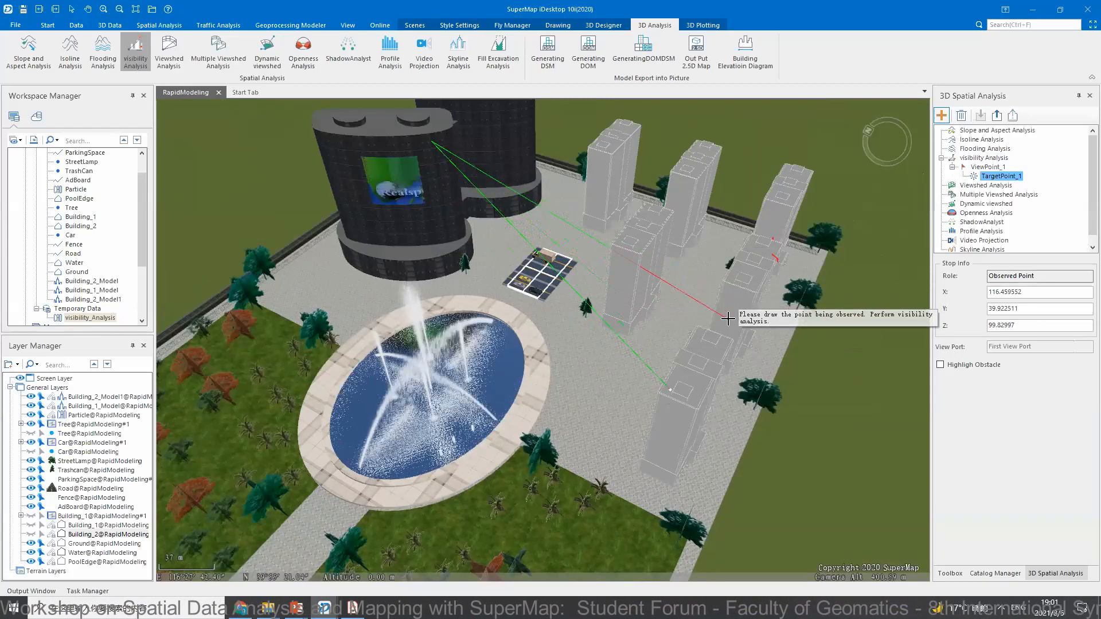
{"action": "left_click", "coordinate": [728, 319]}
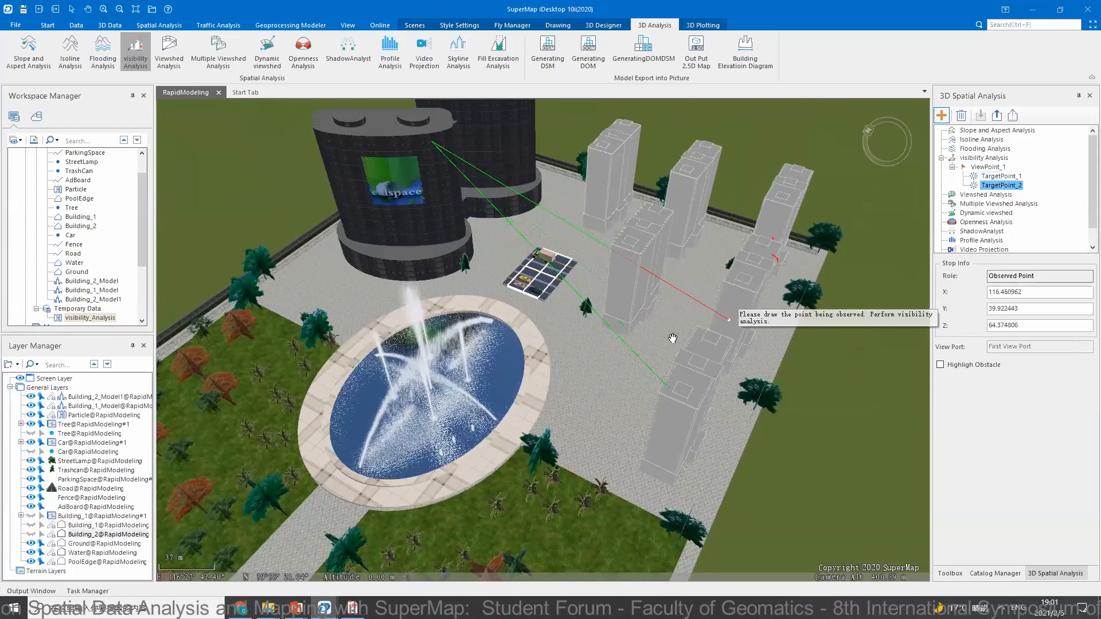
- Inspect the sight lines to the two residential towers and delete both target points from the visibility analysis
{"action": "scroll", "coordinate": [662, 329], "scroll_direction": "up", "scroll_amount": 5}
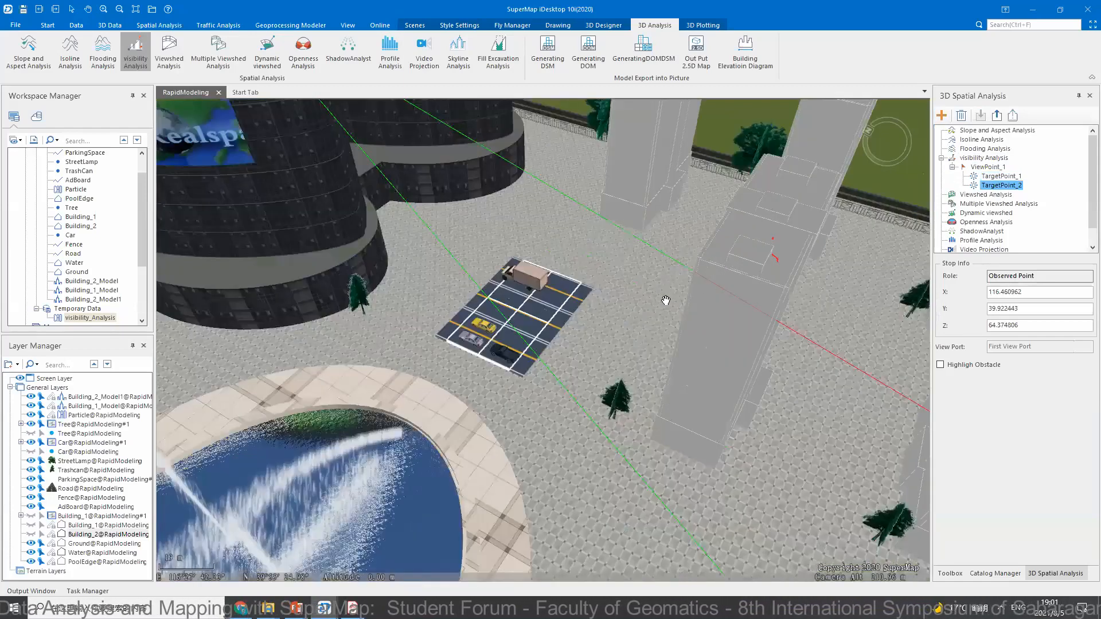
{"action": "scroll", "coordinate": [665, 301], "scroll_direction": "down", "scroll_amount": 4}
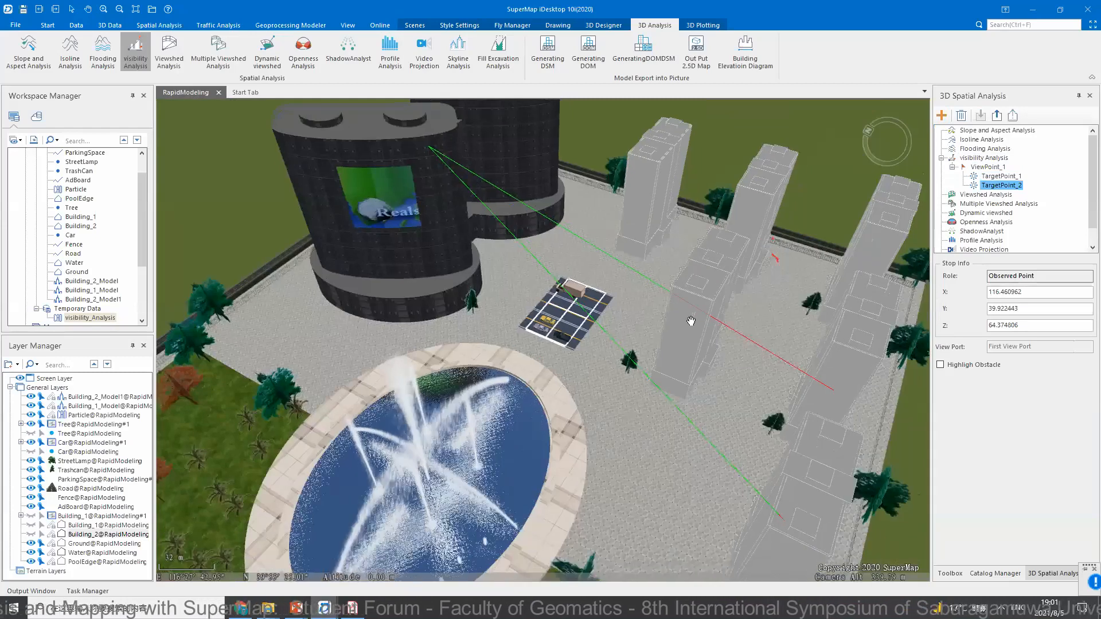
{"action": "left_click_drag", "start_coordinate": [690, 321], "coordinate": [666, 315]}
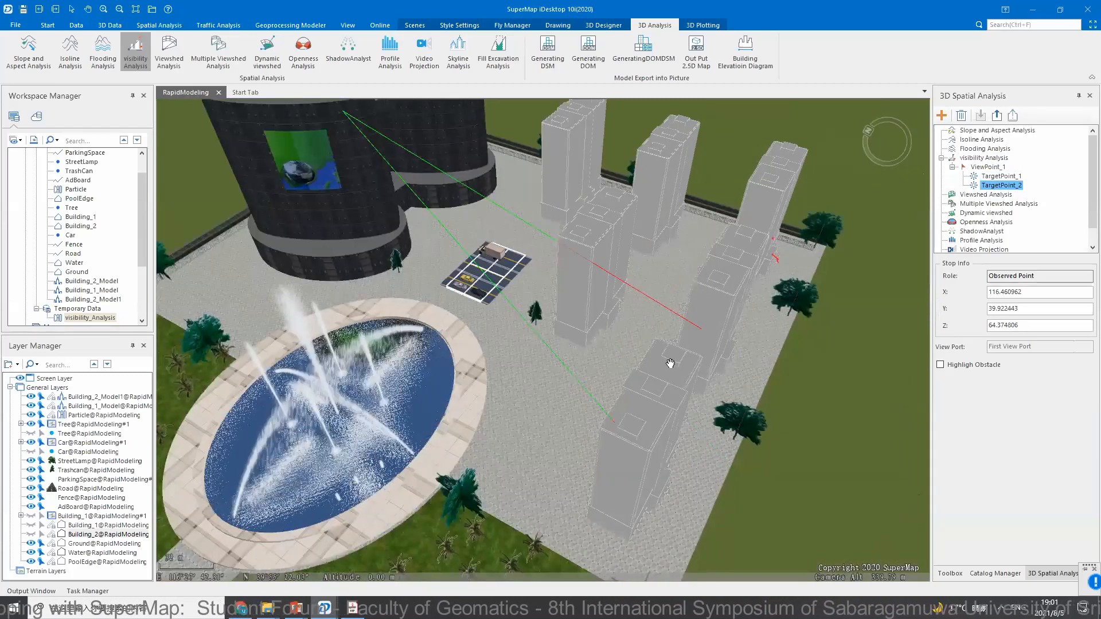
{"action": "left_click_drag", "start_coordinate": [670, 363], "coordinate": [671, 367]}
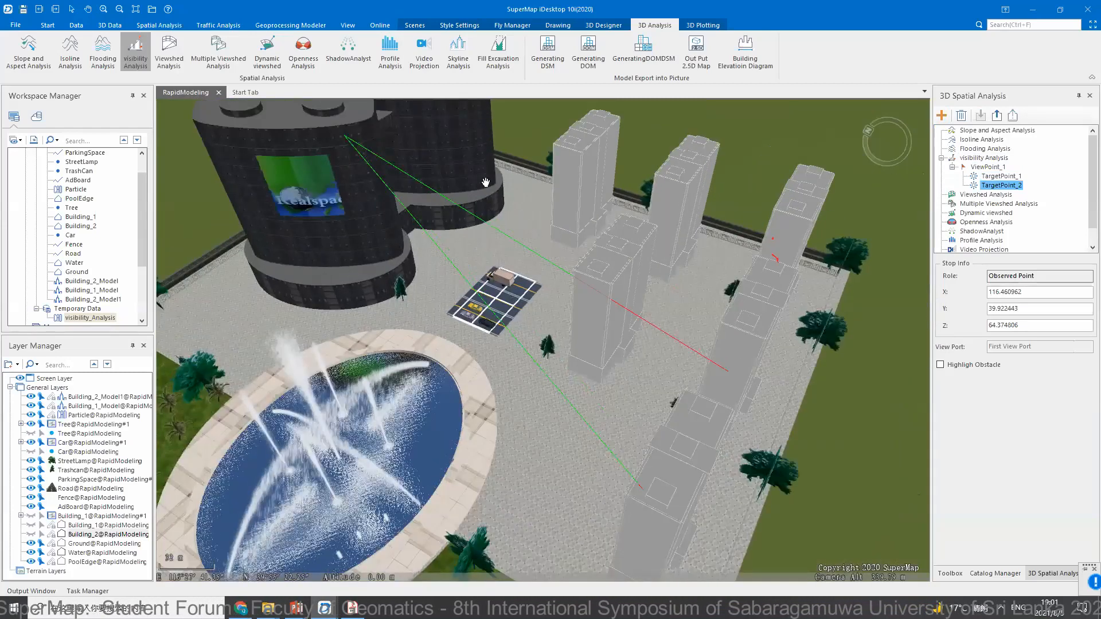
{"action": "scroll", "coordinate": [670, 367], "scroll_direction": "down", "scroll_amount": 1}
{"action": "scroll", "coordinate": [400, 99], "scroll_direction": "down", "scroll_amount": 2}
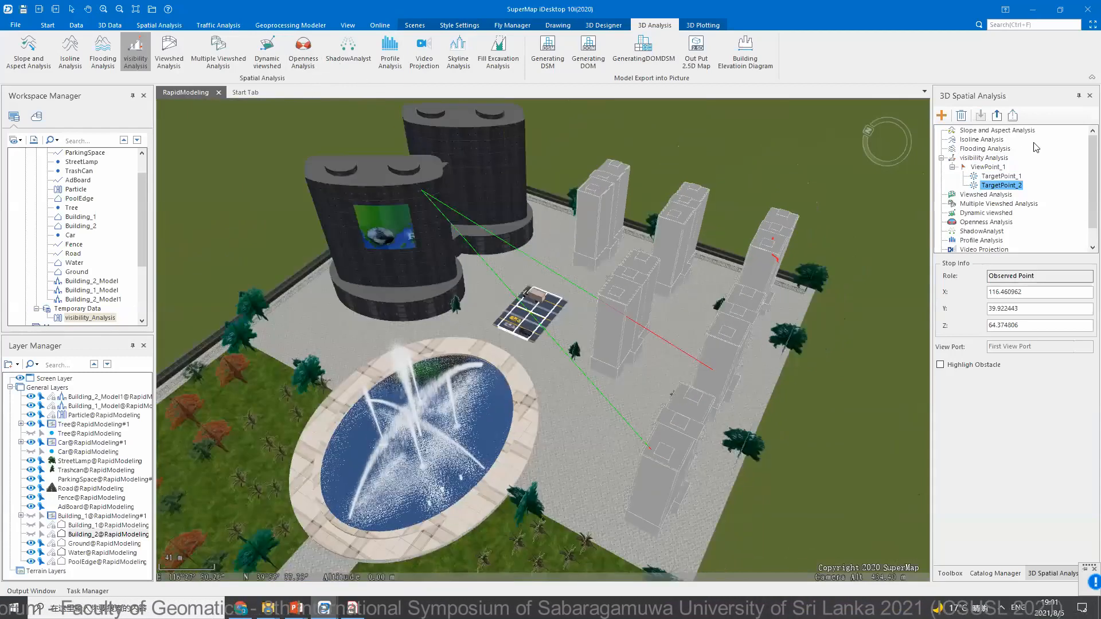
{"action": "left_click", "coordinate": [961, 116]}
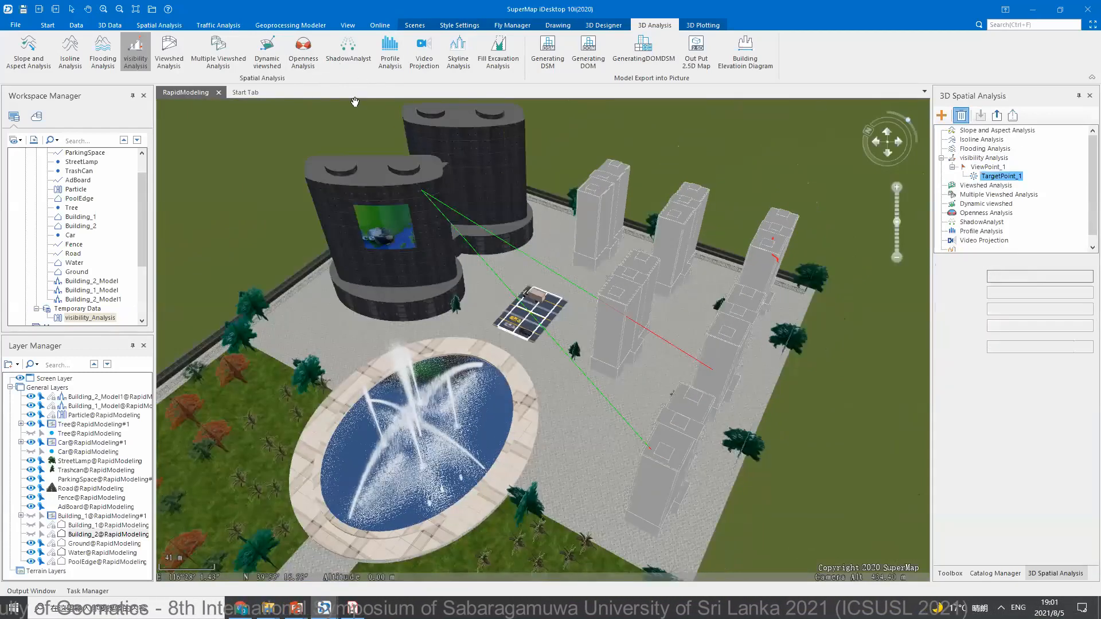
- Run a shadow analysis on a four-sided area drawn around the residential towers, reaching to the parking lot's corner
{"action": "left_click", "coordinate": [348, 54]}
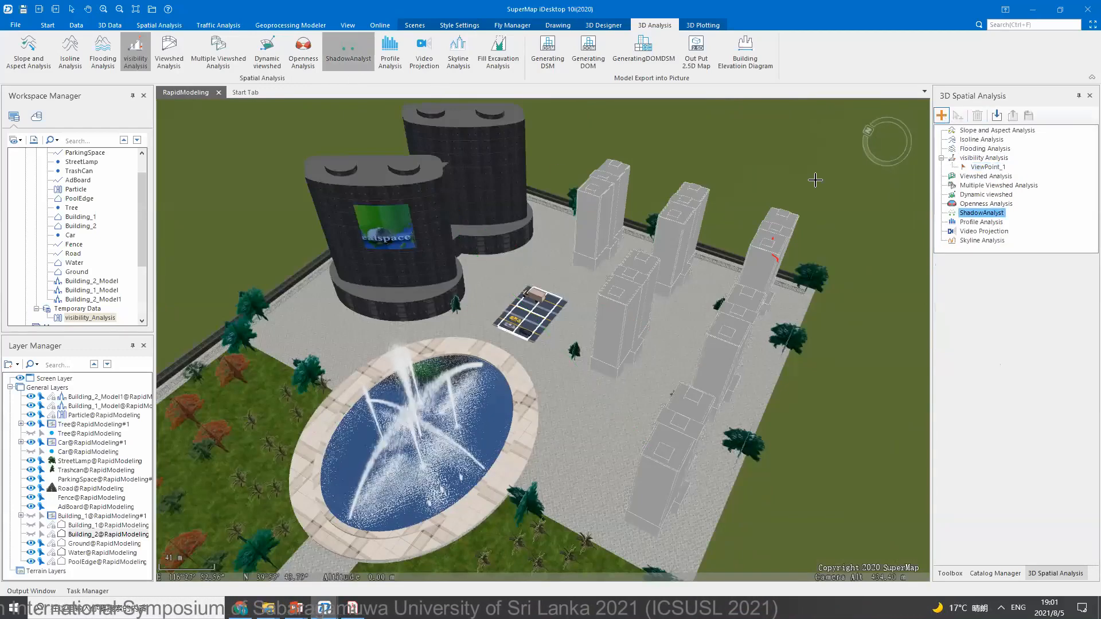
{"action": "left_click", "coordinate": [620, 184]}
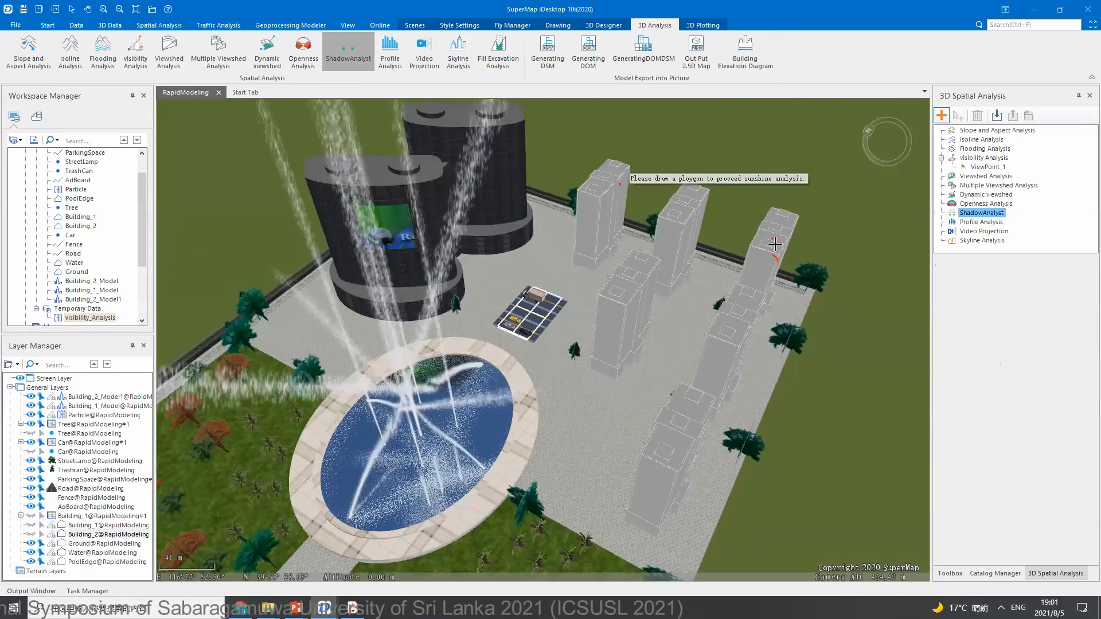
{"action": "left_click", "coordinate": [685, 422]}
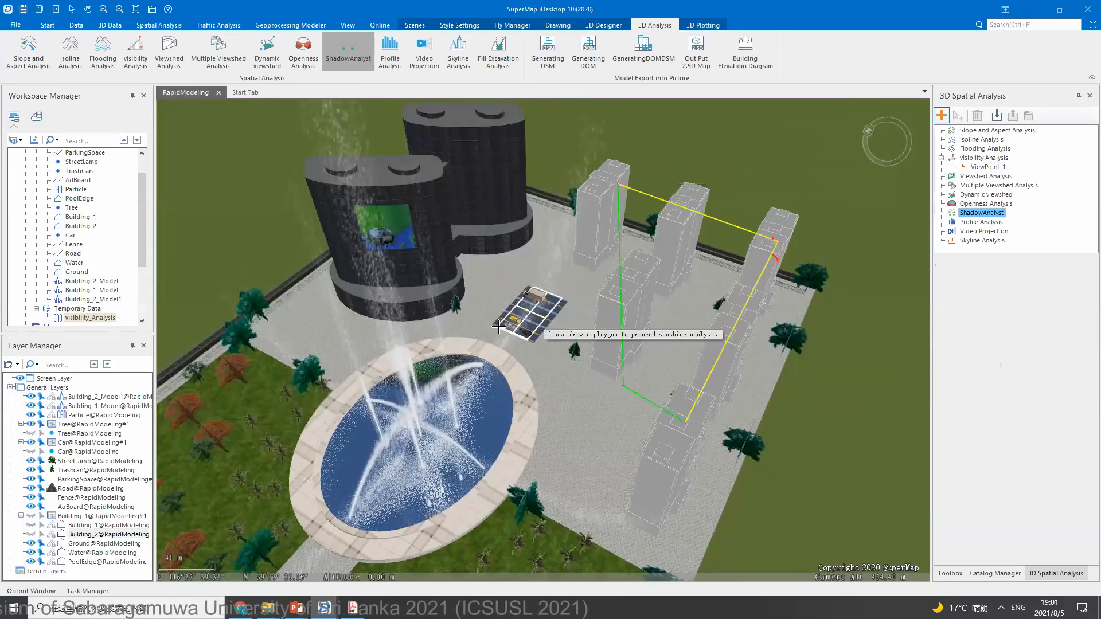
{"action": "left_click", "coordinate": [499, 327]}
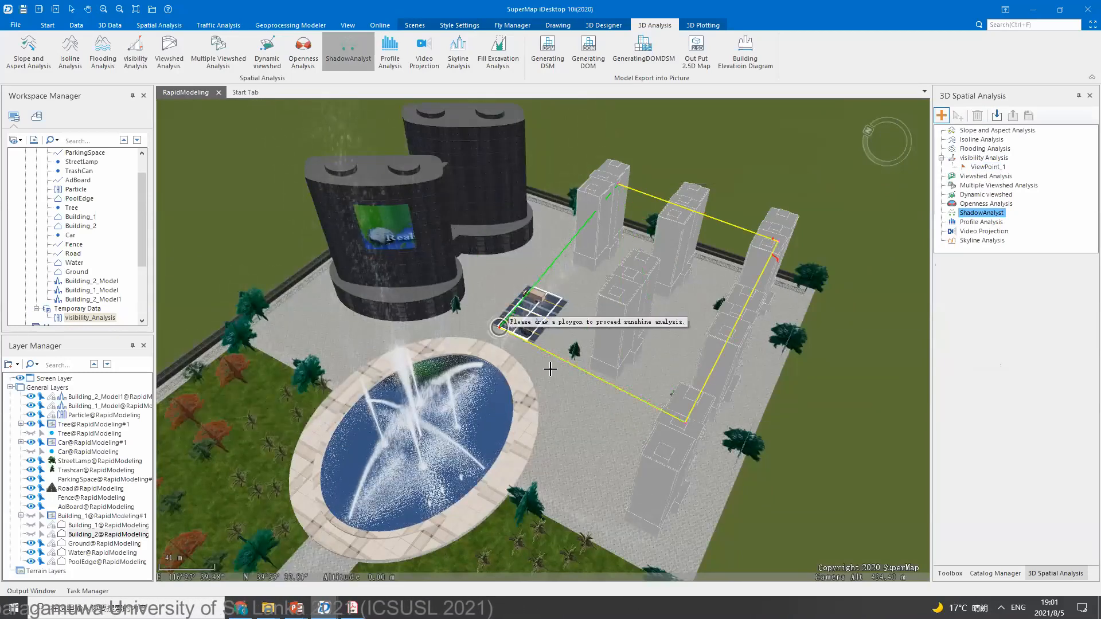
{"action": "right_click", "coordinate": [556, 376]}
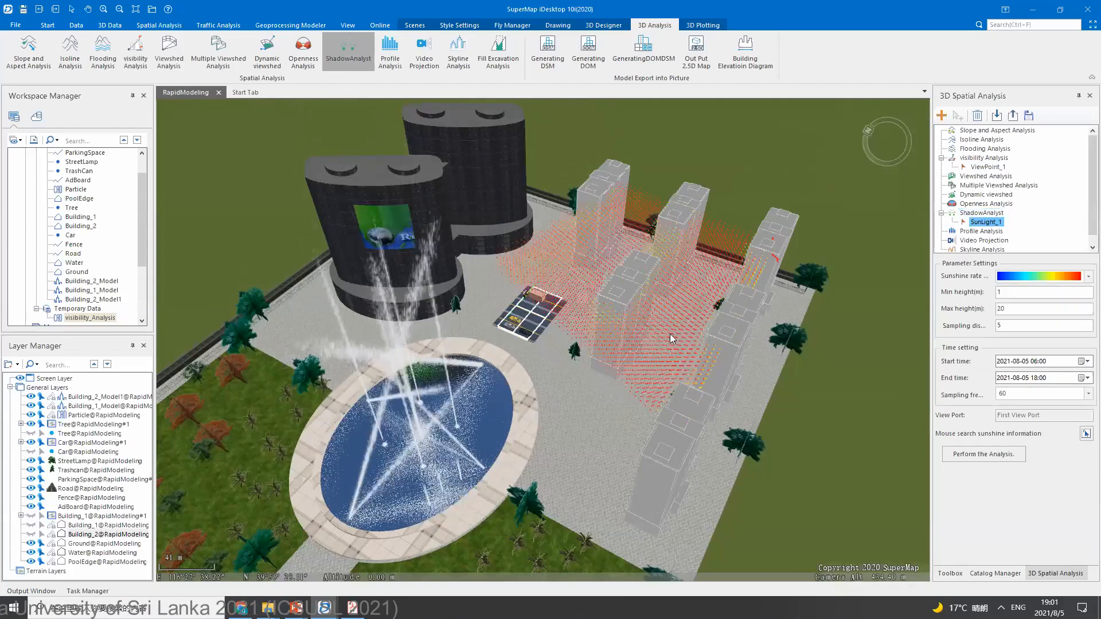
- Examine the sunshine rate points around the residential towers up close, from above and from behind
{"action": "left_click_drag", "start_coordinate": [670, 290], "coordinate": [665, 328]}
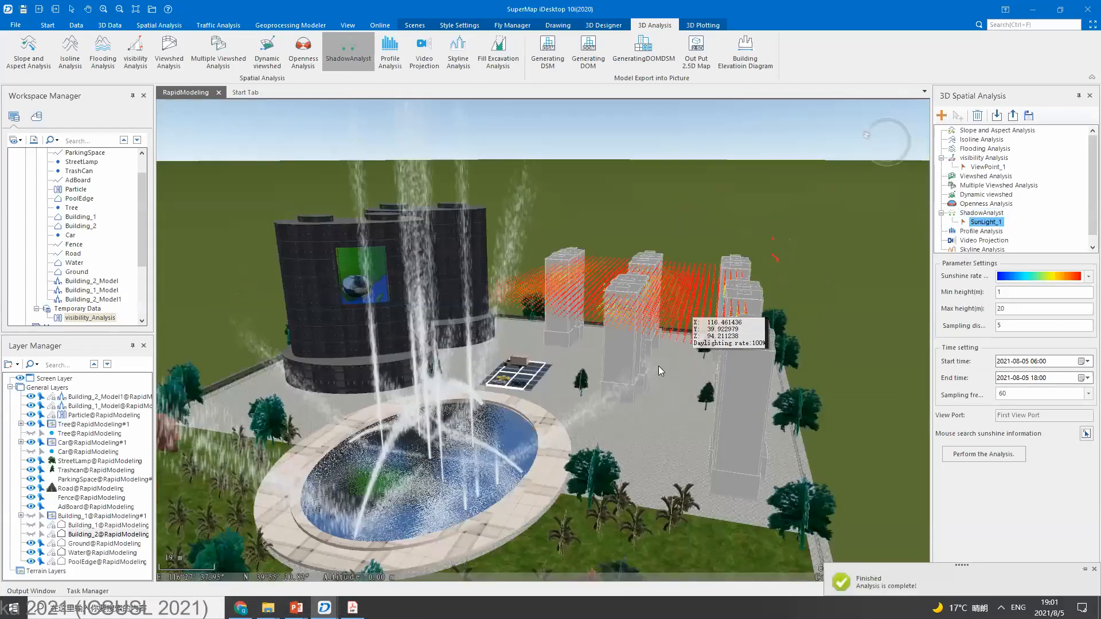
{"action": "scroll", "coordinate": [660, 367], "scroll_direction": "up", "scroll_amount": 3}
{"action": "scroll", "coordinate": [677, 395], "scroll_direction": "up", "scroll_amount": 2}
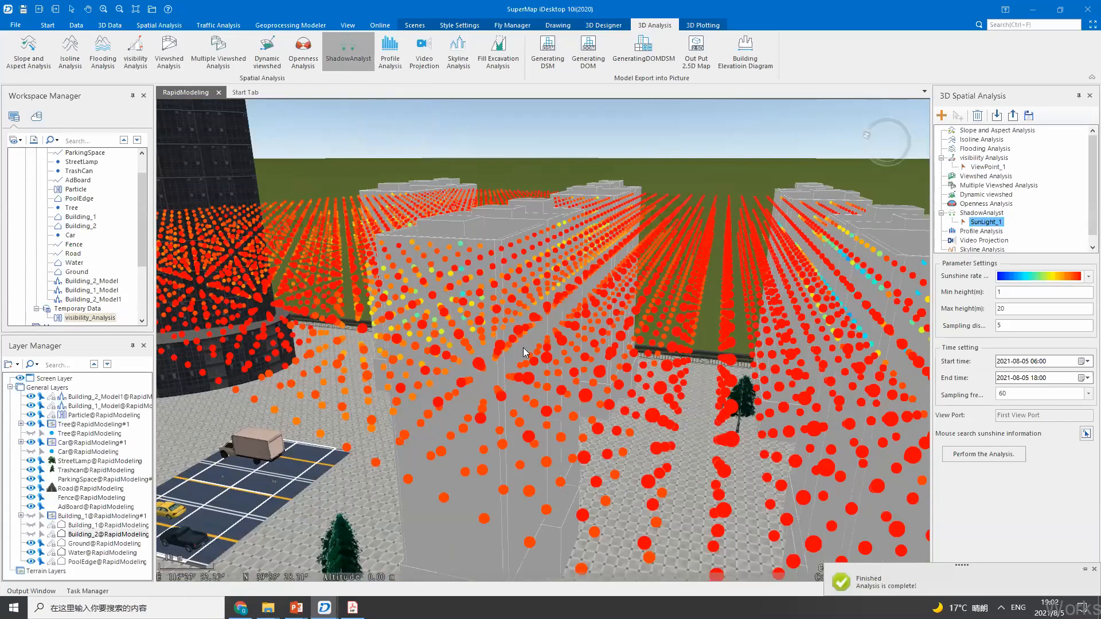
{"action": "scroll", "coordinate": [577, 277], "scroll_direction": "down", "scroll_amount": 4}
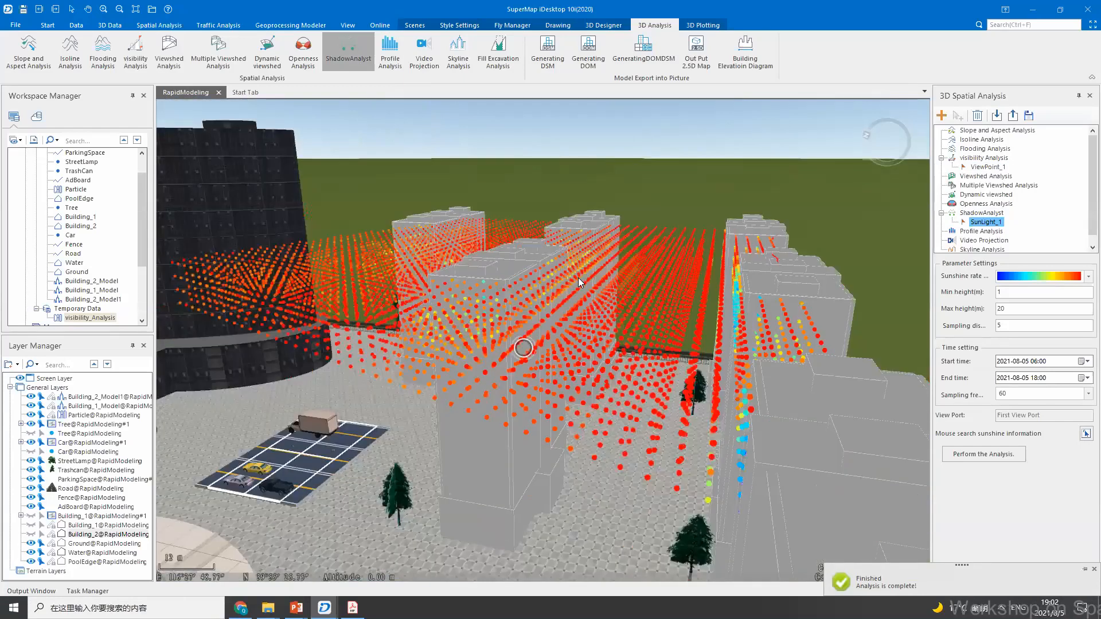
{"action": "scroll", "coordinate": [543, 365], "scroll_direction": "down", "scroll_amount": 3}
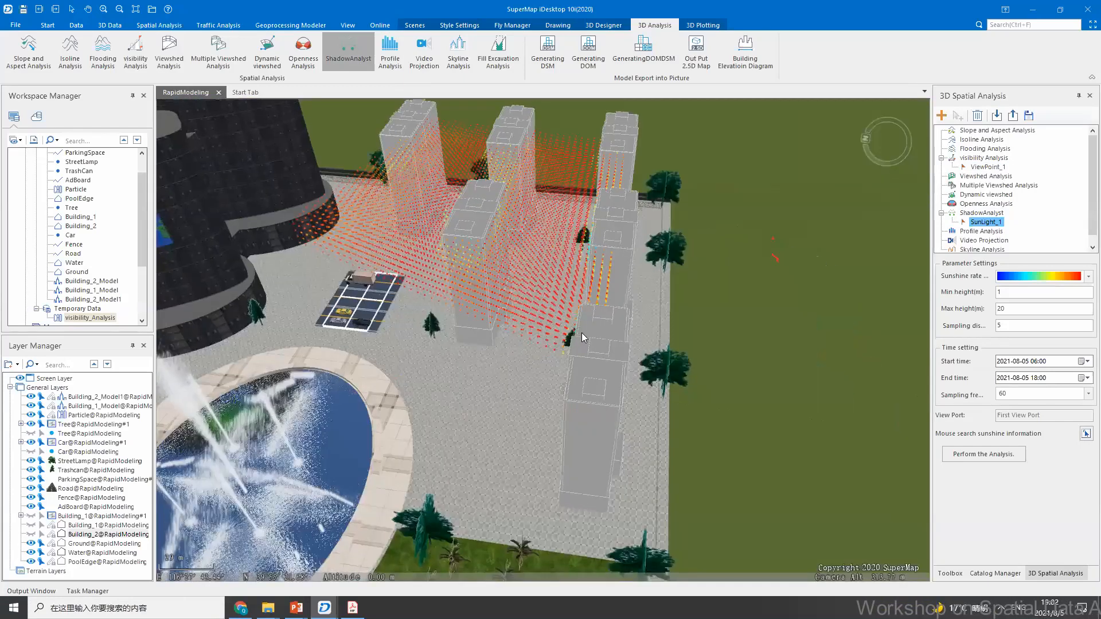
{"action": "scroll", "coordinate": [461, 401], "scroll_direction": "down", "scroll_amount": 2}
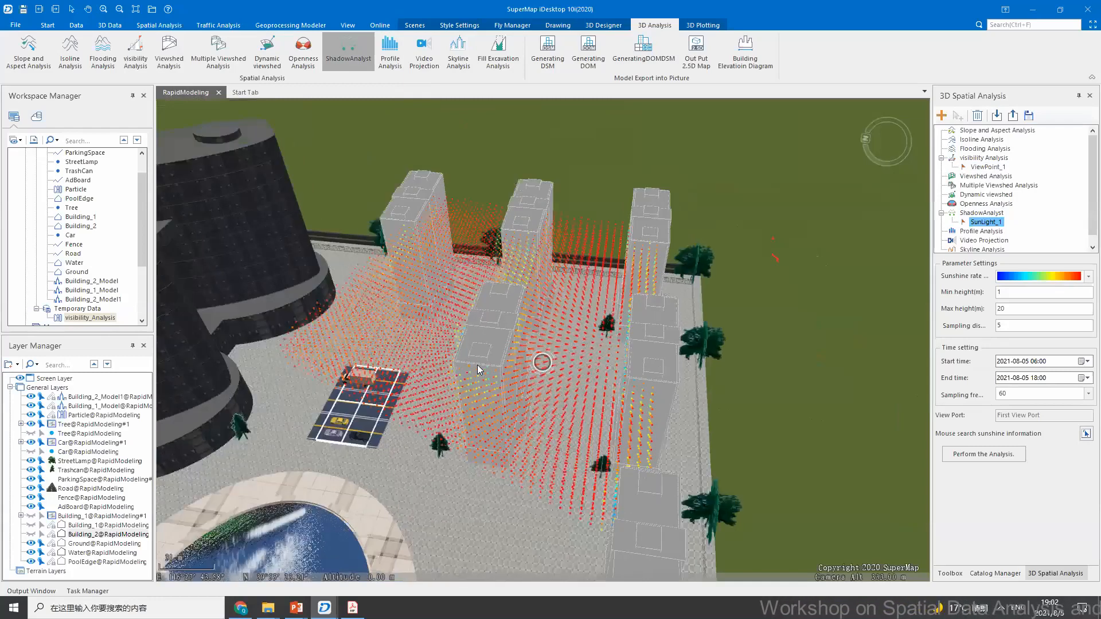
{"action": "scroll", "coordinate": [477, 365], "scroll_direction": "up", "scroll_amount": 4}
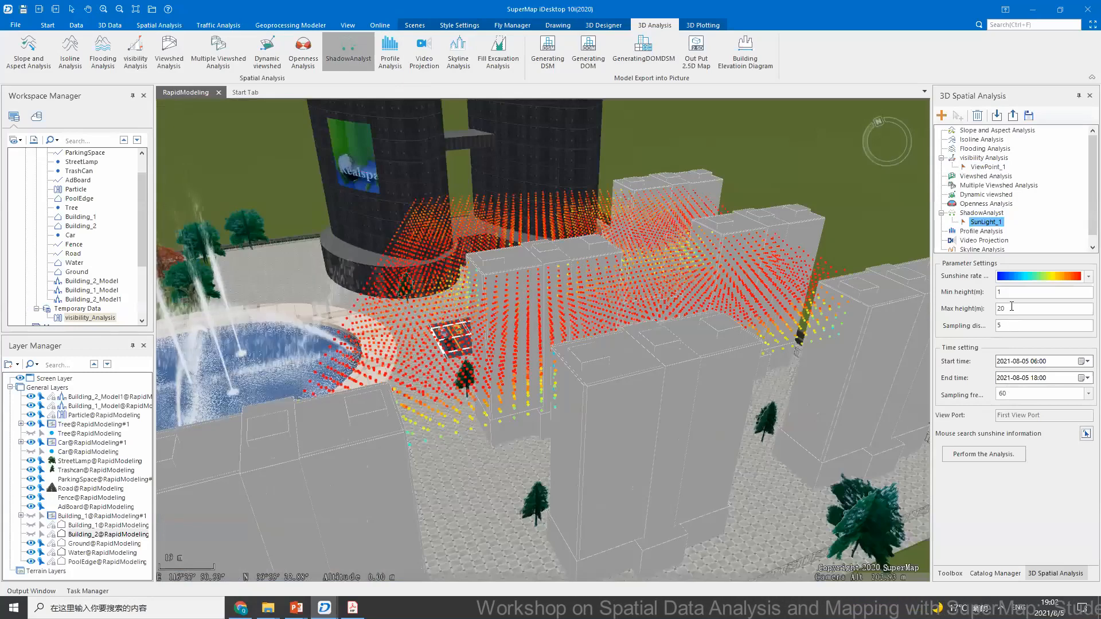
- Set the shadow analysis's sampling distance to 2 and its maximum height to 30 m
{"action": "double_click", "coordinate": [1013, 325]}
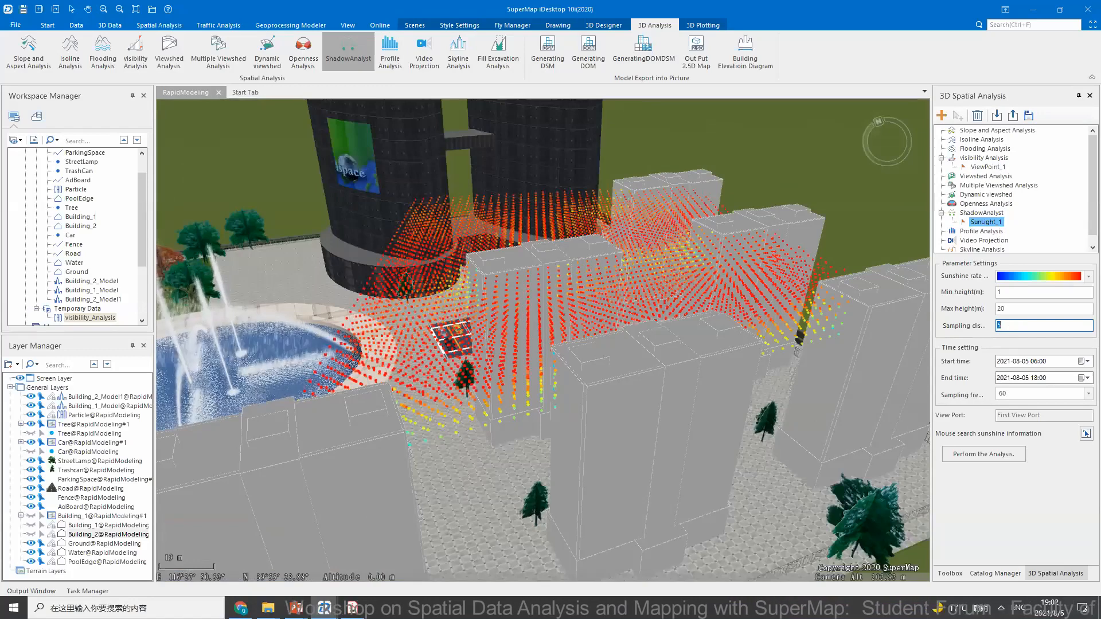
{"action": "type", "text": "20"}
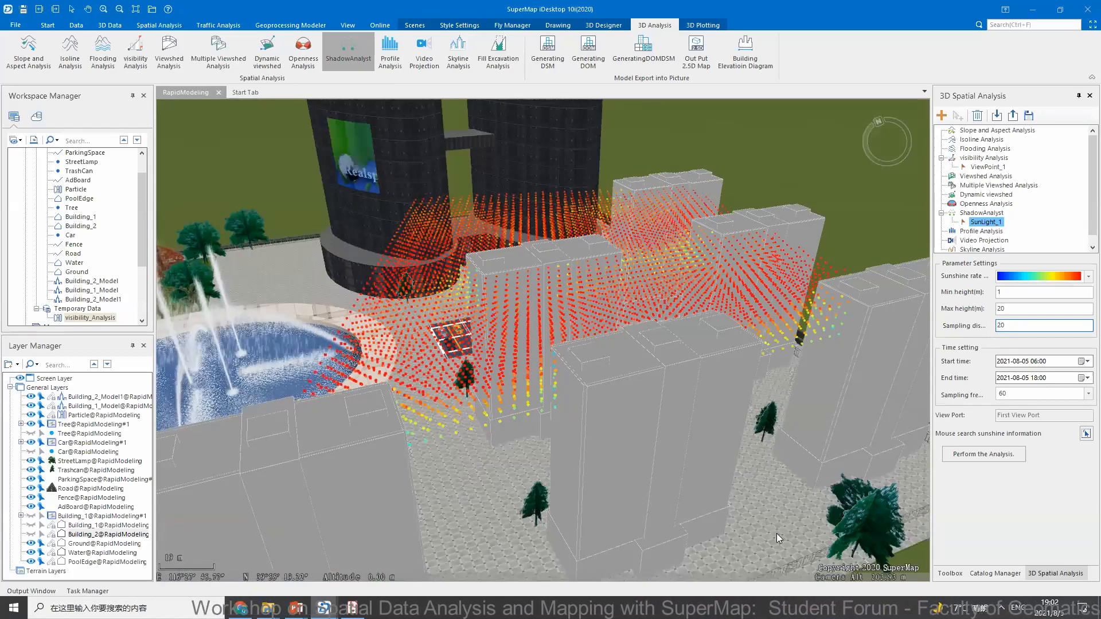
{"action": "key", "text": "BackSpace"}
{"action": "key", "text": "BackSpace"}
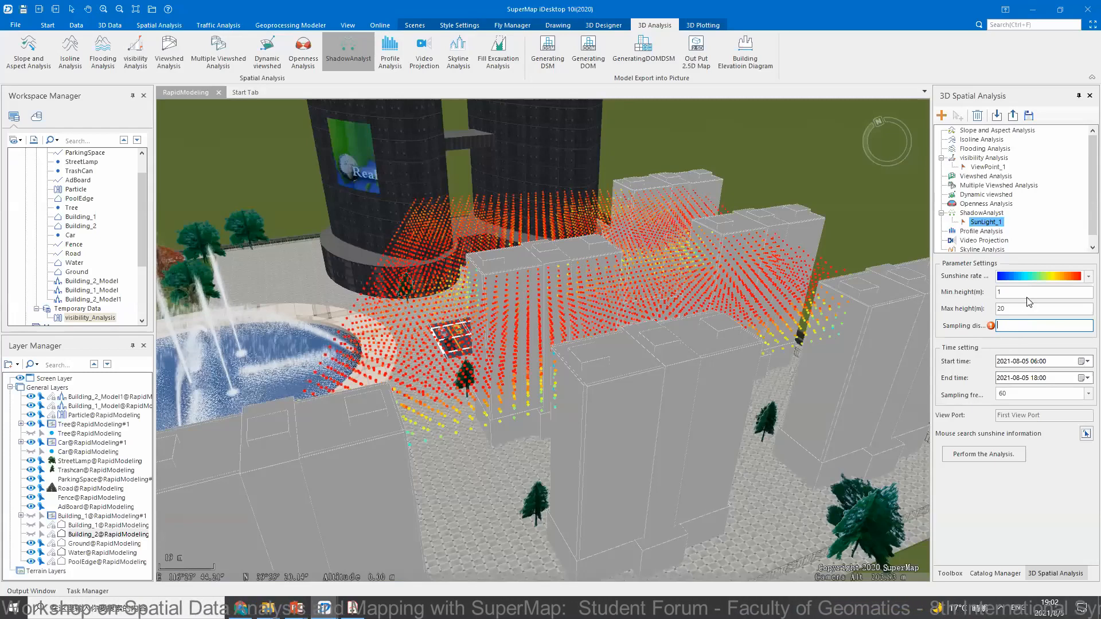
{"action": "type", "text": "2"}
{"action": "key", "text": "shift+Tab"}
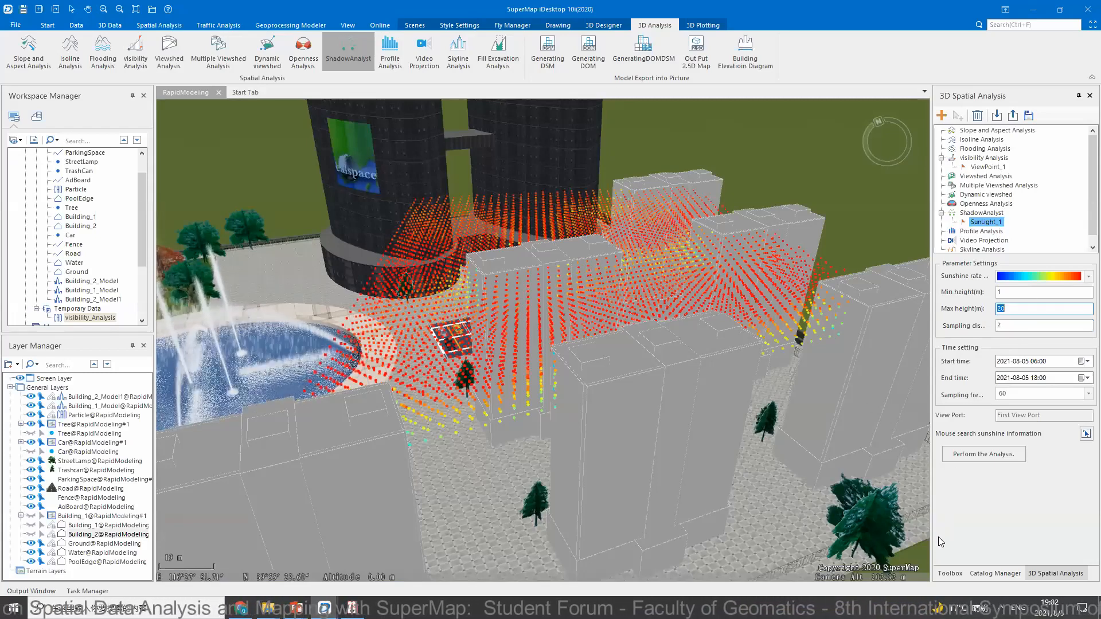
{"action": "type", "text": "30"}
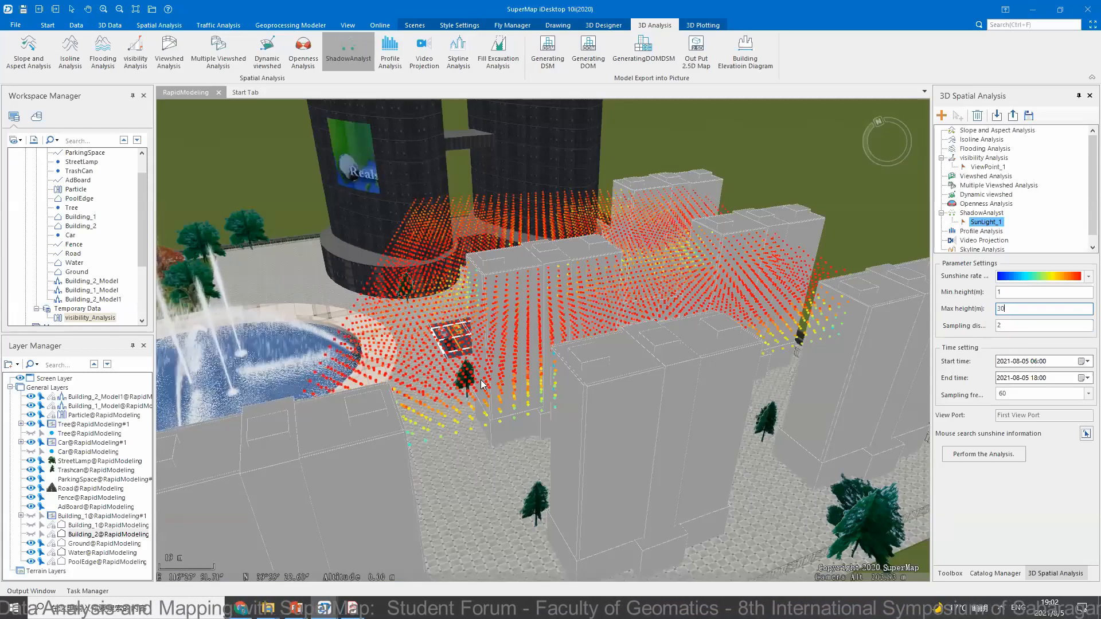
{"action": "left_click", "coordinate": [485, 385]}
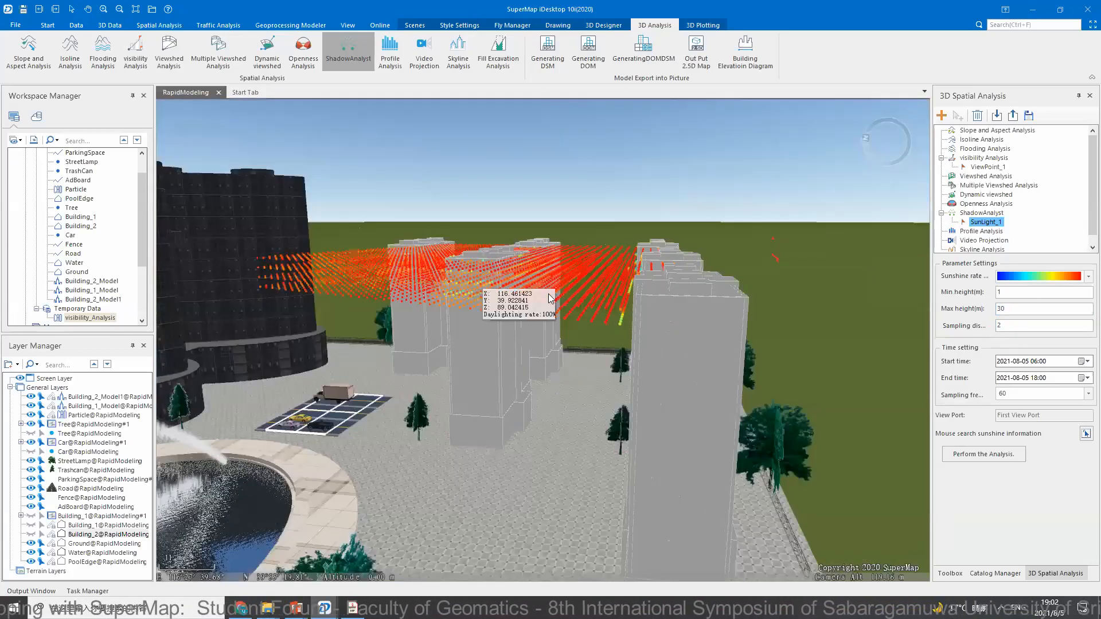
- Inspect the daylighting rates between the towers and view the whole scene from the residential side and the garden side
{"action": "scroll", "coordinate": [549, 298], "scroll_direction": "up", "scroll_amount": 1}
{"action": "scroll", "coordinate": [558, 326], "scroll_direction": "down", "scroll_amount": 2}
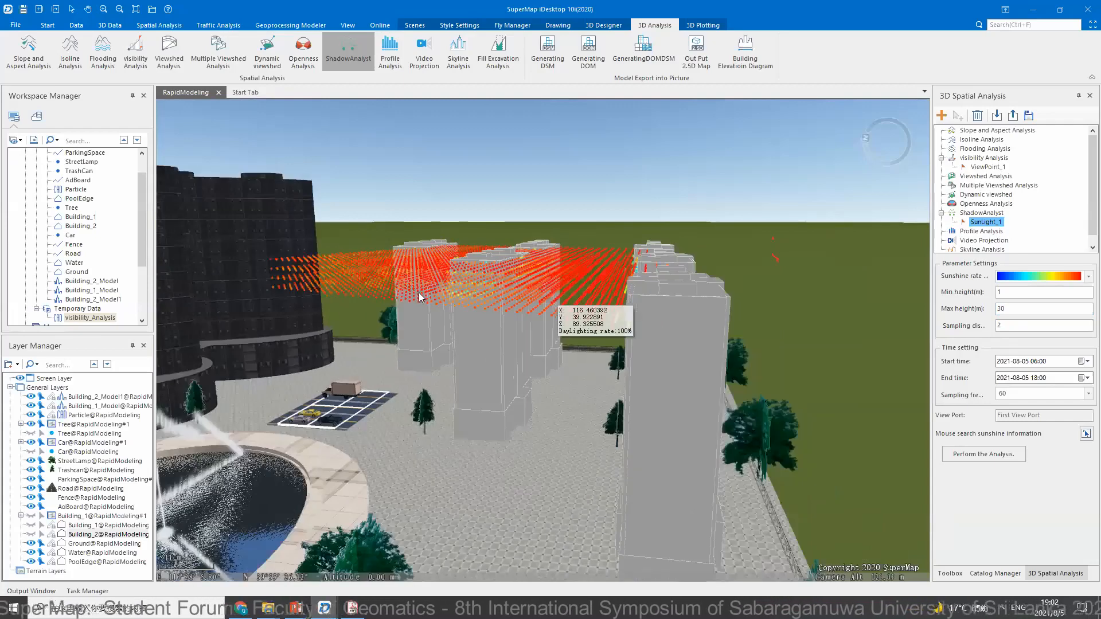
{"action": "left_click_drag", "start_coordinate": [422, 297], "coordinate": [547, 87]}
{"action": "scroll", "coordinate": [408, 240], "scroll_direction": "down", "scroll_amount": 3}
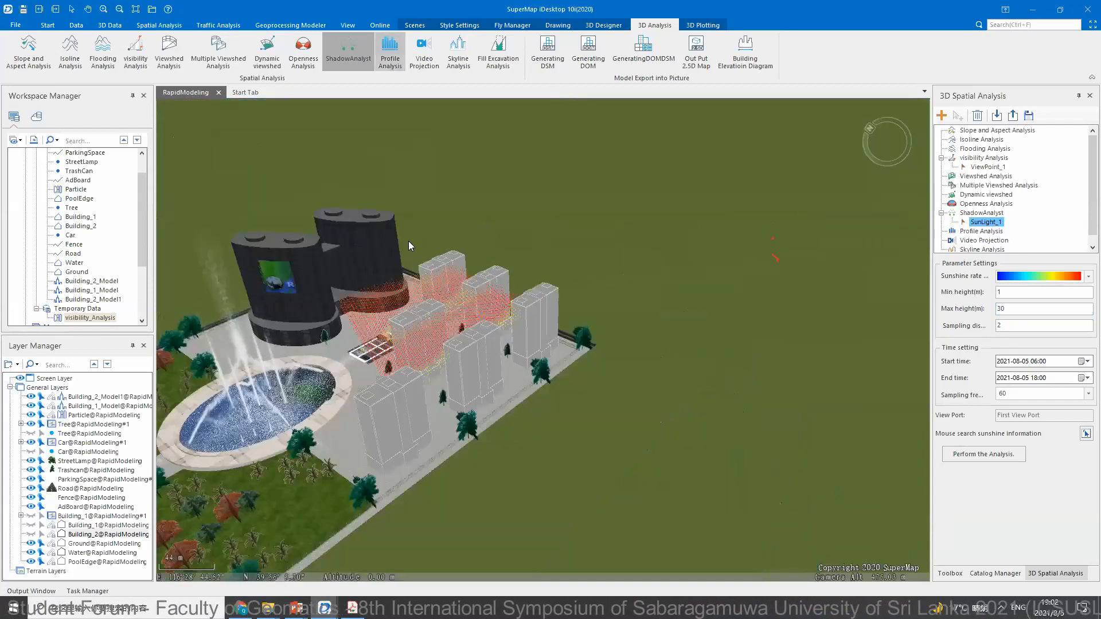
{"action": "left_click_drag", "start_coordinate": [347, 155], "coordinate": [72, 61]}
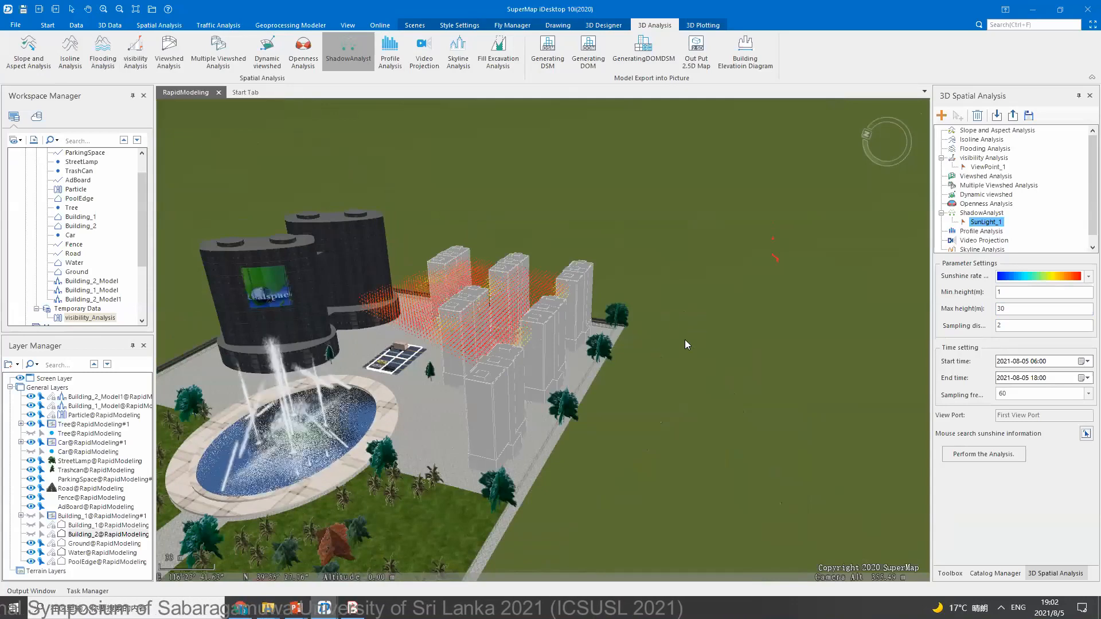
{"action": "left_click_drag", "start_coordinate": [686, 344], "coordinate": [475, 313]}
{"action": "scroll", "coordinate": [473, 313], "scroll_direction": "down", "scroll_amount": 2}
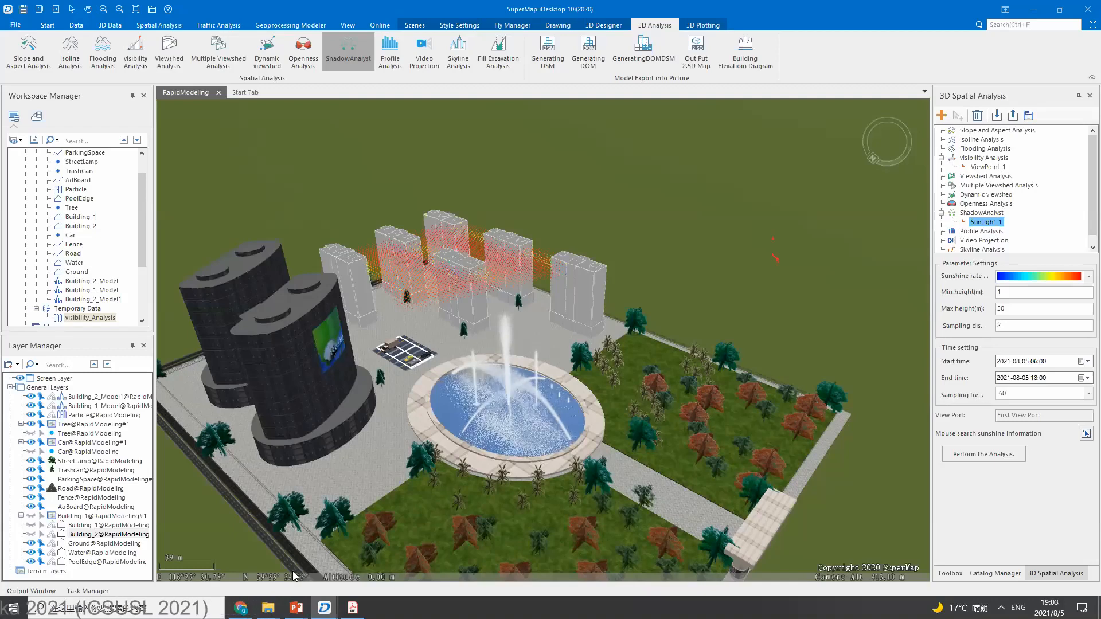
- Switch to the PowerPoint operation slides and go from the 3D Analysis slide past the Homework slide to the closing slide
{"action": "left_click", "coordinate": [323, 607]}
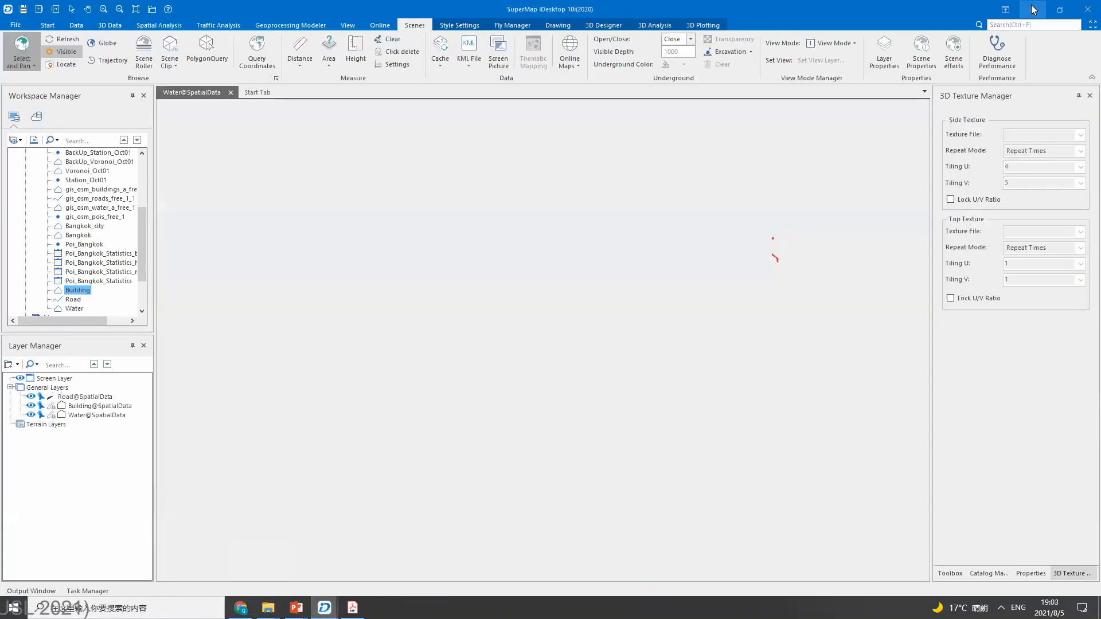
{"action": "left_click", "coordinate": [1033, 10]}
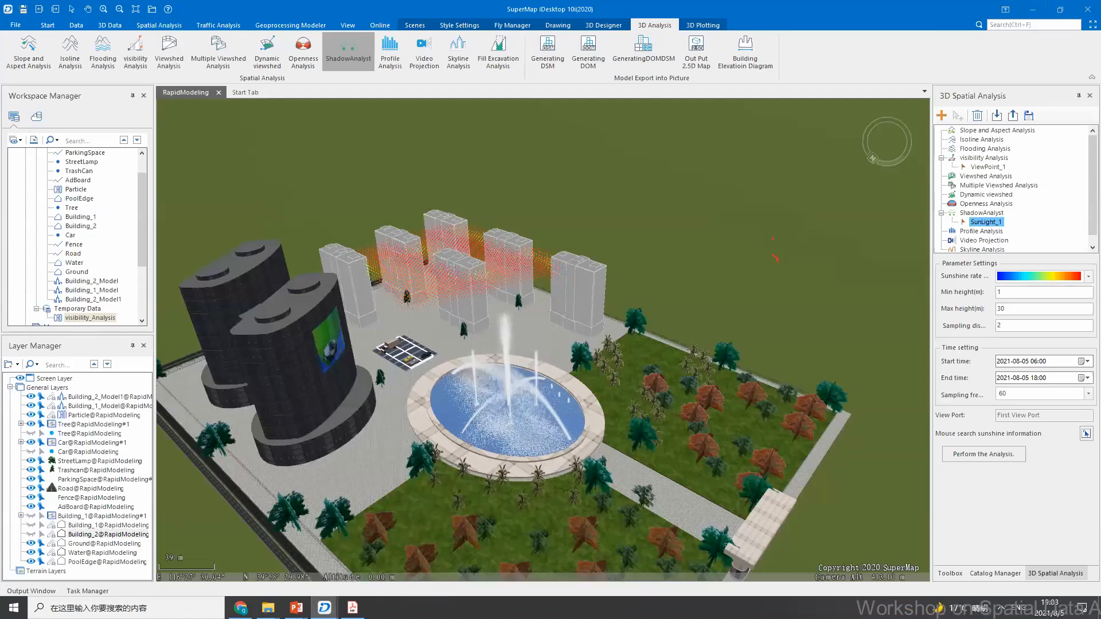
{"action": "left_click", "coordinate": [297, 608]}
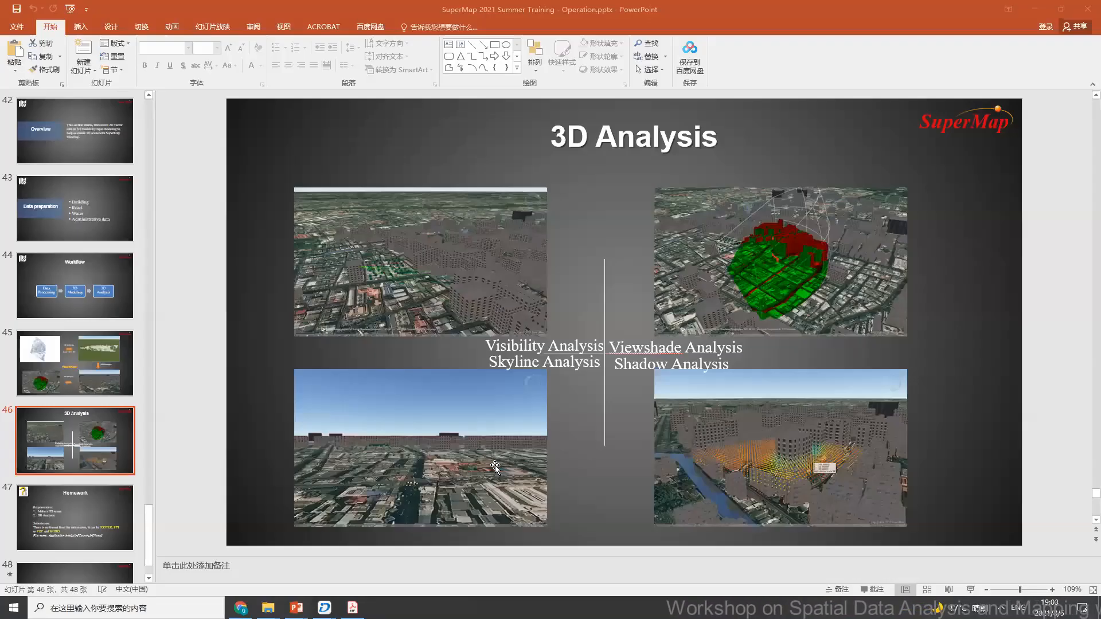
{"action": "left_click", "coordinate": [562, 420]}
{"action": "scroll", "coordinate": [558, 424], "scroll_direction": "down", "scroll_amount": 1}
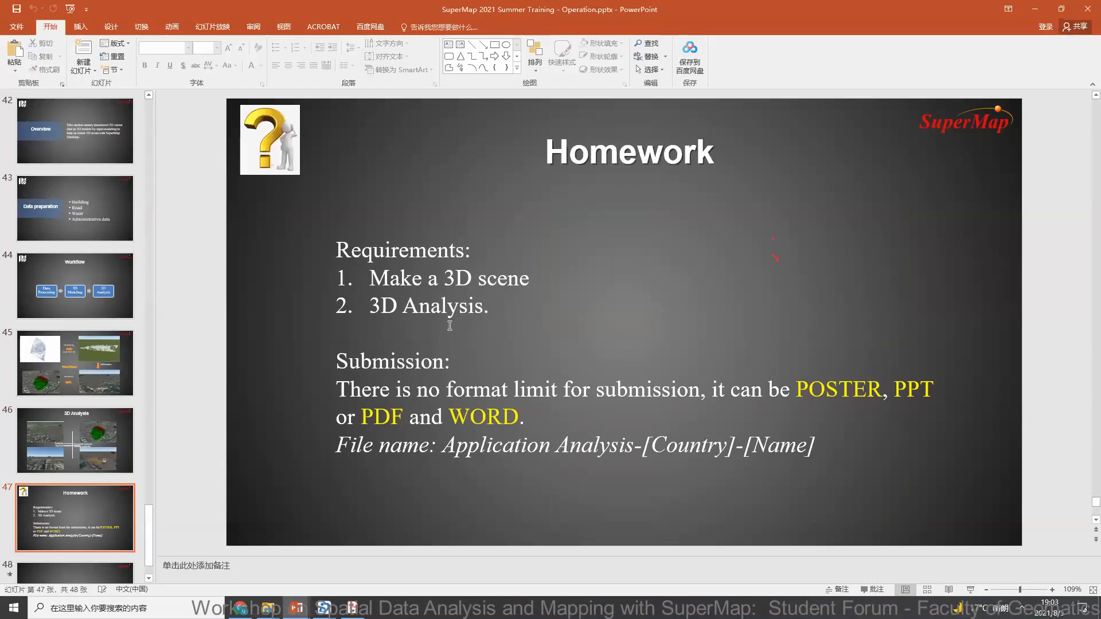
{"action": "scroll", "coordinate": [455, 360], "scroll_direction": "down", "scroll_amount": 1}
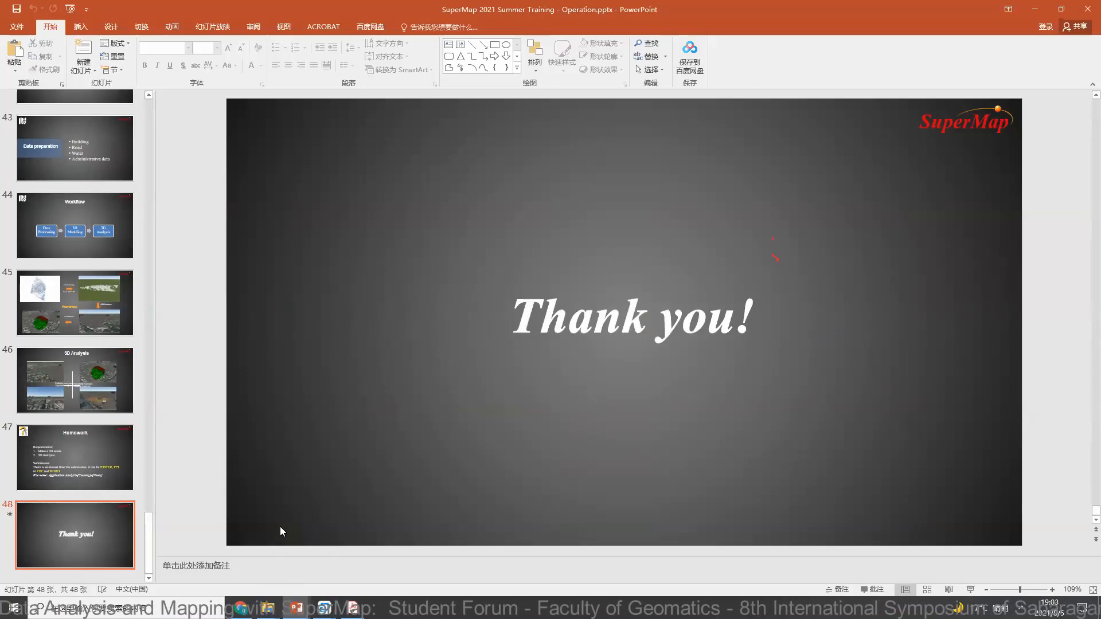
- Switch to Chrome and skim the LinkedIn article on the North American heat wave and its temperature maps
{"action": "left_click", "coordinate": [240, 607]}
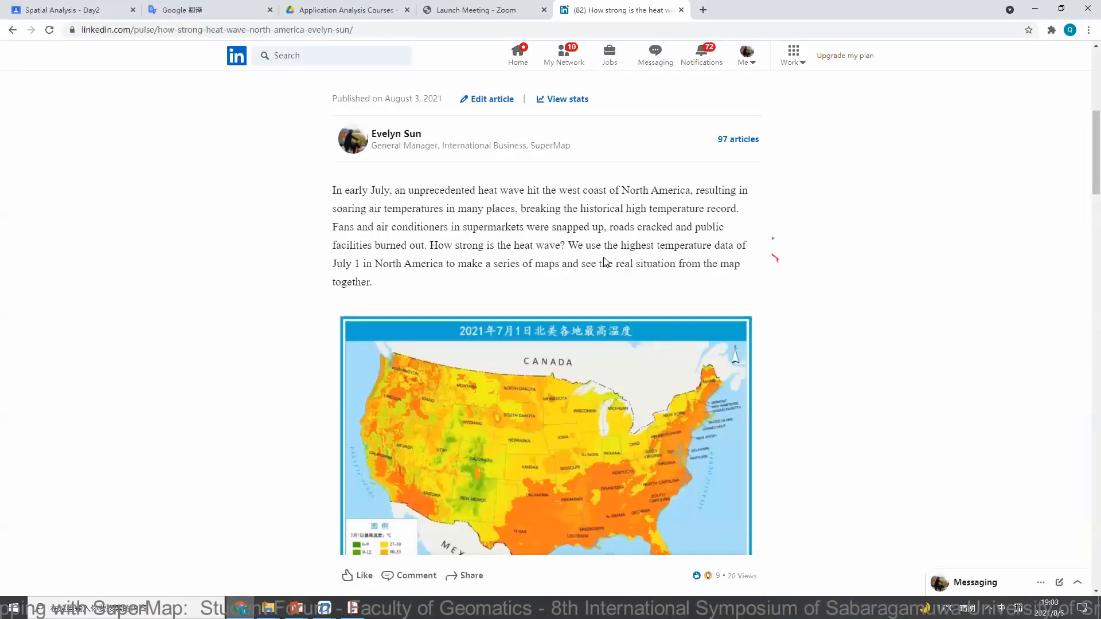
{"action": "scroll", "coordinate": [605, 261], "scroll_direction": "down", "scroll_amount": 5}
{"action": "scroll", "coordinate": [604, 263], "scroll_direction": "down", "scroll_amount": 5}
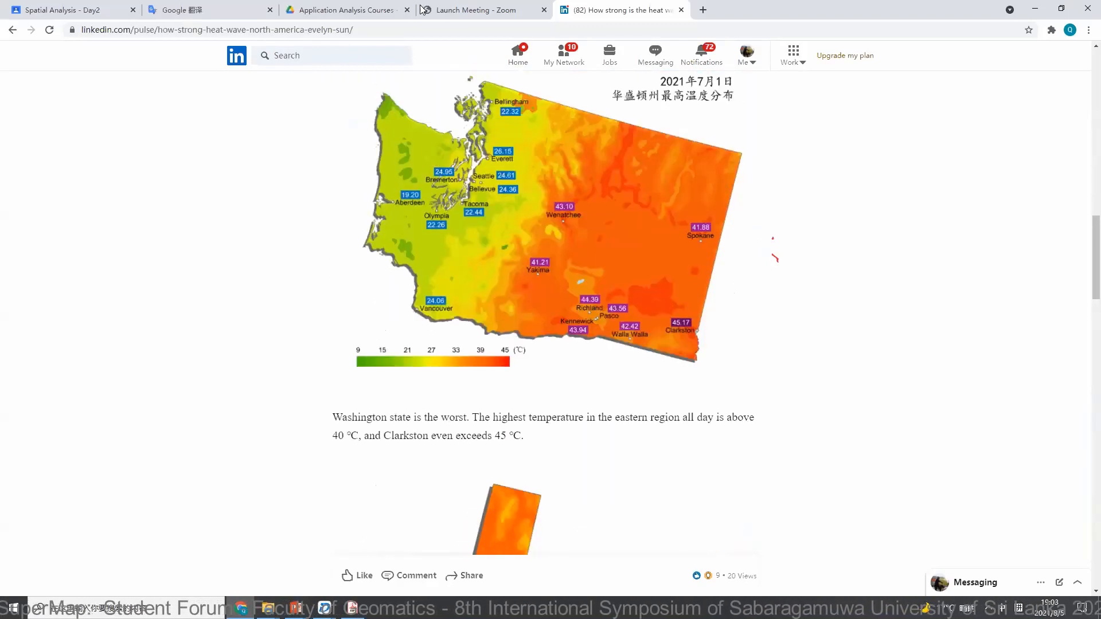
{"action": "scroll", "coordinate": [604, 264], "scroll_direction": "up", "scroll_amount": 6}
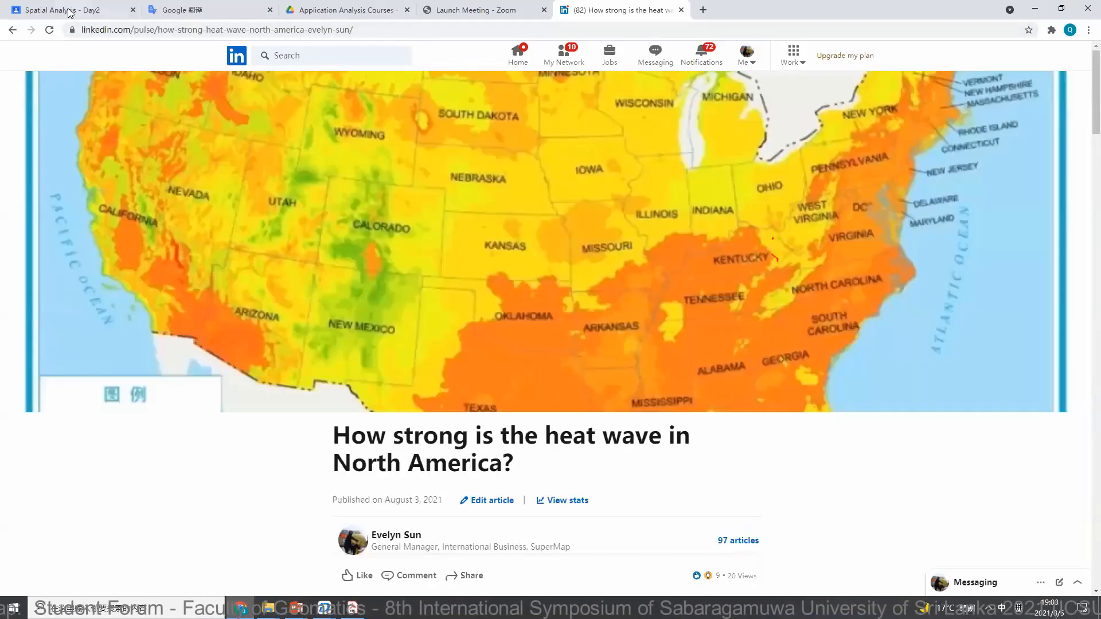
- Review the Spatial Analysis - Day2 assignment and the Application Analysis Courses folder in Drive, and return to PowerPoint
{"action": "left_click", "coordinate": [73, 17]}
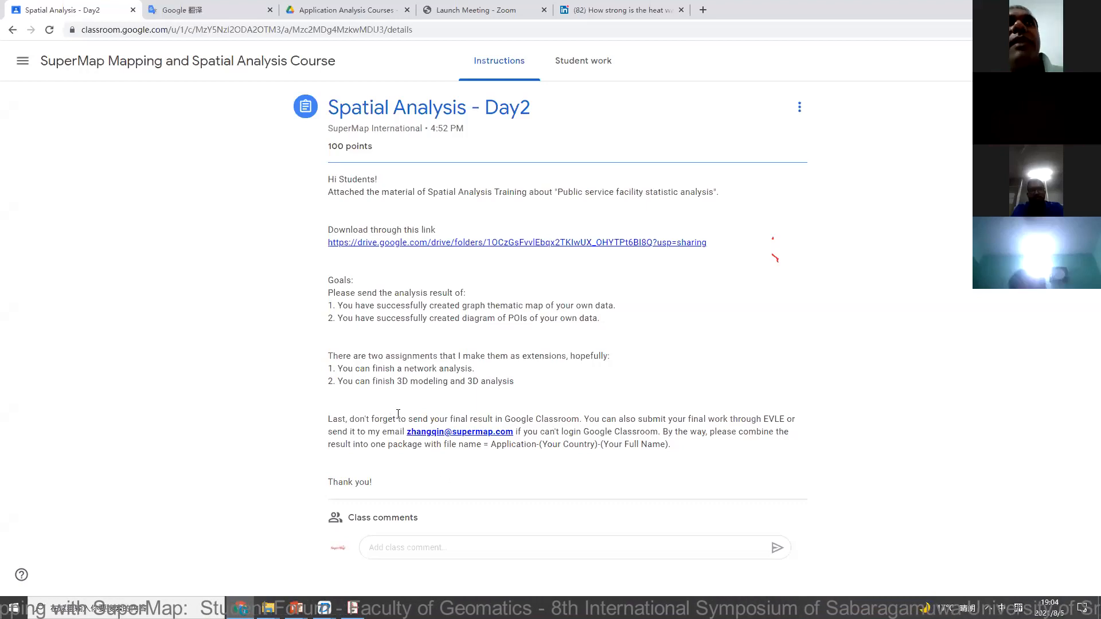
{"action": "left_click", "coordinate": [351, 8]}
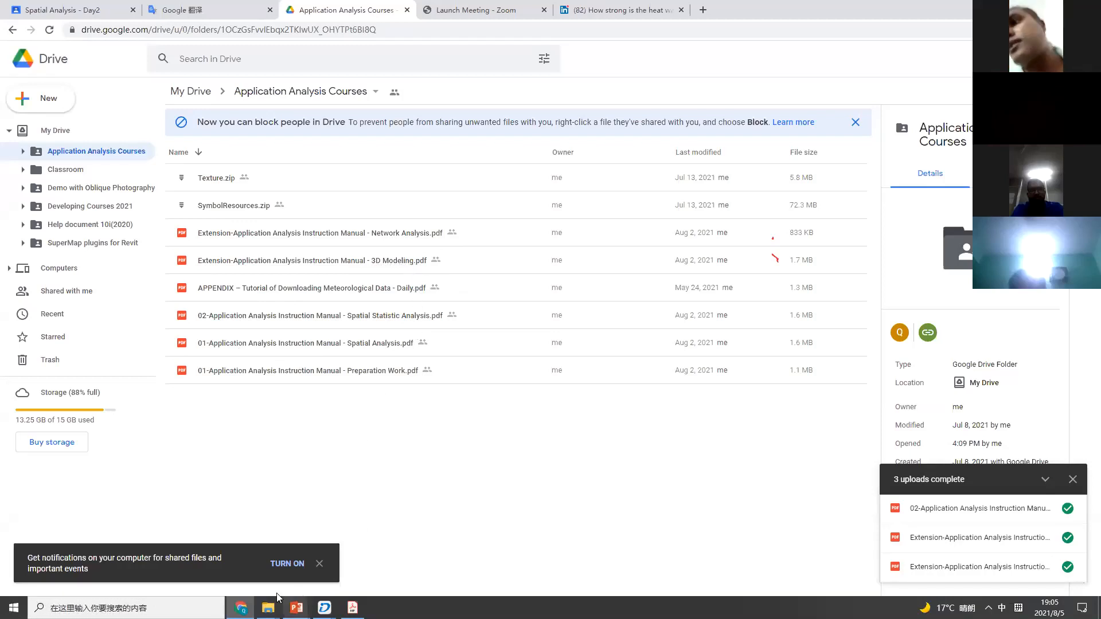
{"action": "left_click", "coordinate": [296, 607]}
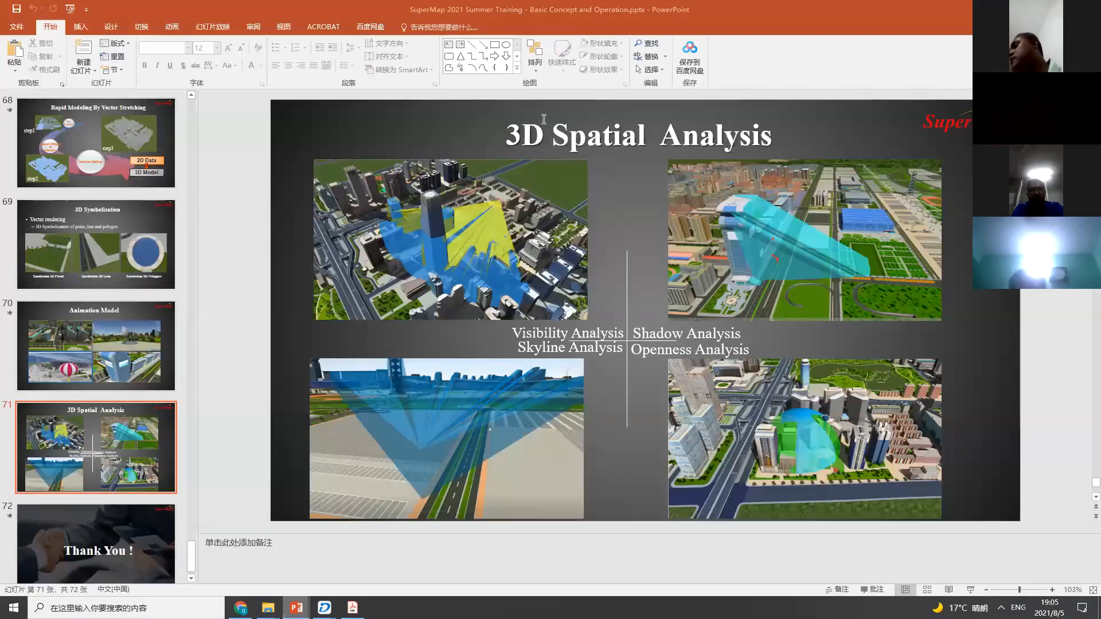